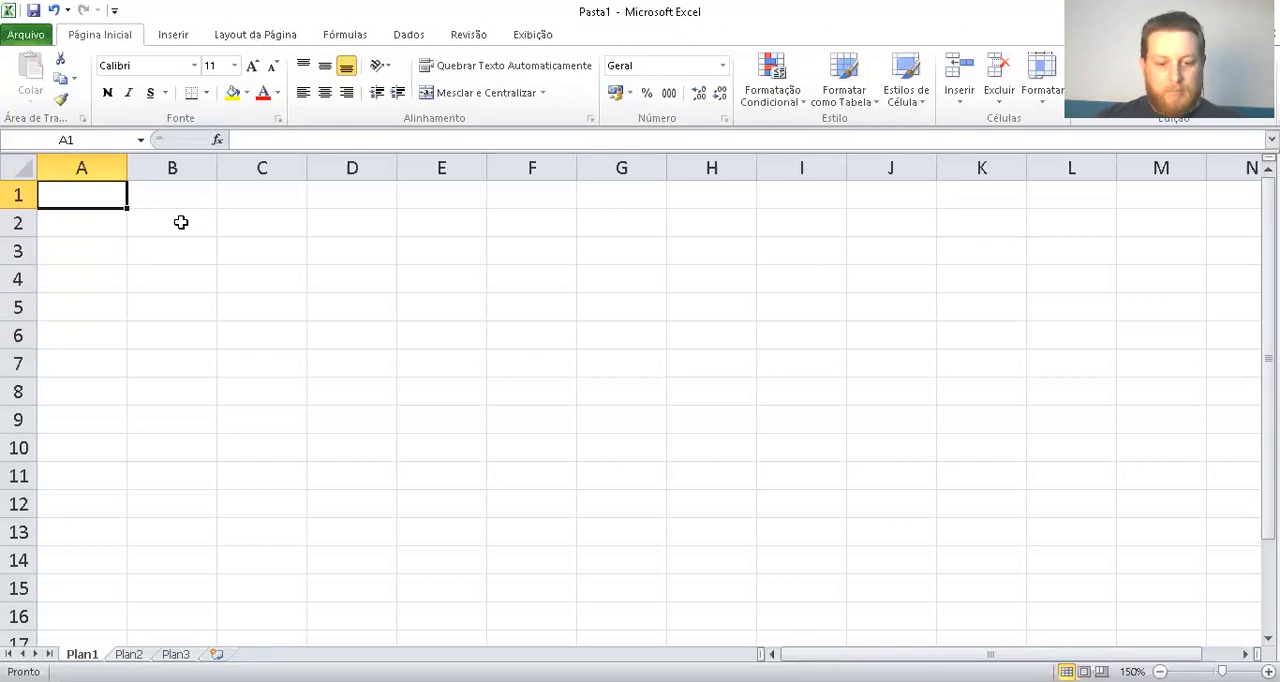
Enter the title "Projeção para o ano de 2019" in cell A1
{"action": "type", "text": "Proje"}
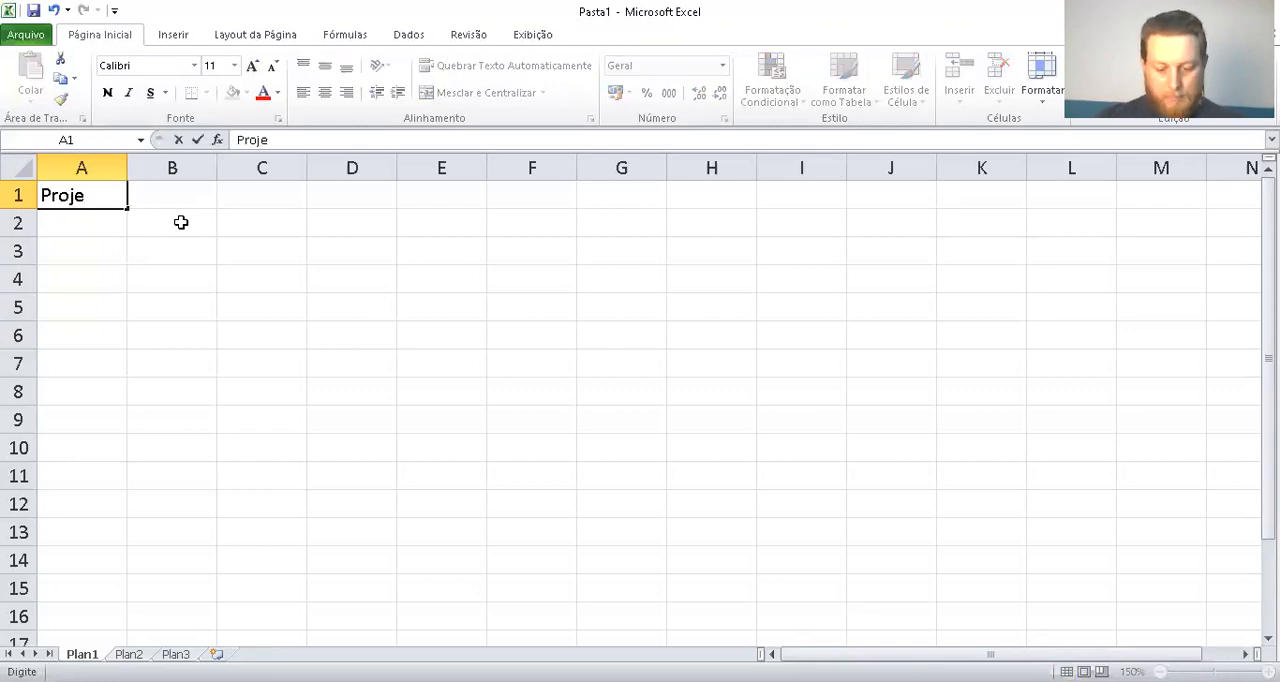
{"action": "type", "text": "ção pa"}
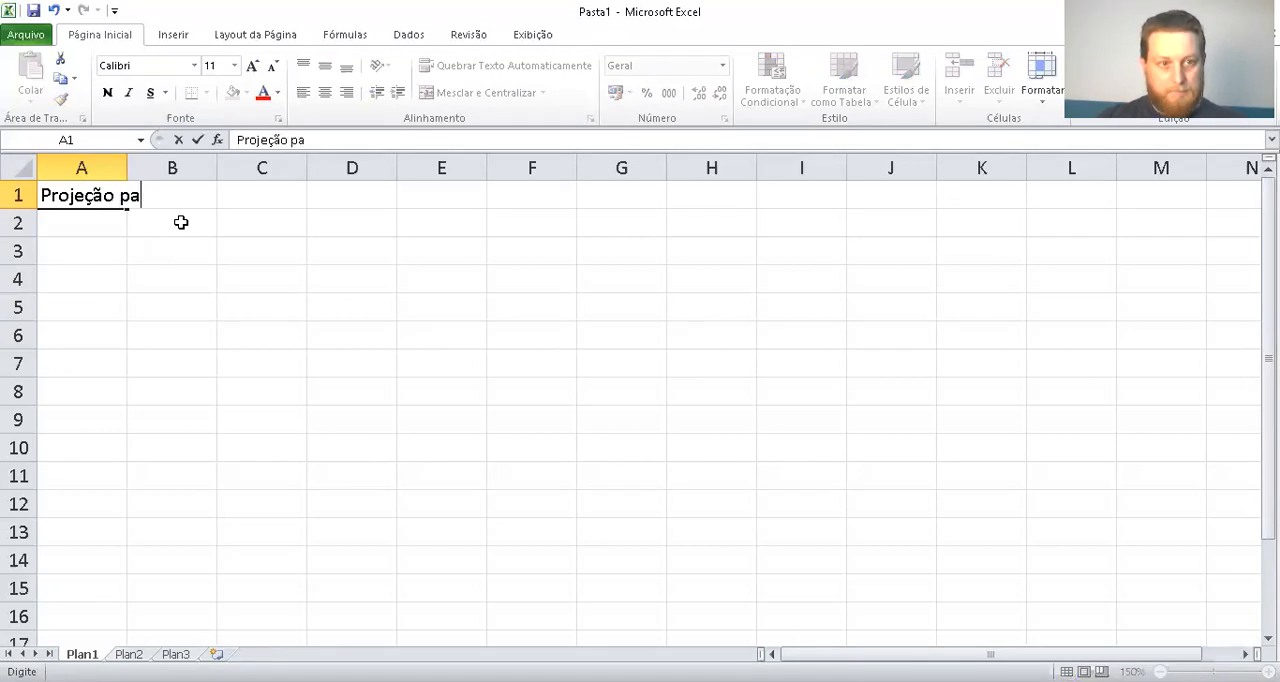
{"action": "type", "text": "ra o ano de 2019"}
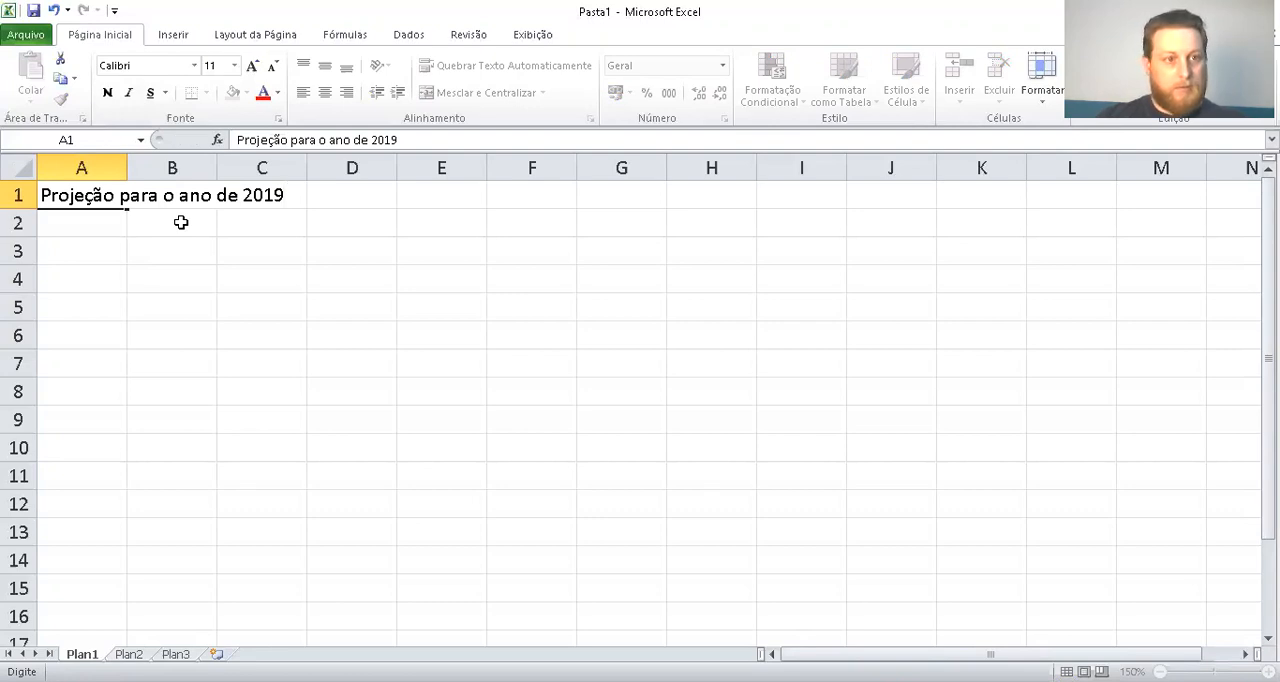
{"action": "key", "text": "Return"}
{"action": "key", "text": "Return"}
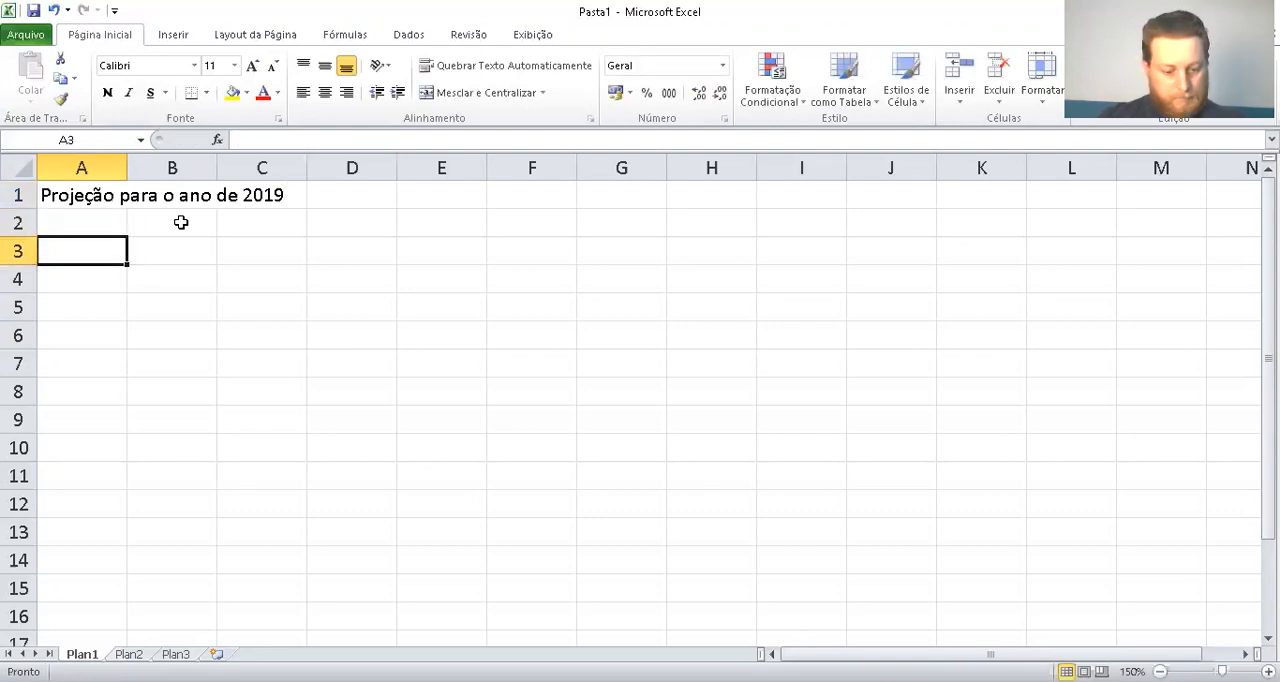
{"action": "type", "text": "receita br"}
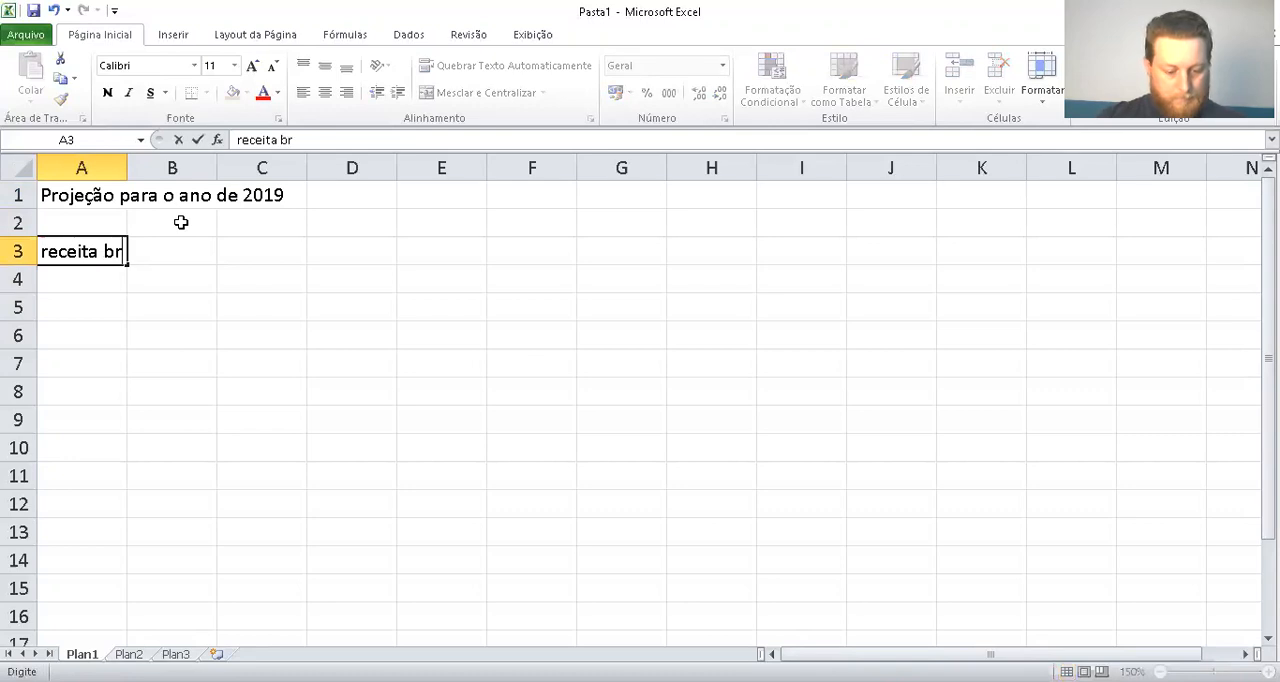
{"action": "type", "text": "uta"}
{"action": "key", "text": "Tab"}
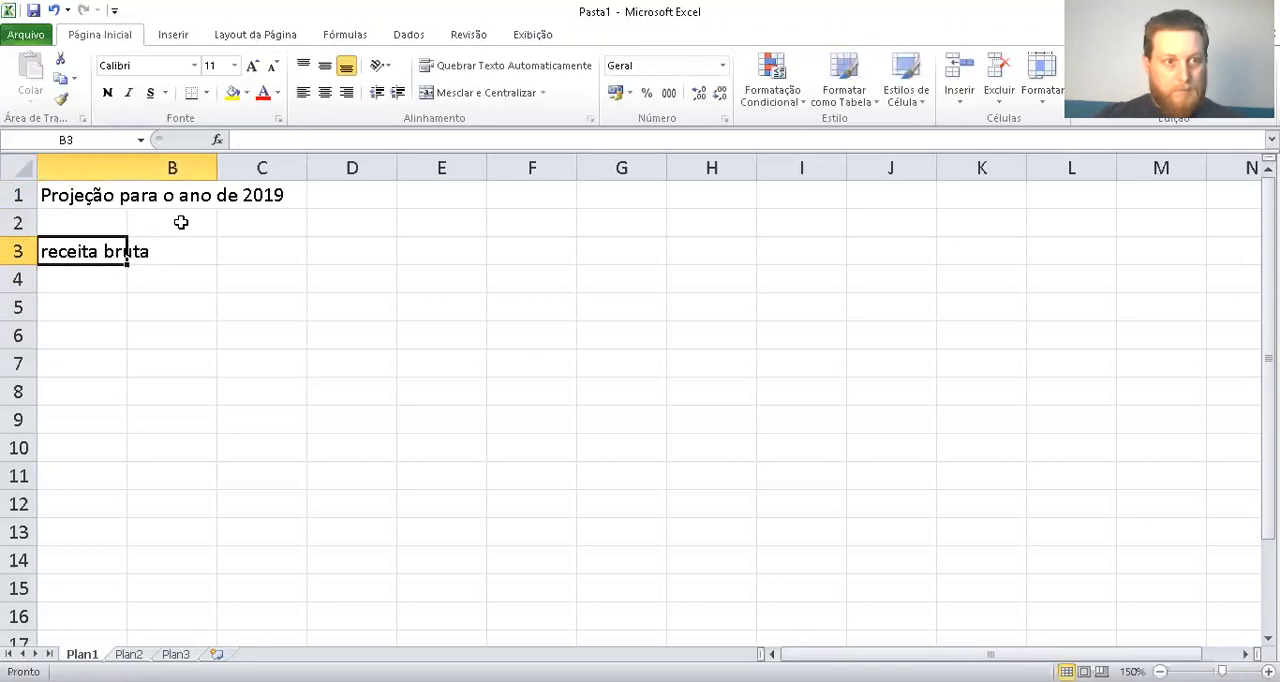
{"action": "key", "text": "Left"}
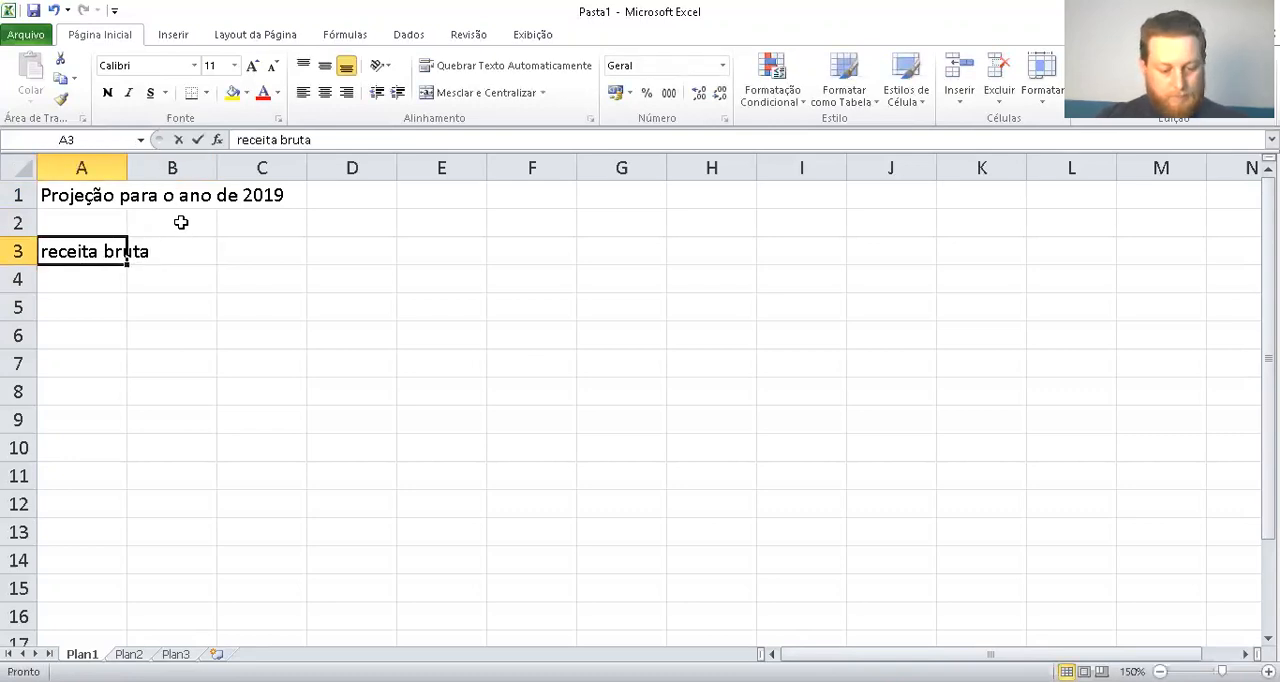
Enter the heading RECEITA BRUTA in uppercase in cell A3
{"action": "type", "text": "RECEITA BRUTA"}
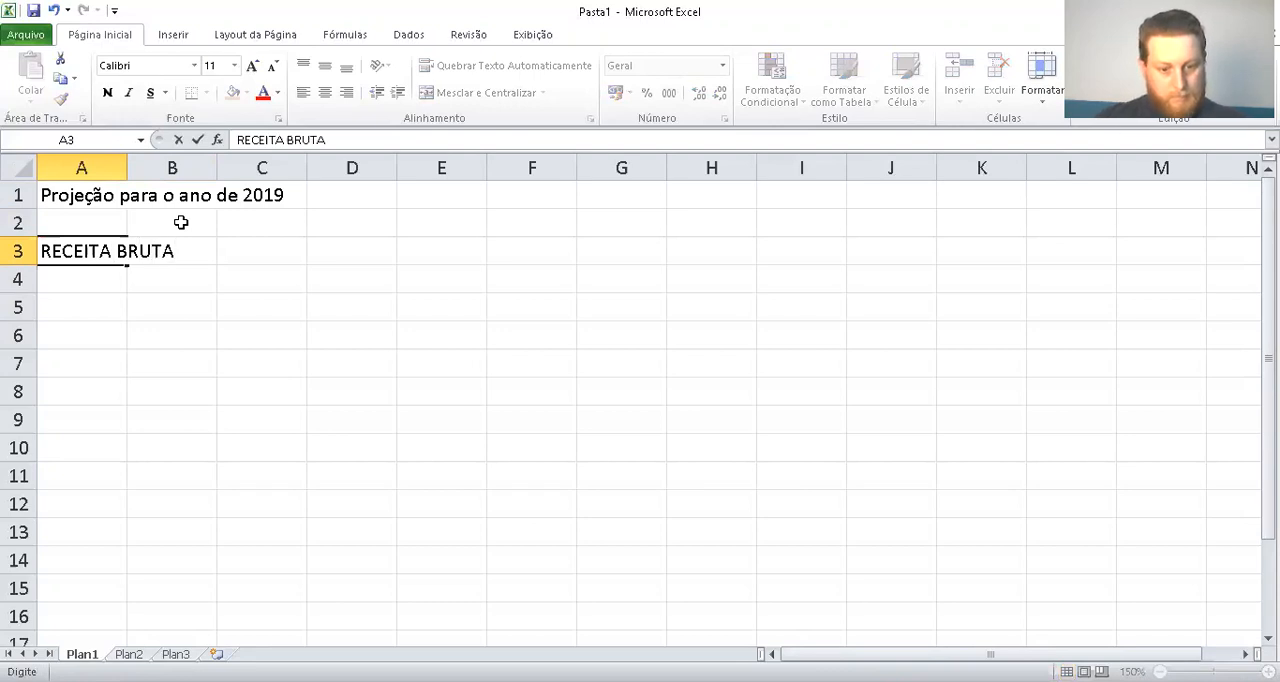
{"action": "key", "text": "Tab"}
Enter the quarter headings JAN-MAR, ABR-JUN, JUL-SET and OUT-DEZ in cells B3 to E3
{"action": "type", "text": "JA"}
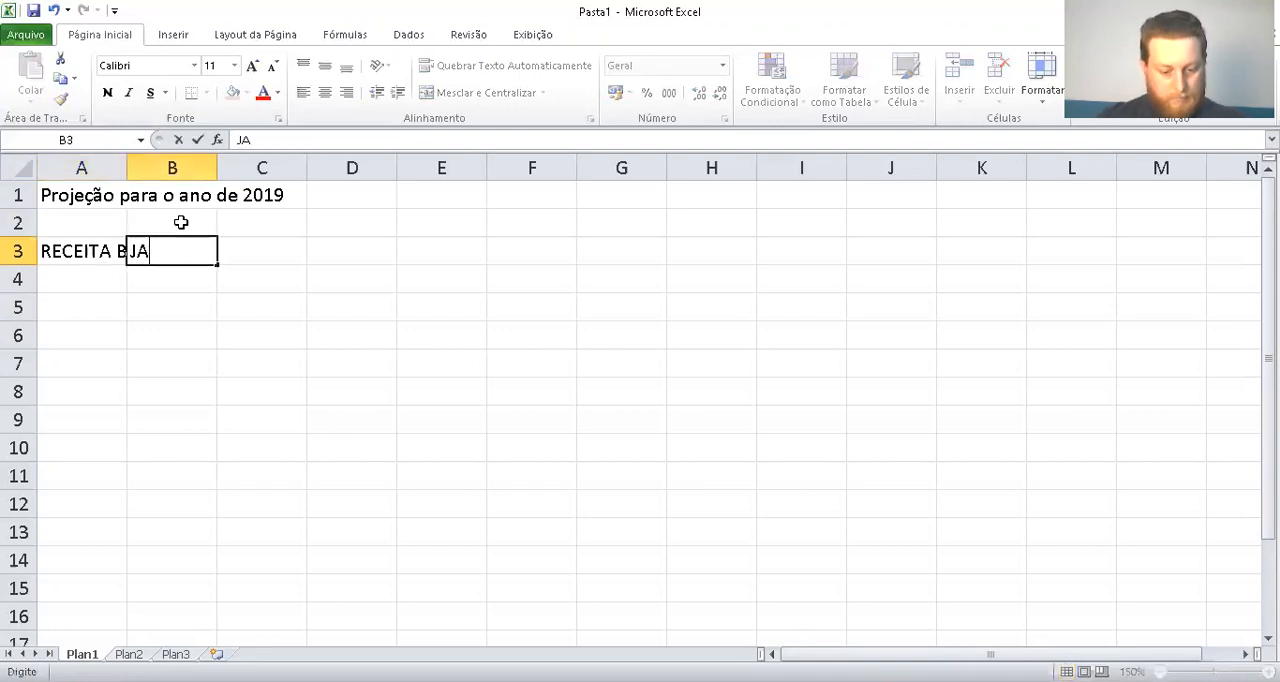
{"action": "type", "text": "N-MAR"}
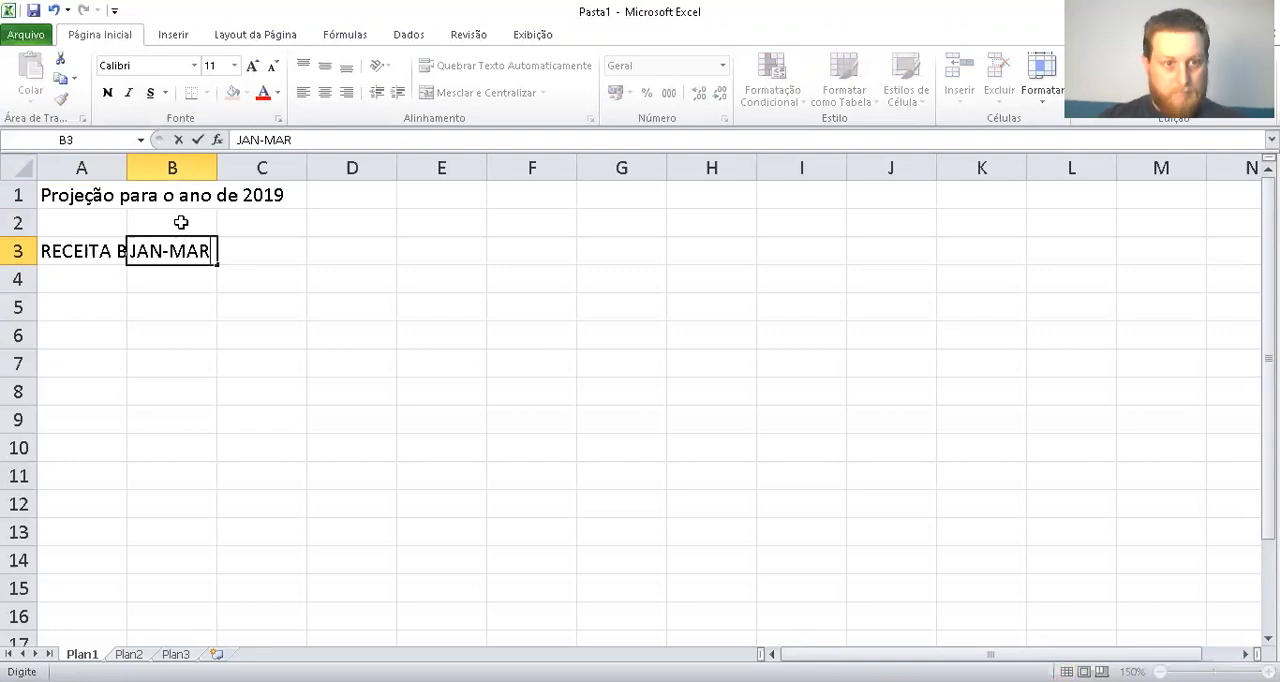
{"action": "key", "text": "Tab"}
{"action": "type", "text": "ABR-JUN"}
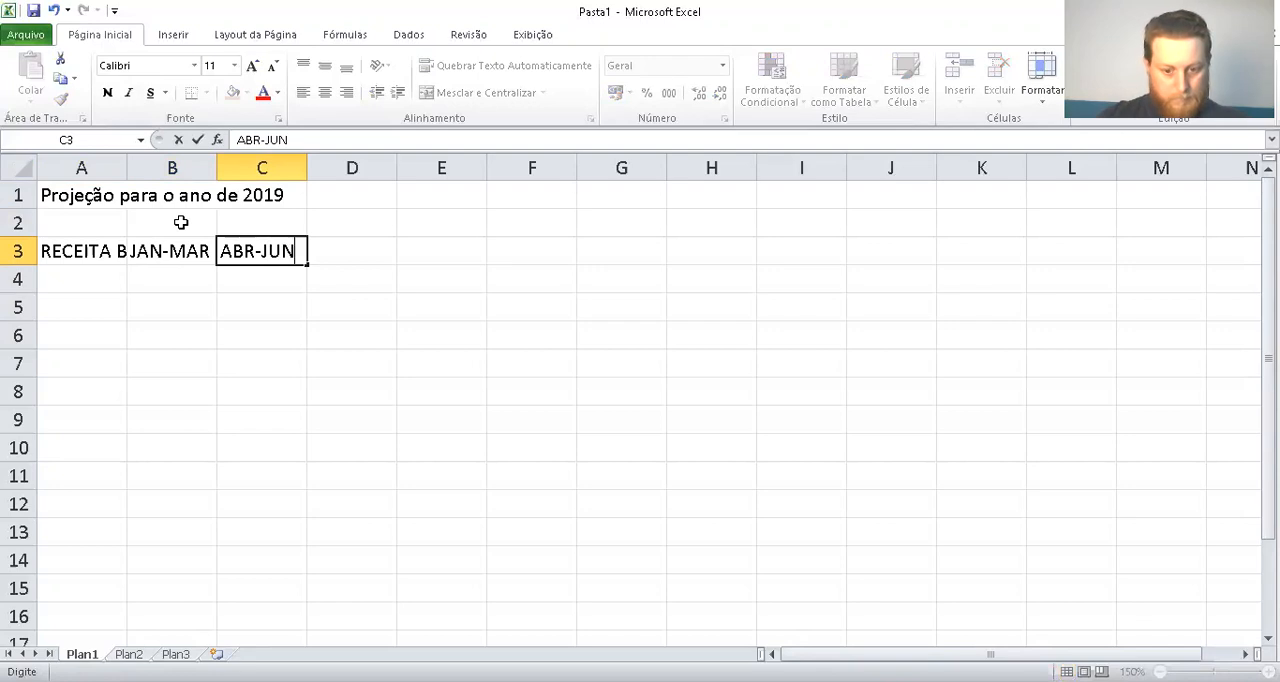
{"action": "key", "text": "Return"}
{"action": "key", "text": "Right"}
{"action": "key", "text": "Up"}
{"action": "type", "text": "JU"}
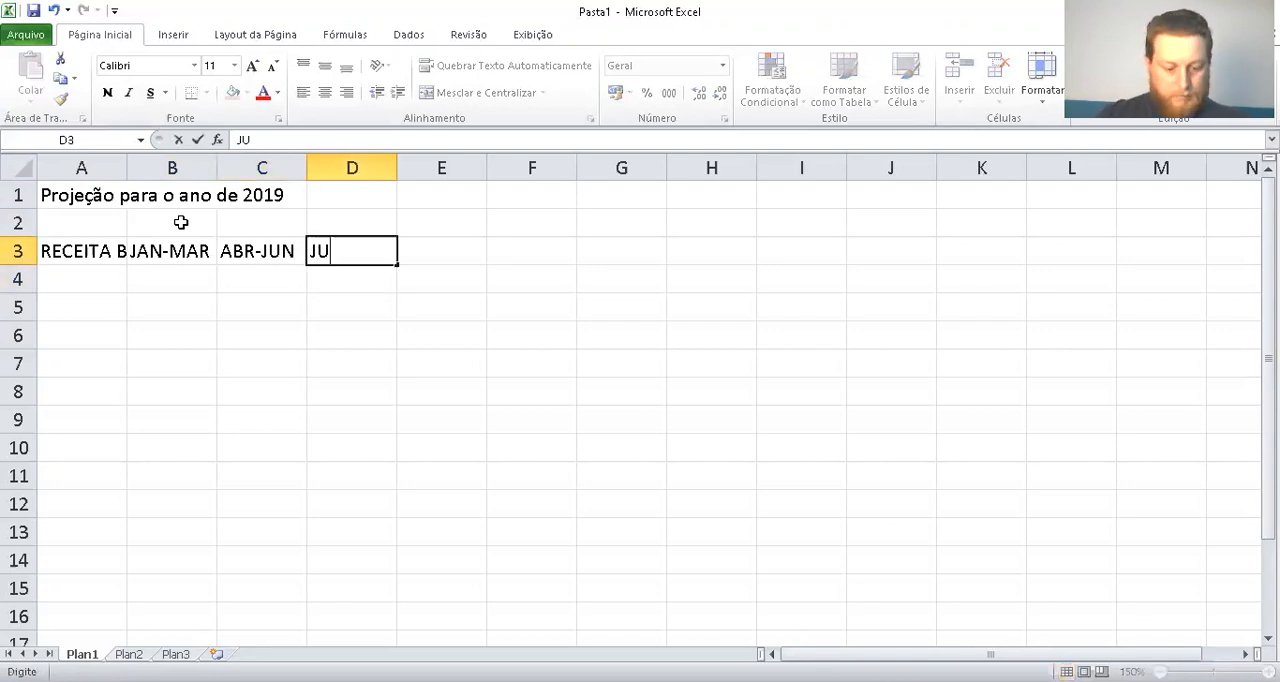
{"action": "type", "text": "L-SET"}
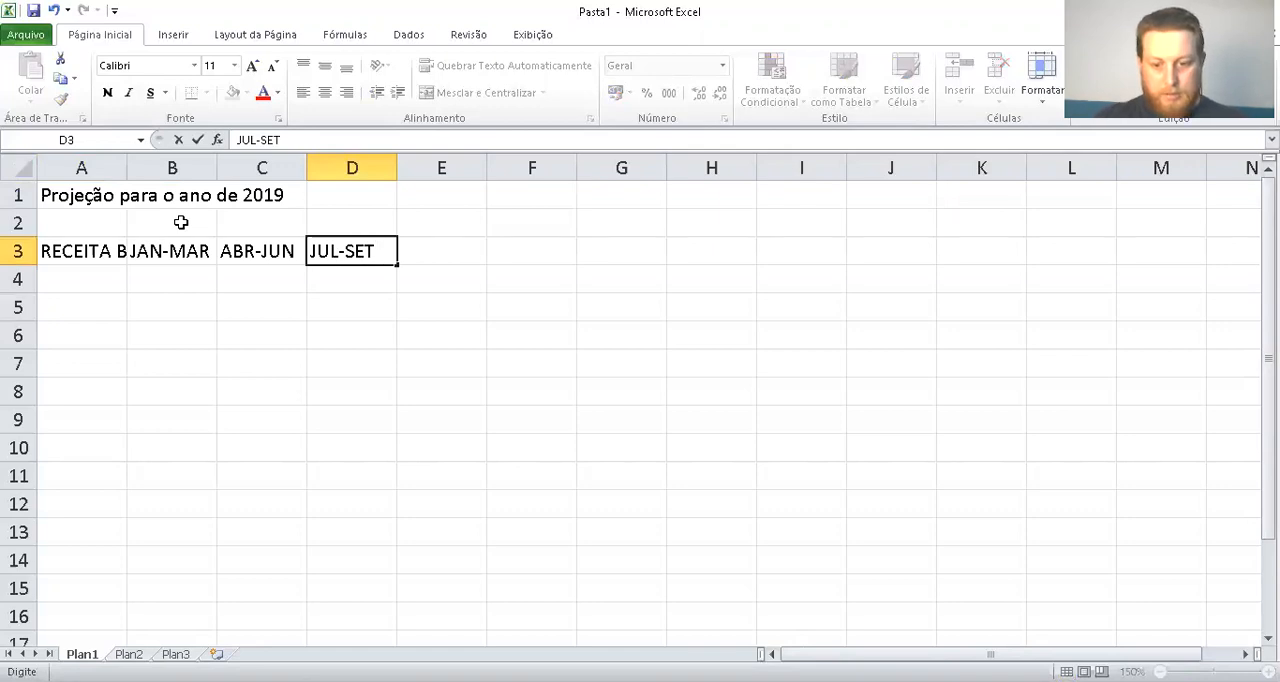
{"action": "key", "text": "Tab"}
{"action": "type", "text": "OU"}
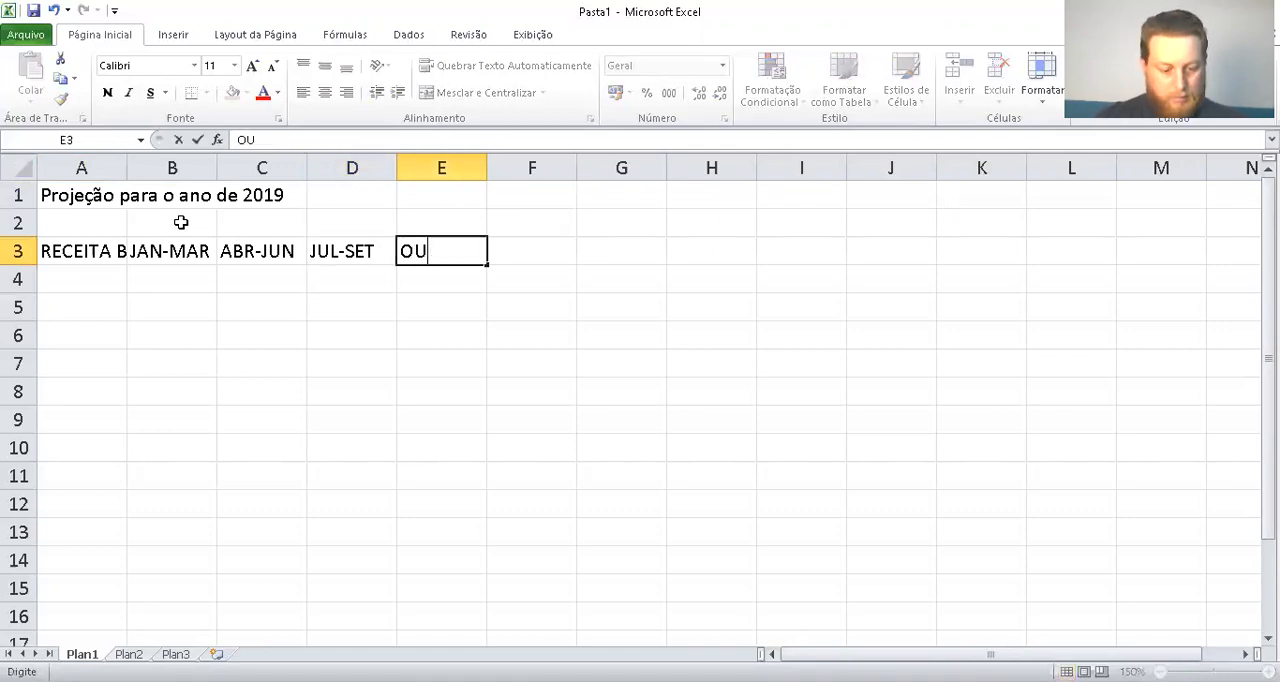
{"action": "type", "text": "T-DEZ"}
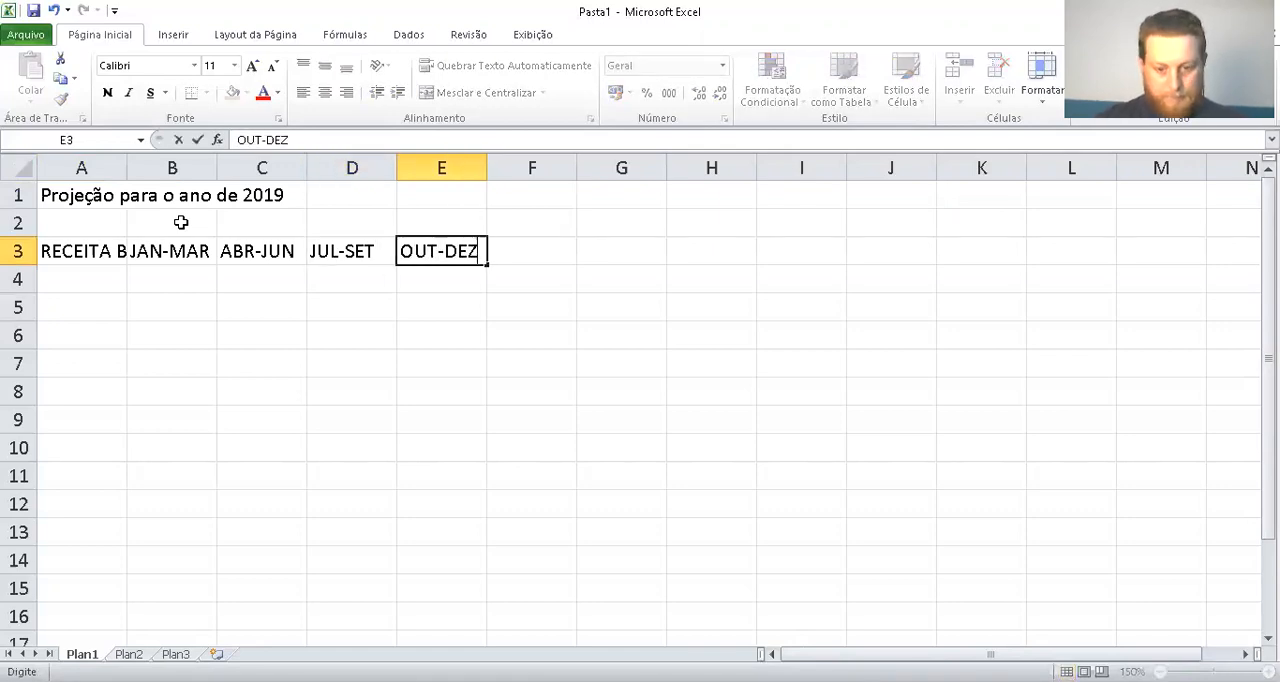
{"action": "key", "text": "Tab"}
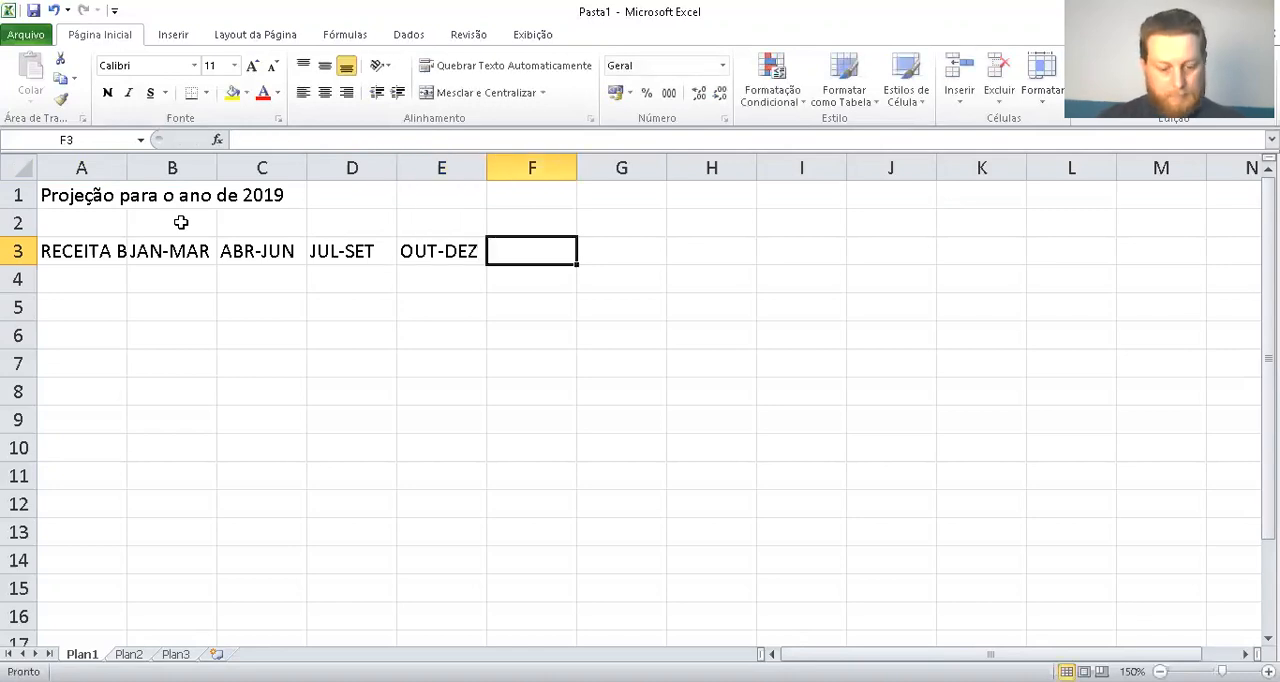
Enter the heading TOTAL DO ANO in cell F3, after the last quarter
{"action": "type", "text": "TOTAL DO ANO"}
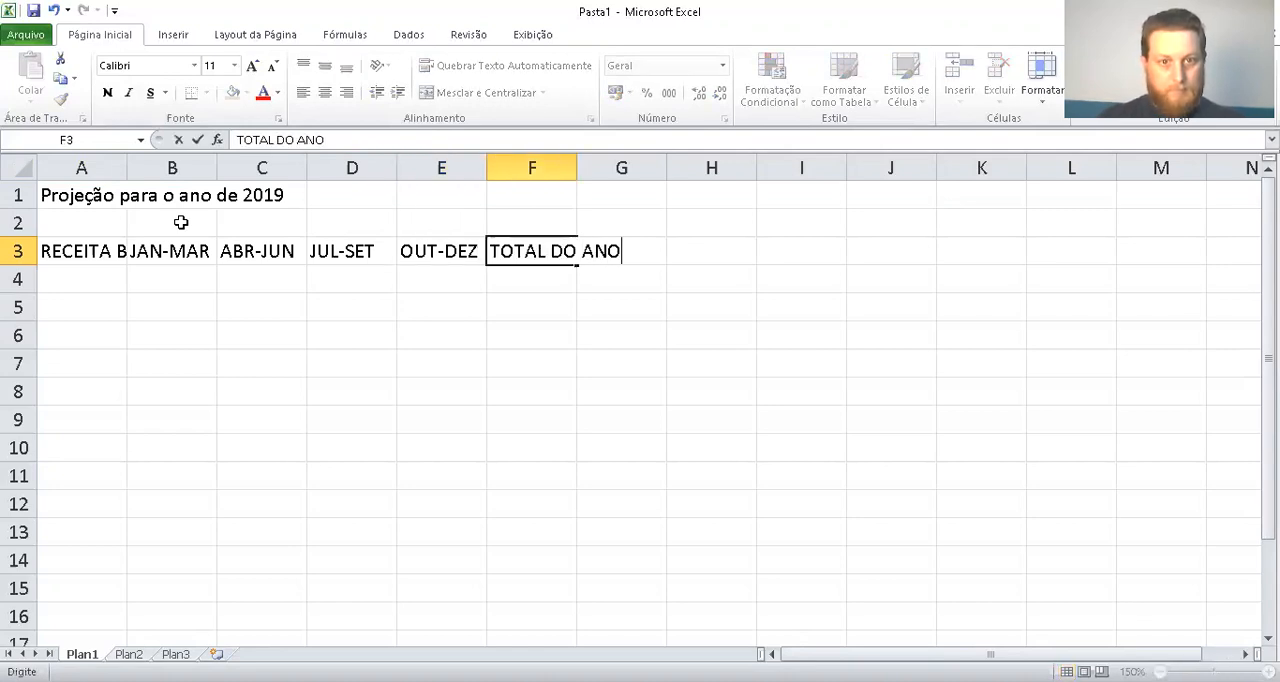
{"action": "key", "text": "Return"}
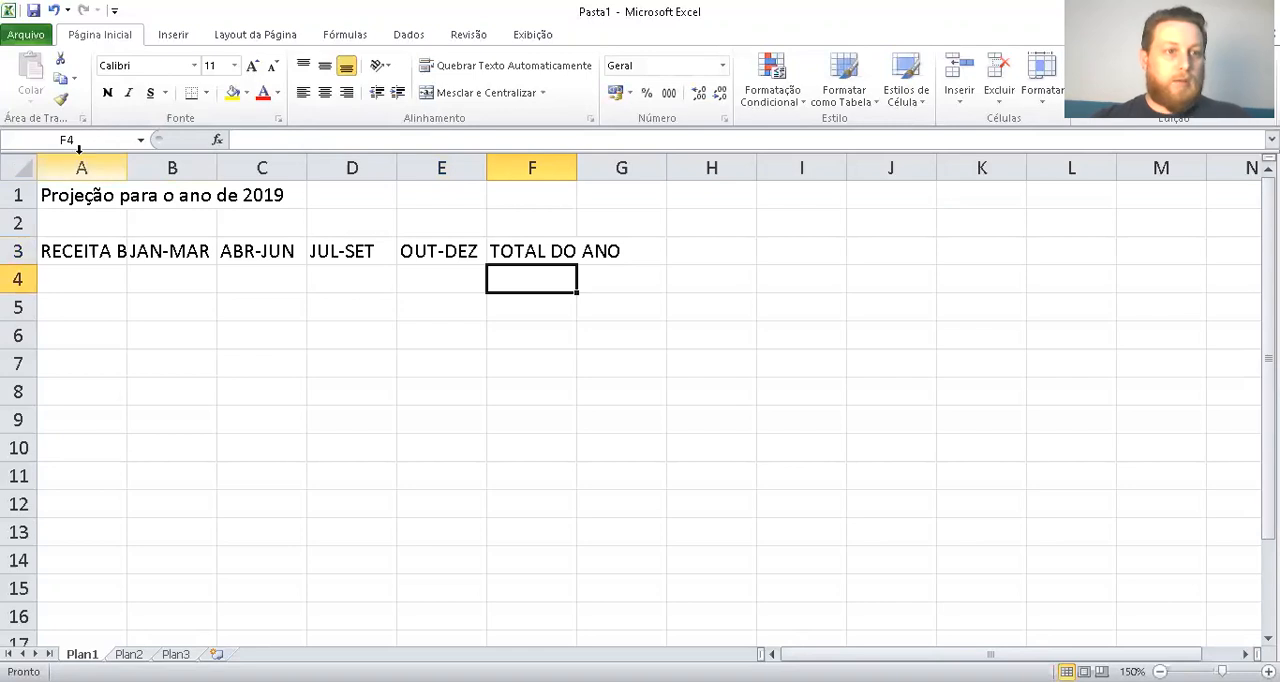
Widen column A so RECEITA BRUTA fits with some room, and autofit column F to its TOTAL DO ANO heading
{"action": "double_click", "coordinate": [127, 169]}
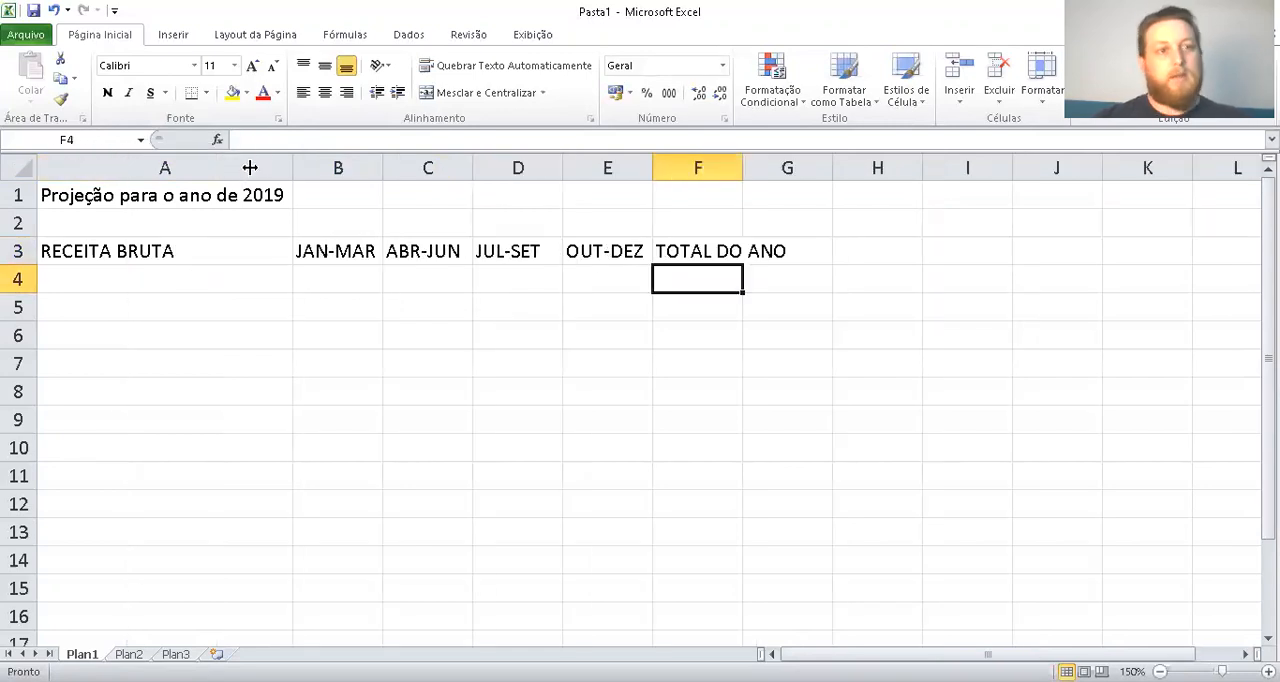
{"action": "left_click_drag", "start_coordinate": [292, 169], "coordinate": [228, 173]}
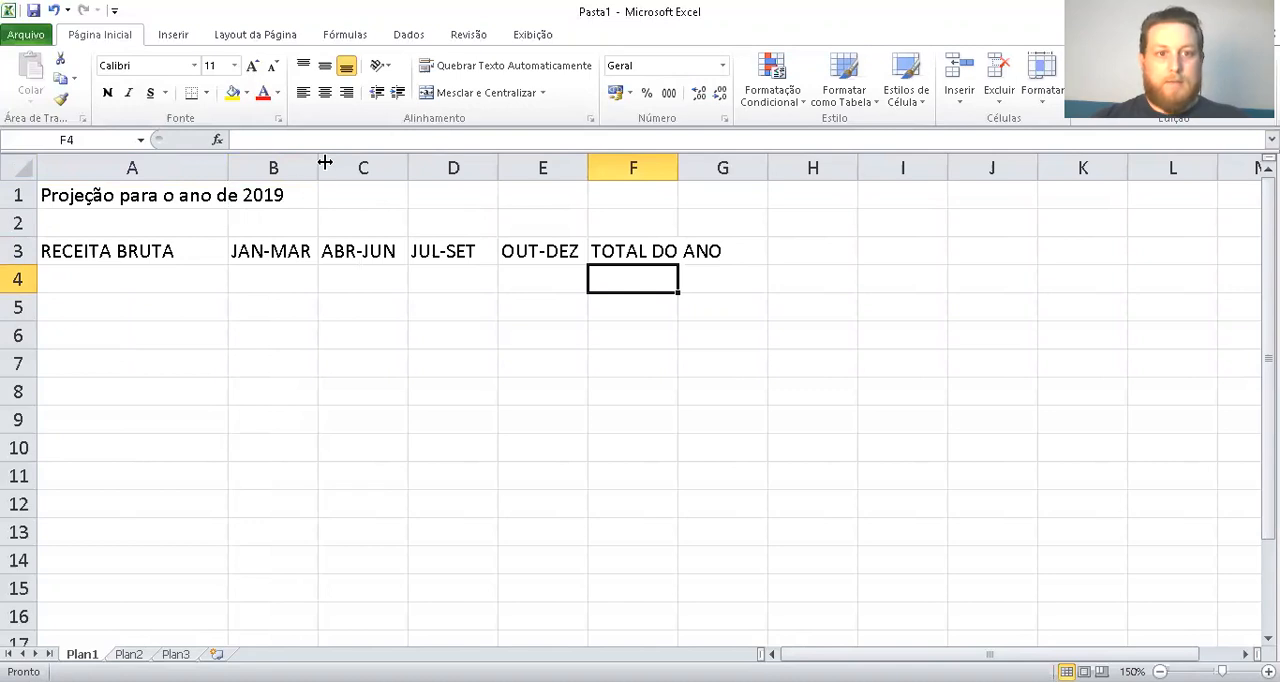
{"action": "double_click", "coordinate": [680, 167]}
Merge and center the title across A1:F1 and make it bold
{"action": "left_click_drag", "start_coordinate": [692, 197], "coordinate": [37, 190]}
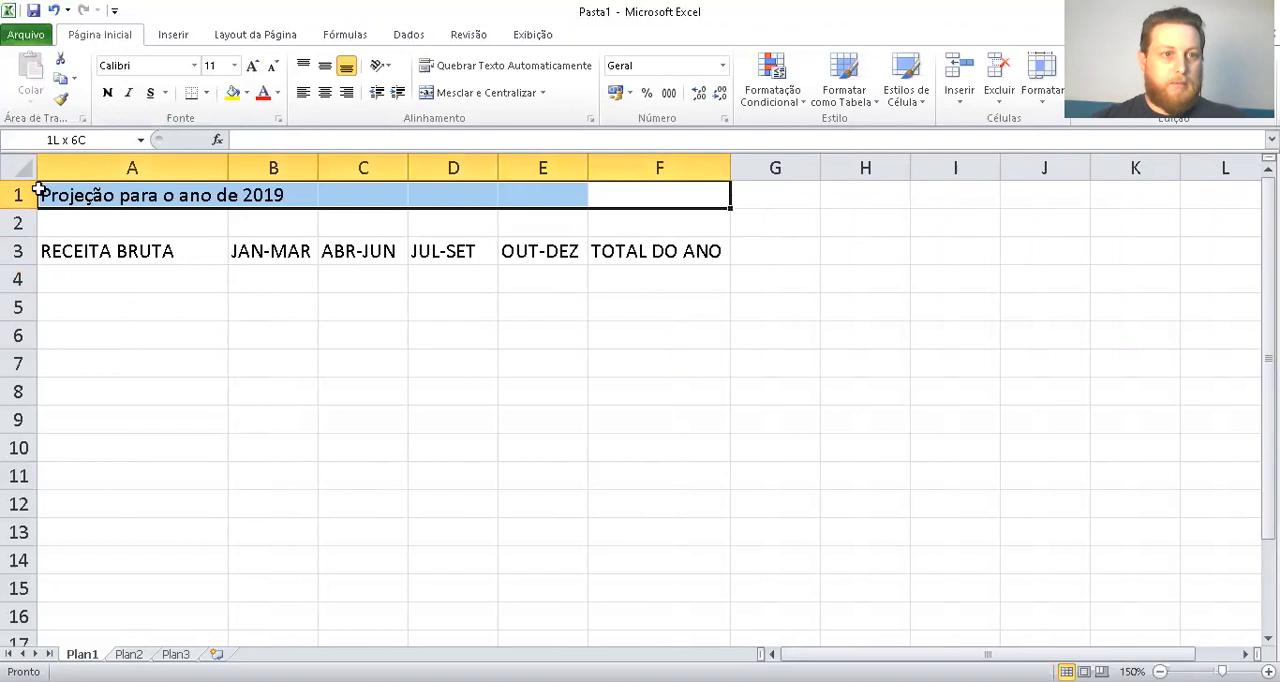
{"action": "left_click", "coordinate": [483, 93]}
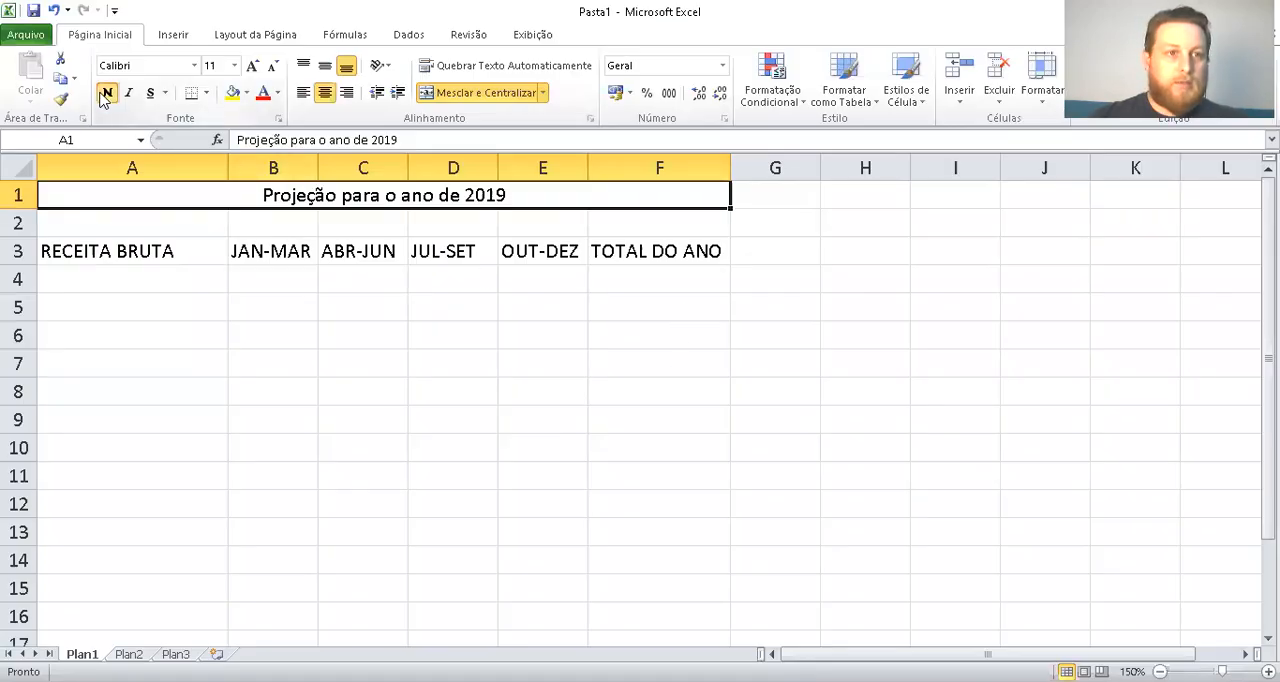
{"action": "left_click", "coordinate": [105, 93]}
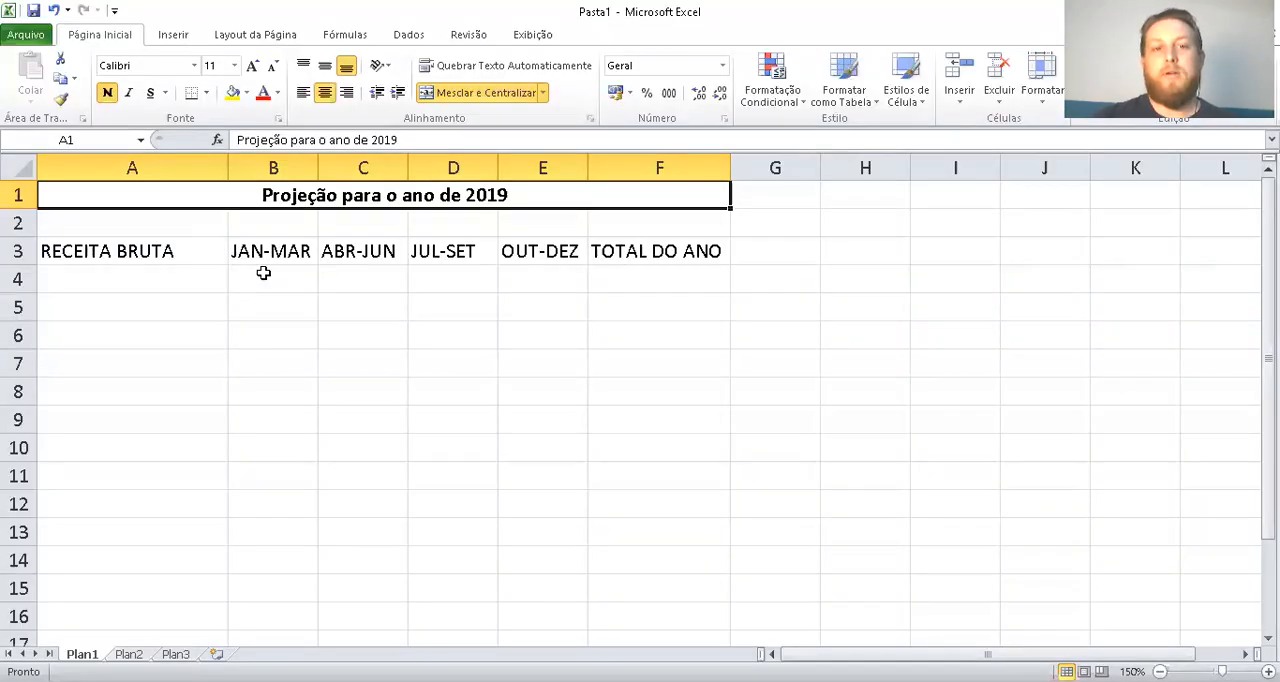
Enter the gross revenue amounts 140000, 165000, 208000 and 280000 in cells B4 to E4
{"action": "left_click", "coordinate": [263, 273]}
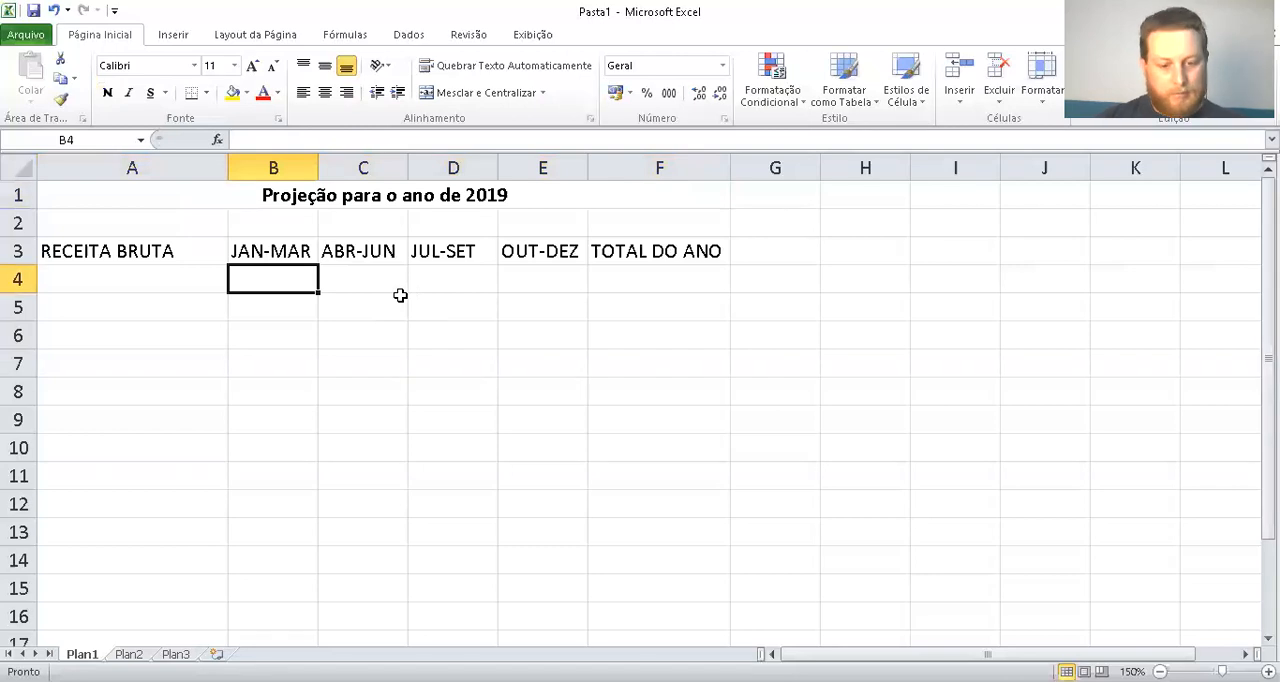
{"action": "type", "text": "140"}
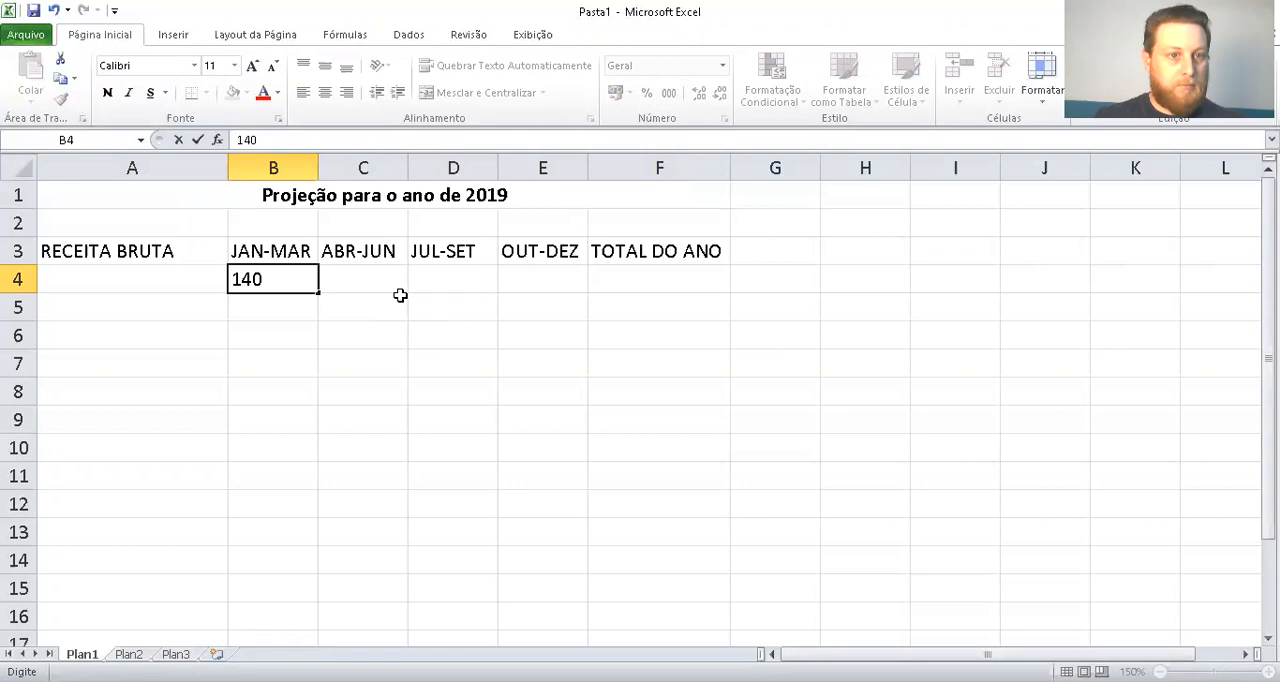
{"action": "type", "text": "000"}
{"action": "key", "text": "Return"}
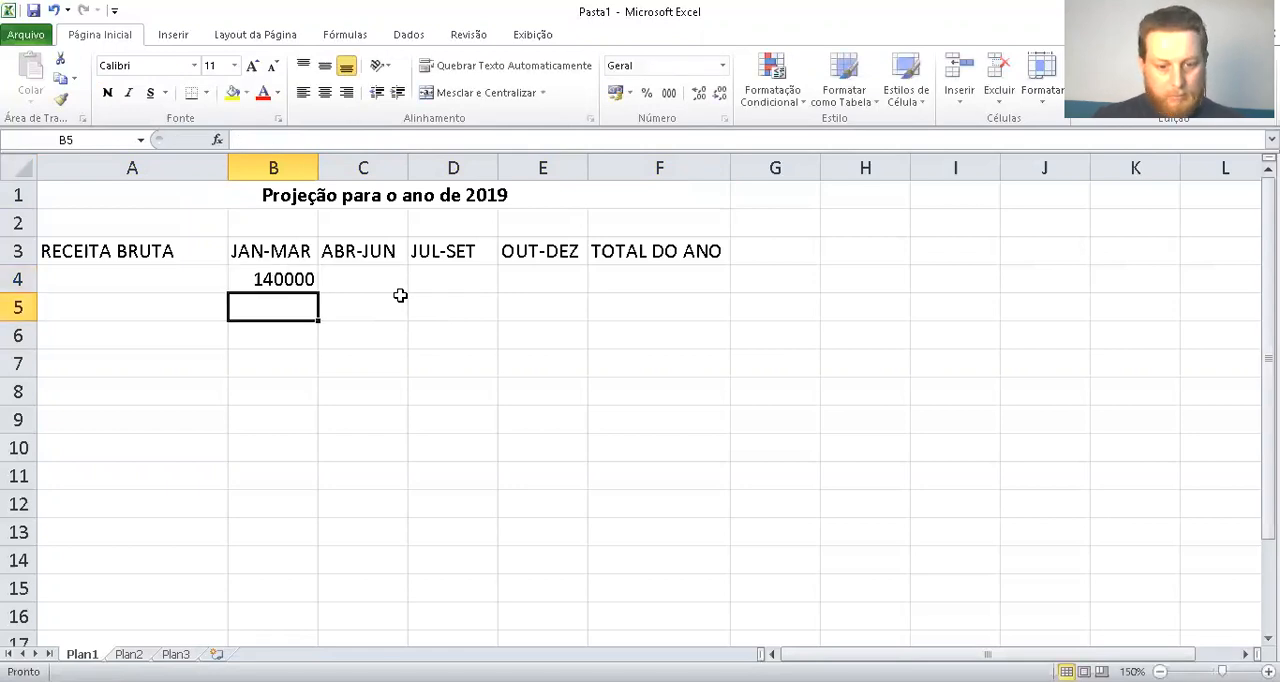
{"action": "left_click", "coordinate": [400, 295]}
{"action": "key", "text": "Up"}
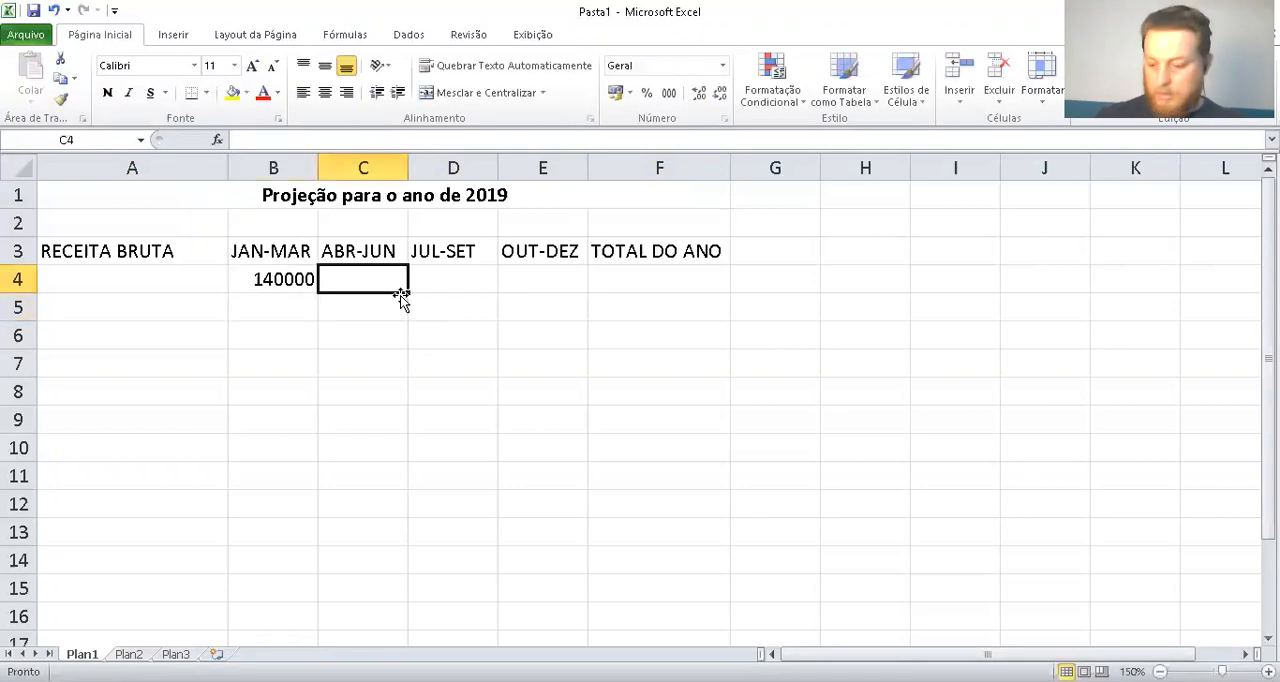
{"action": "type", "text": "165000"}
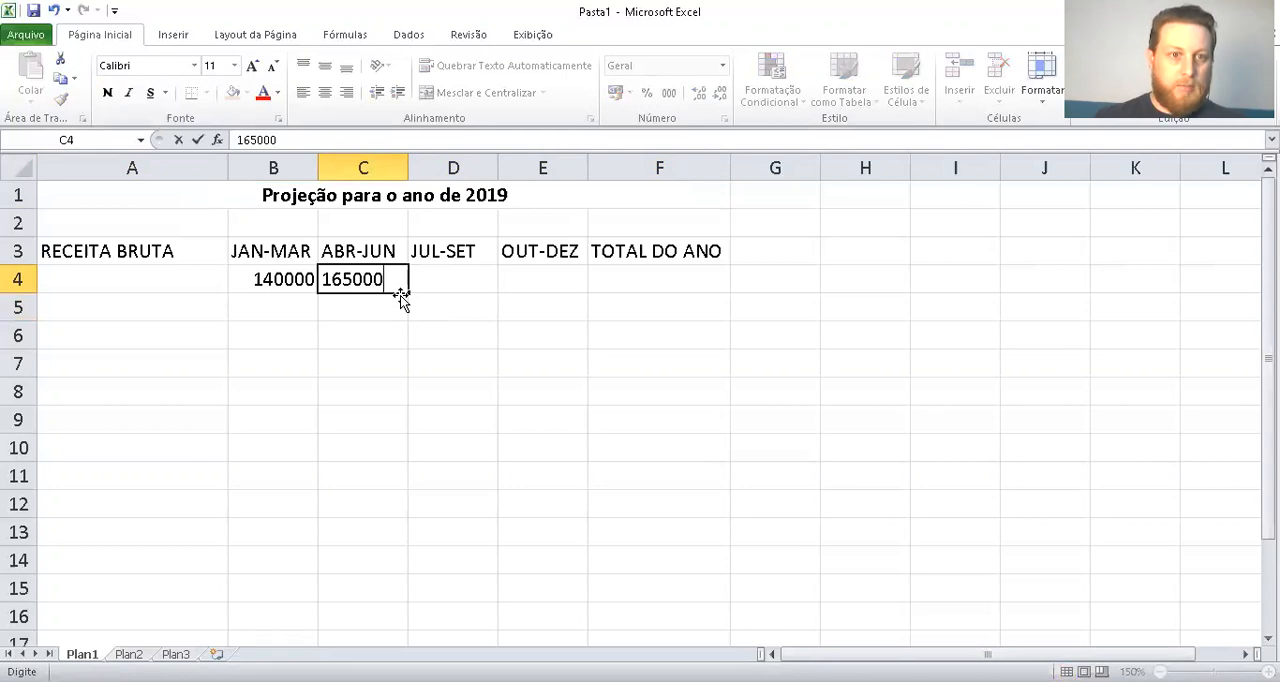
{"action": "key", "text": "Tab"}
{"action": "type", "text": "208000"}
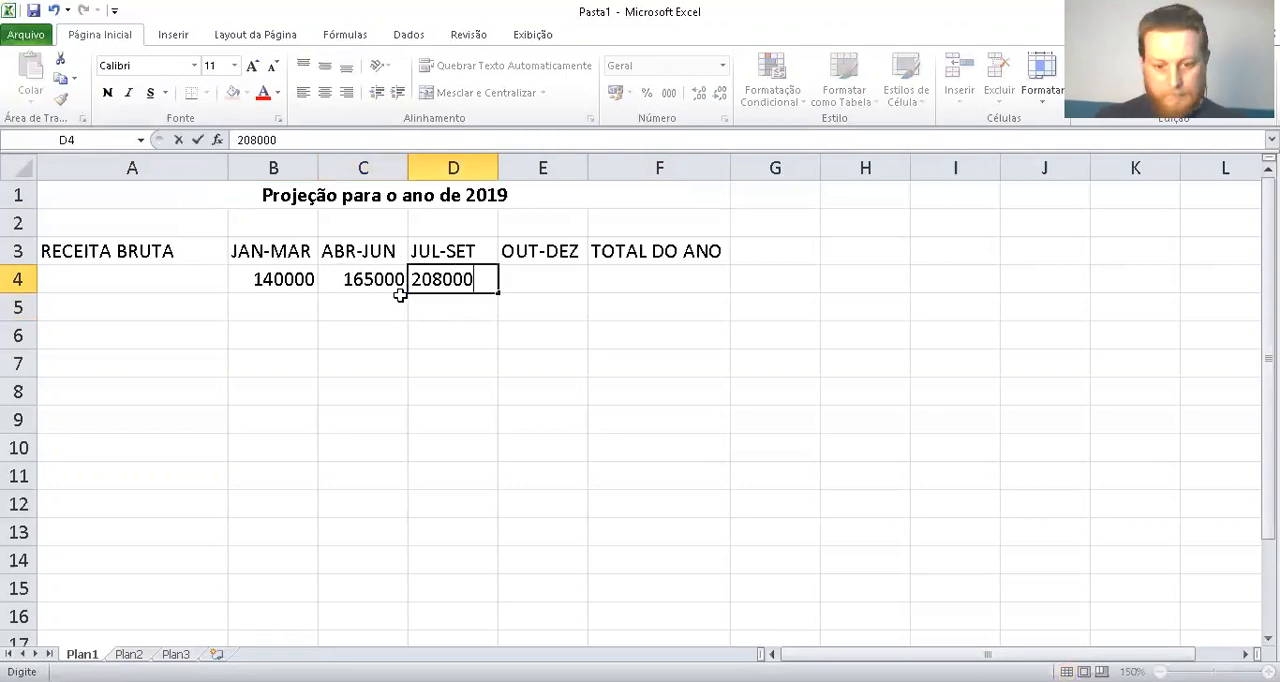
{"action": "key", "text": "Tab"}
{"action": "type", "text": "280000"}
{"action": "key", "text": "Tab"}
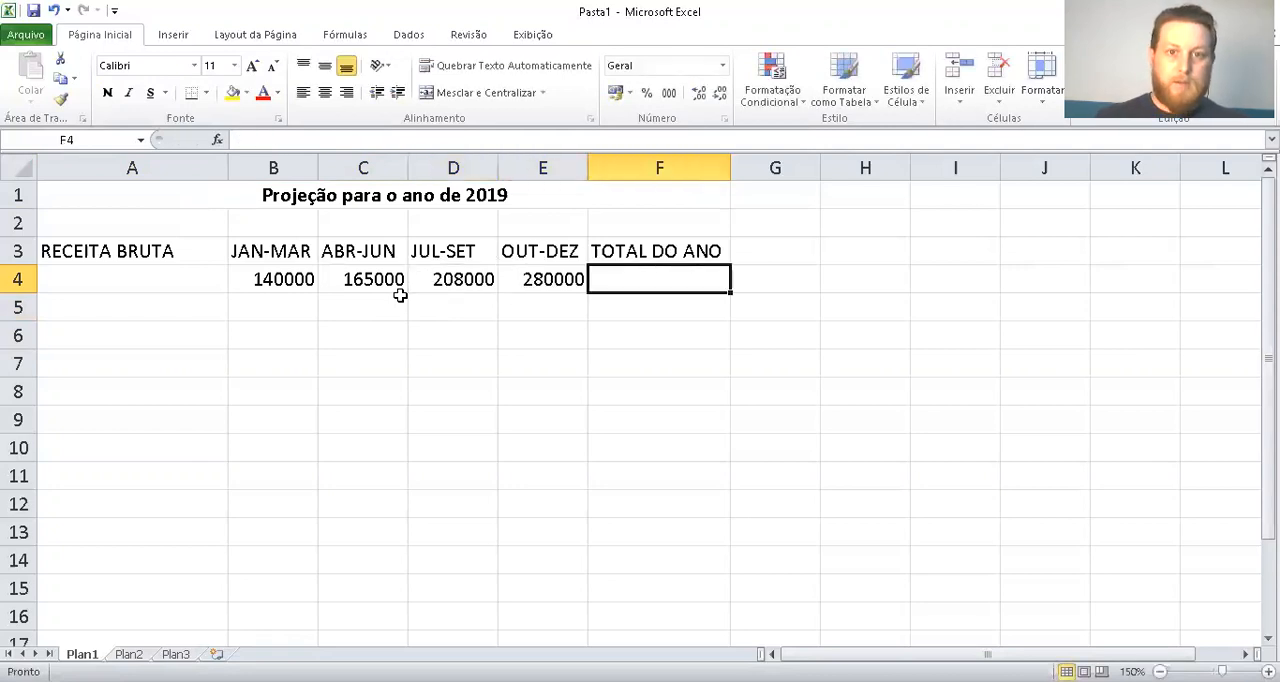
Format the revenue amounts in B4:E4 with the R$ Português (Brasil) accounting format
{"action": "left_click_drag", "start_coordinate": [508, 290], "coordinate": [234, 280]}
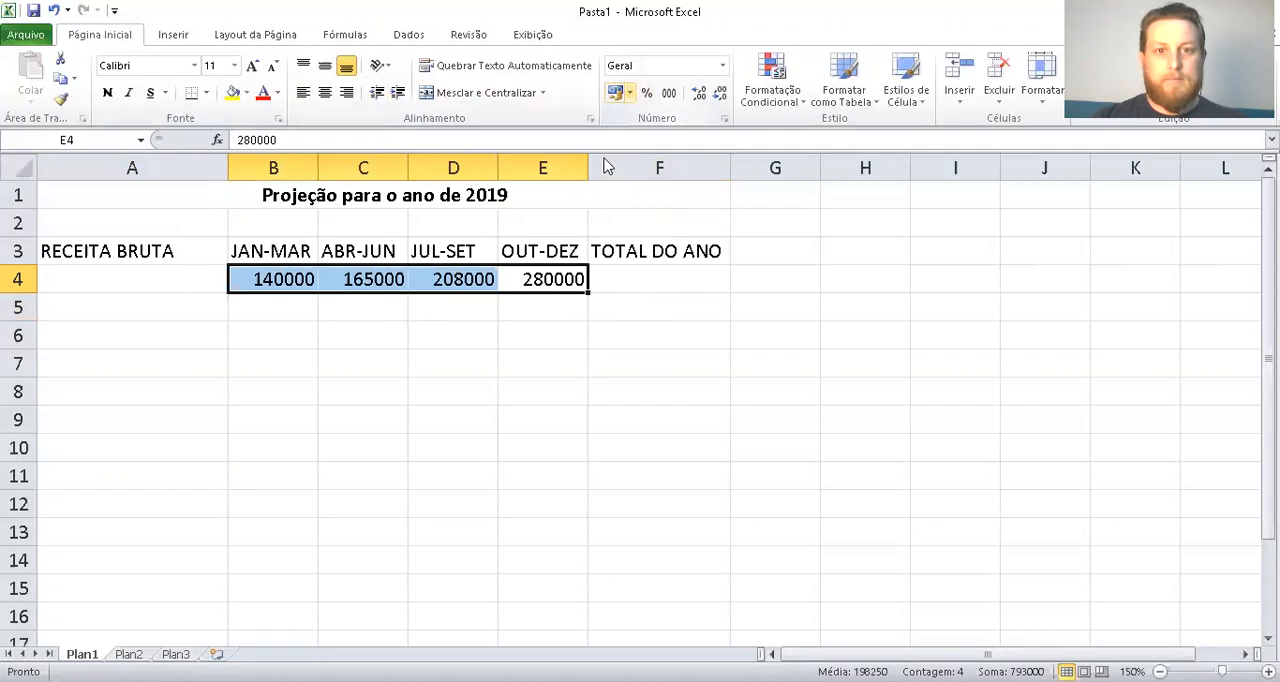
{"action": "left_click", "coordinate": [630, 92]}
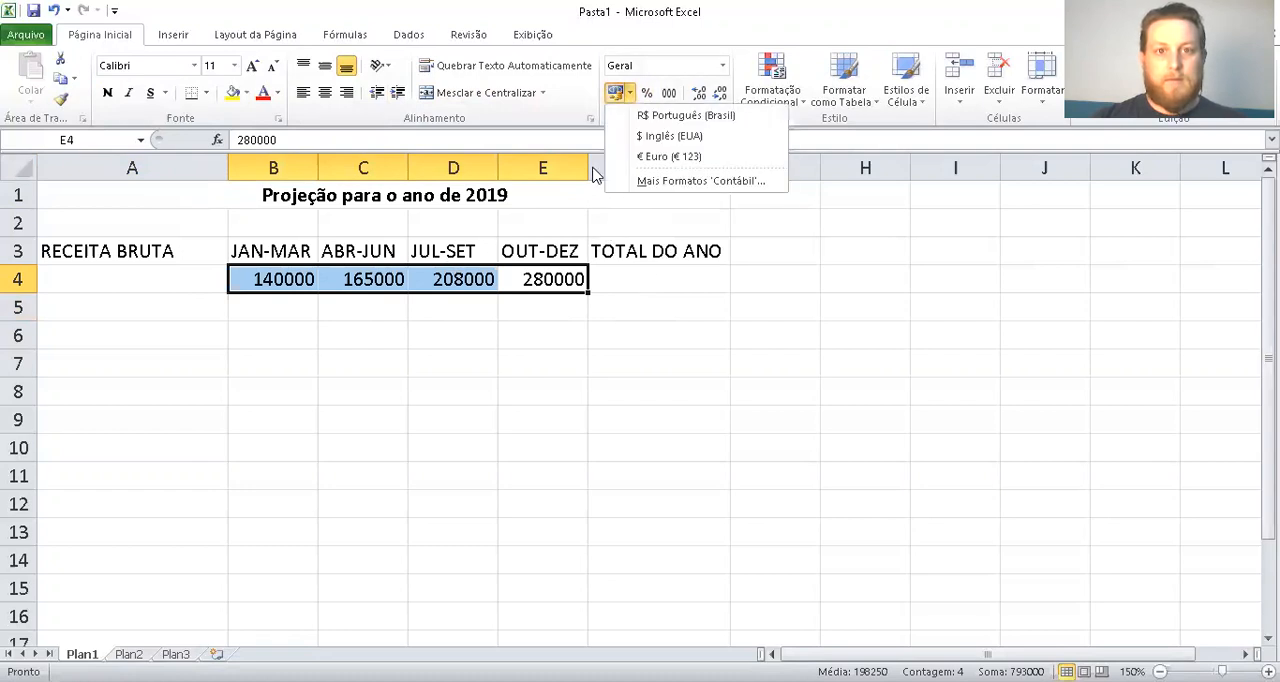
{"action": "left_click", "coordinate": [690, 116]}
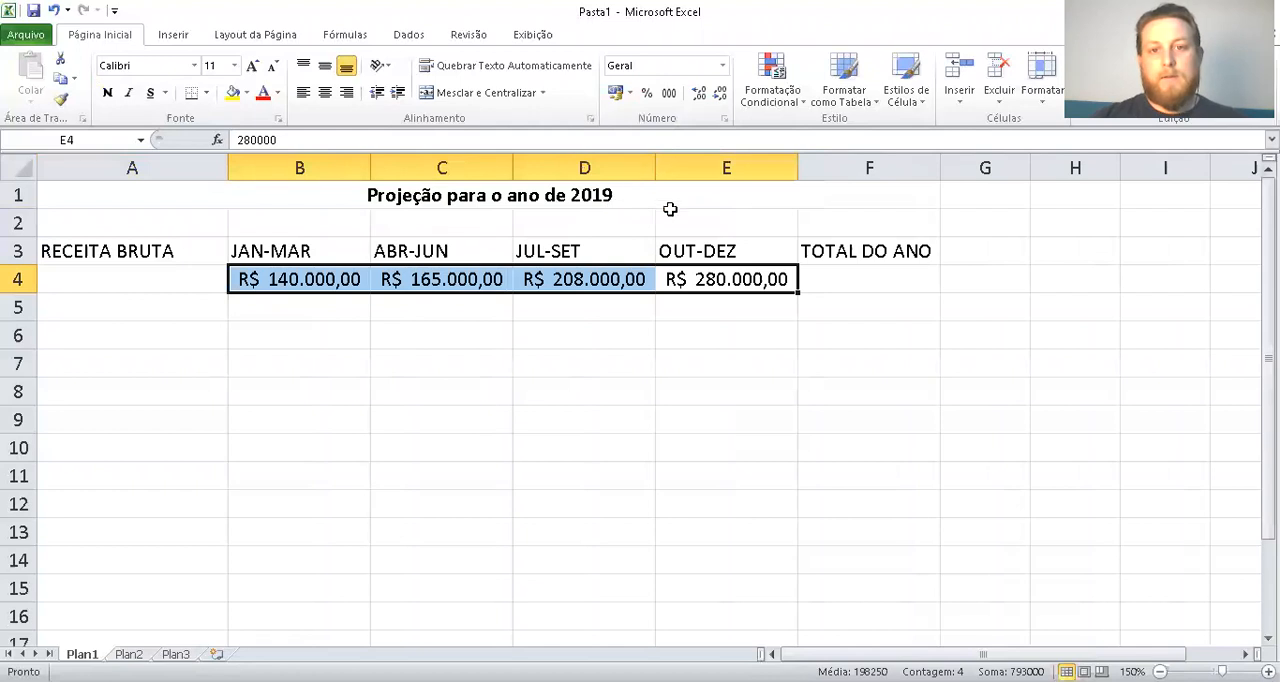
Enter the heading DESPESAS LÍQUIDAS in cell A6
{"action": "key", "text": "Up"}
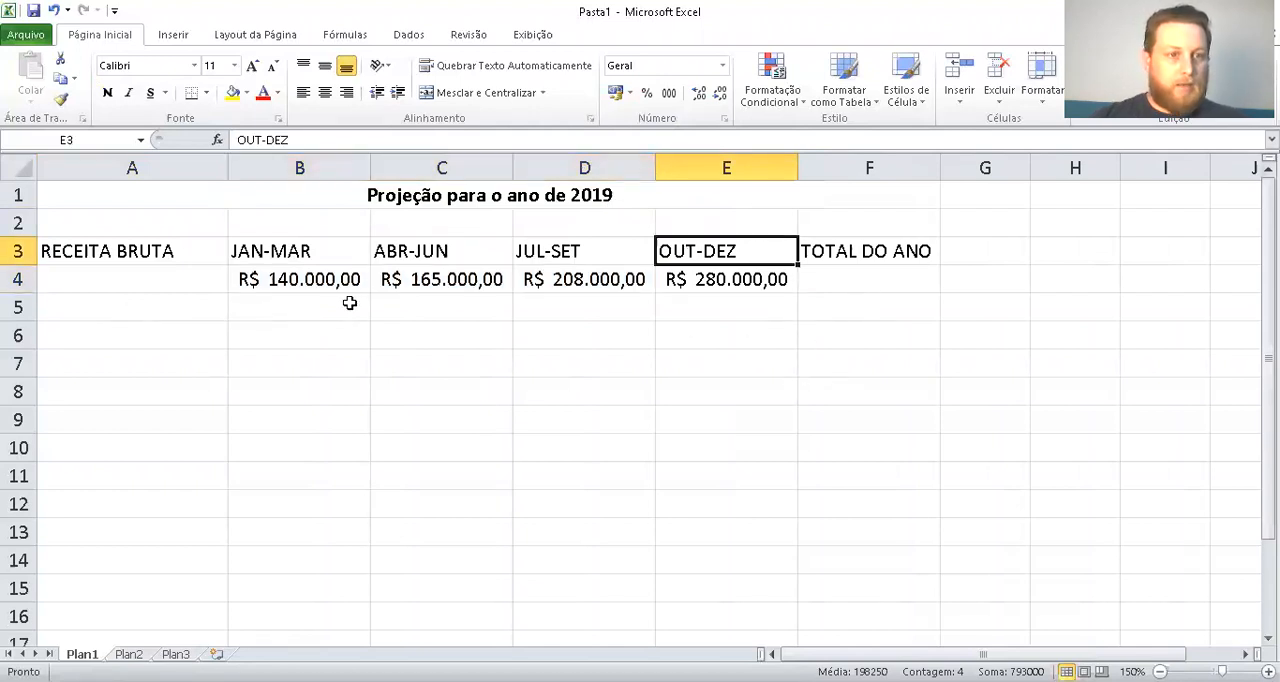
{"action": "key", "text": "ctrl+c"}
{"action": "left_click", "coordinate": [192, 335]}
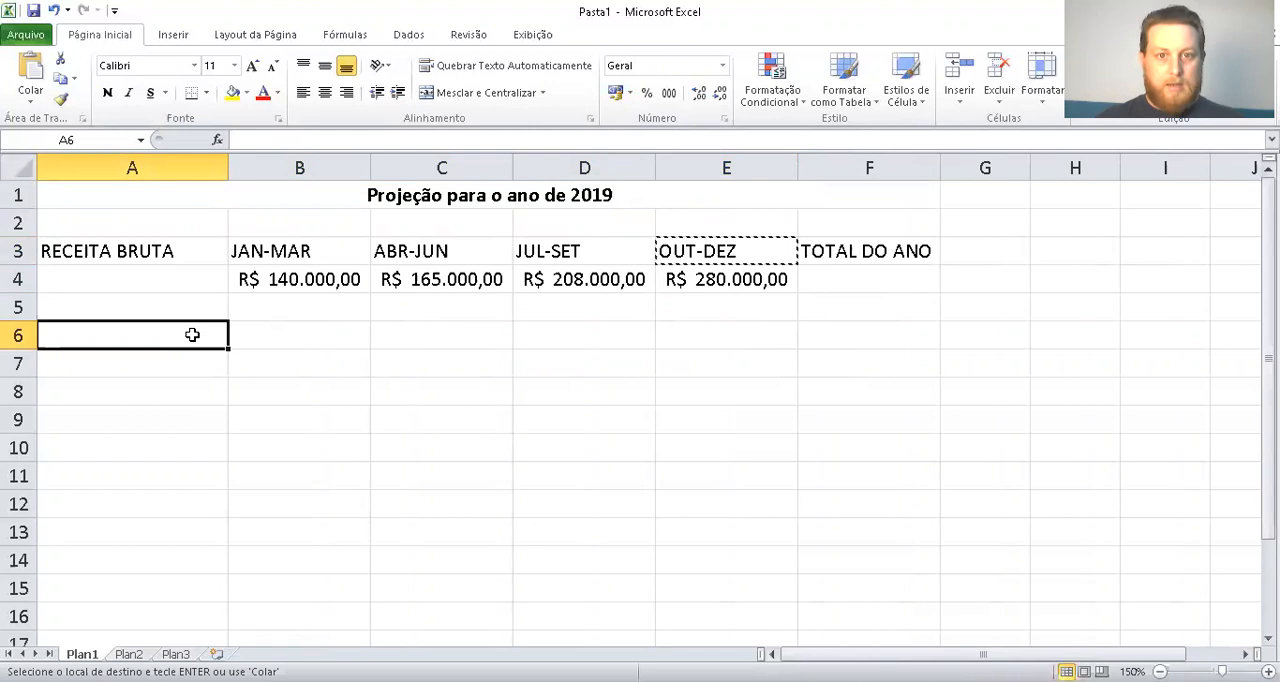
{"action": "key", "text": "Escape"}
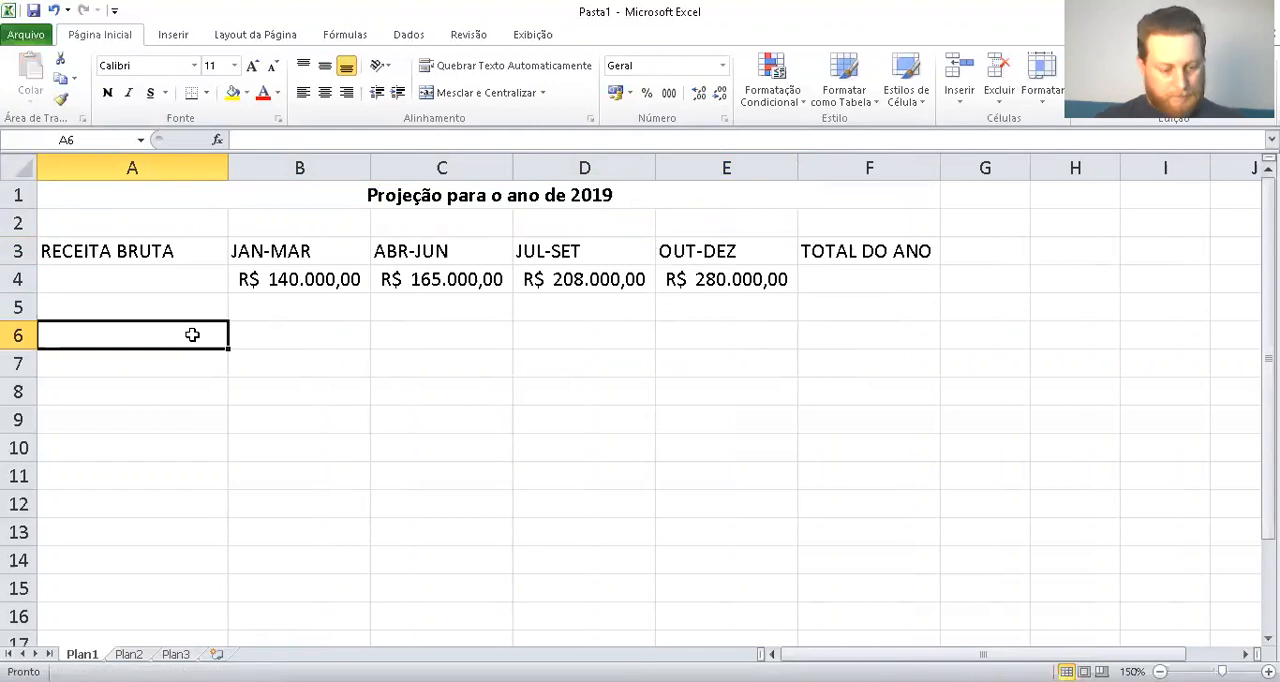
{"action": "type", "text": "des"}
{"action": "key", "text": "BackSpace"}
{"action": "key", "text": "BackSpace"}
{"action": "key", "text": "BackSpace"}
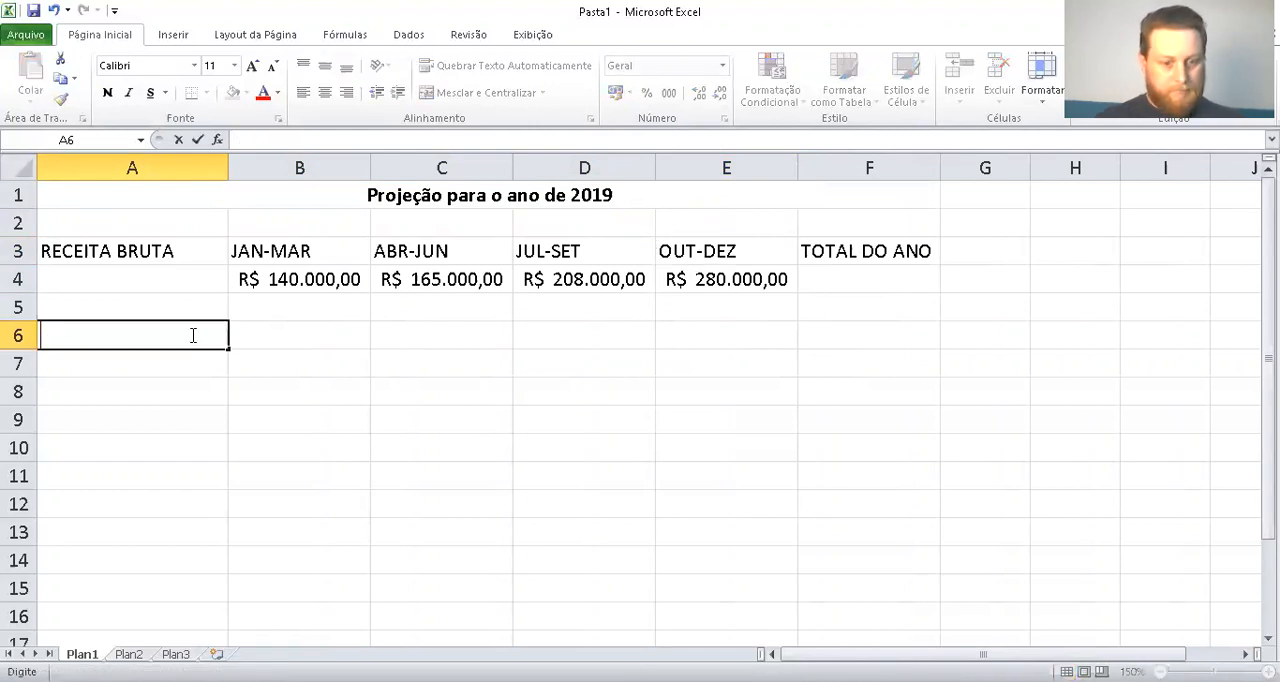
{"action": "type", "text": "DES"}
{"action": "type", "text": "PESAS "}
{"action": "type", "text": "L´PI"}
{"action": "key", "text": "BackSpace"}
{"action": "key", "text": "BackSpace"}
{"action": "type", "text": "ÍQUIS"}
{"action": "key", "text": "BackSpace"}
{"action": "key", "text": "BackSpace"}
{"action": "type", "text": "IDAS"}
{"action": "key", "text": "Tab"}
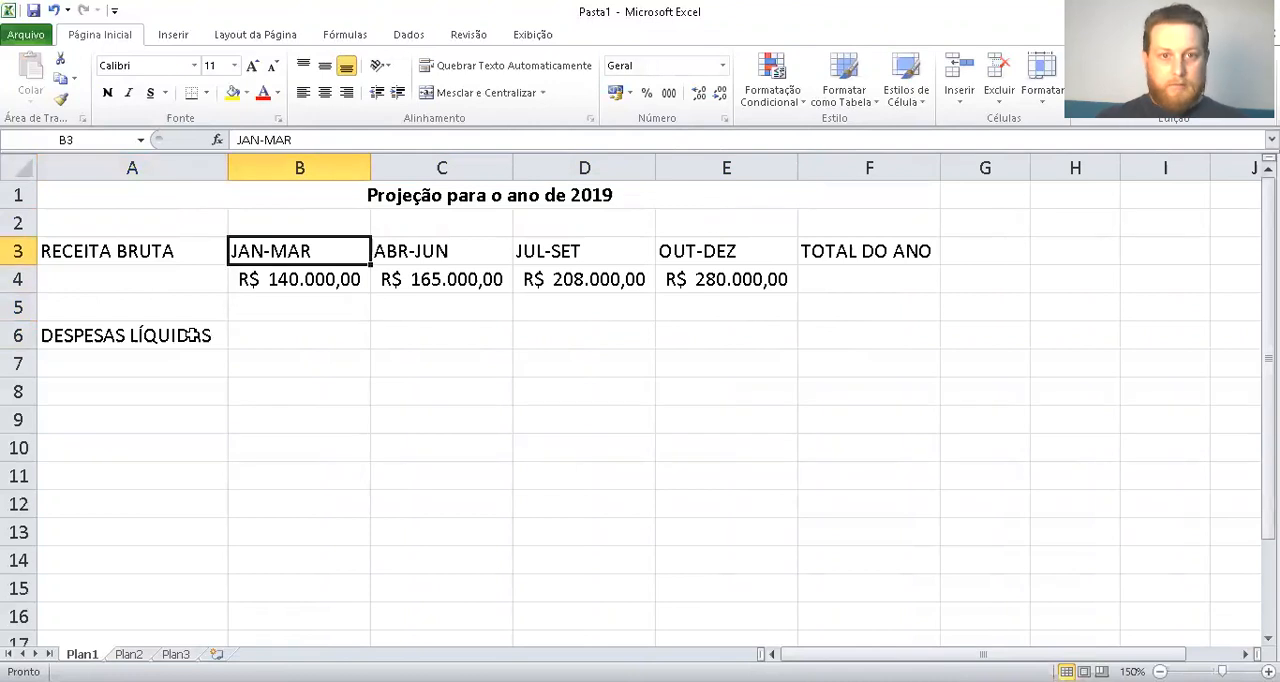
Copy the quarter and TOTAL DO ANO headings from B3:F3 into row 6, starting at cell B6
{"action": "key", "text": "ctrl+Right"}
{"action": "key", "text": "ctrl+Right"}
{"action": "key", "text": "ctrl+Left"}
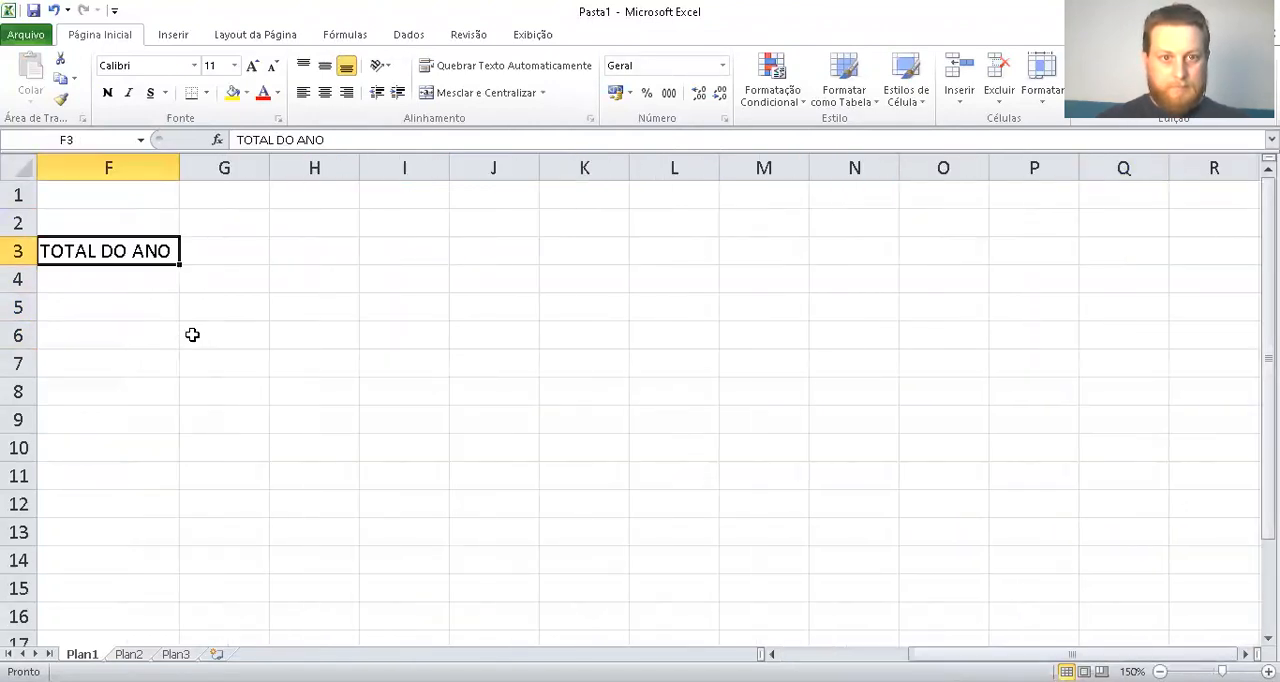
{"action": "key", "text": "ctrl+Left"}
{"action": "key", "text": "Right"}
{"action": "key", "text": "shift+Right"}
{"action": "key", "text": "shift+Right"}
{"action": "key", "text": "shift+Right"}
{"action": "key", "text": "shift+Right"}
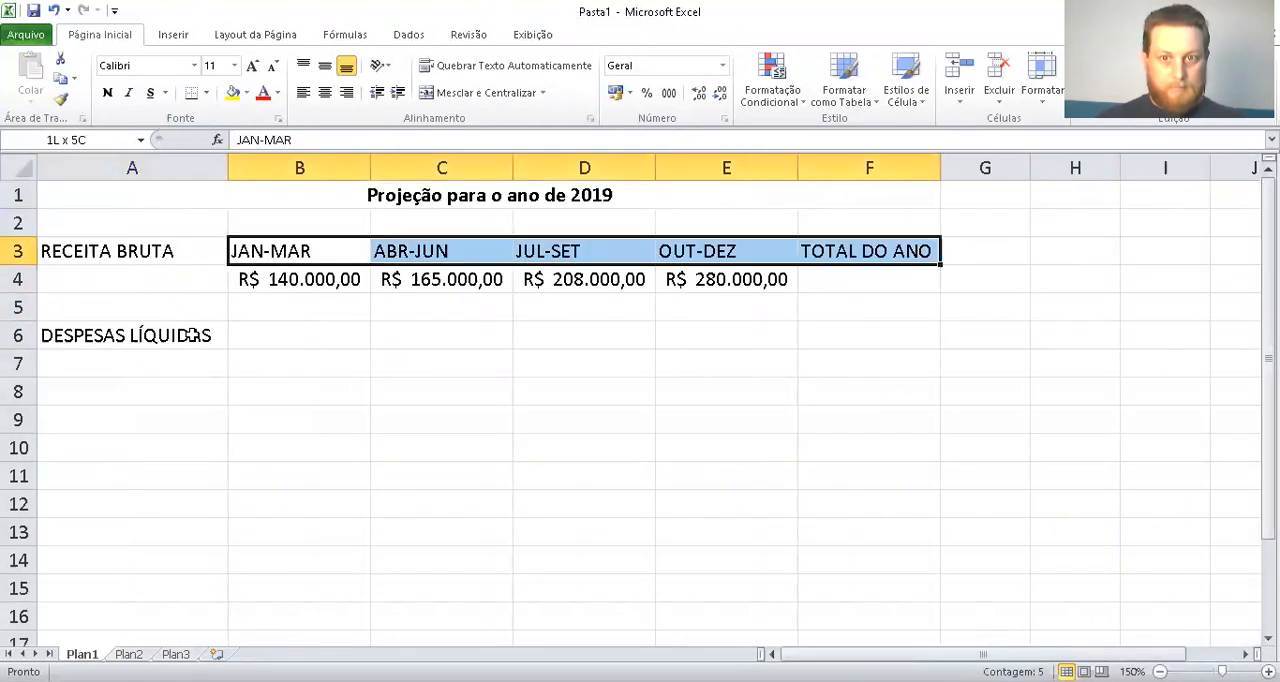
{"action": "key", "text": "ctrl+c"}
{"action": "key", "text": "Down"}
{"action": "key", "text": "Down"}
{"action": "key", "text": "Down"}
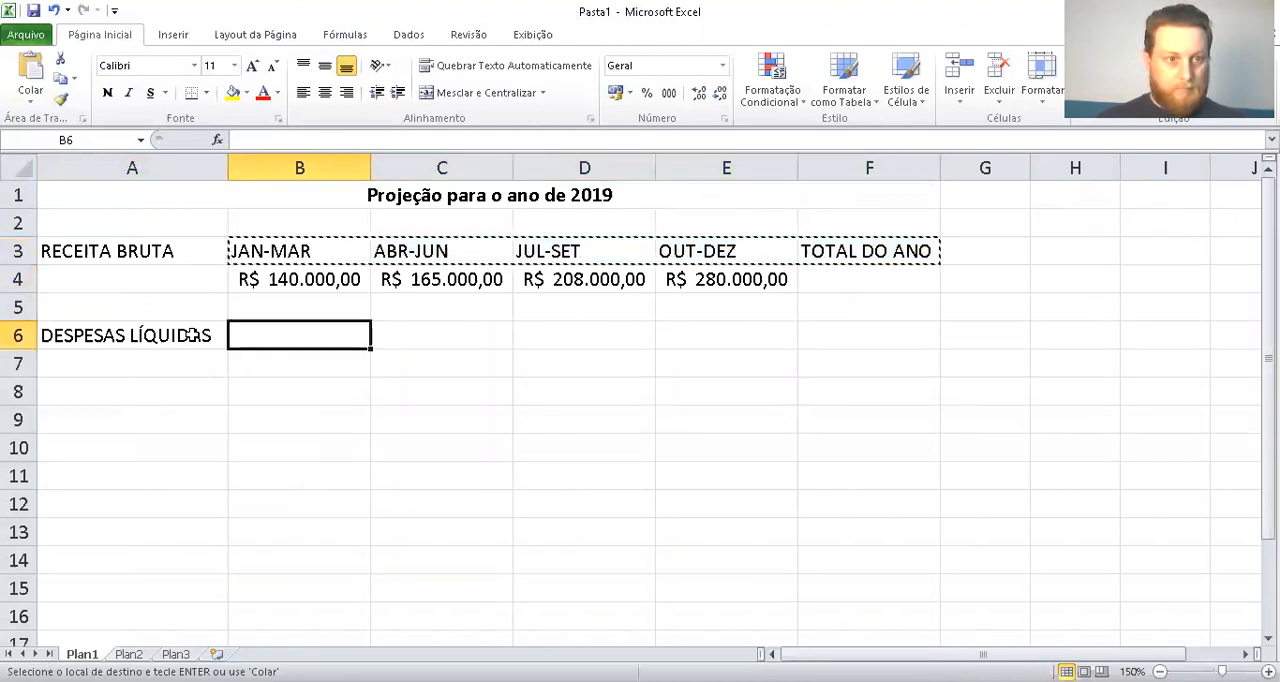
{"action": "key", "text": "shift+Right"}
{"action": "key", "text": "shift+Right"}
{"action": "key", "text": "shift+Right"}
{"action": "key", "text": "shift+Right"}
{"action": "key", "text": "ctrl+v"}
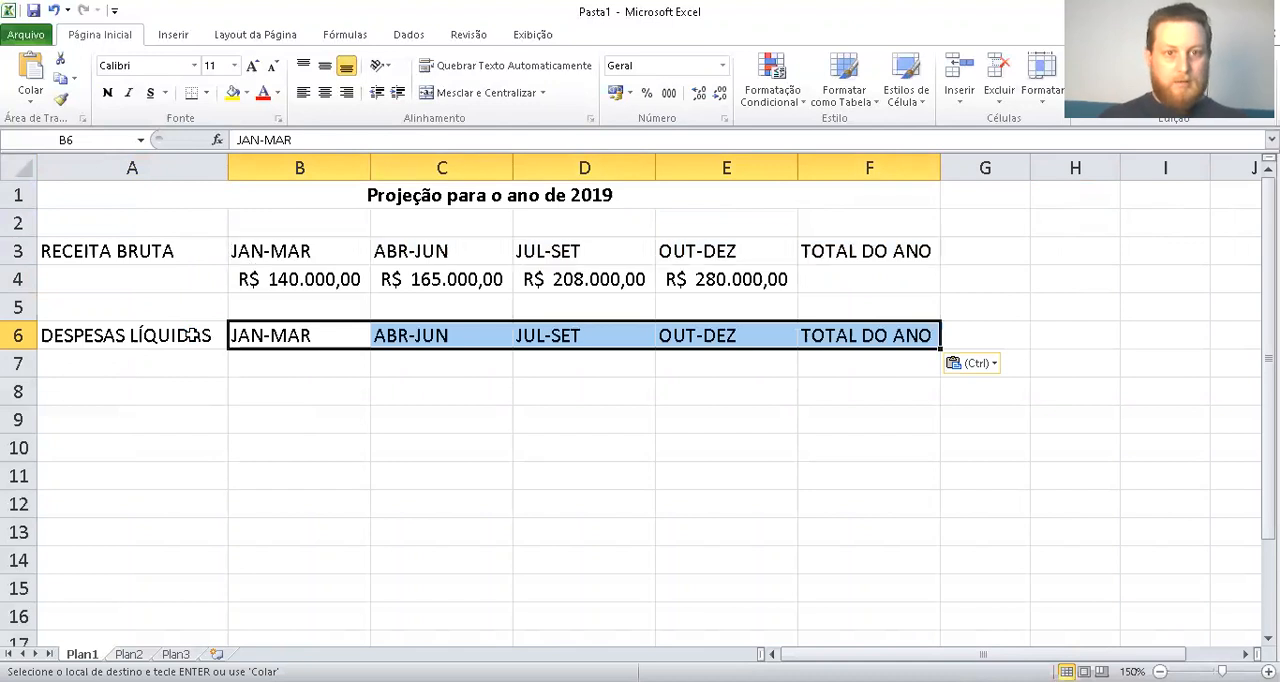
{"action": "key", "text": "Escape"}
Enter the expense labels Salários, Juros, Aluguel, Propaganda, Suprimentos and Diversos in cells A7 to A12
{"action": "left_click", "coordinate": [193, 335]}
{"action": "key", "text": "Down"}
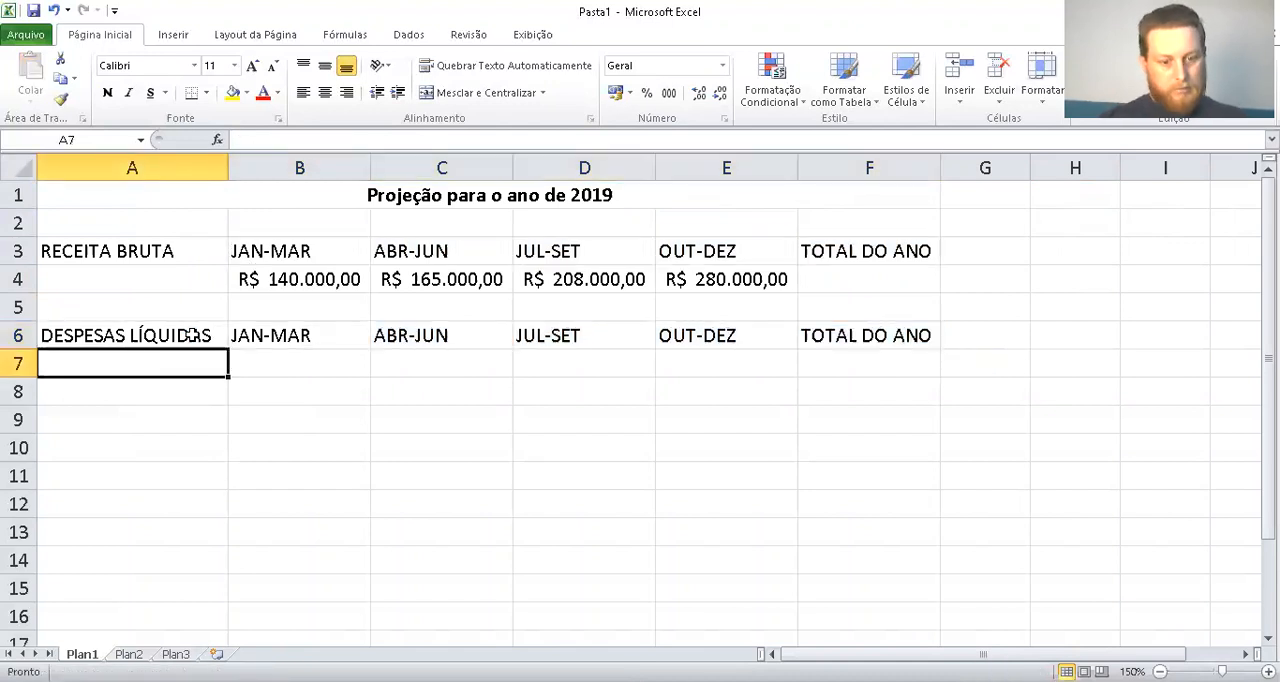
{"action": "type", "text": "Salários"}
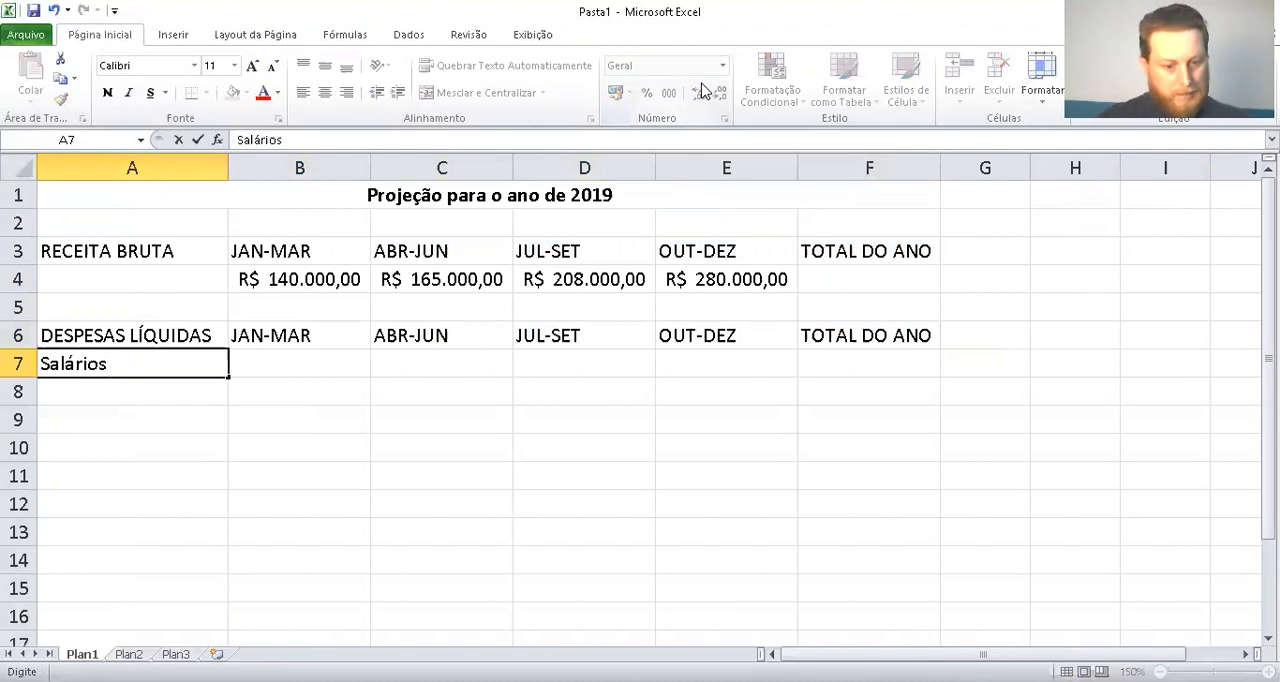
{"action": "key", "text": "Return"}
{"action": "type", "text": "Juros"}
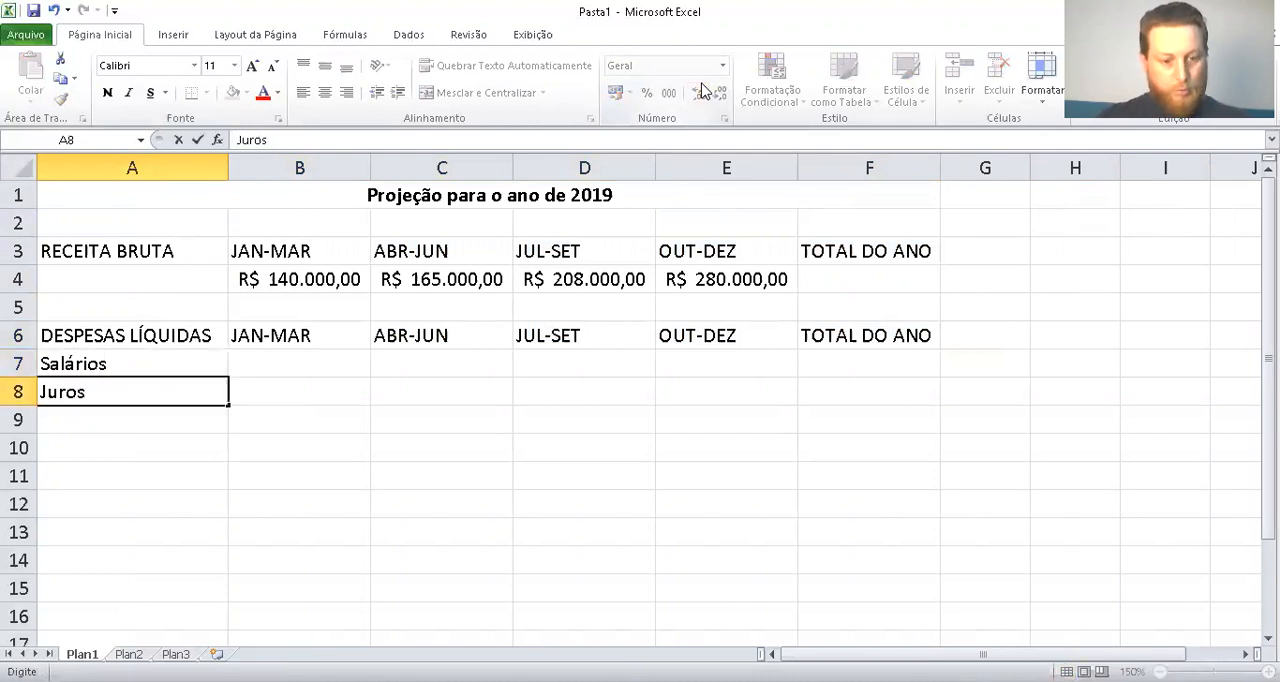
{"action": "key", "text": "Return"}
{"action": "type", "text": "A"}
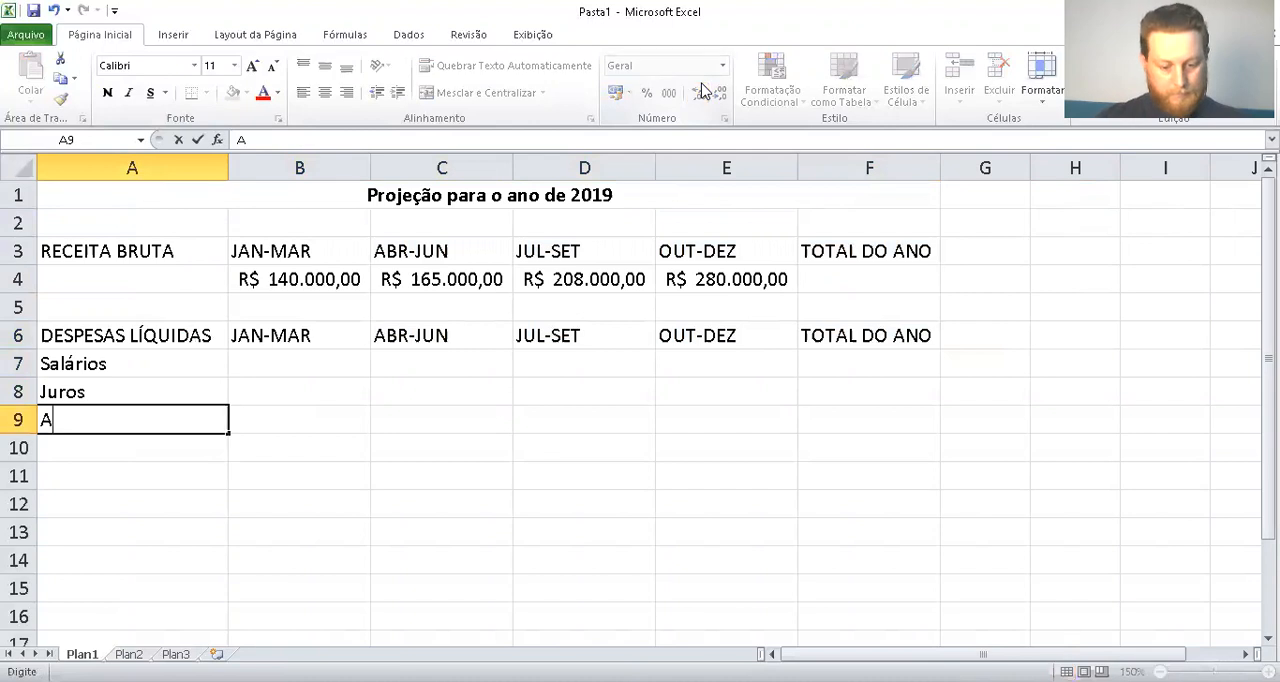
{"action": "type", "text": "luguel"}
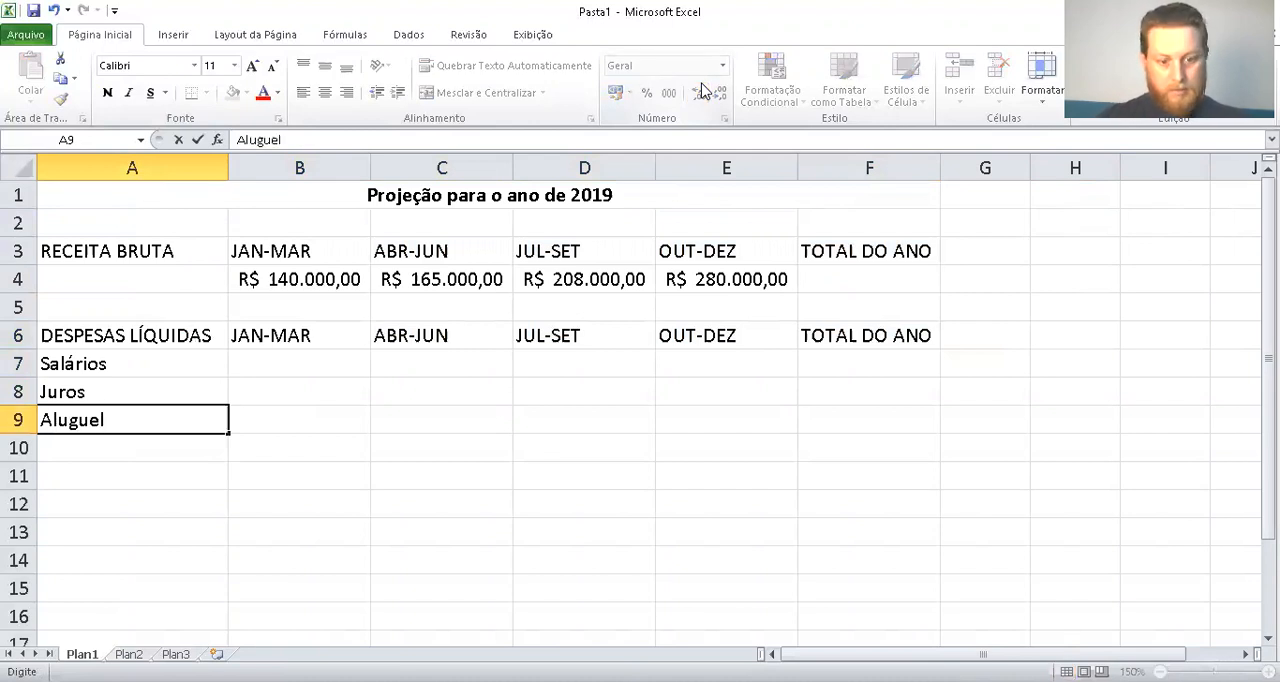
{"action": "key", "text": "Return"}
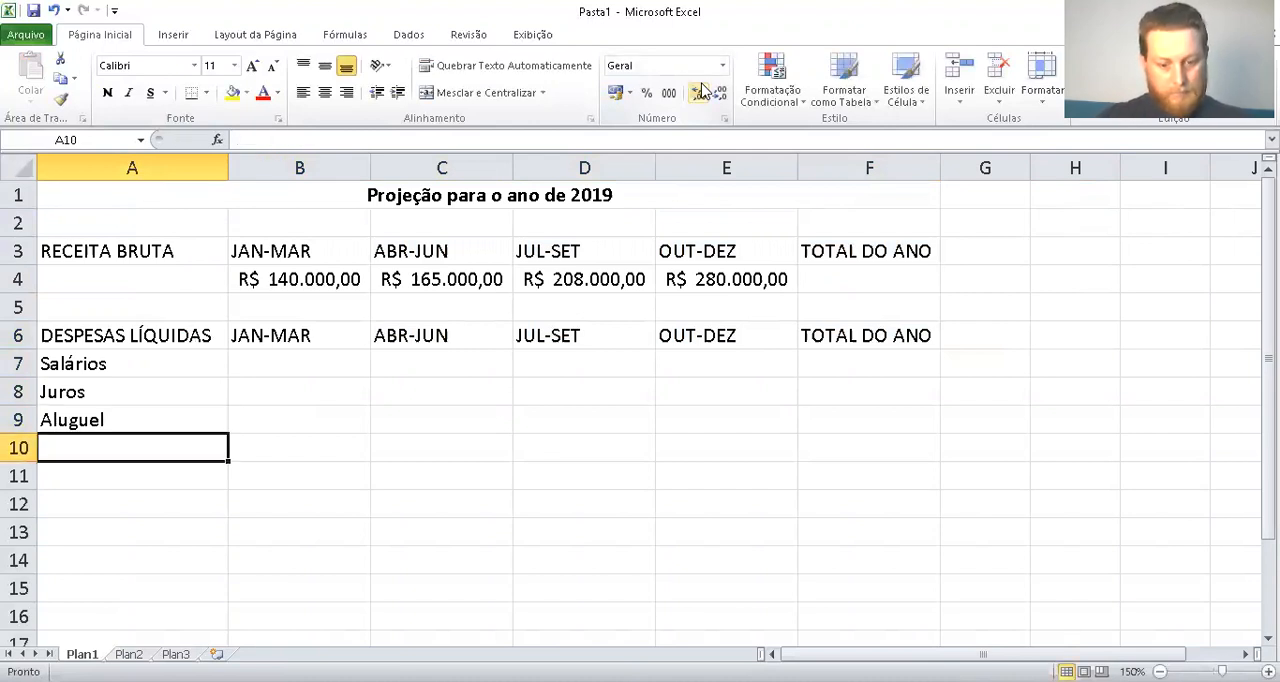
{"action": "type", "text": "Propaganda"}
{"action": "key", "text": "Return"}
{"action": "type", "text": "S"}
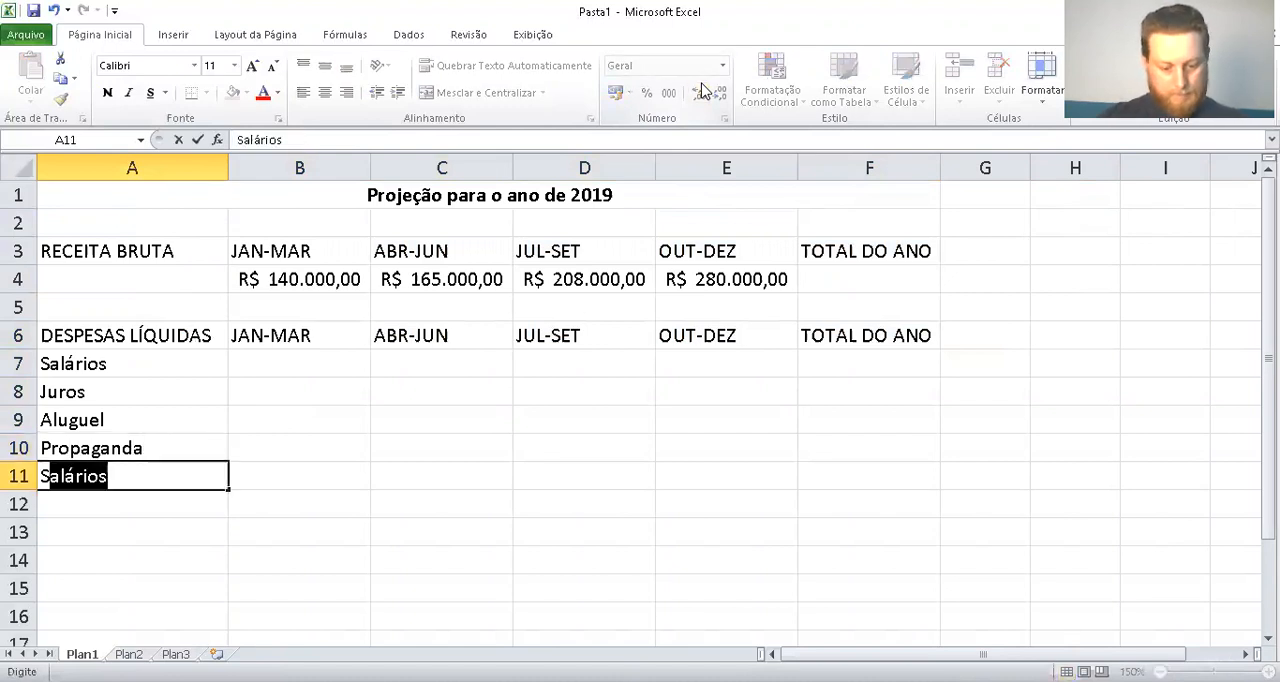
{"action": "type", "text": "uprimentos"}
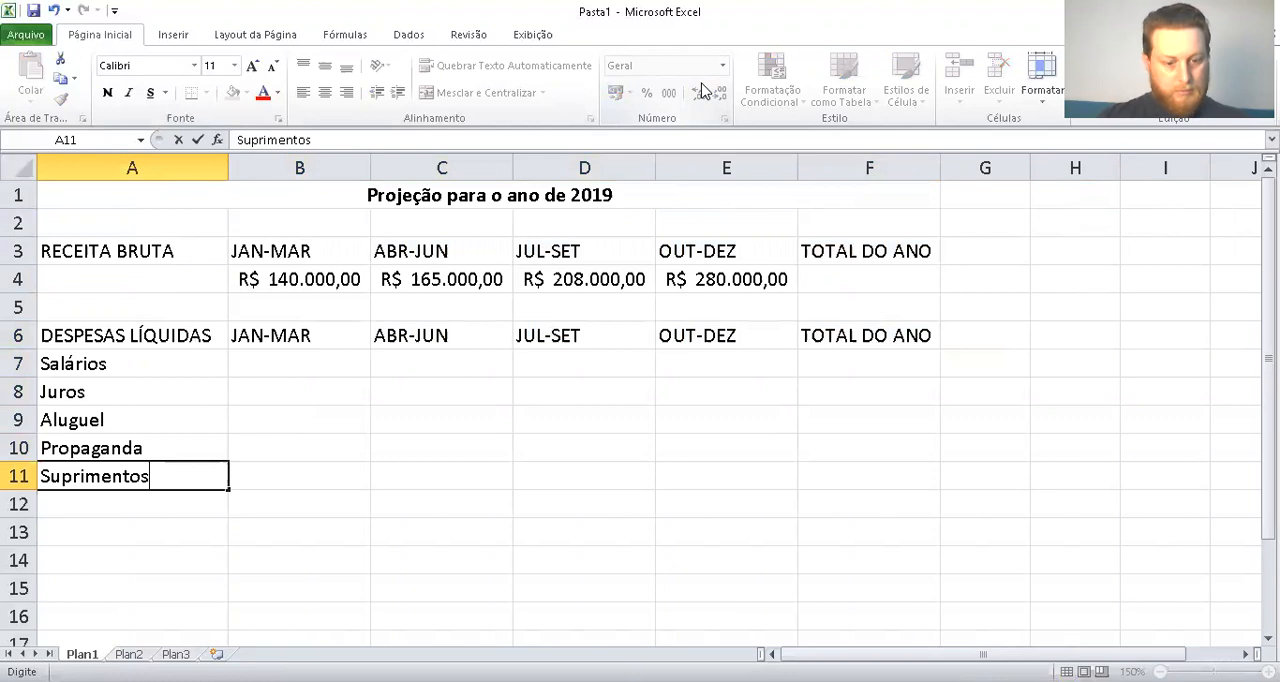
{"action": "key", "text": "Return"}
{"action": "type", "text": "Div"}
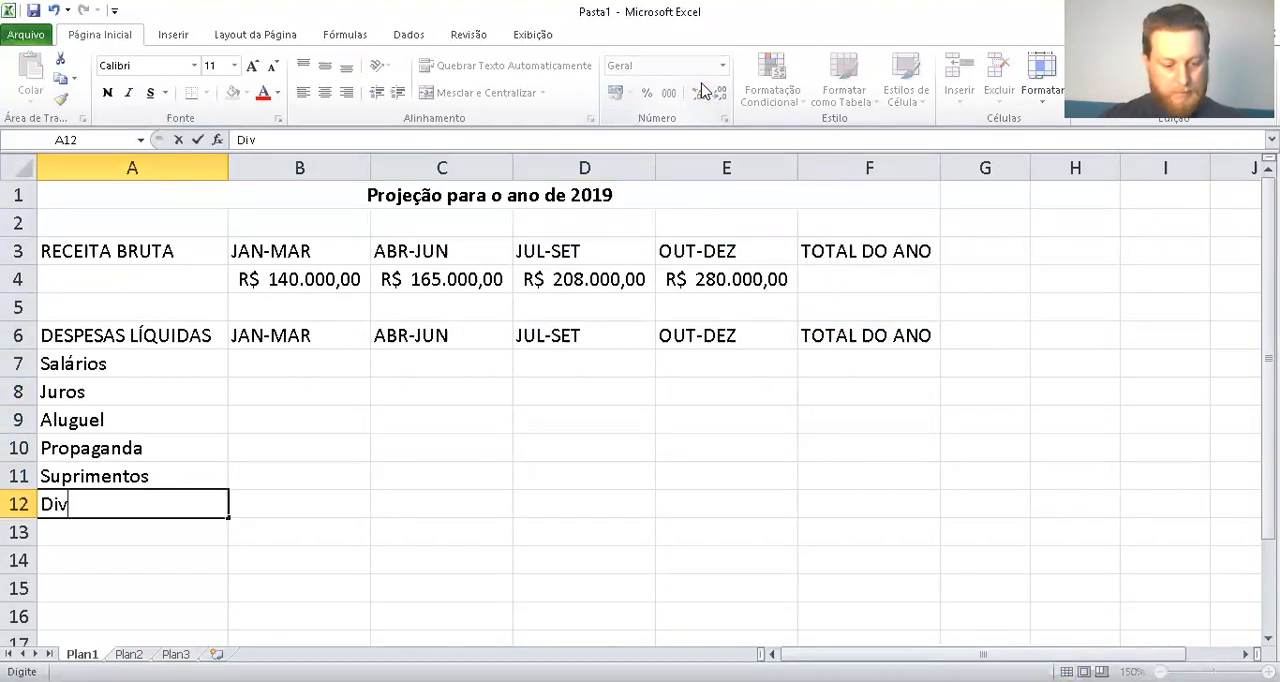
{"action": "type", "text": "ersos"}
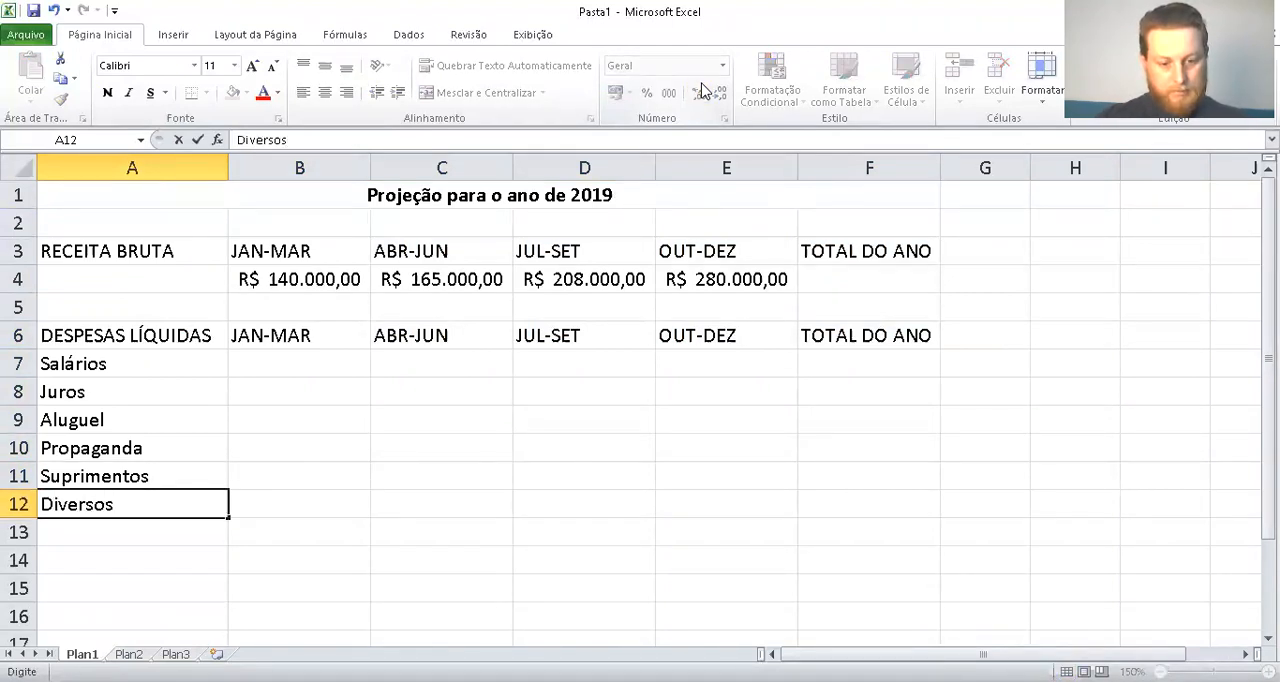
{"action": "key", "text": "Tab"}
Enter the JAN-MAR expense amounts 20000, 20000, 12000, 16100, 19900 and 25000 in cells B7 to B12
{"action": "key", "text": "Up"}
{"action": "key", "text": "Up"}
{"action": "key", "text": "Up"}
{"action": "key", "text": "Up"}
{"action": "key", "text": "Up"}
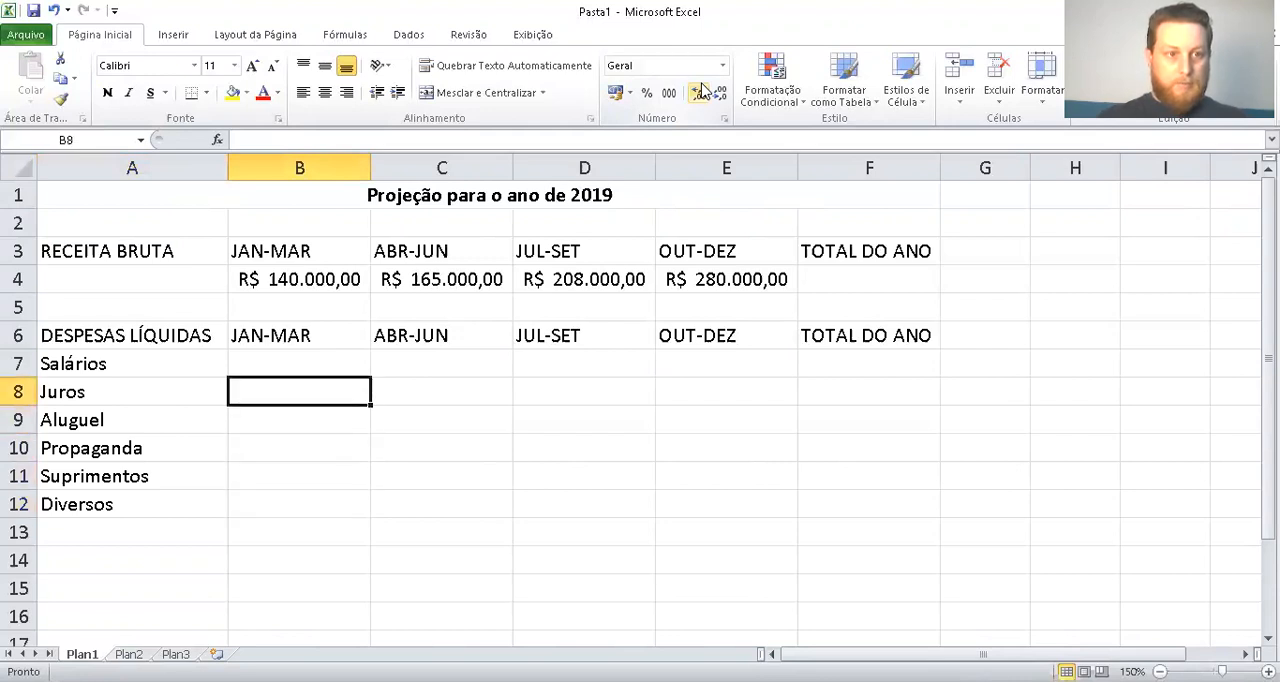
{"action": "type", "text": "20"}
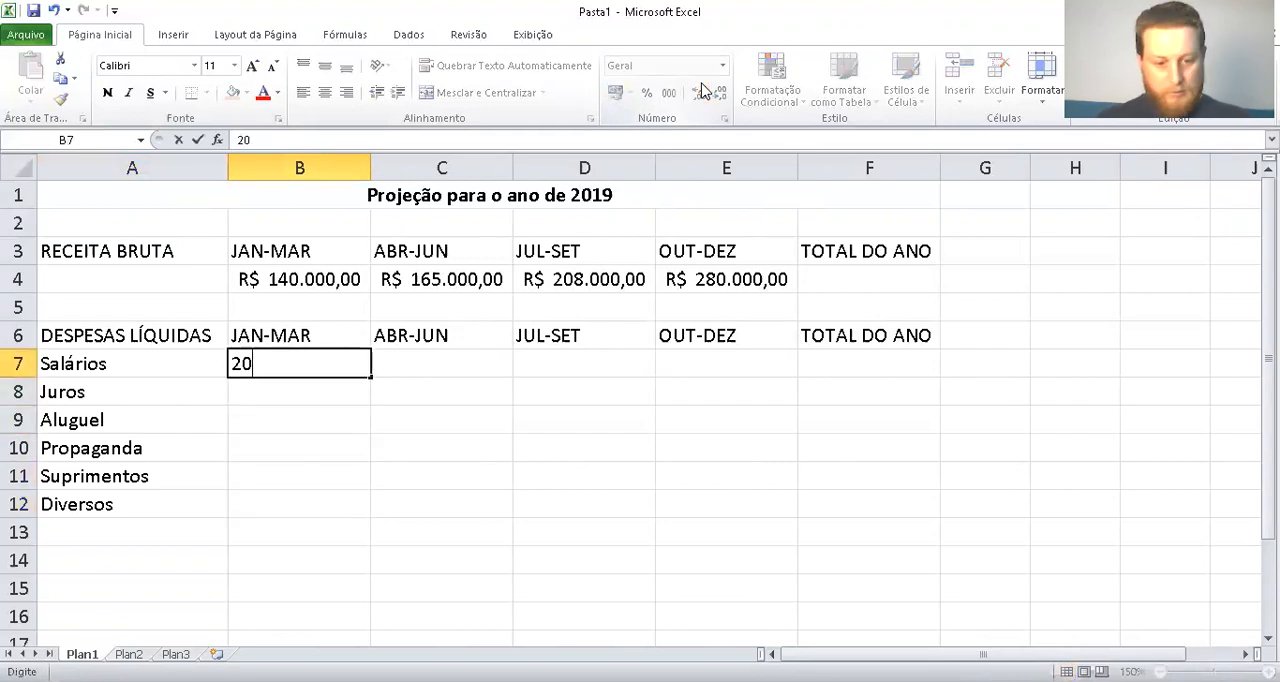
{"action": "type", "text": "000"}
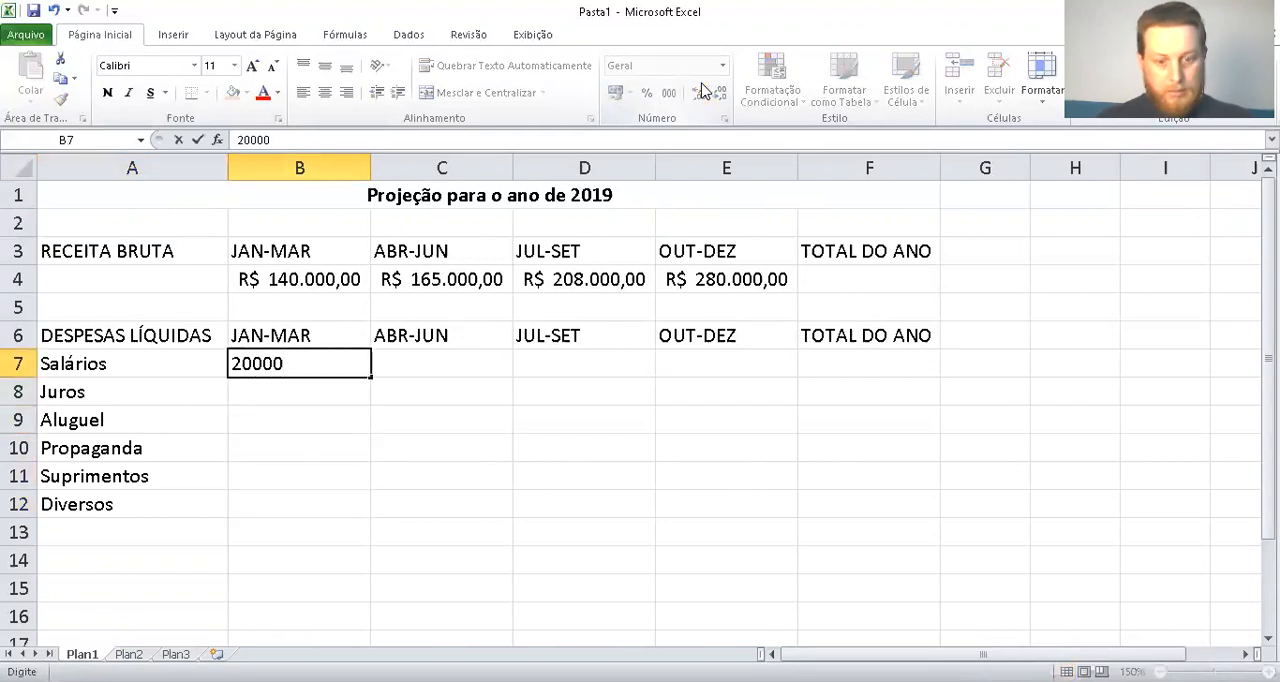
{"action": "key", "text": "Return"}
{"action": "type", "text": "20000"}
{"action": "key", "text": "Return"}
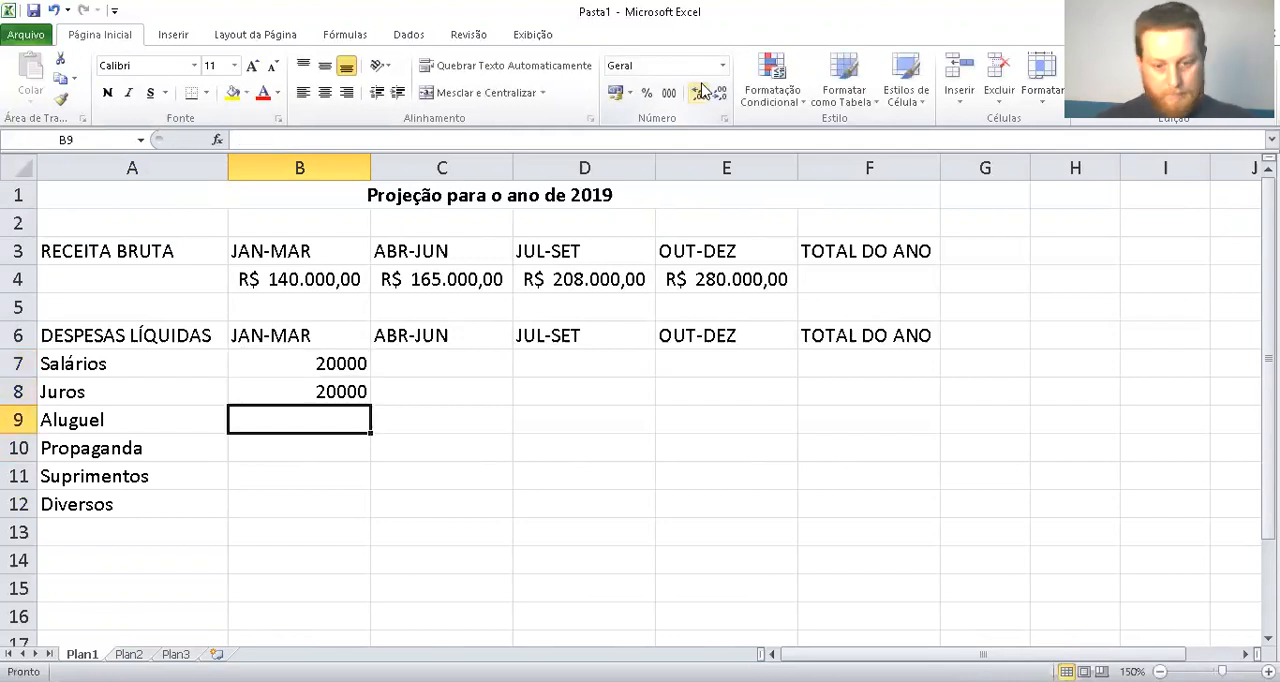
{"action": "type", "text": "12000"}
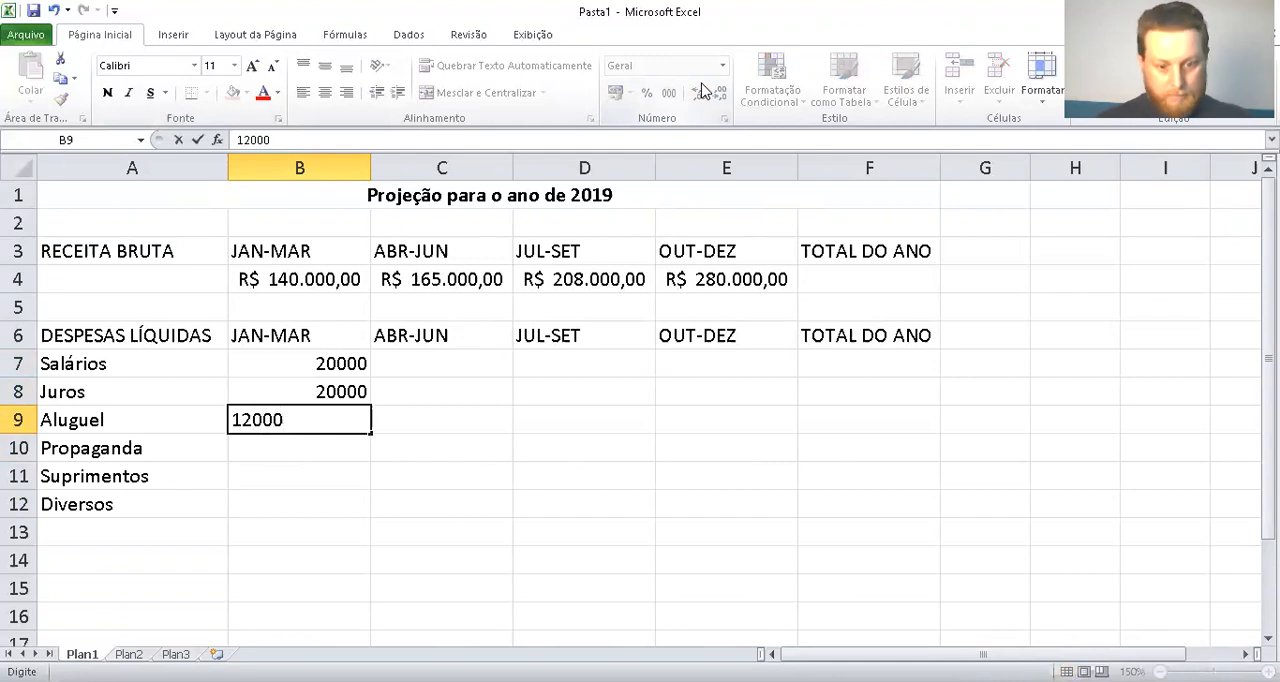
{"action": "key", "text": "Return"}
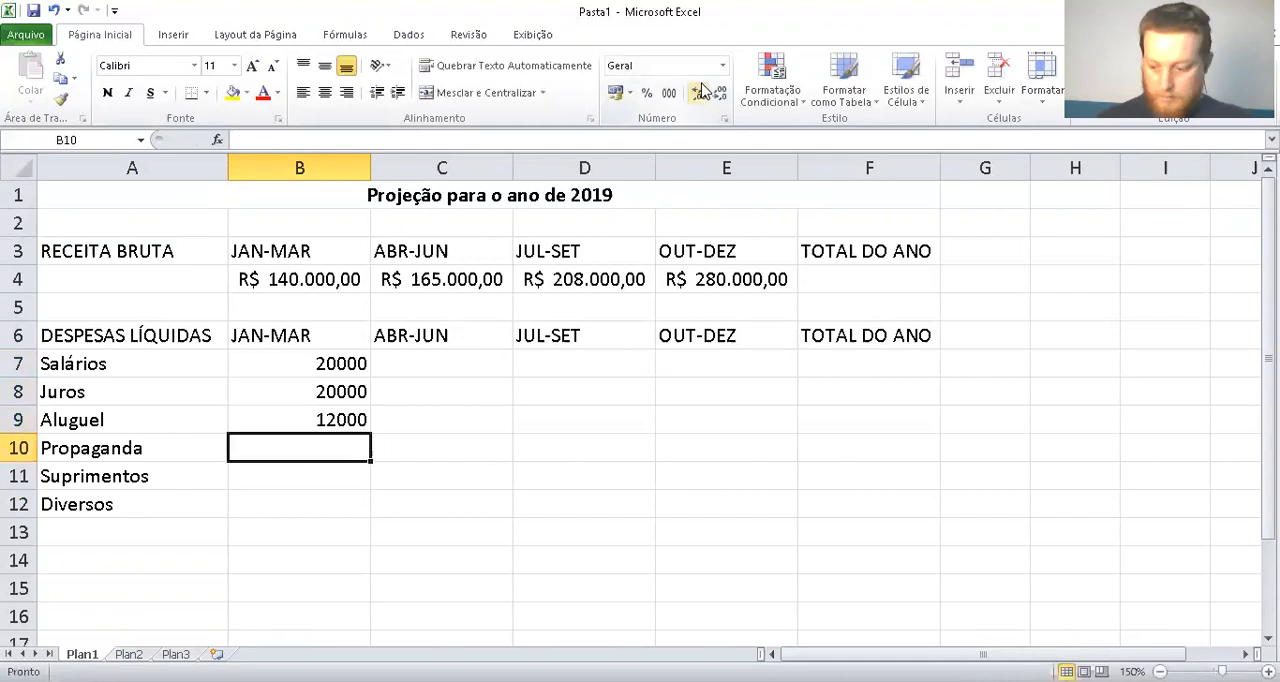
{"action": "type", "text": "16100"}
{"action": "key", "text": "Return"}
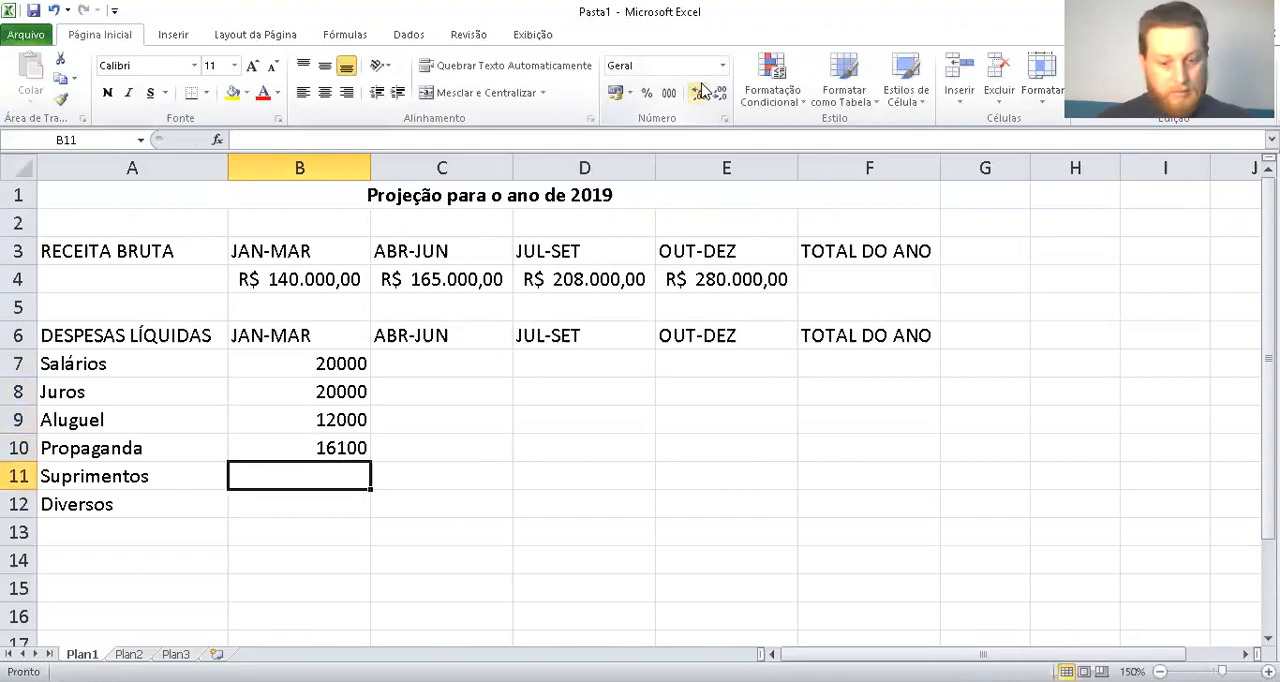
{"action": "type", "text": "19"}
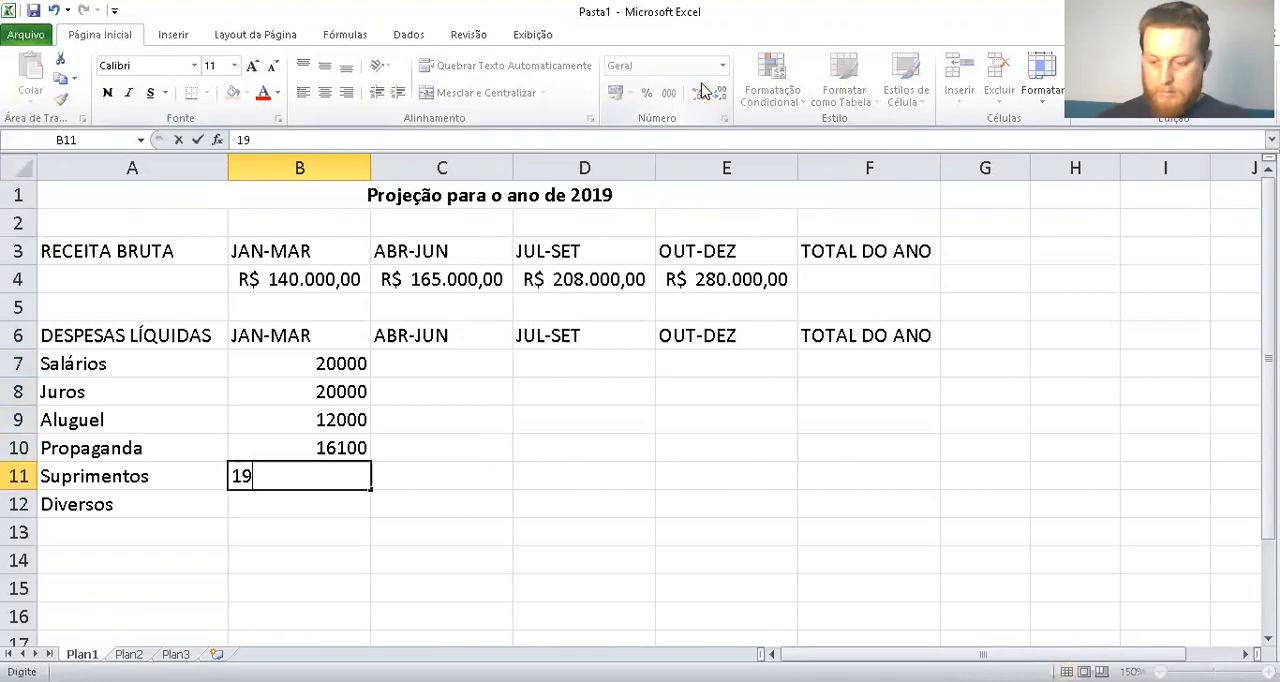
{"action": "type", "text": "900"}
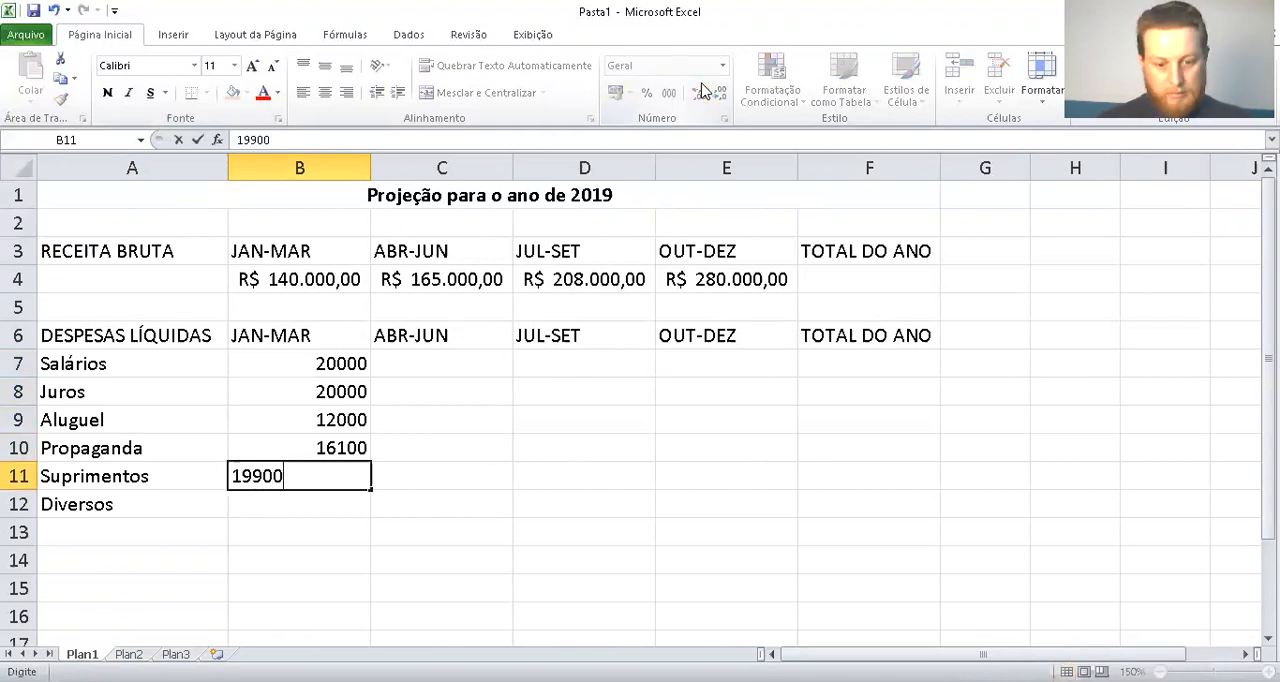
{"action": "key", "text": "Return"}
{"action": "type", "text": "25000"}
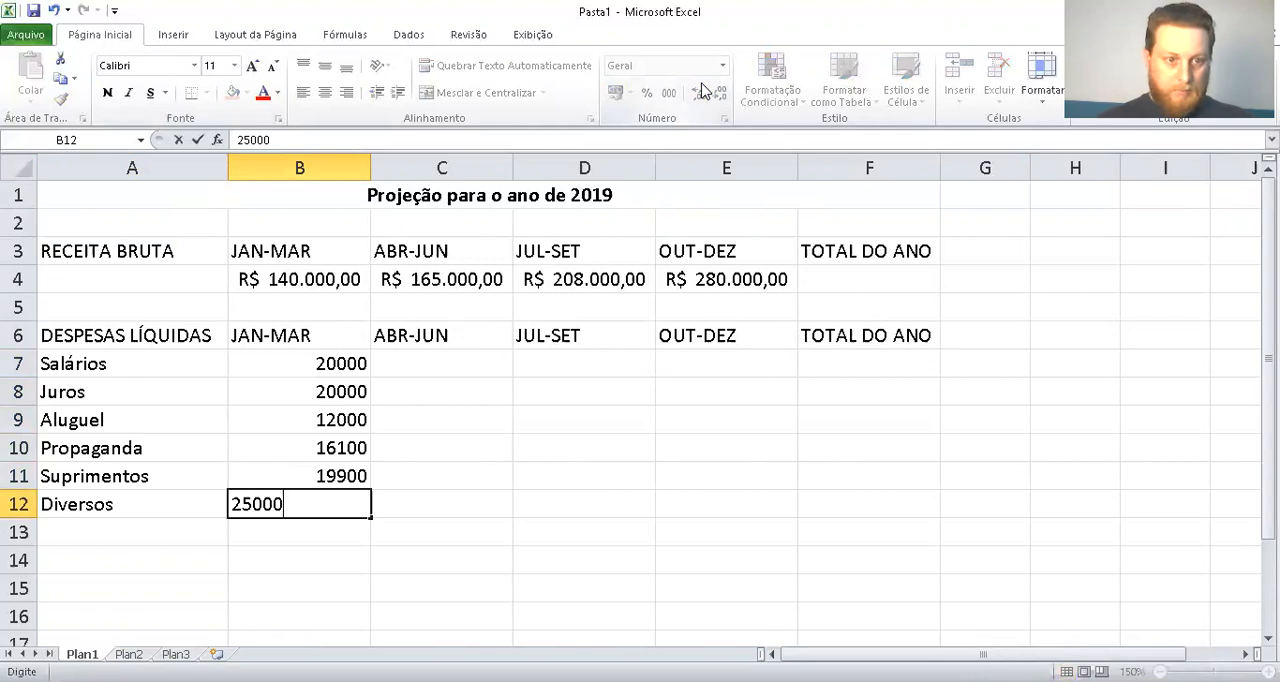
{"action": "key", "text": "Return"}
Enter the ABR-JUN expense amounts 26000, 15600, 20930, 28870, 39000 and 32500 in cells C7 to C12
{"action": "key", "text": "Right"}
{"action": "key", "text": "Up"}
{"action": "key", "text": "Up"}
{"action": "key", "text": "Up"}
{"action": "key", "text": "Up"}
{"action": "key", "text": "Up"}
{"action": "key", "text": "Up"}
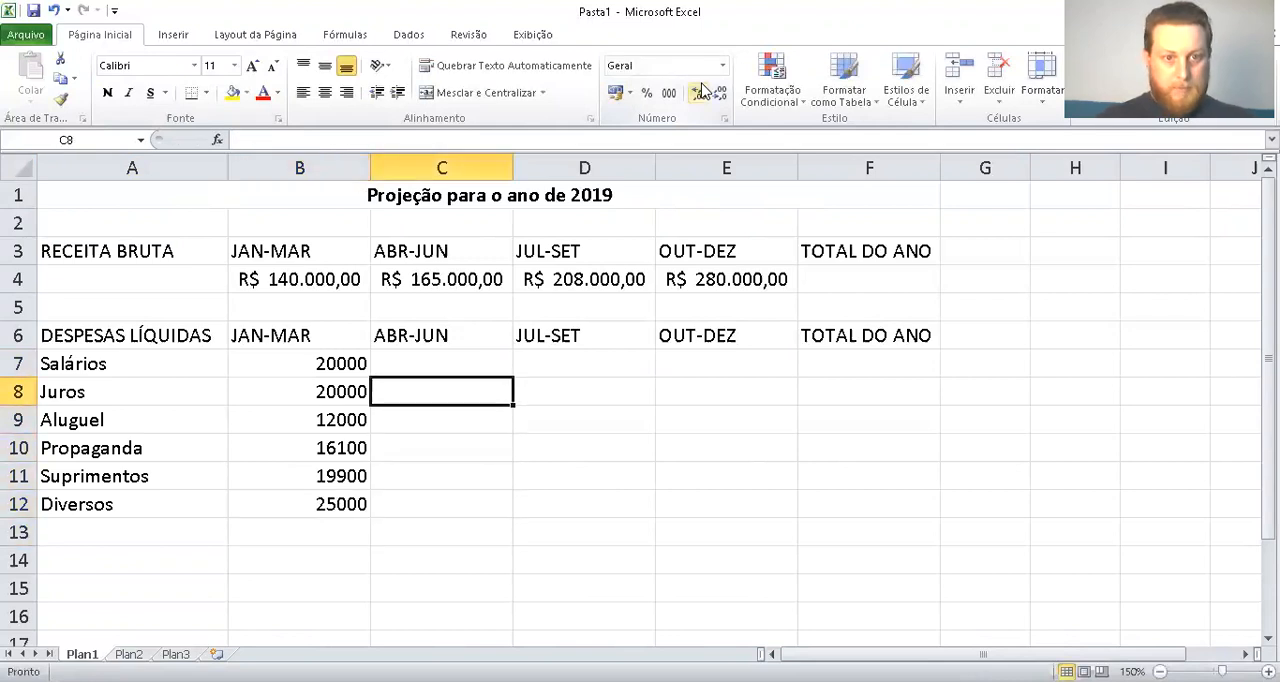
{"action": "type", "text": "26000"}
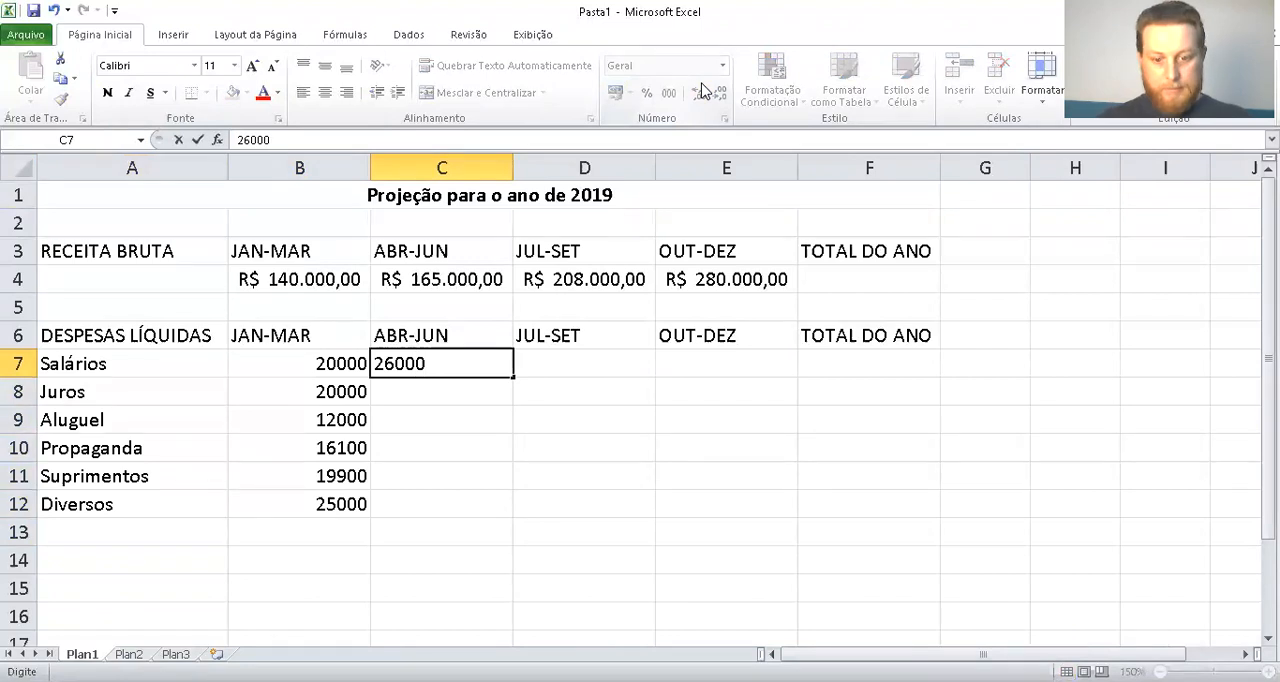
{"action": "key", "text": "Return"}
{"action": "type", "text": "15600"}
{"action": "key", "text": "Return"}
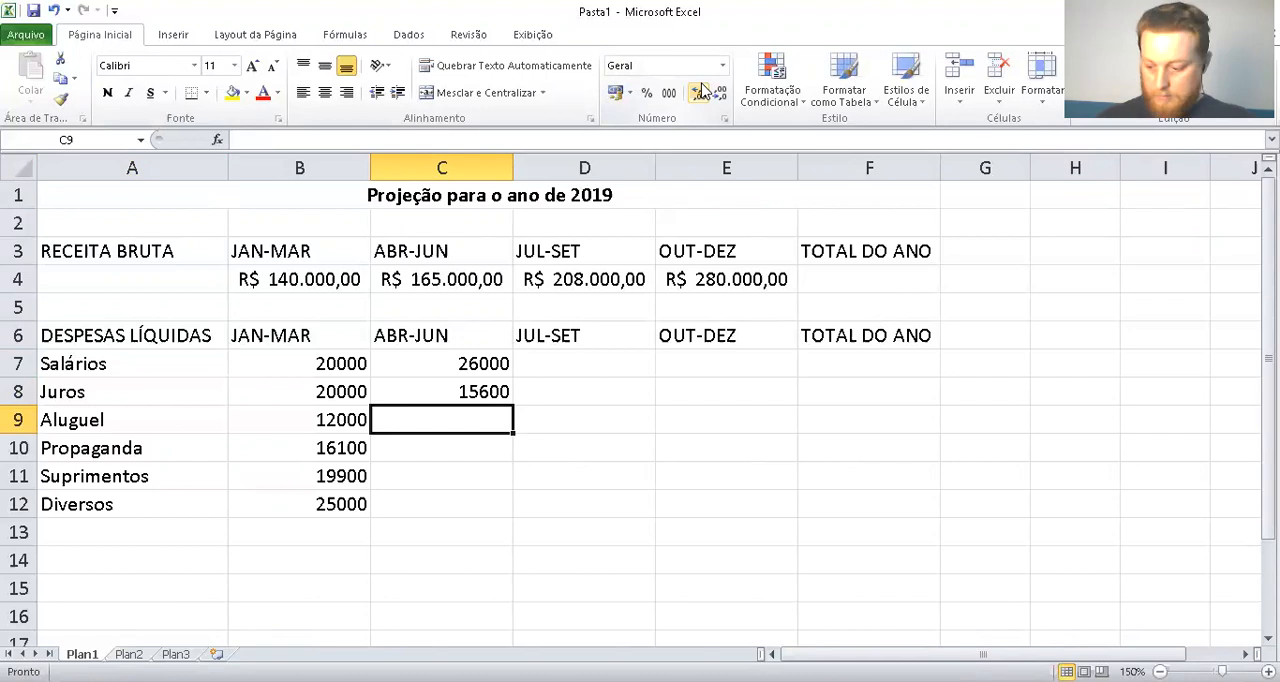
{"action": "type", "text": "20930"}
{"action": "key", "text": "Return"}
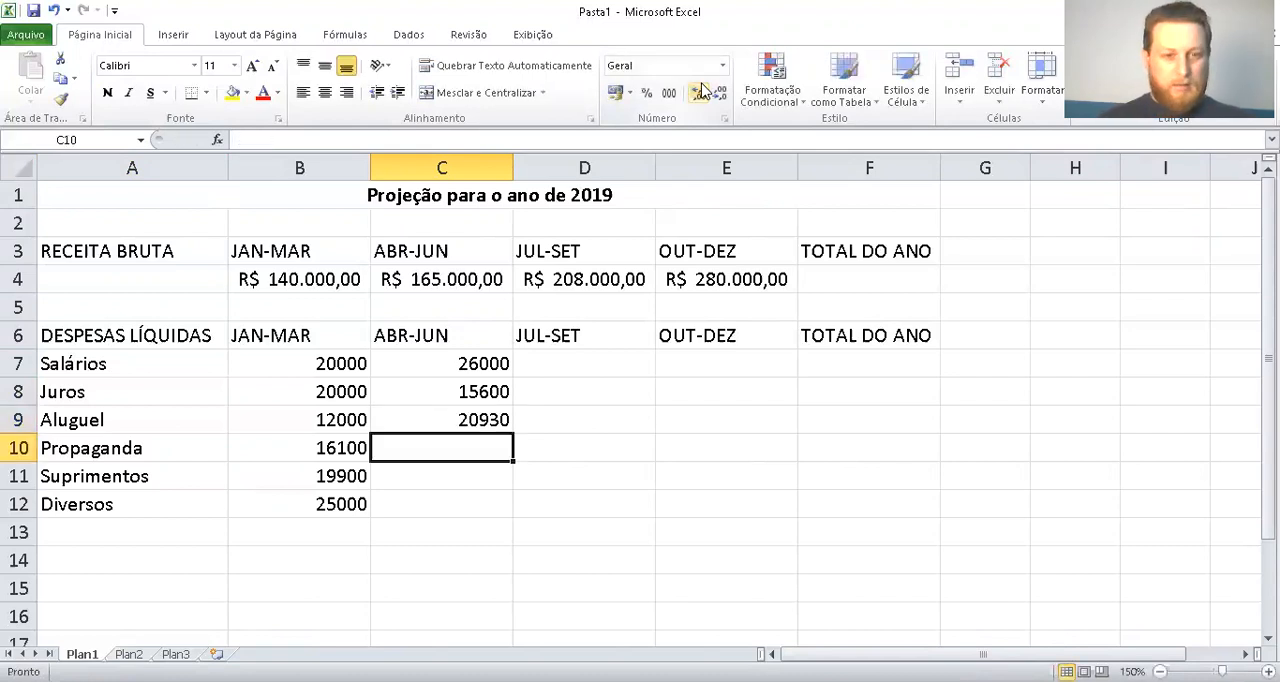
{"action": "type", "text": "28870"}
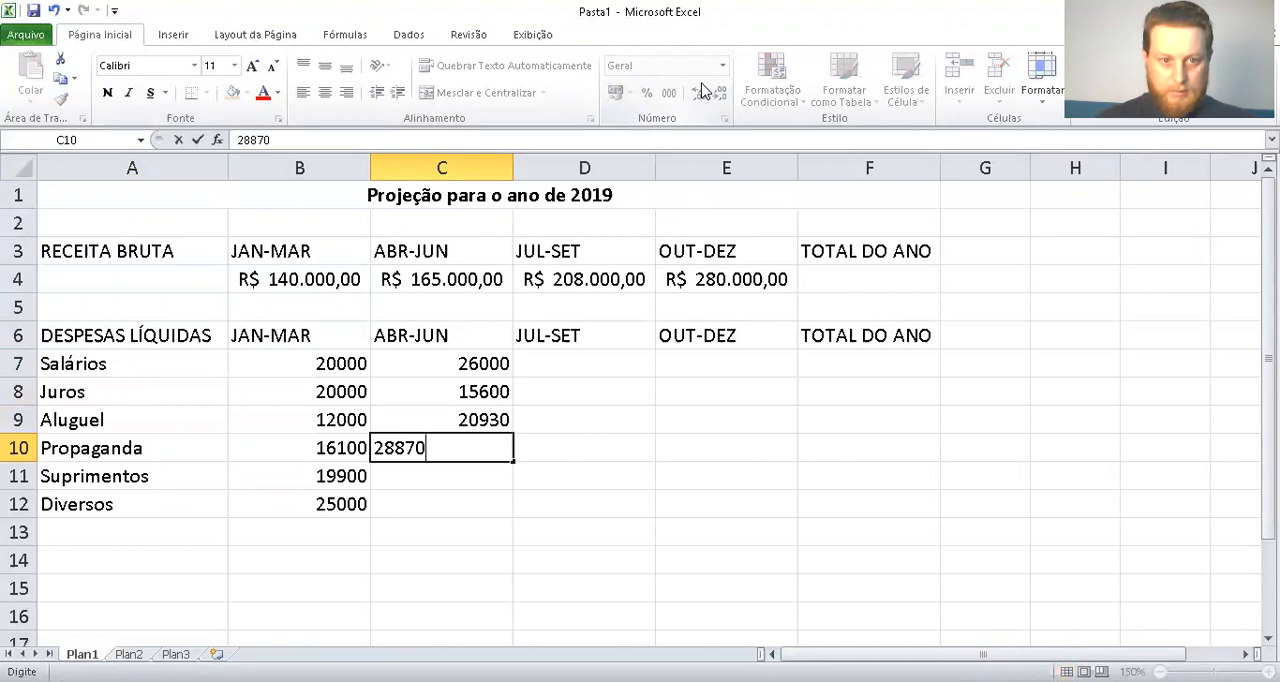
{"action": "key", "text": "Return"}
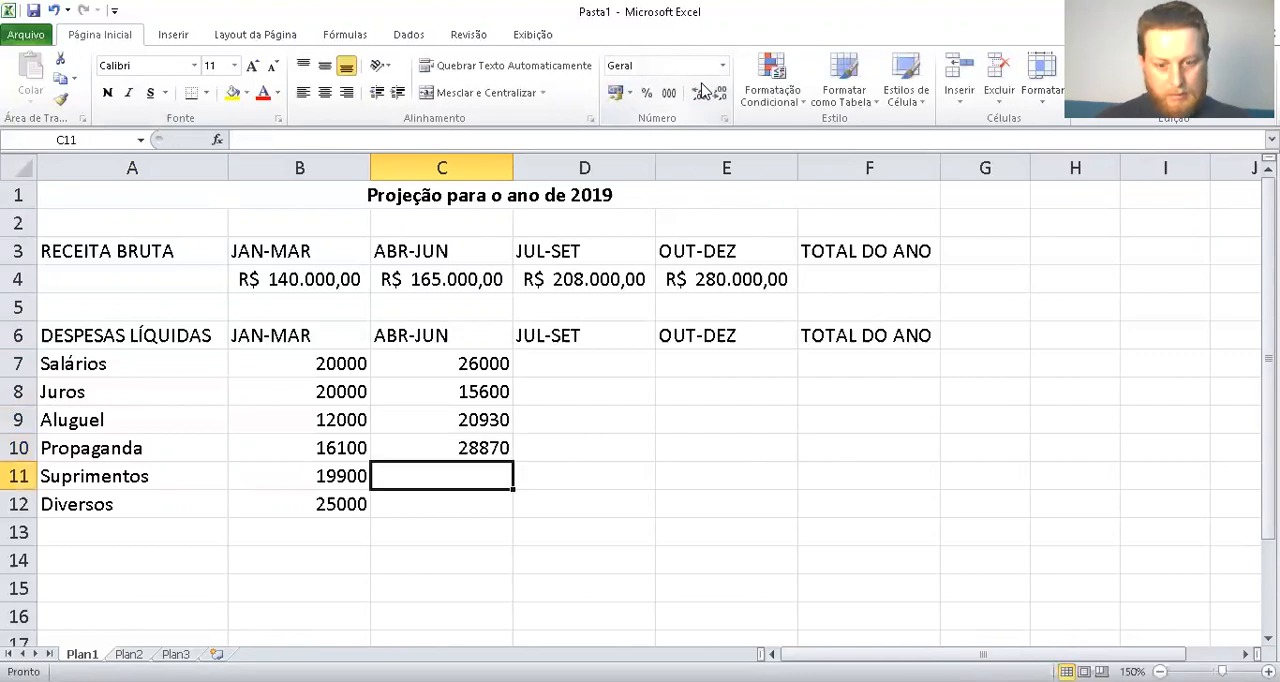
{"action": "type", "text": "39000"}
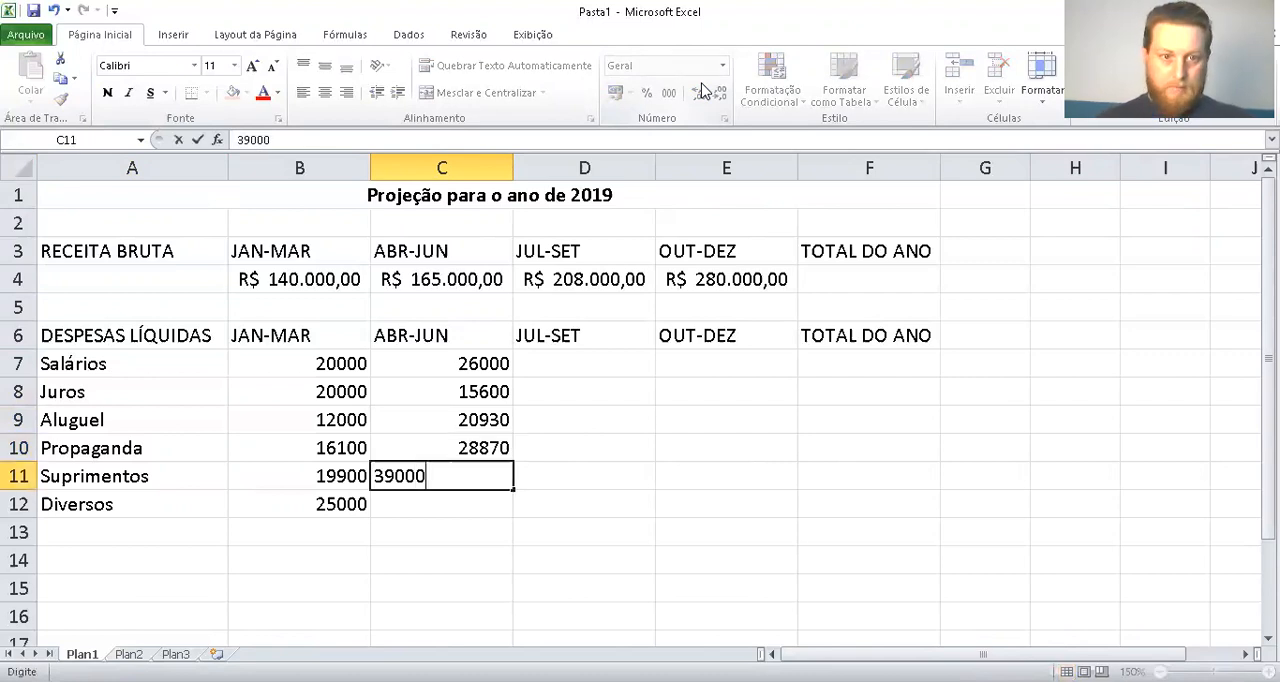
{"action": "key", "text": "Return"}
{"action": "type", "text": "32500"}
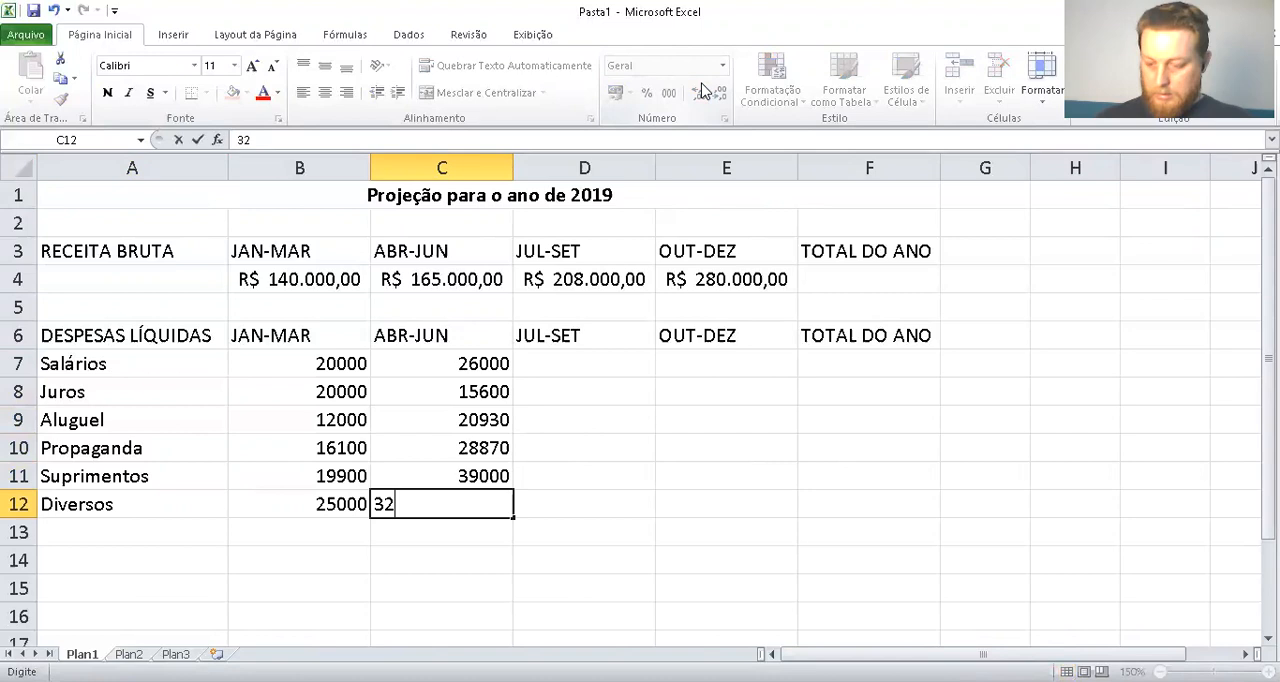
{"action": "key", "text": "Return"}
Enter the JUL-SET expense amounts 33800, 20260, 27029, 33631, 50700 and 42050 in cells D7 to D12
{"action": "key", "text": "Right"}
{"action": "key", "text": "Up"}
{"action": "key", "text": "Up"}
{"action": "key", "text": "Up"}
{"action": "key", "text": "Up"}
{"action": "key", "text": "Up"}
{"action": "key", "text": "Up"}
{"action": "key", "text": "Up"}
{"action": "key", "text": "Left"}
{"action": "key", "text": "Down"}
{"action": "key", "text": "Right"}
{"action": "type", "text": "3"}
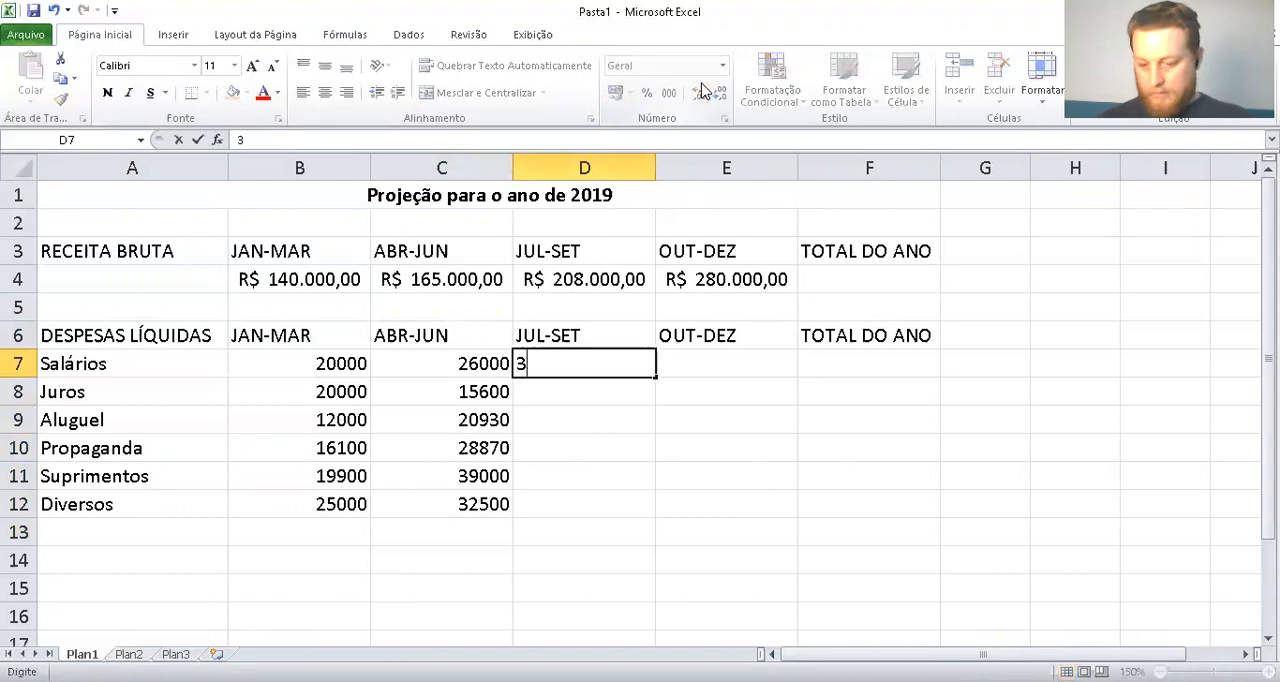
{"action": "type", "text": "3800"}
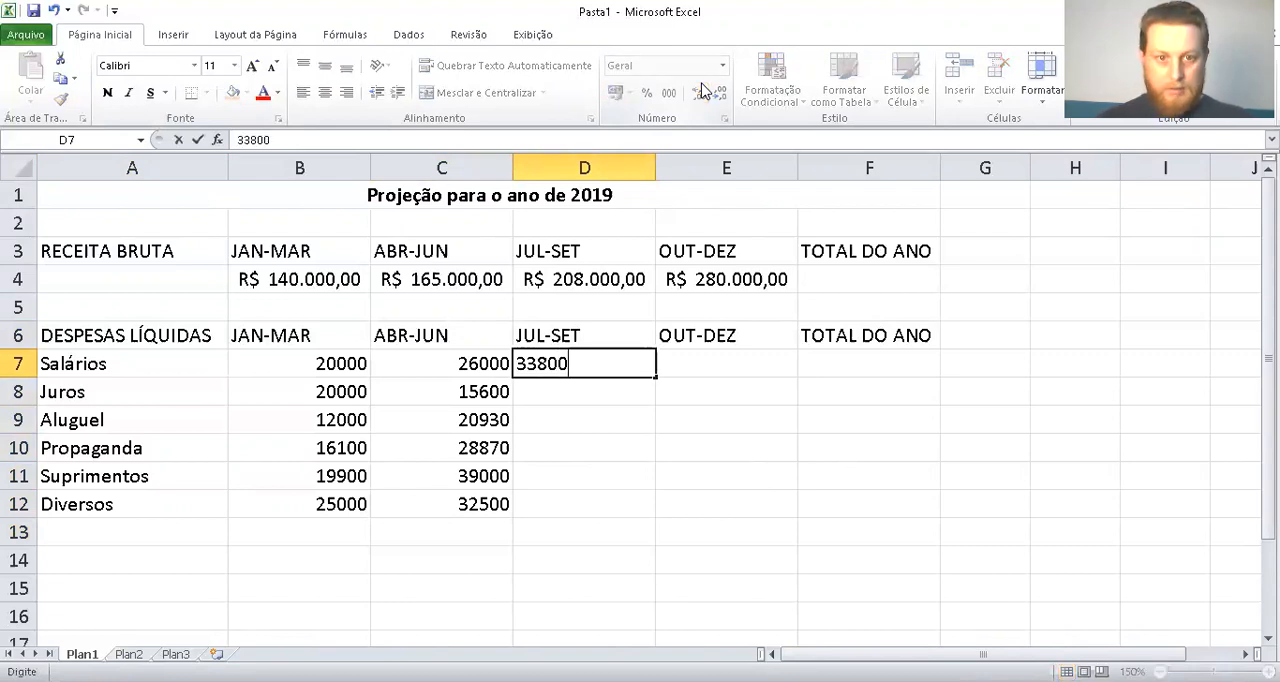
{"action": "key", "text": "Return"}
{"action": "type", "text": "2"}
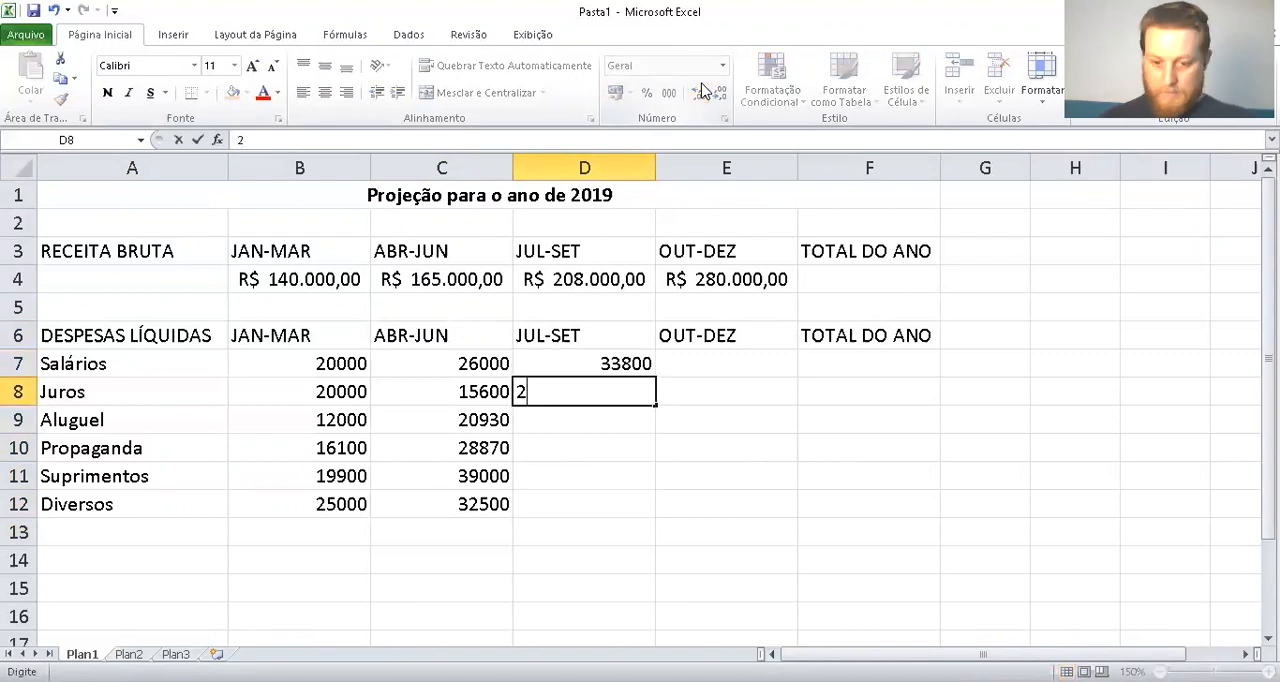
{"action": "type", "text": "0260"}
{"action": "key", "text": "Return"}
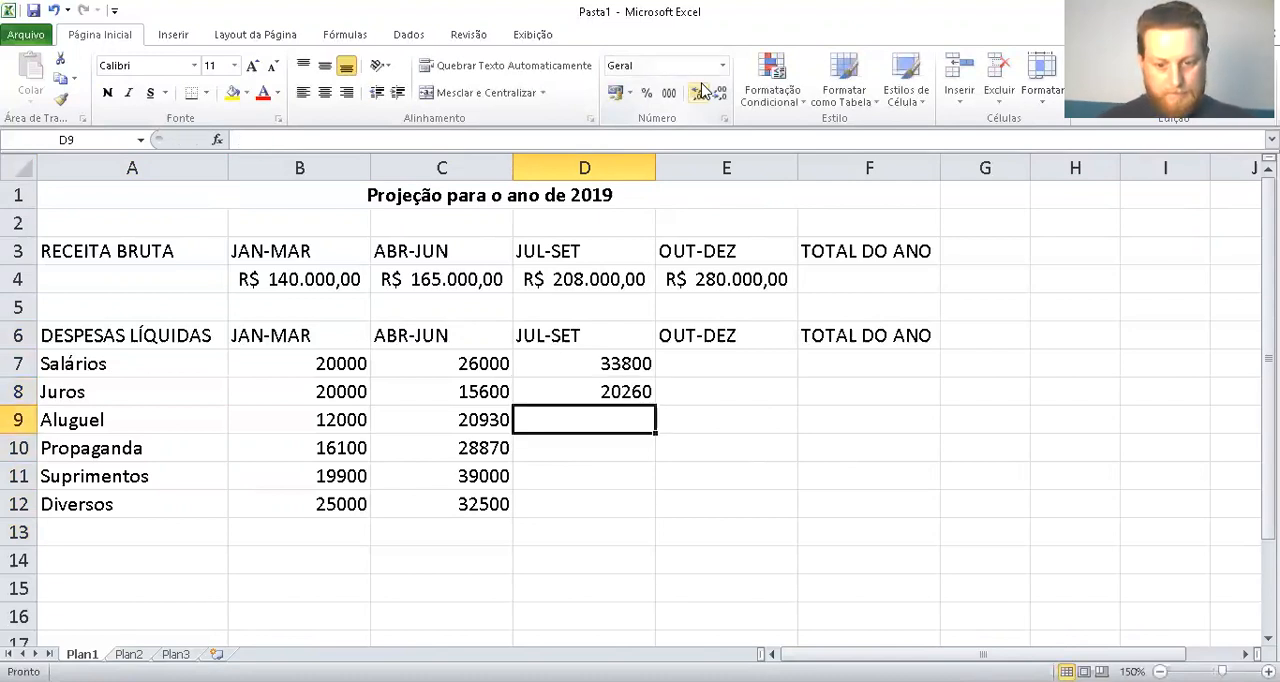
{"action": "type", "text": "270"}
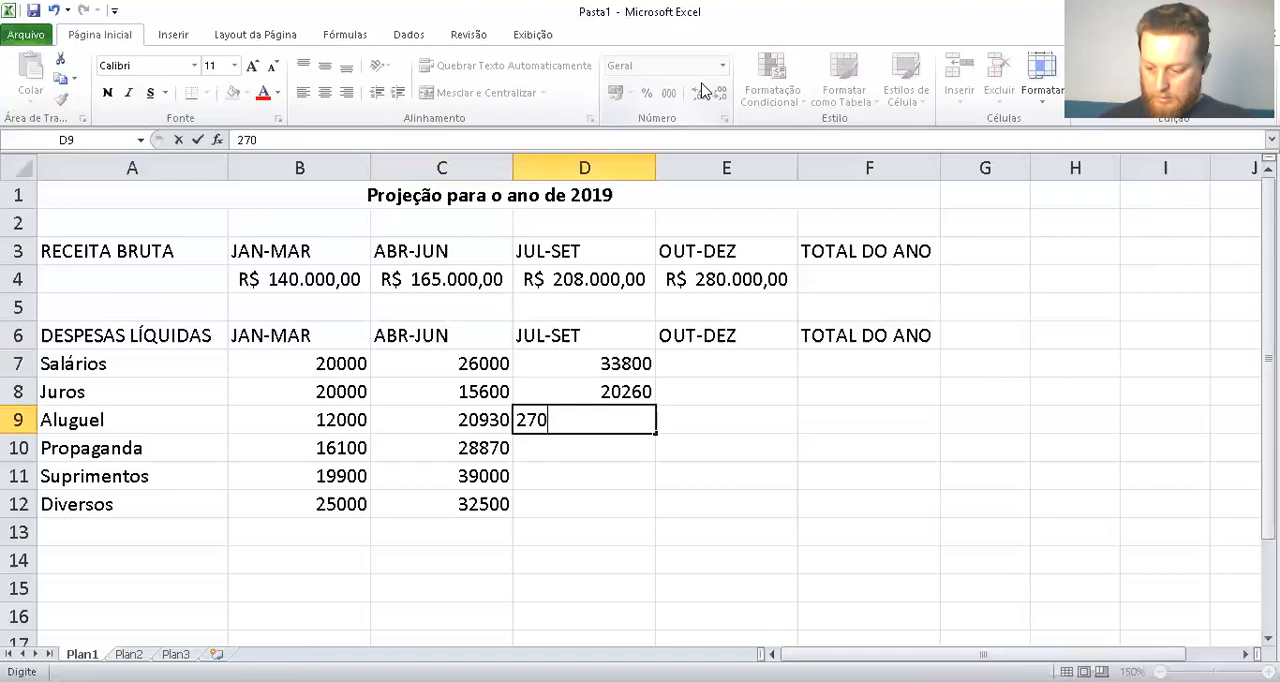
{"action": "type", "text": "29"}
{"action": "key", "text": "Return"}
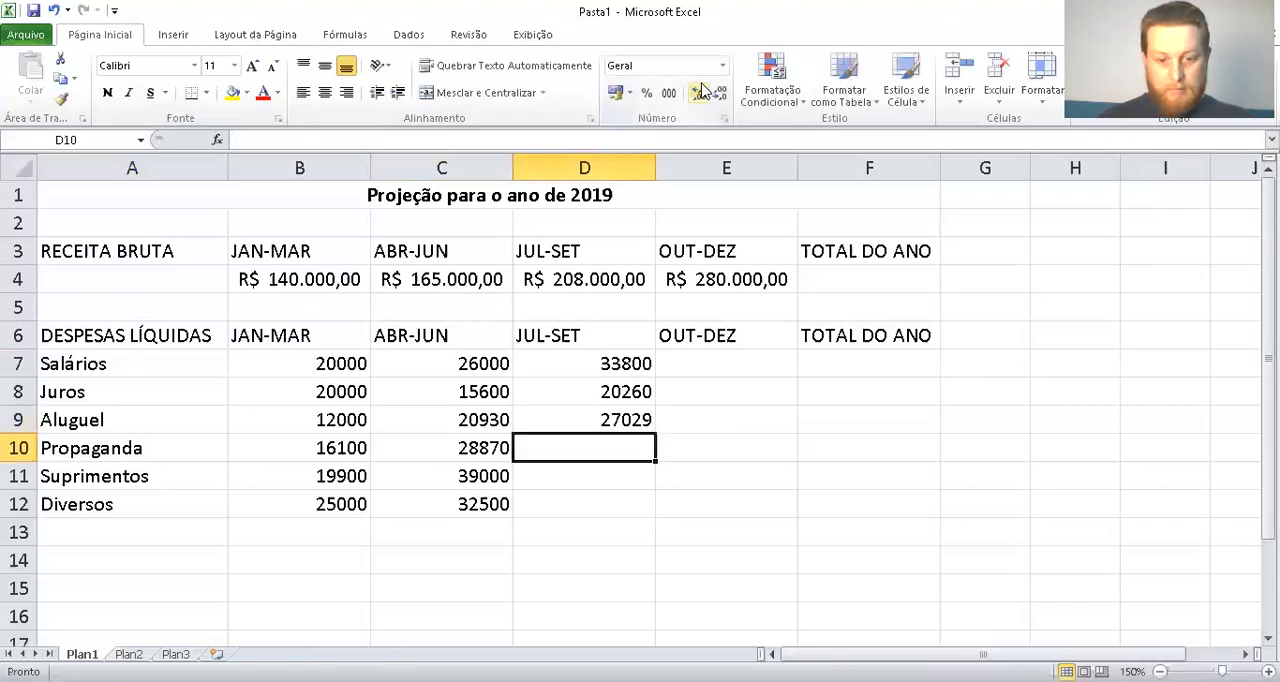
{"action": "type", "text": "33631"}
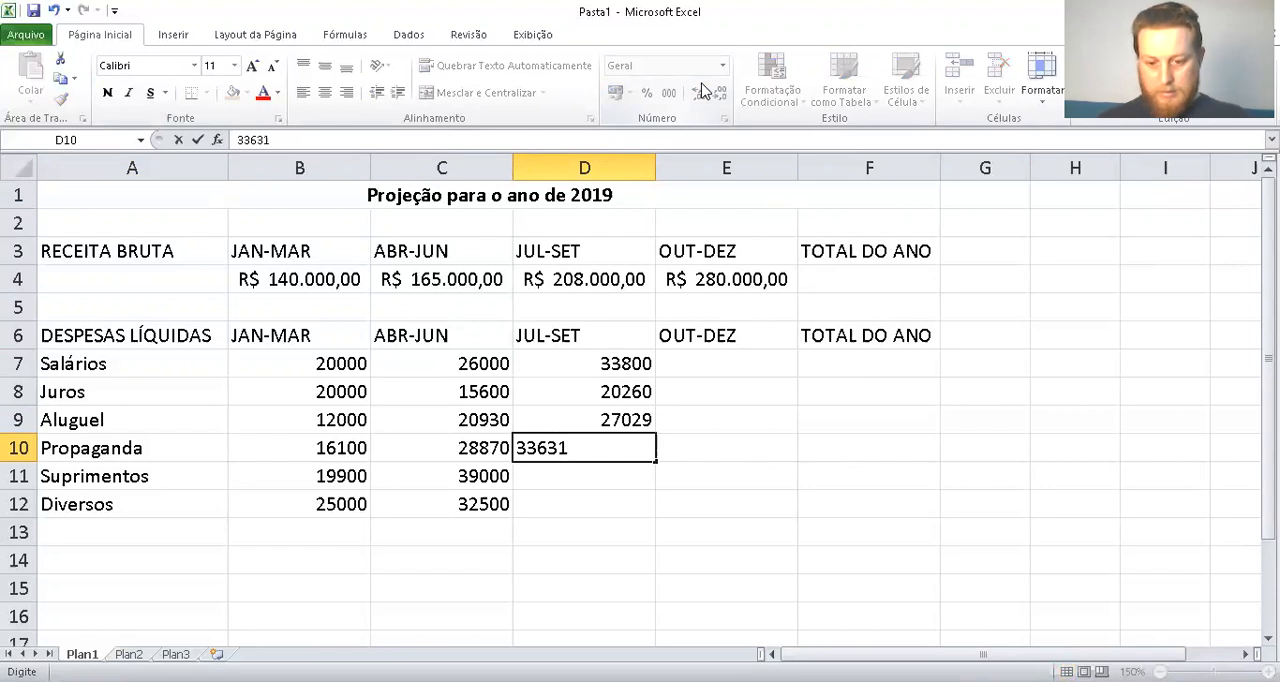
{"action": "key", "text": "Return"}
{"action": "type", "text": "50700"}
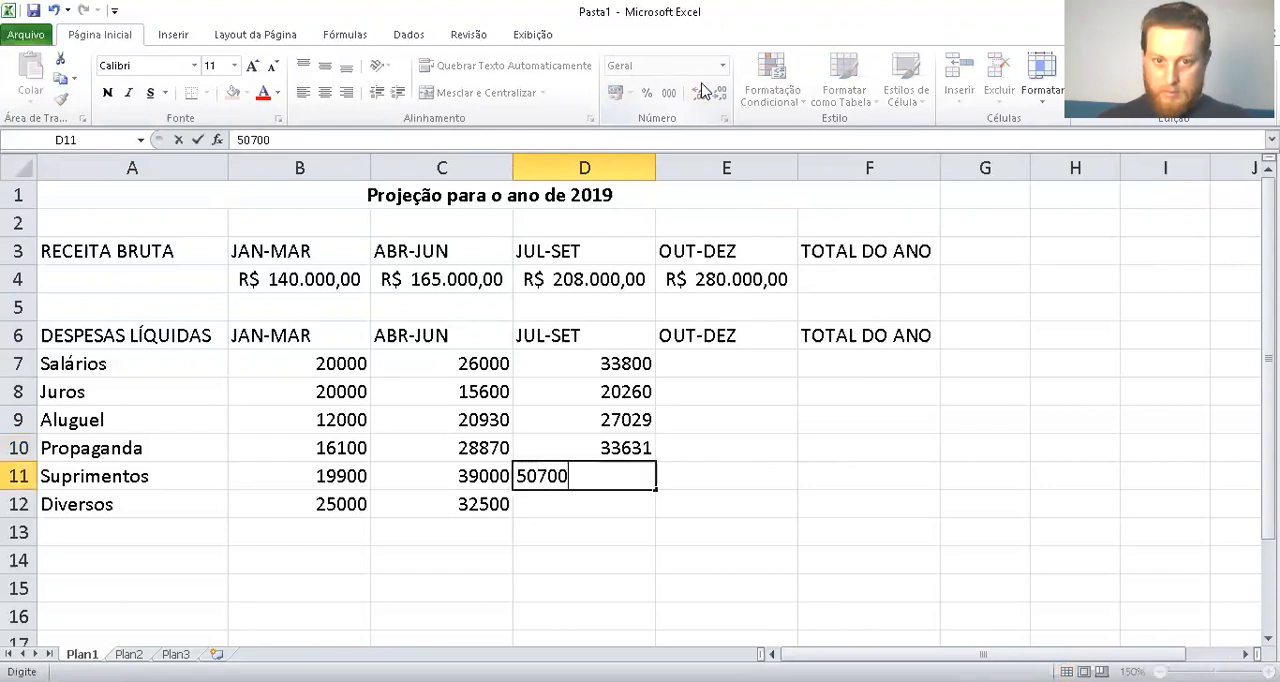
{"action": "key", "text": "Return"}
{"action": "type", "text": "420"}
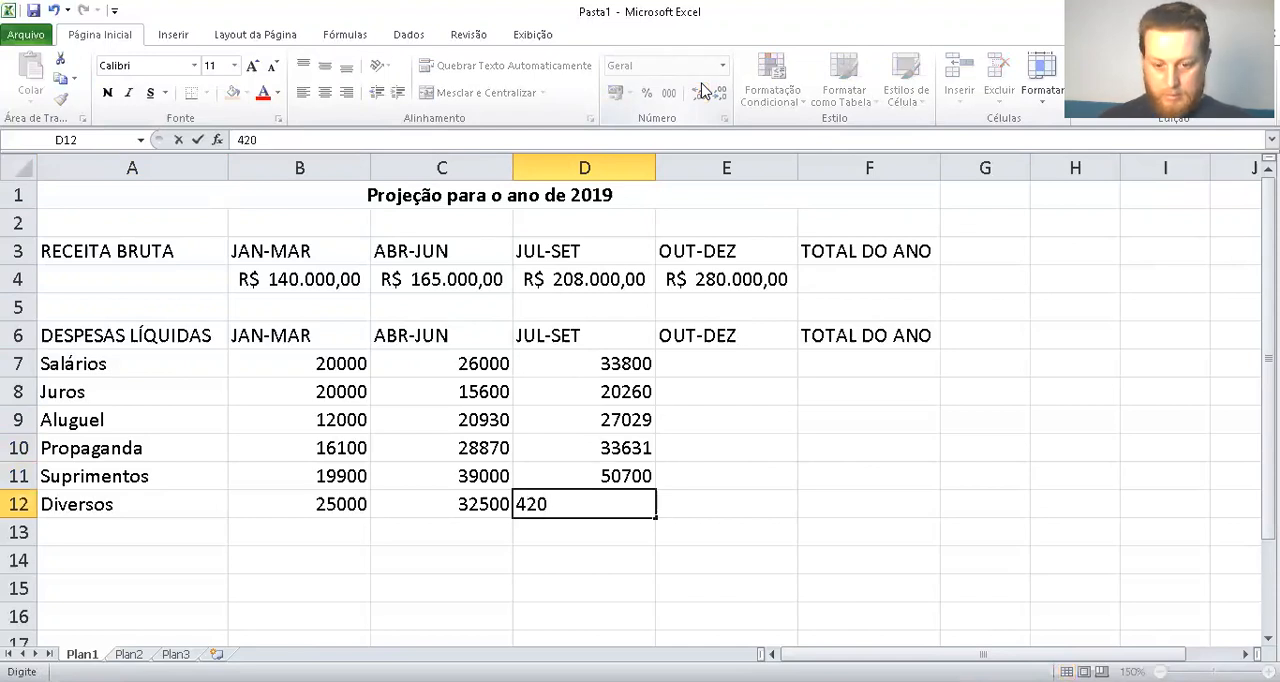
{"action": "type", "text": "50"}
{"action": "key", "text": "Return"}
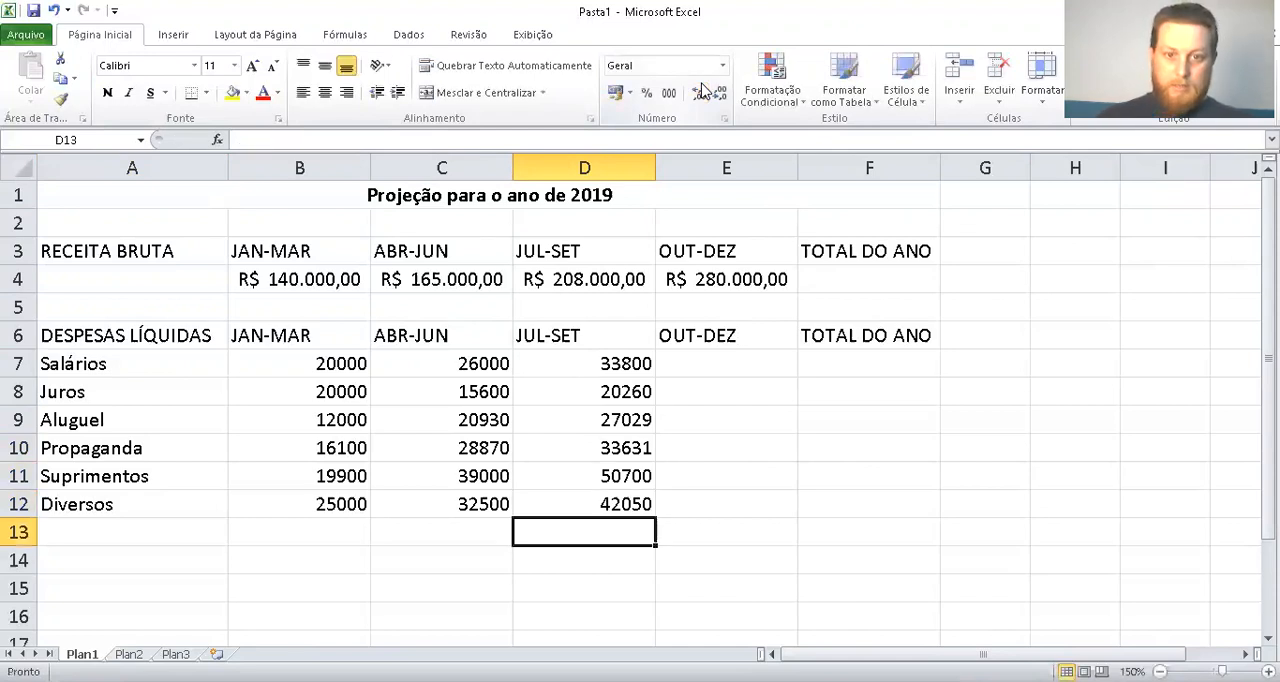
Enter the OUT-DEZ expense amounts 43940, 23634, 35371, 43720, 65910 and 54925 in cells E7 to E12
{"action": "key", "text": "Right"}
{"action": "key", "text": "Up"}
{"action": "key", "text": "Up"}
{"action": "key", "text": "Up"}
{"action": "key", "text": "Up"}
{"action": "key", "text": "Up"}
{"action": "key", "text": "Up"}
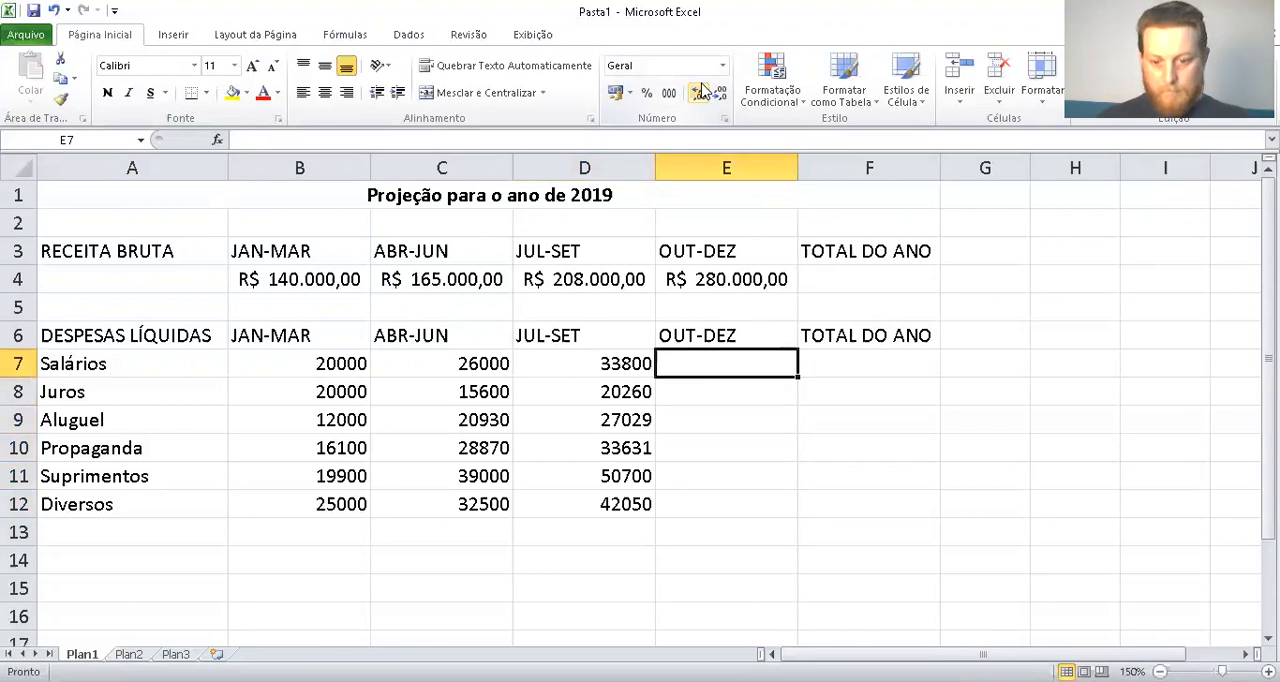
{"action": "type", "text": "43940"}
{"action": "key", "text": "Return"}
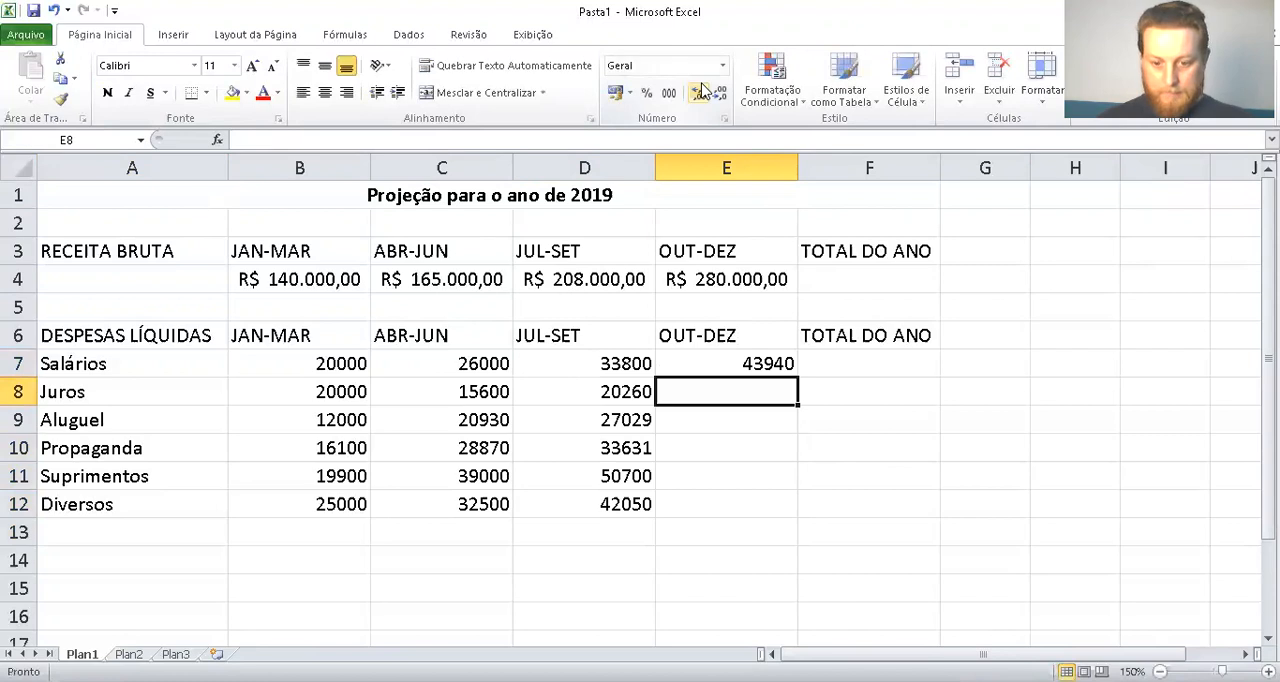
{"action": "type", "text": "23634"}
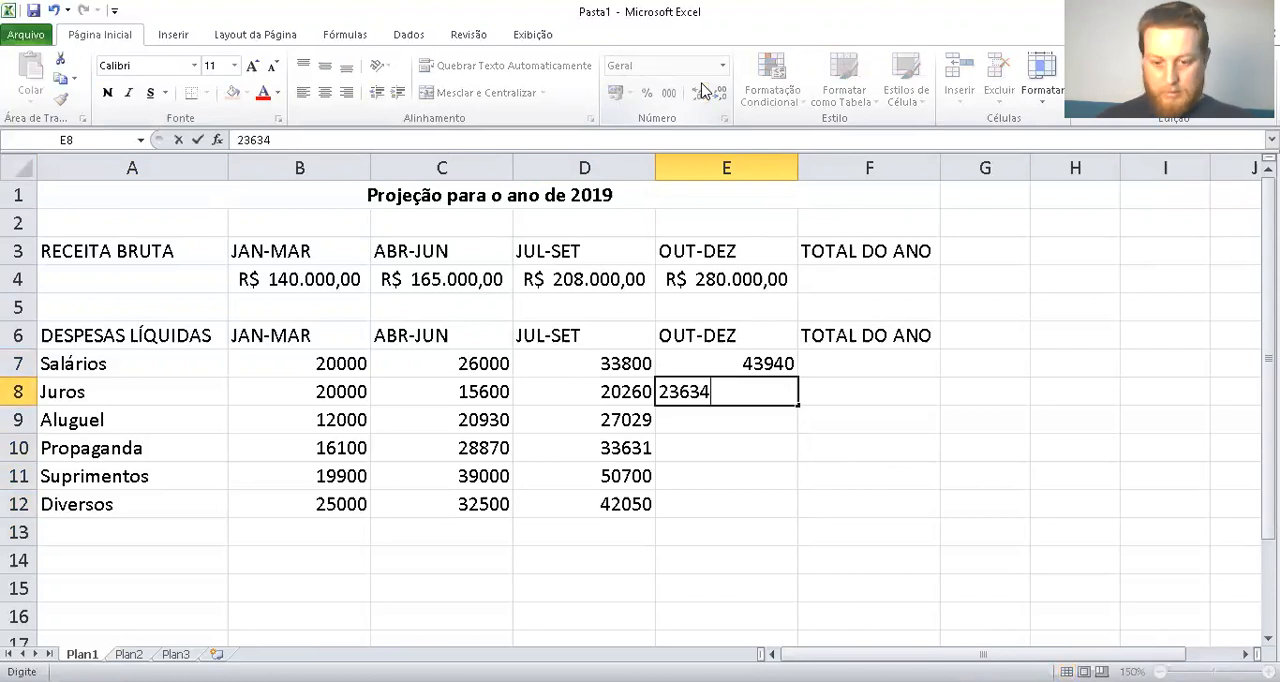
{"action": "key", "text": "Return"}
{"action": "type", "text": "35371"}
{"action": "key", "text": "Return"}
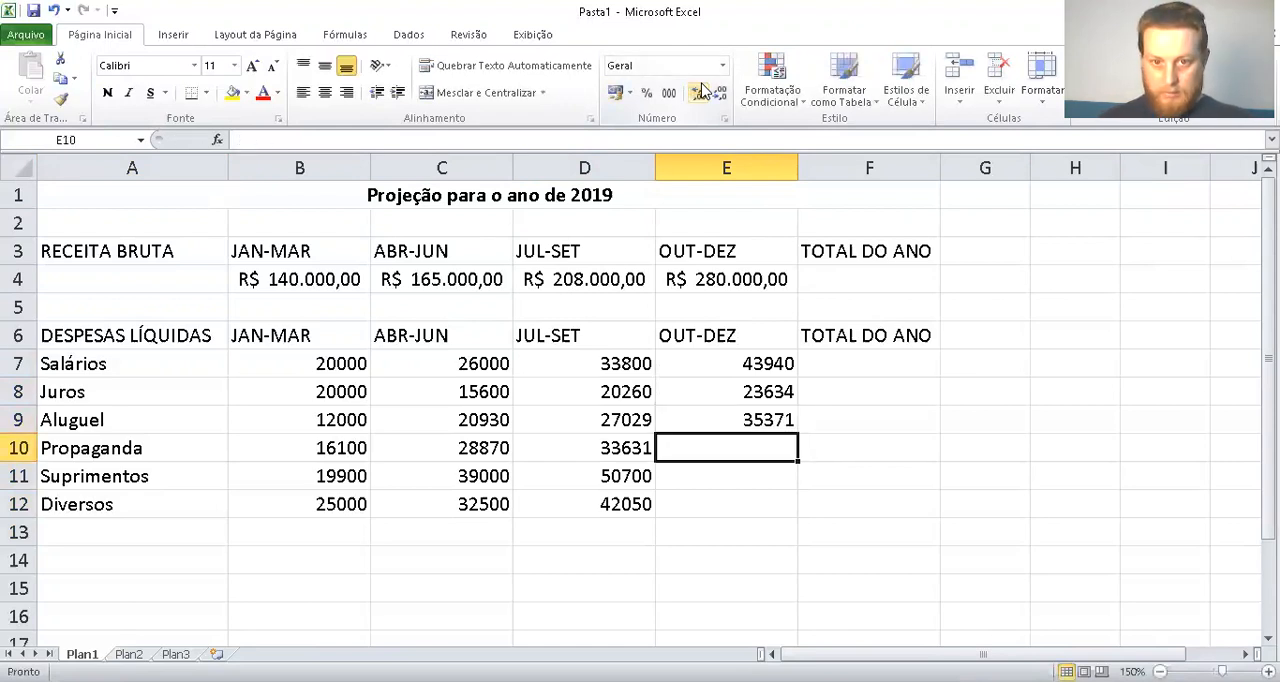
{"action": "type", "text": "43"}
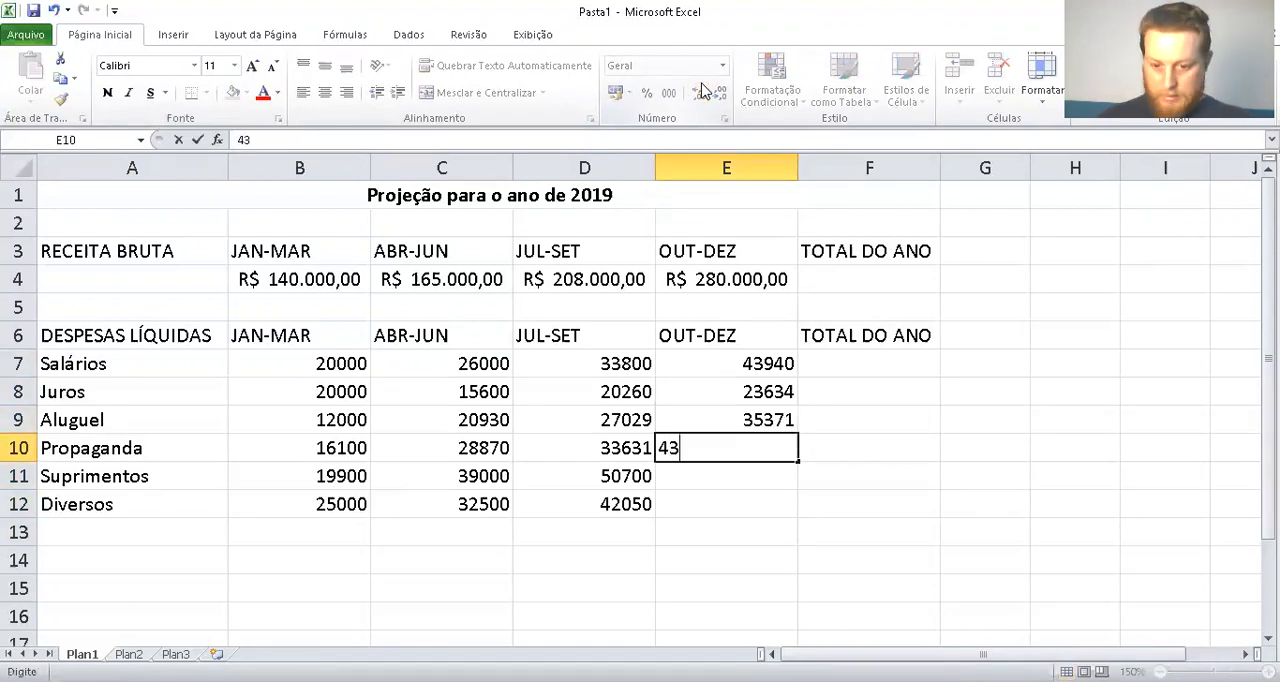
{"action": "type", "text": "720"}
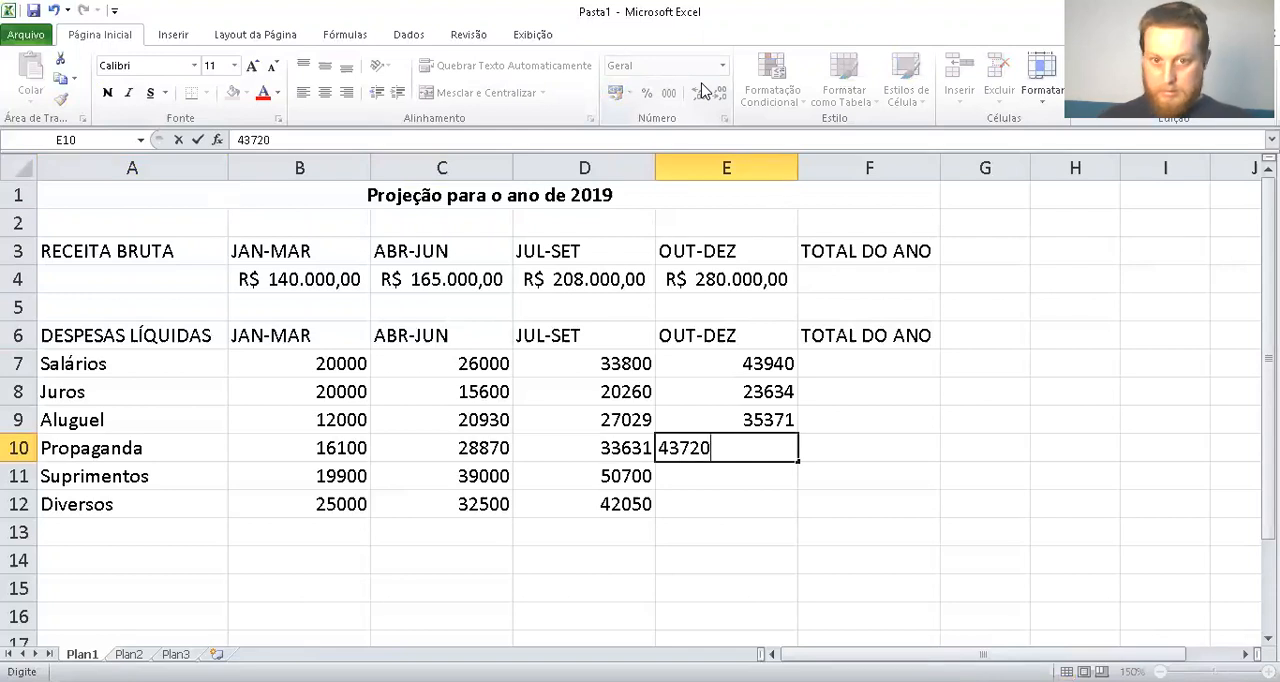
{"action": "key", "text": "Return"}
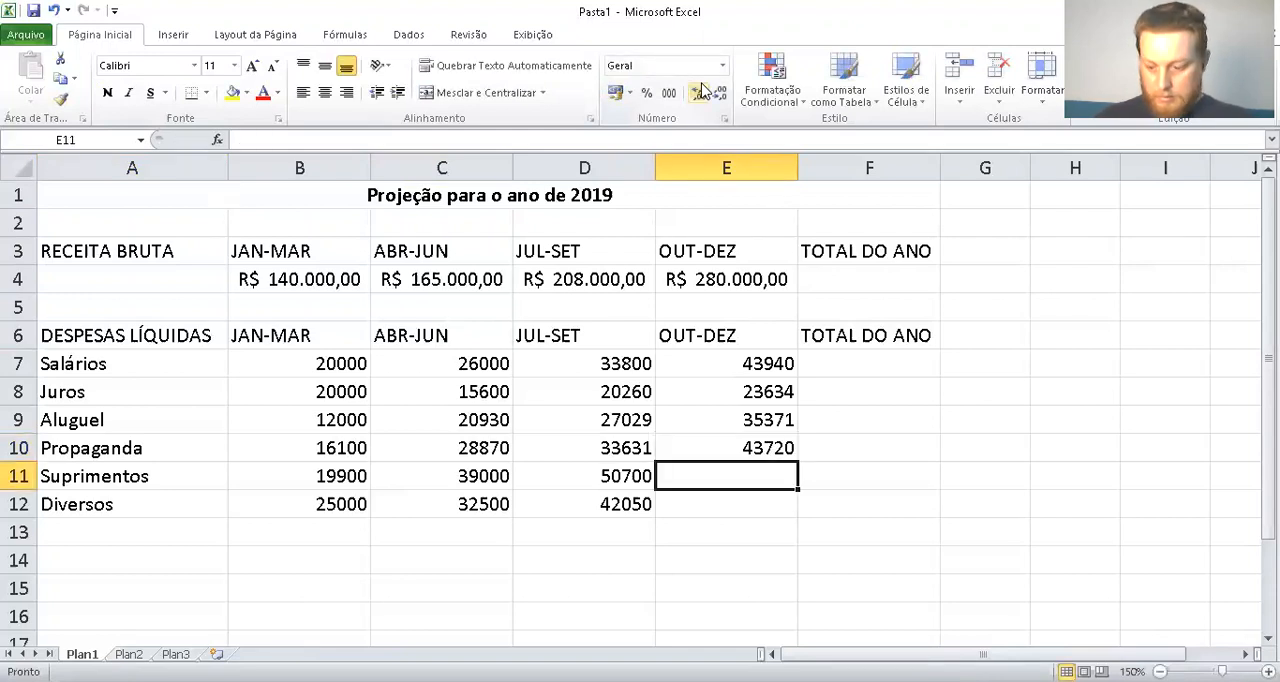
{"action": "type", "text": "65910"}
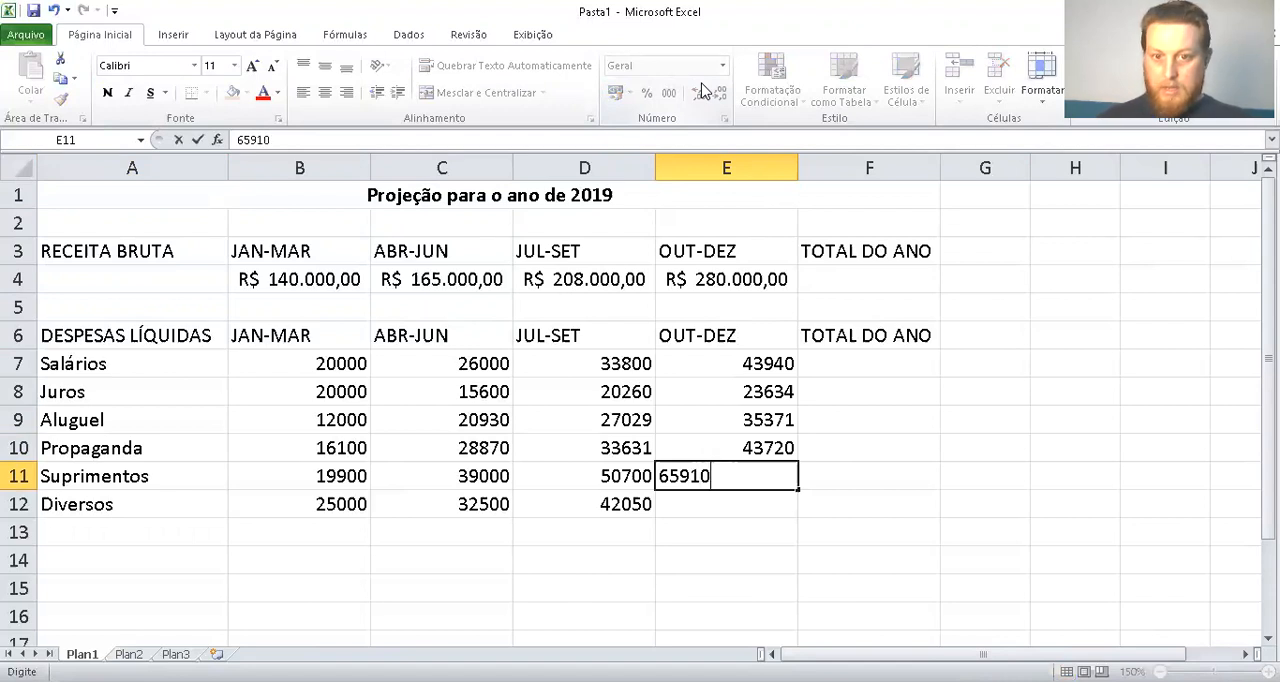
{"action": "key", "text": "Return"}
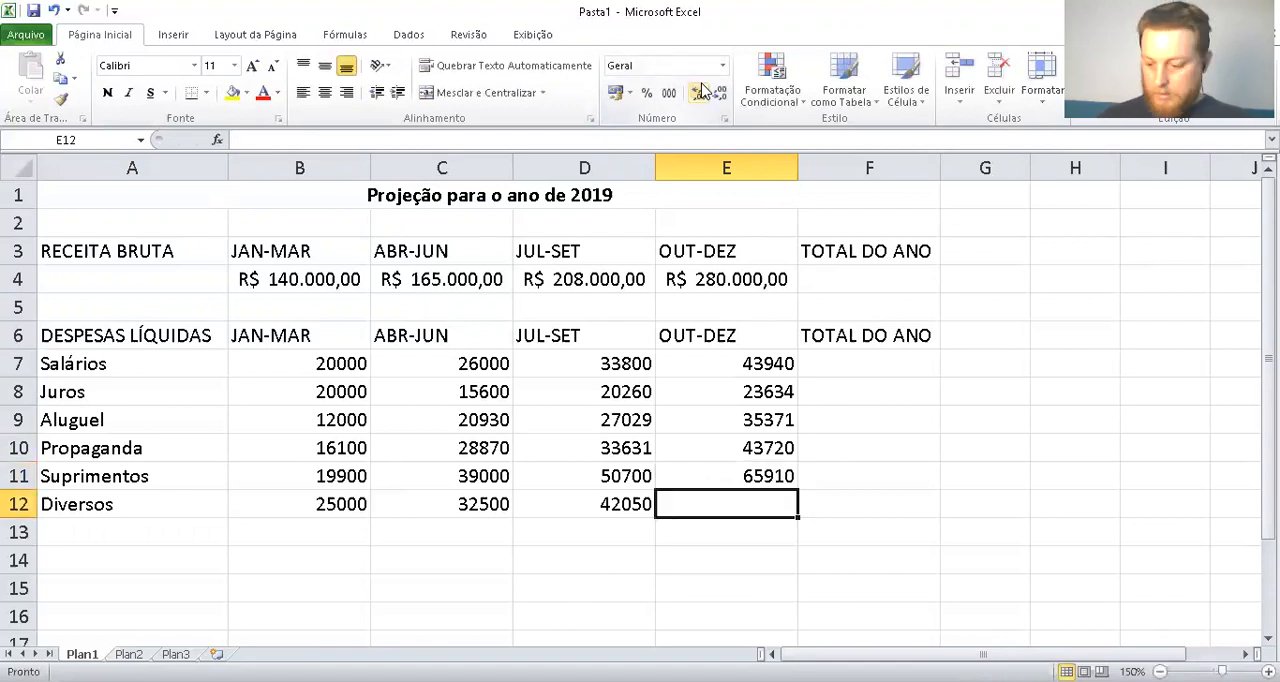
{"action": "type", "text": "54925"}
{"action": "key", "text": "Return"}
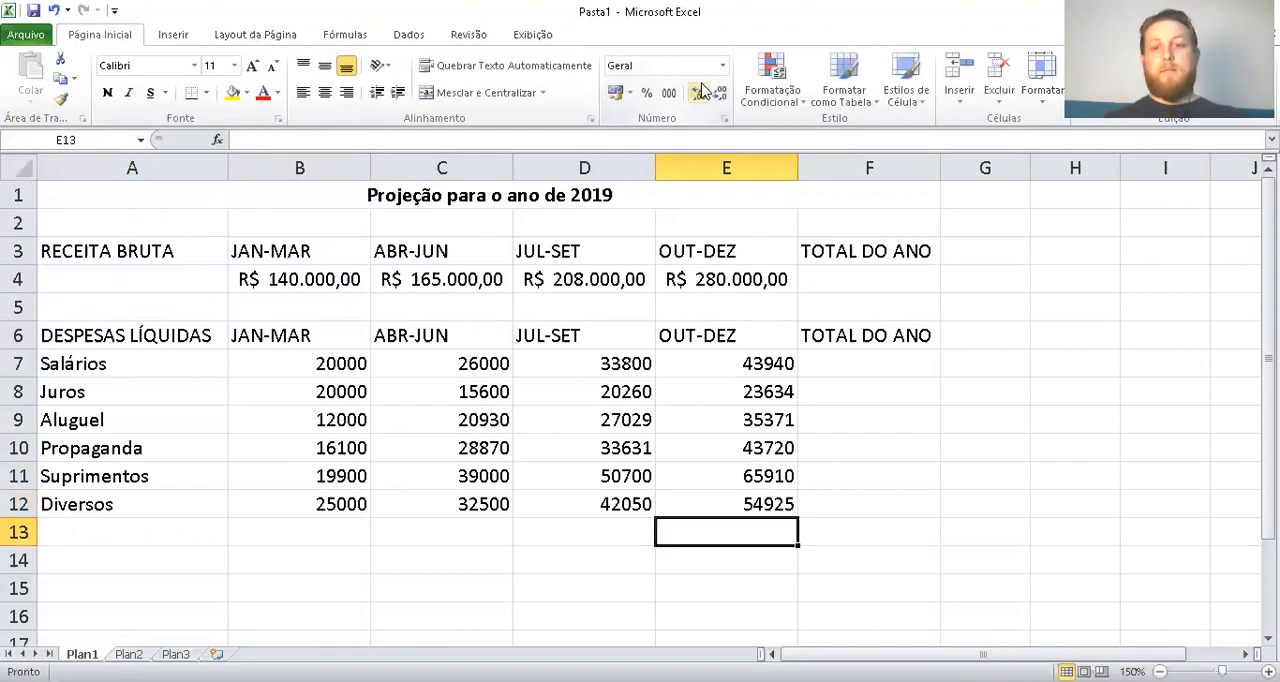
Apply the R$ accounting number format to the expense amounts and the year total cells in B7:F12
{"action": "key", "text": "Right"}
{"action": "key", "text": "Up"}
{"action": "key", "text": "shift+Left"}
{"action": "key", "text": "shift+Left"}
{"action": "key", "text": "shift+Left"}
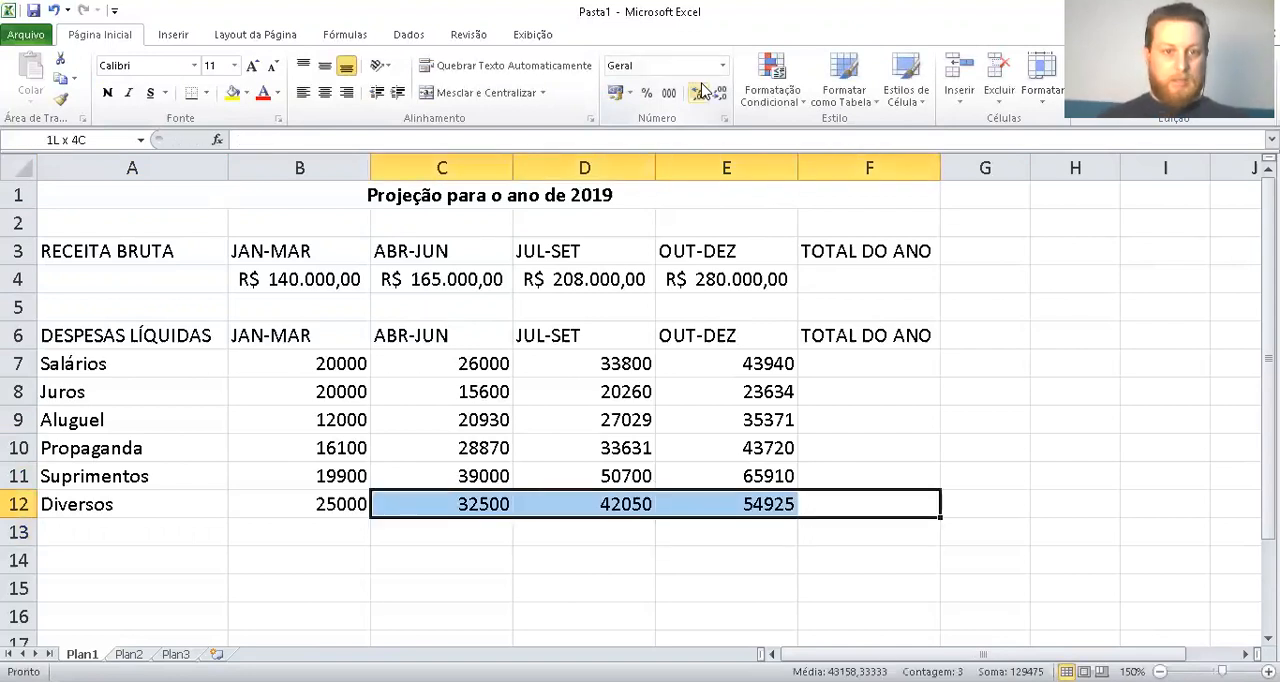
{"action": "key", "text": "shift+Left"}
{"action": "key", "text": "shift+Up"}
{"action": "key", "text": "shift+Up"}
{"action": "key", "text": "shift+Up"}
{"action": "key", "text": "shift+Up"}
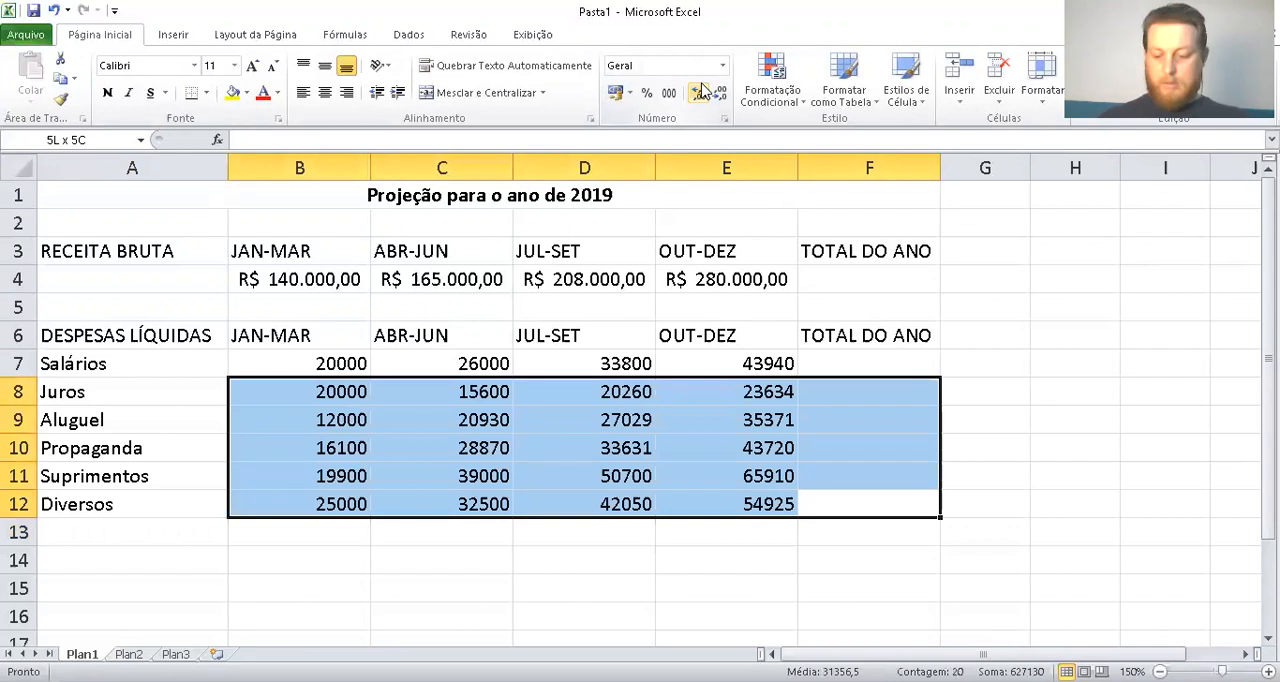
{"action": "key", "text": "shift+Up"}
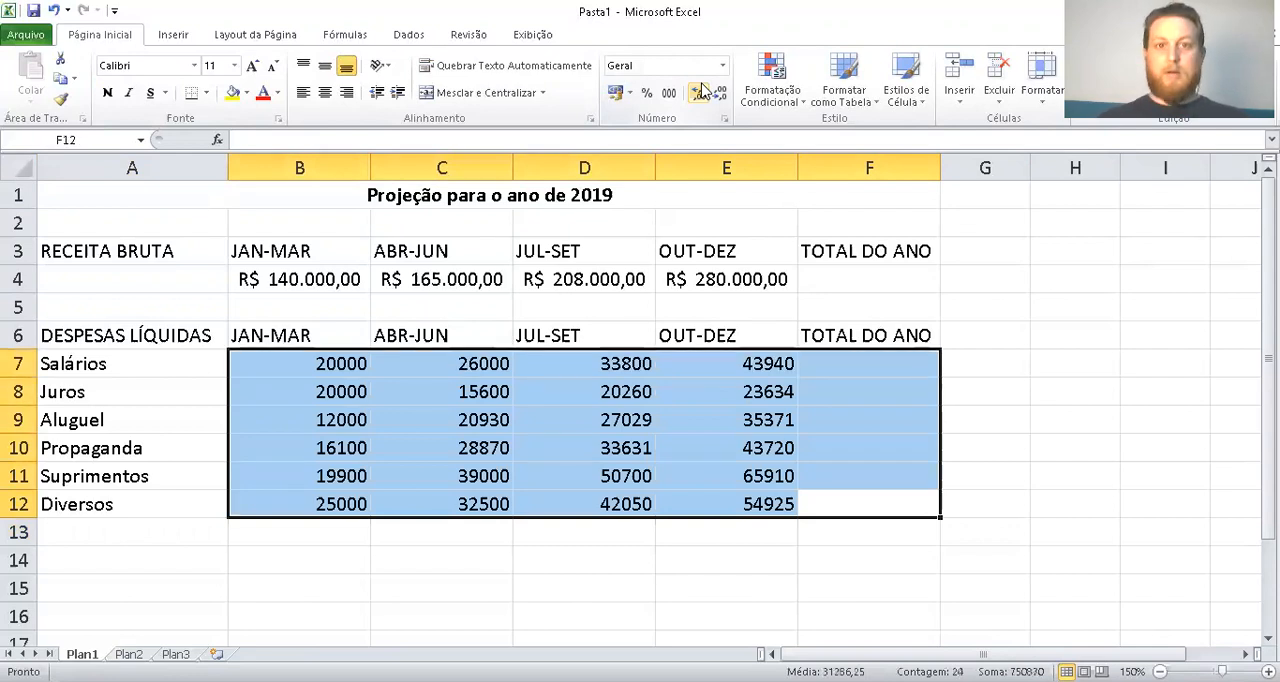
{"action": "left_click", "coordinate": [617, 93]}
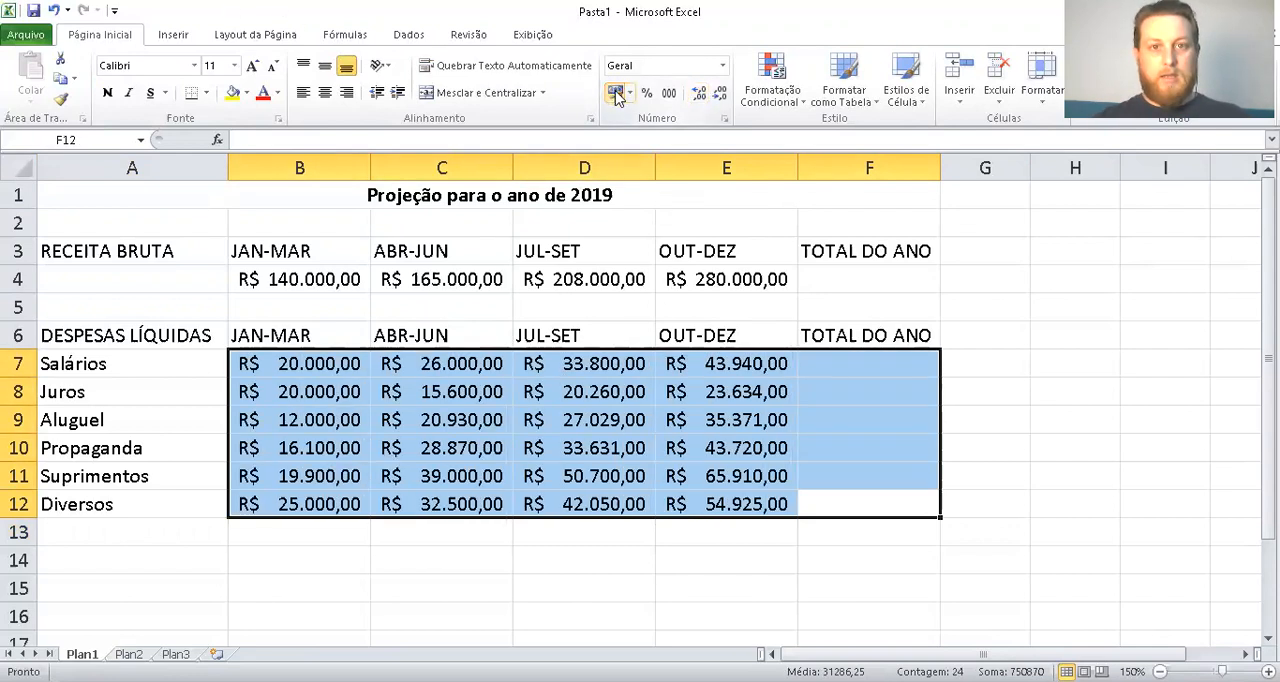
Apply all borders (Todas as bordas) to the expense table in A6:F12
{"action": "left_click", "coordinate": [840, 366]}
{"action": "left_click_drag", "start_coordinate": [863, 340], "coordinate": [183, 497]}
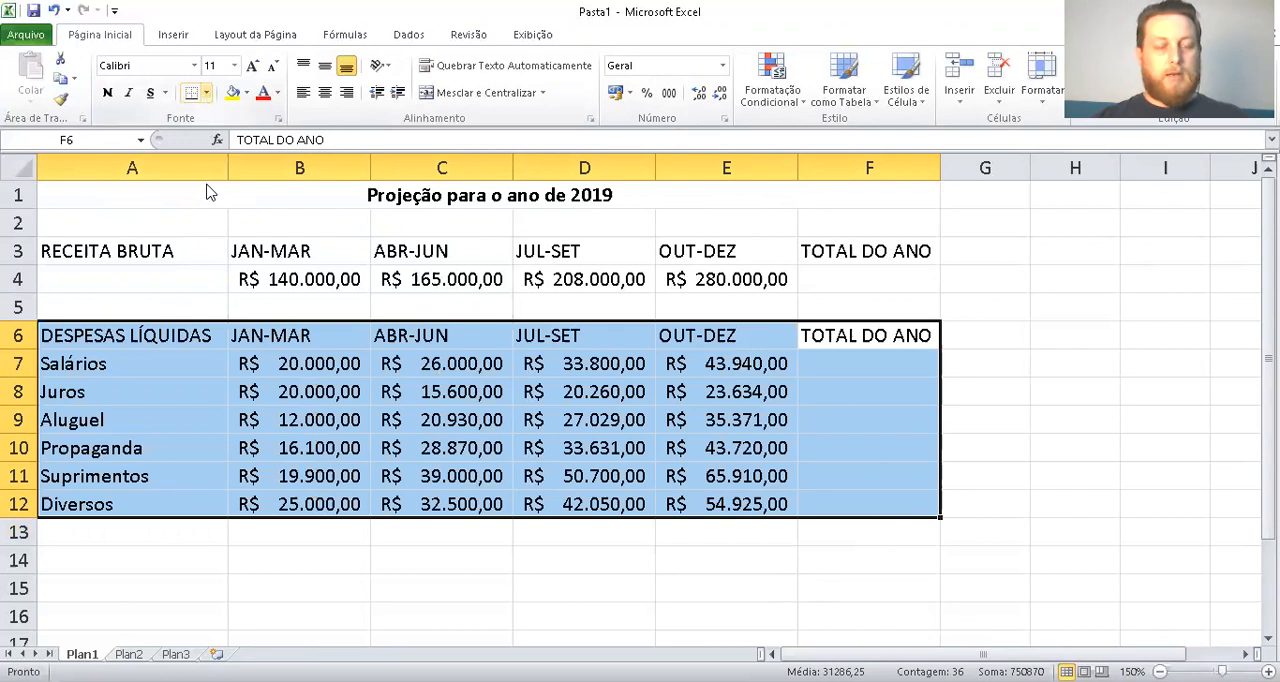
{"action": "left_click", "coordinate": [206, 92]}
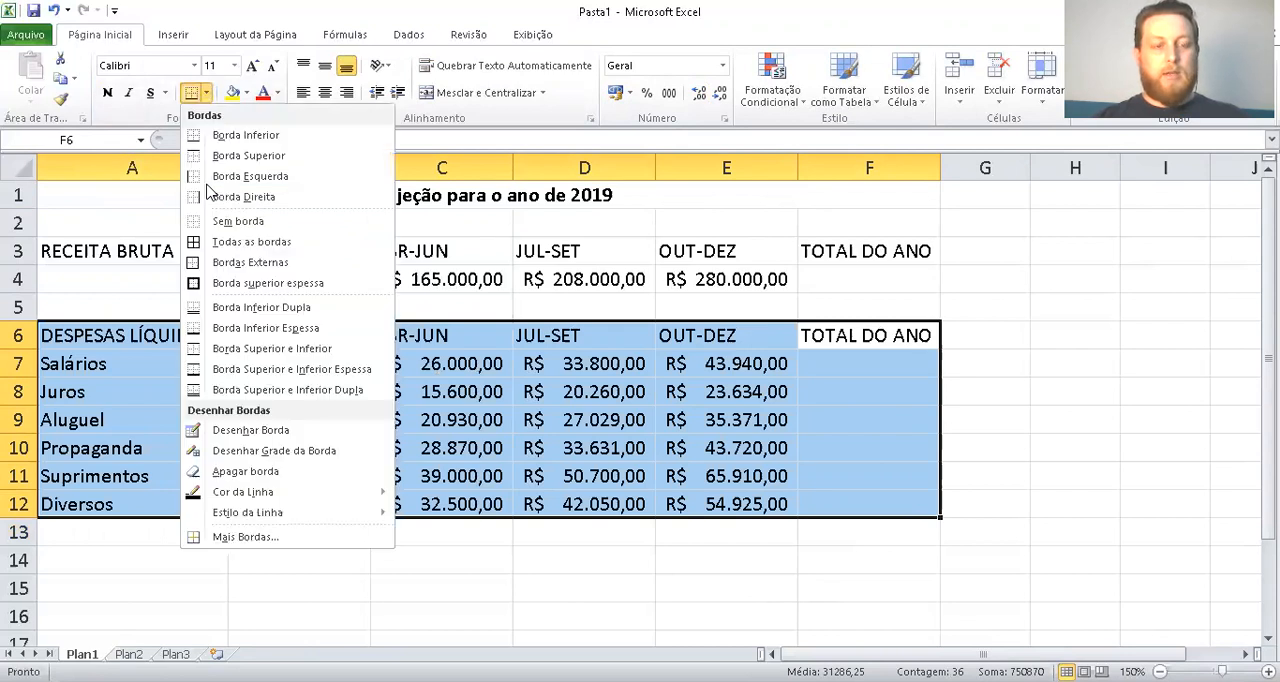
{"action": "left_click", "coordinate": [238, 246]}
Apply all borders (Todas as bordas) to the gross revenue table in A3:F4
{"action": "left_click_drag", "start_coordinate": [94, 251], "coordinate": [857, 273]}
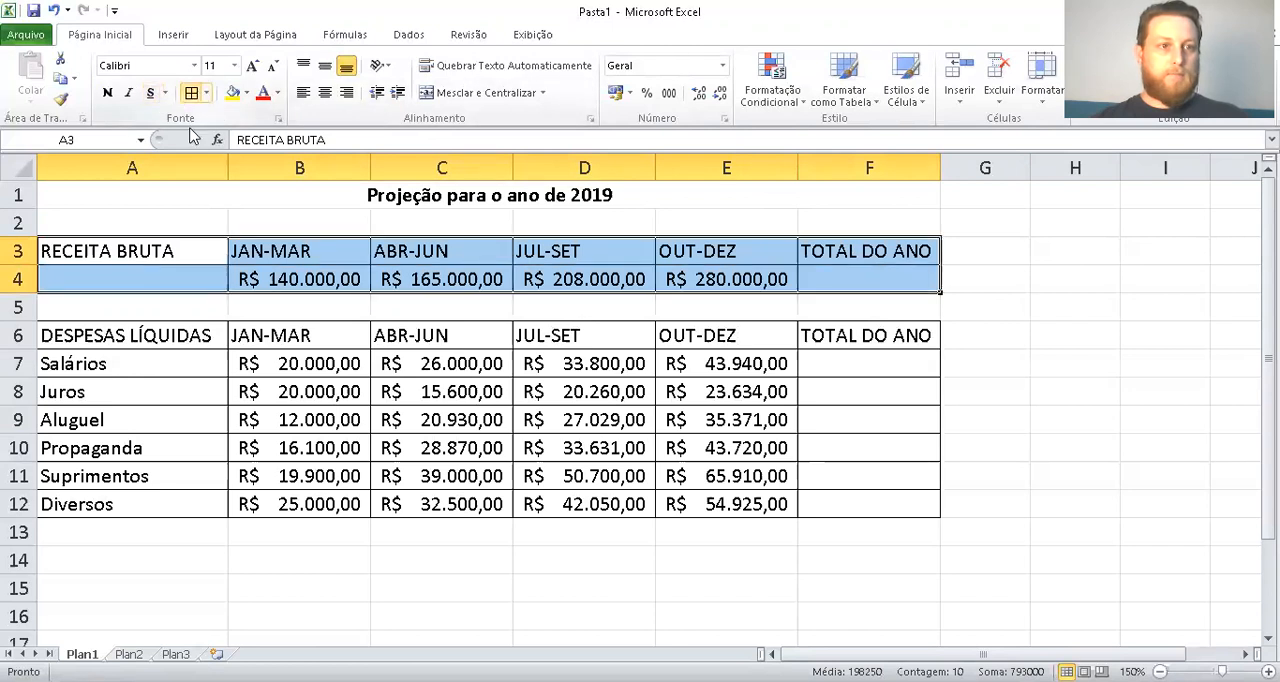
{"action": "left_click", "coordinate": [195, 212]}
Remove the borders (Sem borda) from the empty cell A4 below RECEITA BRUTA
{"action": "left_click", "coordinate": [159, 290]}
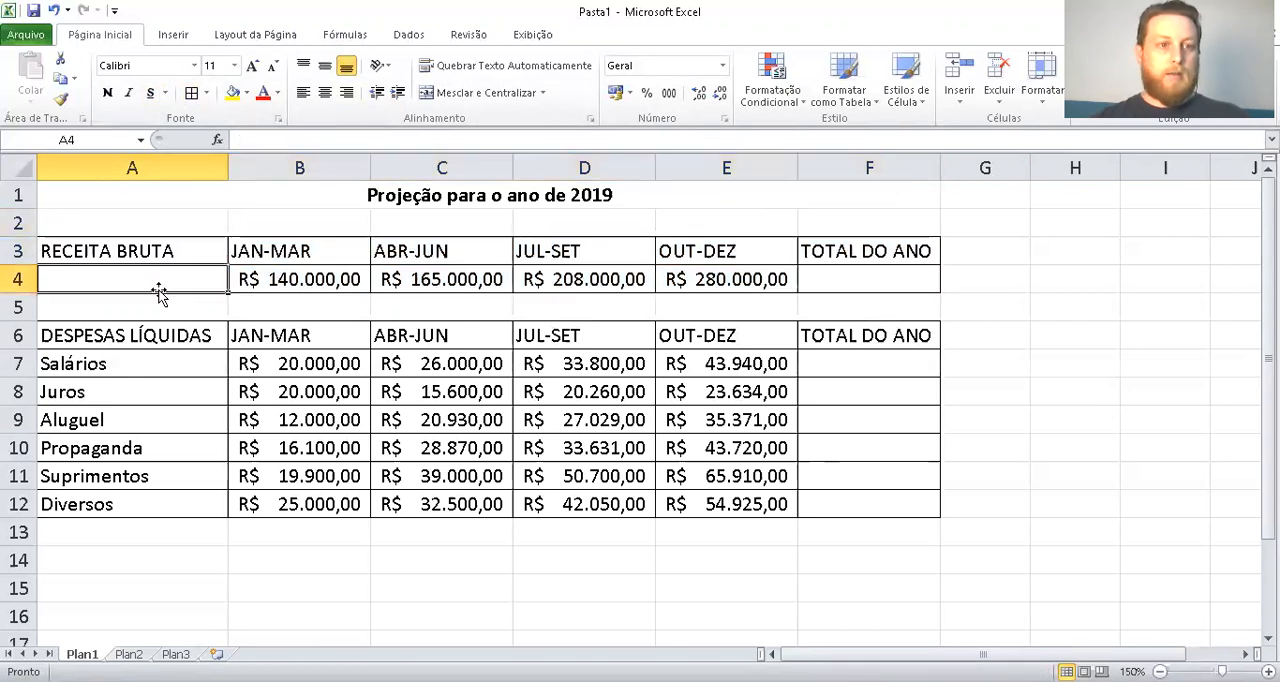
{"action": "left_click", "coordinate": [206, 93]}
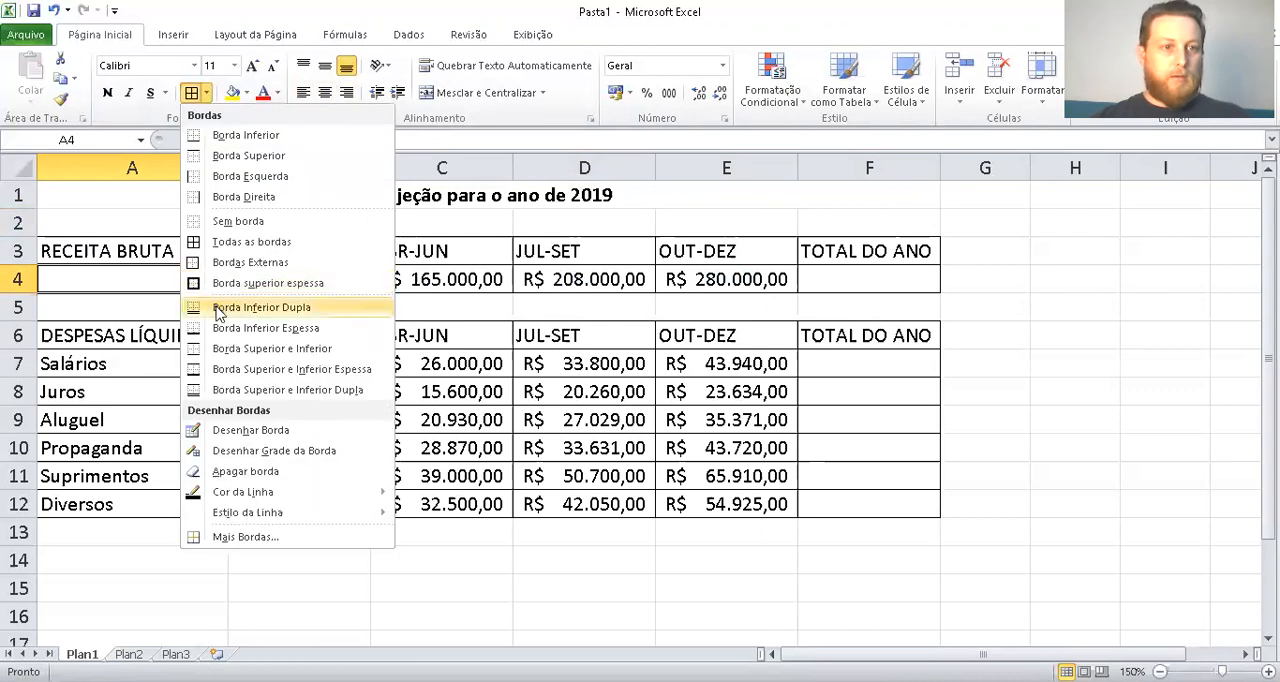
{"action": "left_click", "coordinate": [234, 219]}
Reapply all borders (Todas as bordas) to the RECEITA BRUTA cell A3 and to the JAN-MAR cells B3:B4
{"action": "left_click", "coordinate": [114, 251]}
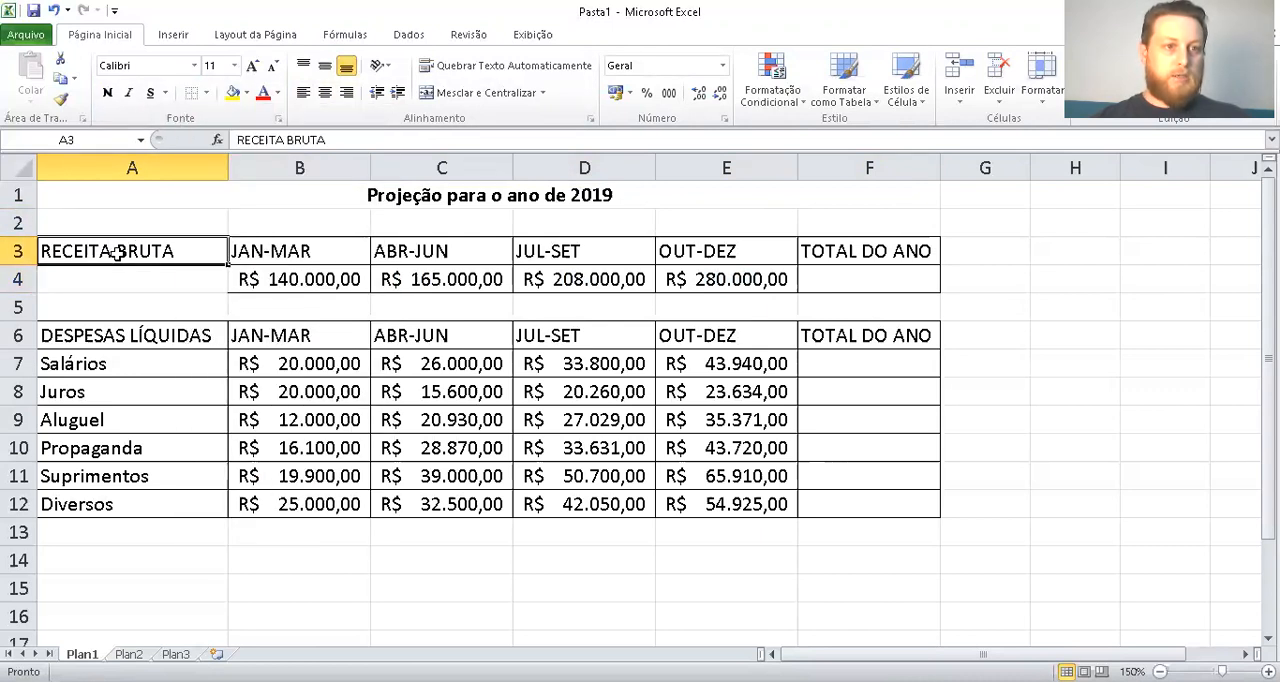
{"action": "left_click", "coordinate": [207, 93]}
{"action": "left_click", "coordinate": [232, 245]}
{"action": "left_click_drag", "start_coordinate": [251, 246], "coordinate": [255, 277]}
{"action": "left_click", "coordinate": [192, 93]}
{"action": "left_click", "coordinate": [187, 214]}
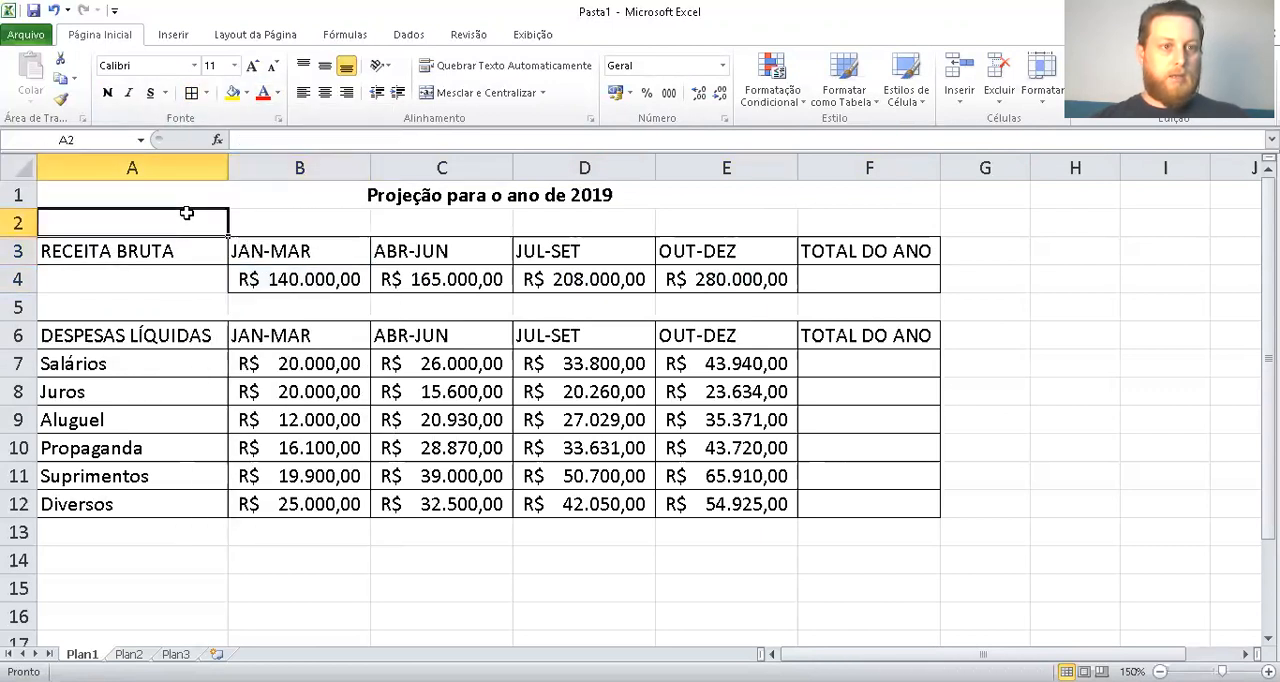
{"action": "left_click", "coordinate": [345, 303]}
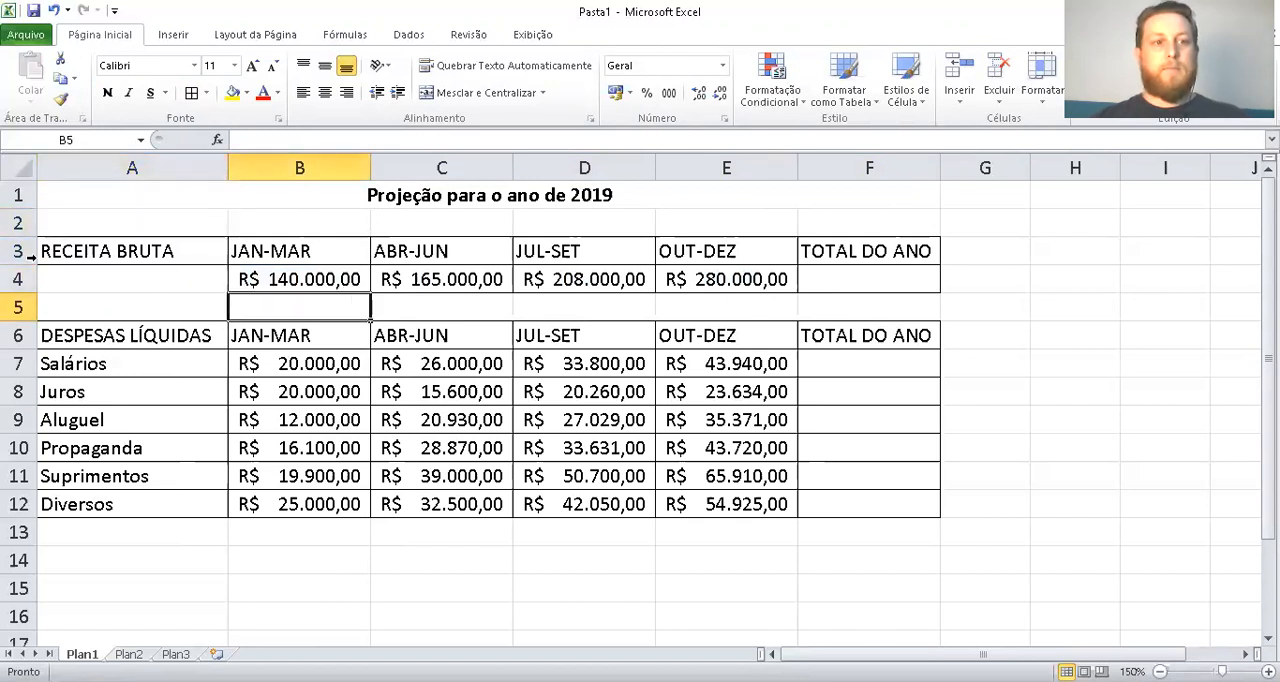
{"action": "left_click", "coordinate": [849, 538]}
{"action": "left_click", "coordinate": [786, 587]}
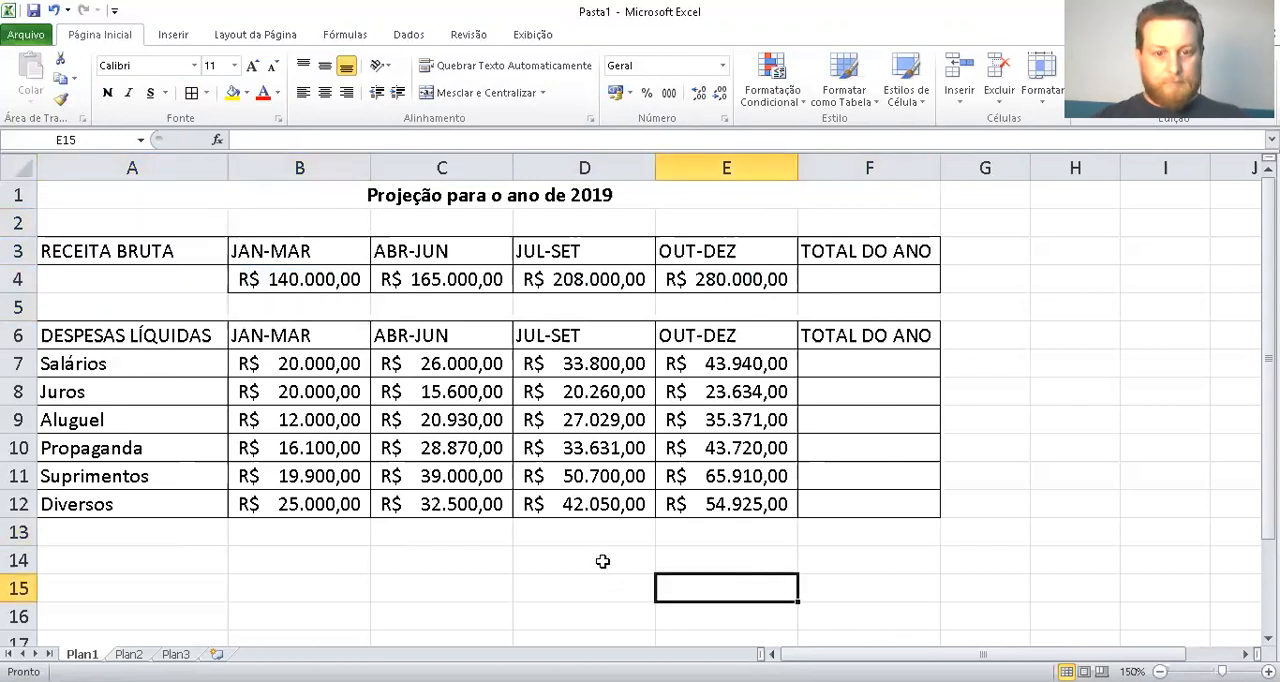
Enter the row labels Total do Trim, Receita líquida and Situação in cells A14 to A16
{"action": "left_click", "coordinate": [126, 564]}
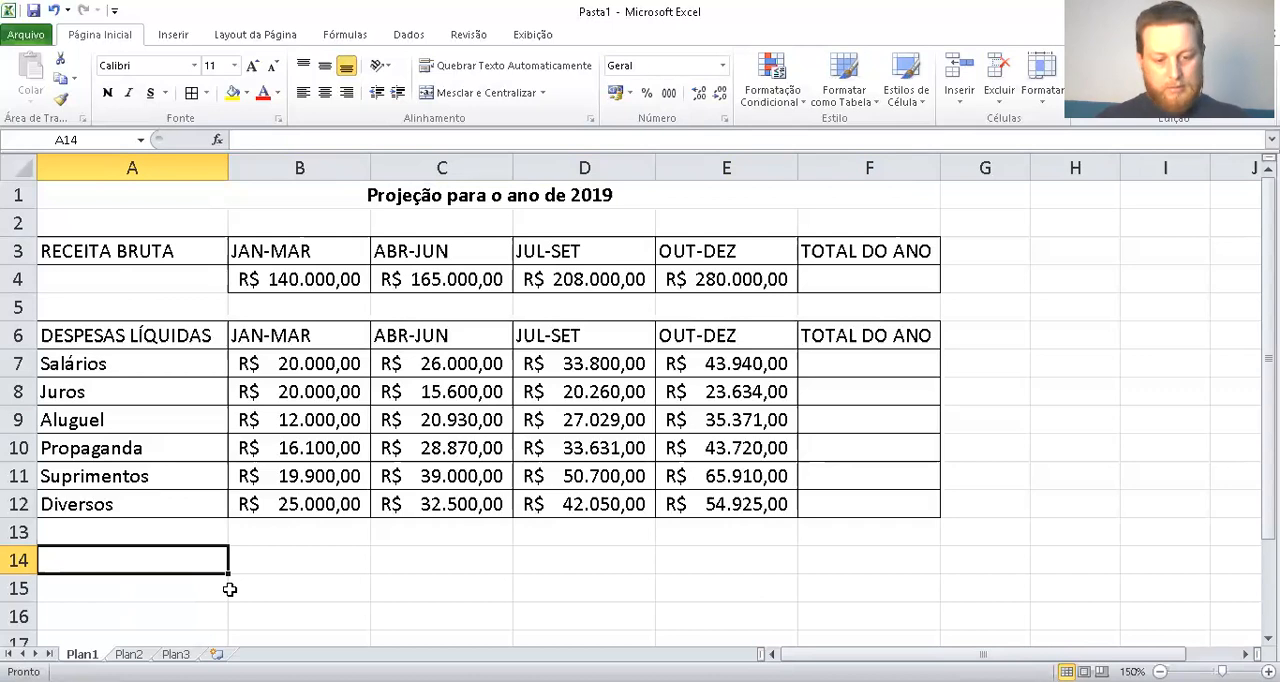
{"action": "type", "text": "Total"}
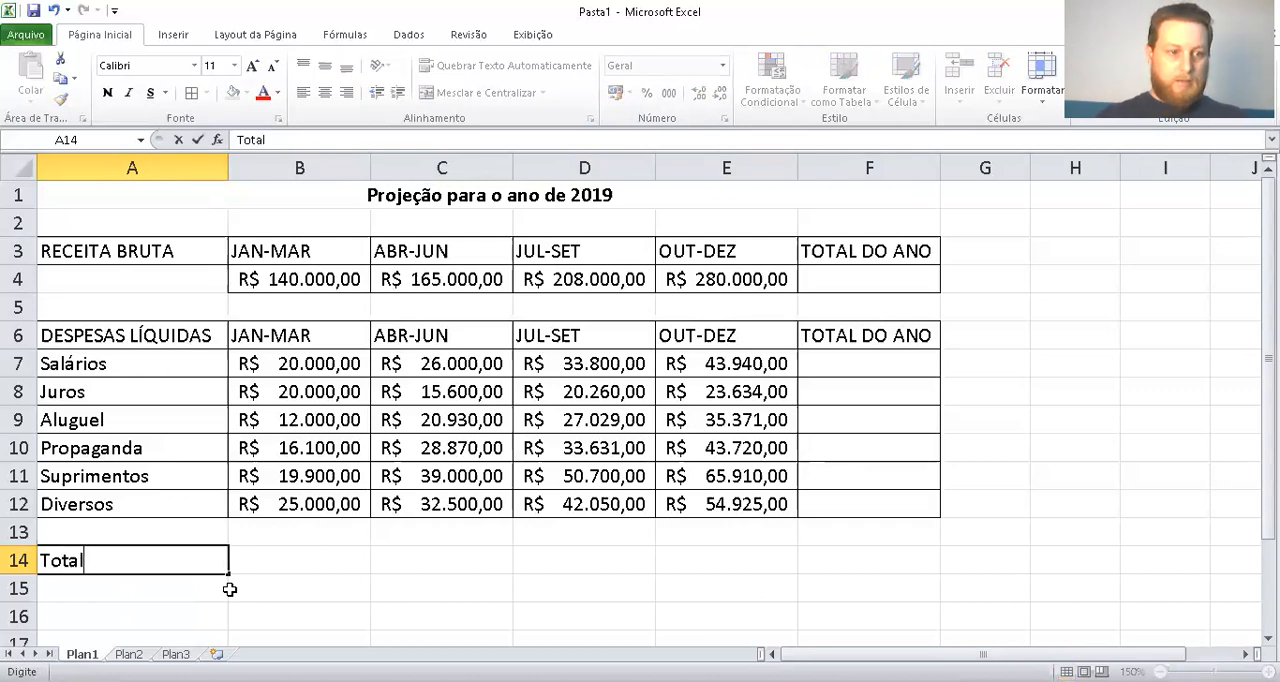
{"action": "type", "text": " do Trim"}
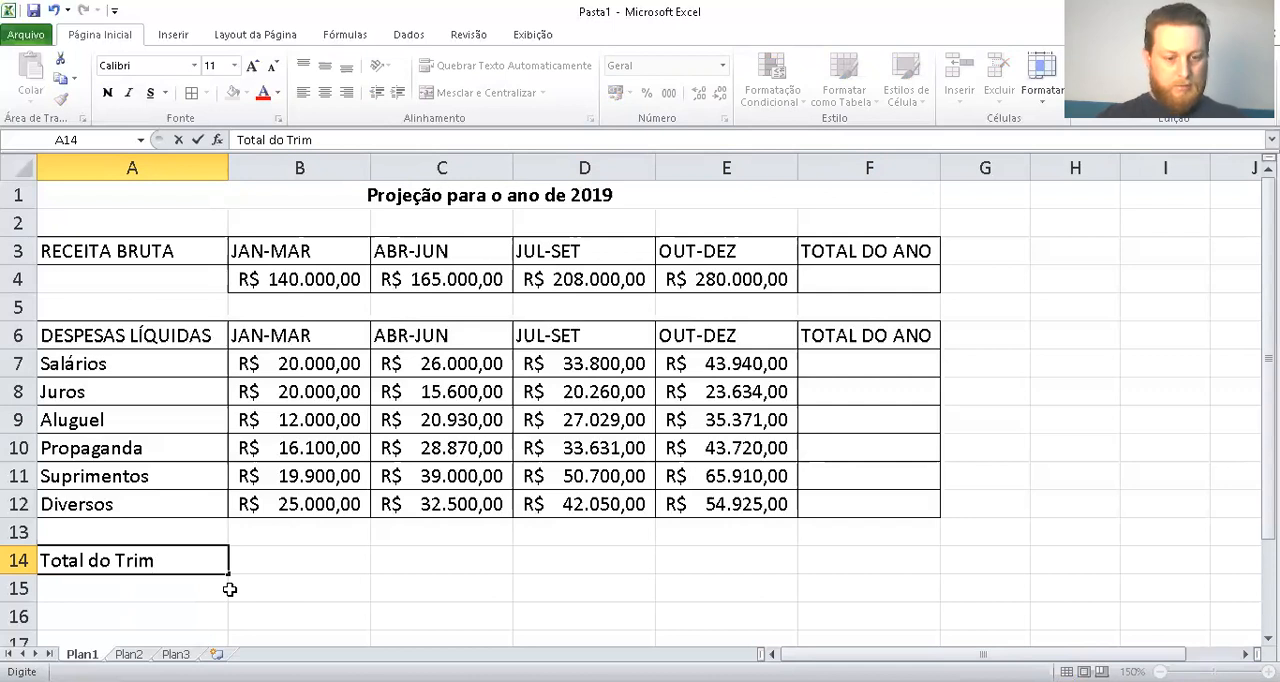
{"action": "key", "text": "Return"}
{"action": "type", "text": "Receir"}
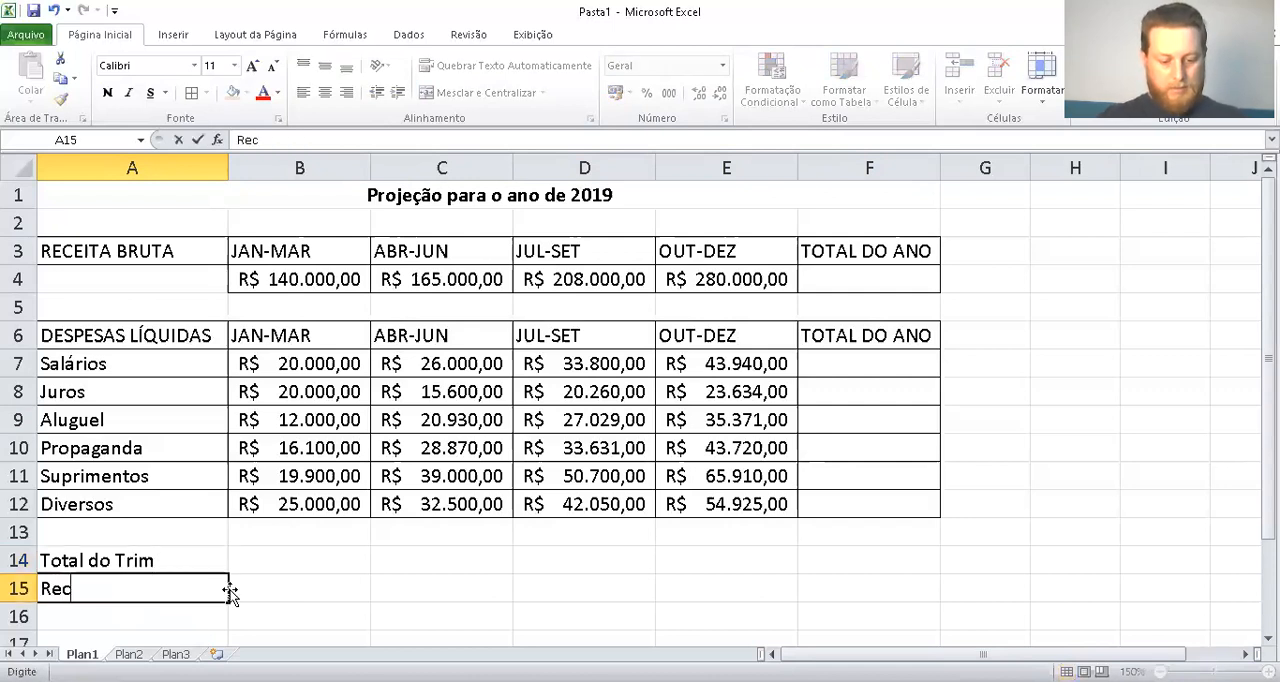
{"action": "key", "text": "BackSpace"}
{"action": "type", "text": "ta líquida"}
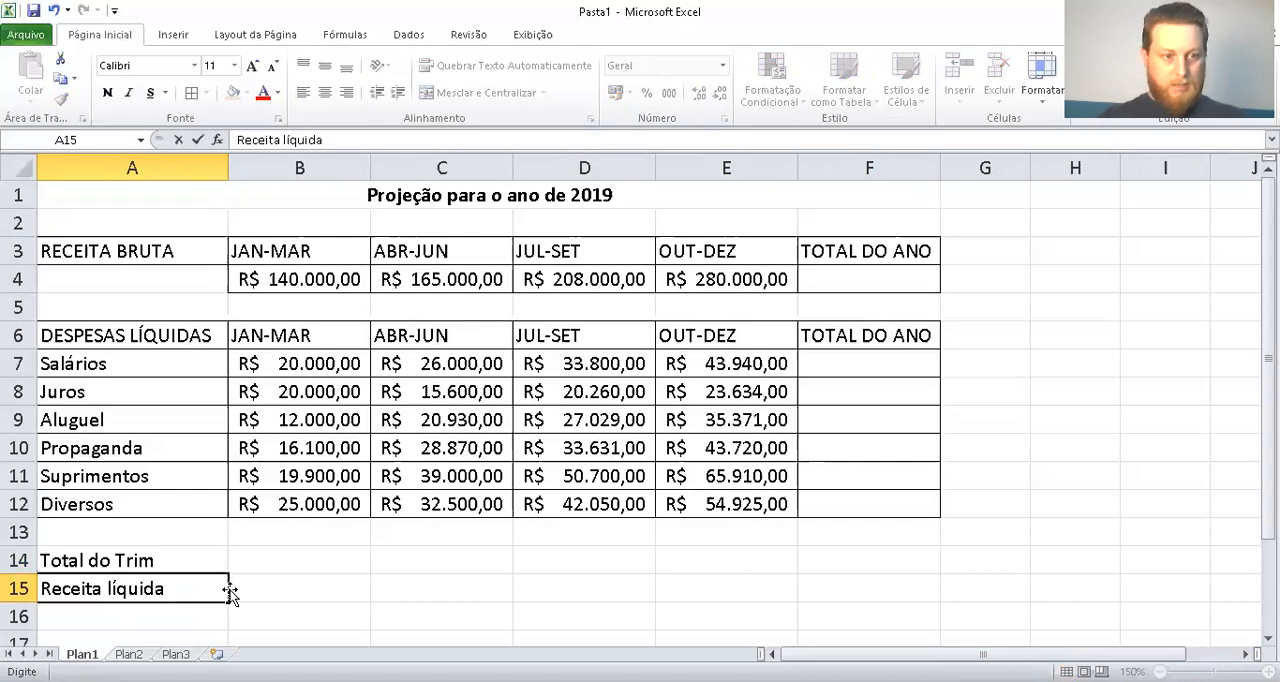
{"action": "key", "text": "Return"}
{"action": "type", "text": "Situa"}
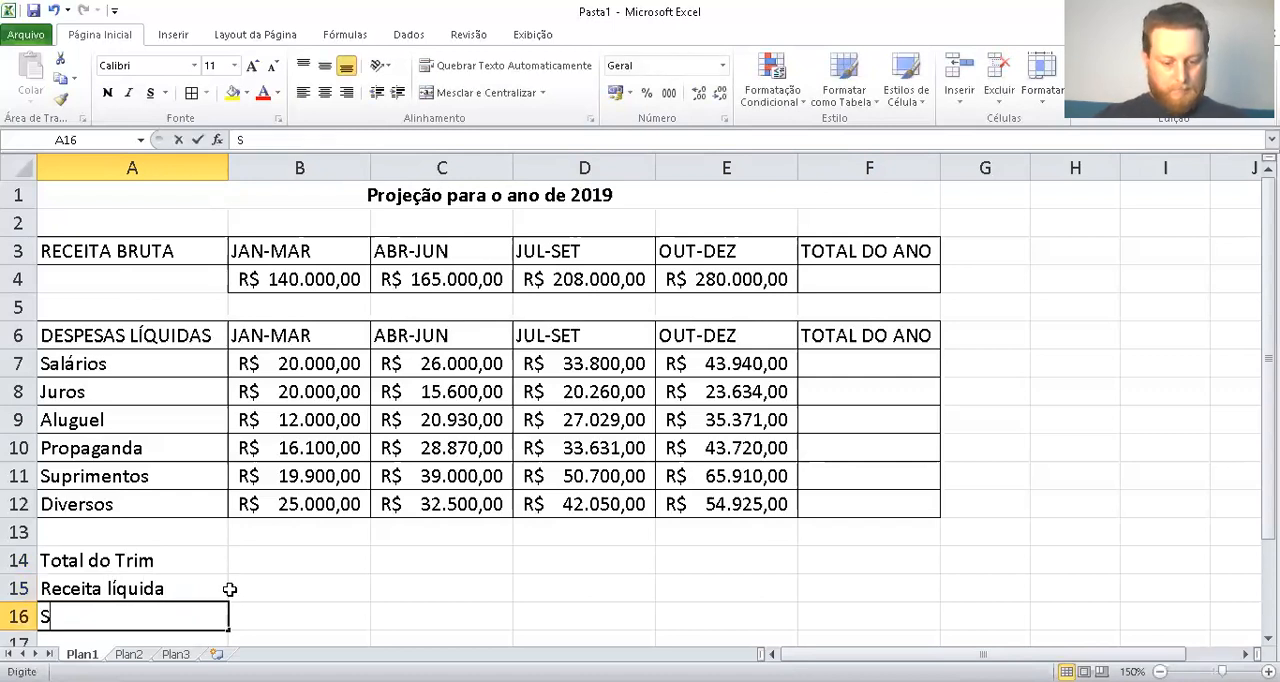
{"action": "type", "text": "ção"}
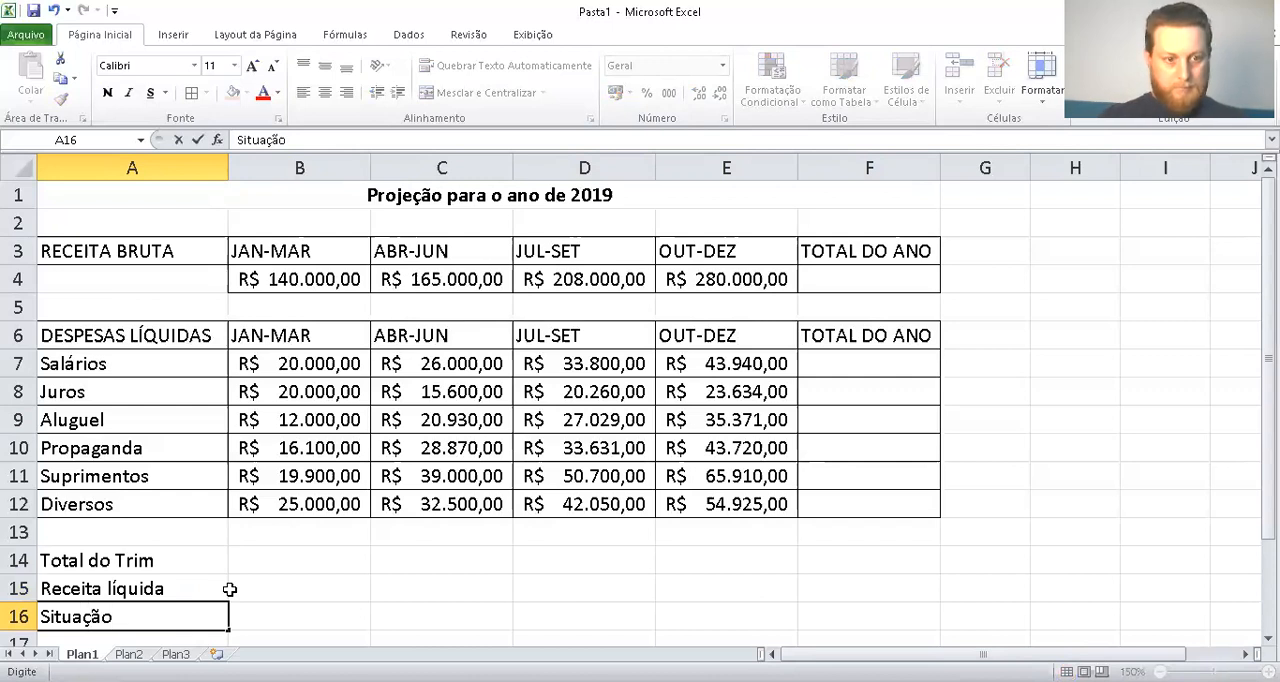
{"action": "key", "text": "Tab"}
{"action": "key", "text": "Tab"}
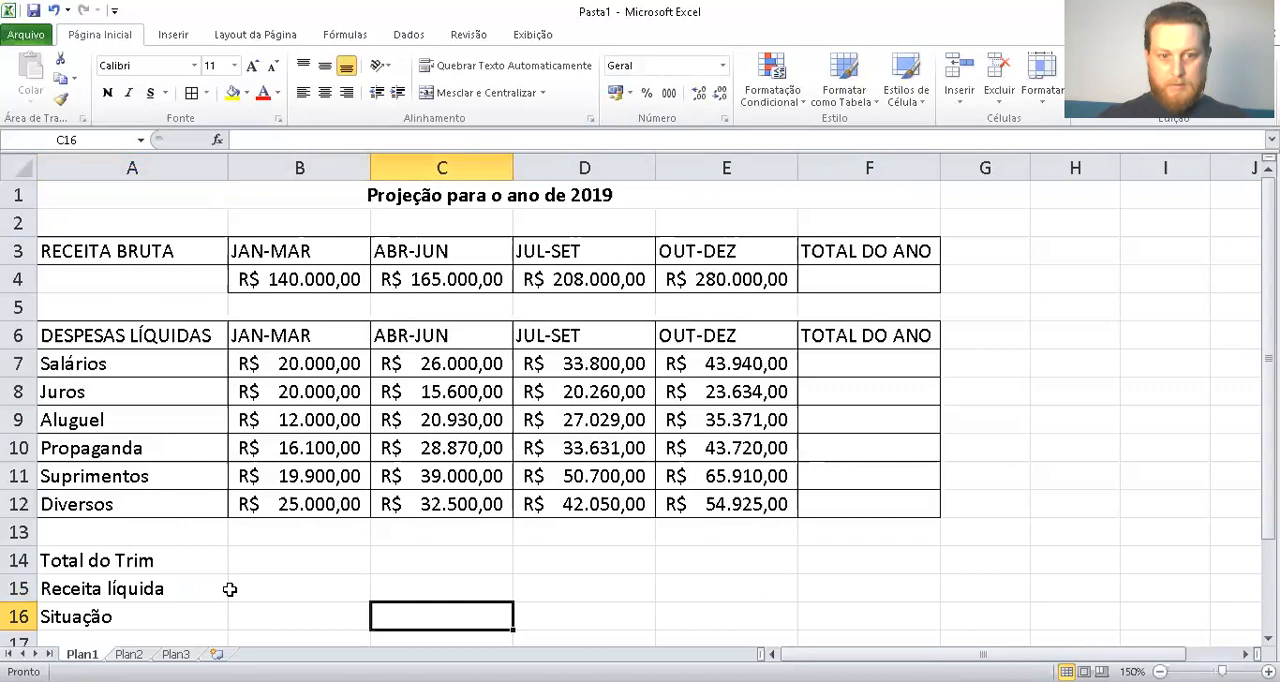
Enter the label Valor Acumulado do ano de despesas in cell C17
{"action": "key", "text": "Down"}
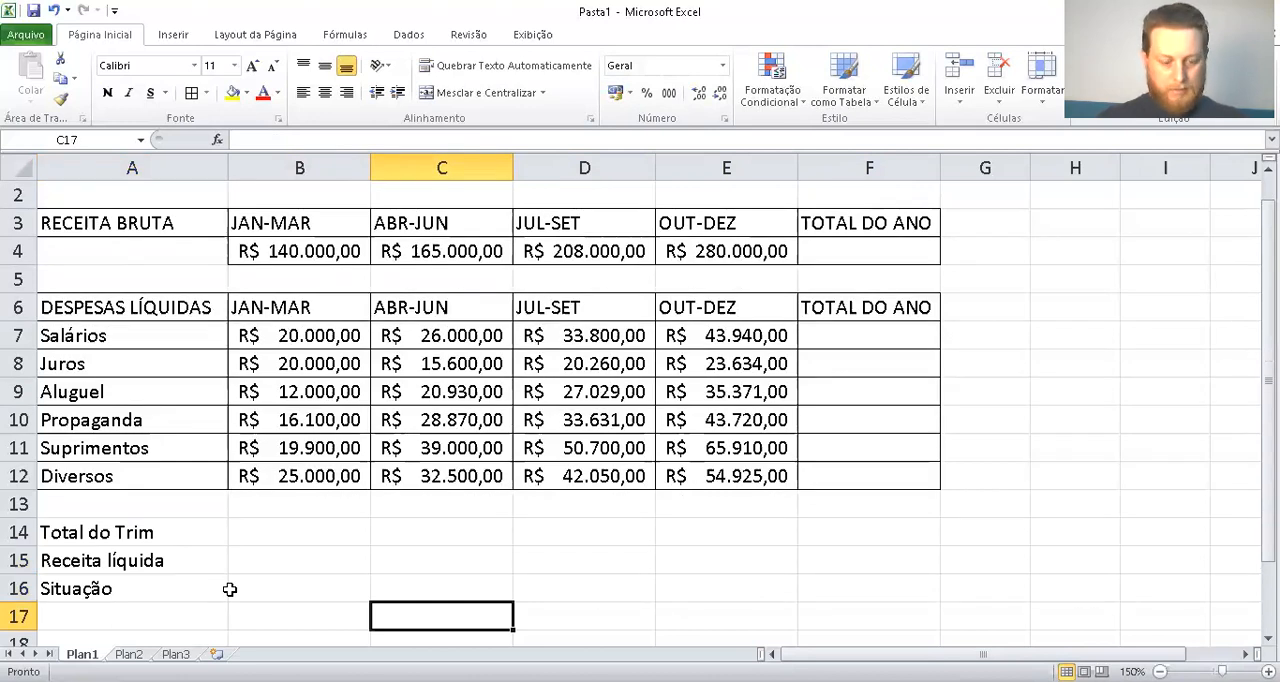
{"action": "type", "text": "Valo"}
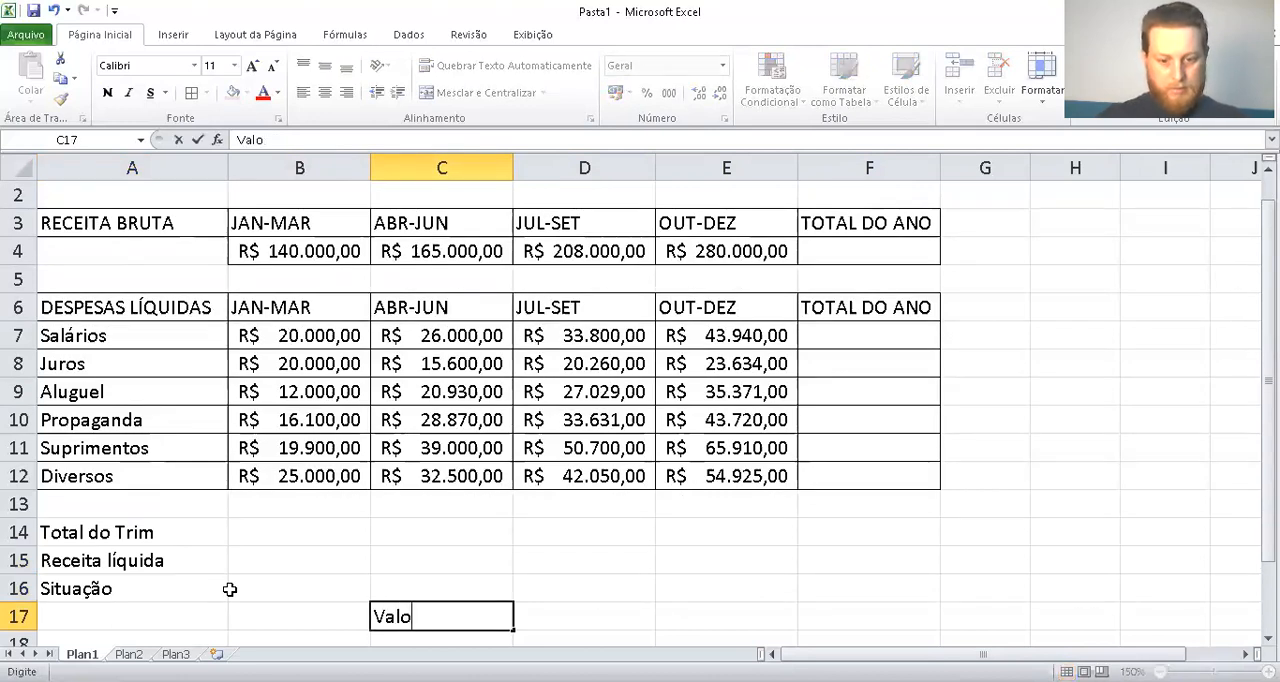
{"action": "type", "text": "r Acu"}
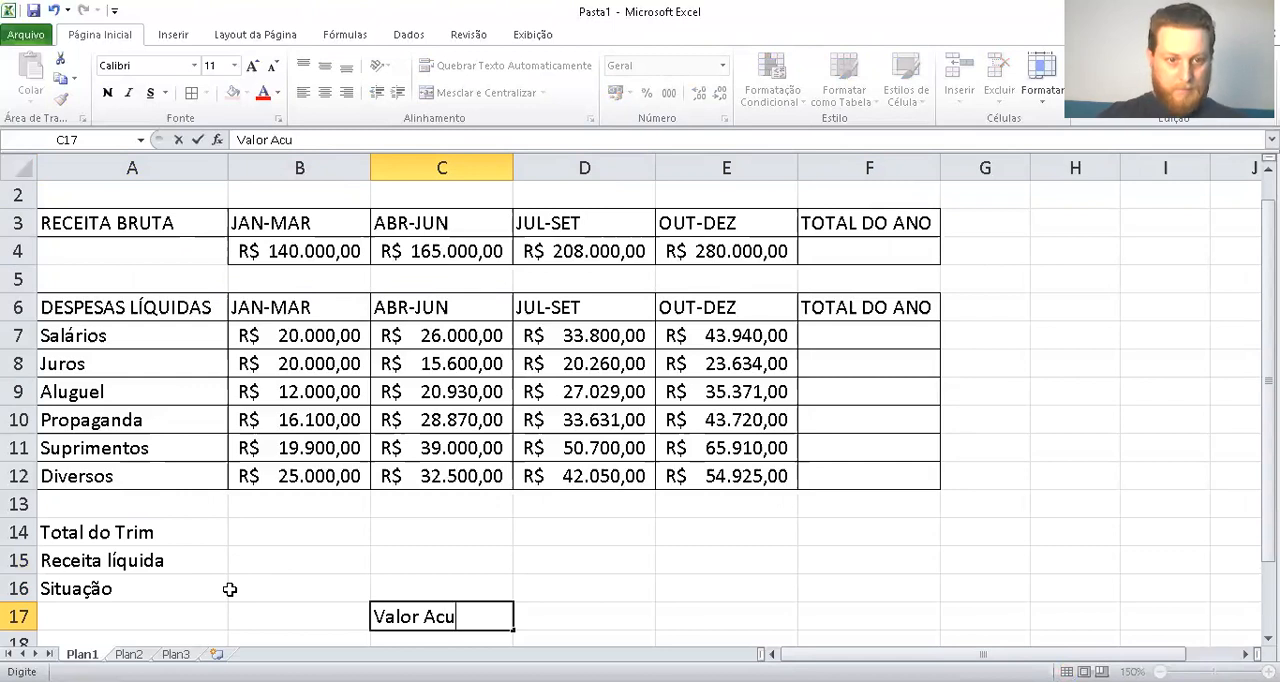
{"action": "type", "text": "mulado"}
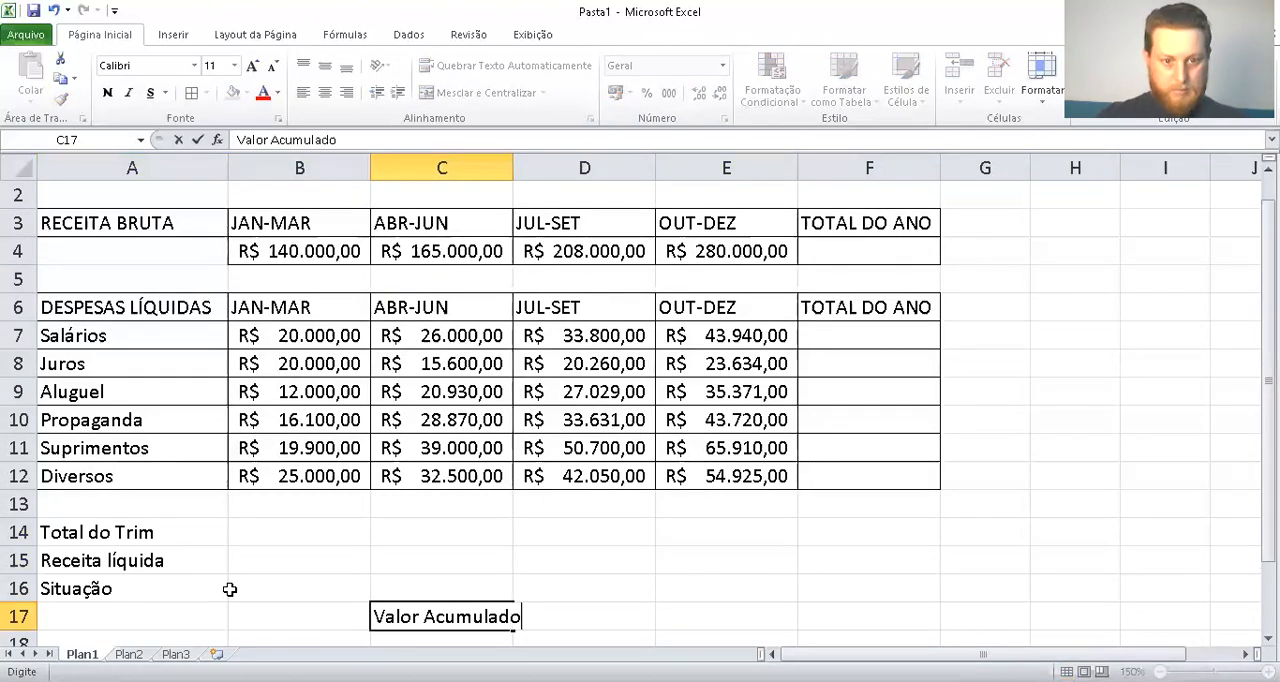
{"action": "type", "text": " do "}
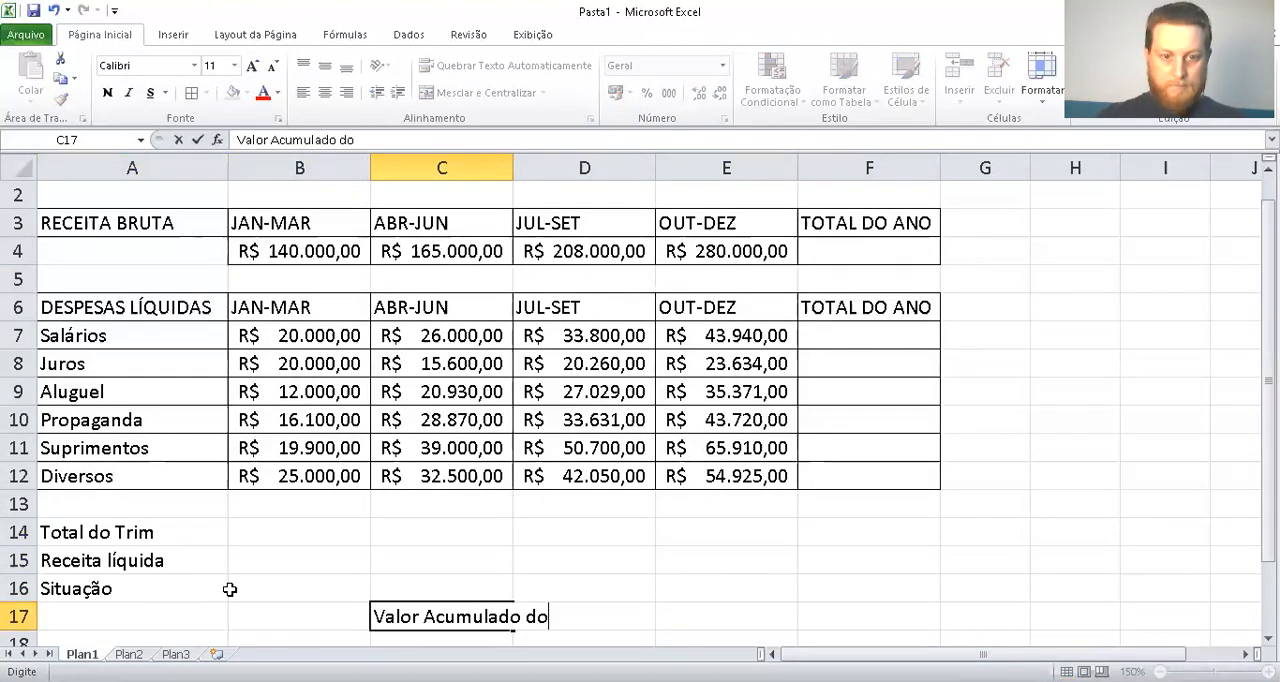
{"action": "type", "text": "ano de de"}
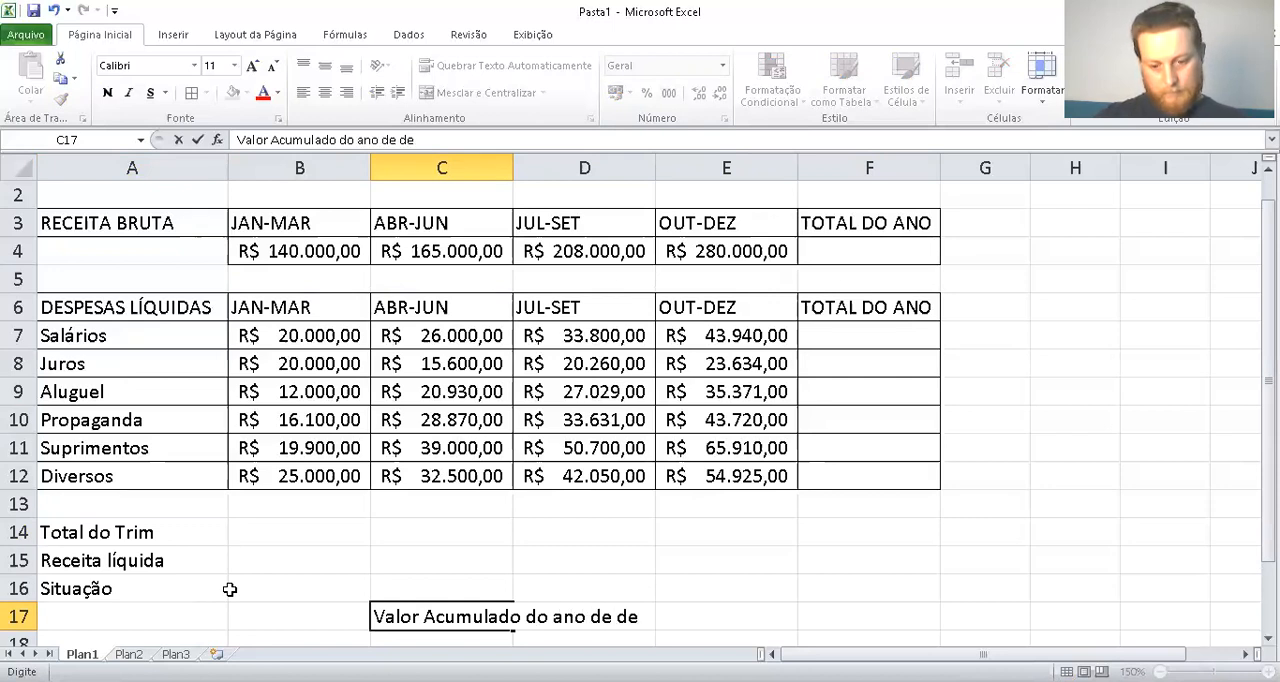
{"action": "key", "text": "BackSpace"}
{"action": "key", "text": "BackSpace"}
{"action": "type", "text": "desp"}
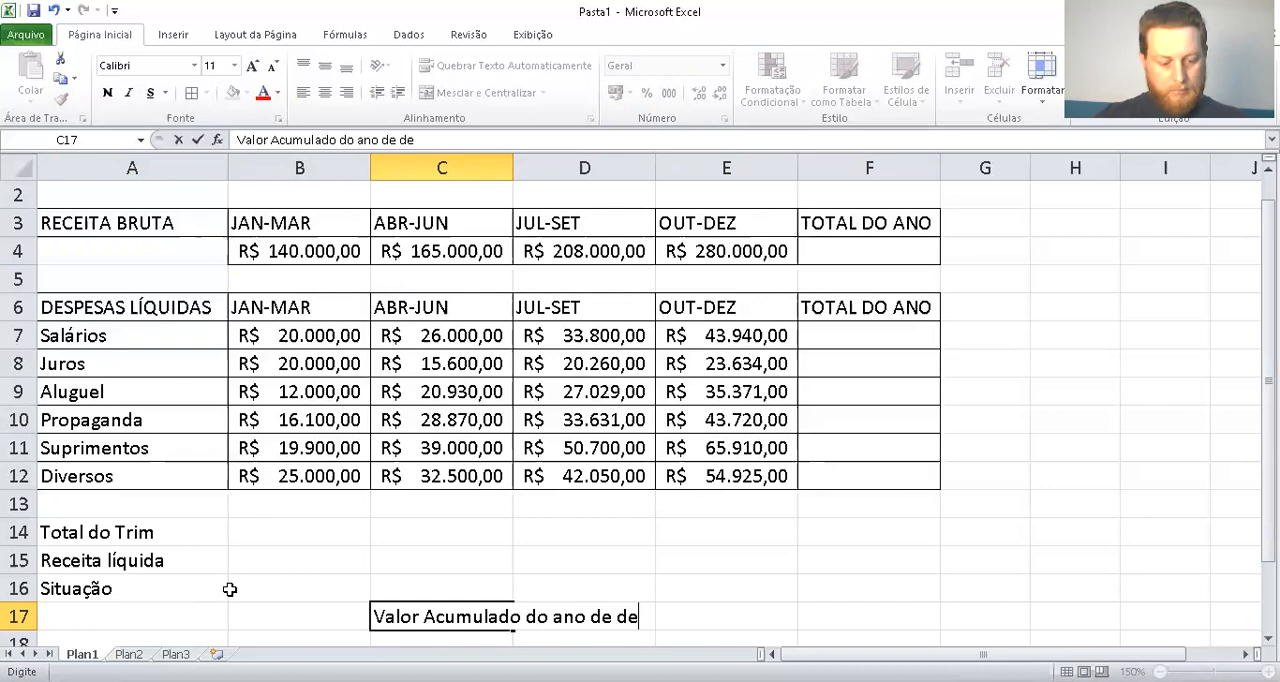
{"action": "type", "text": "esas"}
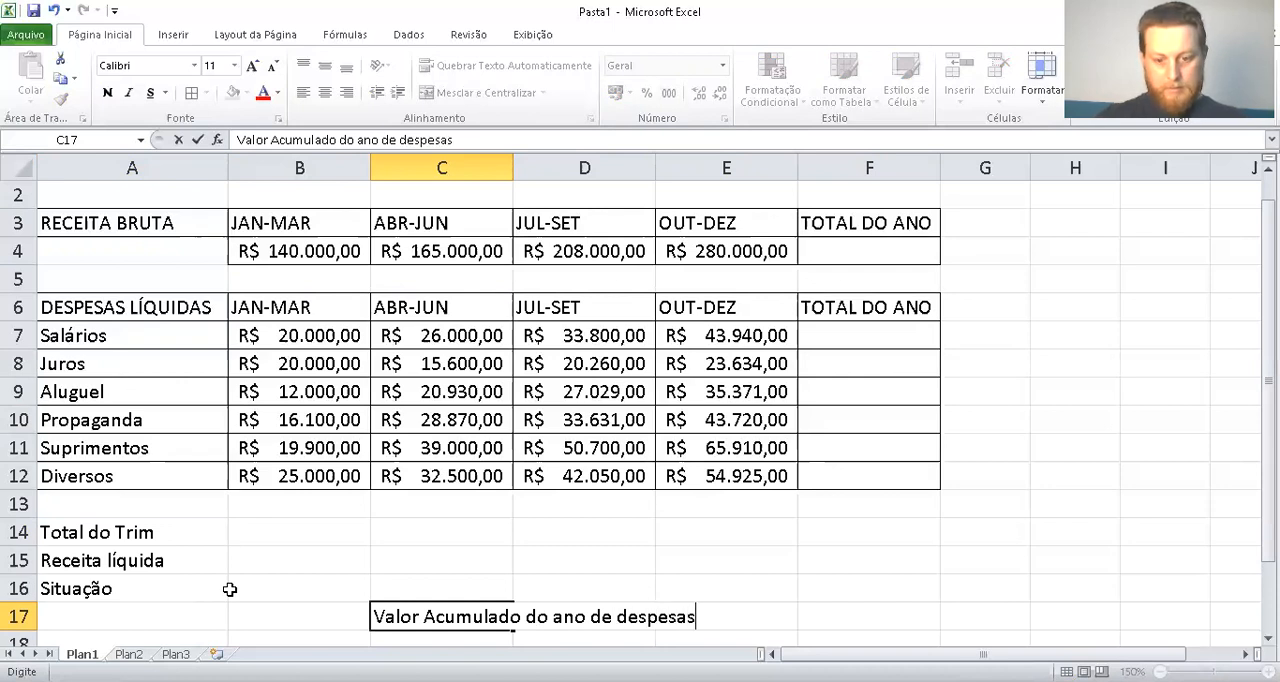
{"action": "key", "text": "Return"}
Merge and center the accumulated expenses label across C17:E17
{"action": "key", "text": "Up"}
{"action": "key", "text": "Right"}
{"action": "key", "text": "Right"}
{"action": "key", "text": "Right"}
{"action": "key", "text": "Left"}
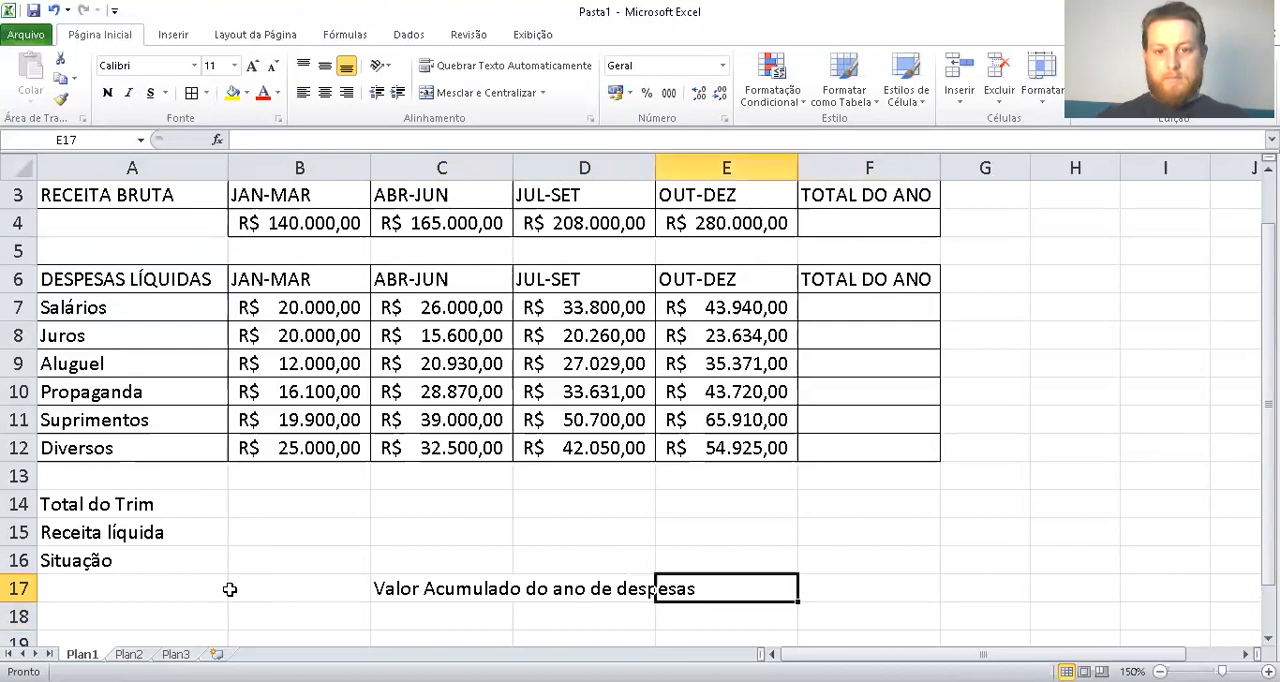
{"action": "key", "text": "shift+Left"}
{"action": "key", "text": "shift+Left"}
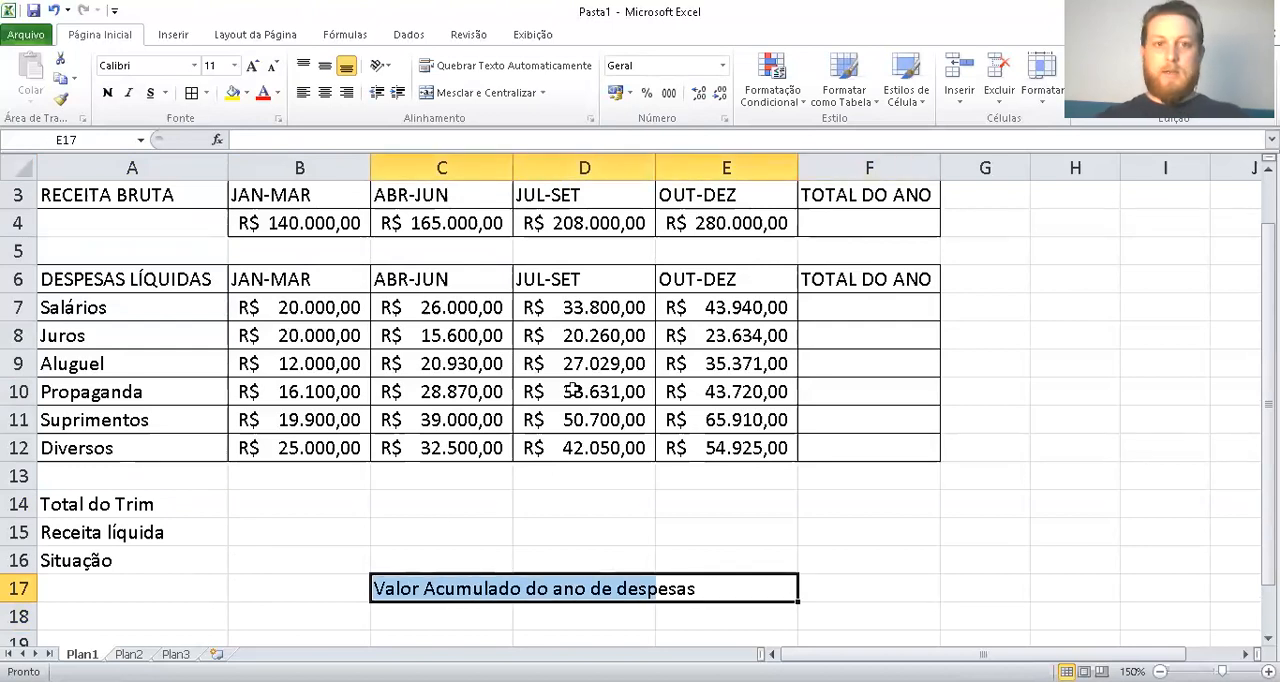
{"action": "left_click", "coordinate": [510, 92]}
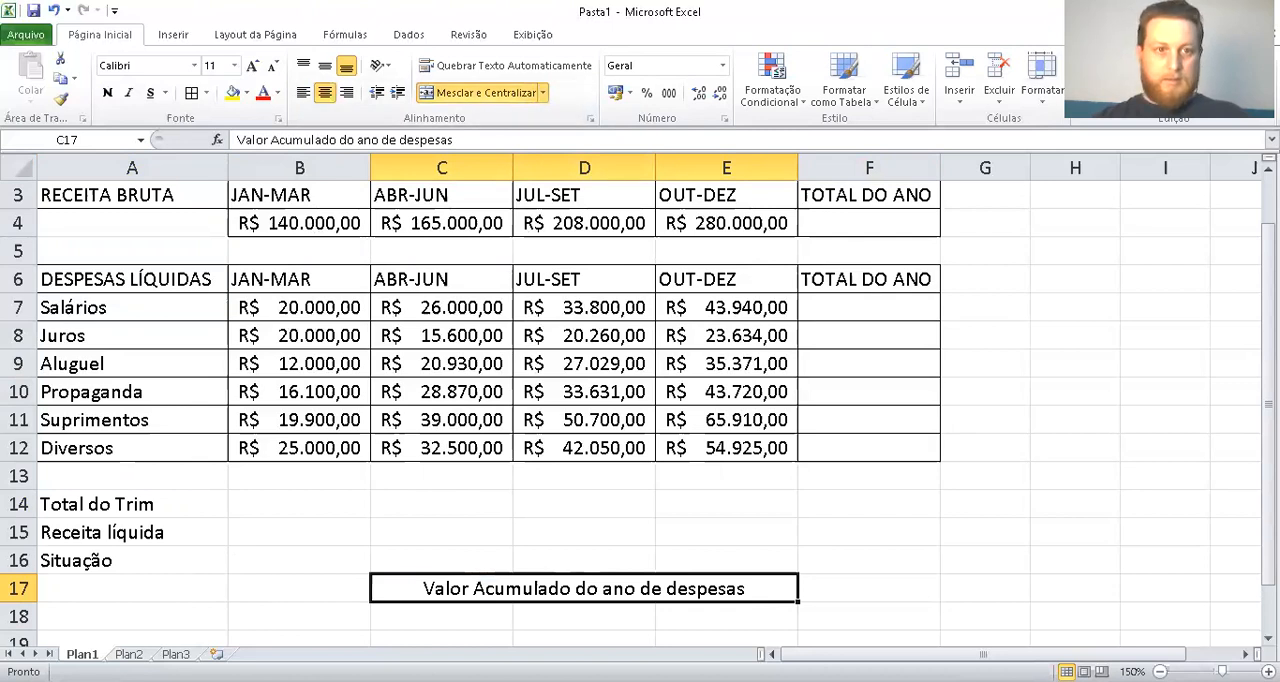
Apply all borders to the merged accumulated expenses label and its value cell in C17:F17
{"action": "key", "text": "Right"}
{"action": "key", "text": "shift+Left"}
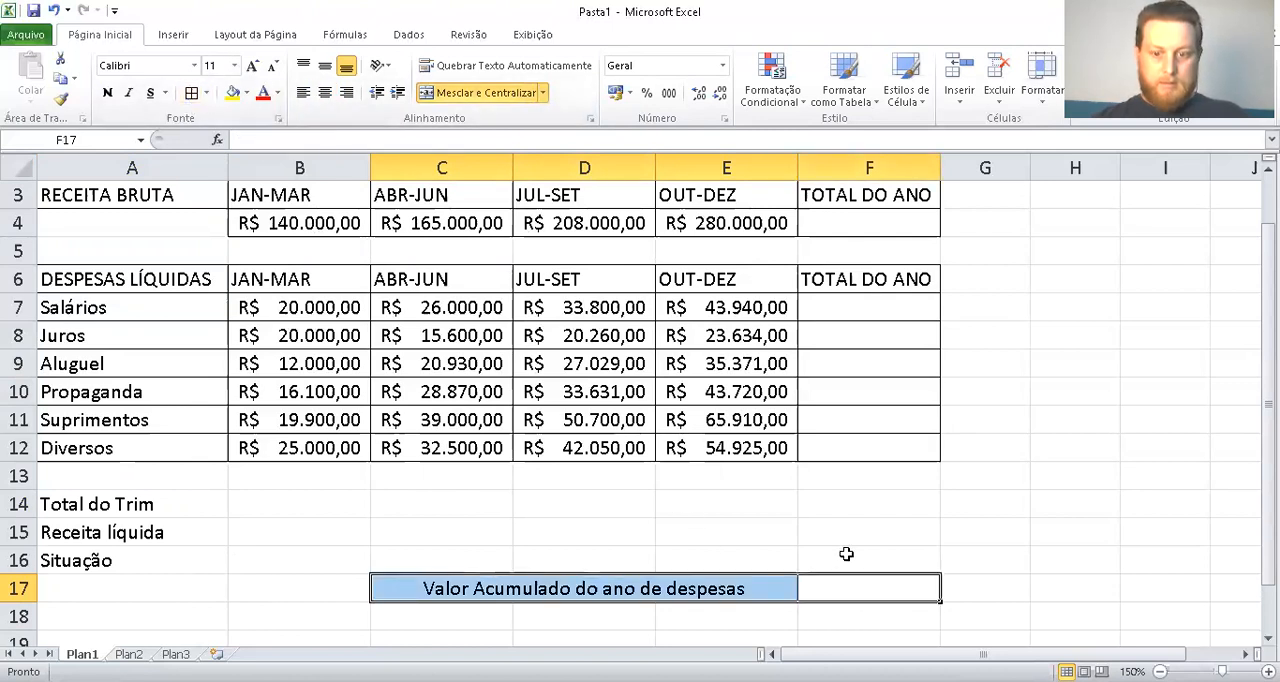
{"action": "left_click", "coordinate": [846, 554]}
Apply all borders to the quarterly summary table in A14:E16
{"action": "left_click_drag", "start_coordinate": [750, 553], "coordinate": [77, 503]}
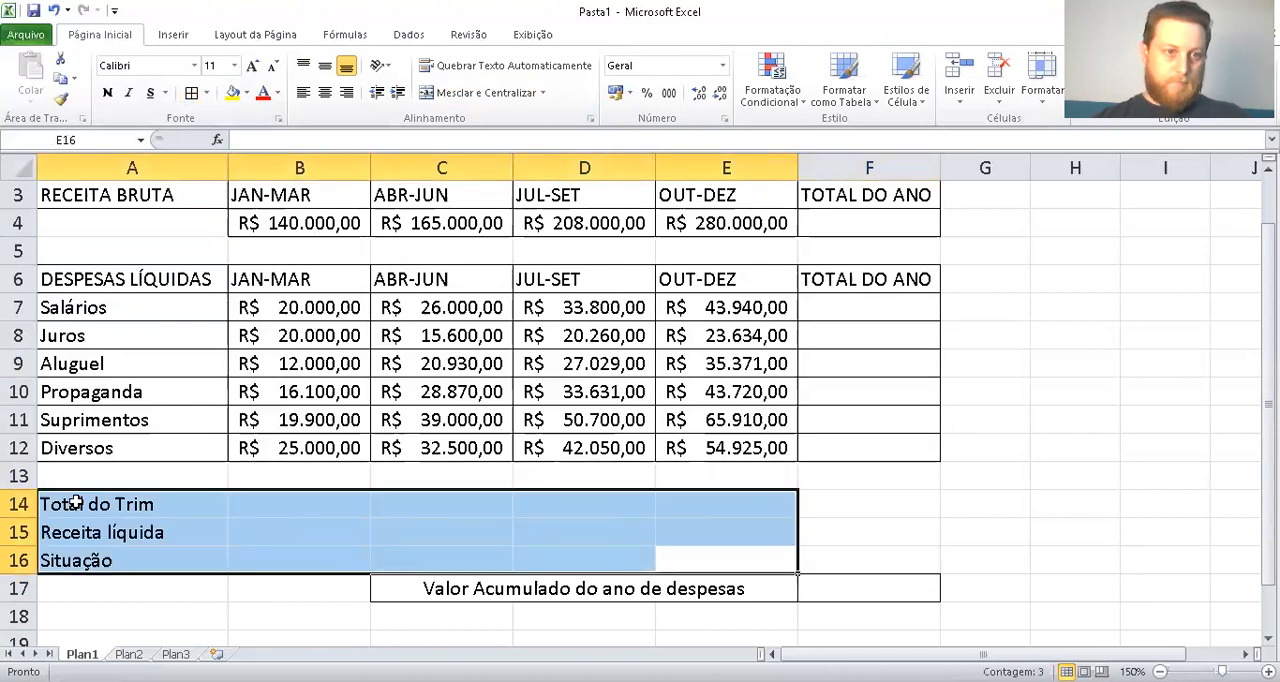
{"action": "left_click", "coordinate": [189, 94]}
{"action": "left_click", "coordinate": [304, 598]}
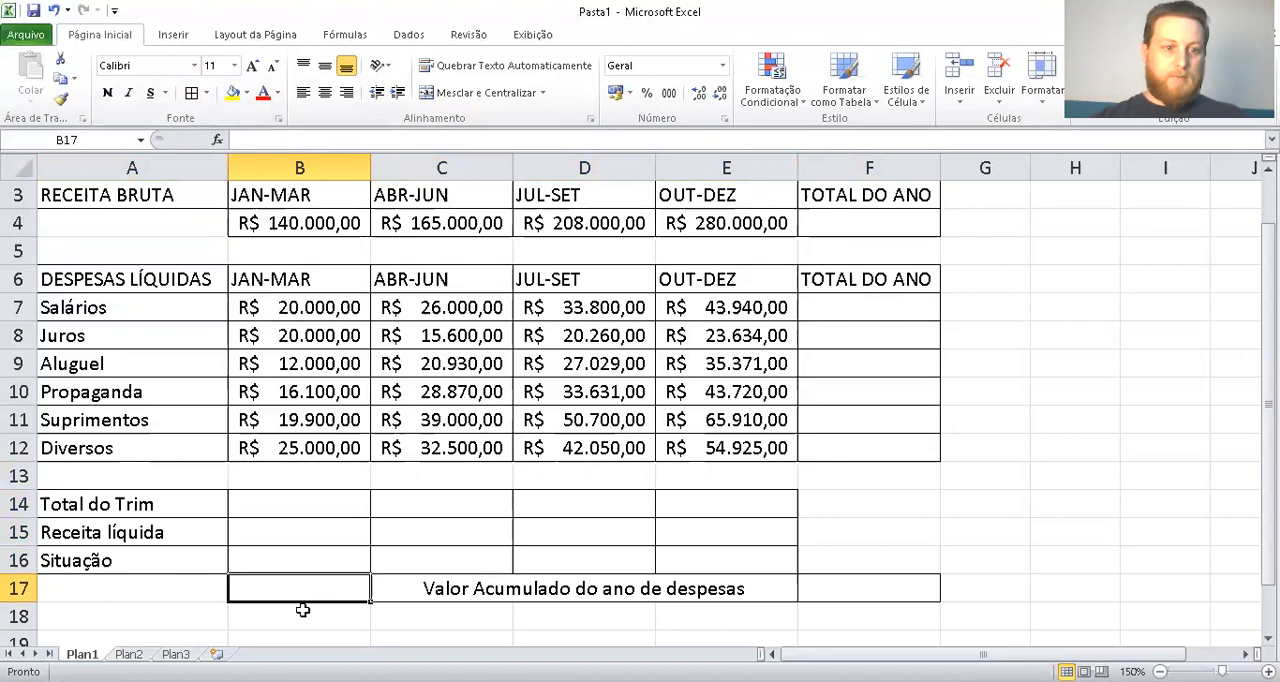
Fill the merged label in C17:E17 and the row labels in A14:A16 with yellow
{"action": "left_click", "coordinate": [512, 596]}
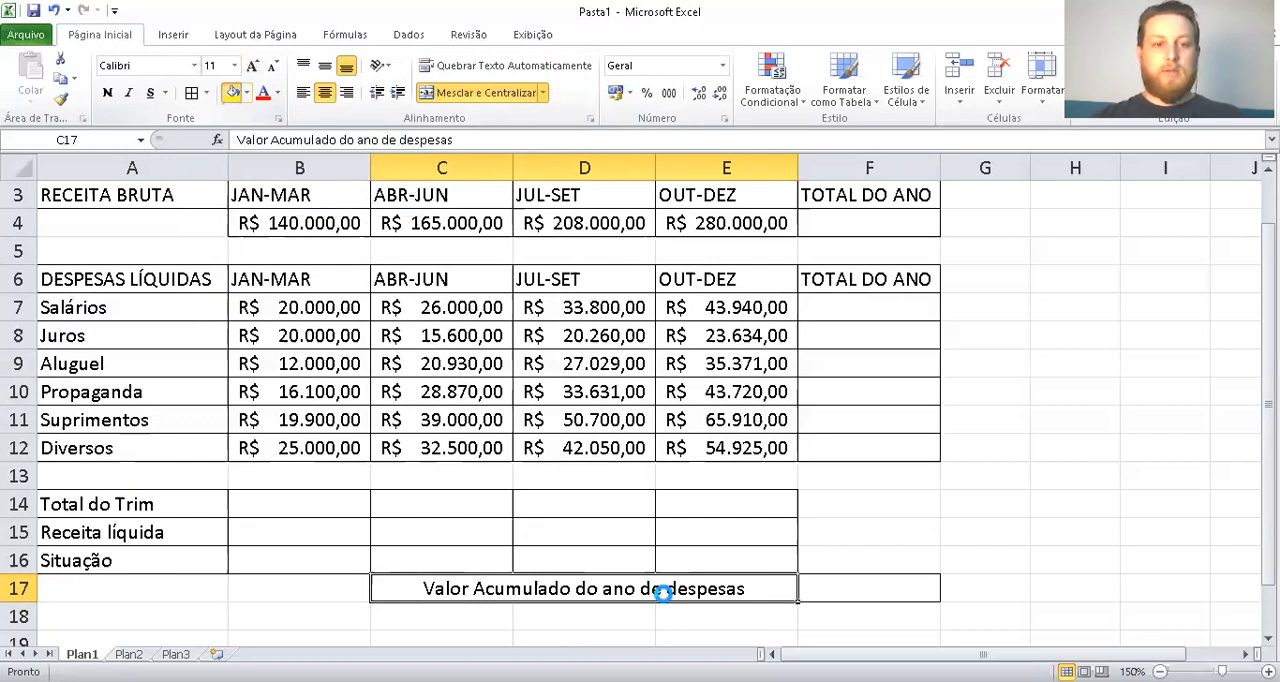
{"action": "left_click_drag", "start_coordinate": [97, 557], "coordinate": [109, 500]}
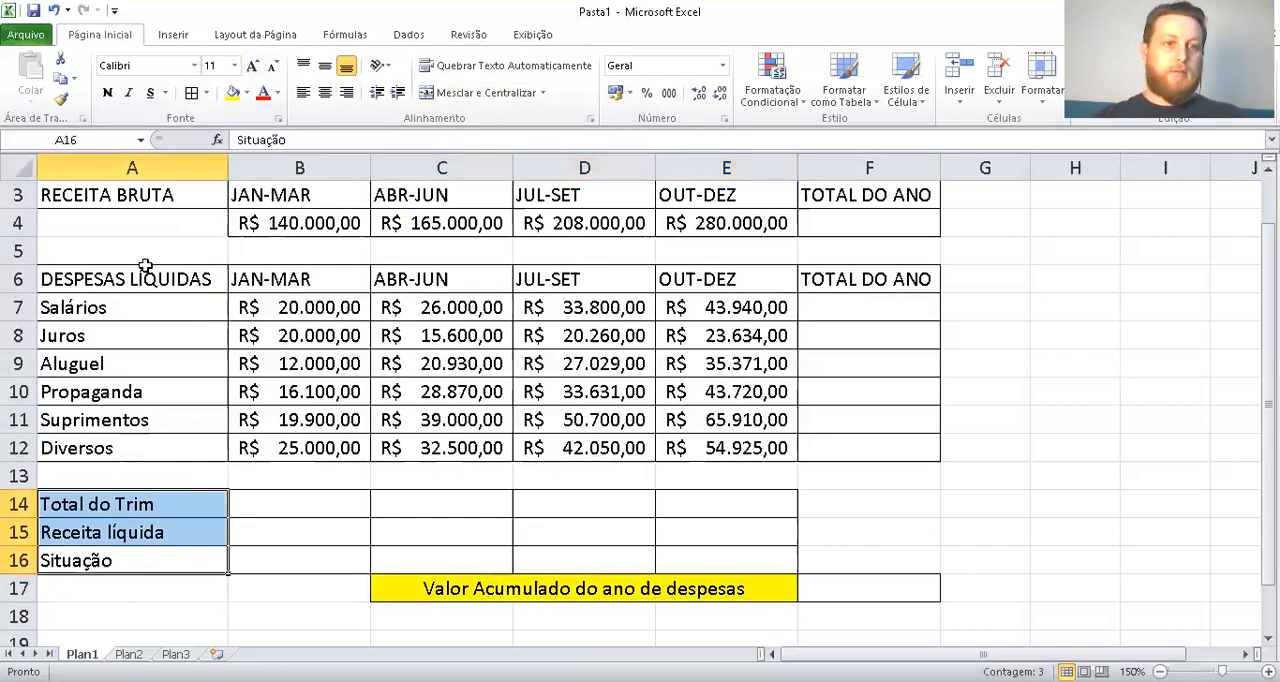
{"action": "left_click", "coordinate": [232, 92]}
{"action": "left_click", "coordinate": [1026, 450]}
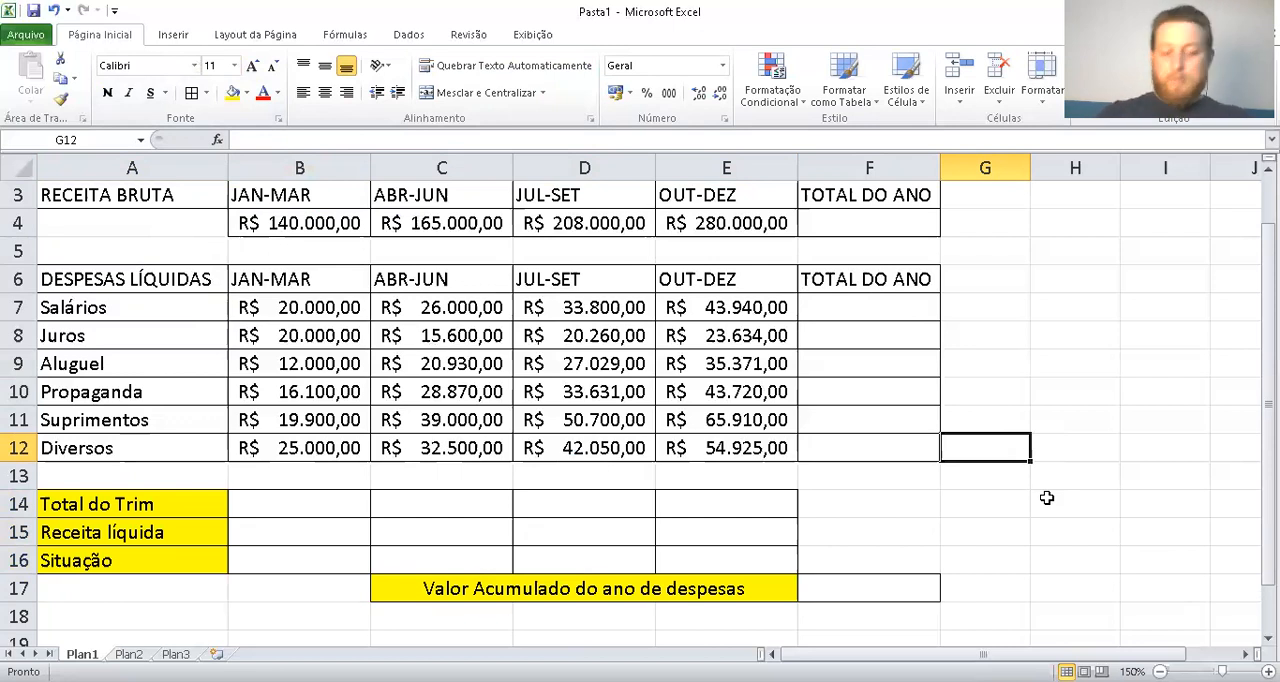
Enter a SOMA formula in F4 that totals the quarterly gross revenue in B4:E4
{"action": "key", "text": "Up"}
{"action": "key", "text": "Up"}
{"action": "key", "text": "Up"}
{"action": "key", "text": "Up"}
{"action": "key", "text": "Up"}
{"action": "key", "text": "Up"}
{"action": "key", "text": "Left"}
{"action": "key", "text": "Up"}
{"action": "key", "text": "Up"}
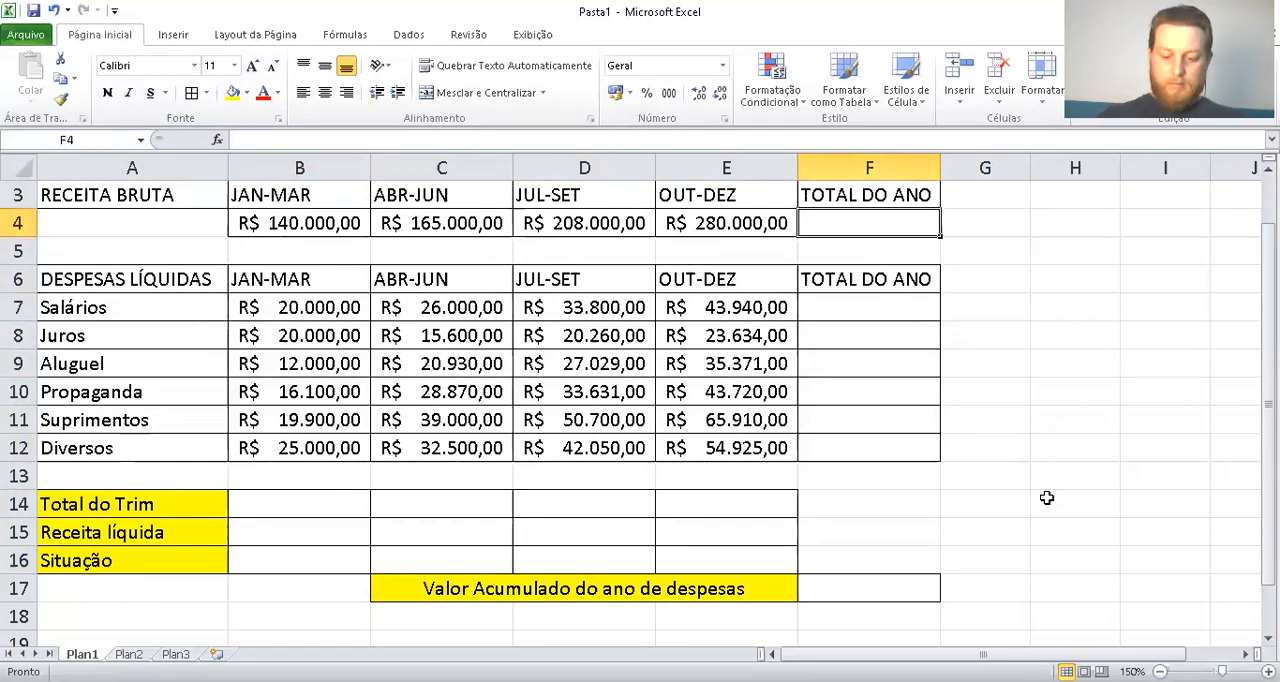
{"action": "type", "text": "="}
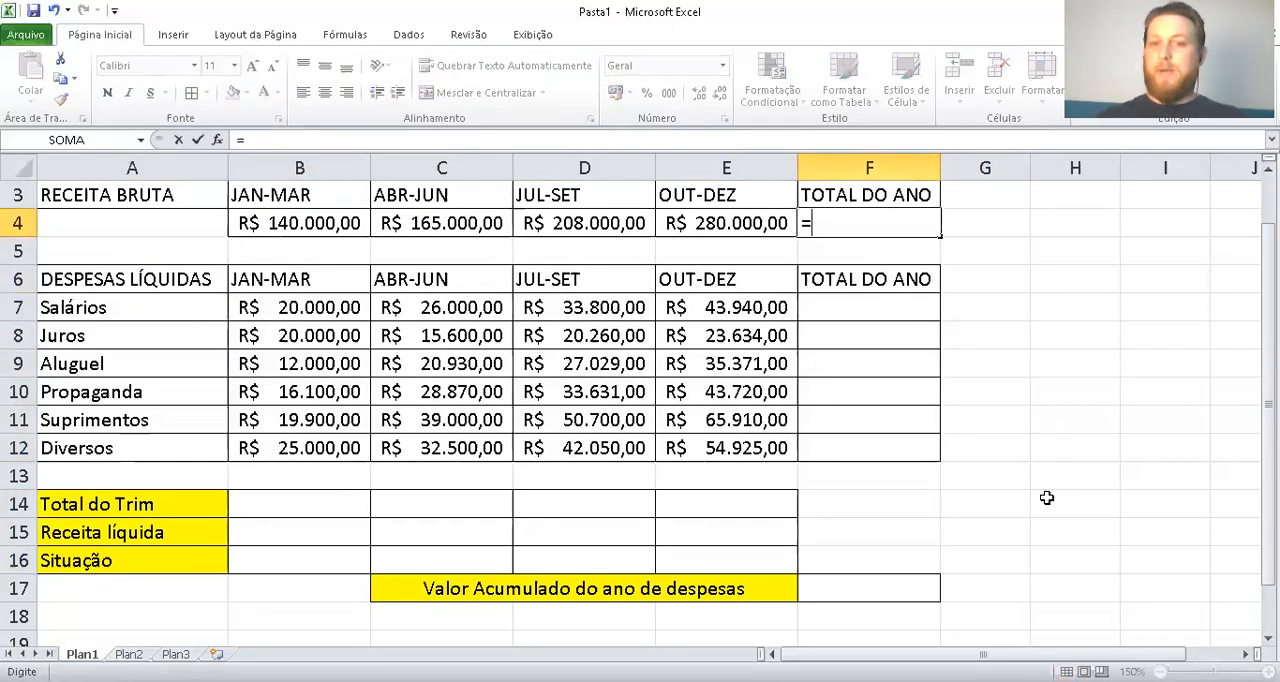
{"action": "type", "text": "s"}
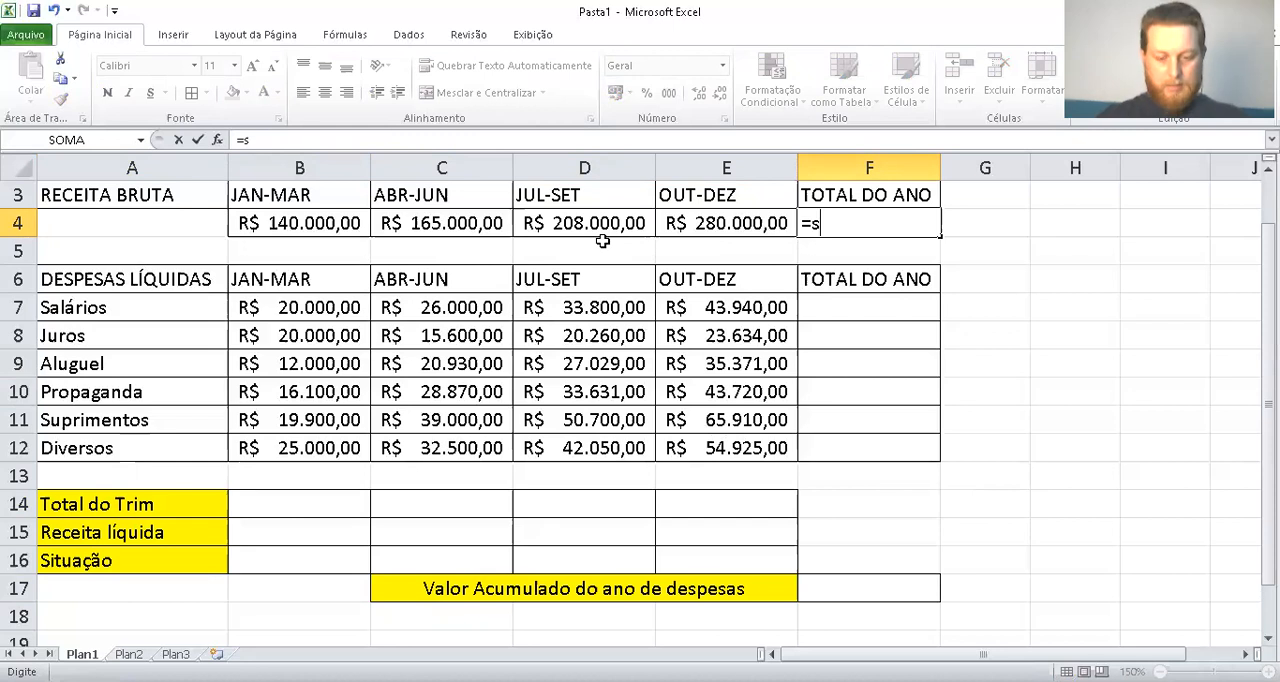
{"action": "type", "text": "o,a("}
{"action": "key", "text": "BackSpace"}
{"action": "key", "text": "BackSpace"}
{"action": "key", "text": "BackSpace"}
{"action": "type", "text": "ma("}
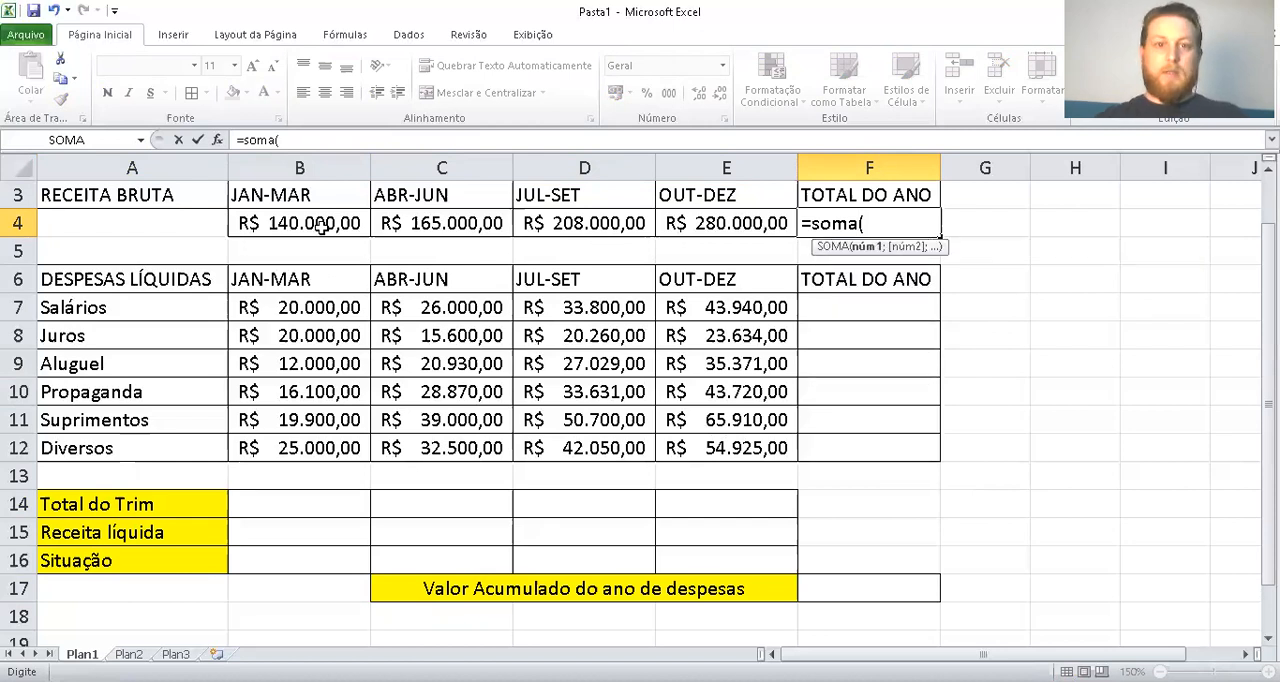
{"action": "left_click_drag", "start_coordinate": [306, 218], "coordinate": [710, 222]}
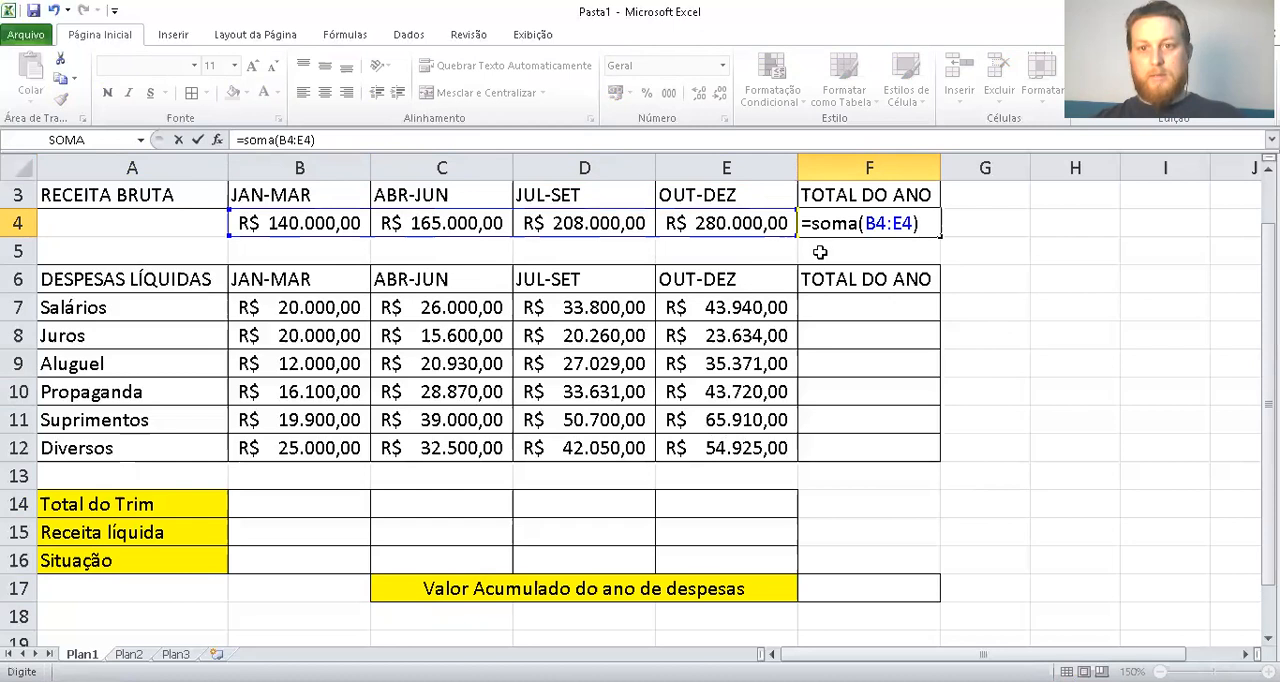
{"action": "type", "text": ")"}
{"action": "key", "text": "Return"}
Enter the Salários year total in F7 by adding the quarter cells individually, as =B7+C7+D7+E7
{"action": "left_click", "coordinate": [890, 305]}
{"action": "type", "text": "="}
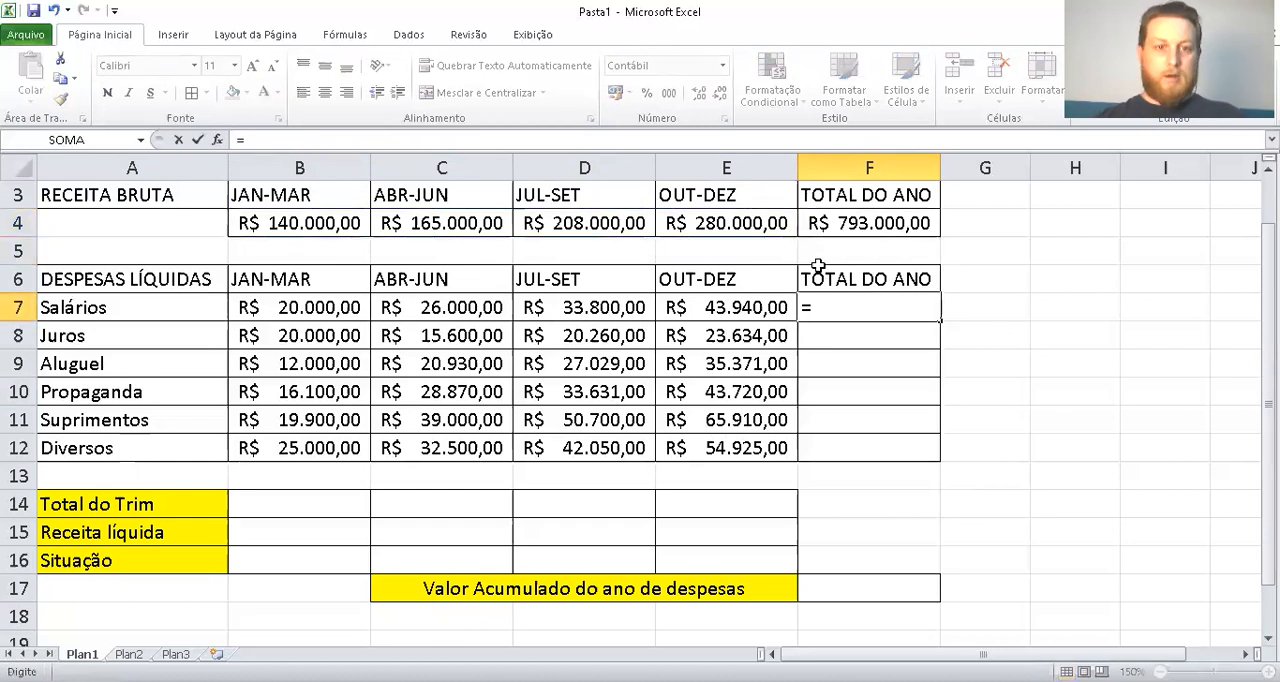
{"action": "left_click", "coordinate": [268, 303]}
{"action": "key", "text": "Up"}
{"action": "type", "text": "+"}
{"action": "key", "text": "BackSpace"}
{"action": "key", "text": "BackSpace"}
{"action": "key", "text": "BackSpace"}
{"action": "left_click", "coordinate": [302, 313]}
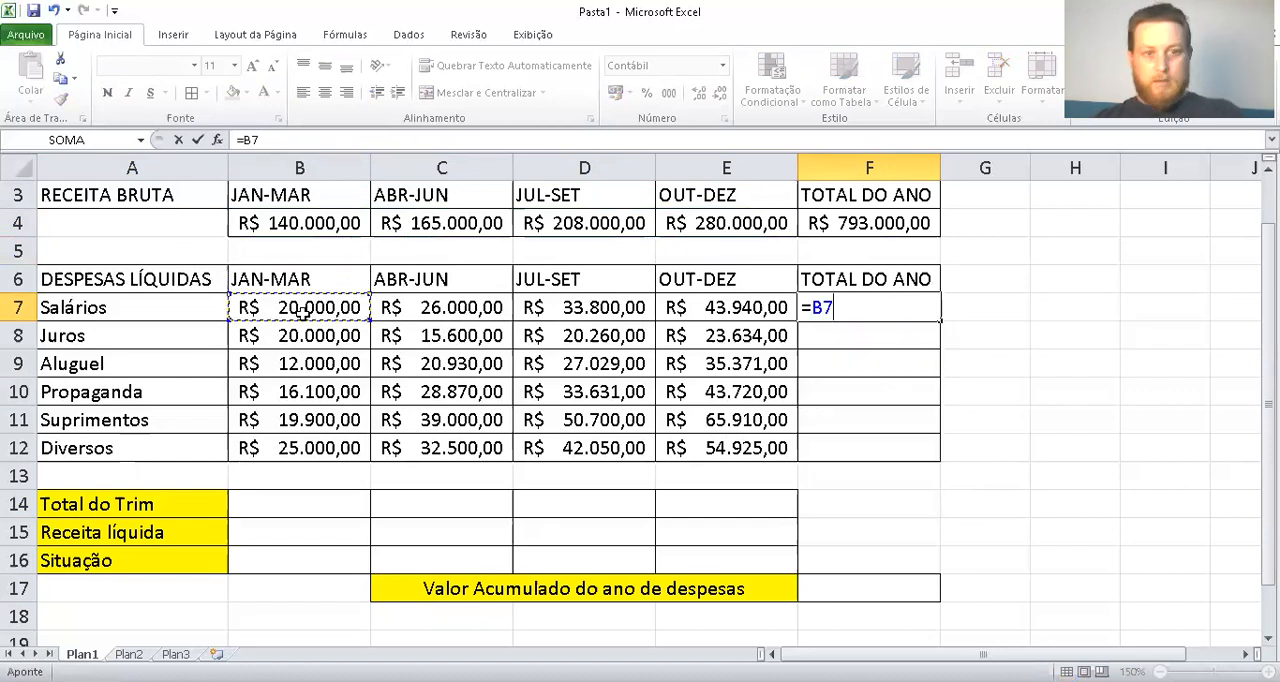
{"action": "type", "text": "+"}
{"action": "left_click", "coordinate": [430, 310]}
{"action": "type", "text": "+"}
{"action": "left_click", "coordinate": [600, 310]}
{"action": "type", "text": "+"}
{"action": "left_click", "coordinate": [683, 304]}
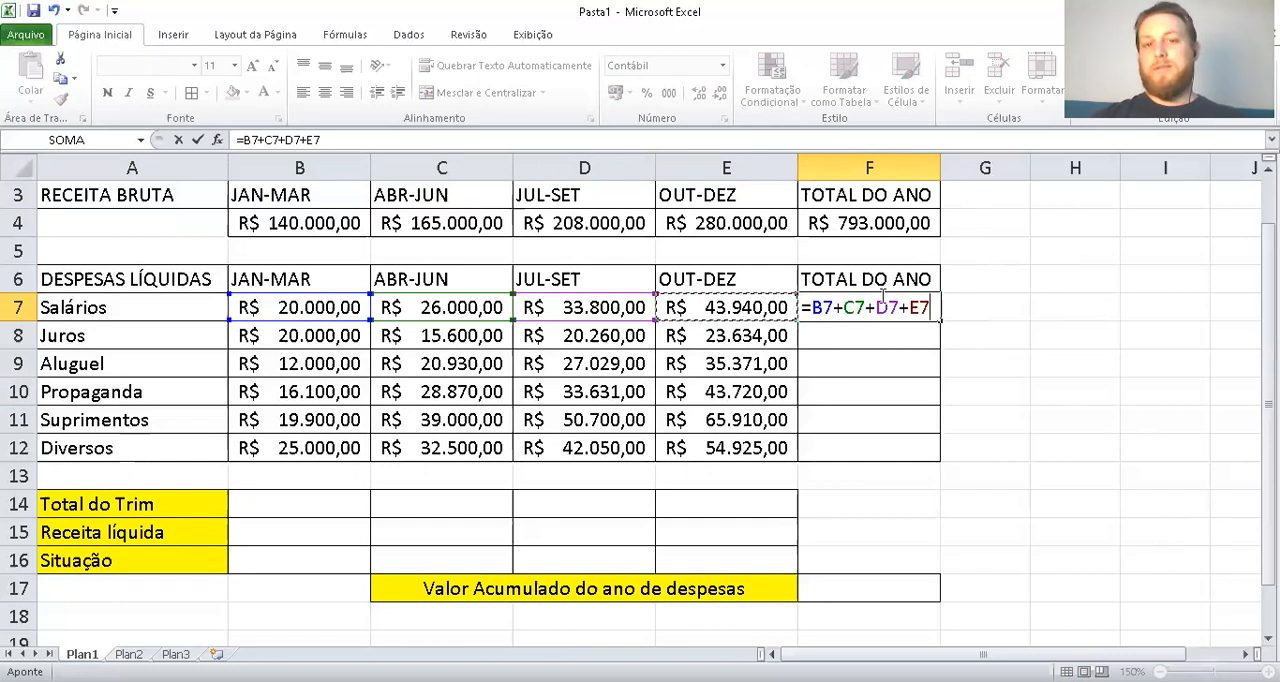
{"action": "key", "text": "Return"}
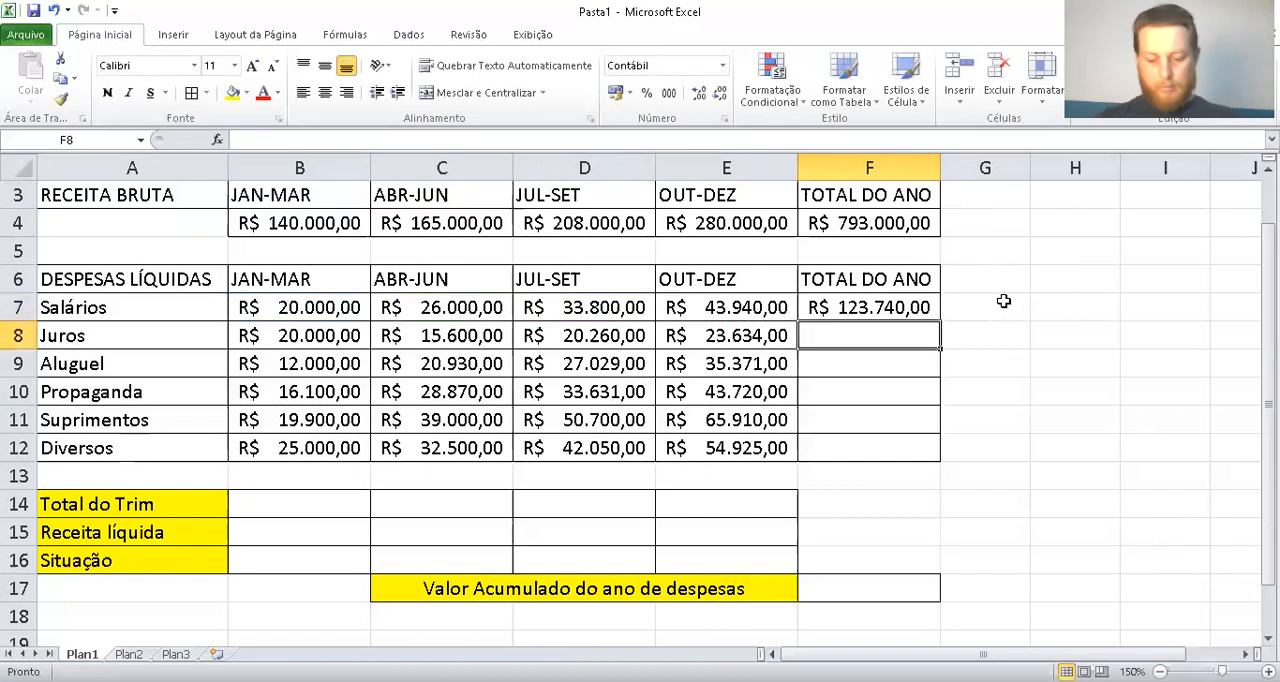
Enter SOMA formulas for the year totals of Juros in F8 (B8:E8) and Aluguel in F9 (B9:E9)
{"action": "type", "text": "=soma("}
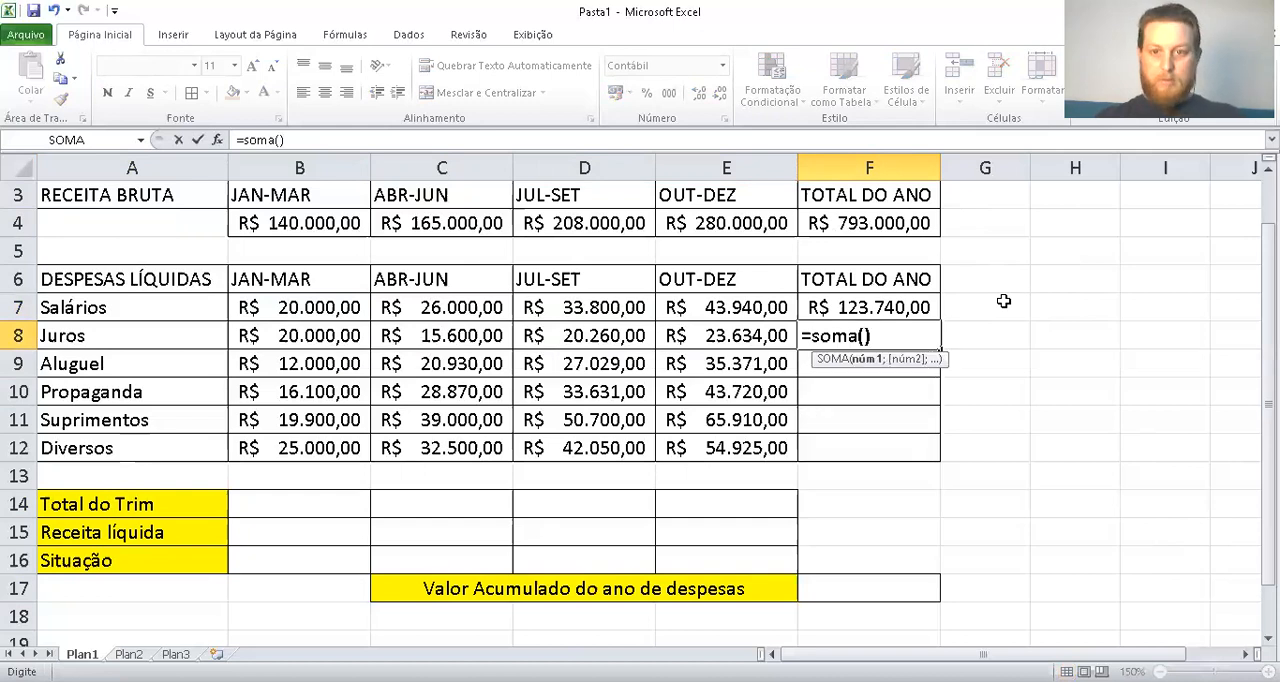
{"action": "left_click_drag", "start_coordinate": [285, 336], "coordinate": [770, 334]}
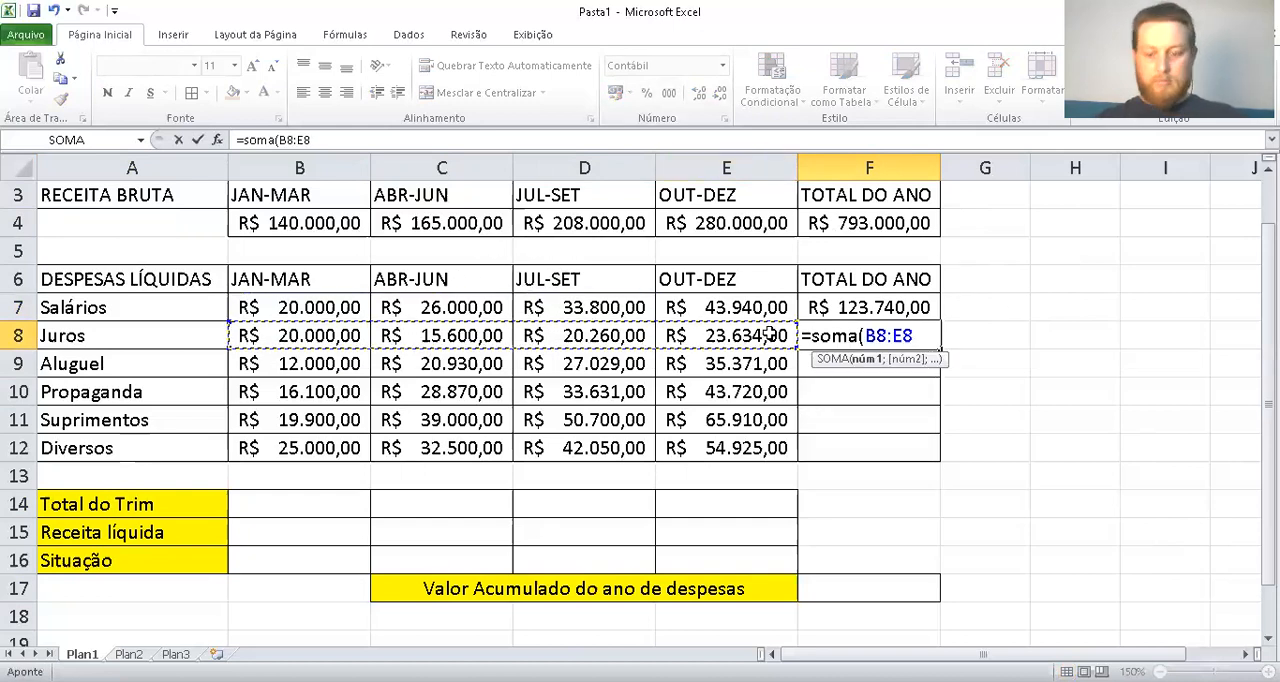
{"action": "key", "text": "Return"}
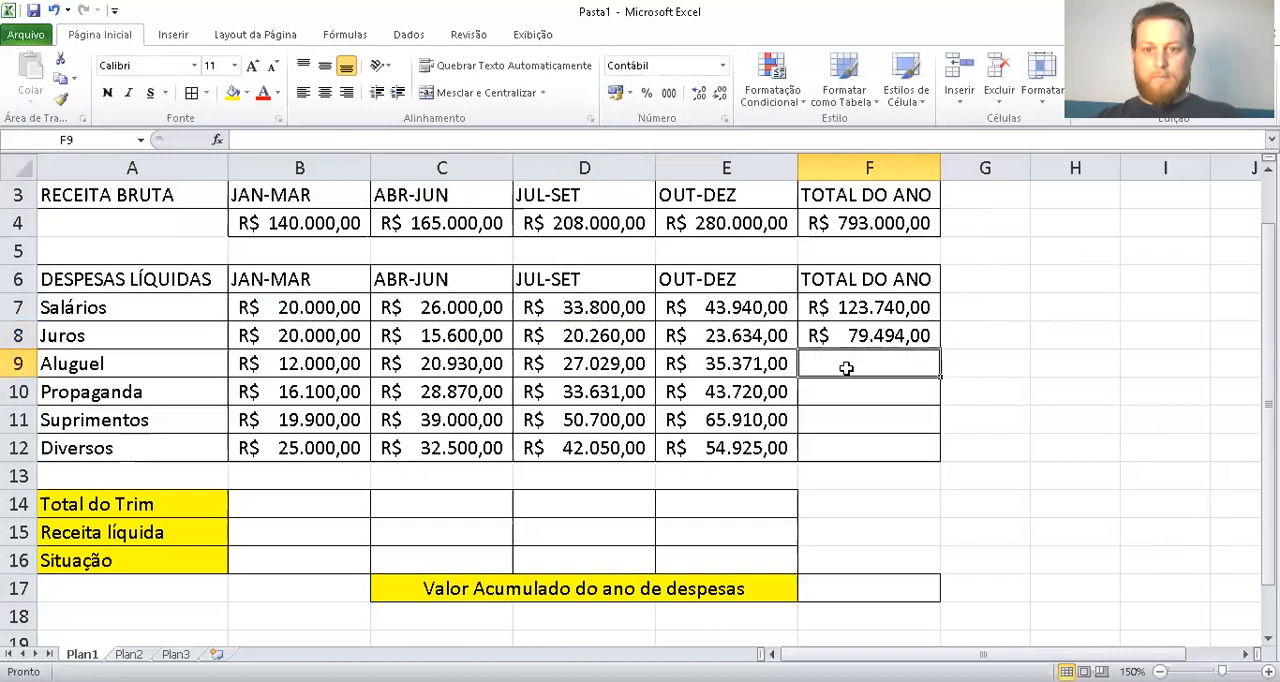
{"action": "type", "text": "=soma("}
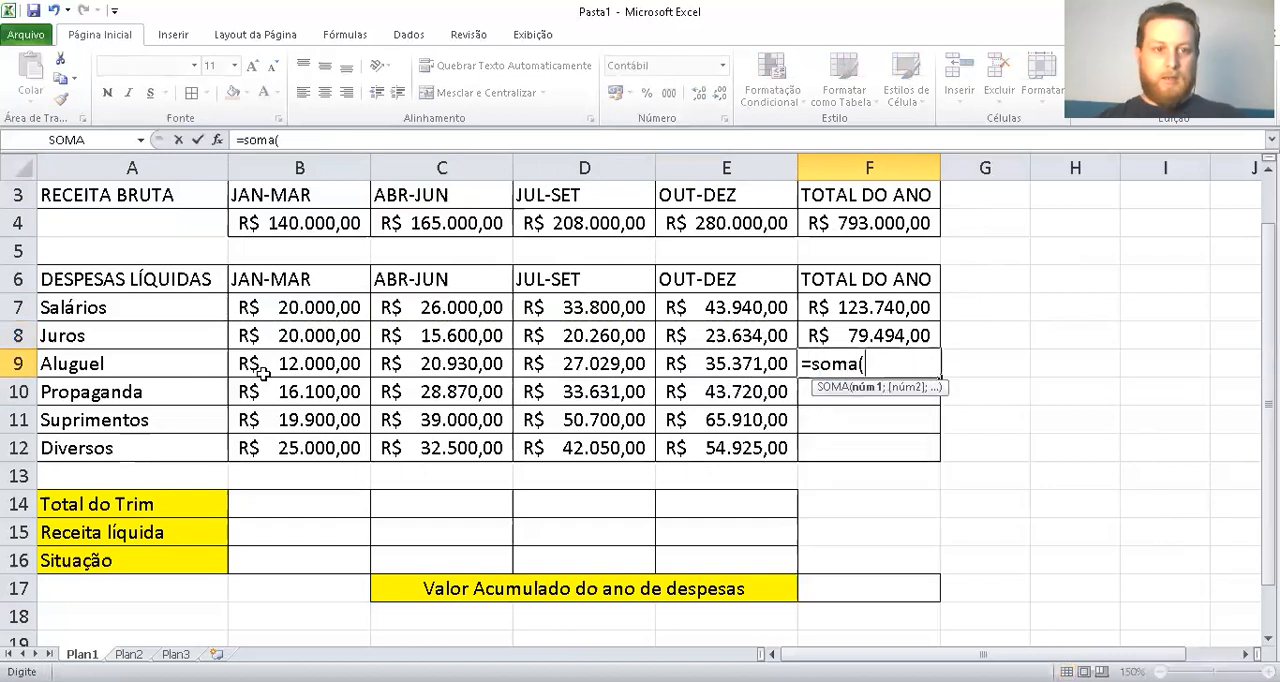
{"action": "left_click_drag", "start_coordinate": [262, 372], "coordinate": [680, 364]}
{"action": "key", "text": "Return"}
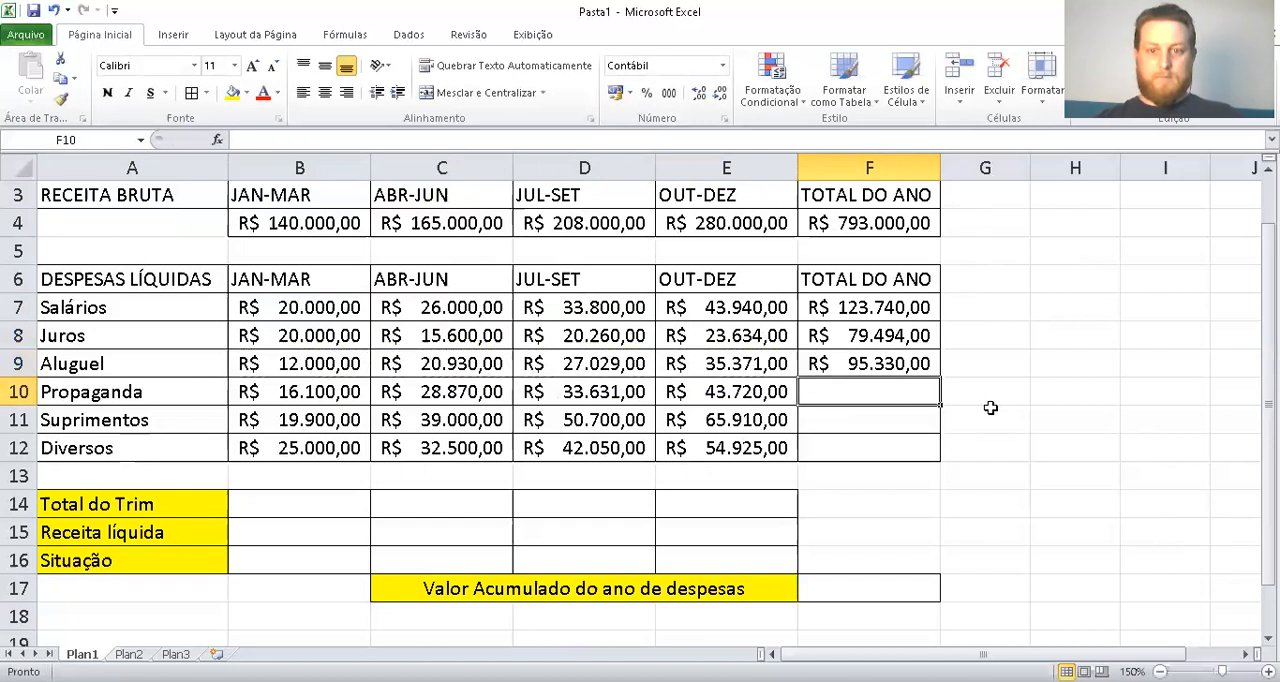
Enter a SOMA formula in F10 that totals only the Propaganda quarters in B10:E10
{"action": "type", "text": "=soma("}
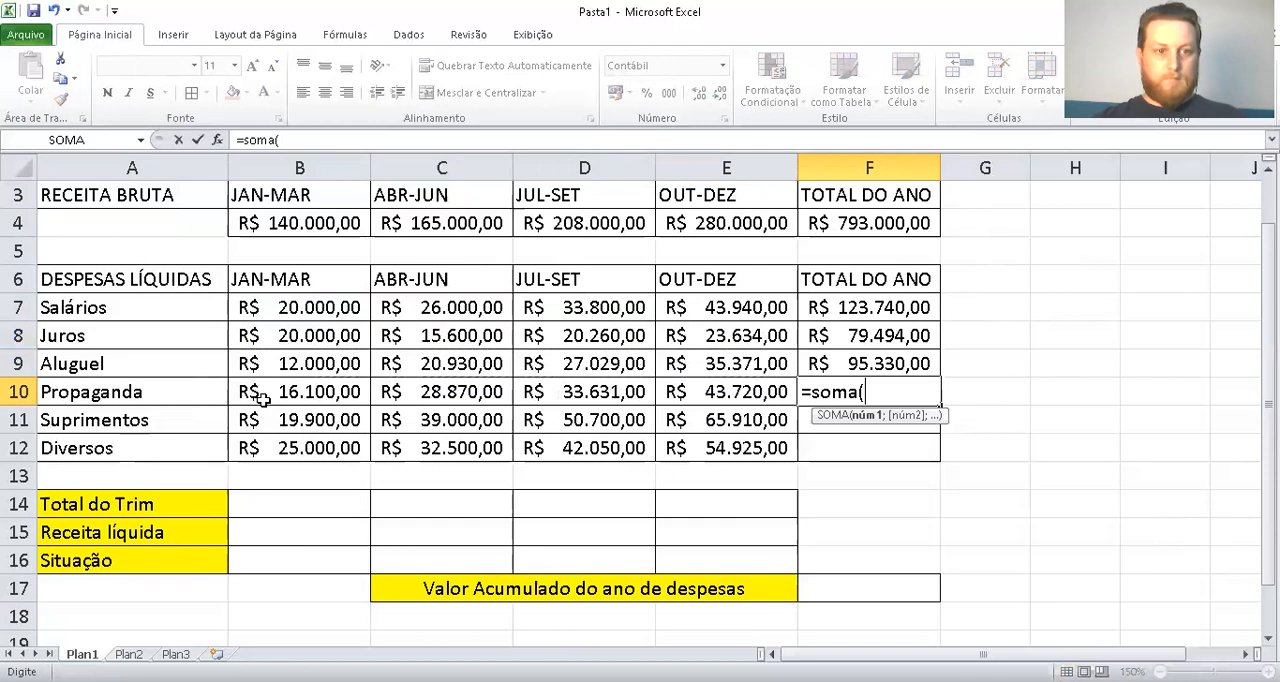
{"action": "left_click_drag", "start_coordinate": [250, 392], "coordinate": [768, 408]}
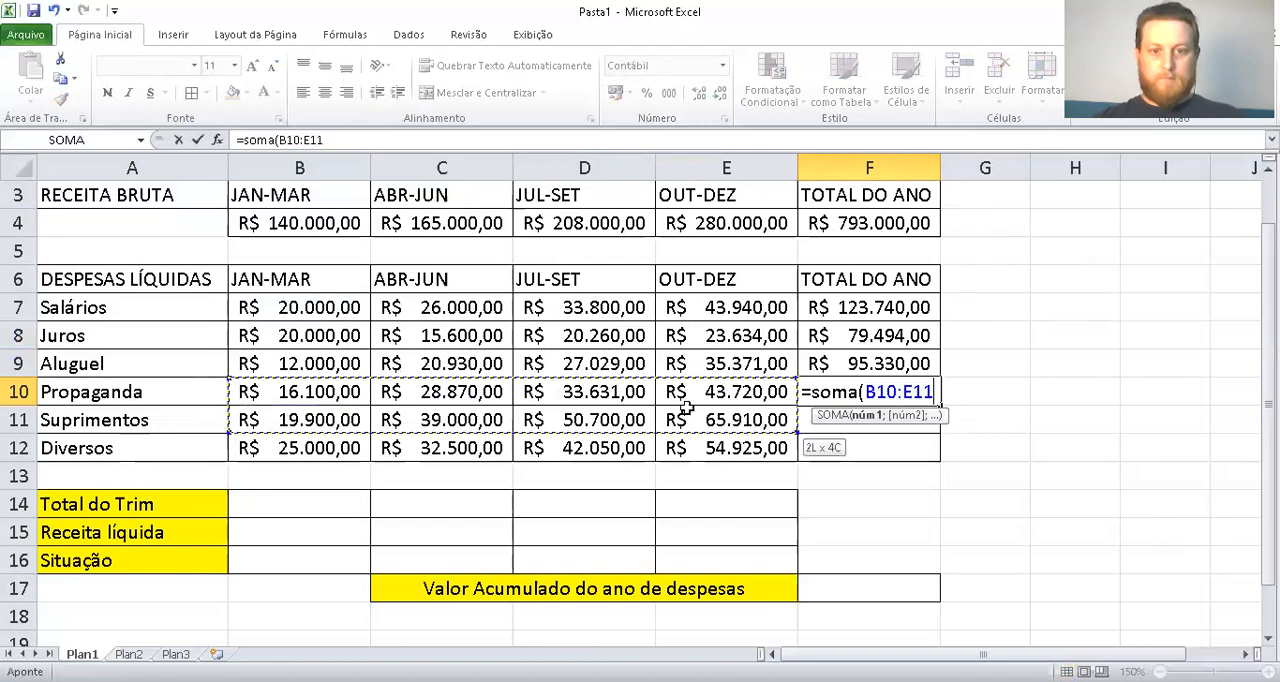
{"action": "left_click", "coordinate": [773, 412]}
{"action": "left_click", "coordinate": [772, 396]}
{"action": "left_click_drag", "start_coordinate": [772, 396], "coordinate": [316, 390]}
{"action": "key", "text": "Return"}
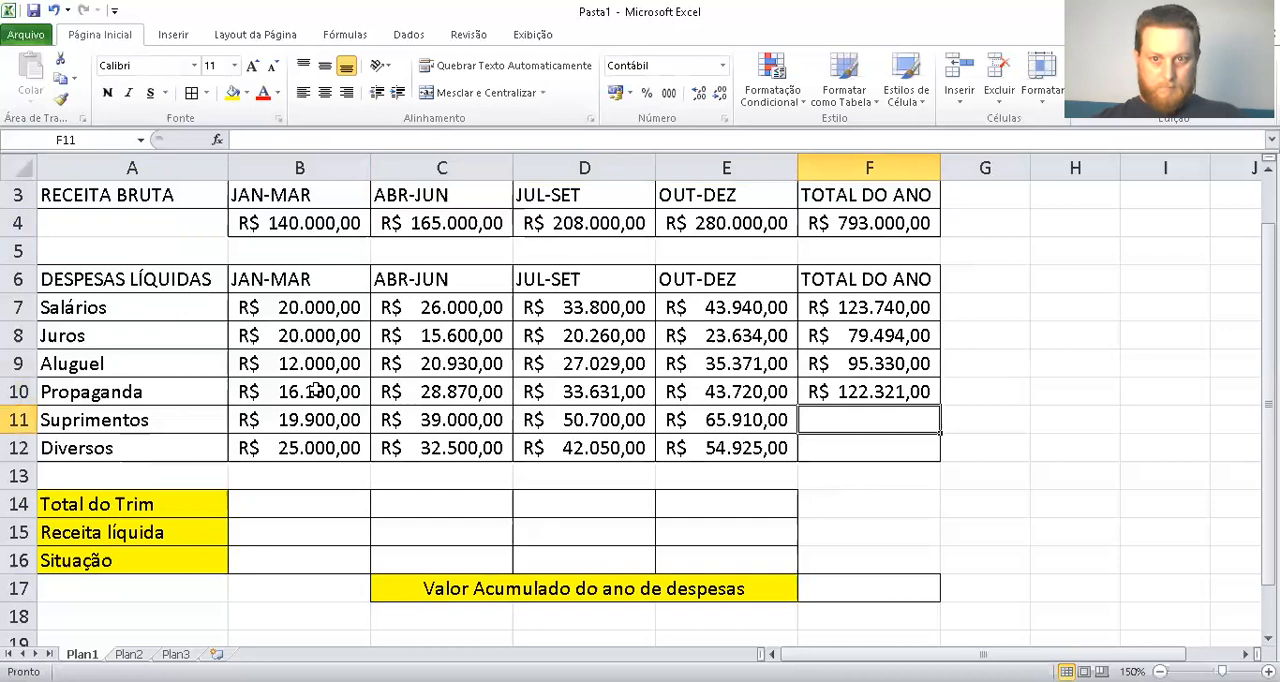
Enter SOMA formulas for the year totals of Suprimentos in F11 (B11:E11) and Diversos in F12 (B12:E12)
{"action": "type", "text": "=soma("}
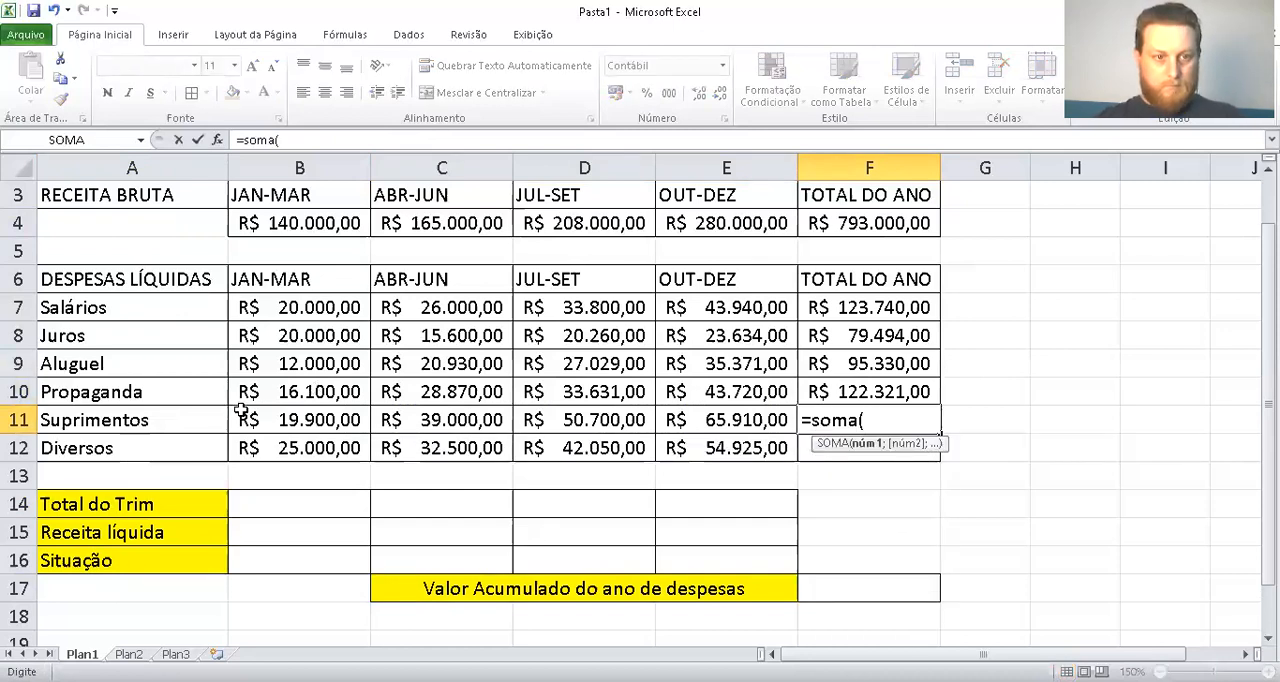
{"action": "left_click_drag", "start_coordinate": [306, 420], "coordinate": [743, 418]}
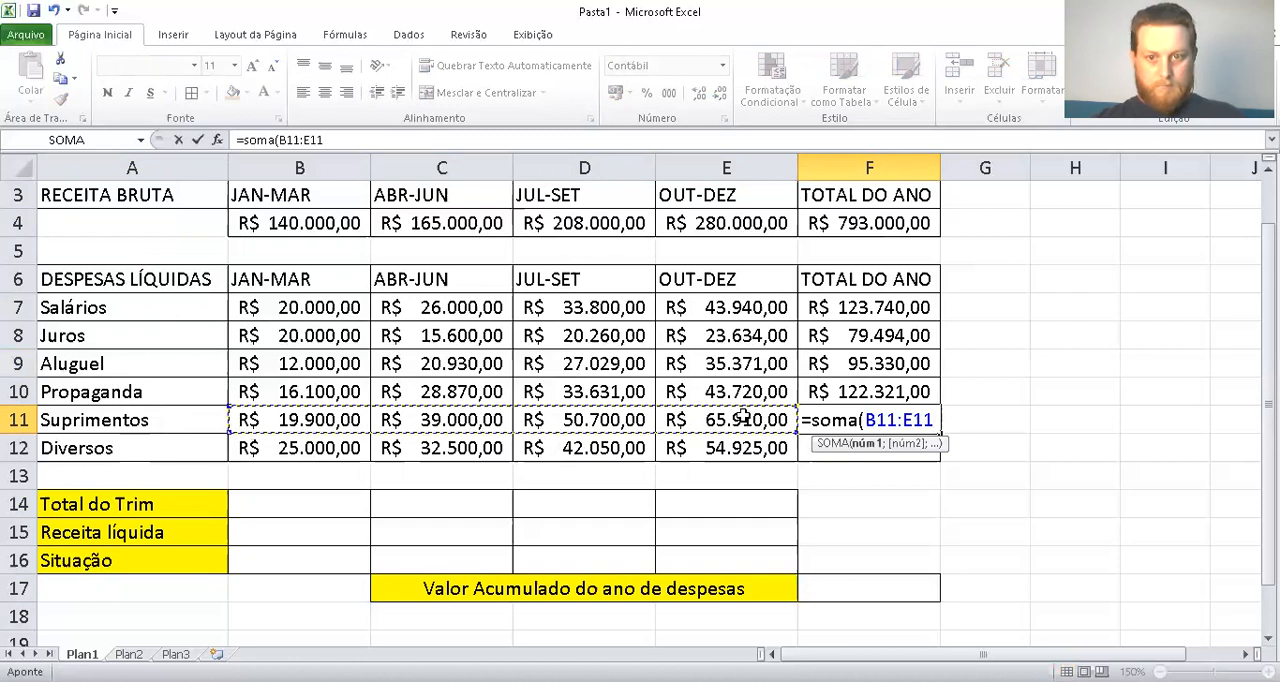
{"action": "key", "text": "Return"}
{"action": "type", "text": "="}
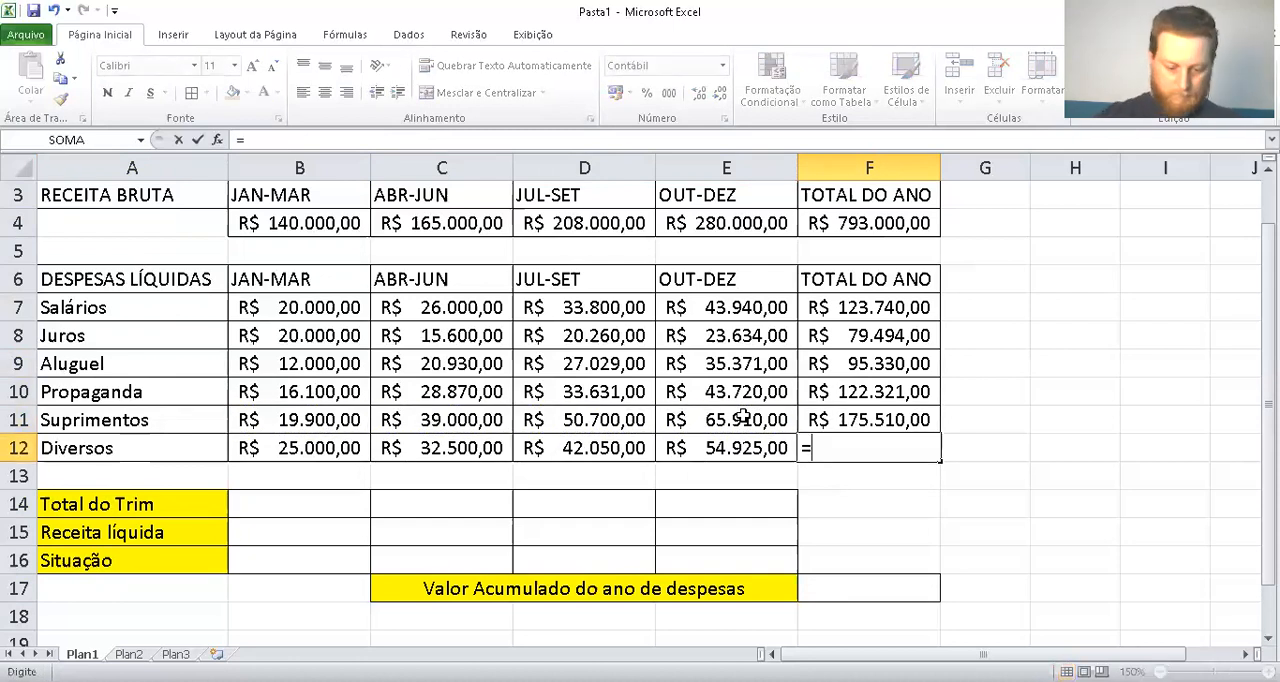
{"action": "type", "text": "soma("}
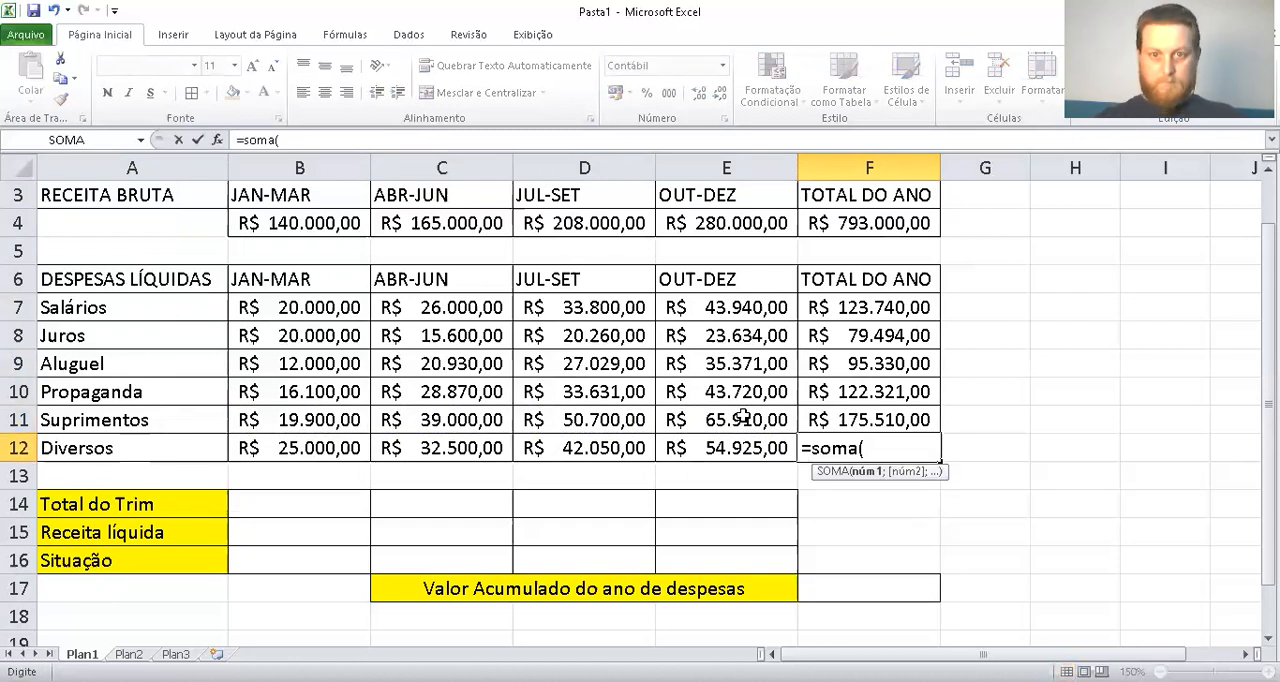
{"action": "left_click_drag", "start_coordinate": [308, 450], "coordinate": [758, 448]}
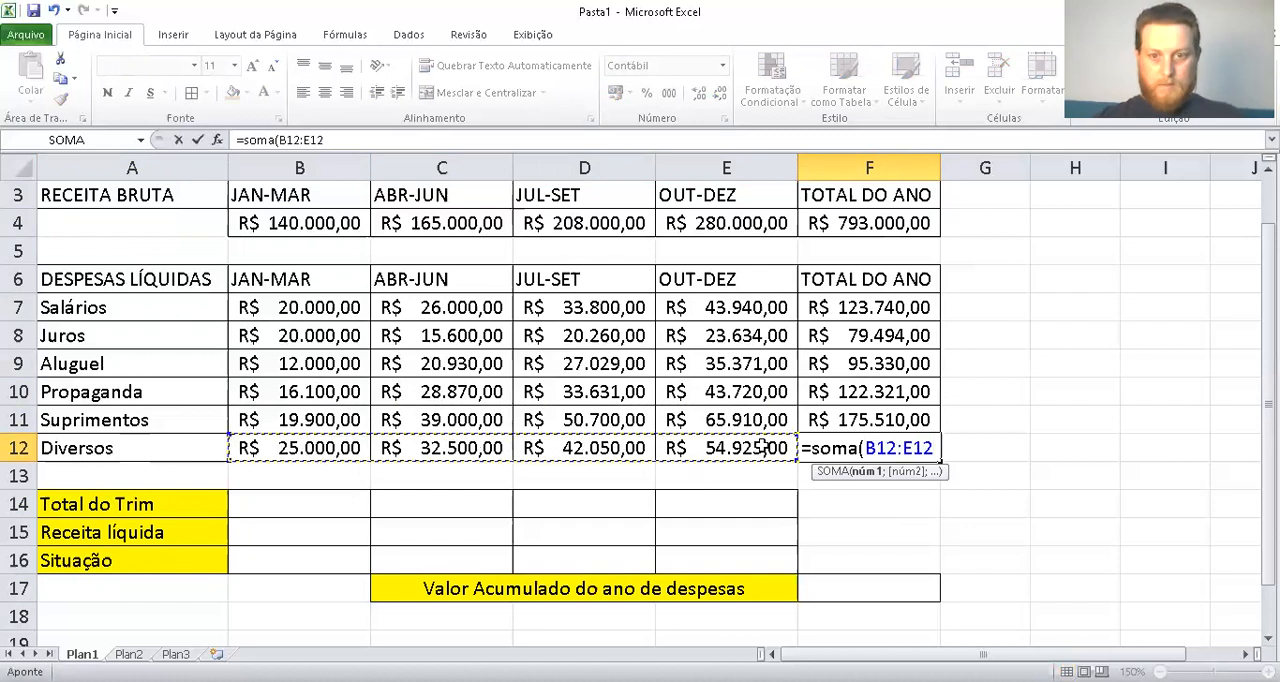
{"action": "key", "text": "Return"}
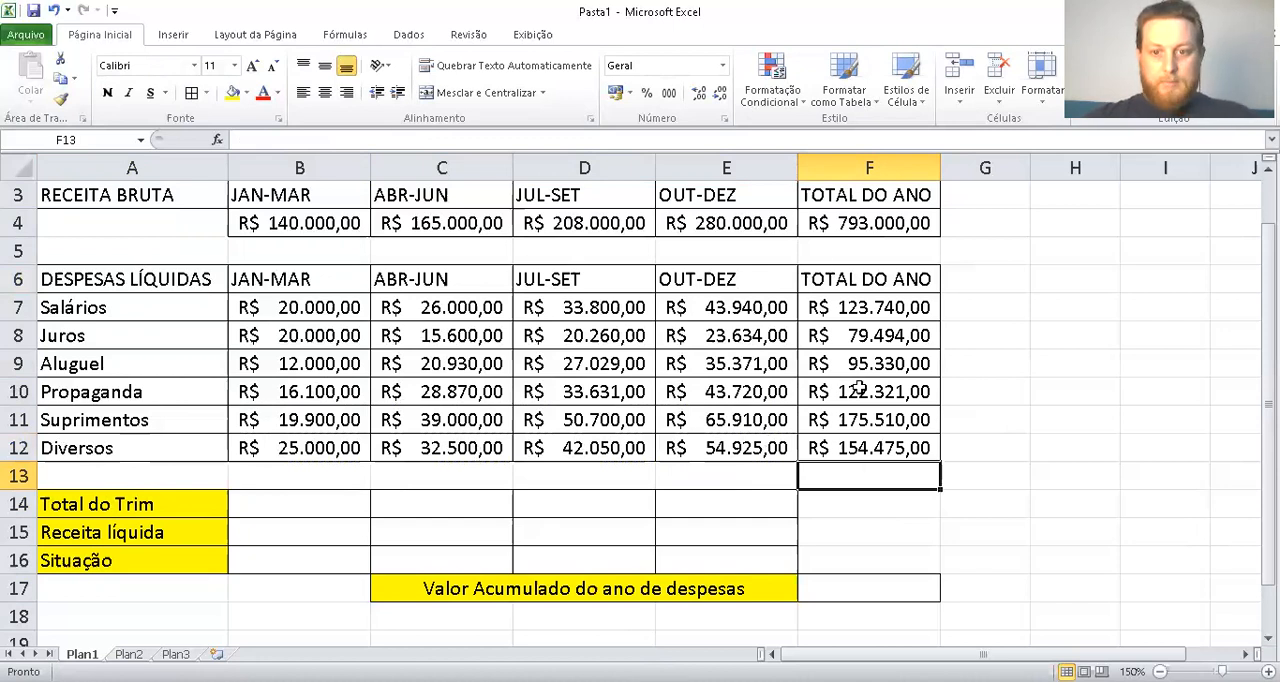
Enter a SOMA formula in F17 for the accumulated yearly expenses, summing F7:F12
{"action": "left_click", "coordinate": [886, 589]}
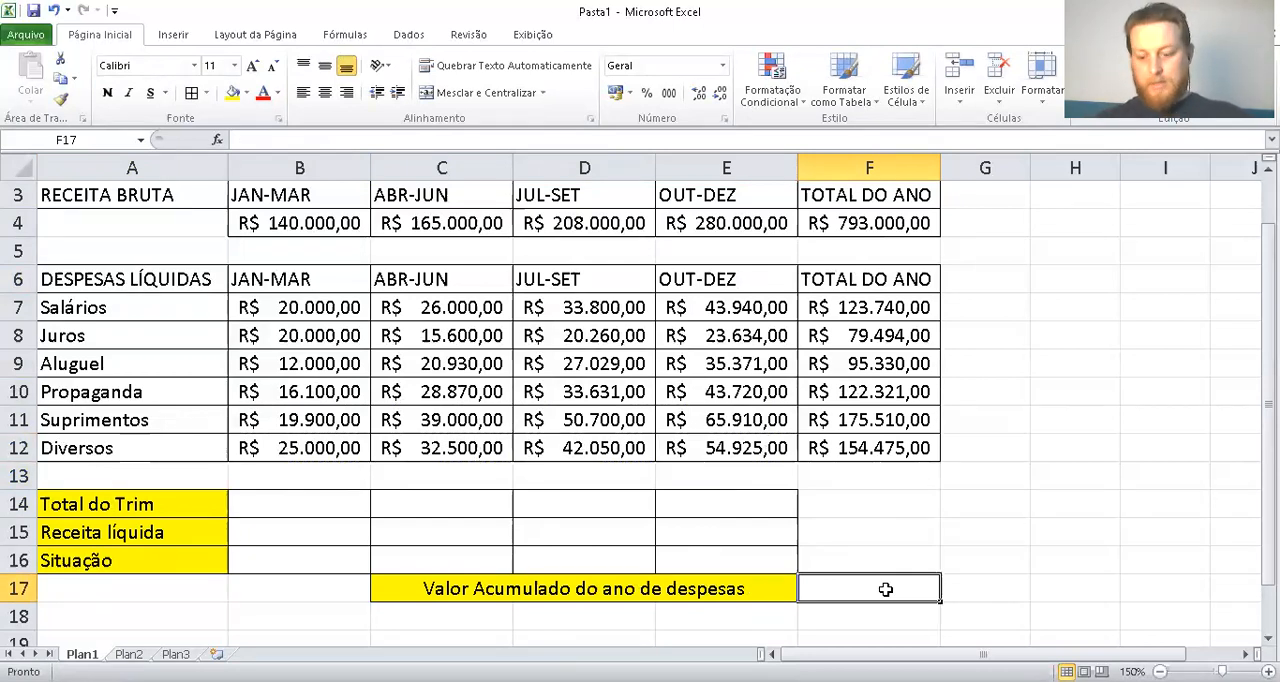
{"action": "type", "text": "=sokma"}
{"action": "key", "text": "BackSpace"}
{"action": "key", "text": "BackSpace"}
{"action": "key", "text": "BackSpace"}
{"action": "type", "text": "ma"}
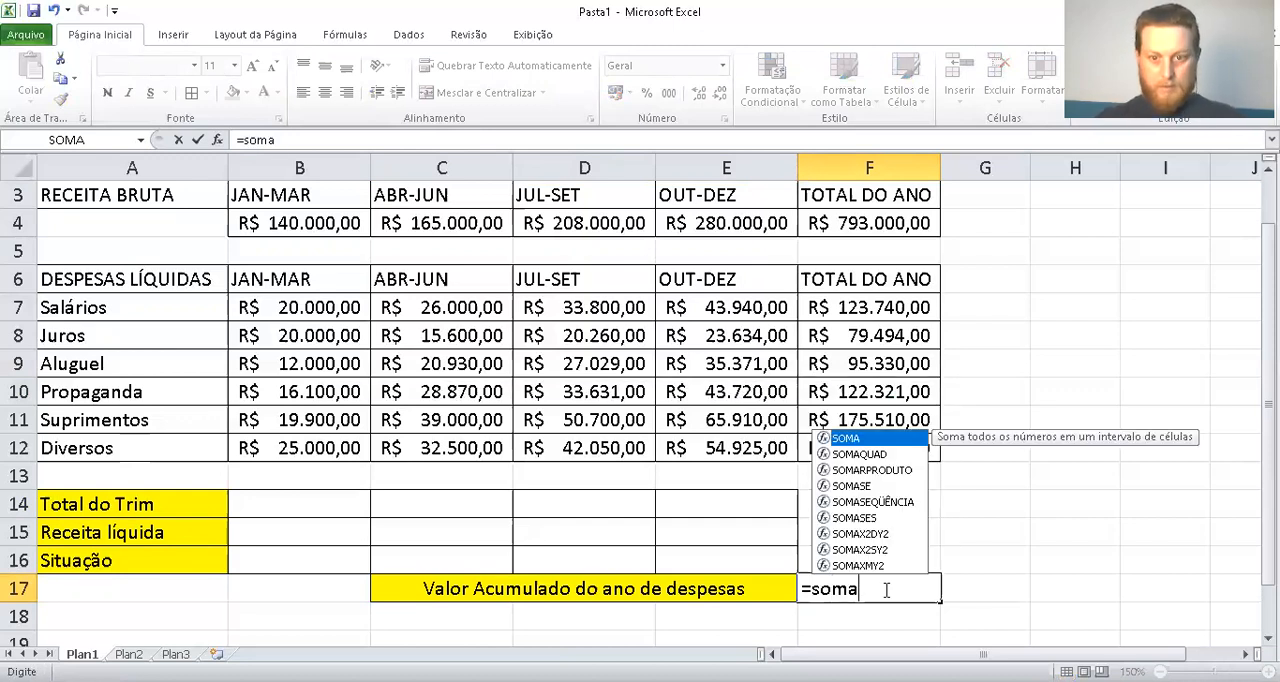
{"action": "type", "text": "("}
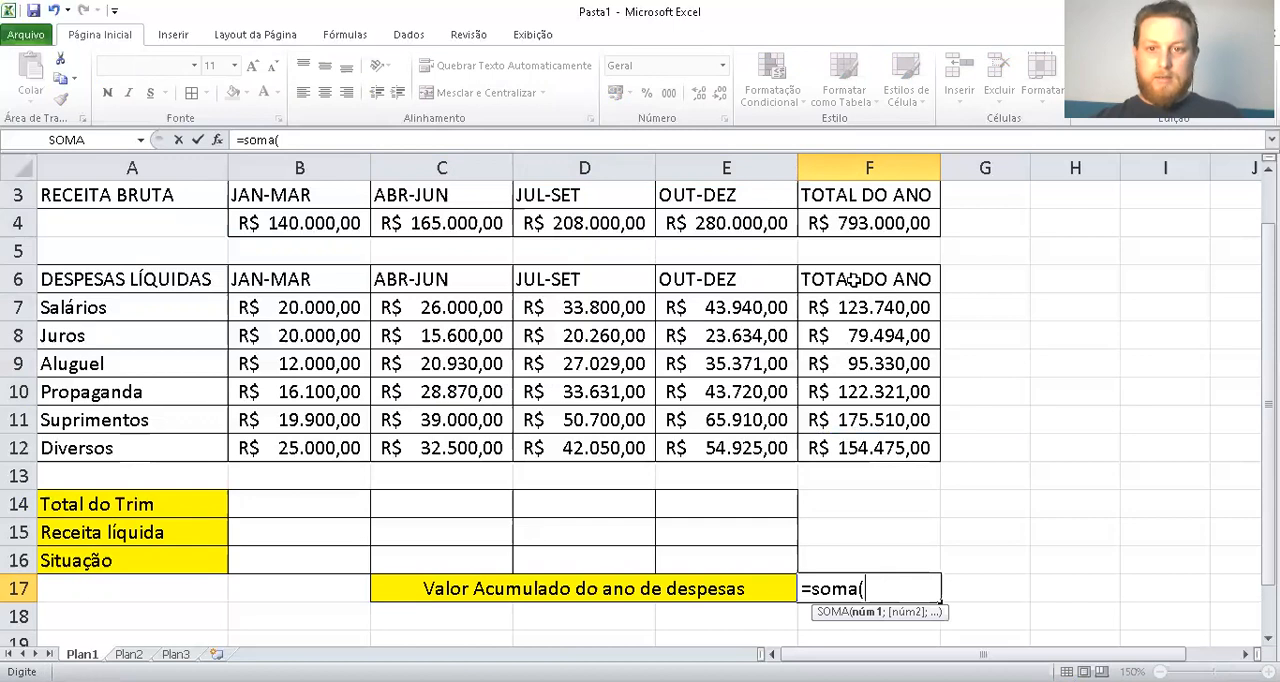
{"action": "left_click_drag", "start_coordinate": [862, 300], "coordinate": [876, 438]}
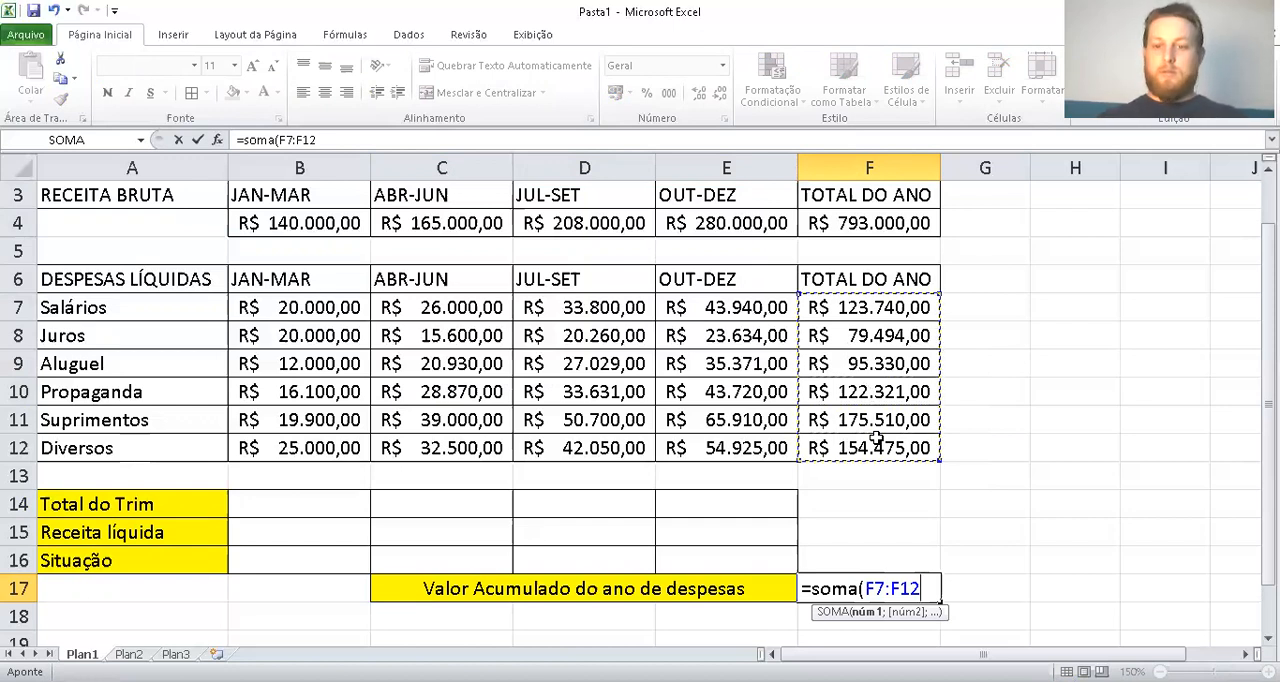
{"action": "key", "text": "Return"}
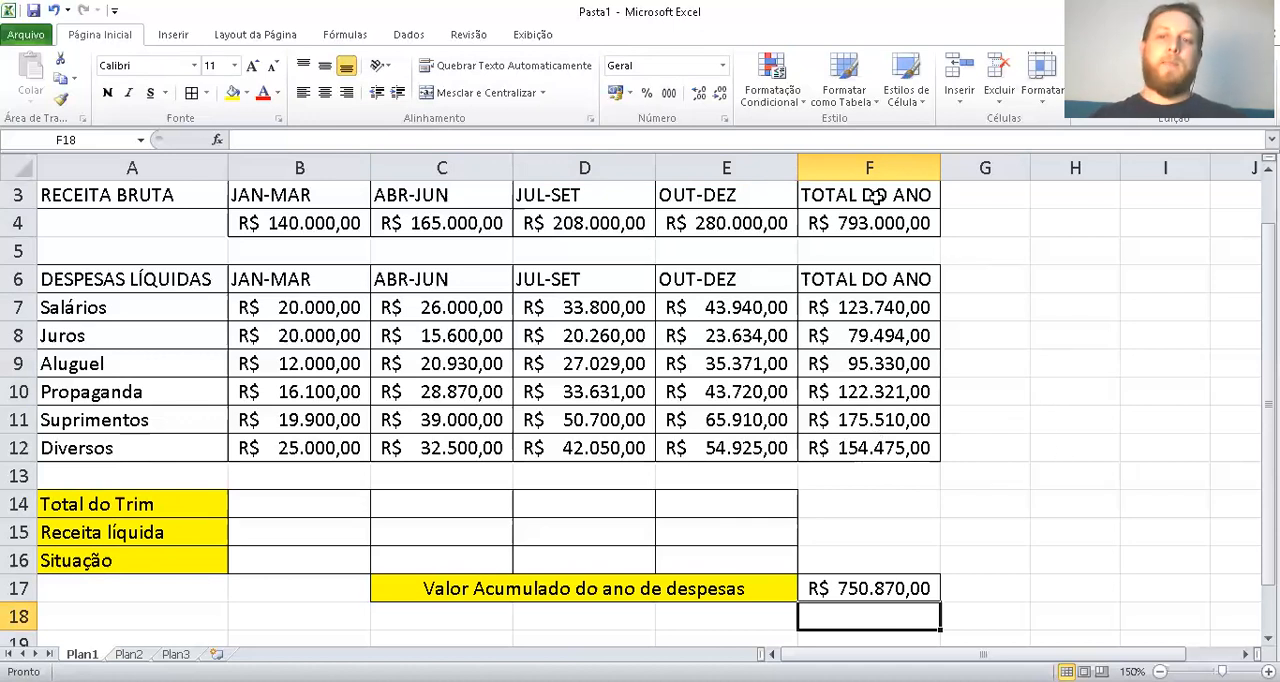
Compare the yearly revenue total in F4 with the accumulated expenses in F17, and review the JAN-MAR revenue and expenses
{"action": "left_click", "coordinate": [838, 222]}
{"action": "left_click", "coordinate": [872, 581], "text": "ctrl"}
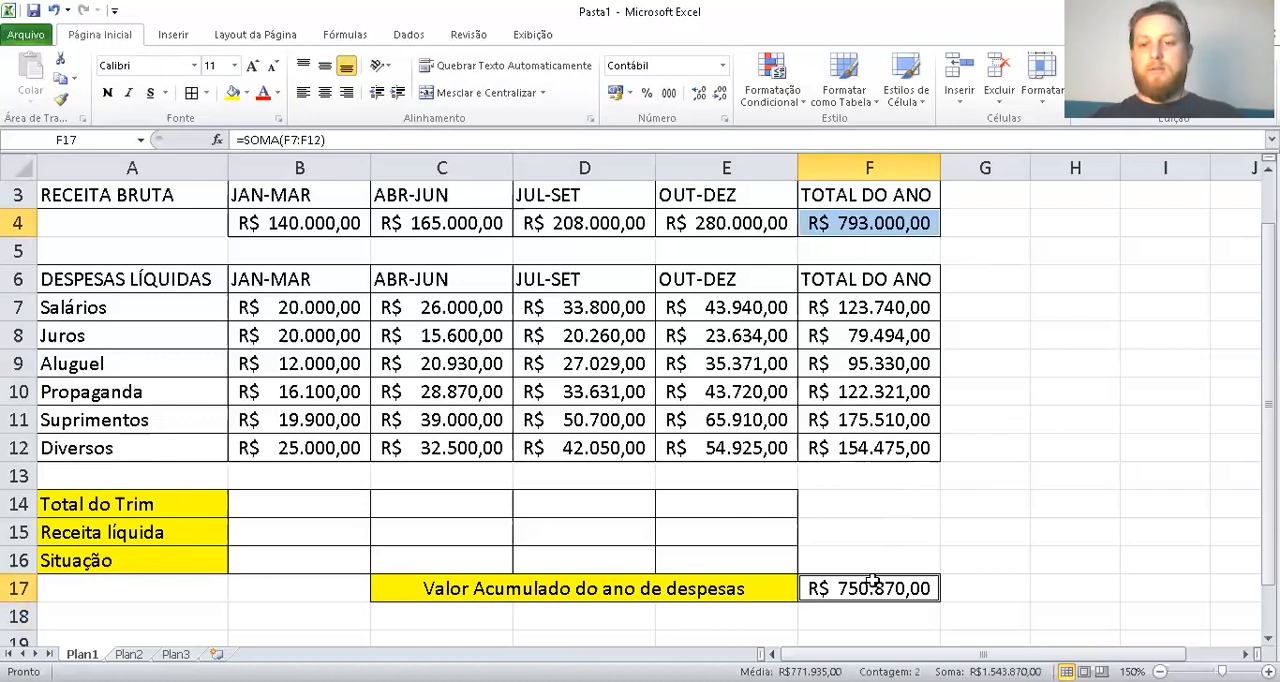
{"action": "left_click", "coordinate": [1066, 471]}
{"action": "left_click", "coordinate": [860, 592]}
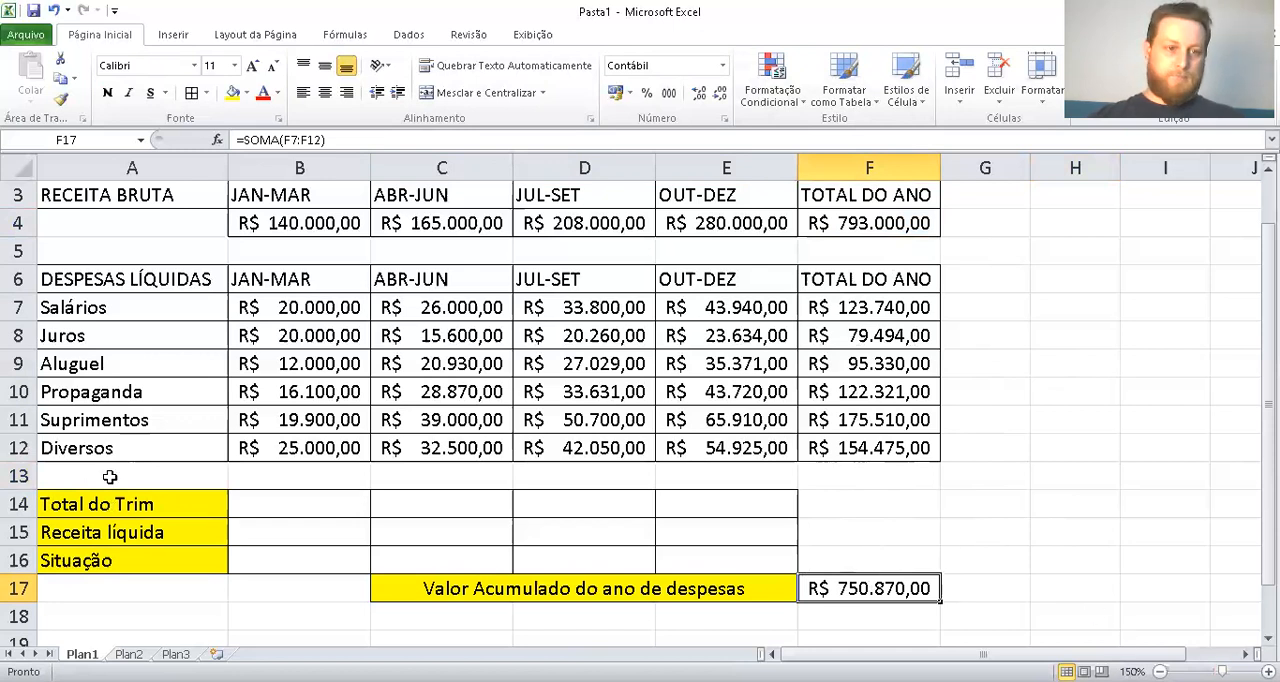
{"action": "left_click", "coordinate": [291, 499]}
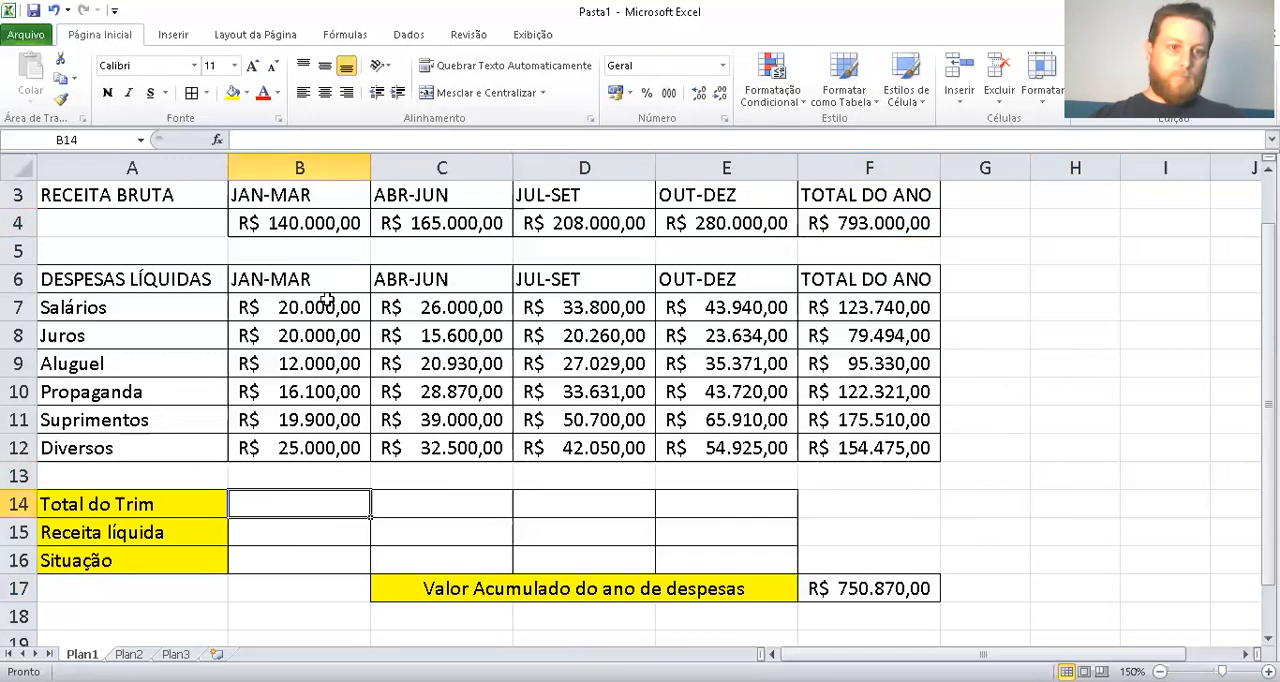
{"action": "left_click_drag", "start_coordinate": [331, 300], "coordinate": [314, 446]}
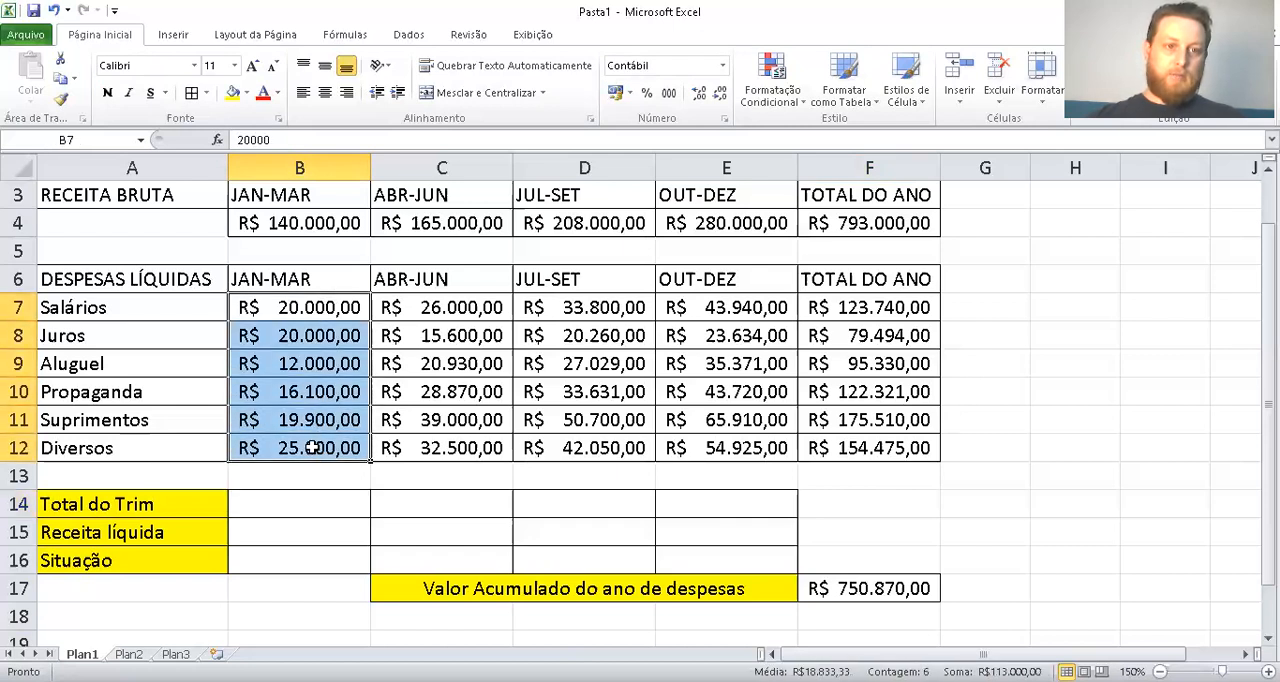
{"action": "left_click", "coordinate": [283, 230]}
{"action": "left_click", "coordinate": [314, 305]}
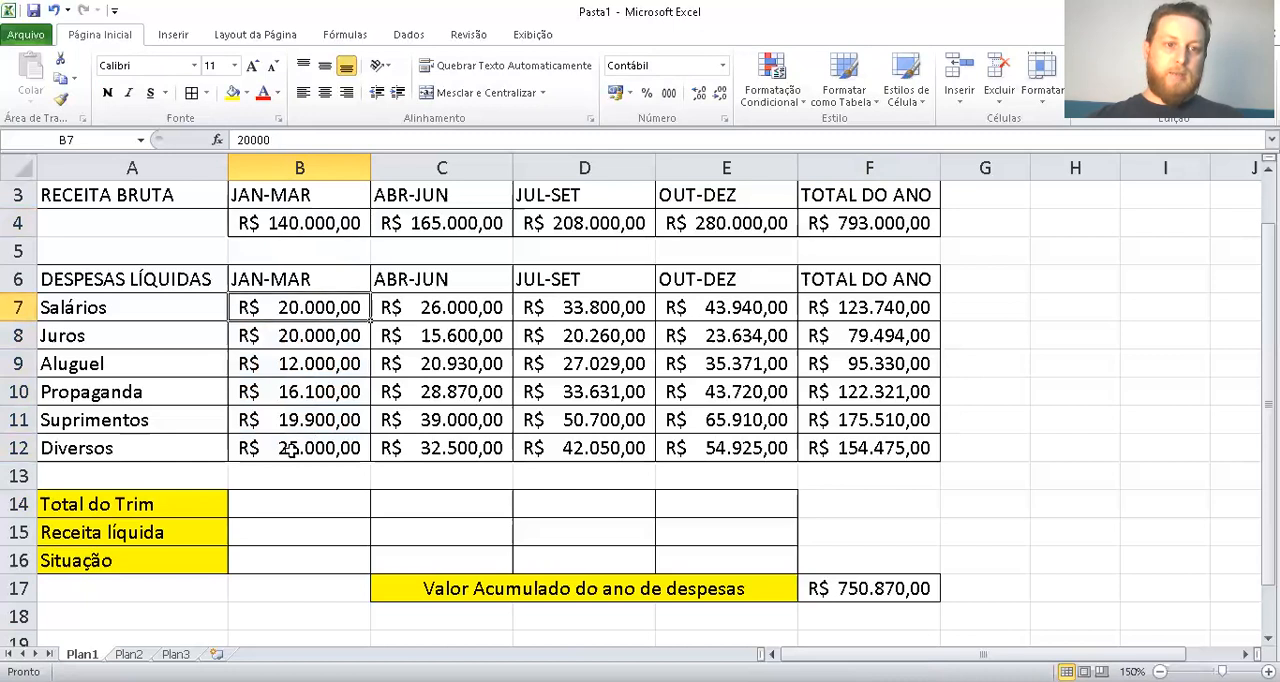
Enter a SOMA formula in B14 that totals the JAN-MAR expenses in B7:B12
{"action": "left_click", "coordinate": [314, 505]}
{"action": "type", "text": "="}
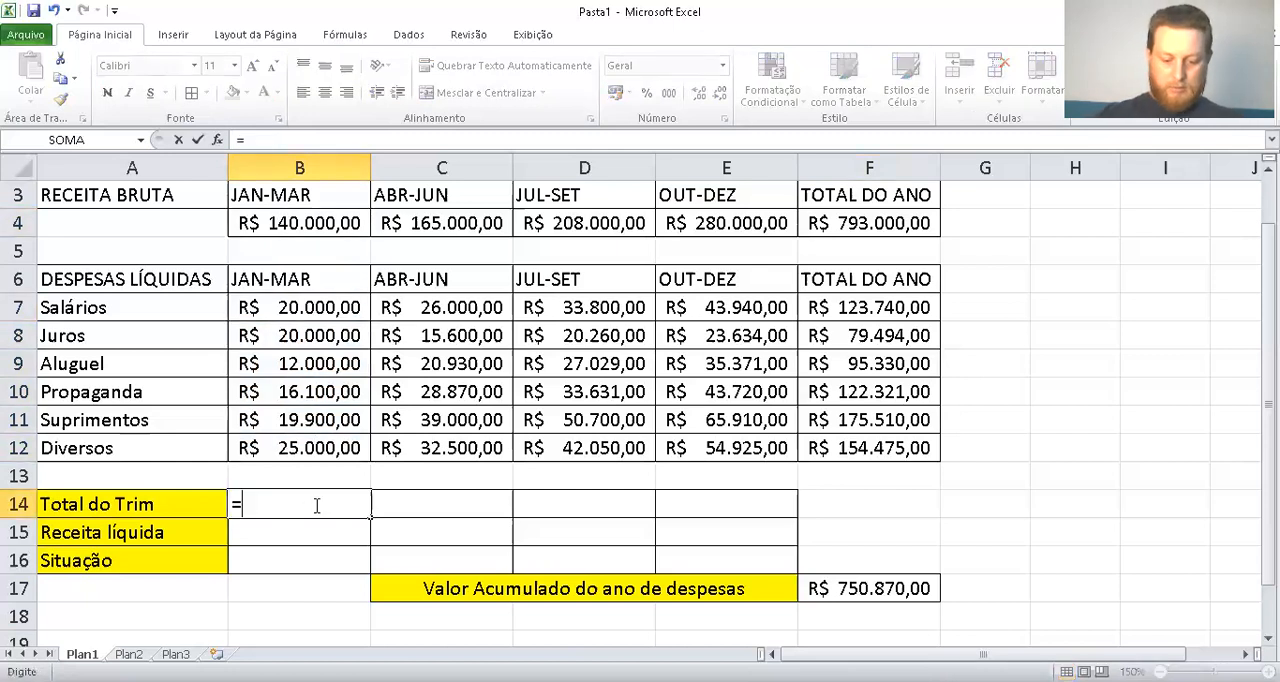
{"action": "type", "text": "soma("}
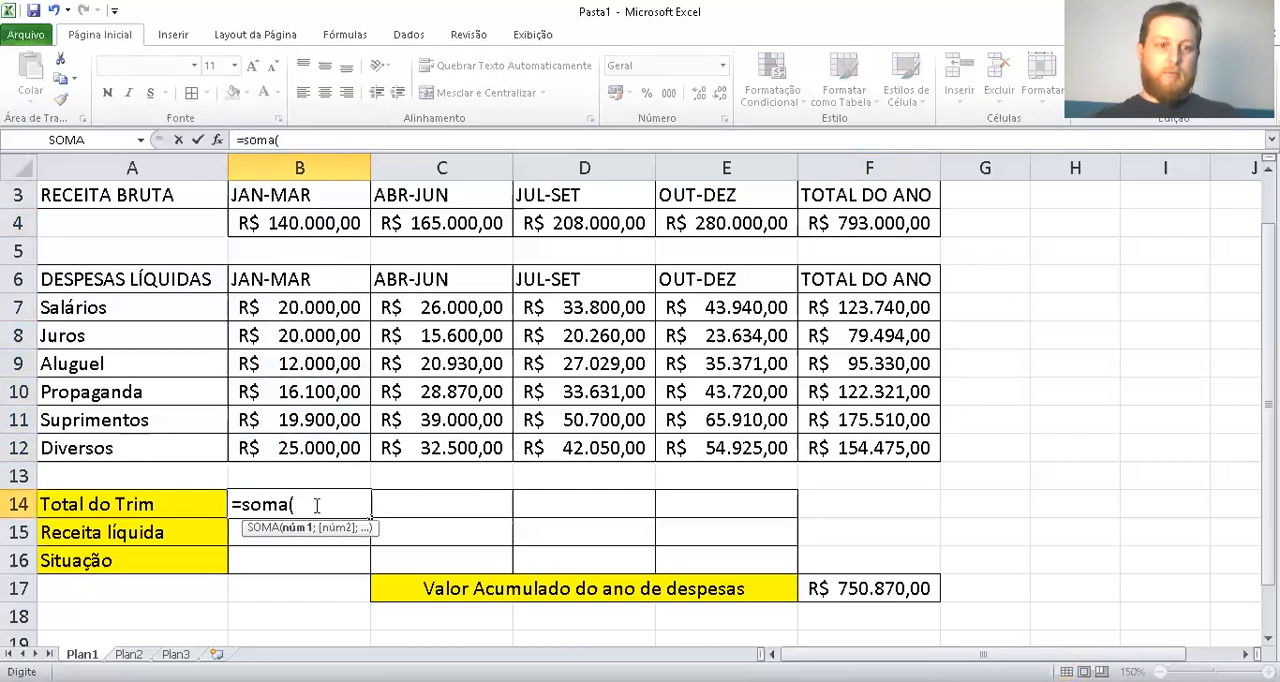
{"action": "left_click", "coordinate": [294, 309]}
{"action": "left_click_drag", "start_coordinate": [294, 339], "coordinate": [300, 450]}
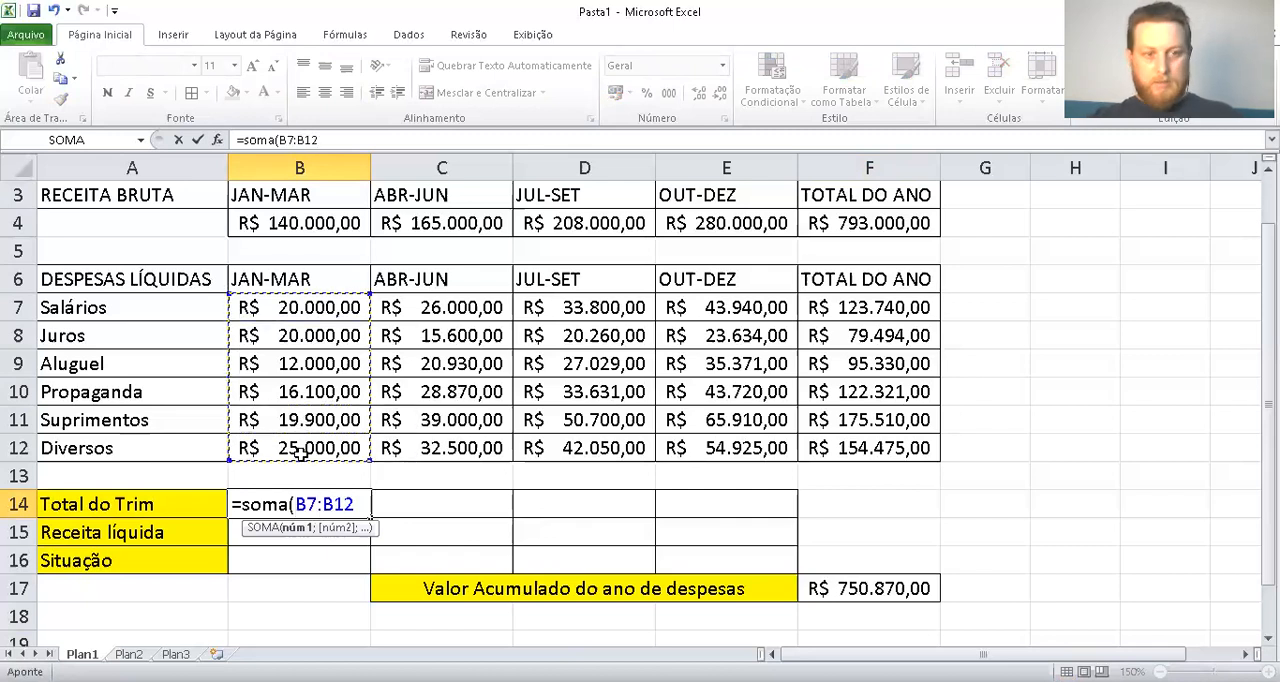
{"action": "key", "text": "Return"}
Enter a SOMA formula in C14 that totals the ABR-JUN expenses in C7:C12
{"action": "left_click", "coordinate": [460, 508]}
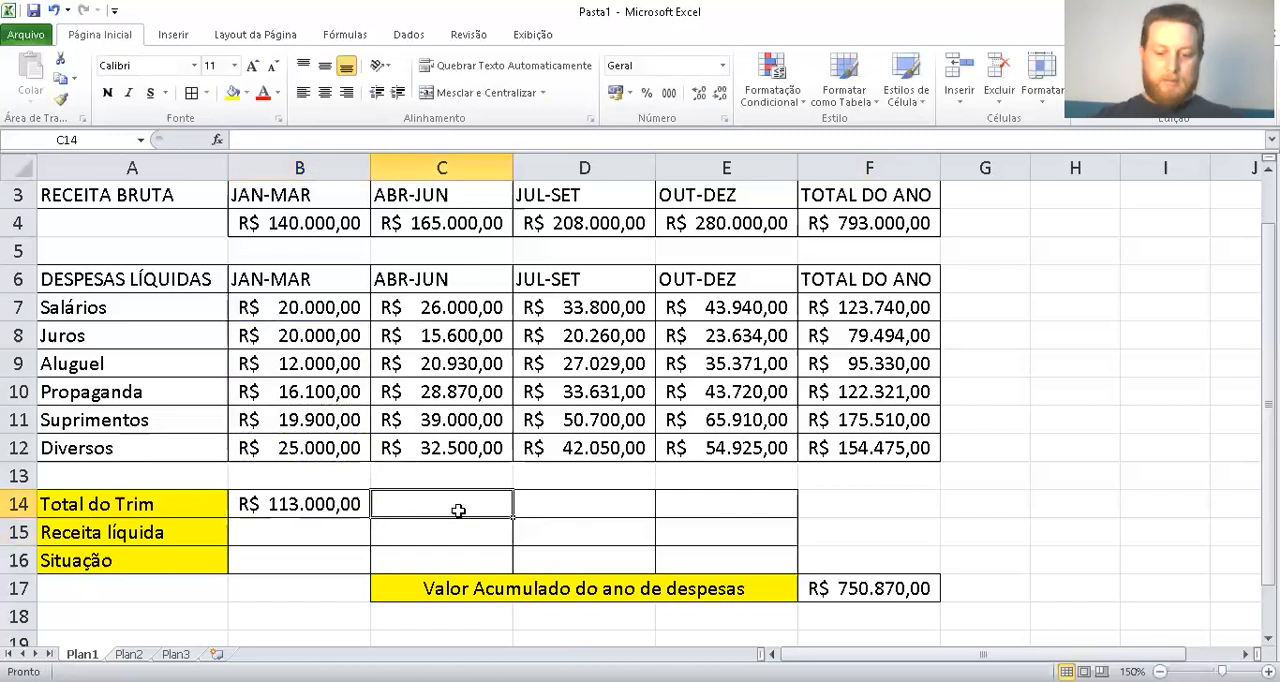
{"action": "type", "text": "=s"}
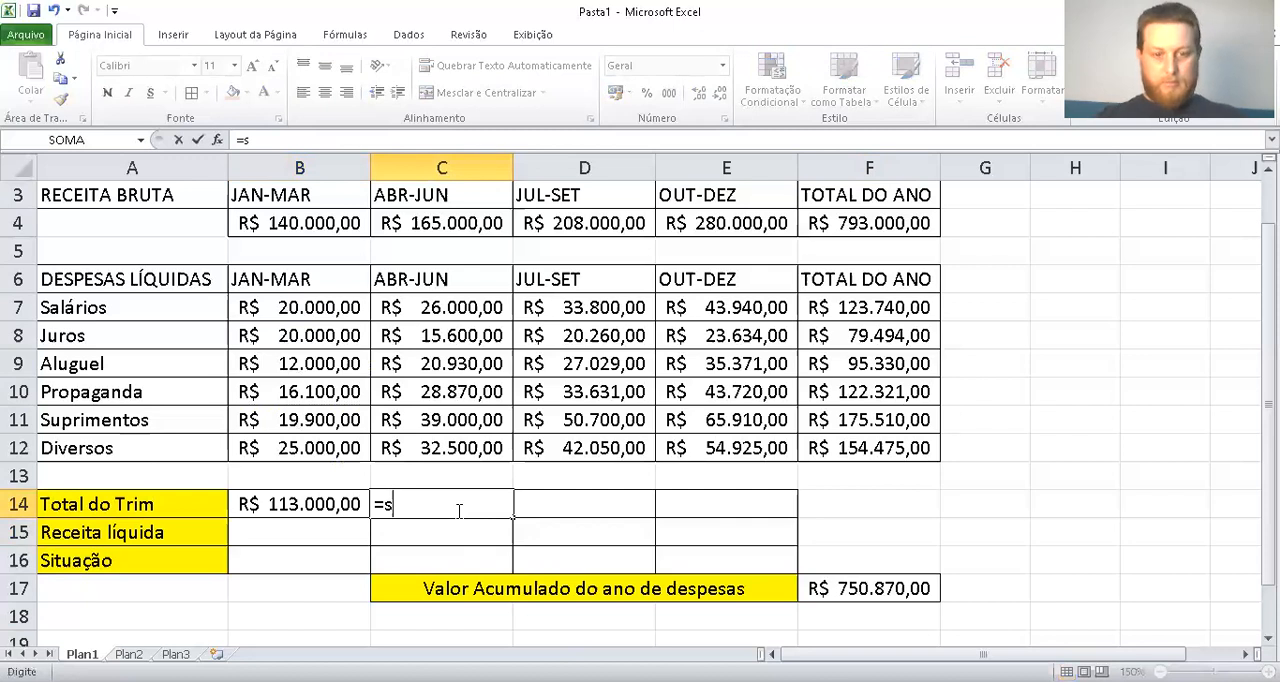
{"action": "type", "text": "oma("}
{"action": "left_click_drag", "start_coordinate": [405, 300], "coordinate": [412, 442]}
{"action": "key", "text": "Return"}
Enter a SOMA formula in D14 that totals the JUL-SET expenses in D7:D12
{"action": "key", "text": "Up"}
{"action": "key", "text": "Right"}
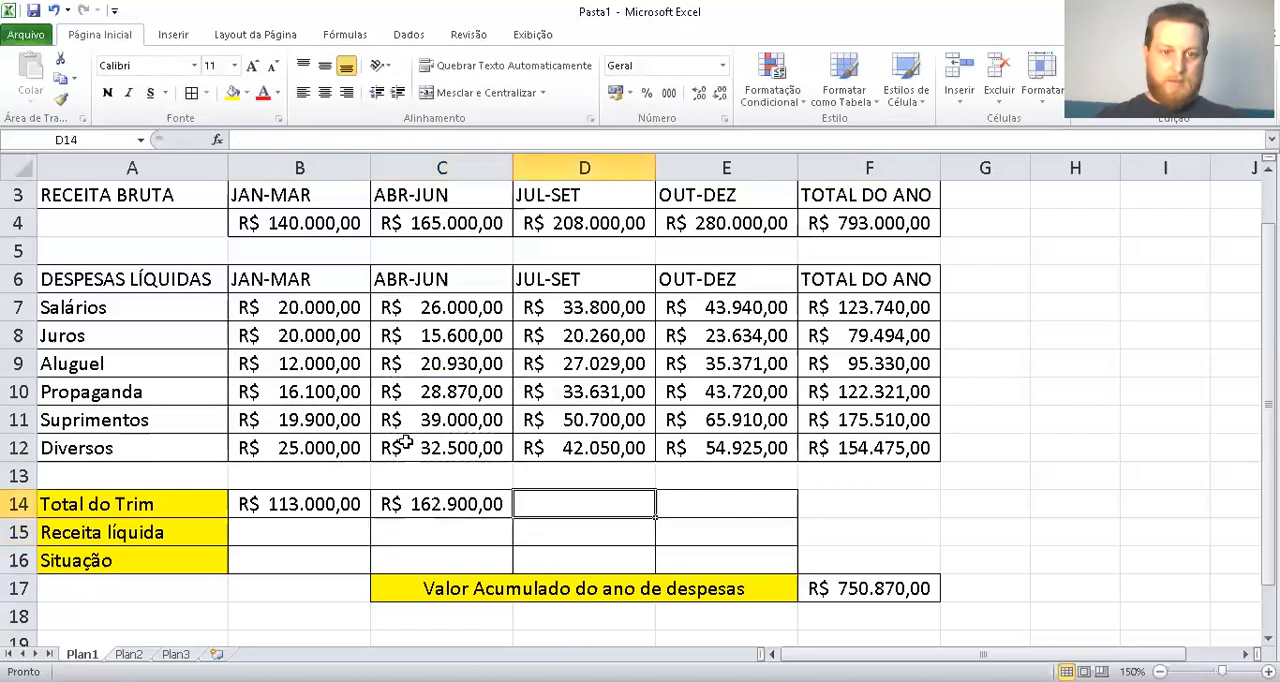
{"action": "type", "text": "=s"}
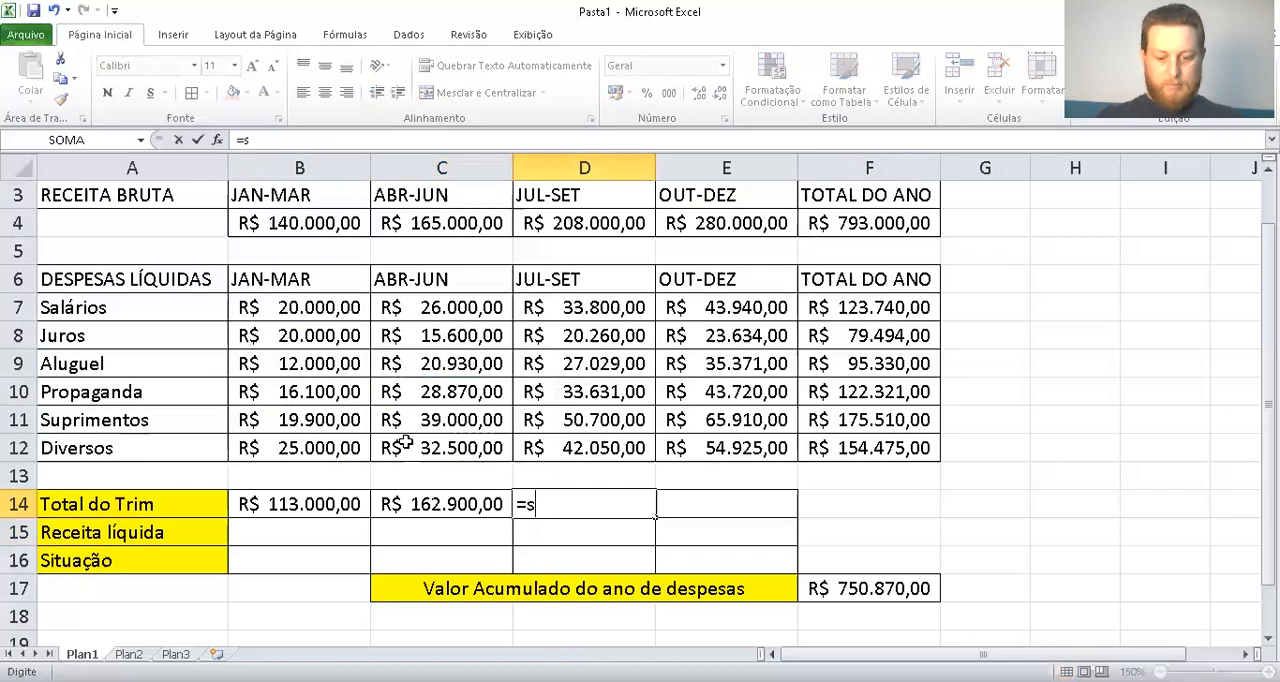
{"action": "type", "text": "oma("}
{"action": "left_click_drag", "start_coordinate": [600, 305], "coordinate": [600, 446]}
{"action": "key", "text": "Return"}
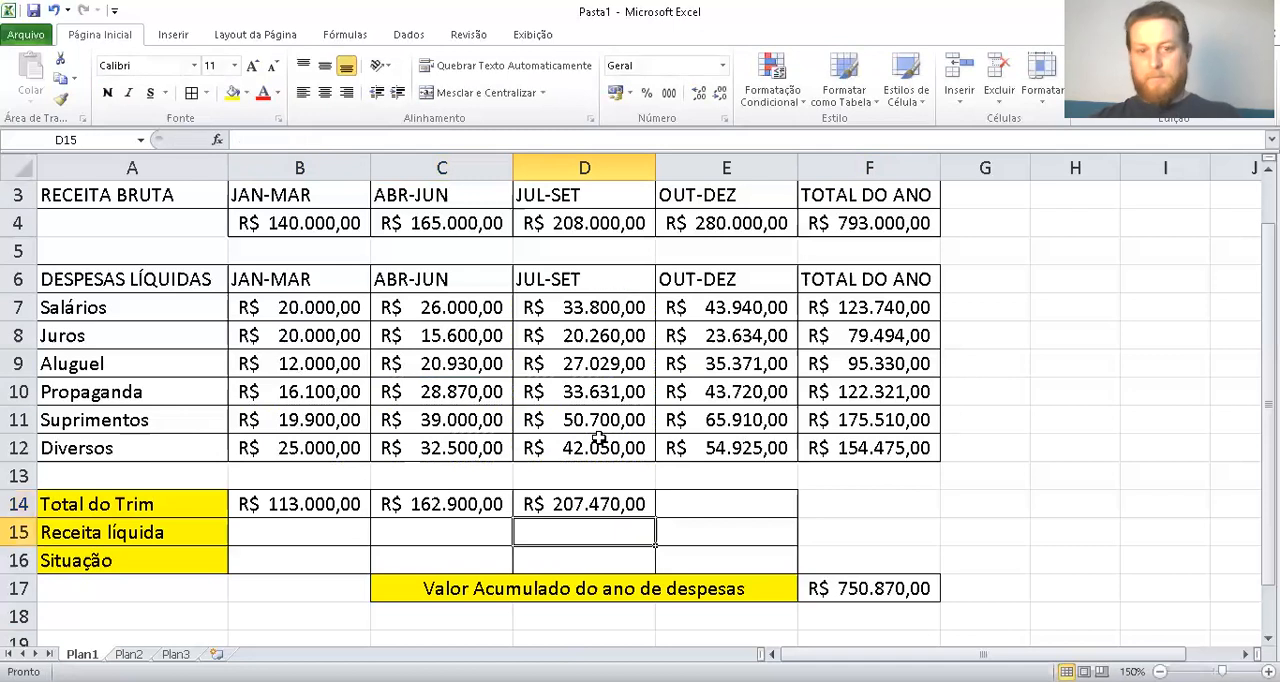
Enter a SOMA formula in E14 that totals the OUT-DEZ expenses in E7:E12
{"action": "key", "text": "Up"}
{"action": "key", "text": "Right"}
{"action": "type", "text": "="}
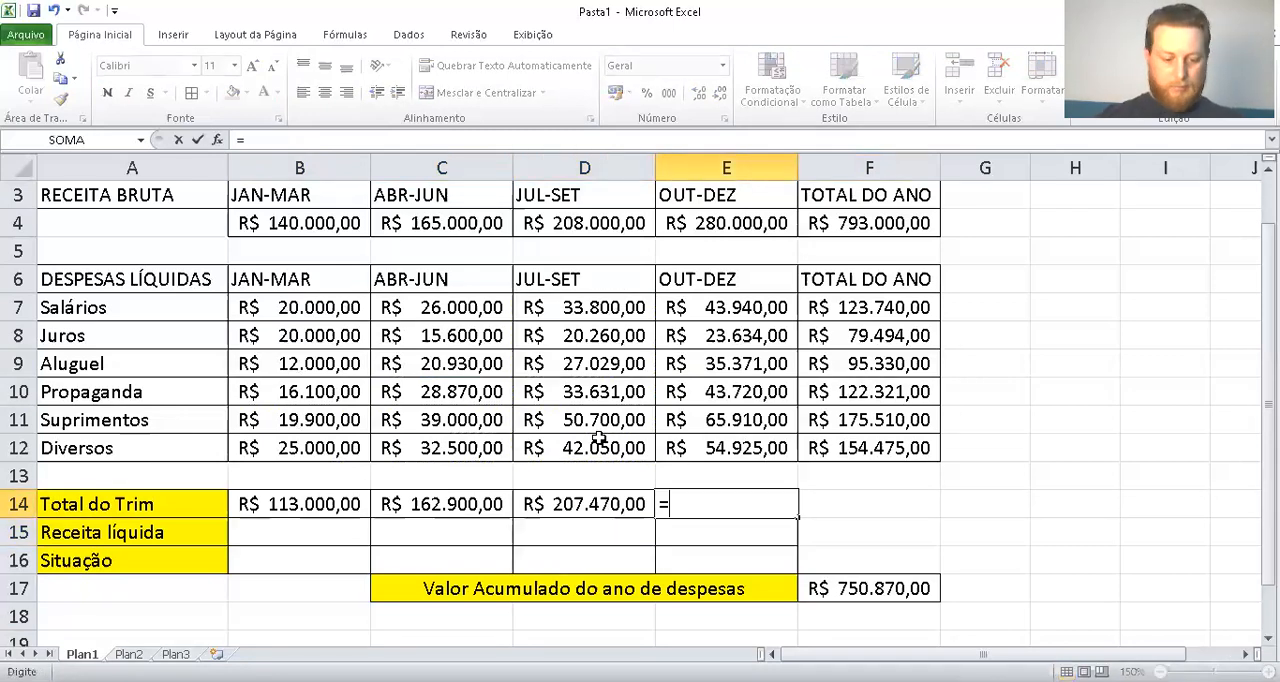
{"action": "type", "text": "soma("}
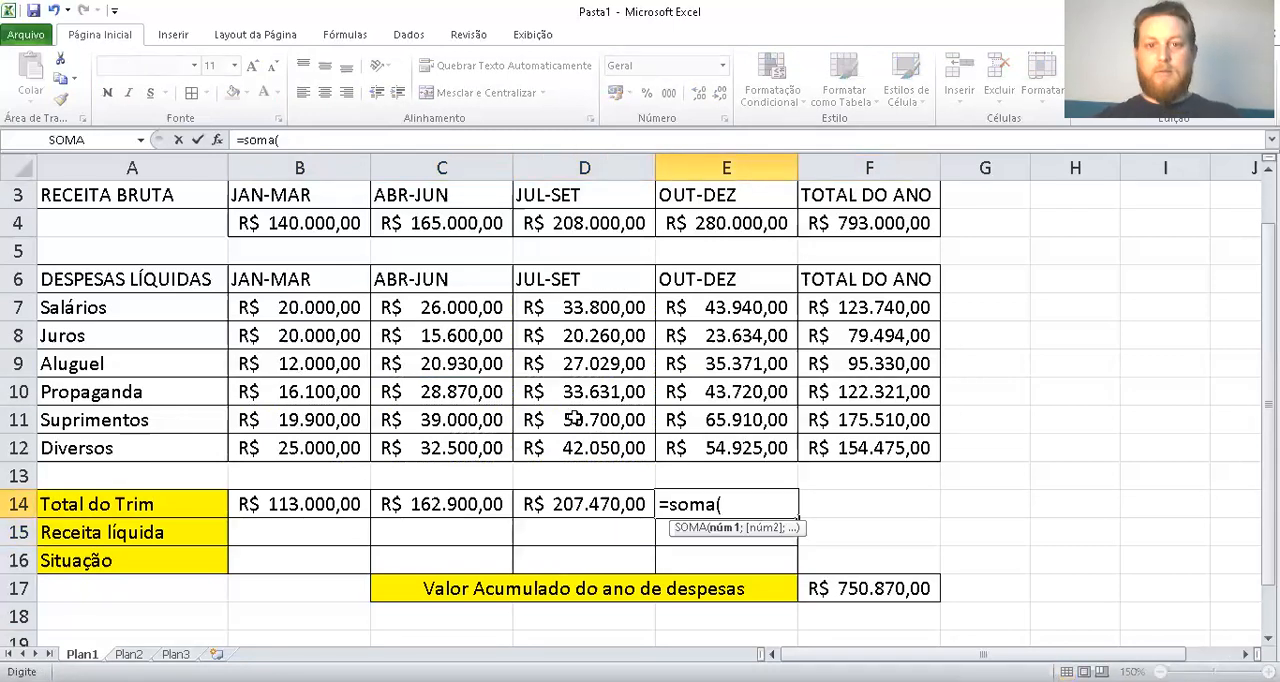
{"action": "left_click_drag", "start_coordinate": [709, 307], "coordinate": [728, 446]}
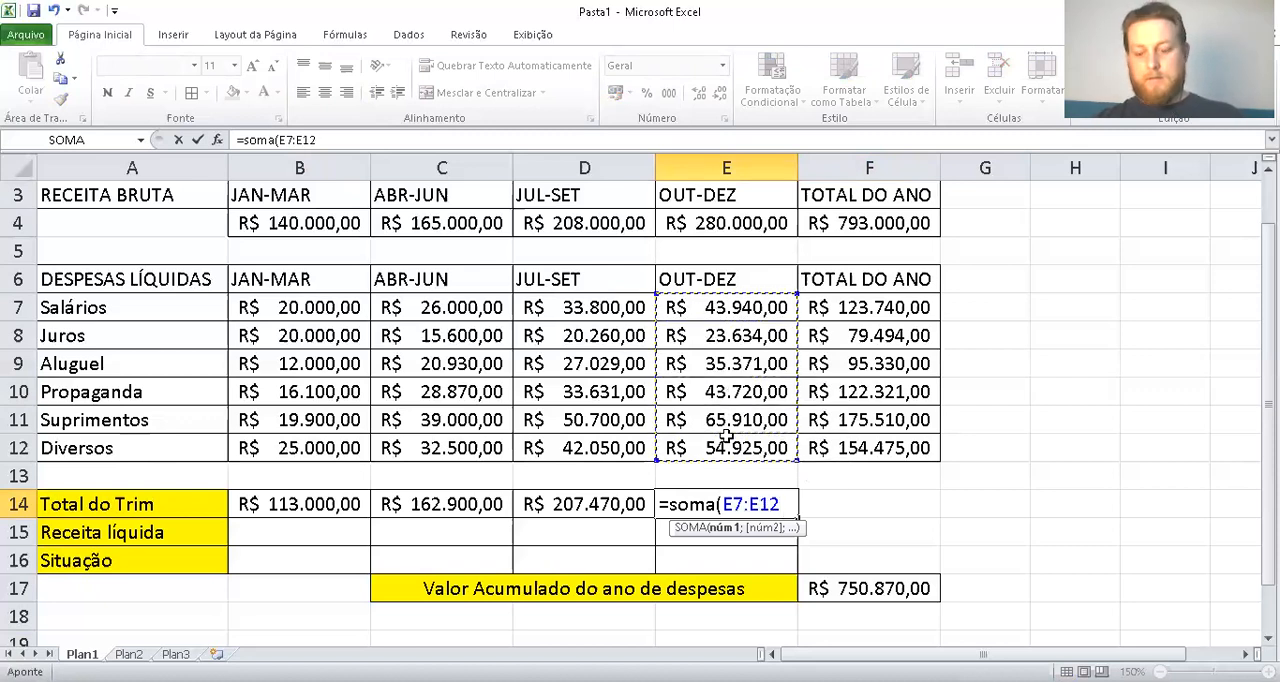
{"action": "key", "text": "Return"}
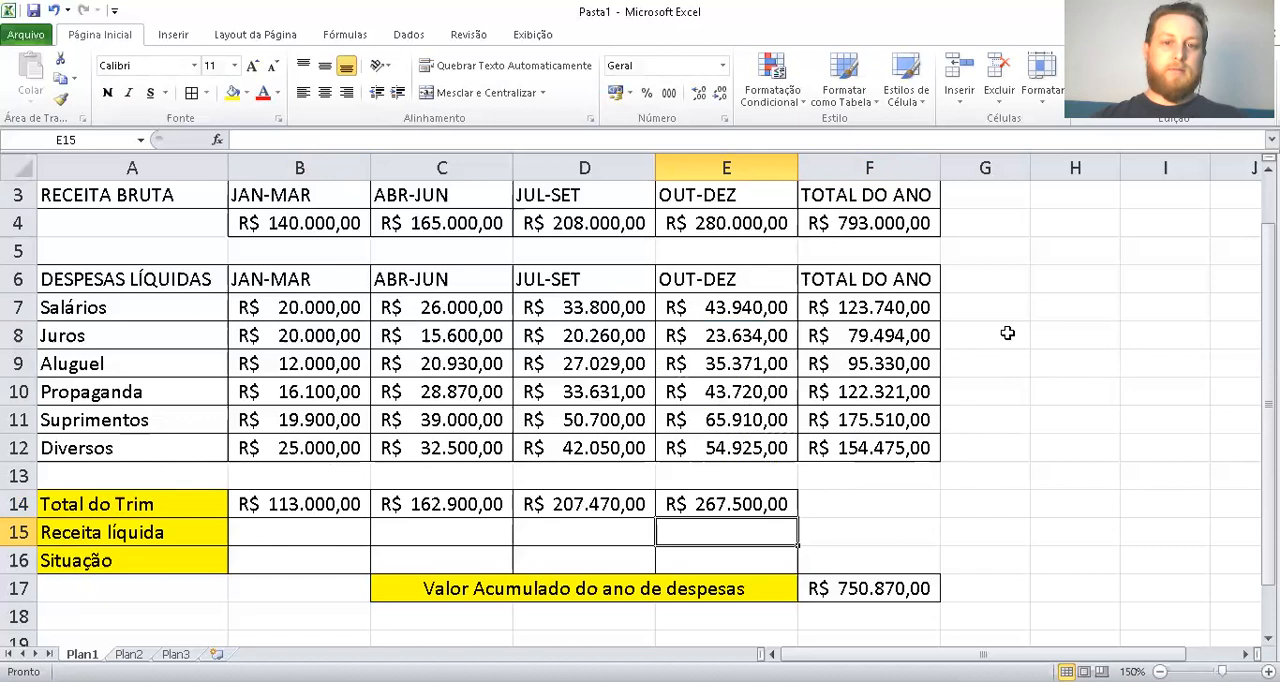
Calculate the JAN-MAR Receita líquida in B15 with the formula =B4-B14
{"action": "left_click", "coordinate": [291, 533]}
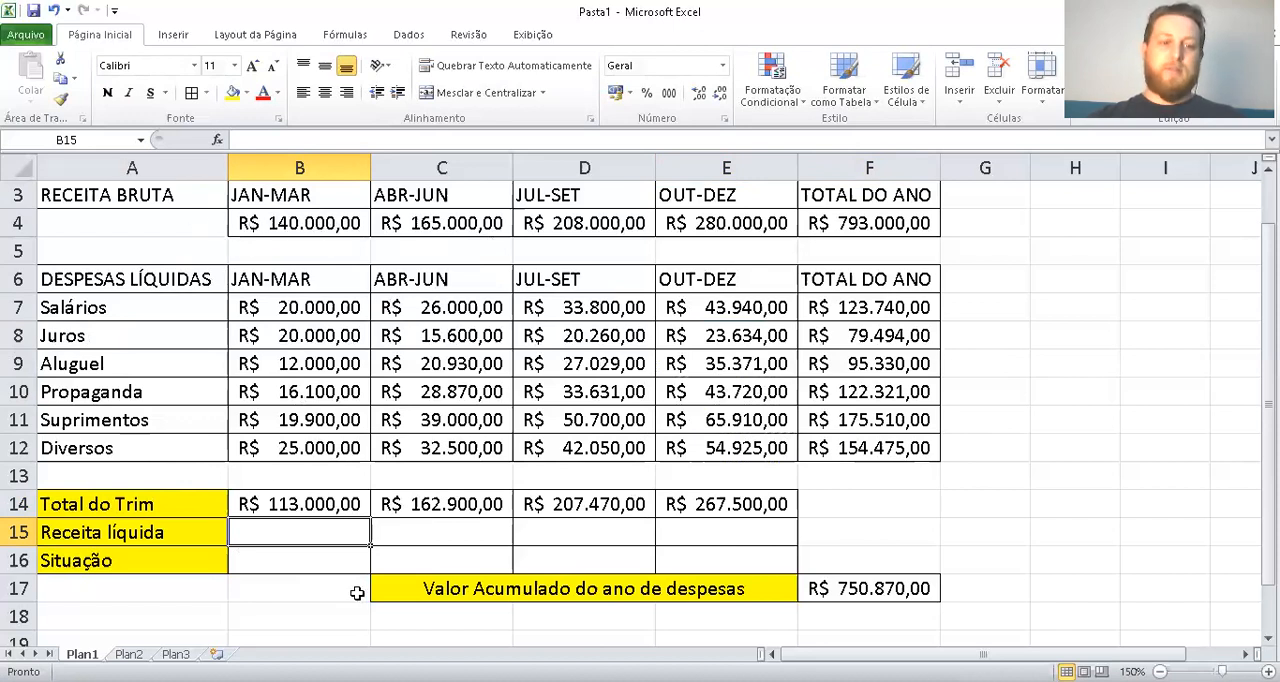
{"action": "type", "text": "="}
{"action": "left_click", "coordinate": [283, 226]}
{"action": "type", "text": "-"}
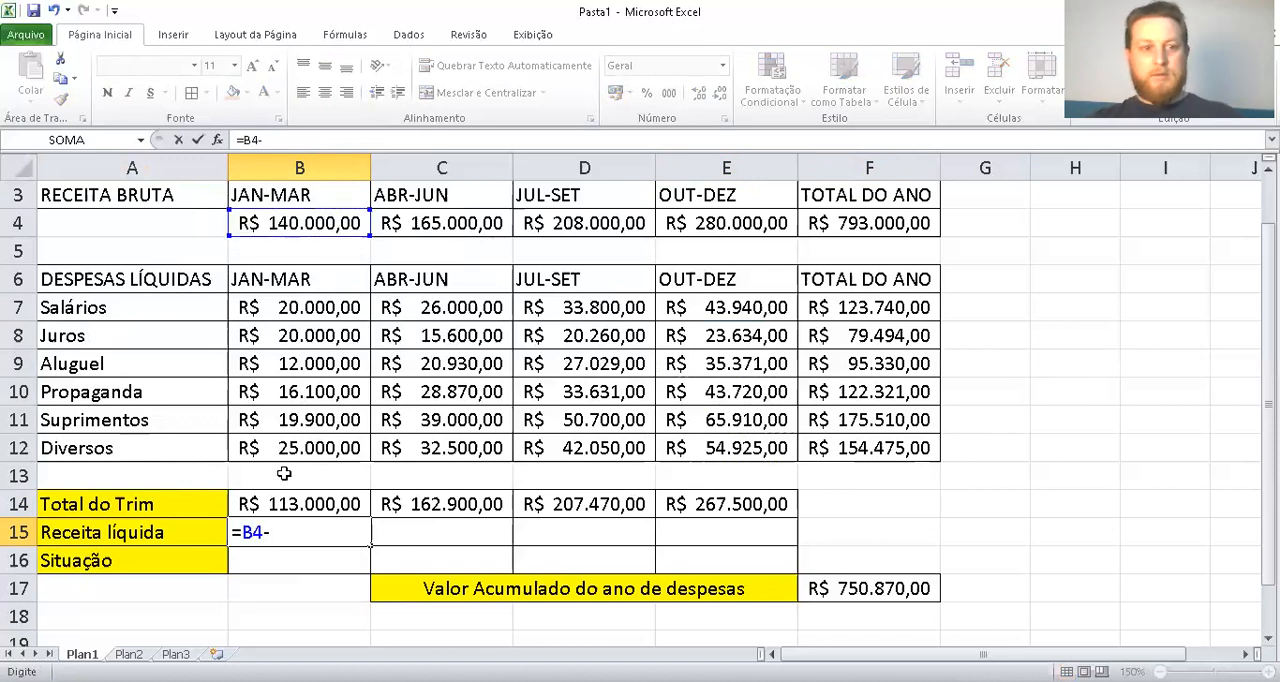
{"action": "left_click", "coordinate": [291, 508]}
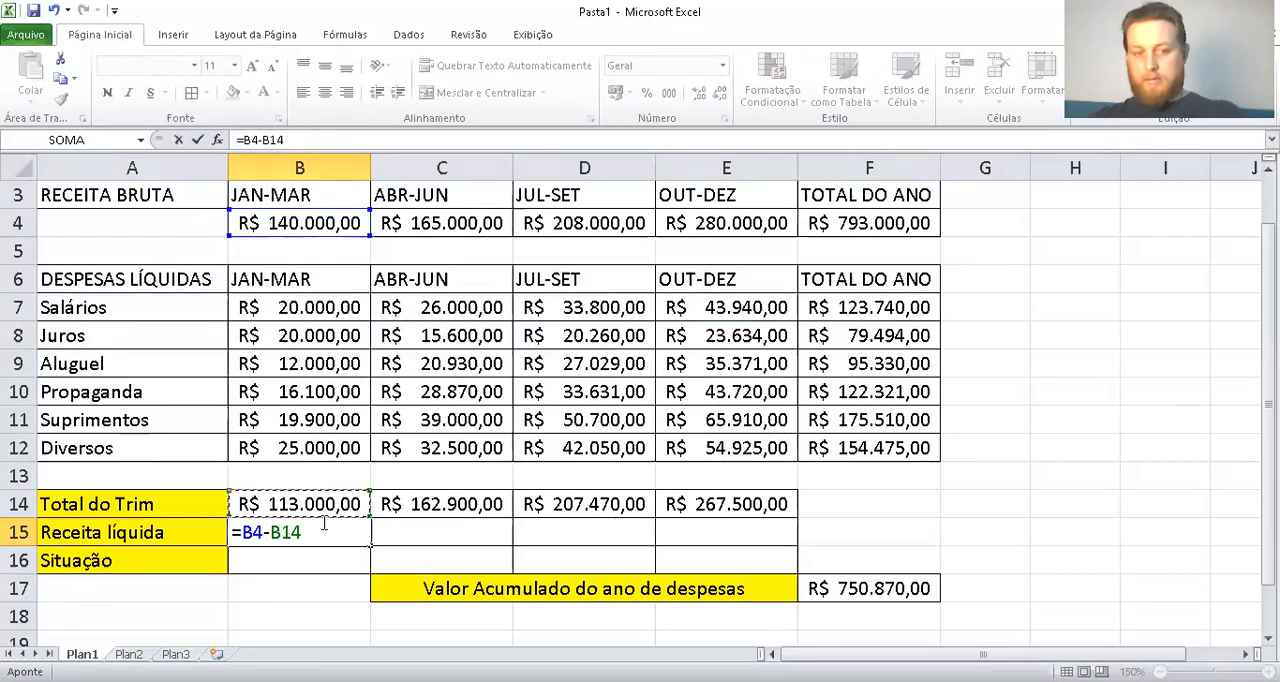
{"action": "key", "text": "Return"}
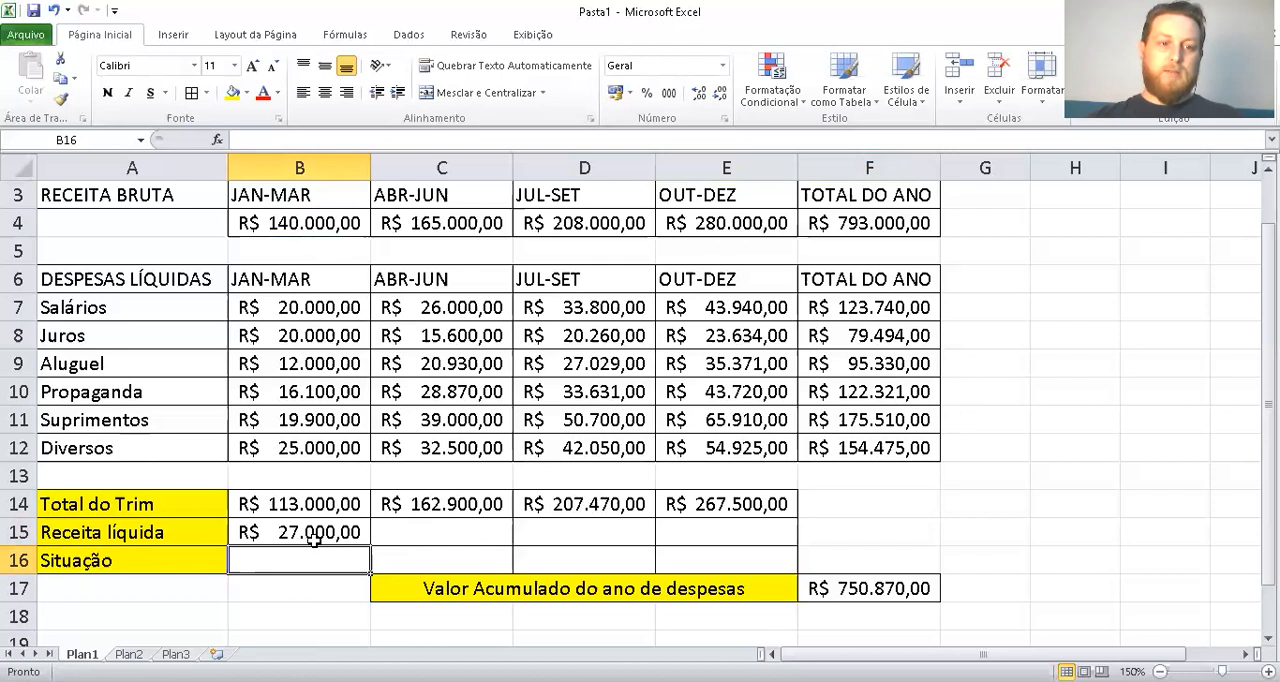
Calculate the ABR-JUN Receita líquida in C15 with the formula =C4-C14
{"action": "left_click", "coordinate": [401, 530]}
{"action": "type", "text": "="}
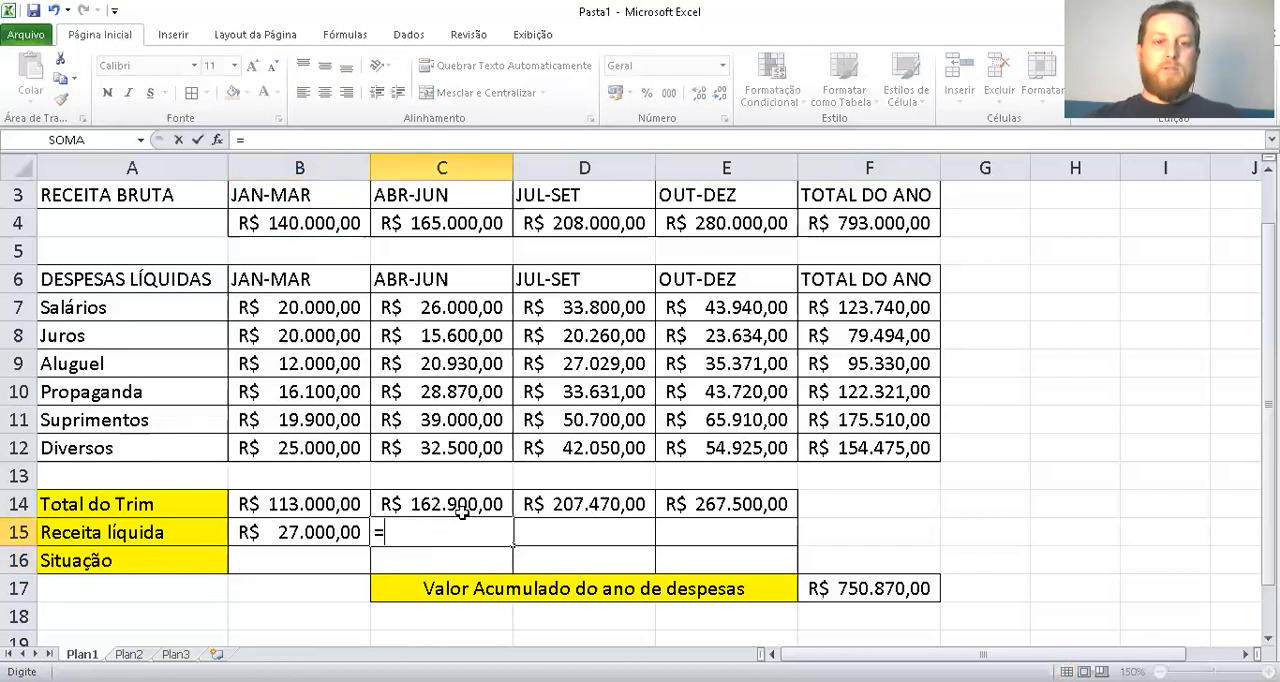
{"action": "left_click", "coordinate": [463, 218]}
{"action": "type", "text": "-"}
{"action": "left_click", "coordinate": [435, 505]}
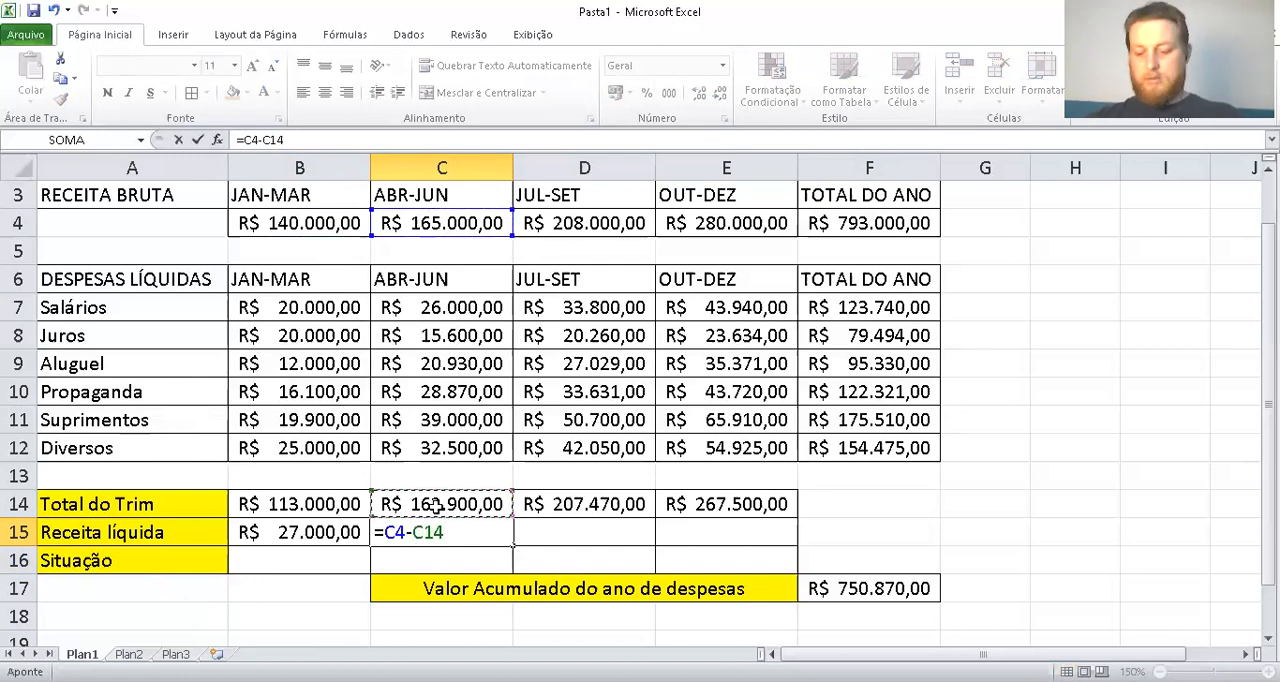
{"action": "key", "text": "Return"}
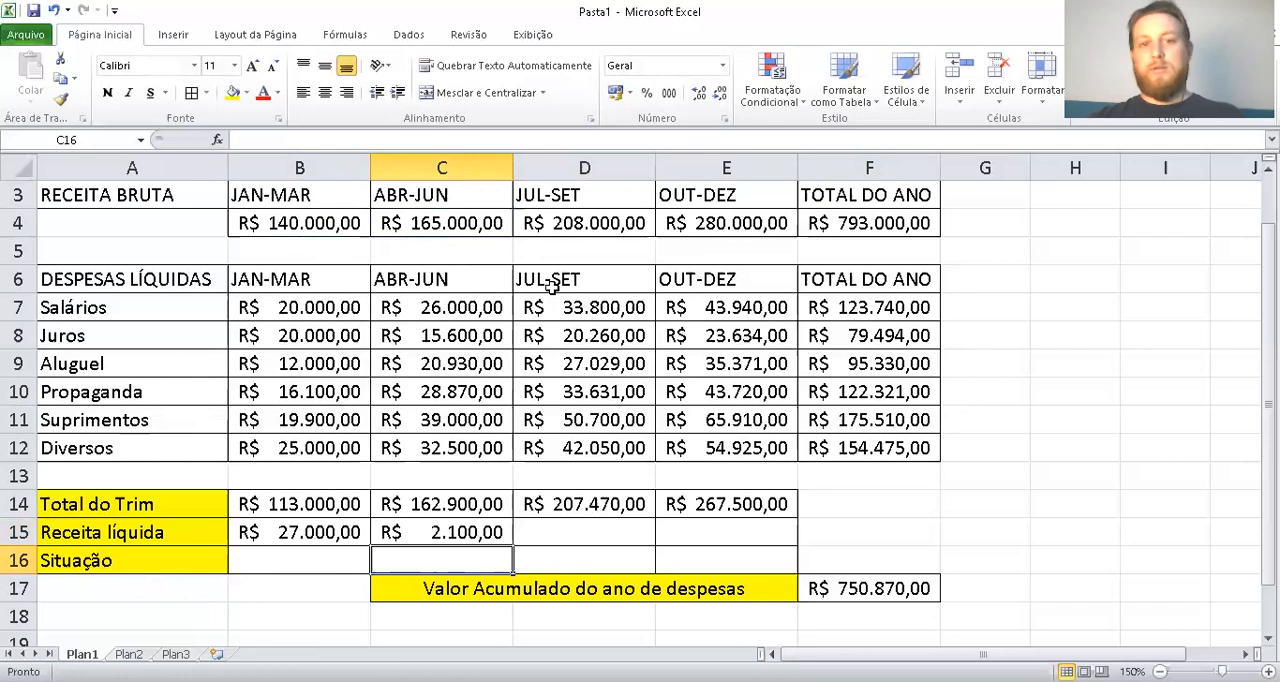
Calculate the JUL-SET Receita líquida in D15 with the formula =D4-D14
{"action": "left_click", "coordinate": [571, 535]}
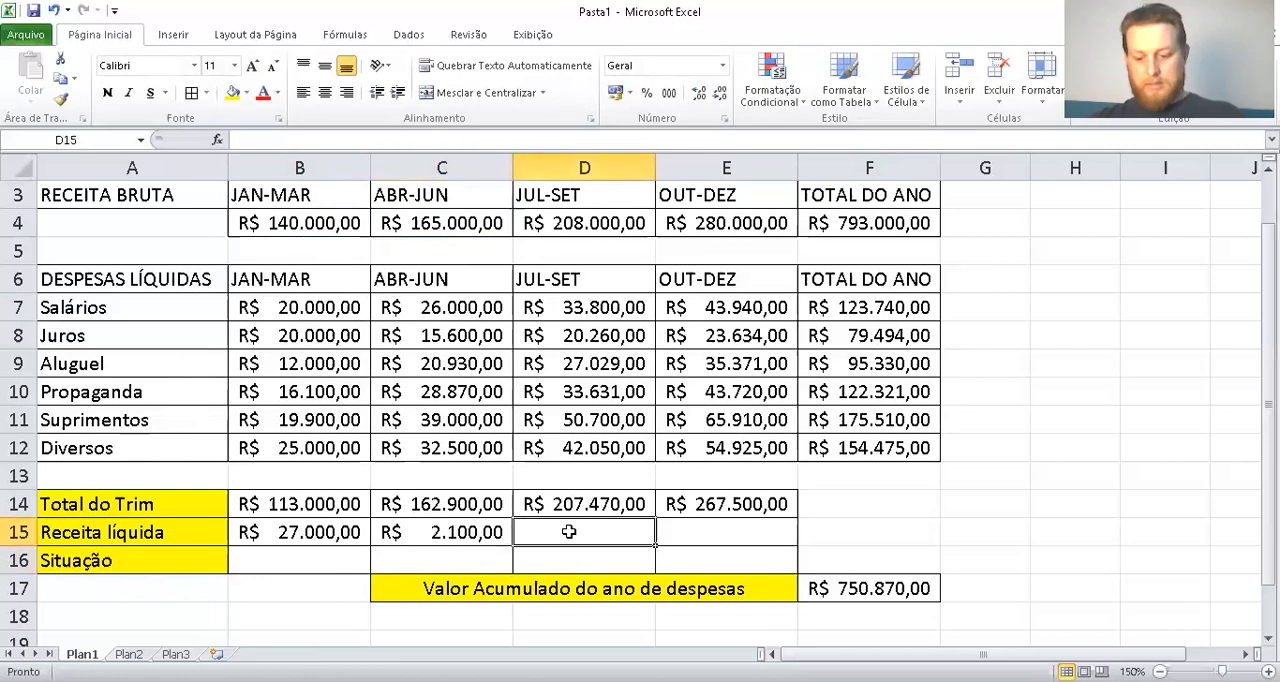
{"action": "type", "text": "="}
{"action": "left_click", "coordinate": [578, 228]}
{"action": "type", "text": "-"}
{"action": "left_click", "coordinate": [558, 508]}
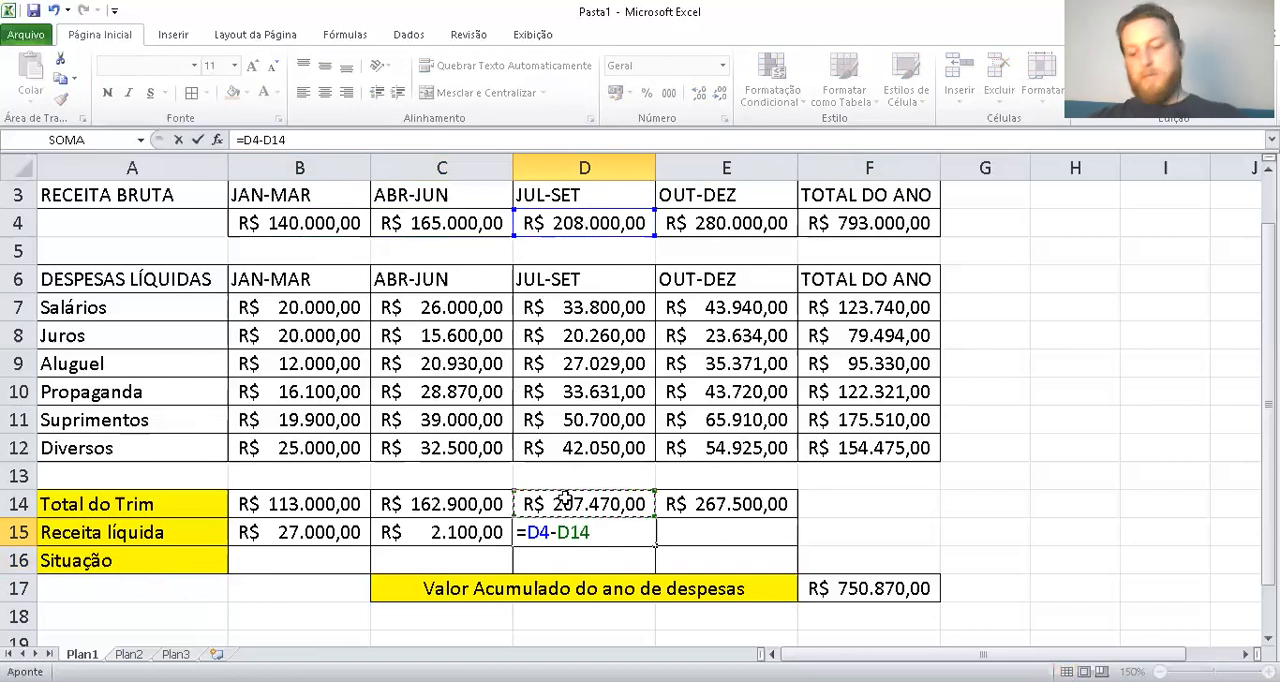
{"action": "key", "text": "Return"}
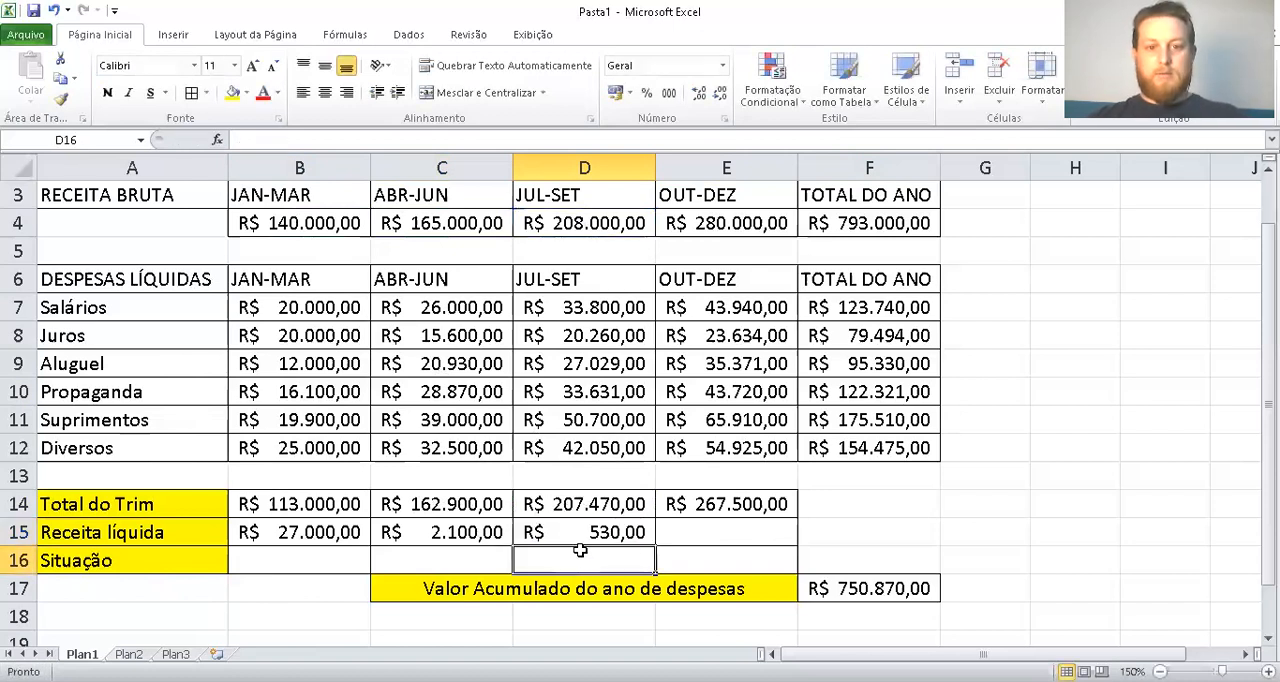
Calculate the OUT-DEZ Receita líquida in E15 with the formula =E4-E14
{"action": "left_click", "coordinate": [702, 530]}
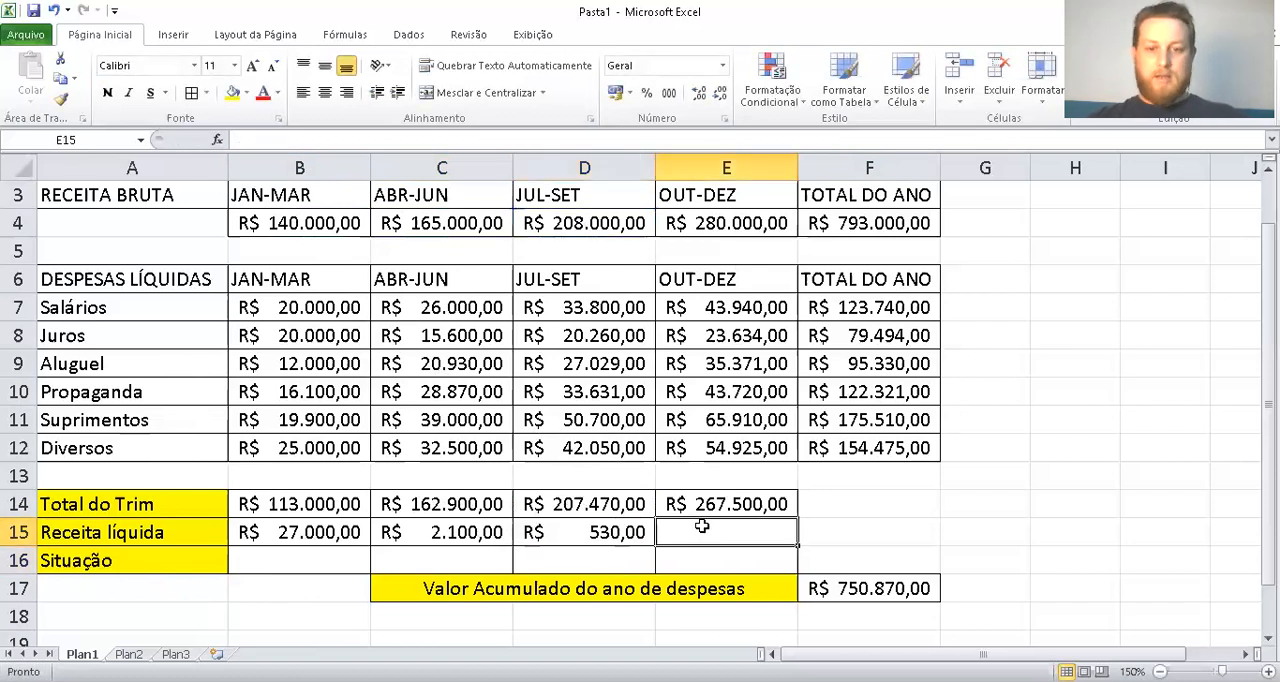
{"action": "type", "text": "="}
{"action": "left_click", "coordinate": [722, 225]}
{"action": "type", "text": "-"}
{"action": "left_click", "coordinate": [704, 502]}
{"action": "key", "text": "Return"}
{"action": "left_click", "coordinate": [843, 526]}
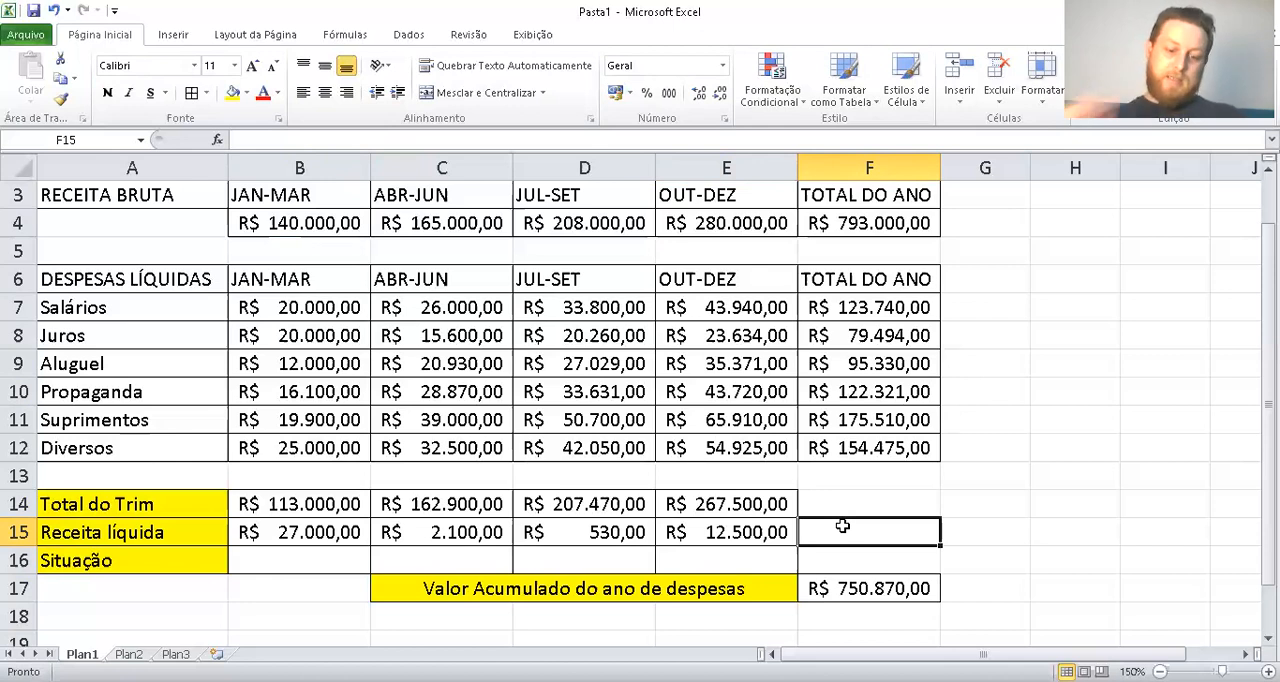
Enter the label "Lucro Total" in H9 and widen column H to fit it
{"action": "left_click", "coordinate": [1069, 369]}
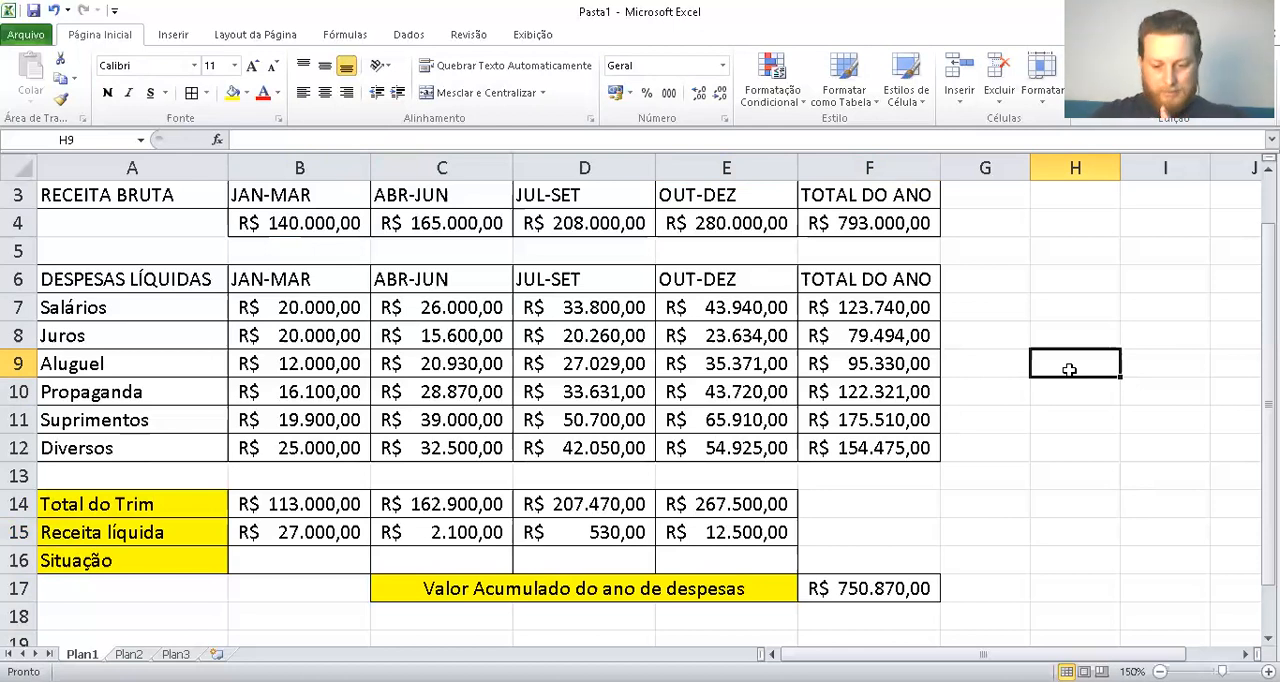
{"action": "type", "text": "Lu"}
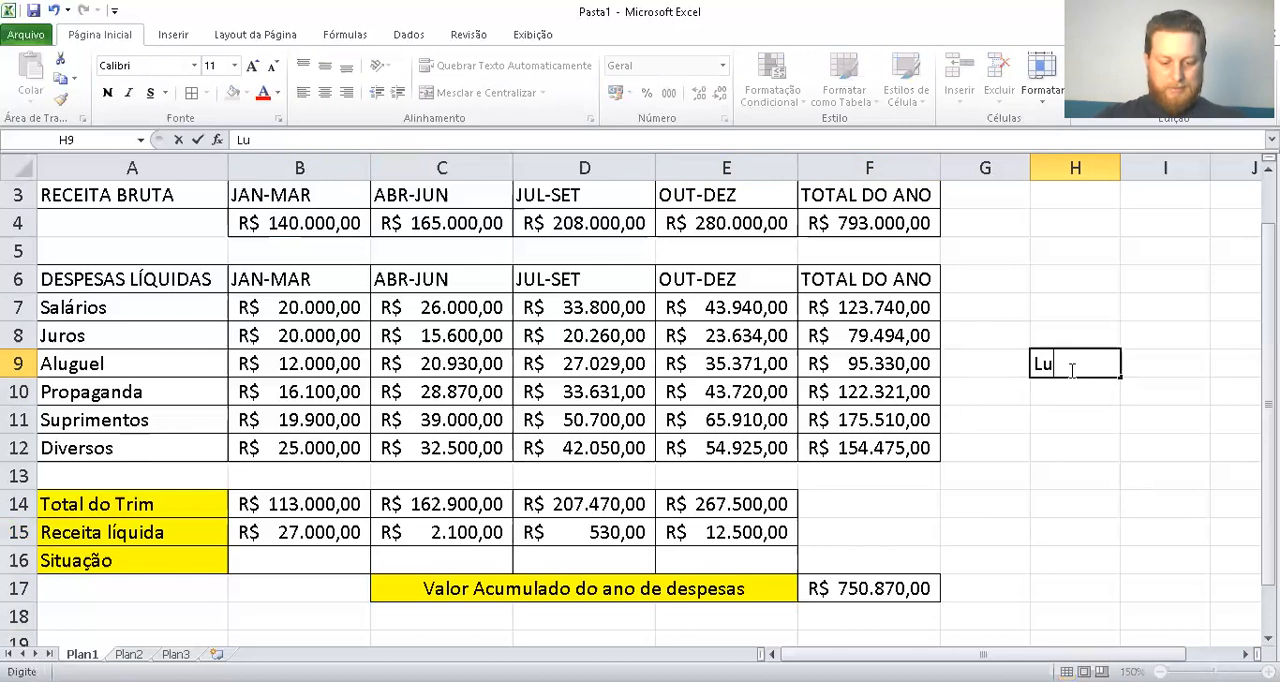
{"action": "type", "text": "cro Total"}
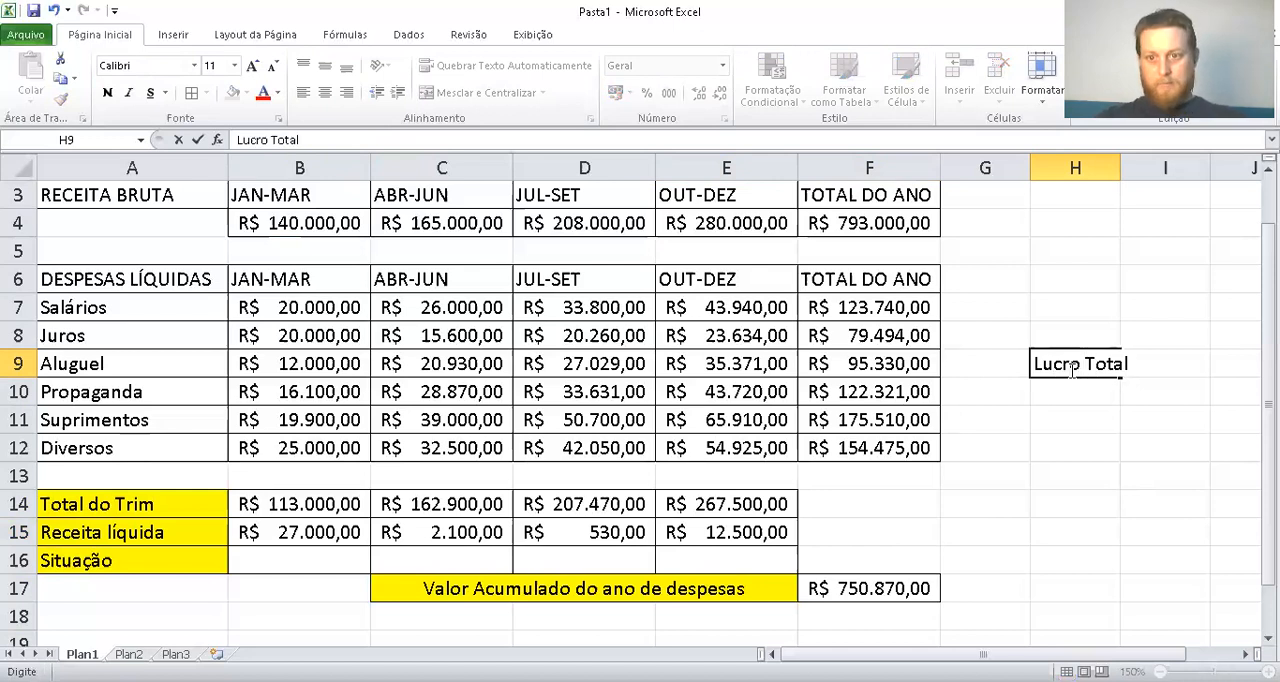
{"action": "key", "text": "Return"}
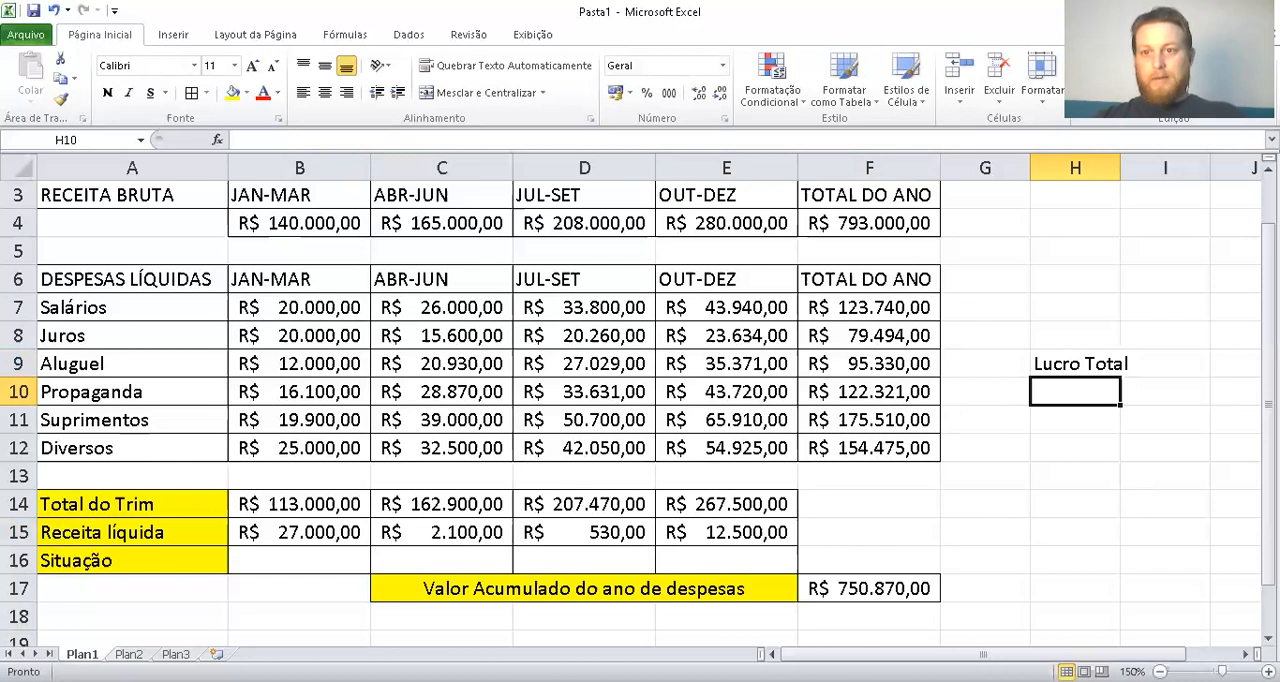
{"action": "left_click_drag", "start_coordinate": [1121, 168], "coordinate": [1145, 168]}
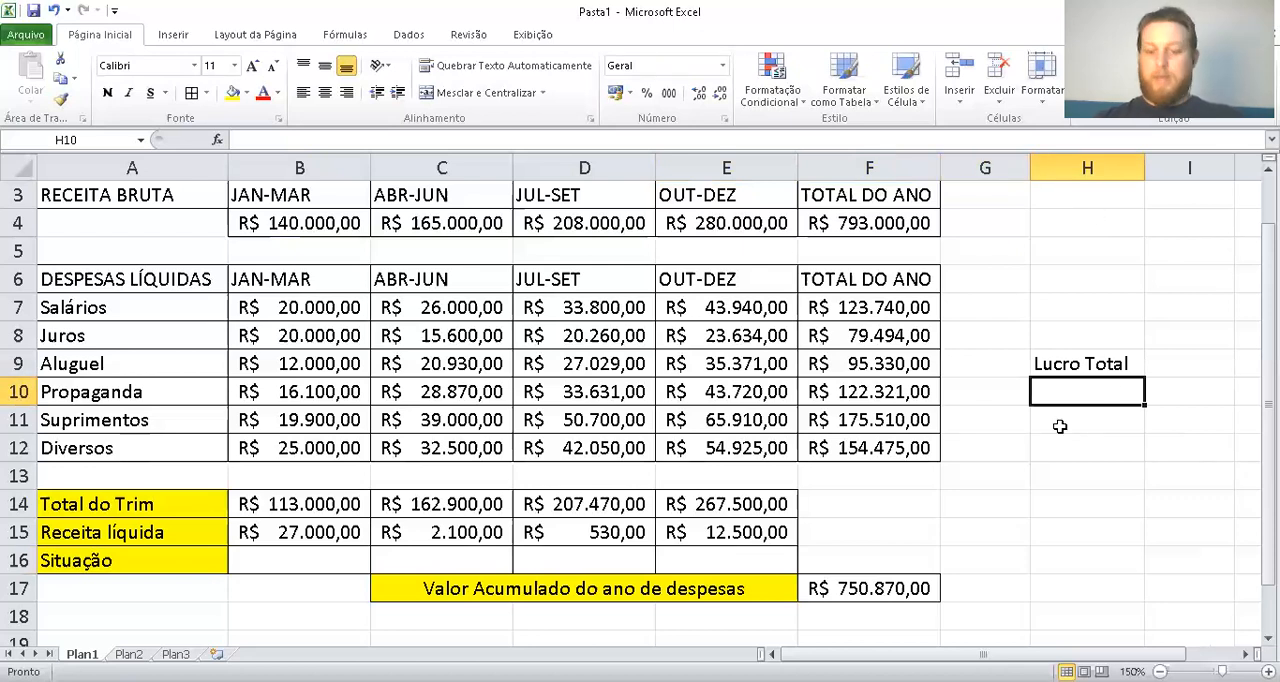
Enter 5000 in I9 as the reference value for Lucro Total
{"action": "key", "text": "Up"}
{"action": "key", "text": "Right"}
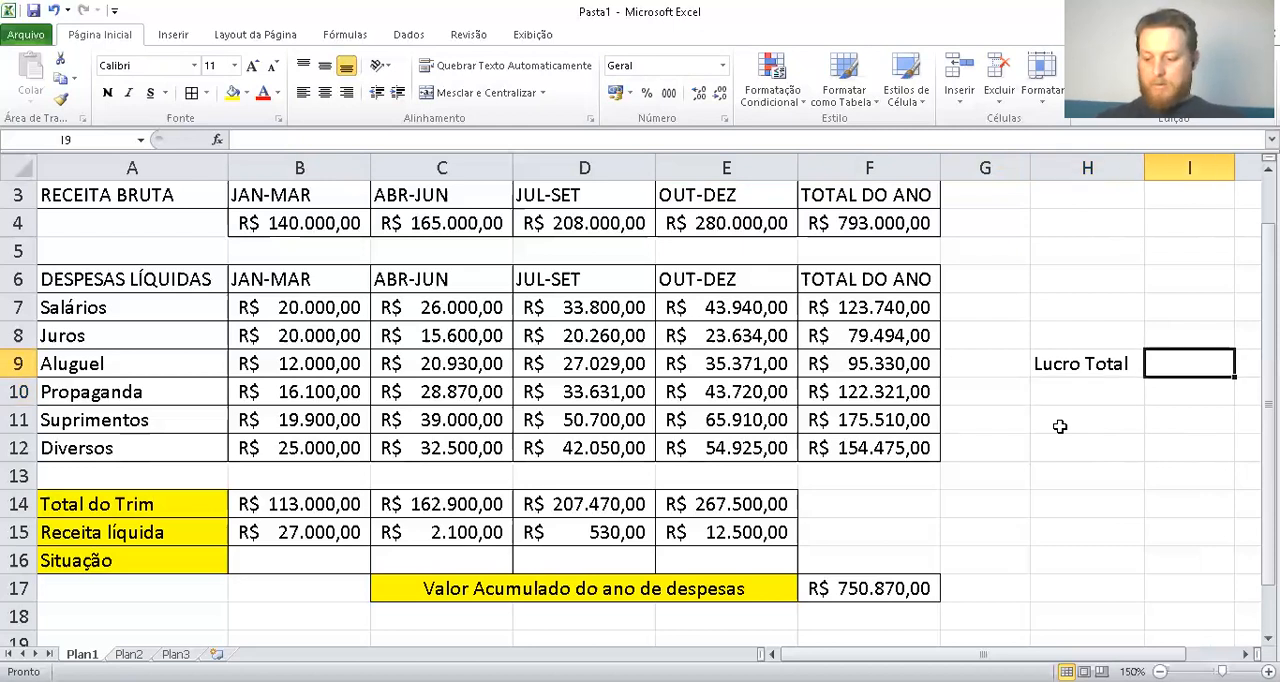
{"action": "type", "text": "5000"}
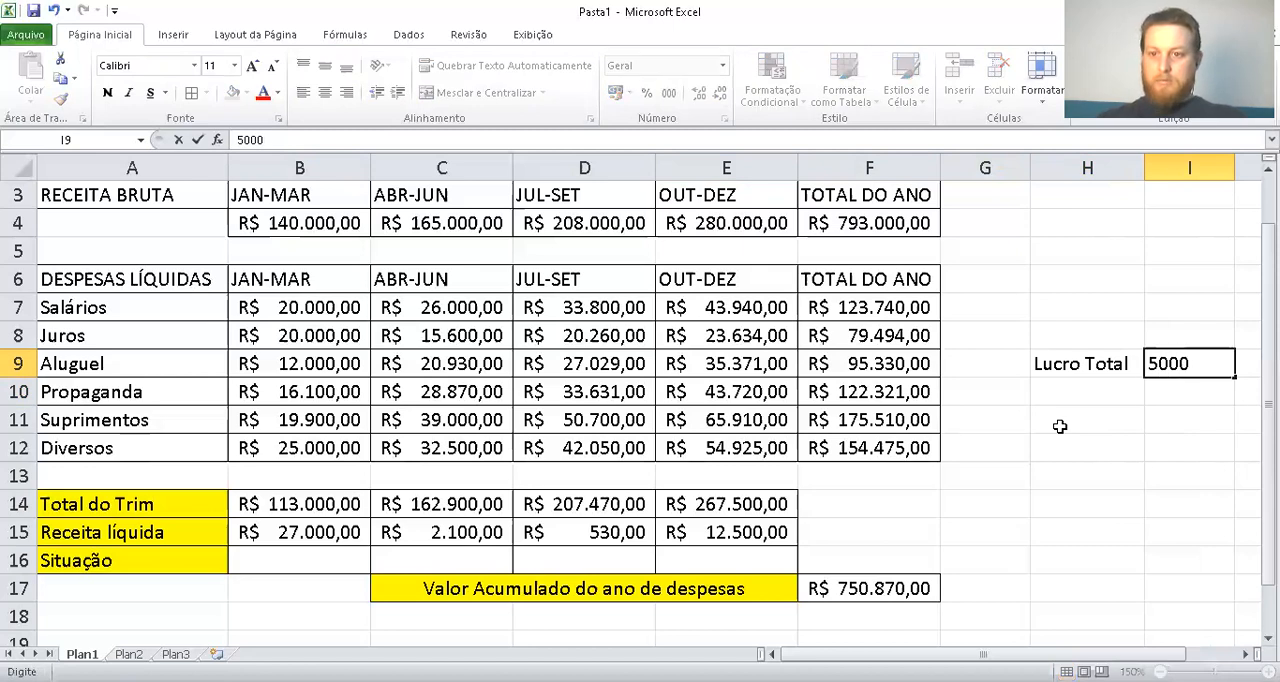
{"action": "key", "text": "Return"}
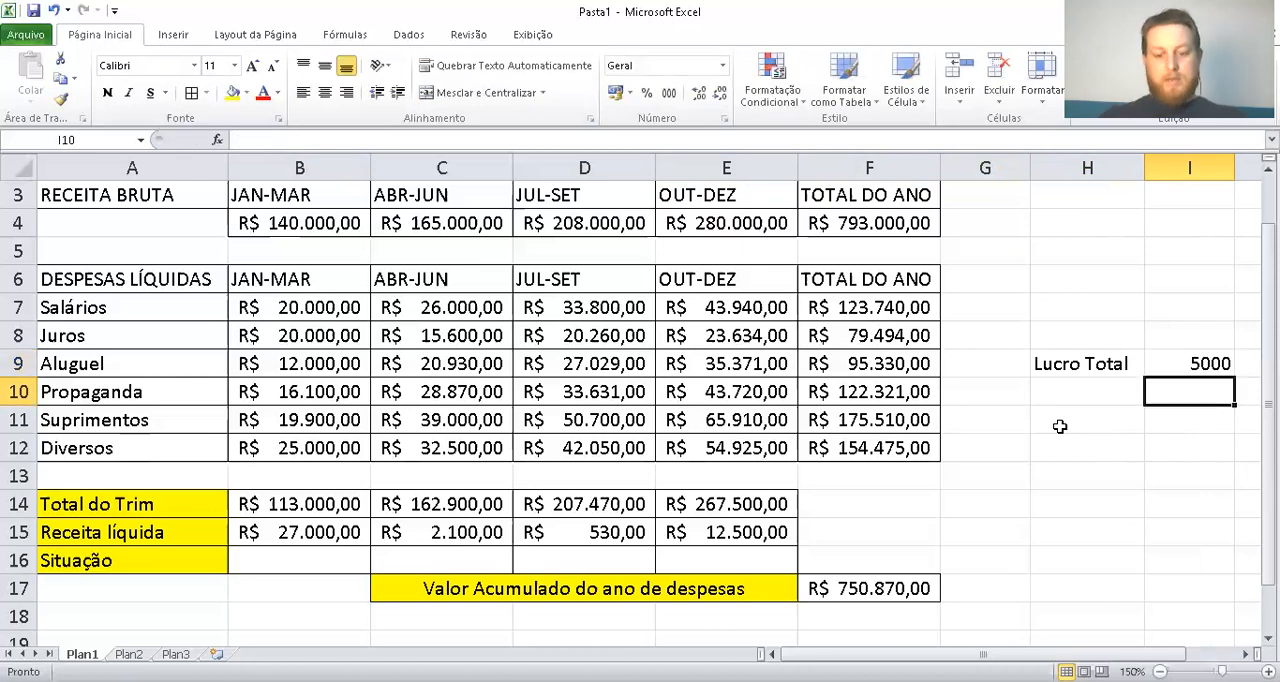
Enter the label "Lucro Médio" in H10, below Lucro Total
{"action": "key", "text": "Left"}
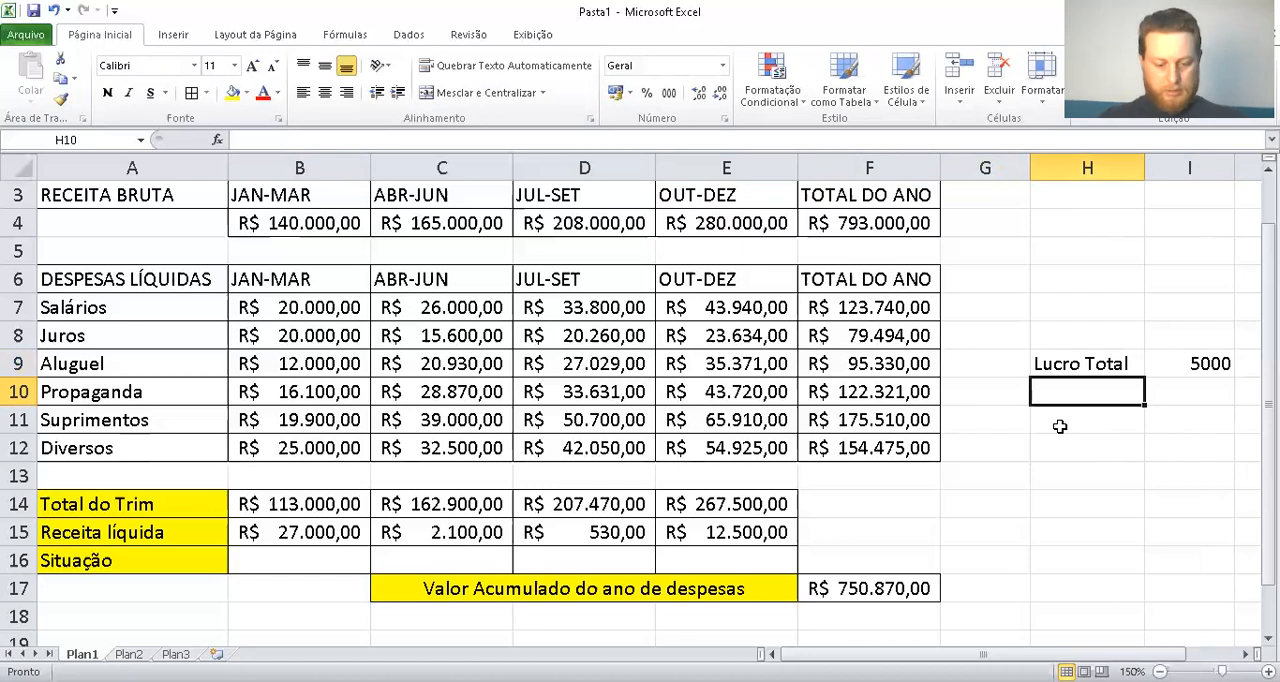
{"action": "type", "text": "Lucro "}
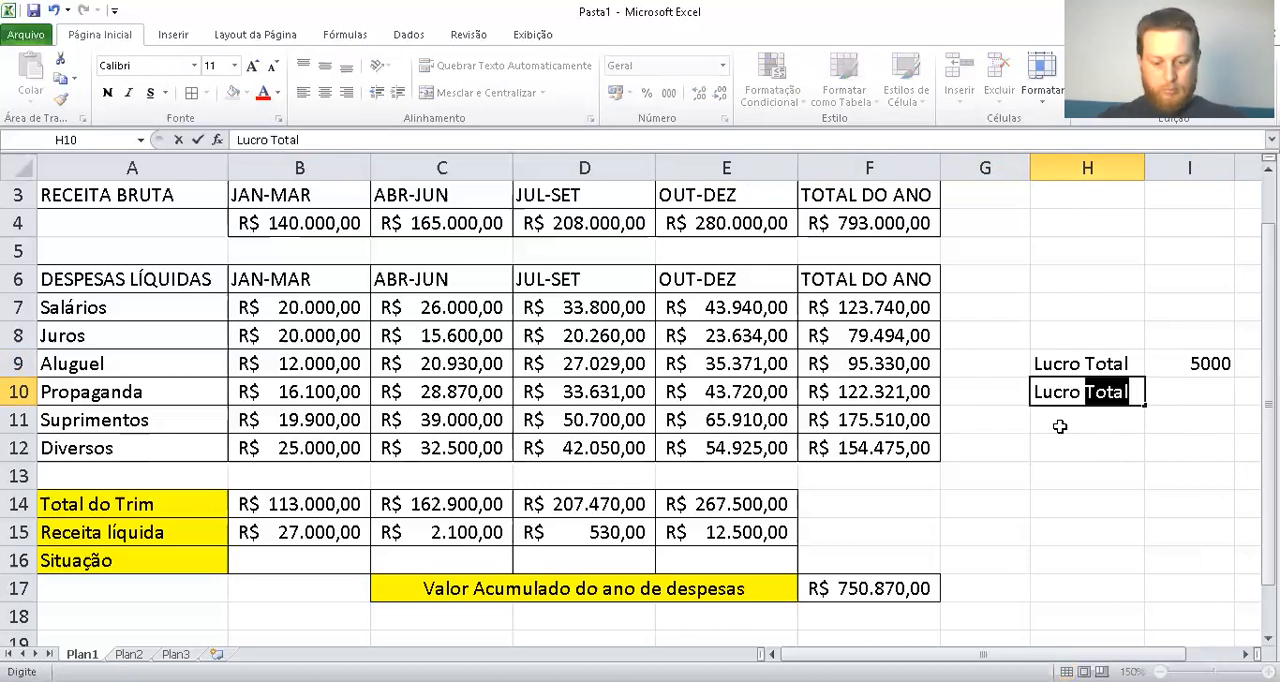
{"action": "type", "text": "Médio"}
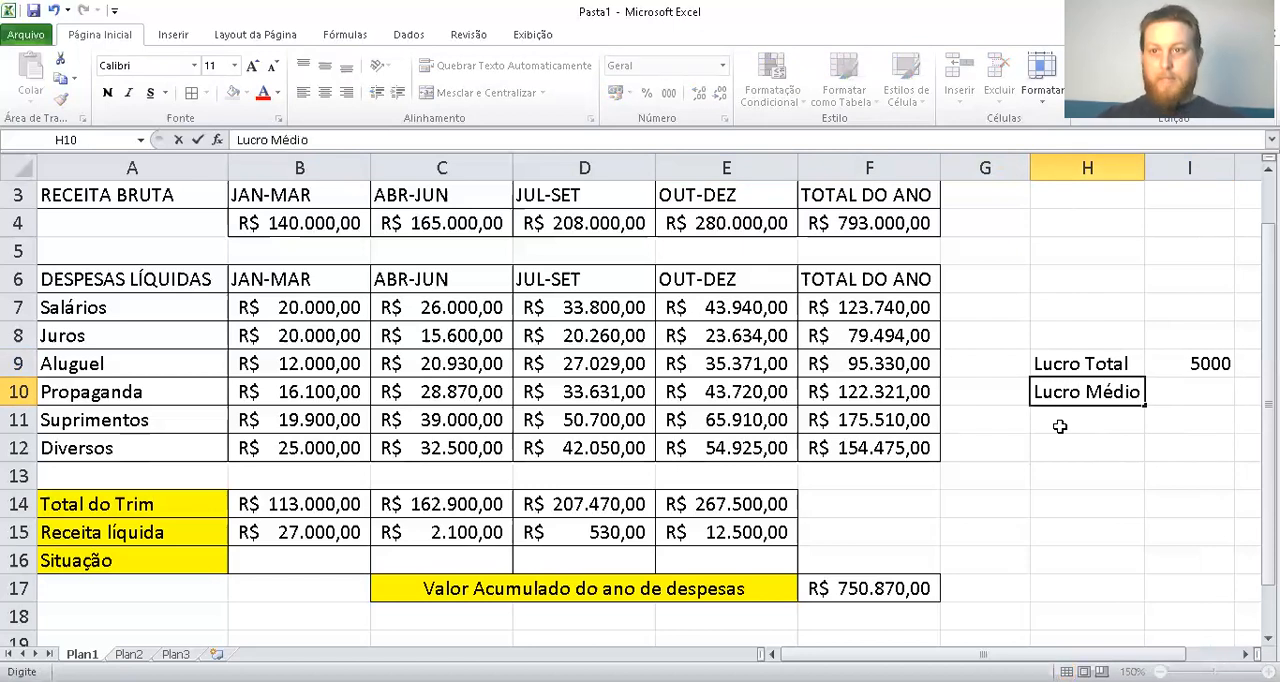
{"action": "key", "text": "Tab"}
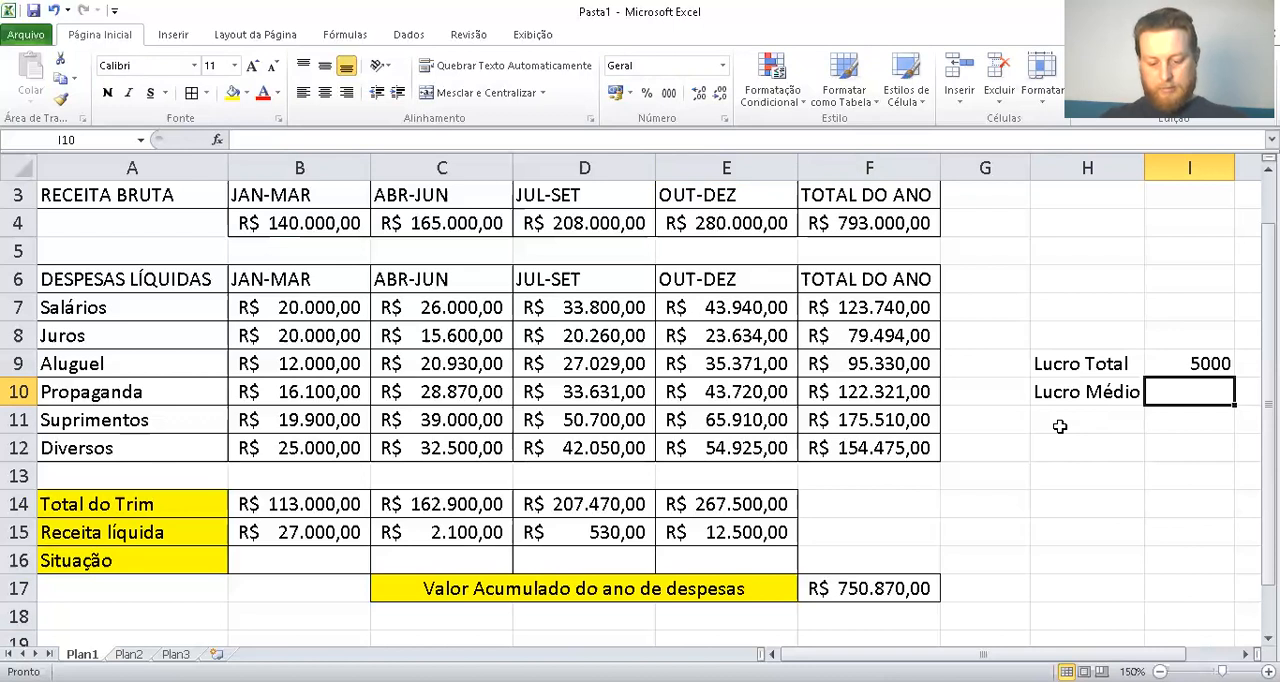
Change the Lucro Total reference value in I9 to >5000
{"action": "key", "text": "Up"}
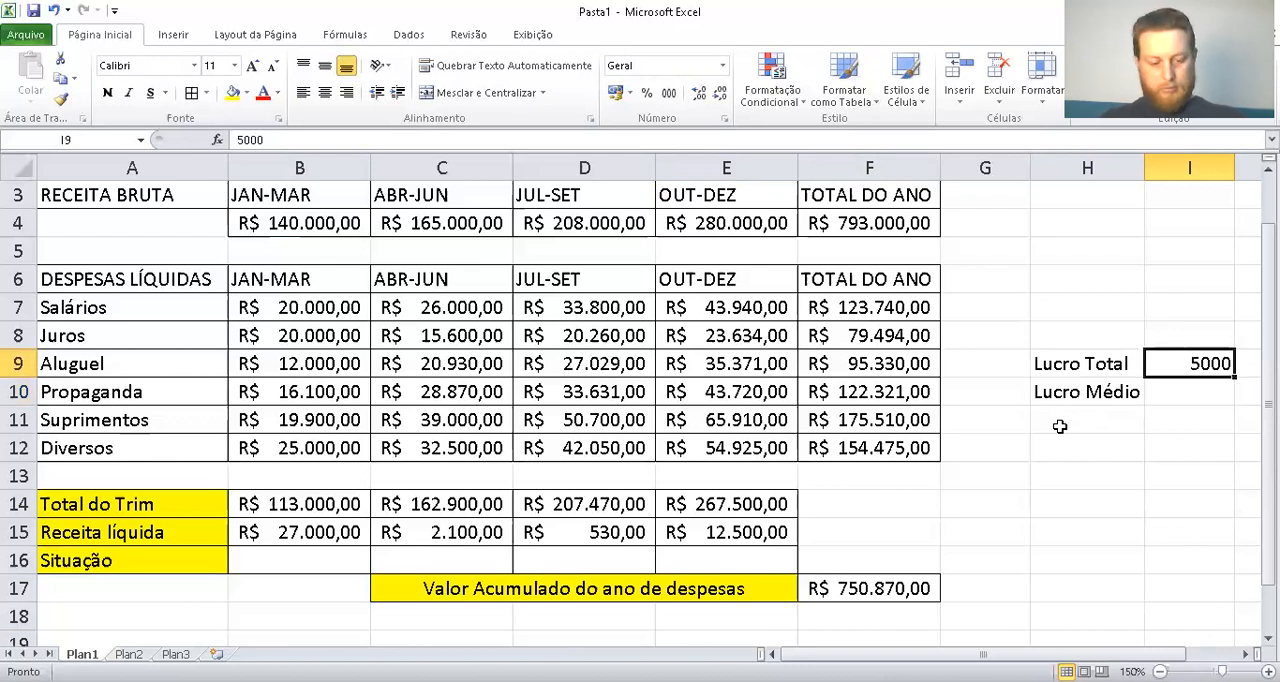
{"action": "key", "text": "F2"}
{"action": "key", "text": "Left"}
{"action": "key", "text": "Left"}
{"action": "key", "text": "Left"}
{"action": "key", "text": "Left"}
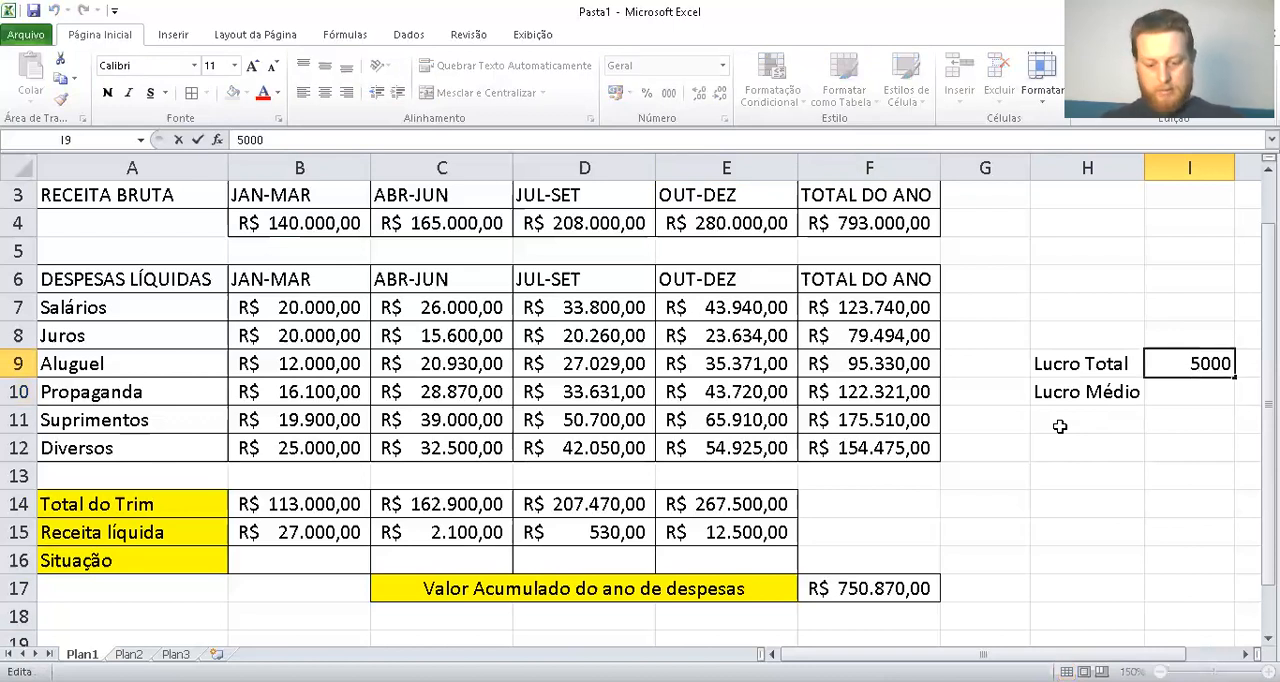
{"action": "type", "text": ">"}
{"action": "key", "text": "Return"}
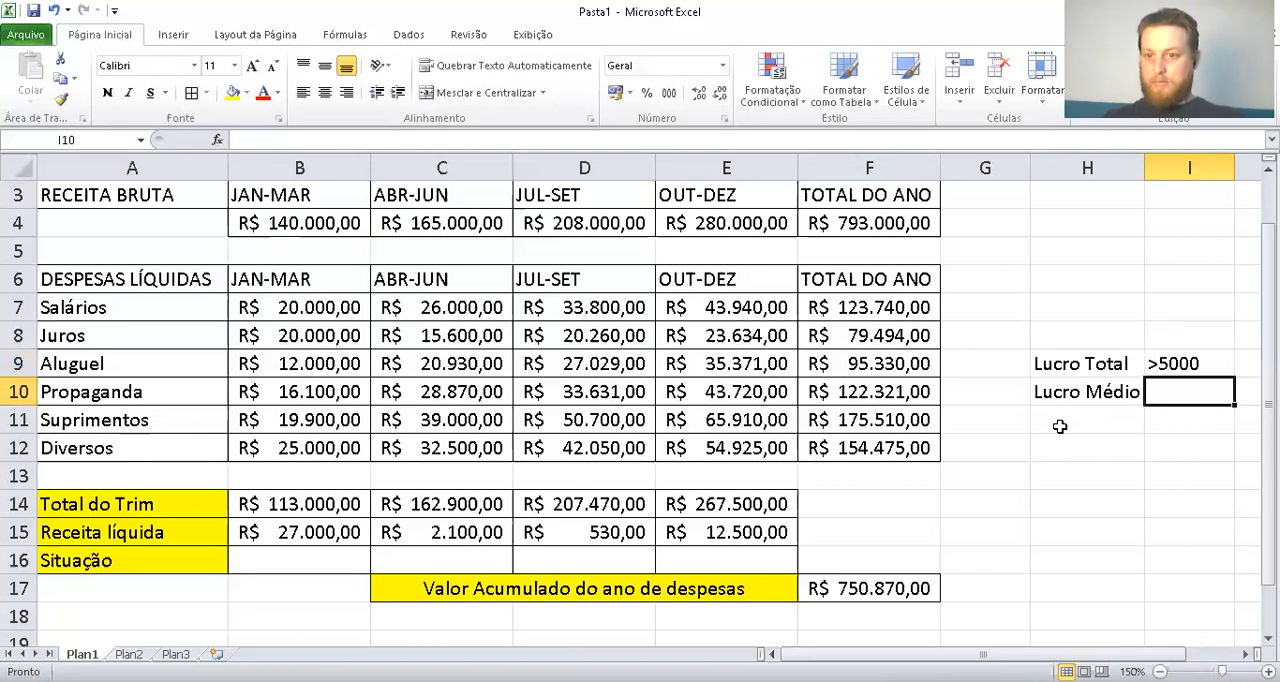
Enter <5000 in I10 as the reference value for Lucro Médio
{"action": "type", "text": "<5000"}
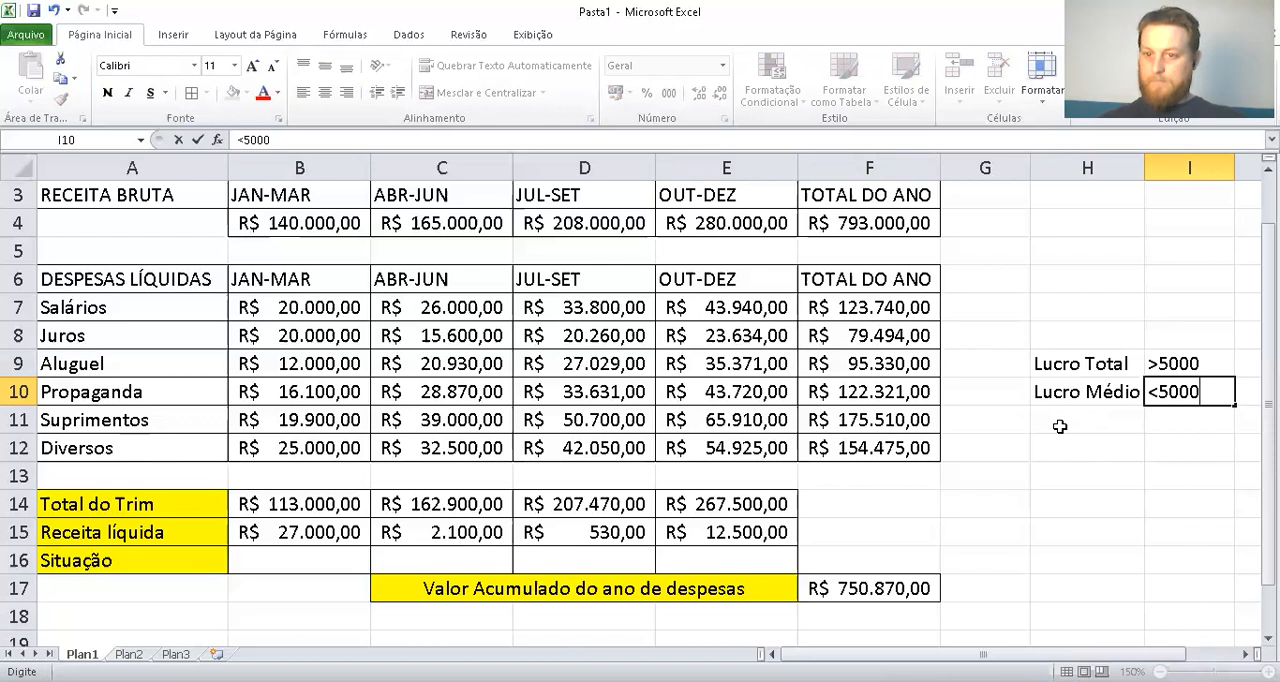
{"action": "key", "text": "Return"}
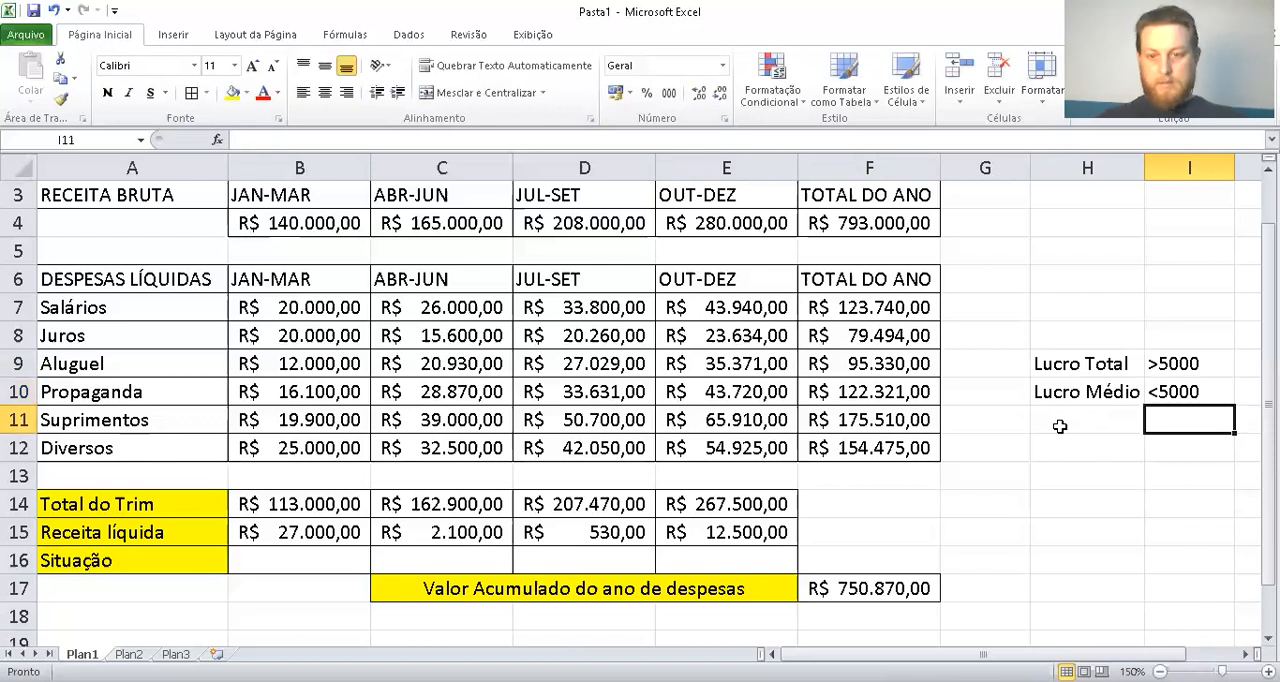
Enter the label "Prejuízo Total" in H11, below Lucro Médio
{"action": "left_click", "coordinate": [1059, 426]}
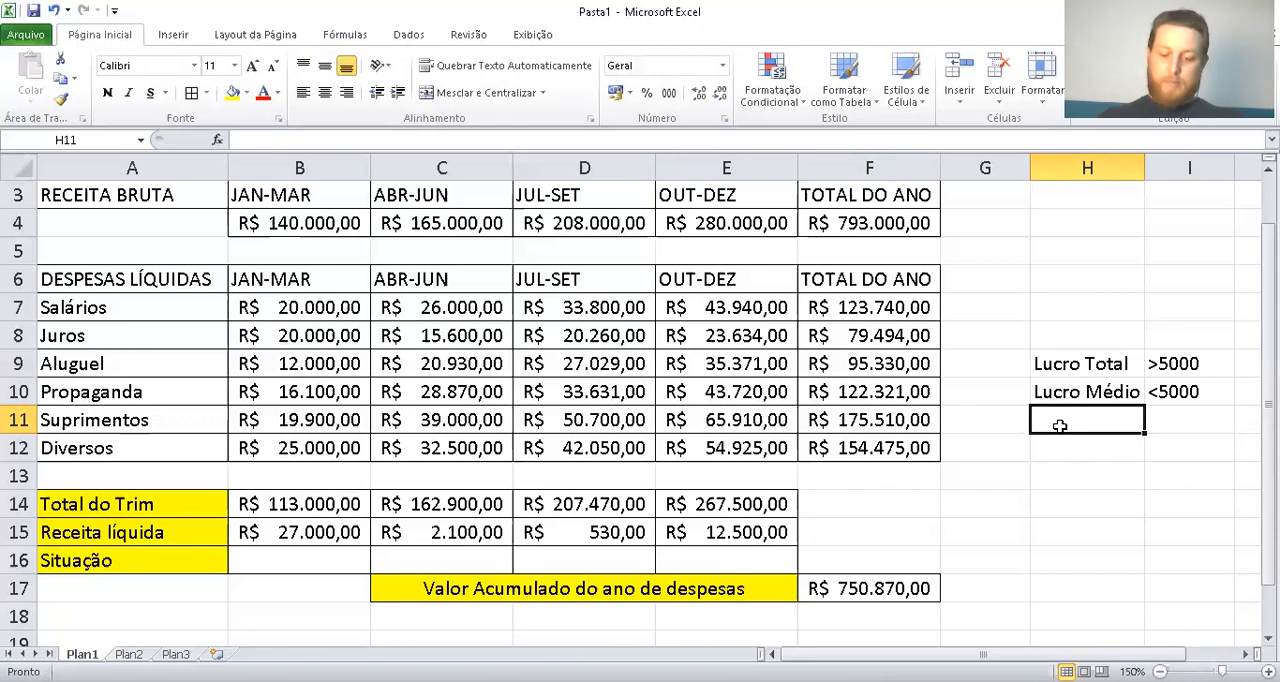
{"action": "type", "text": "Pre"}
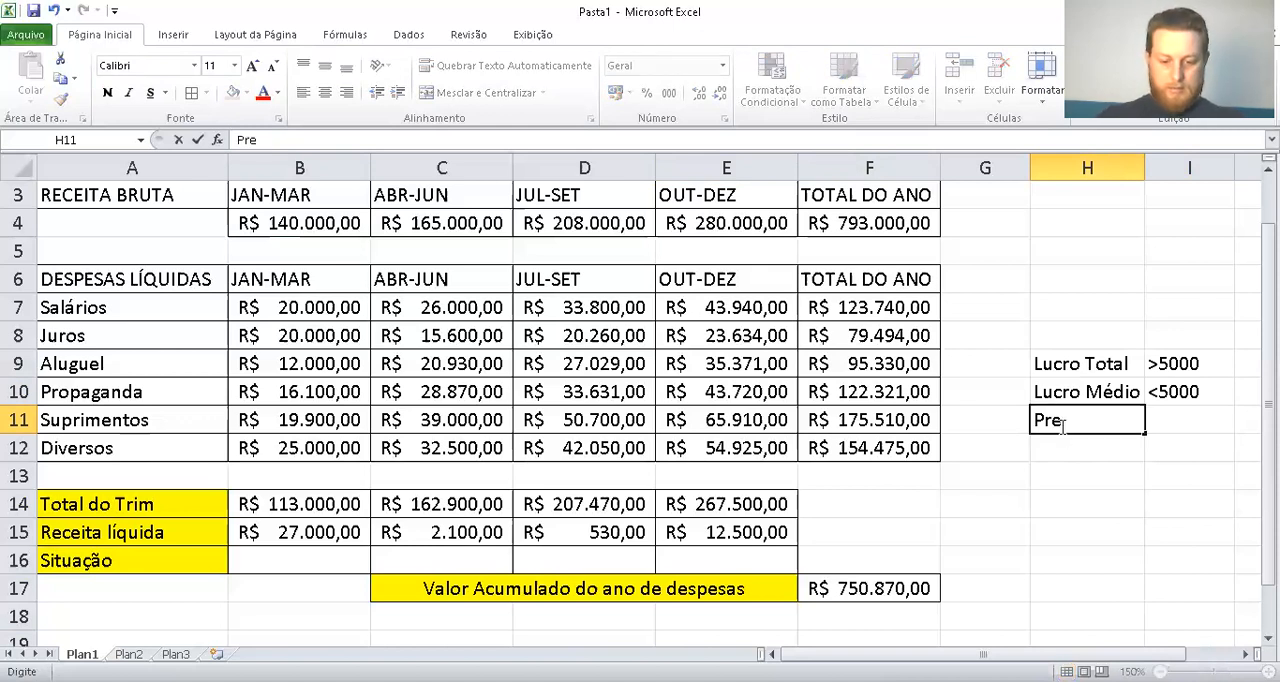
{"action": "type", "text": "ju"}
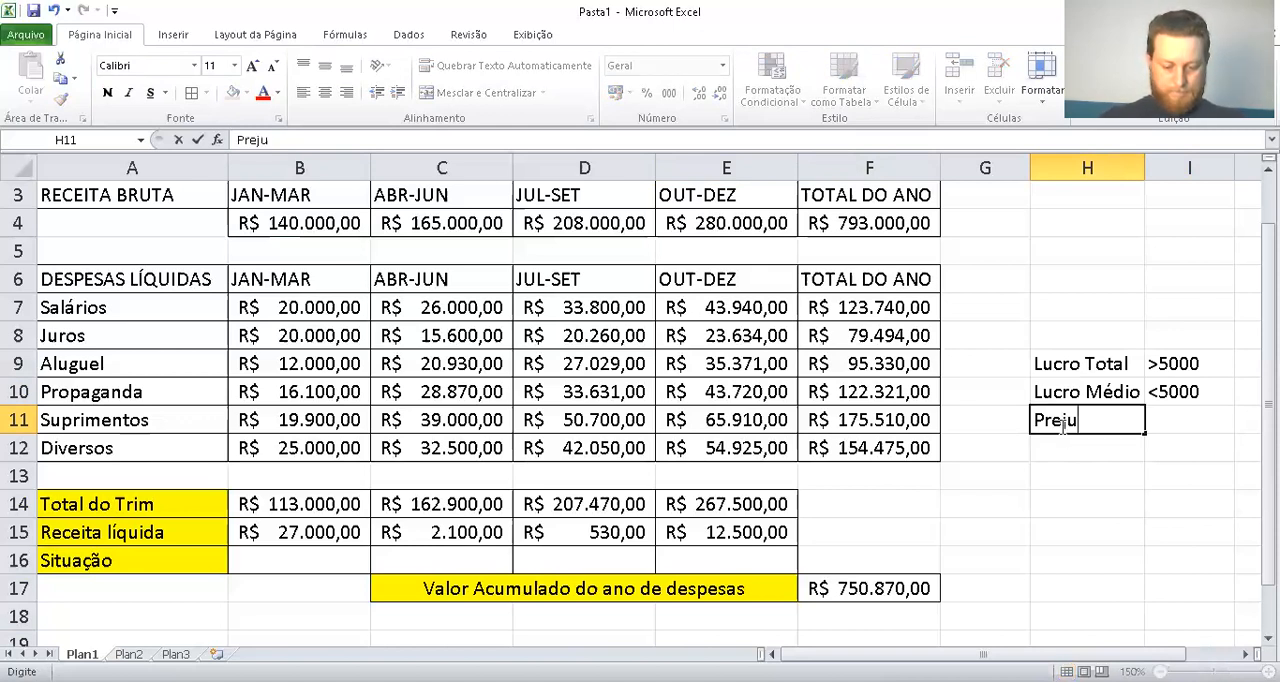
{"action": "type", "text": "ízo"}
{"action": "type", "text": "Total"}
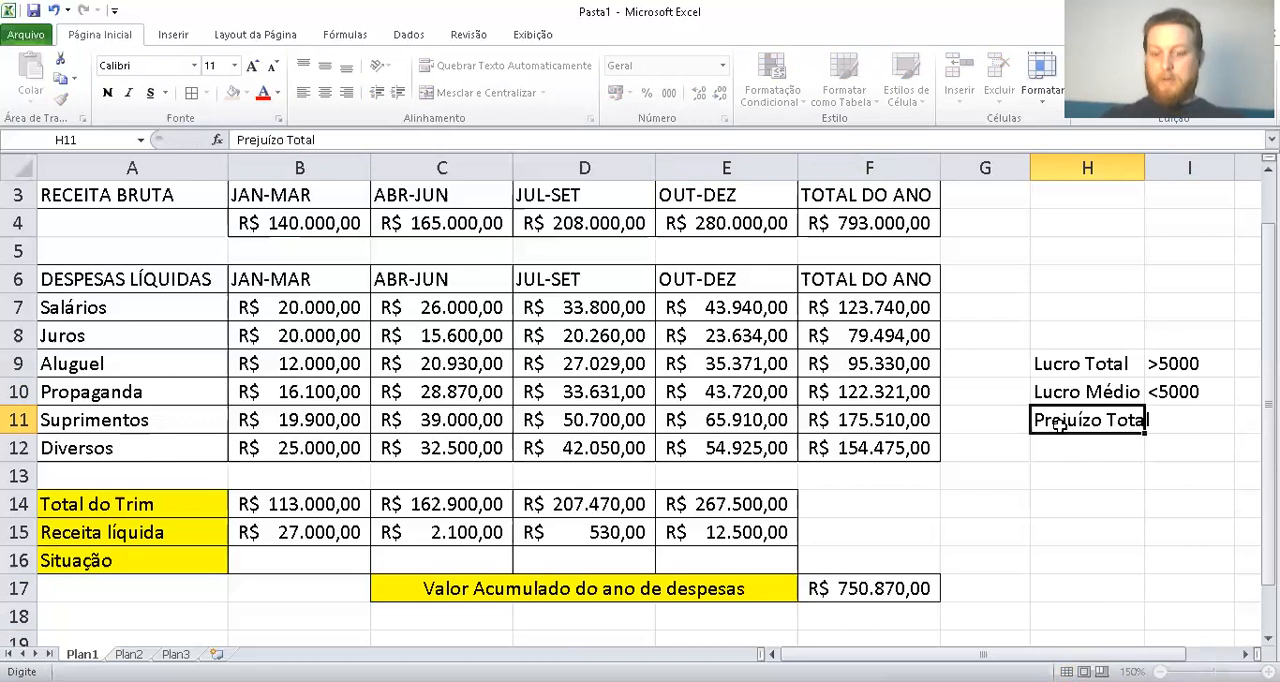
{"action": "key", "text": "Return"}
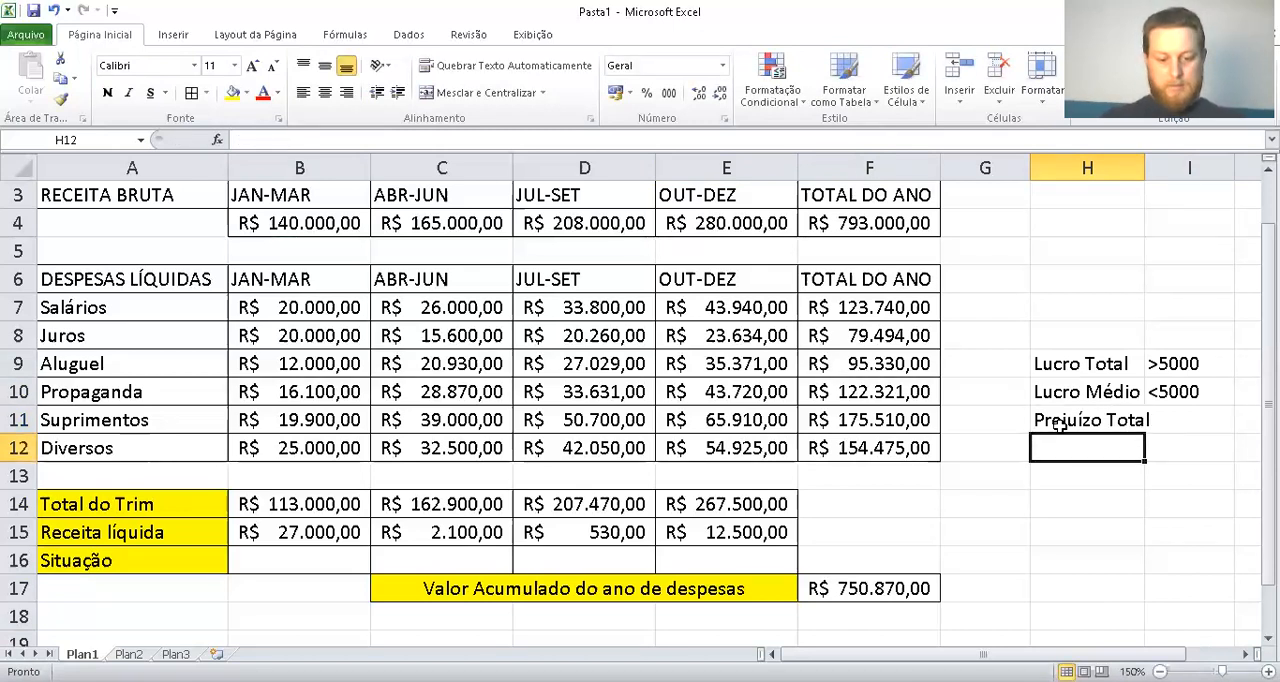
Enter <1000 in I11 as the reference value for Prejuízo Total and fit column H's width to its labels
{"action": "key", "text": "Right"}
{"action": "key", "text": "Up"}
{"action": "type", "text": "<"}
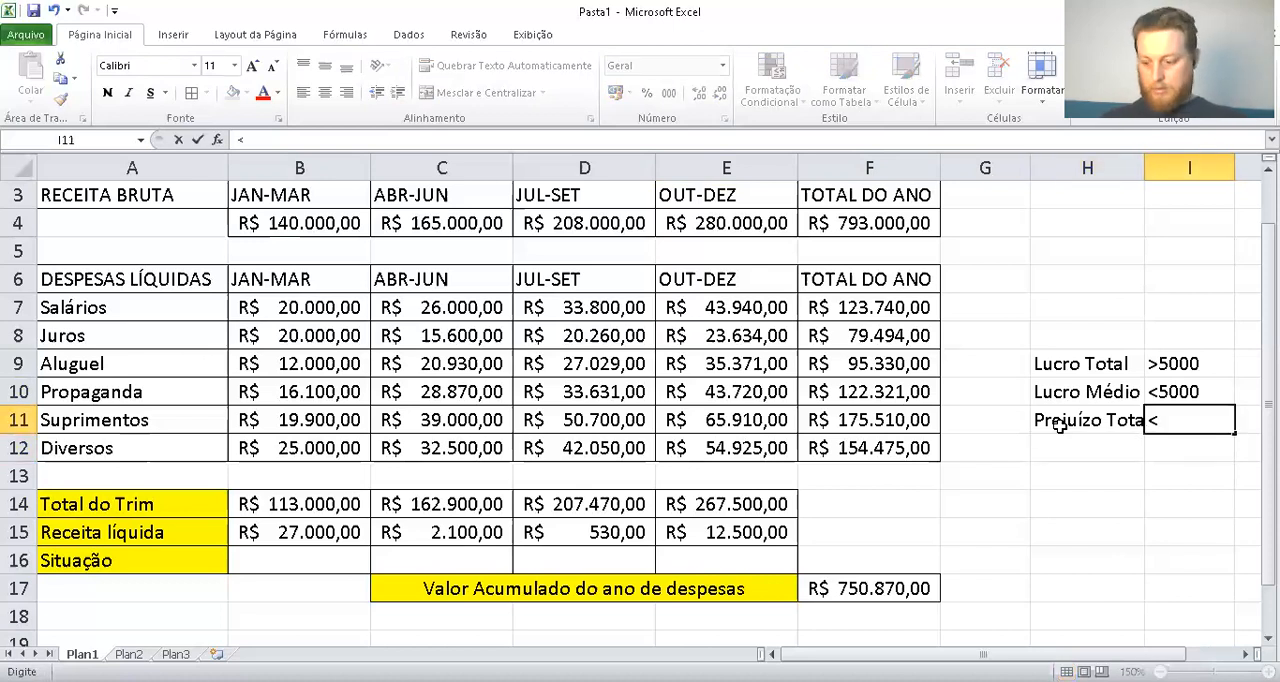
{"action": "type", "text": "1000"}
{"action": "key", "text": "Return"}
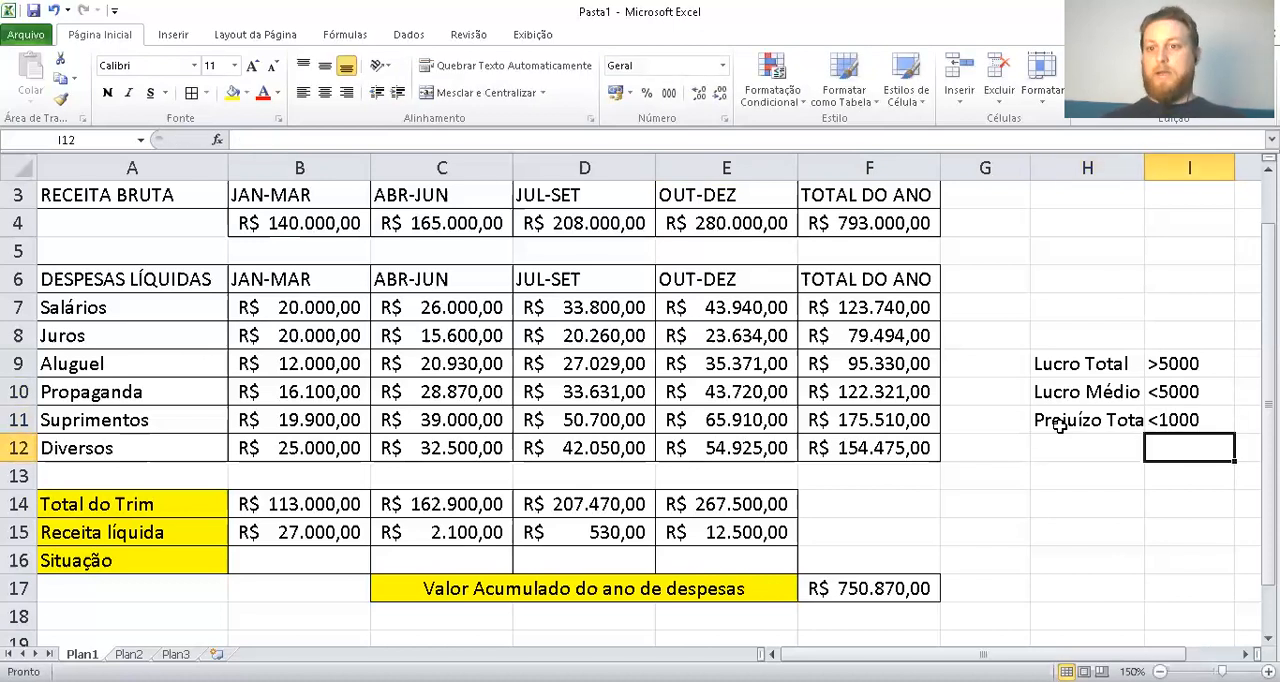
{"action": "double_click", "coordinate": [1144, 168]}
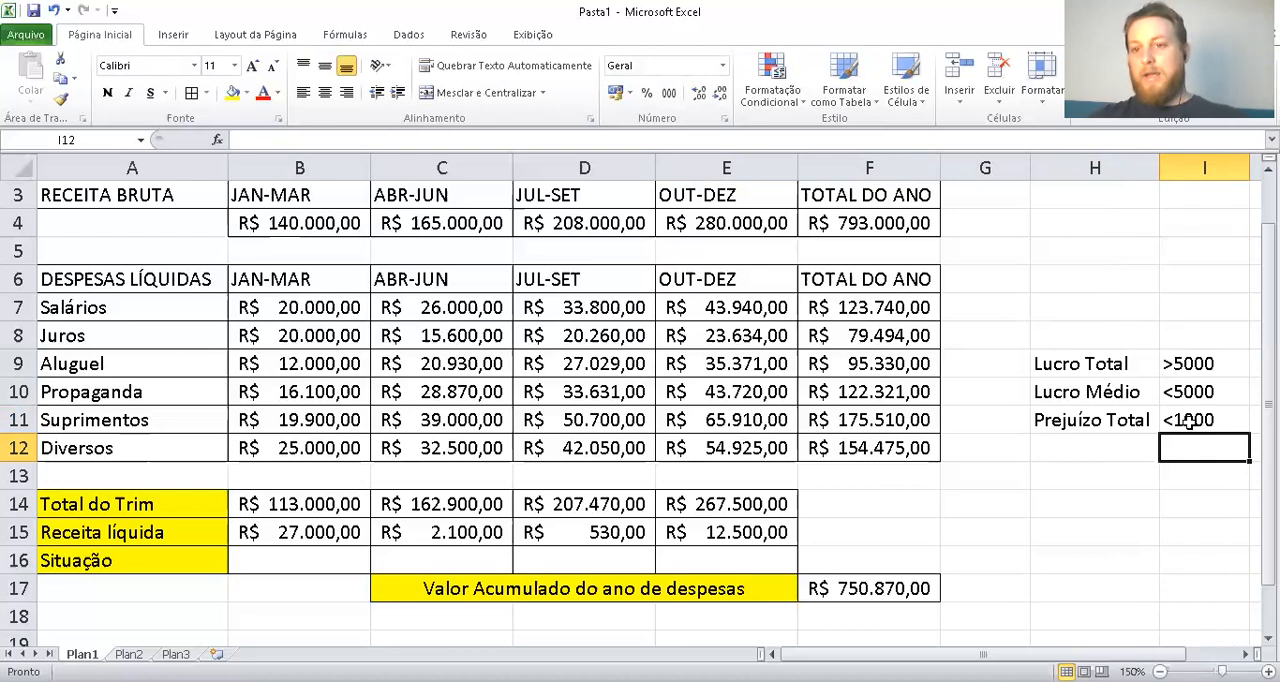
{"action": "left_click_drag", "start_coordinate": [1200, 419], "coordinate": [1118, 364]}
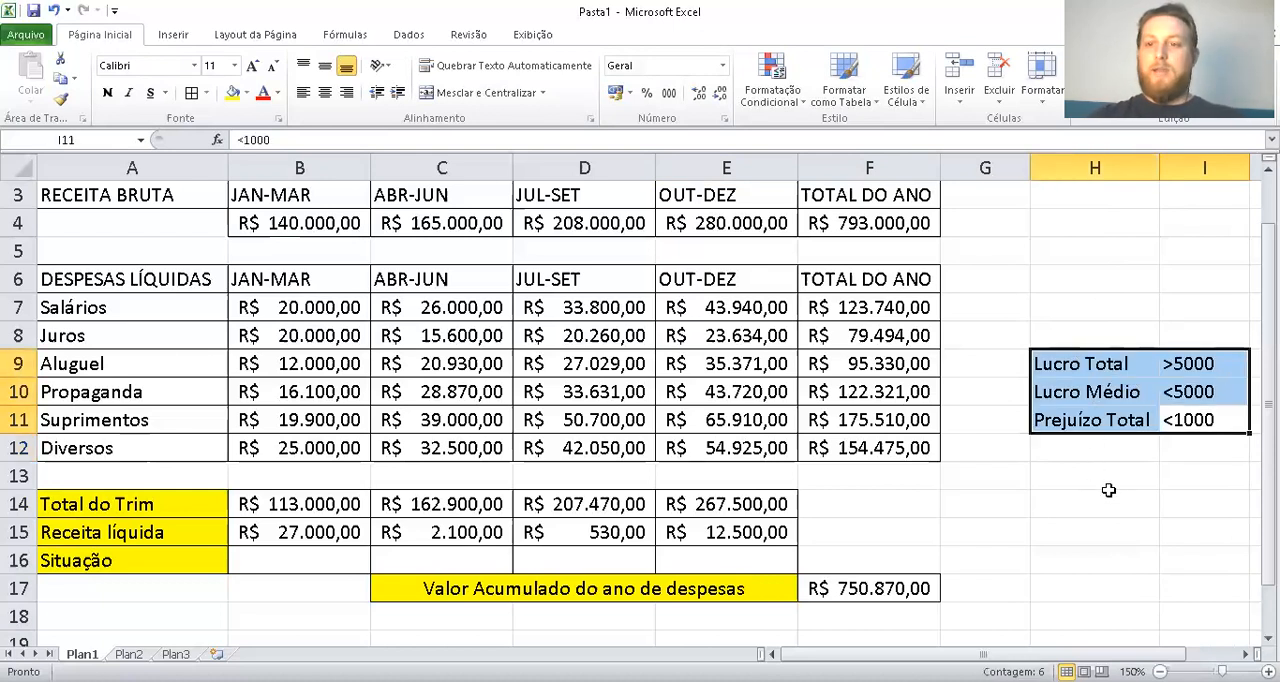
{"action": "left_click", "coordinate": [1086, 476]}
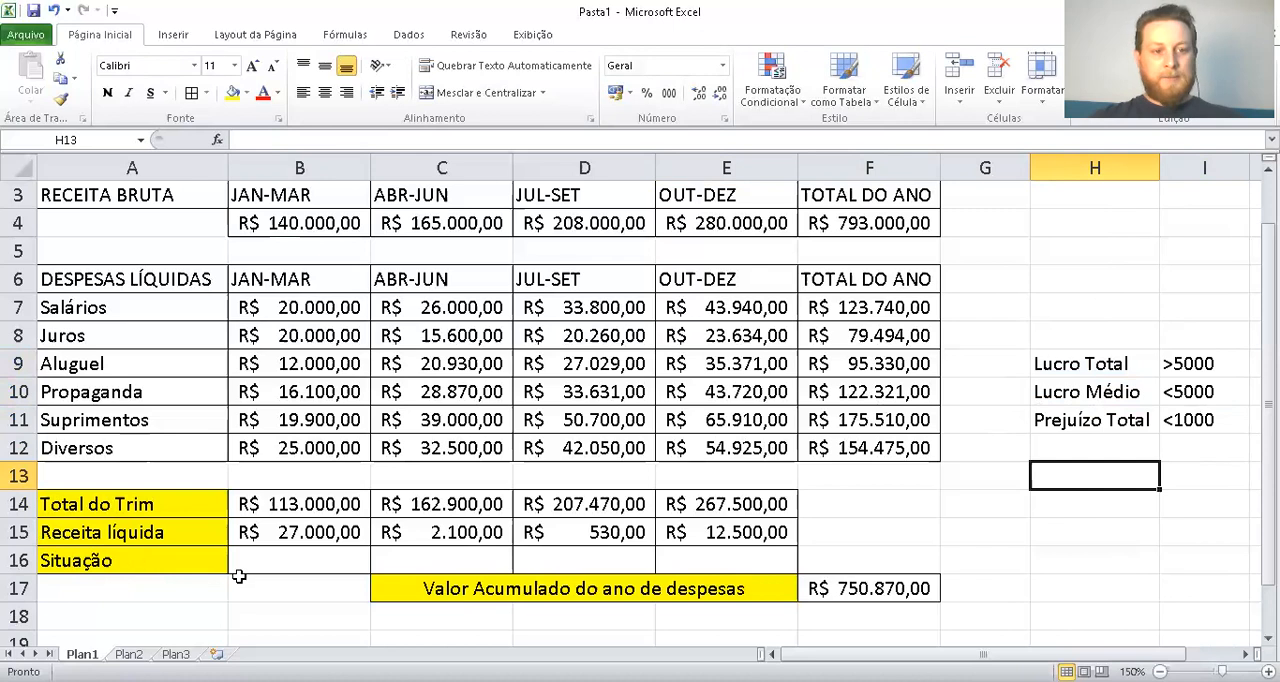
{"action": "left_click_drag", "start_coordinate": [276, 560], "coordinate": [762, 552]}
{"action": "left_click", "coordinate": [833, 537]}
Start an SE formula in the JAN-MAR Situação cell B16 with the logical test B15<=1000
{"action": "left_click", "coordinate": [327, 552]}
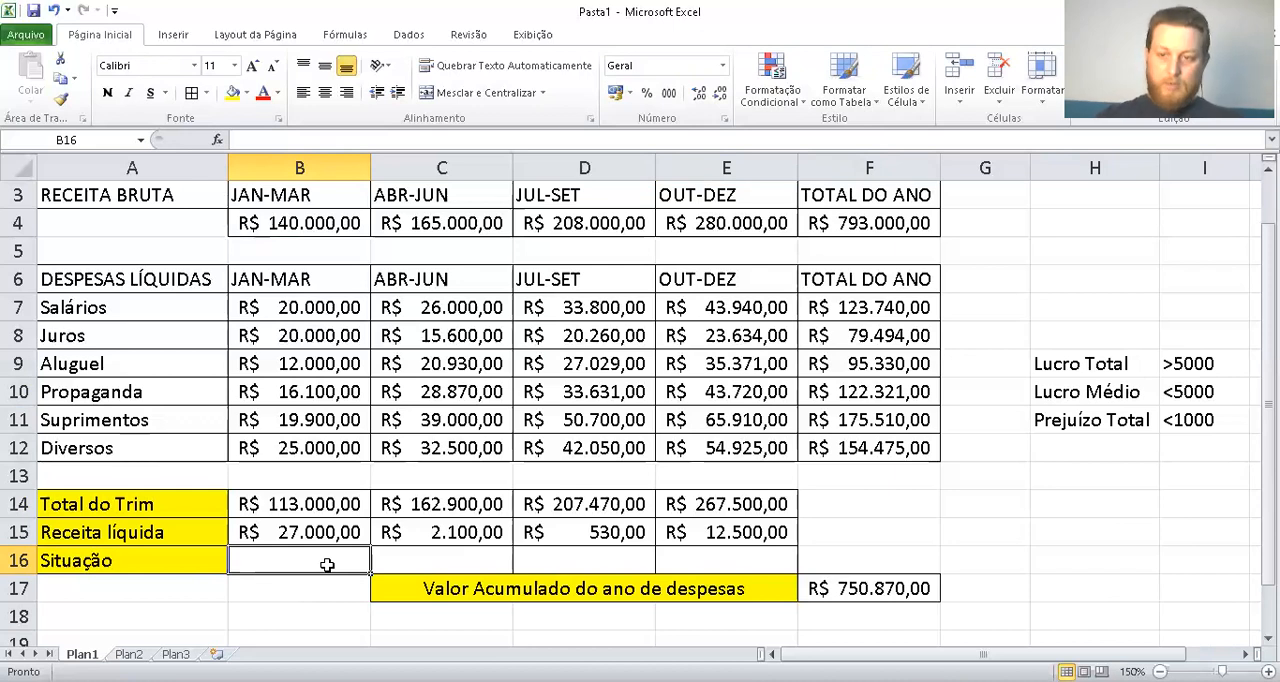
{"action": "type", "text": "="}
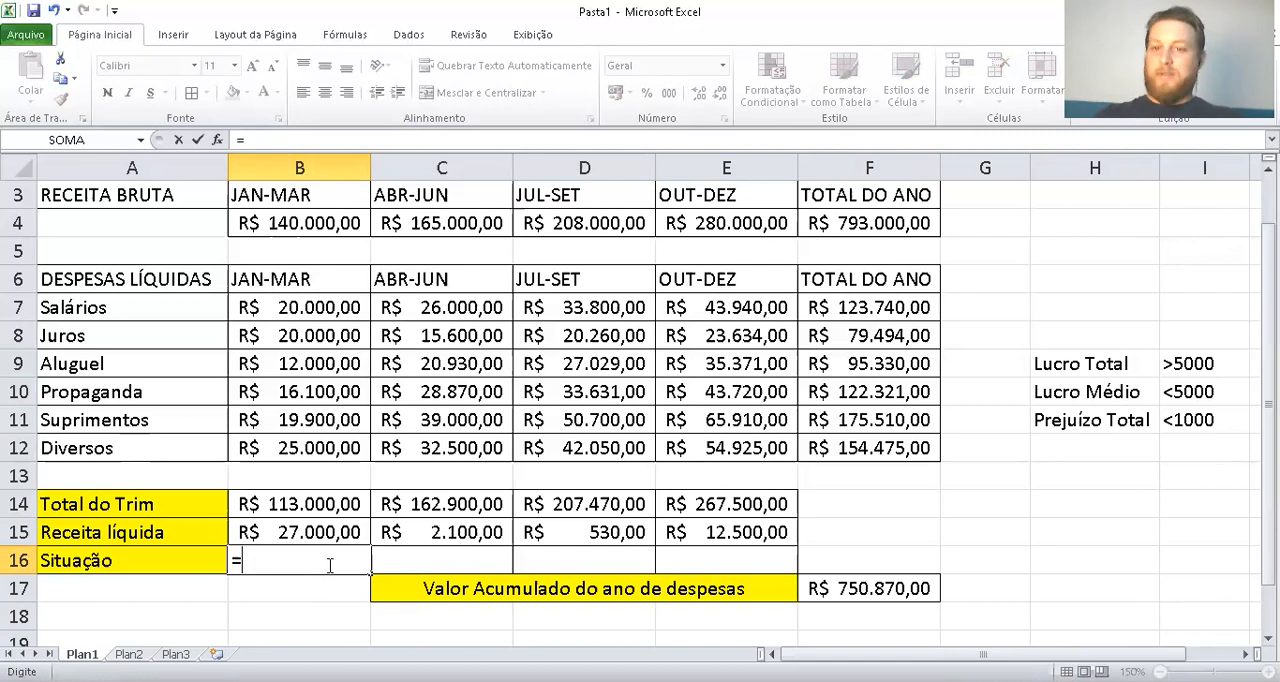
{"action": "type", "text": "se("}
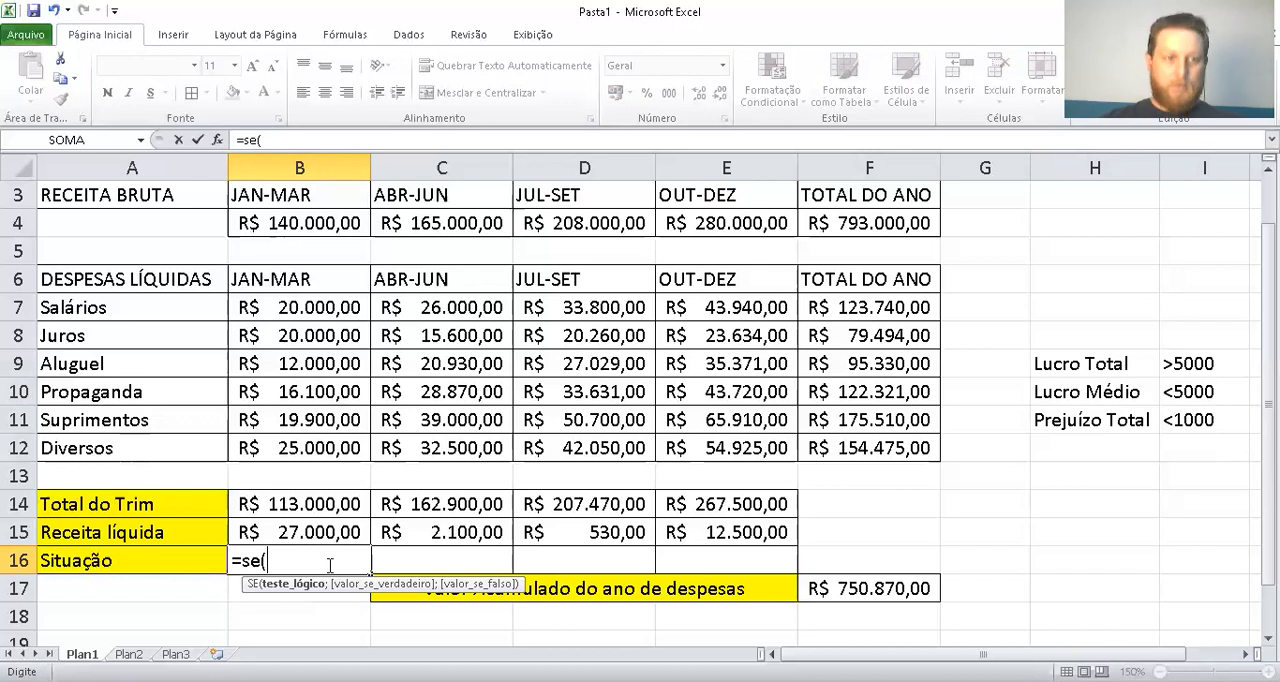
{"action": "key", "text": "Up"}
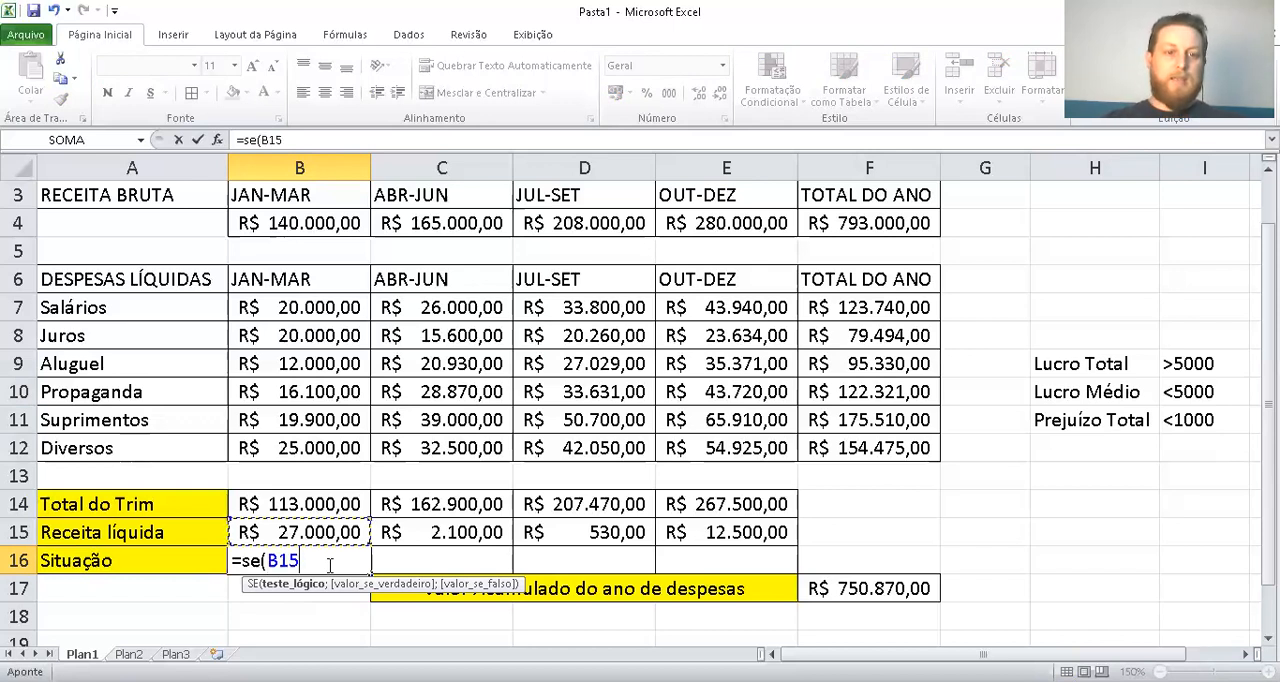
{"action": "type", "text": "<"}
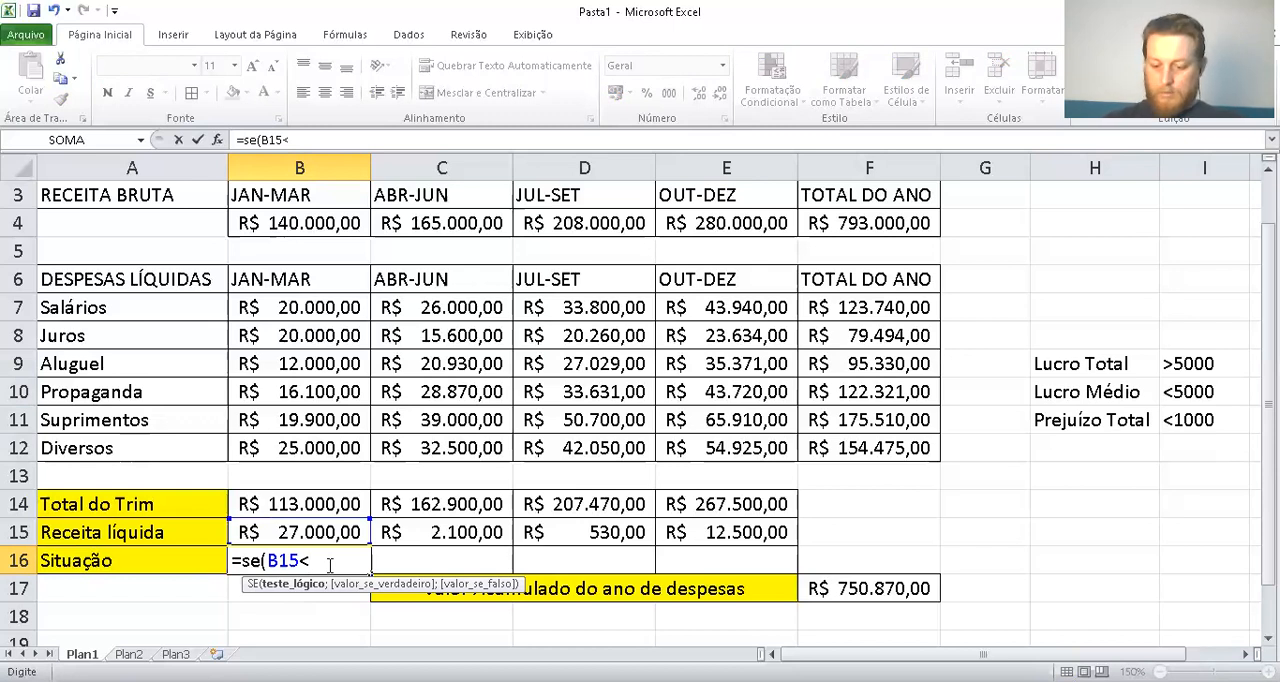
{"action": "type", "text": "=1"}
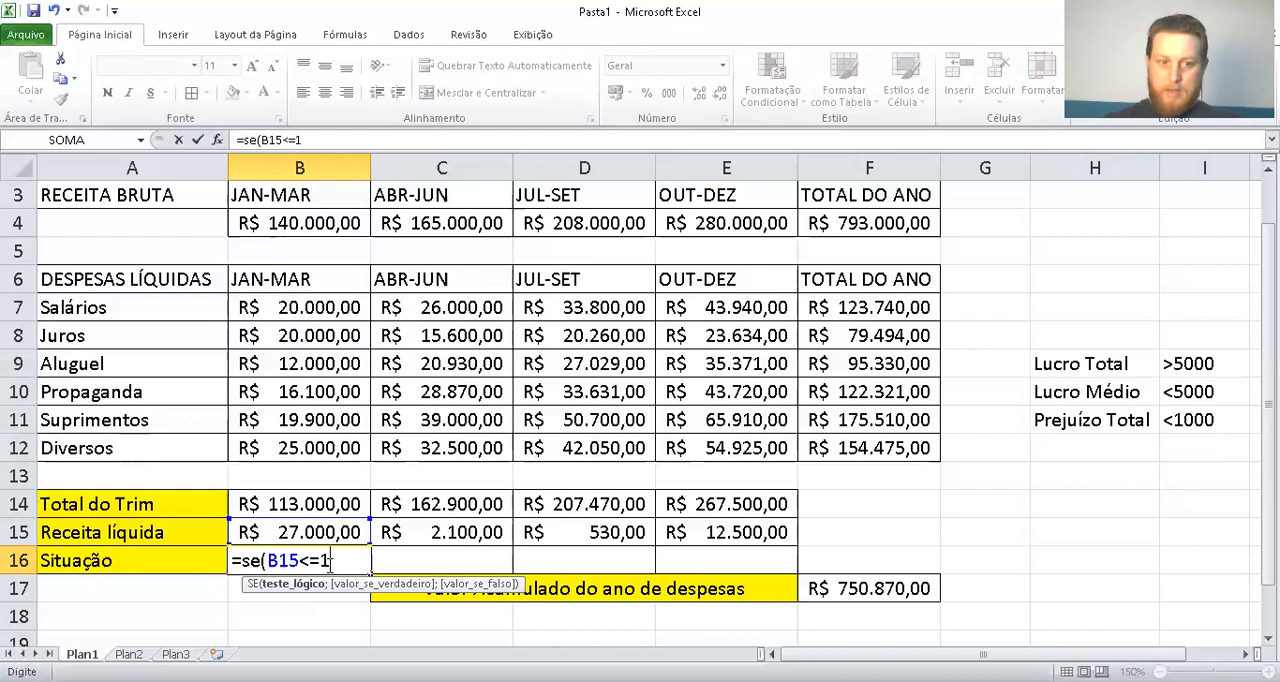
{"action": "type", "text": "000"}
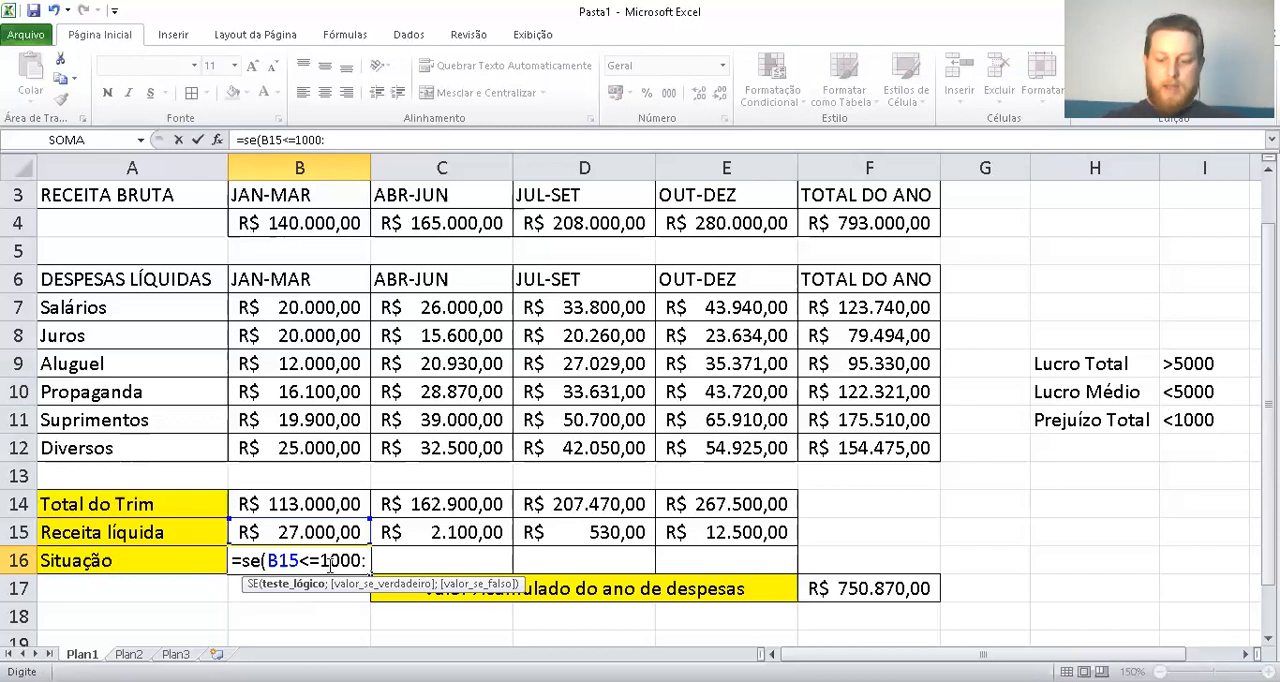
{"action": "type", "text": ";"}
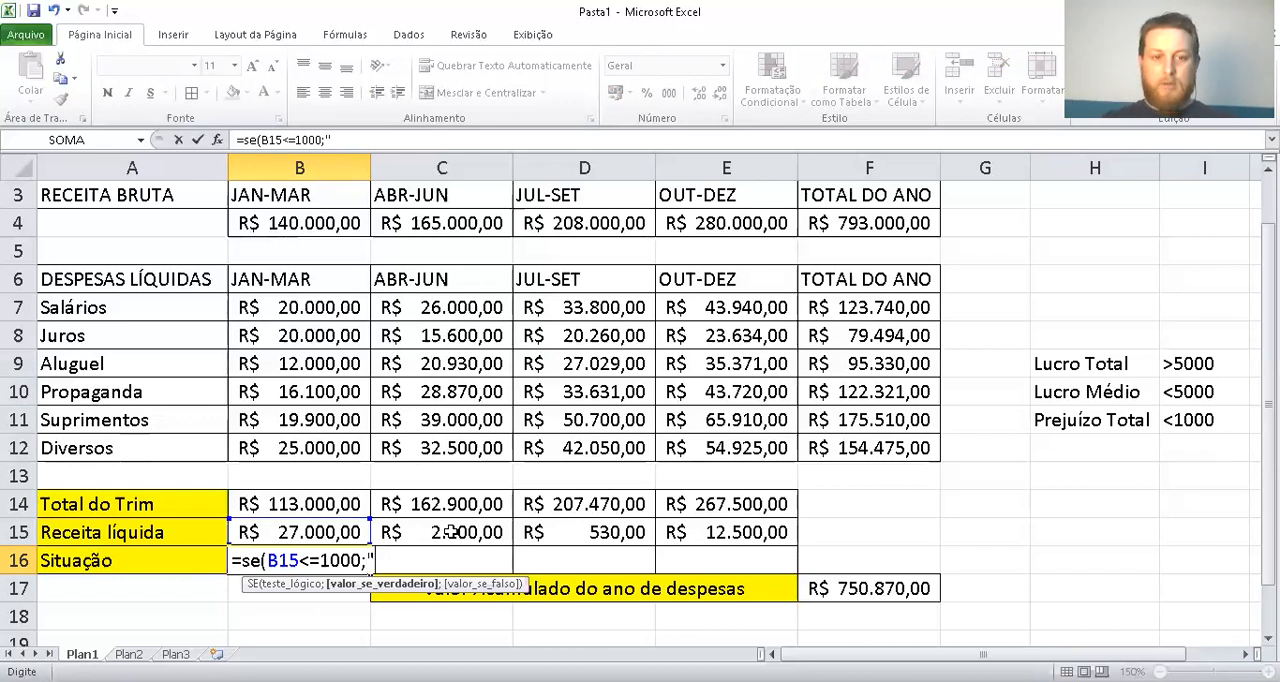
Set "Prejuízo Total" as the value-if-true argument of the SE formula in B16
{"action": "type", "text": "\"Prej"}
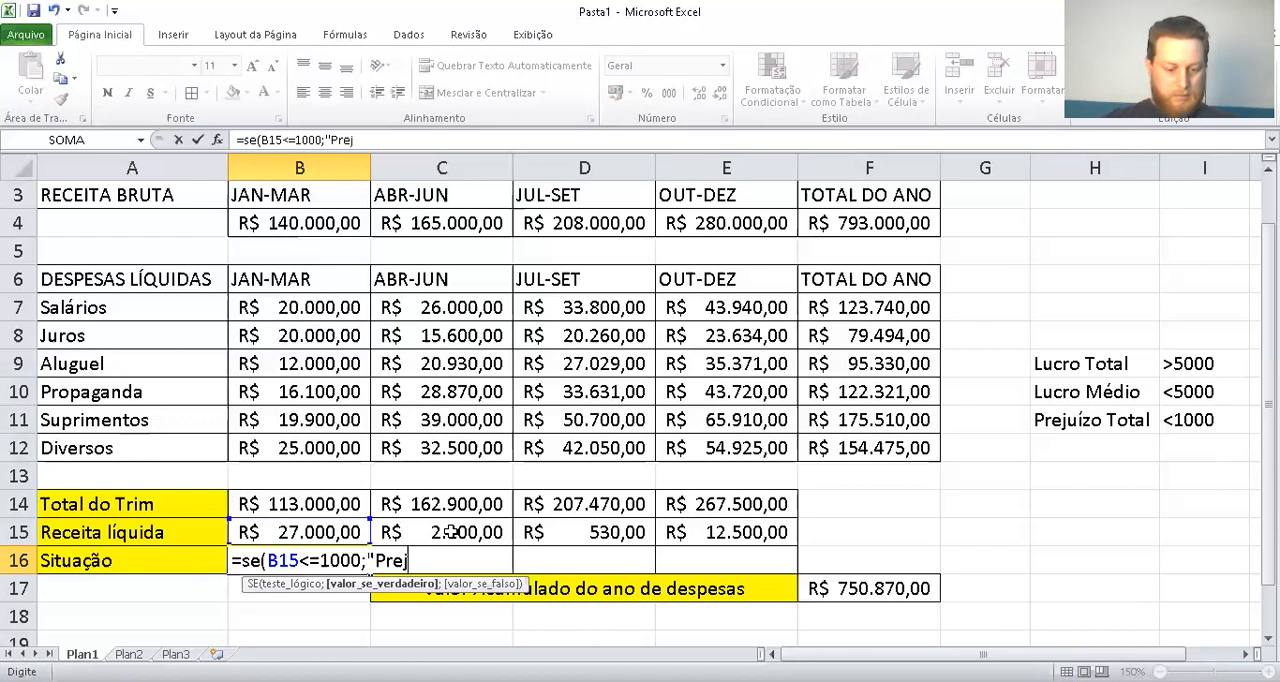
{"action": "type", "text": "uízo "}
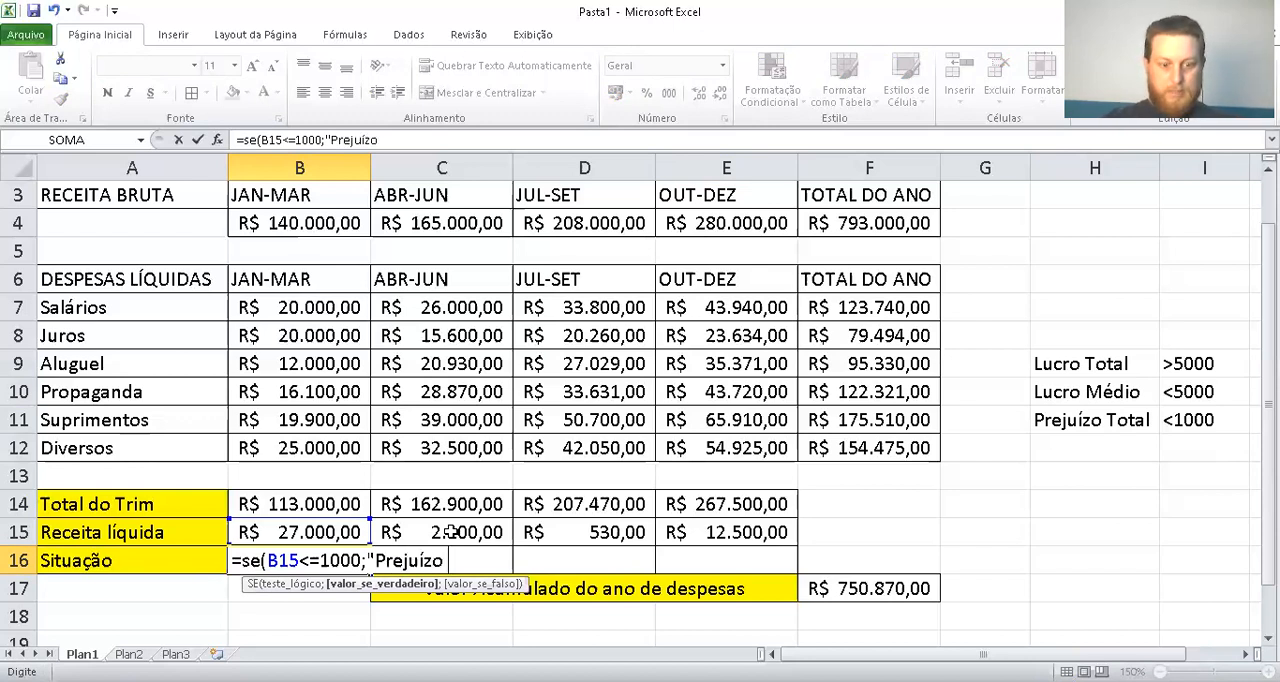
{"action": "type", "text": "Total\""}
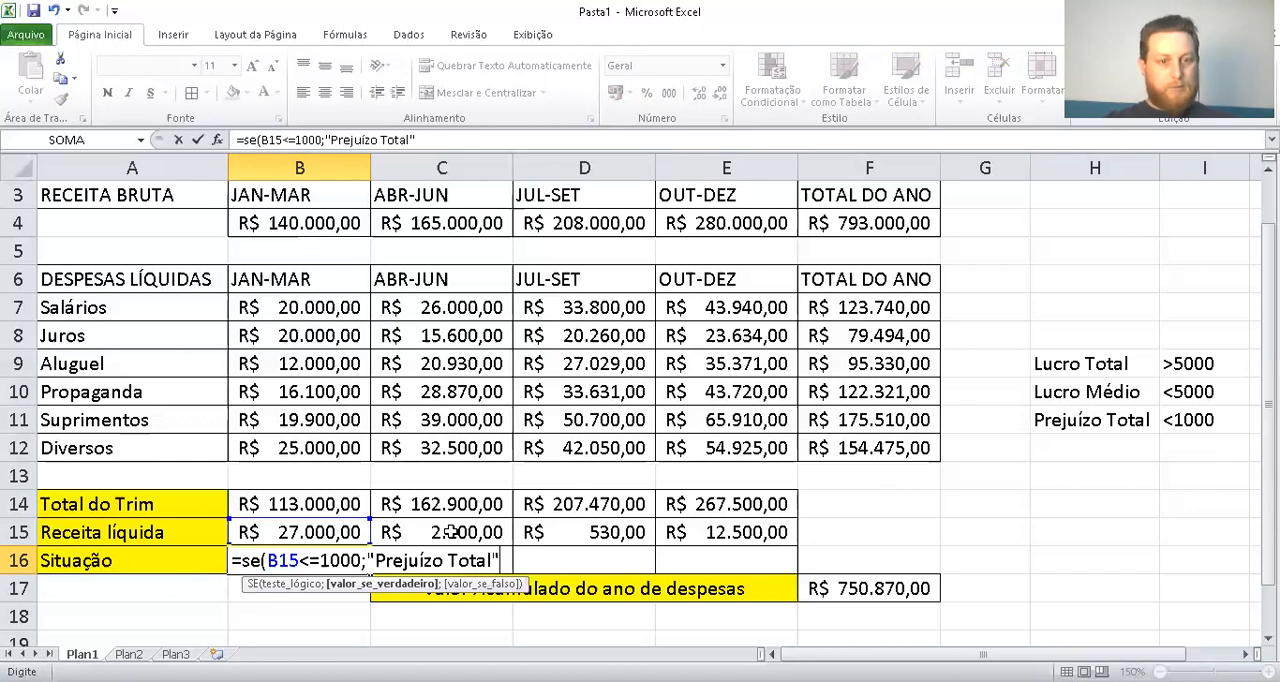
{"action": "type", "text": ";"}
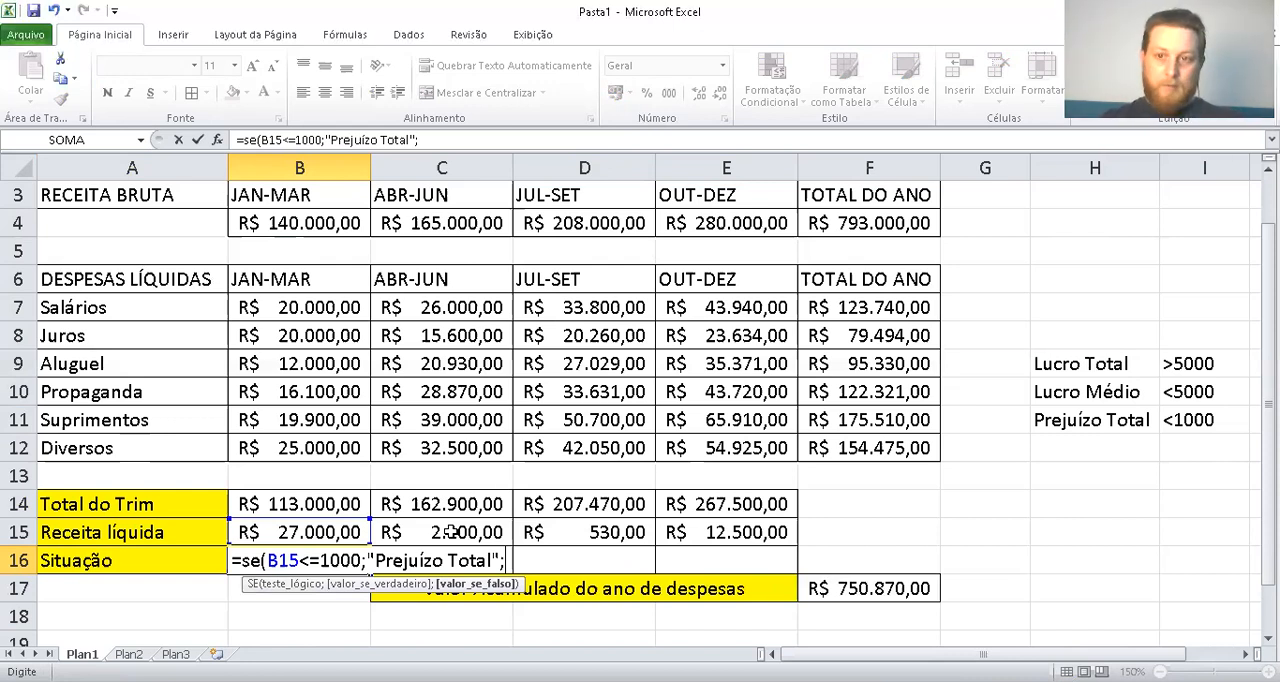
Nest a second SE function as the value-if-false argument in B16 with the logical test B15<=5000
{"action": "type", "text": "se"}
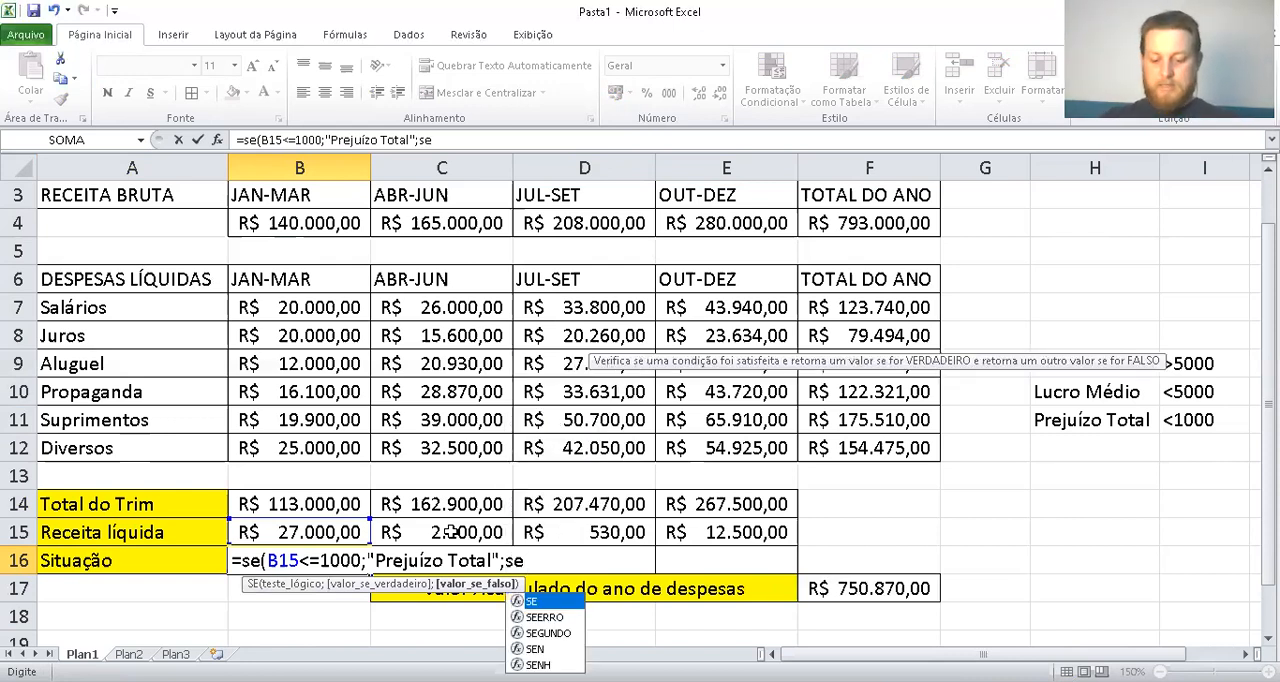
{"action": "type", "text": "("}
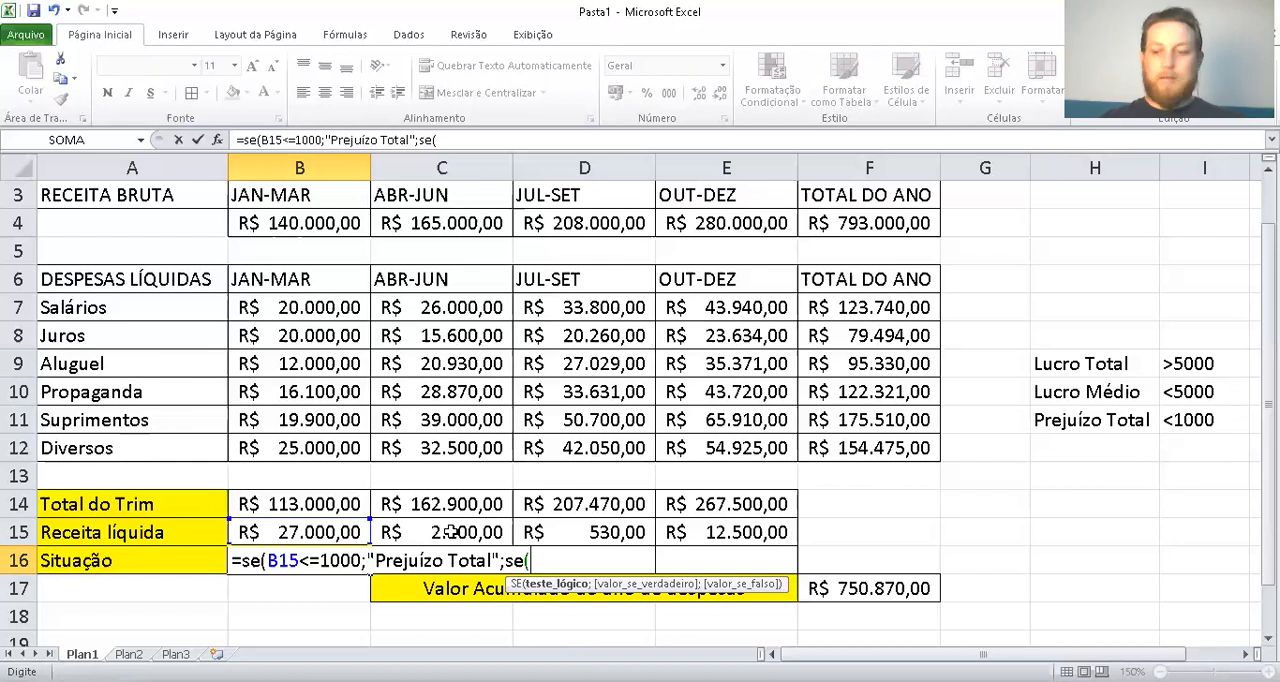
{"action": "left_click", "coordinate": [285, 533]}
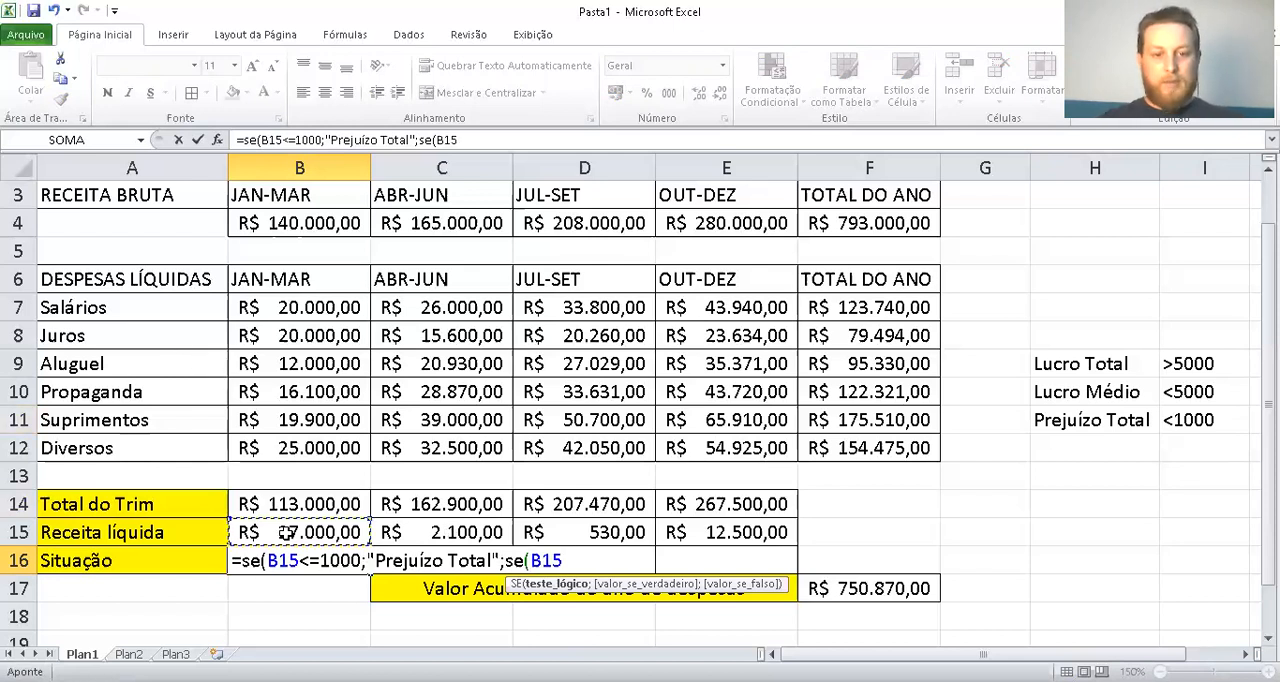
{"action": "type", "text": "<"}
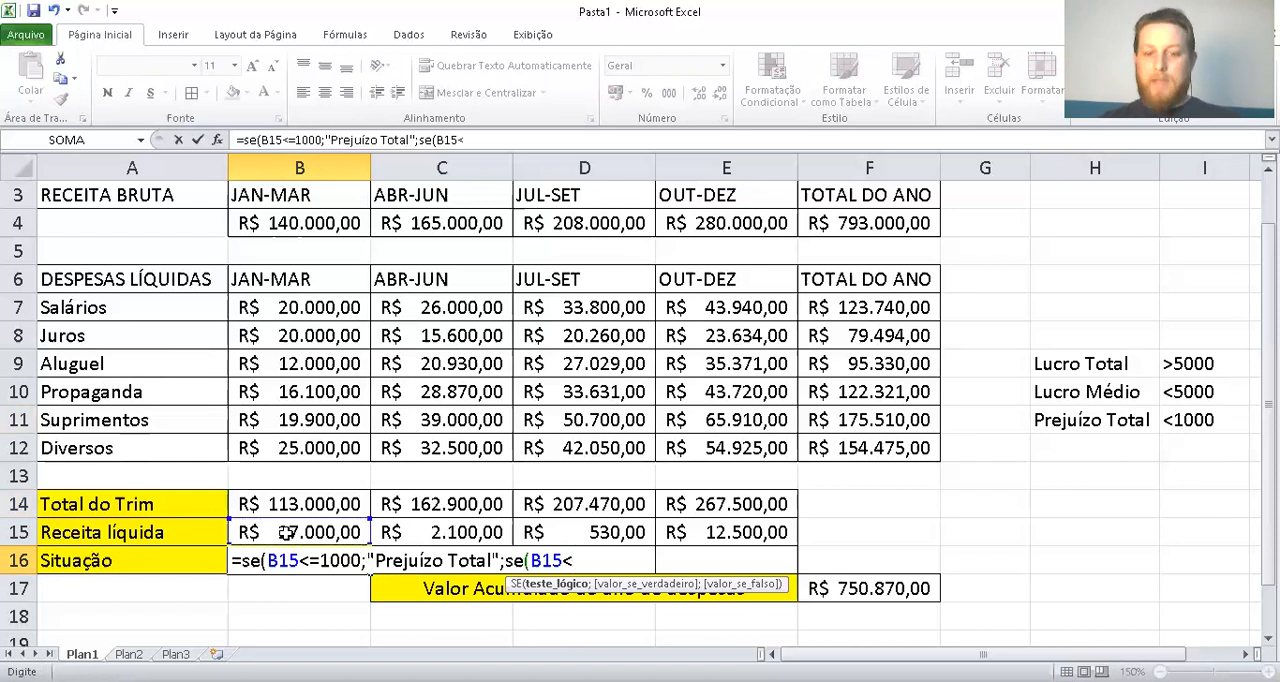
{"action": "type", "text": "=5000"}
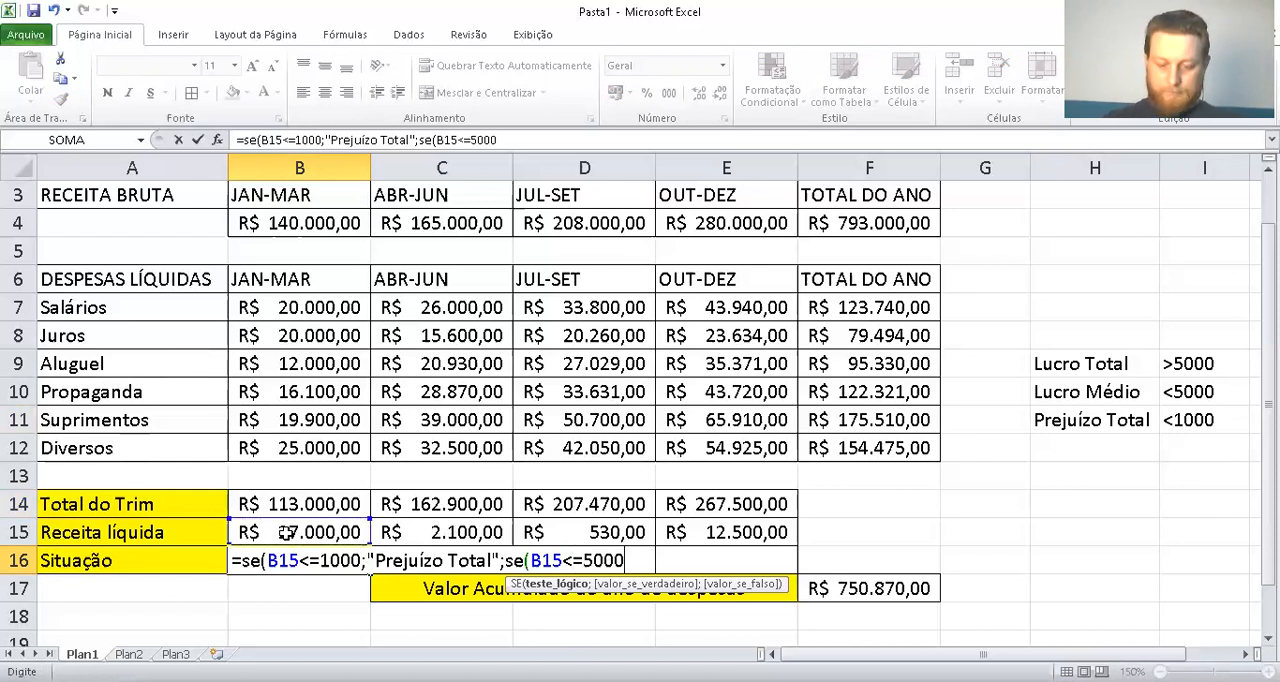
{"action": "type", "text": ";\""}
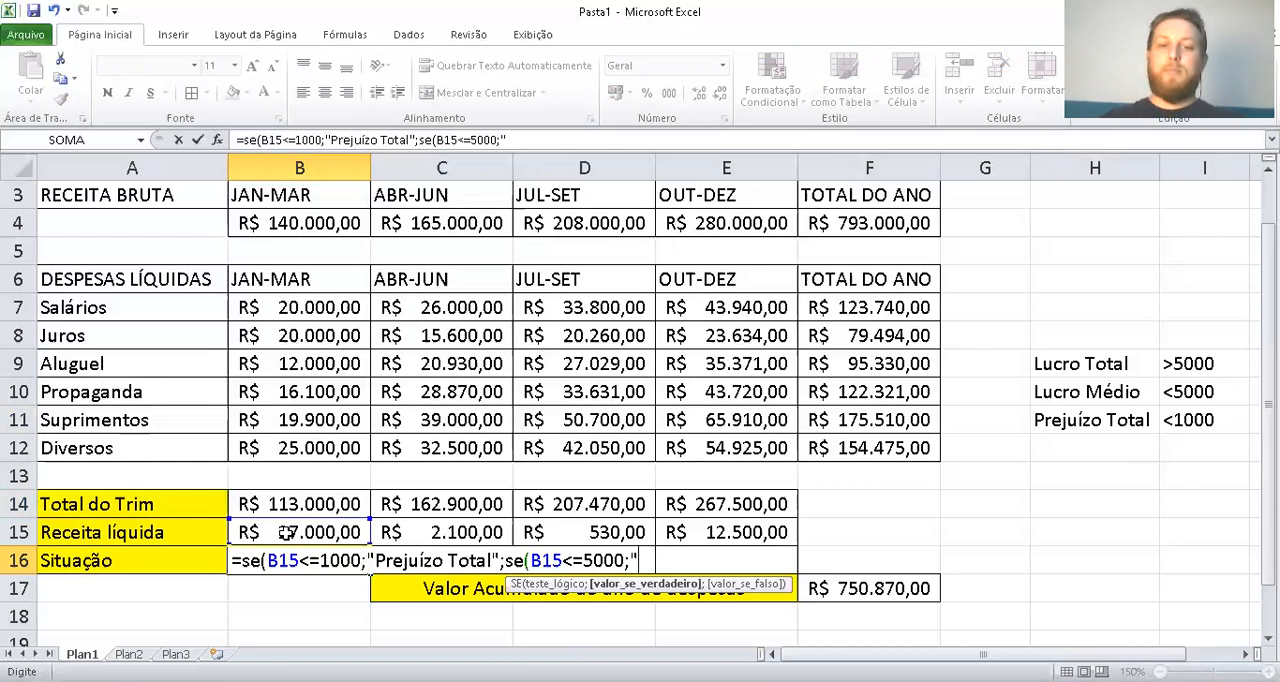
{"action": "type", "text": "Lucro "}
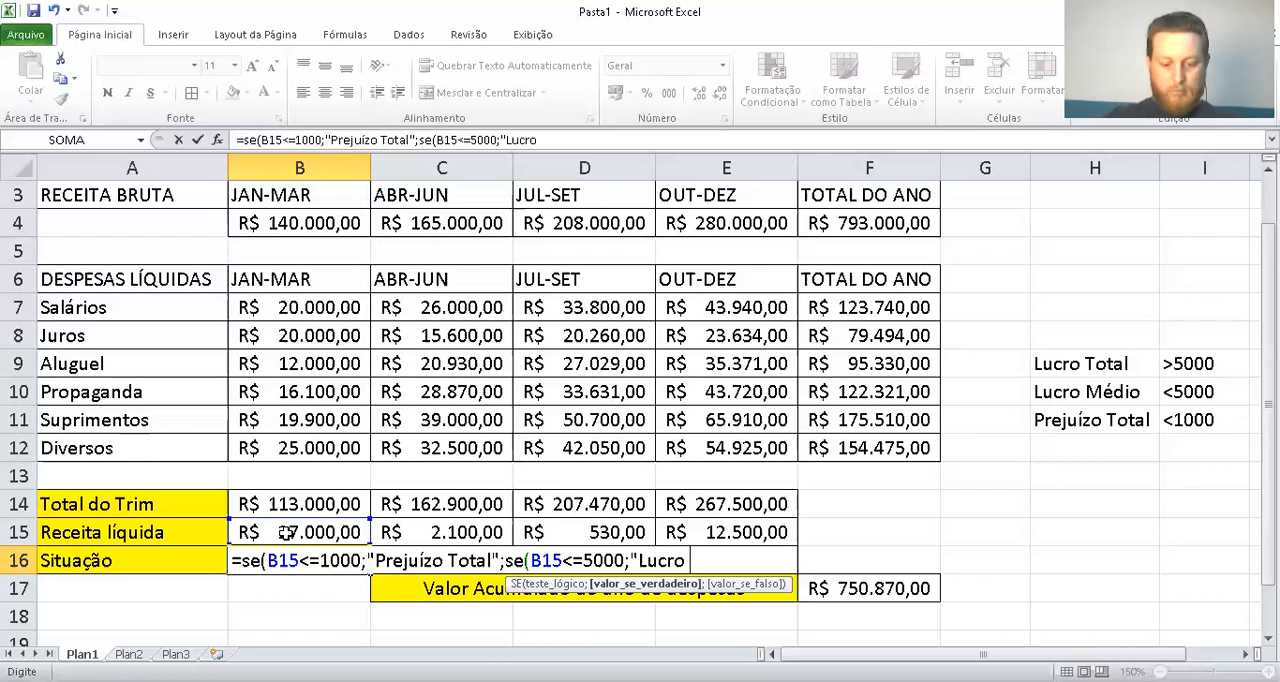
{"action": "type", "text": "Médio"}
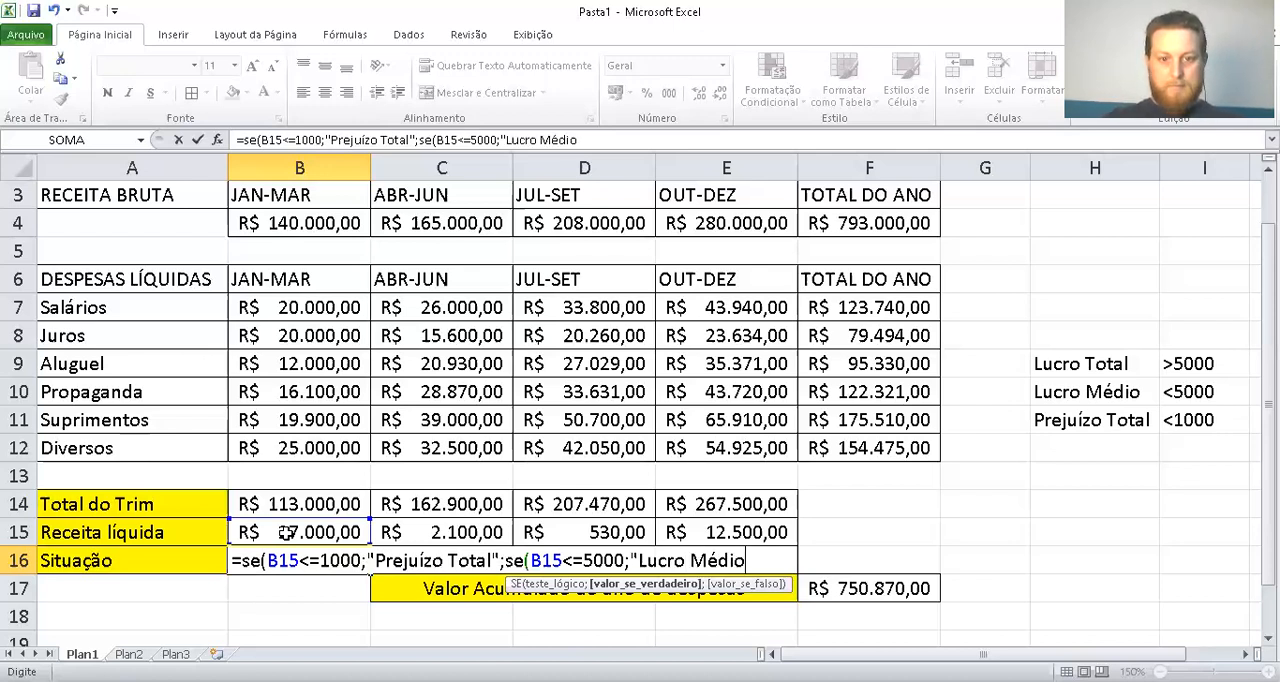
{"action": "type", "text": "\""}
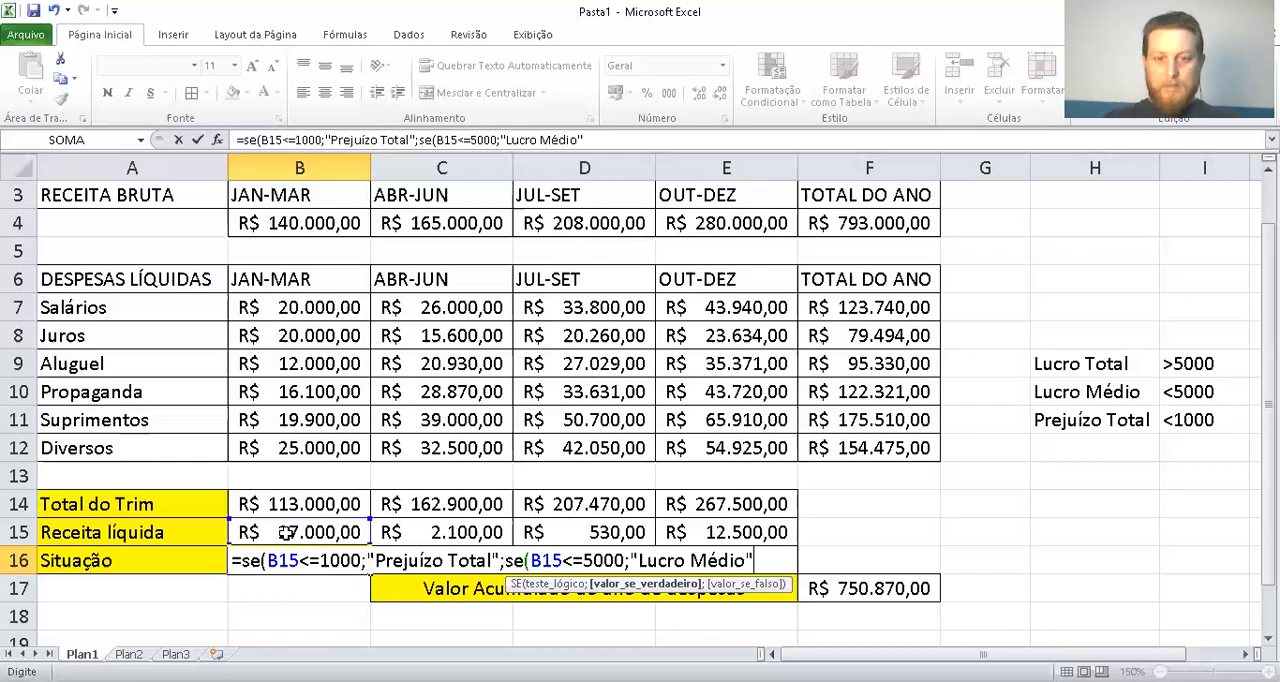
{"action": "type", "text": ";"}
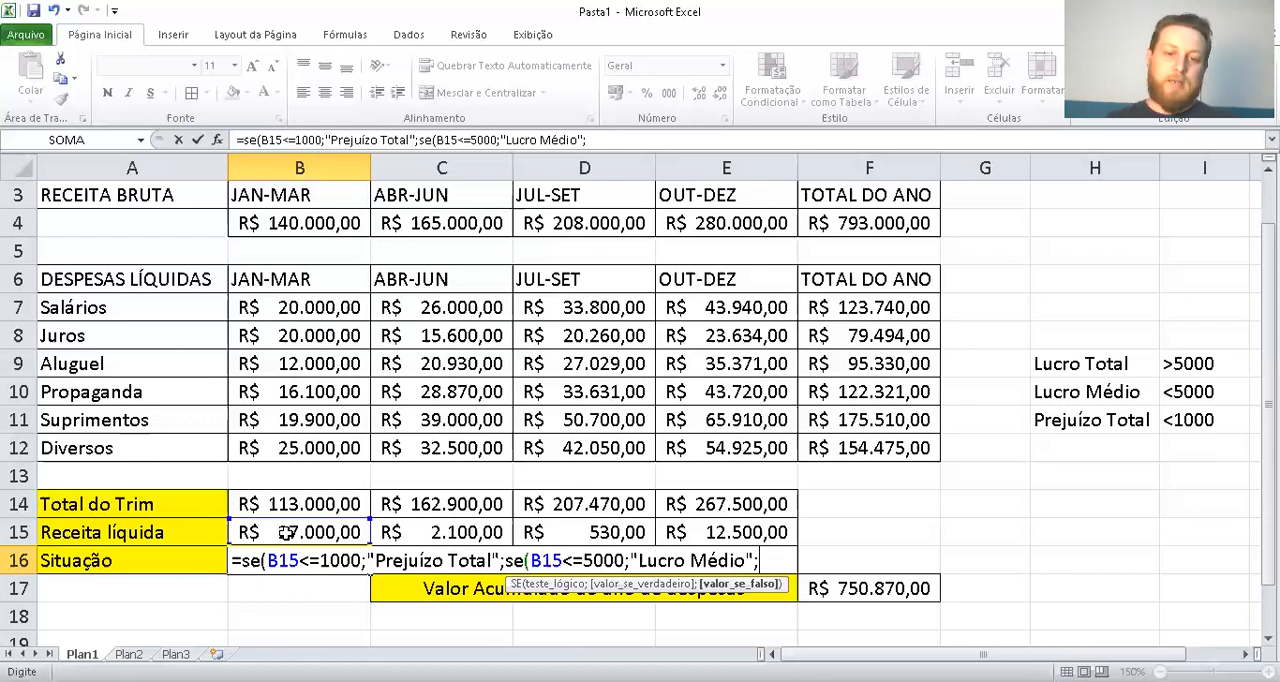
Set "Lucro Total" as the value-if-false argument of the nested SE in B16 and close both SE functions
{"action": "type", "text": "\""}
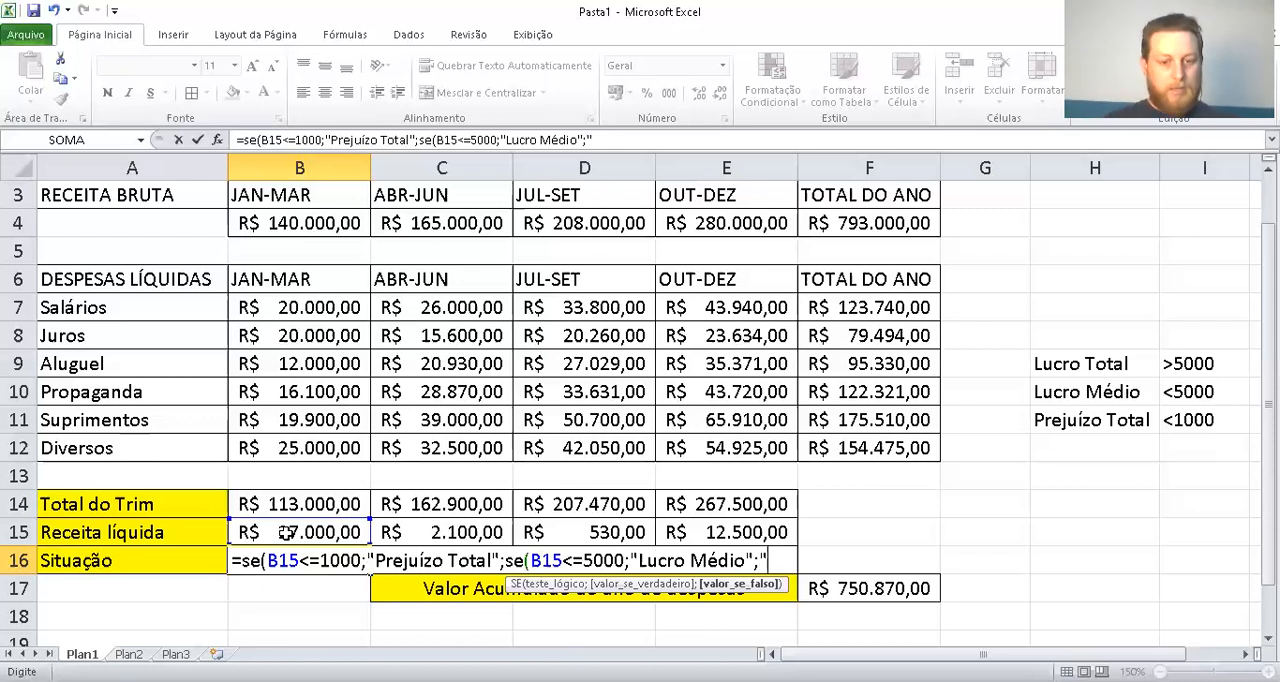
{"action": "type", "text": "Lucro"}
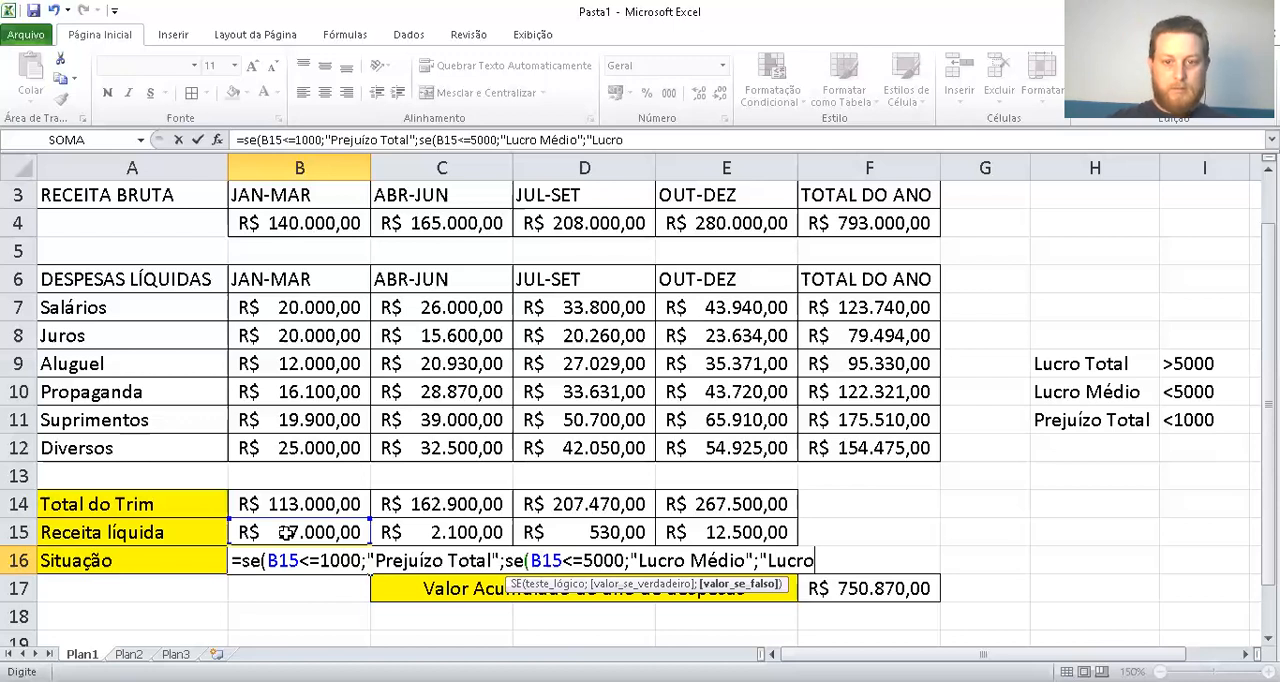
{"action": "type", "text": " Total\""}
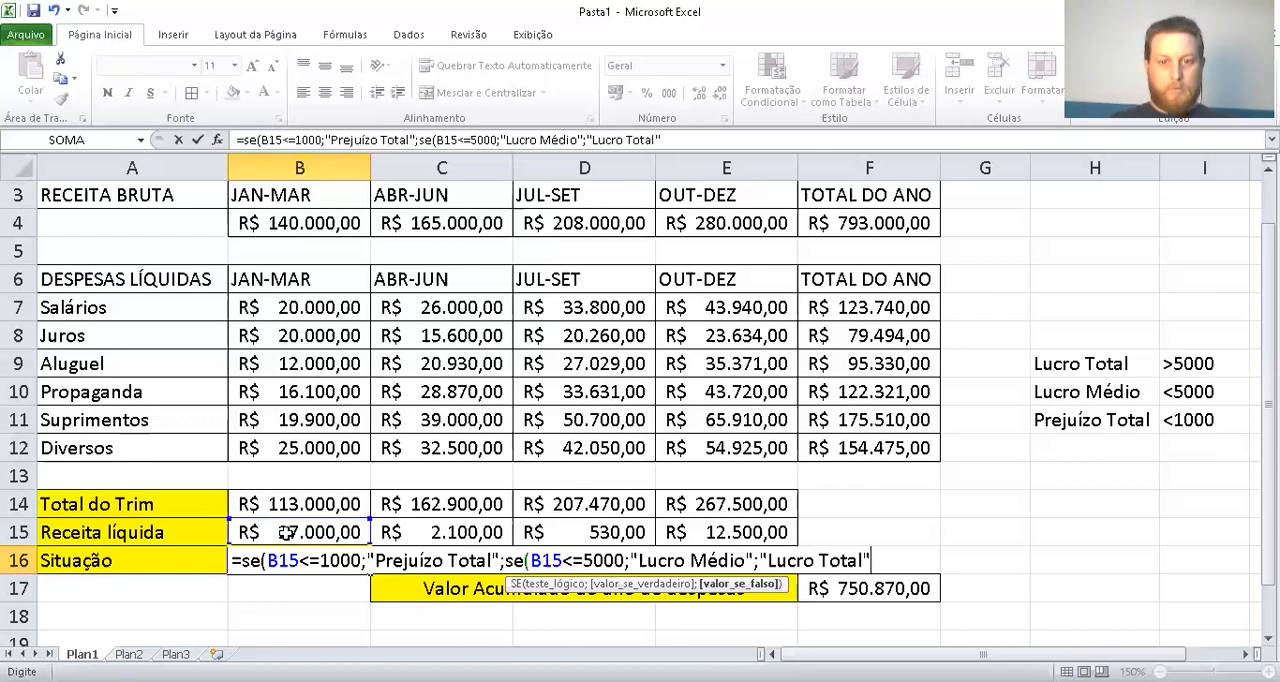
{"action": "type", "text": ")"}
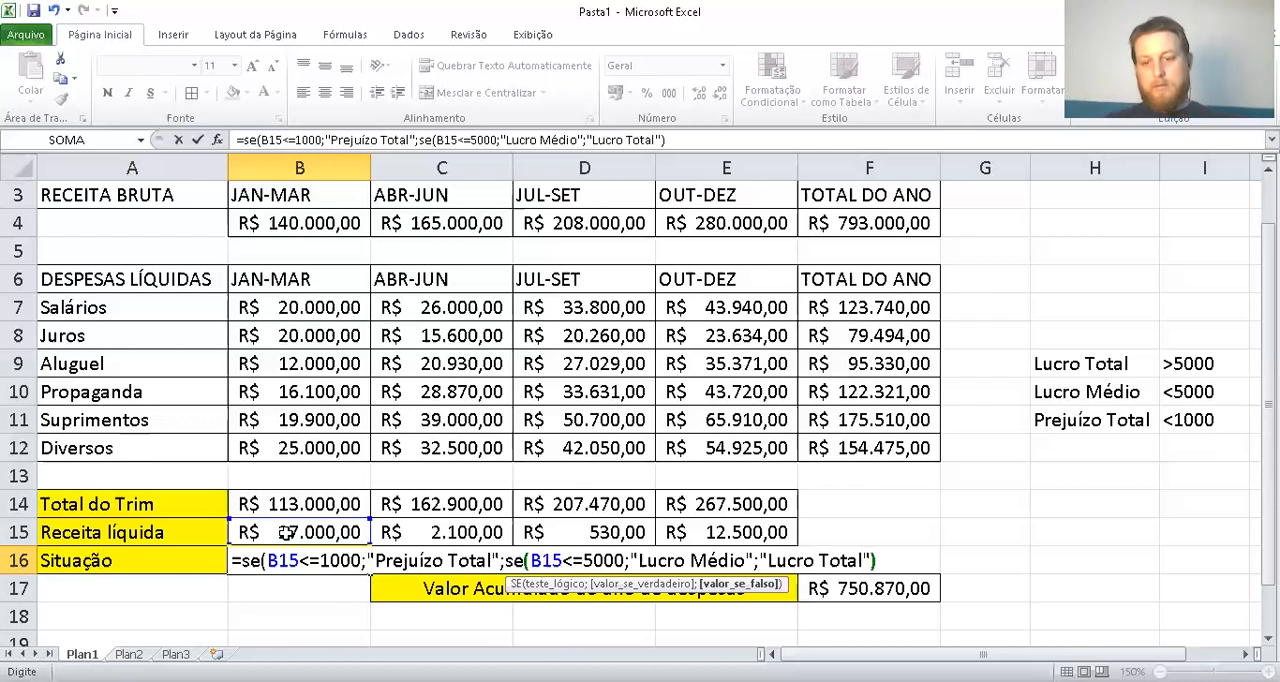
{"action": "type", "text": ")"}
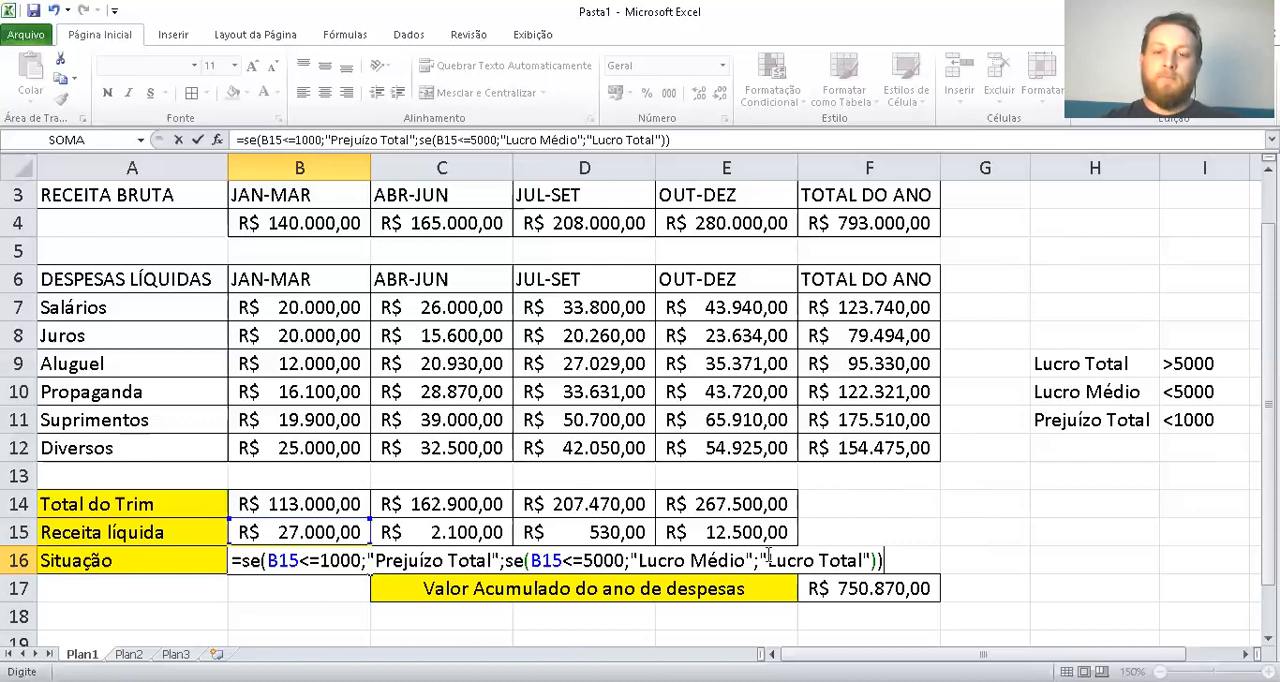
{"action": "left_click_drag", "start_coordinate": [764, 560], "coordinate": [880, 560]}
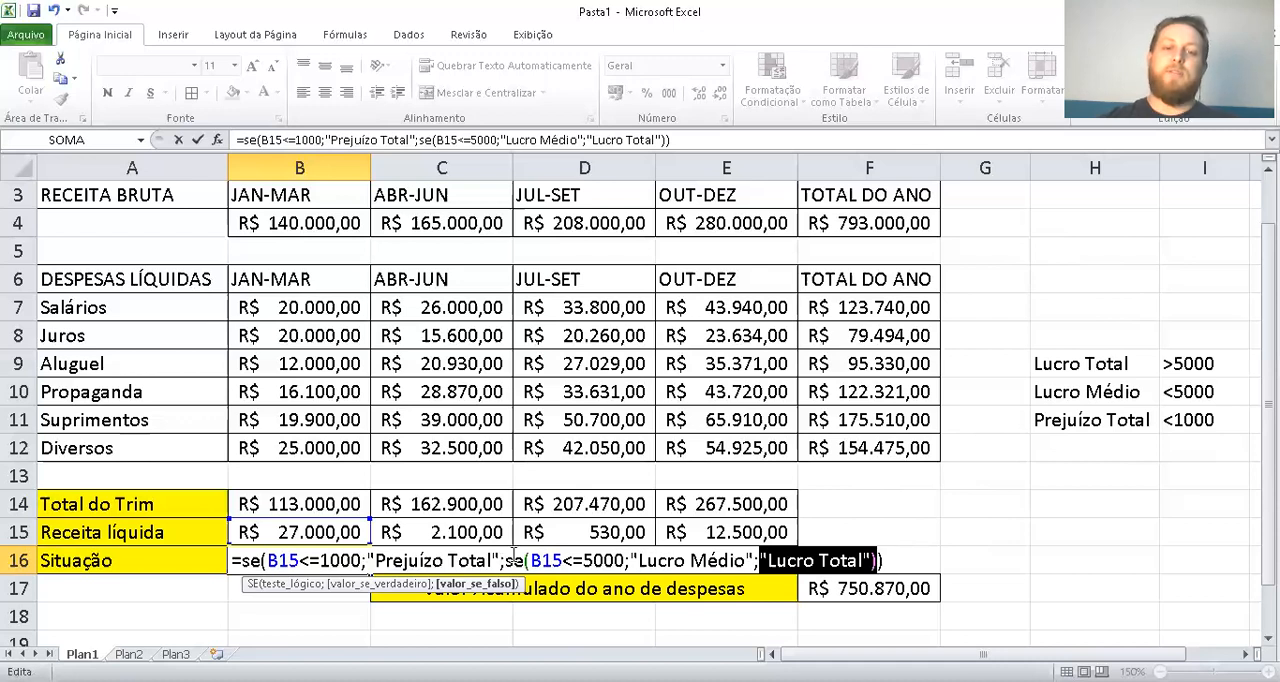
{"action": "left_click", "coordinate": [893, 563]}
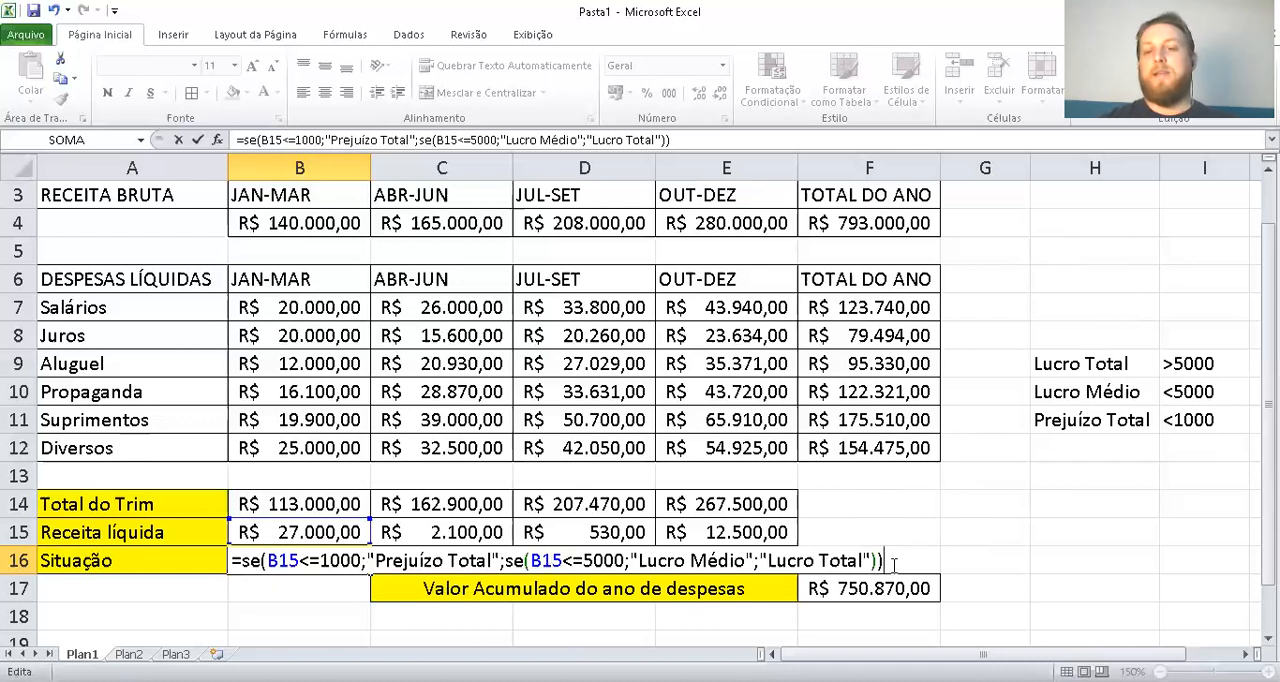
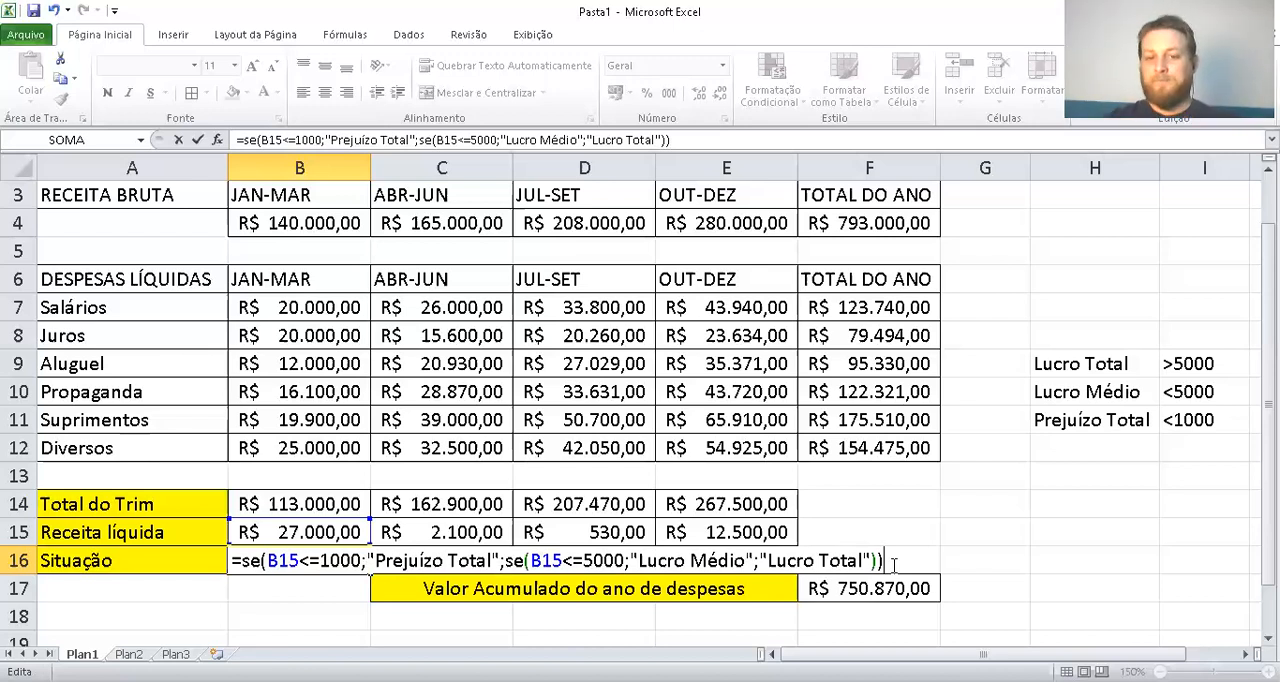
Commit the B16 formula and start an SE formula in the ABR-JUN Situação cell C16 with the logical test C15<=1000
{"action": "key", "text": "Return"}
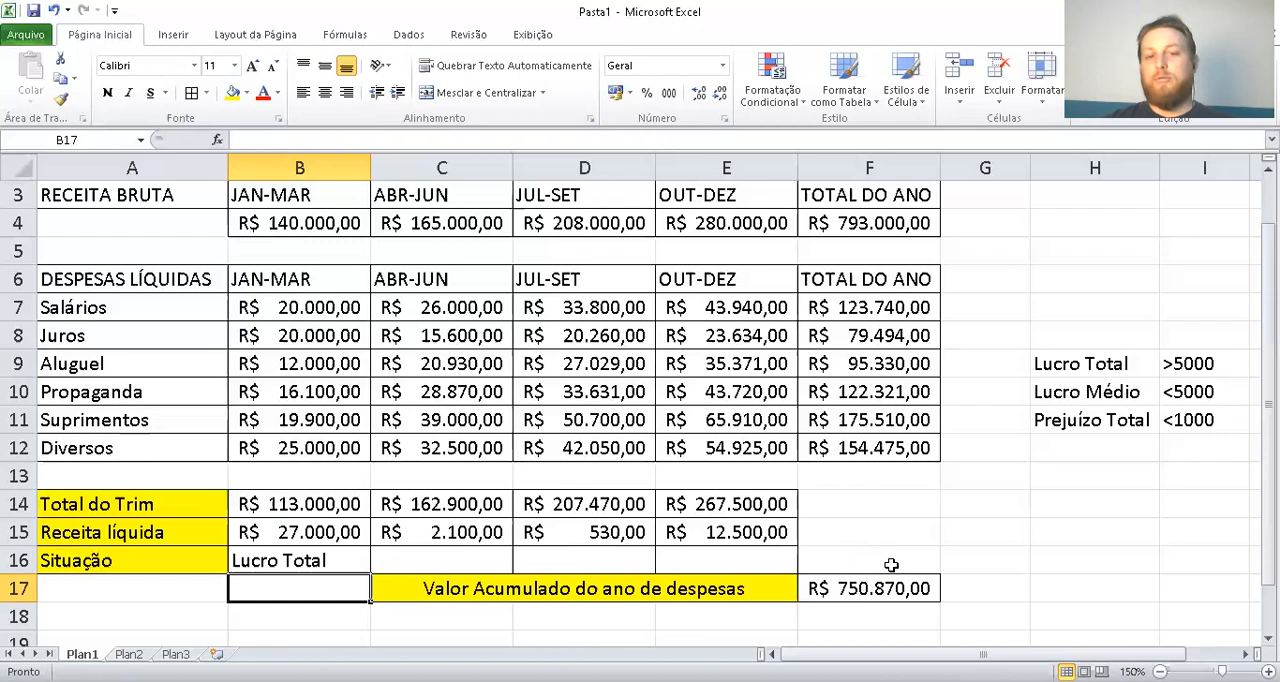
{"action": "key", "text": "Right"}
{"action": "key", "text": "Up"}
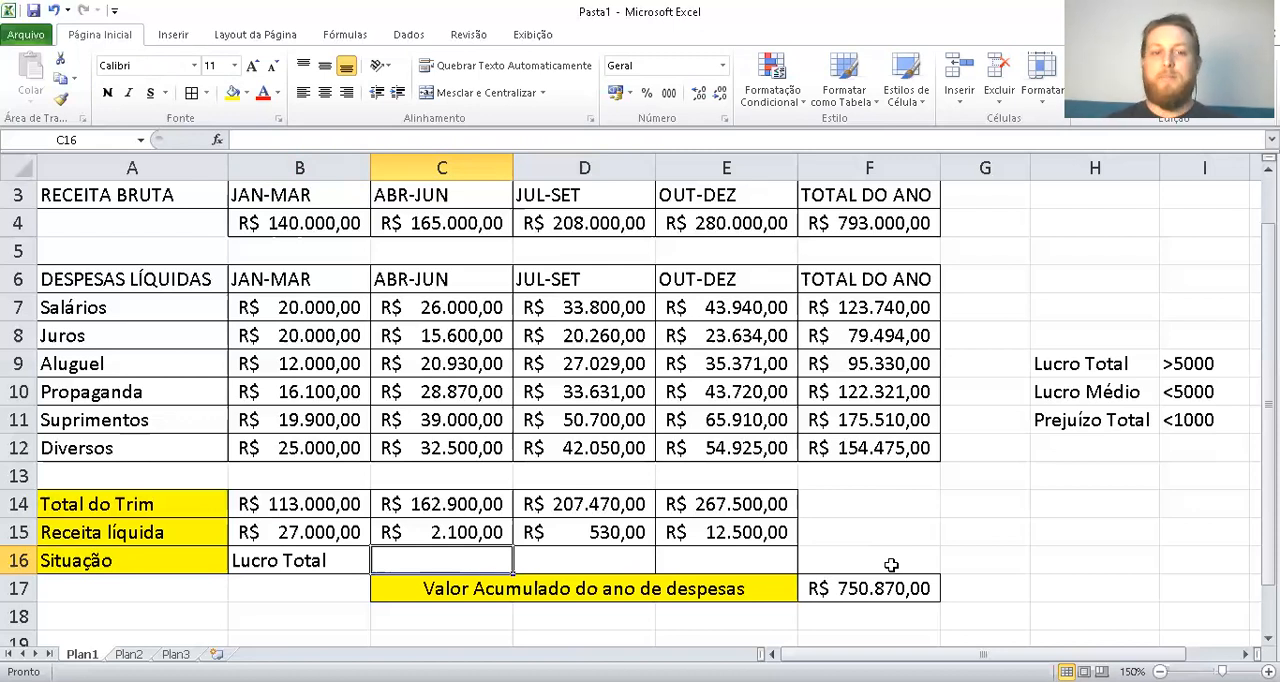
{"action": "type", "text": "="}
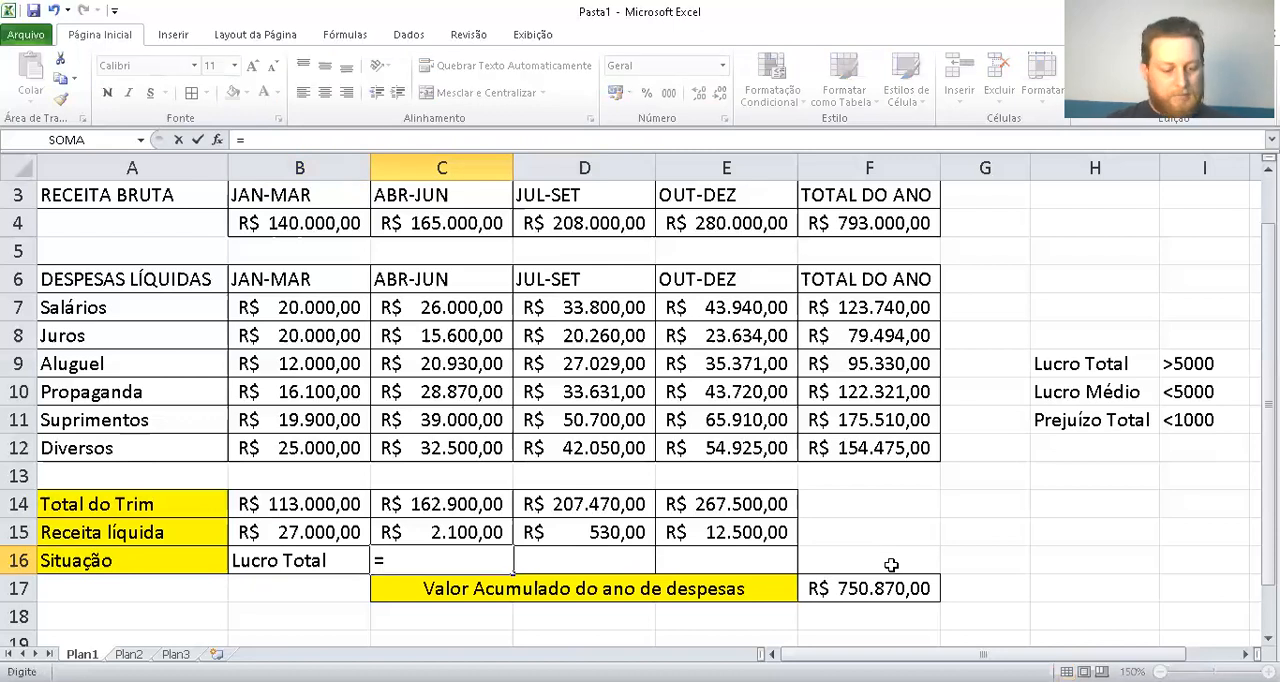
{"action": "type", "text": "se("}
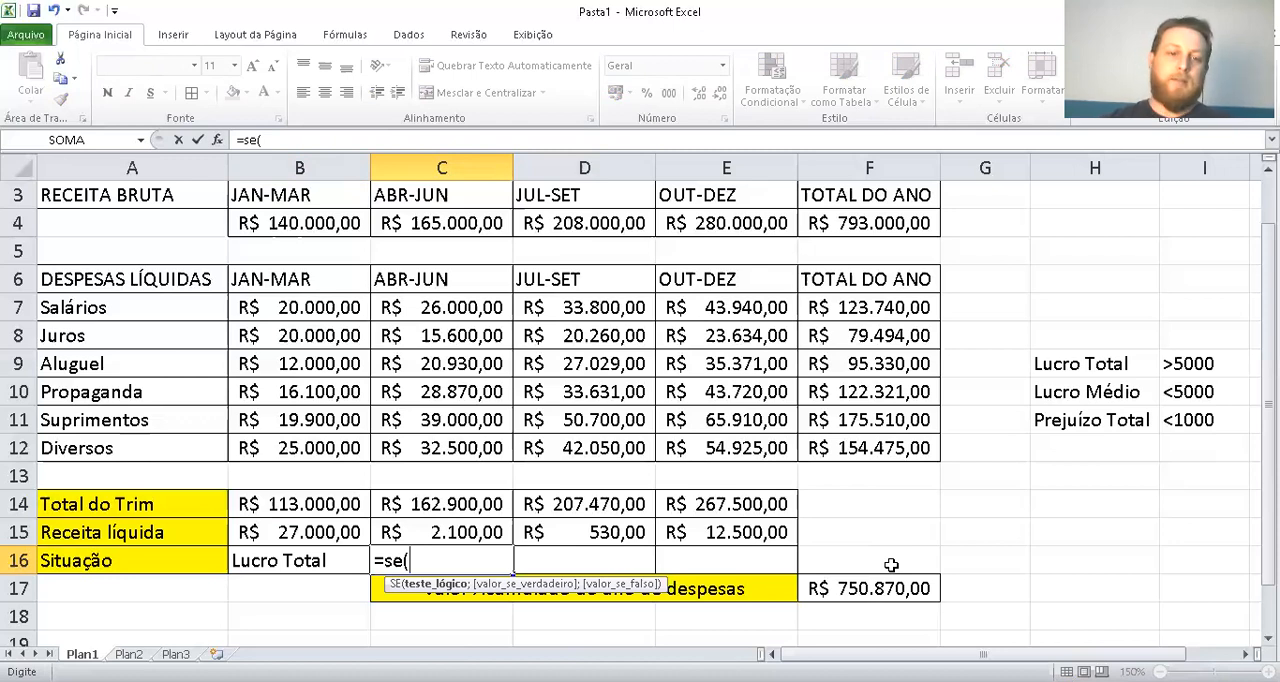
{"action": "key", "text": "Up"}
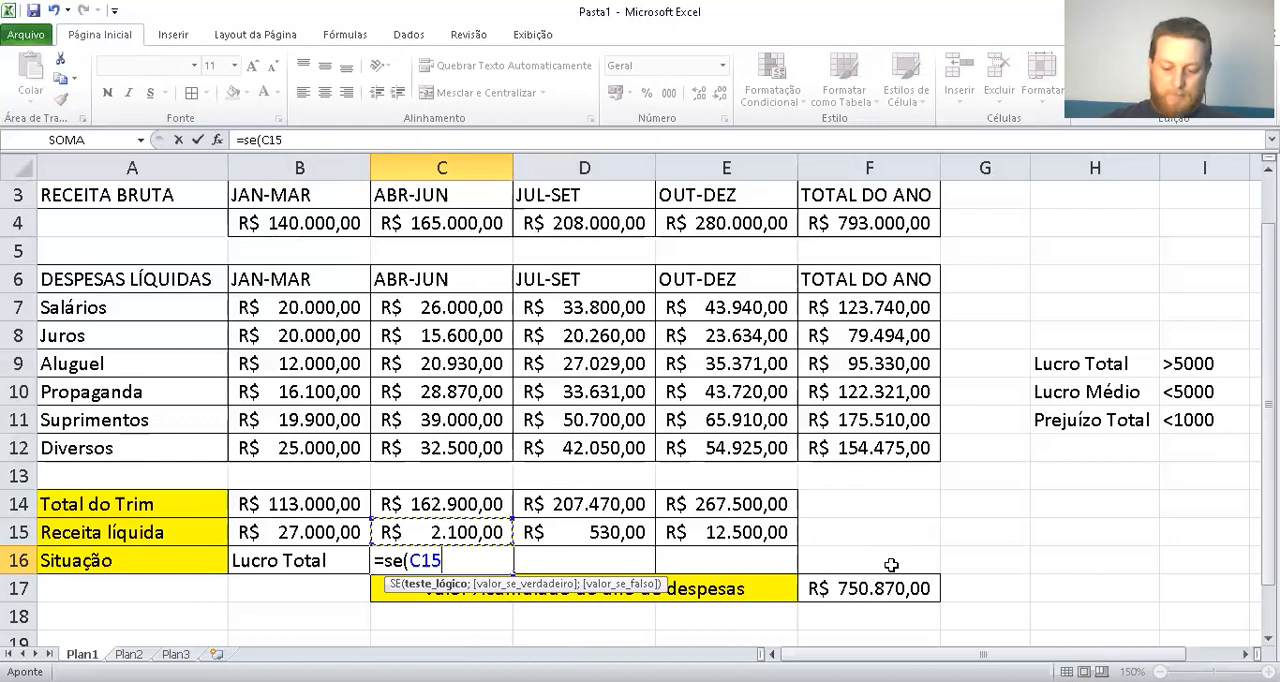
{"action": "type", "text": "<"}
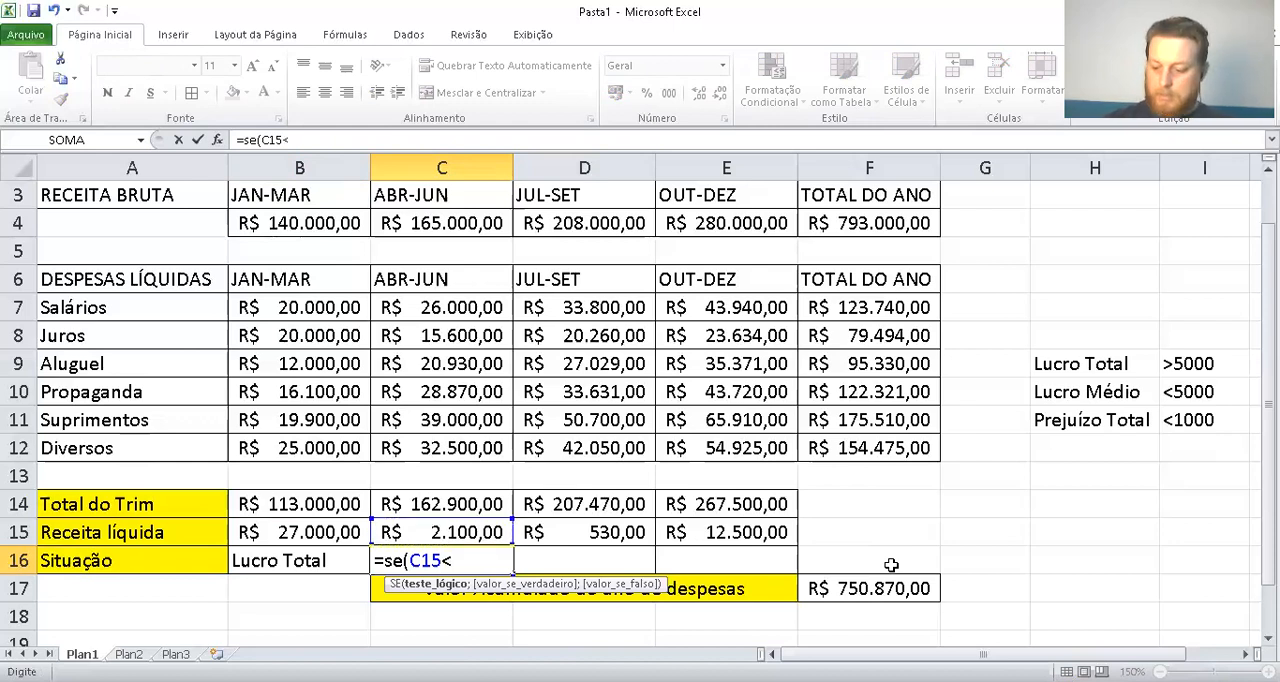
{"action": "type", "text": "="}
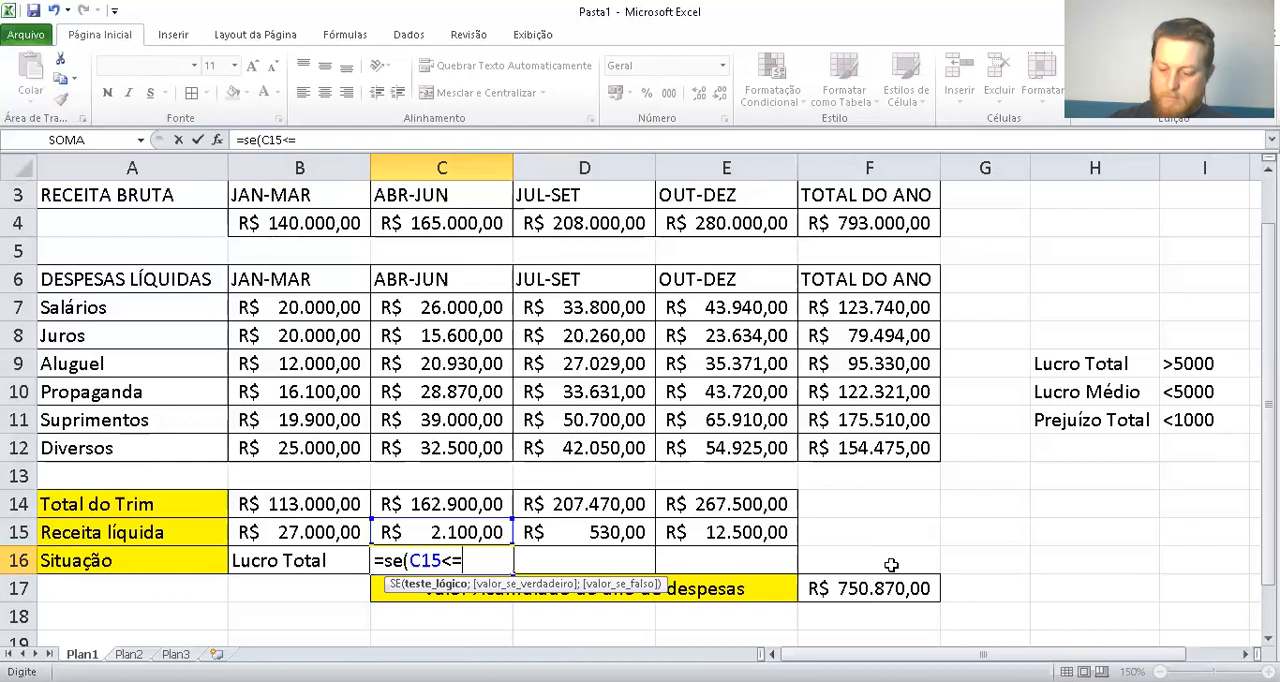
{"action": "type", "text": "1000"}
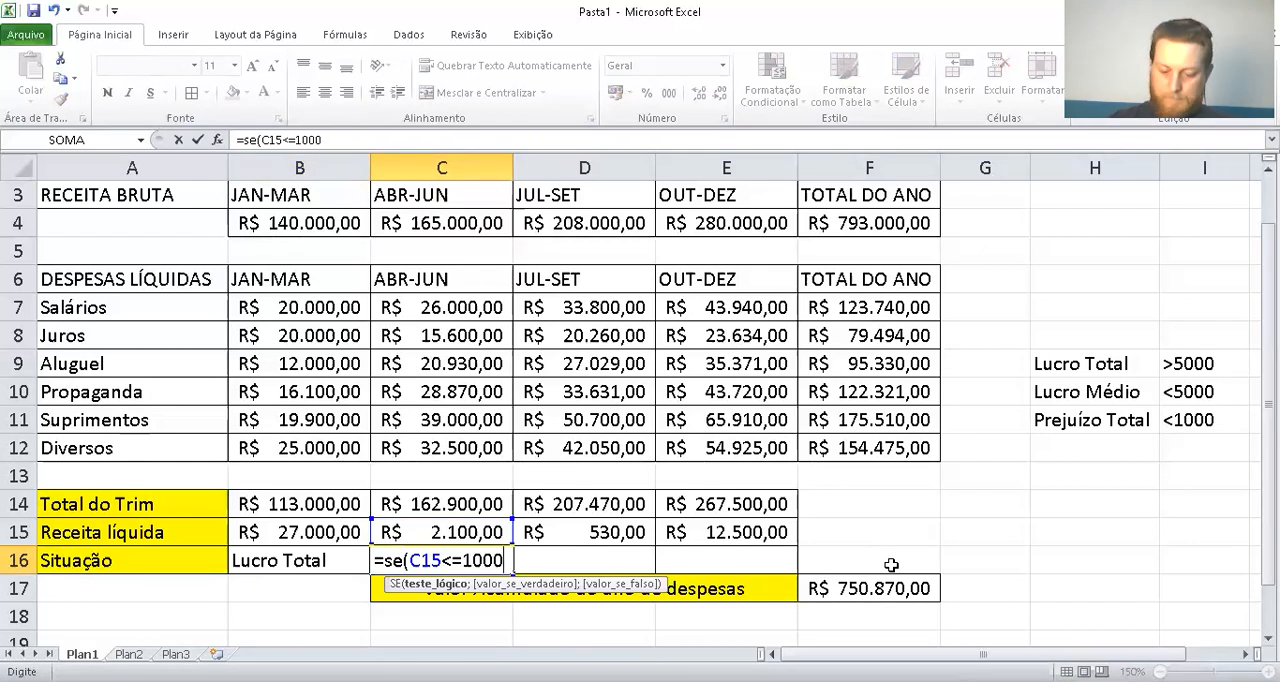
{"action": "type", "text": ";\"P"}
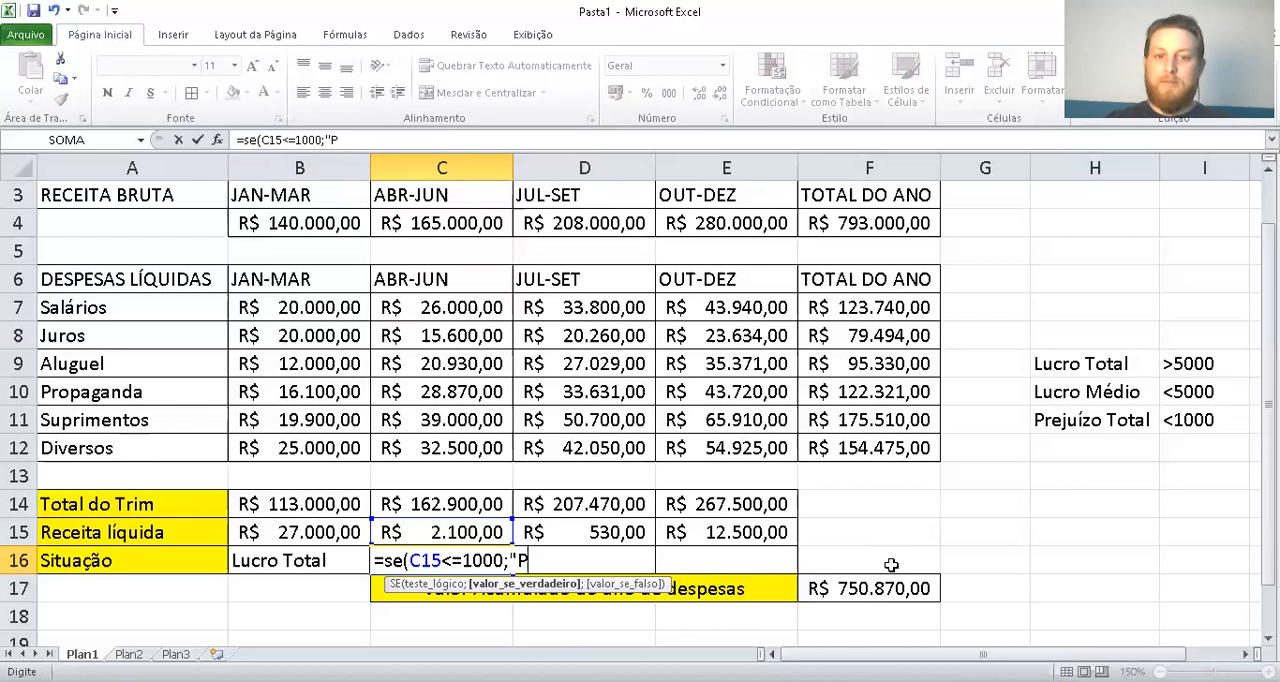
{"action": "type", "text": "re"}
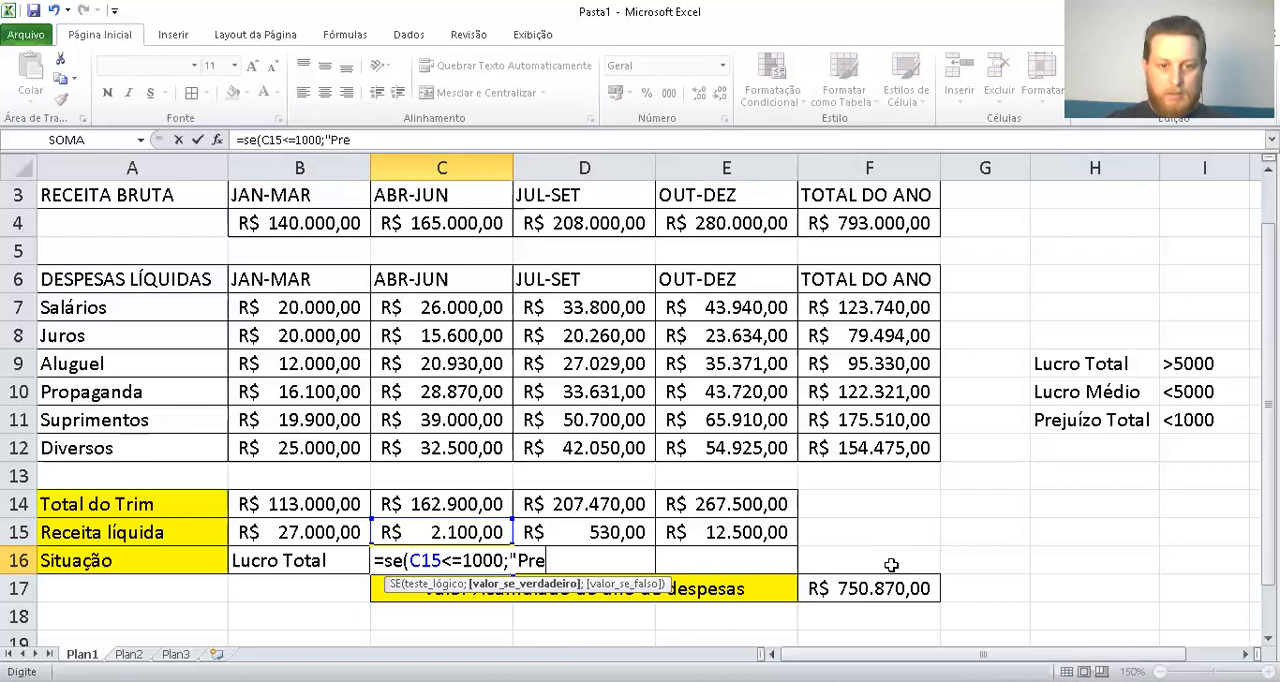
{"action": "type", "text": "juízo Total\""}
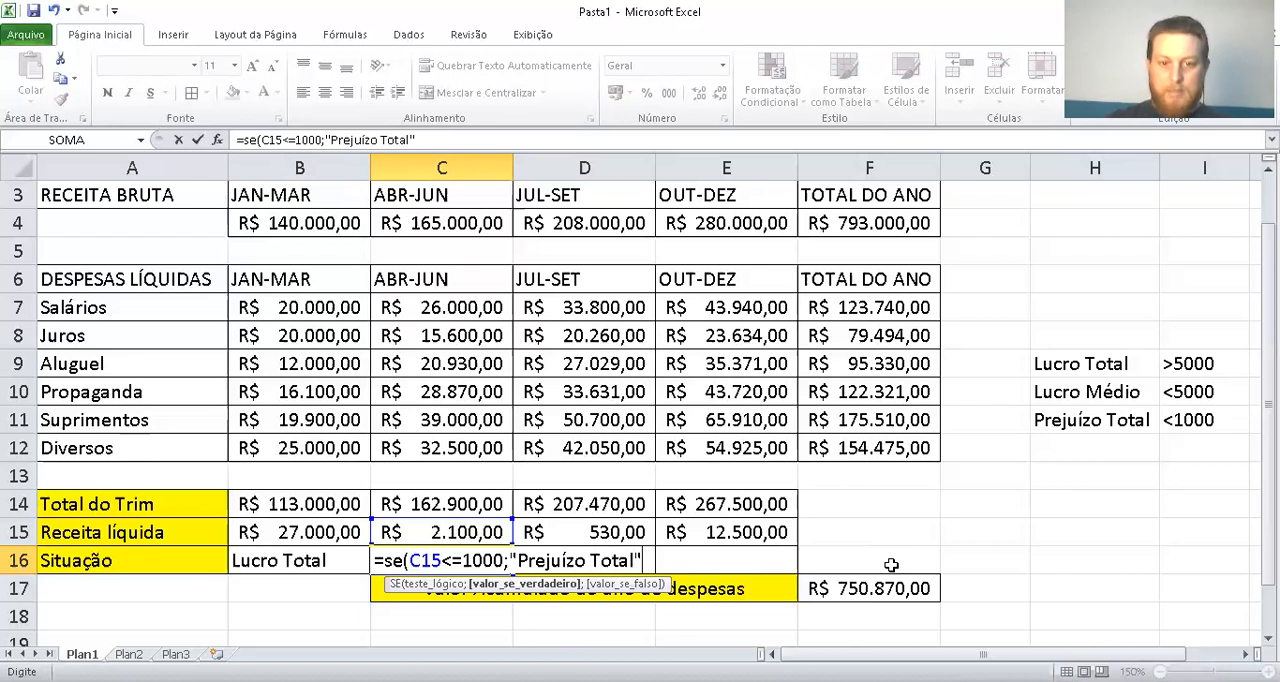
{"action": "type", "text": ";"}
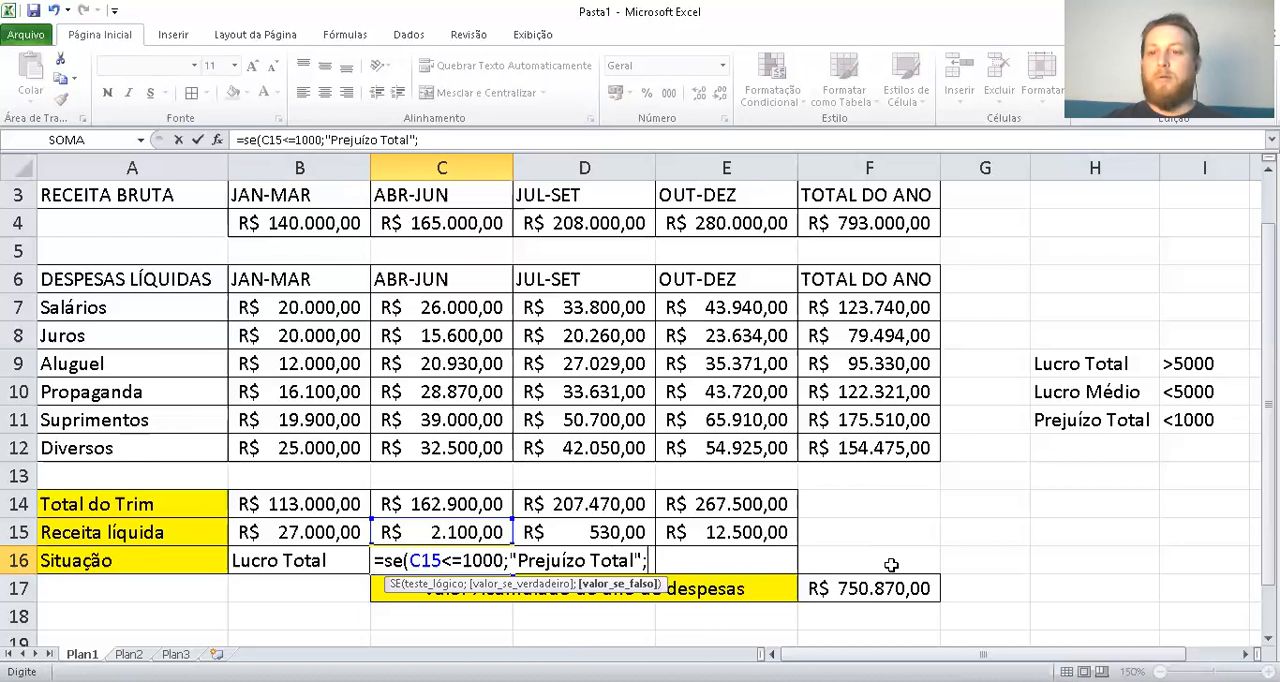
{"action": "type", "text": "se"}
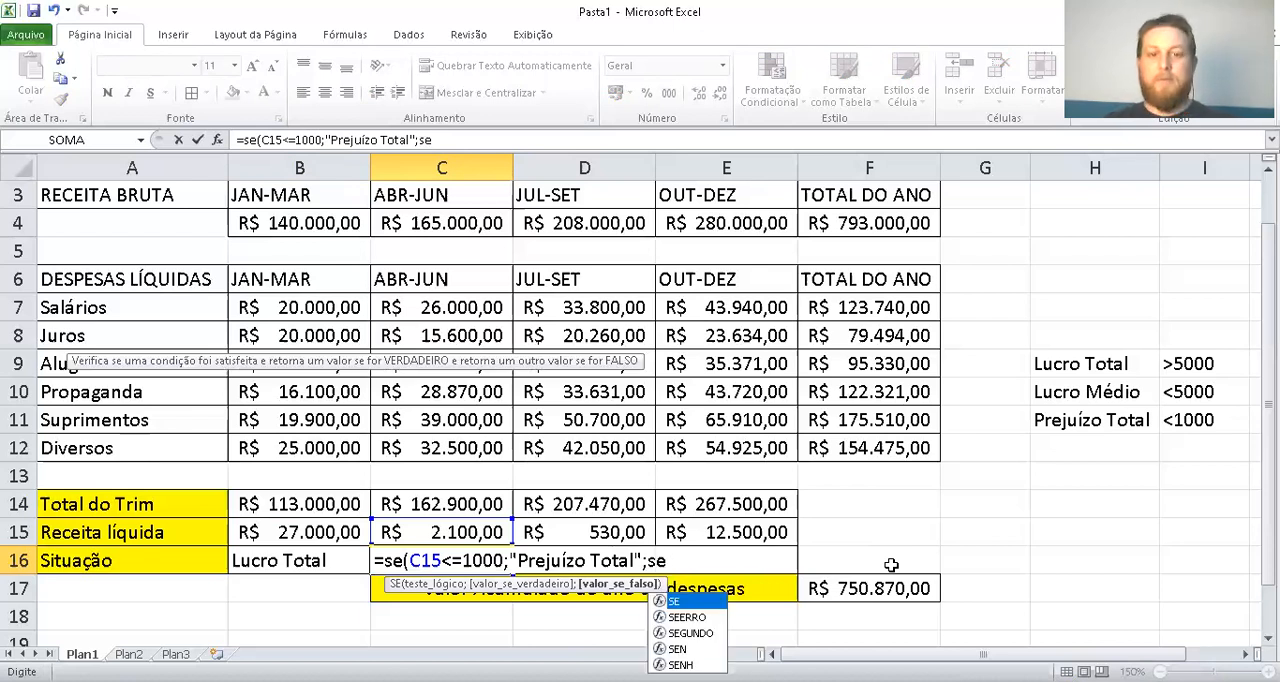
{"action": "type", "text": "(ce15"}
Nest a second SE function as the value-if-false argument in C16 with the logical test C15<=5000
{"action": "key", "text": "BackSpace"}
{"action": "key", "text": "BackSpace"}
{"action": "key", "text": "BackSpace"}
{"action": "key", "text": "BackSpace"}
{"action": "key", "text": "Up"}
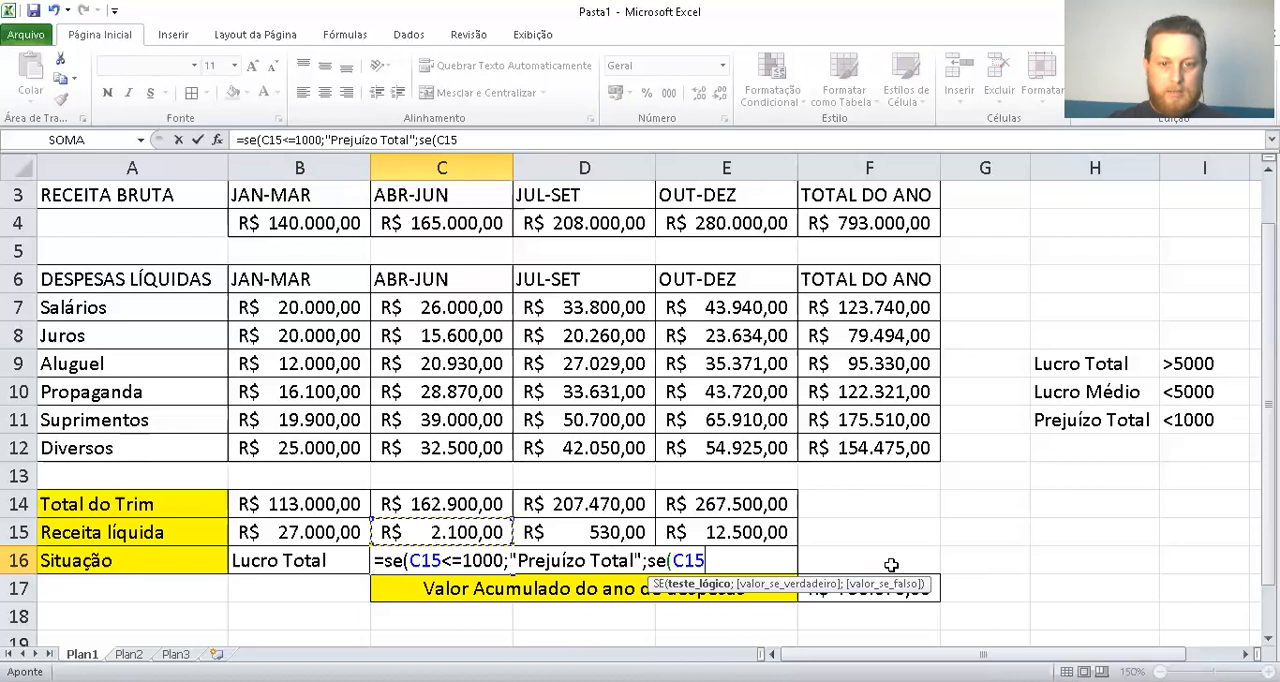
{"action": "type", "text": "<="}
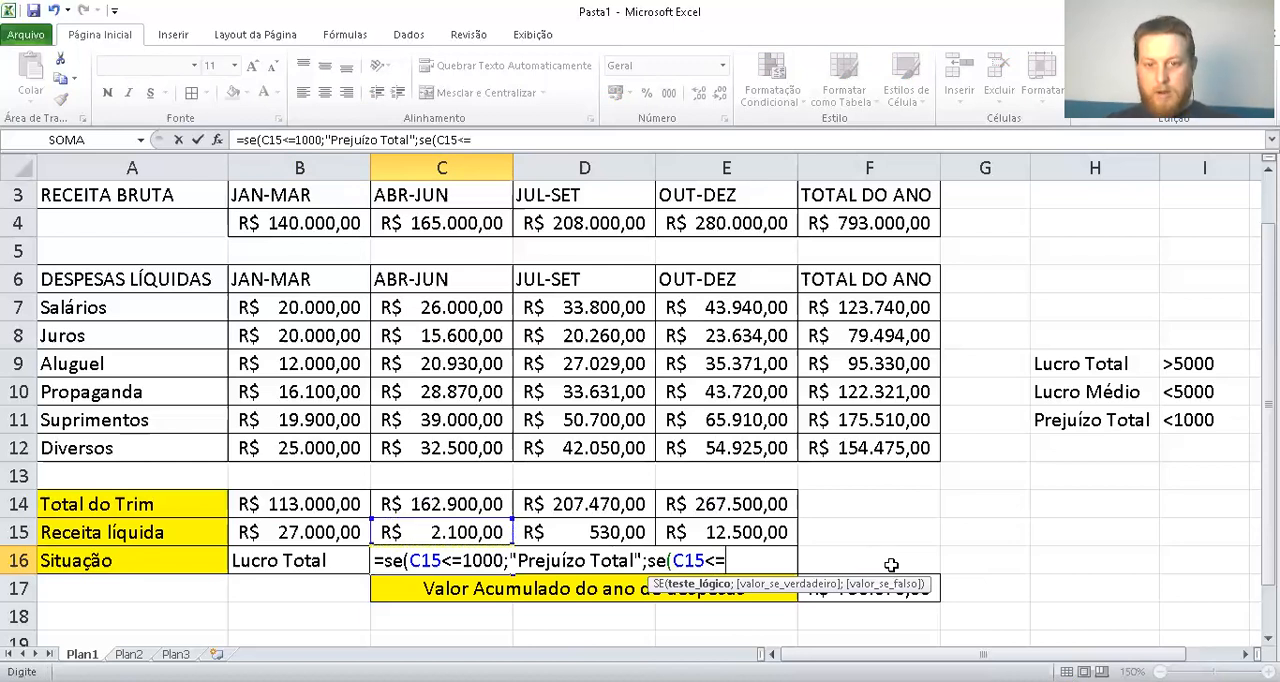
{"action": "type", "text": "5000"}
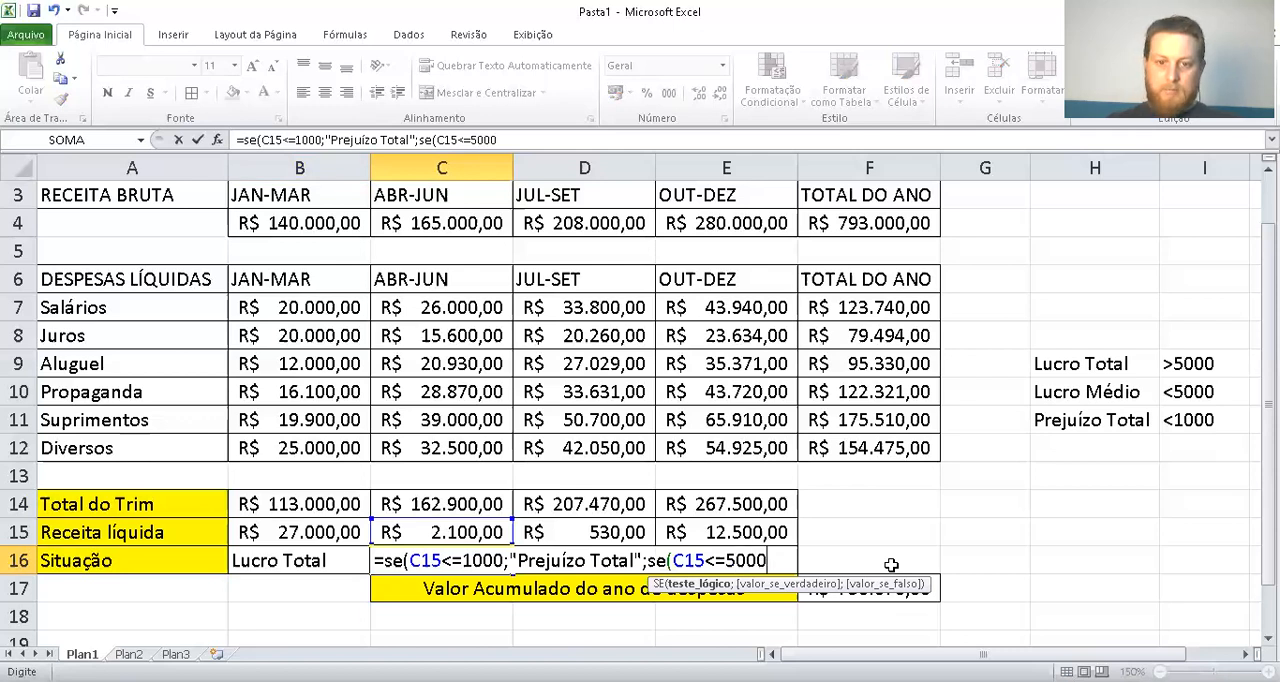
{"action": "type", "text": ";\""}
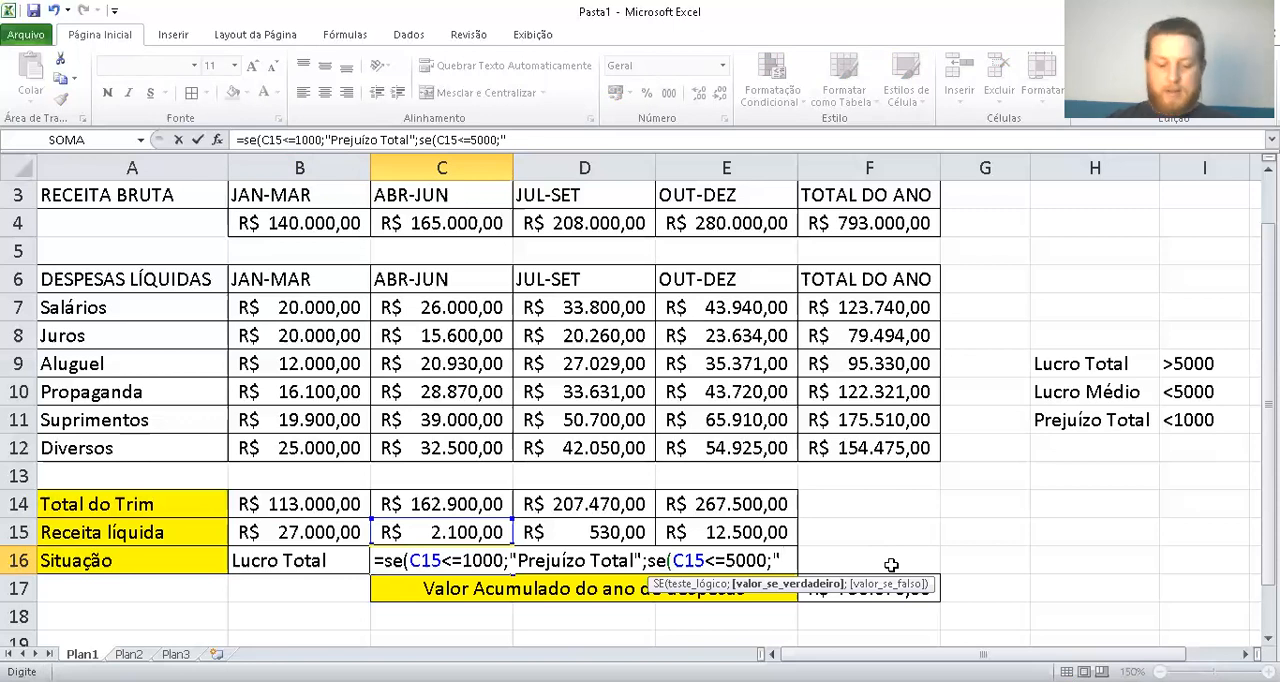
Set "Lucro médio" as the value-if-true argument of the nested SE in C16
{"action": "type", "text": "Lucro médio"}
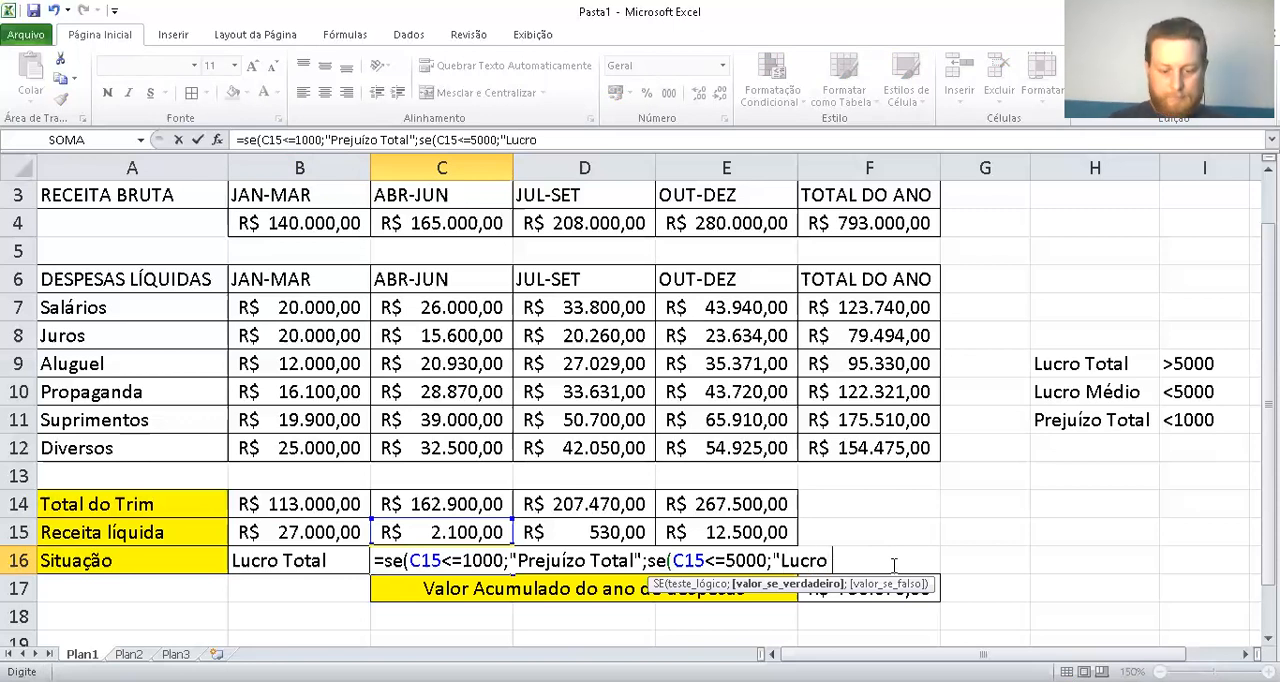
{"action": "type", "text": "\";\""}
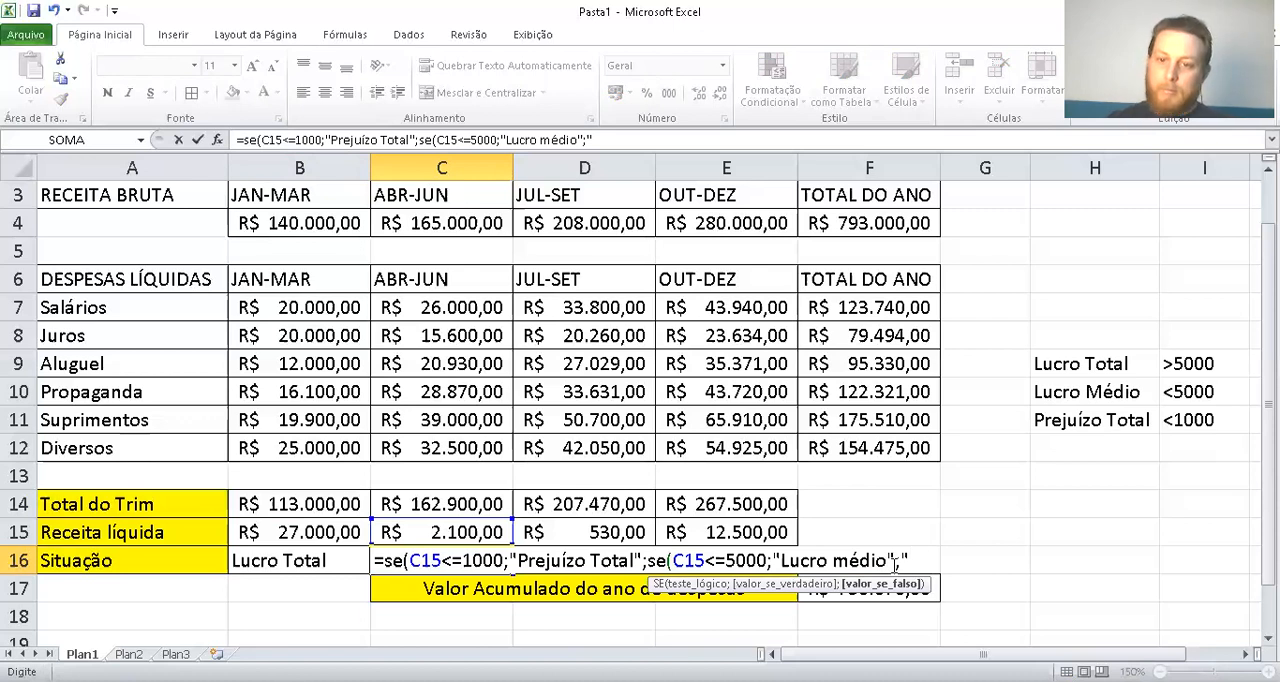
Set "Lucro Total" as the value-if-false argument of the nested SE in C16, close both SE functions and commit the formula
{"action": "type", "text": "Lucro Tot"}
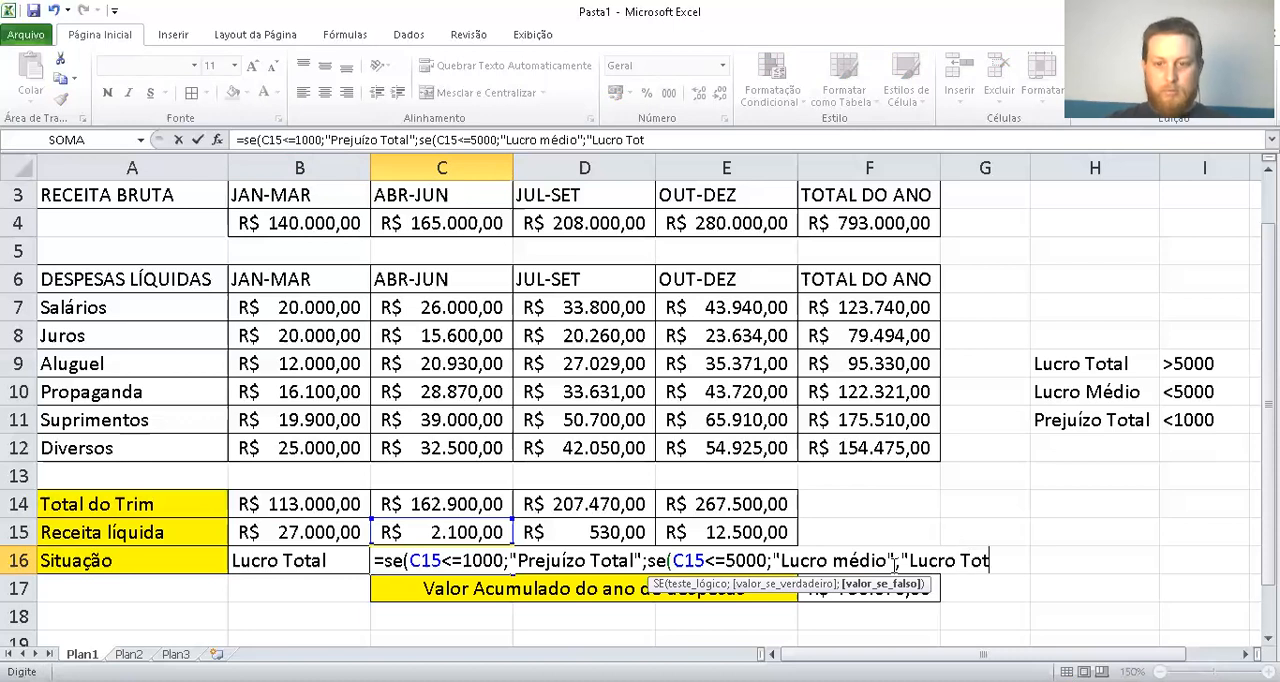
{"action": "type", "text": "al\""}
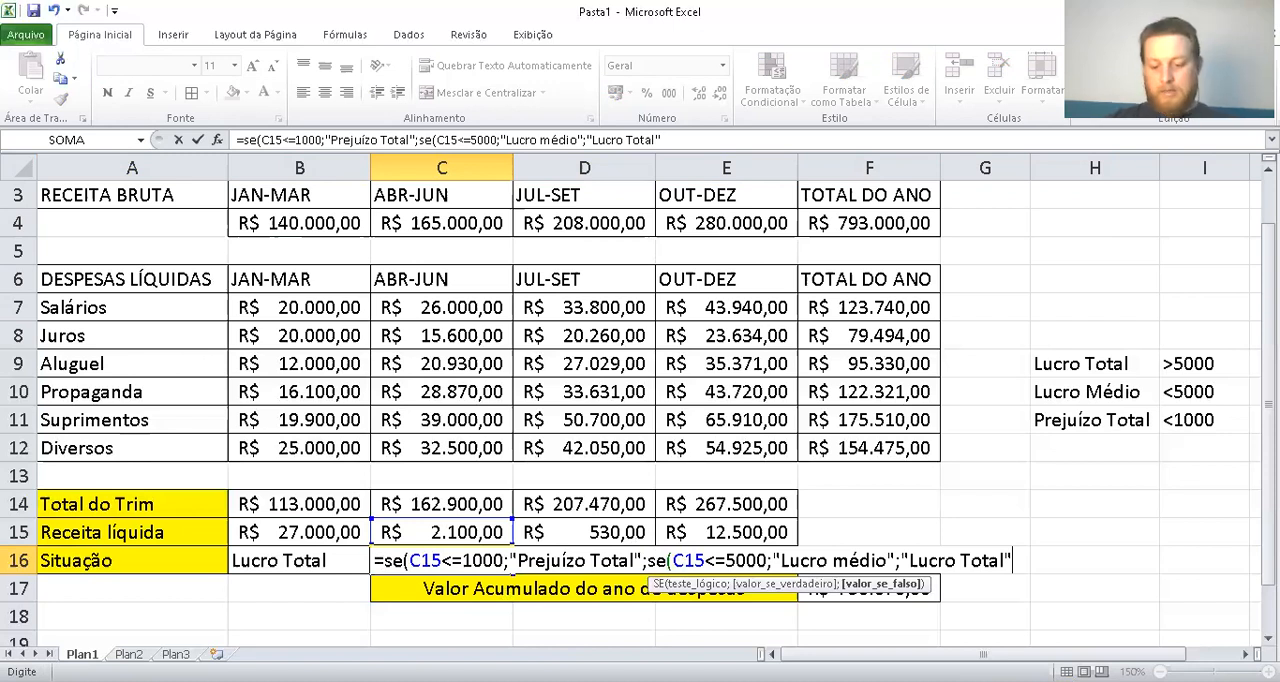
{"action": "type", "text": ")"}
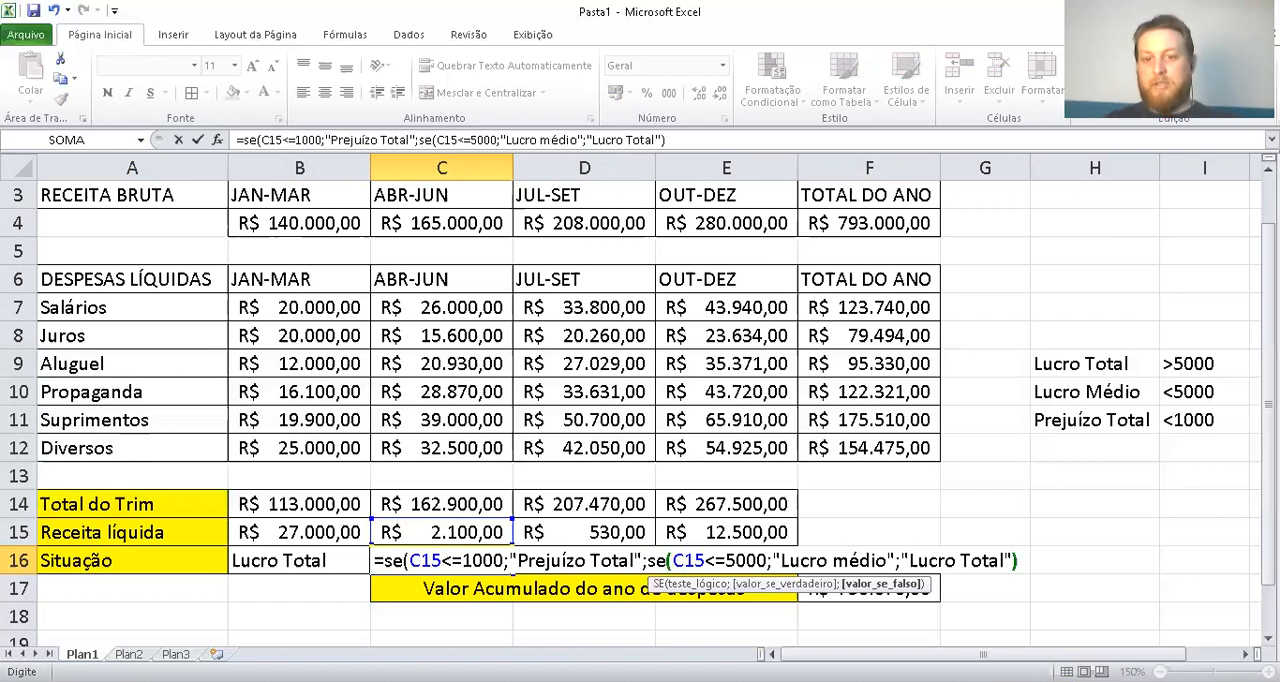
{"action": "type", "text": ")"}
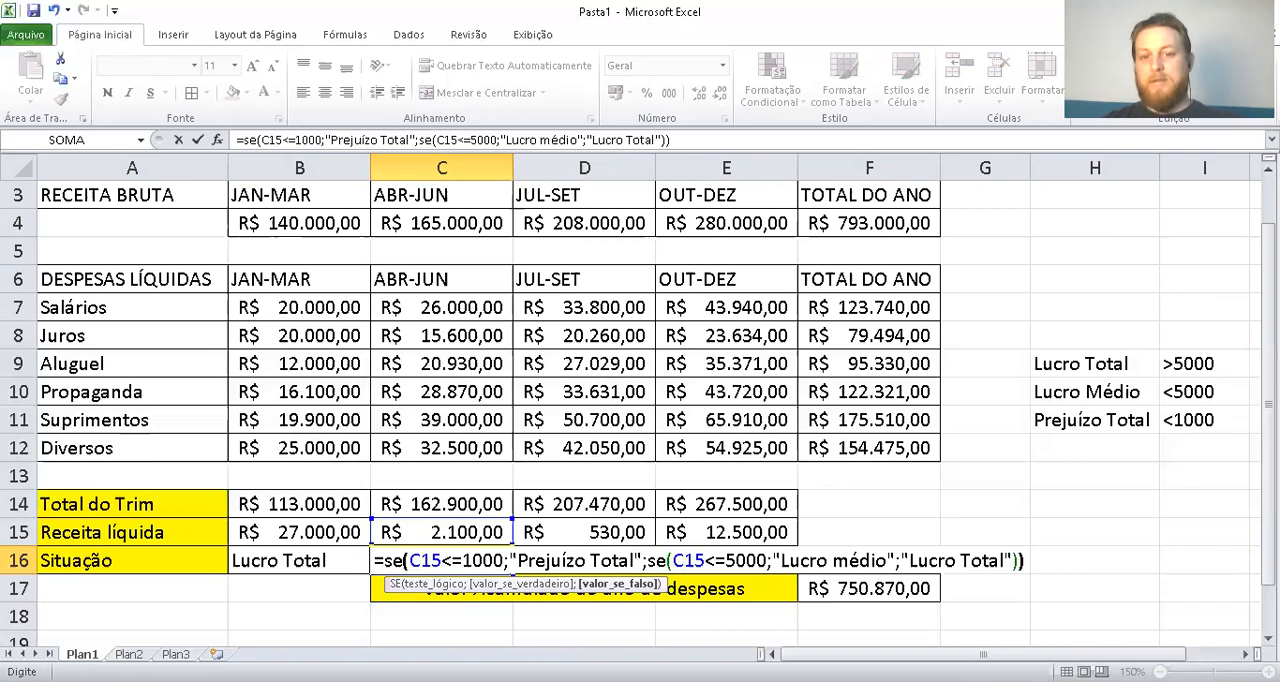
{"action": "key", "text": "Return"}
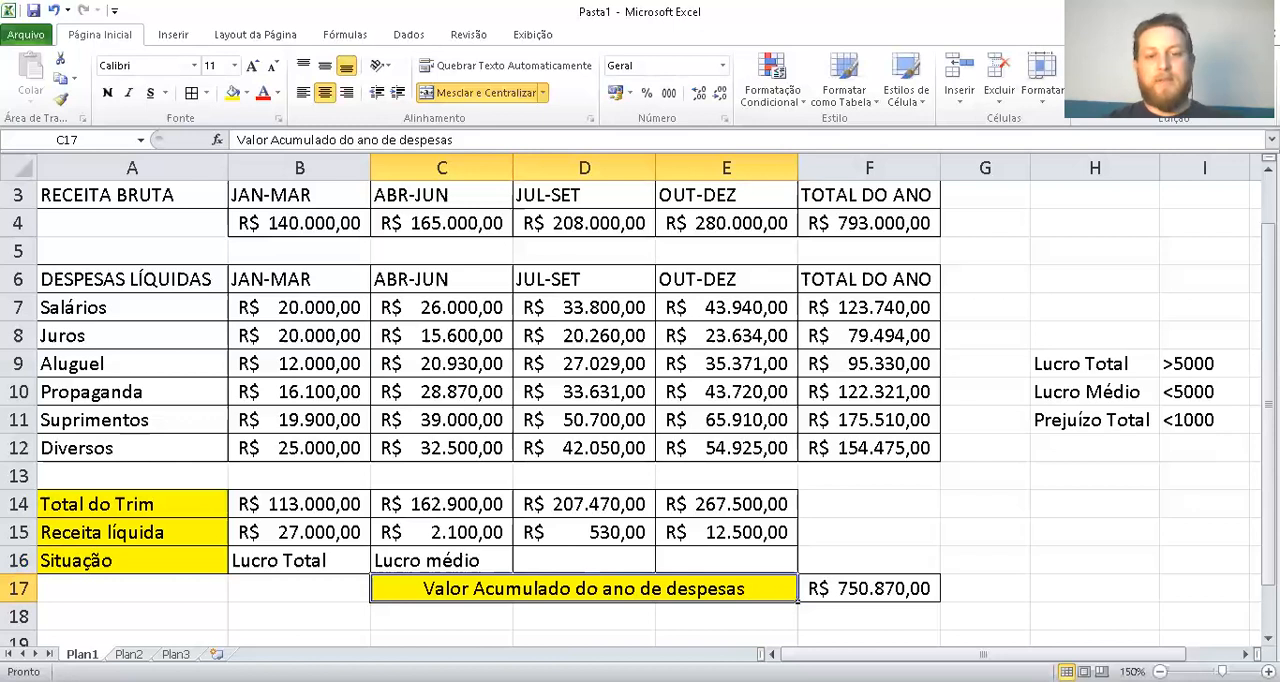
Turn the TOTAL DO ANO revenue formula in F4 into plain text so the cell shows =SOMA(B4:E4)
{"action": "left_click", "coordinate": [968, 521]}
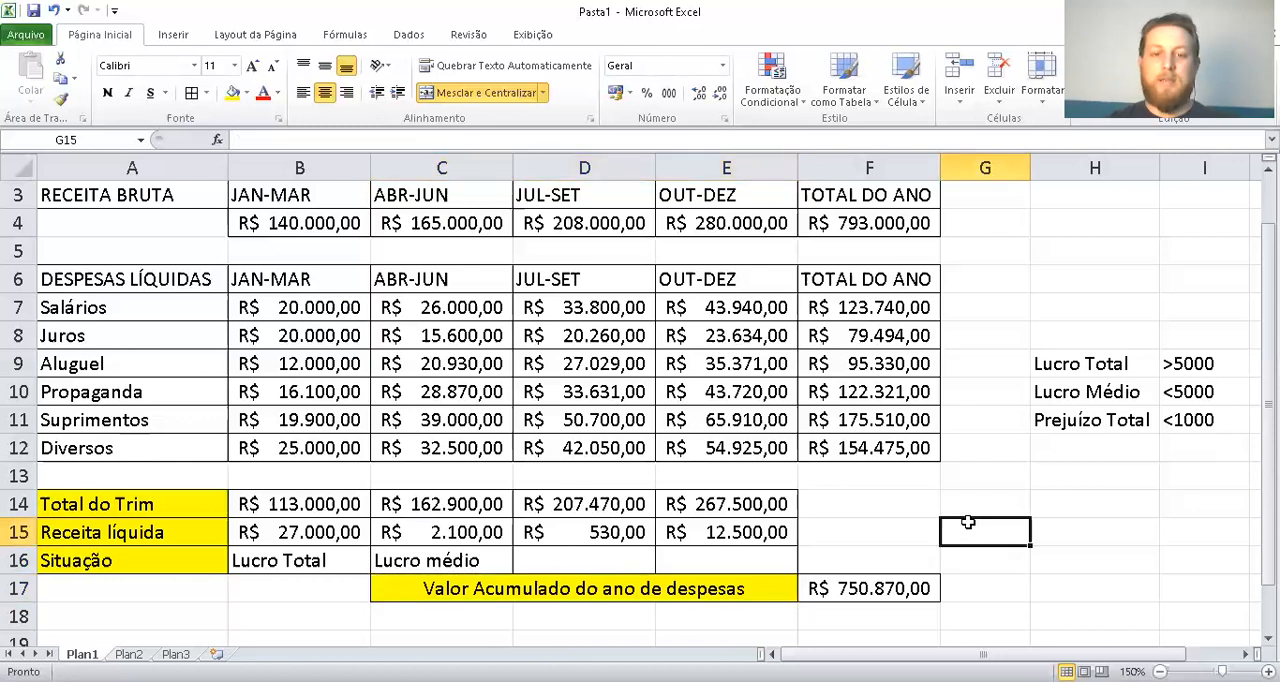
{"action": "left_click", "coordinate": [722, 559]}
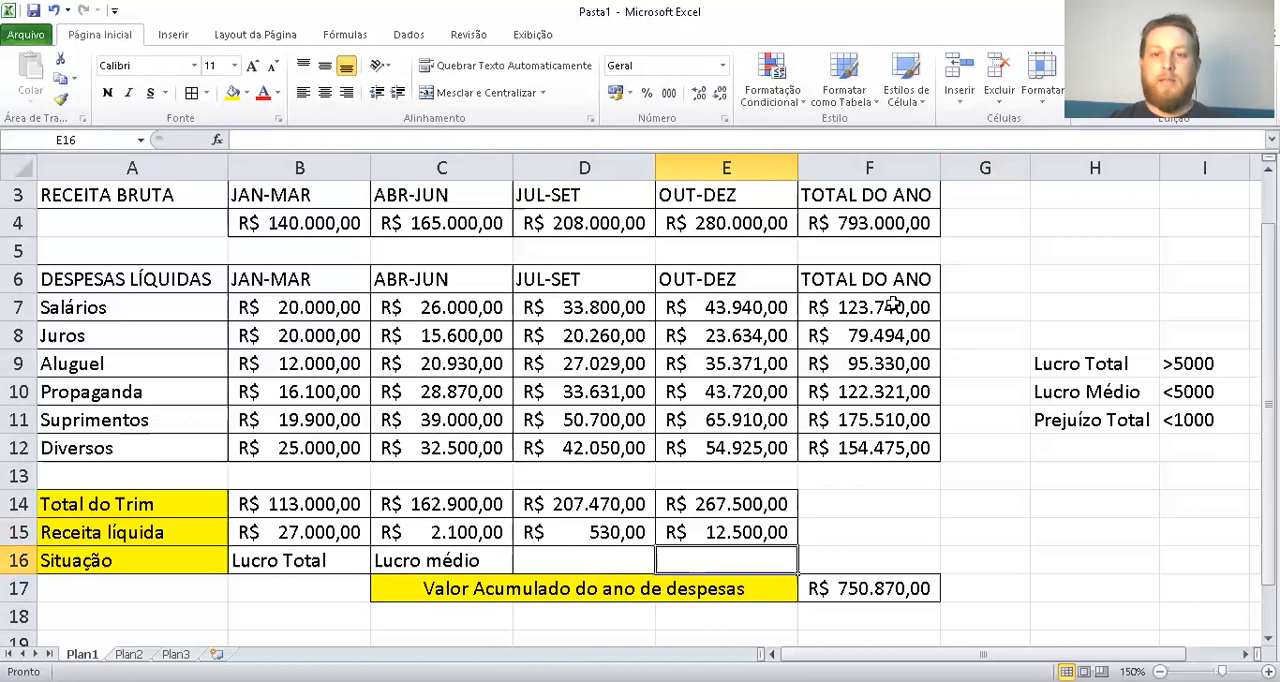
{"action": "left_click", "coordinate": [890, 222]}
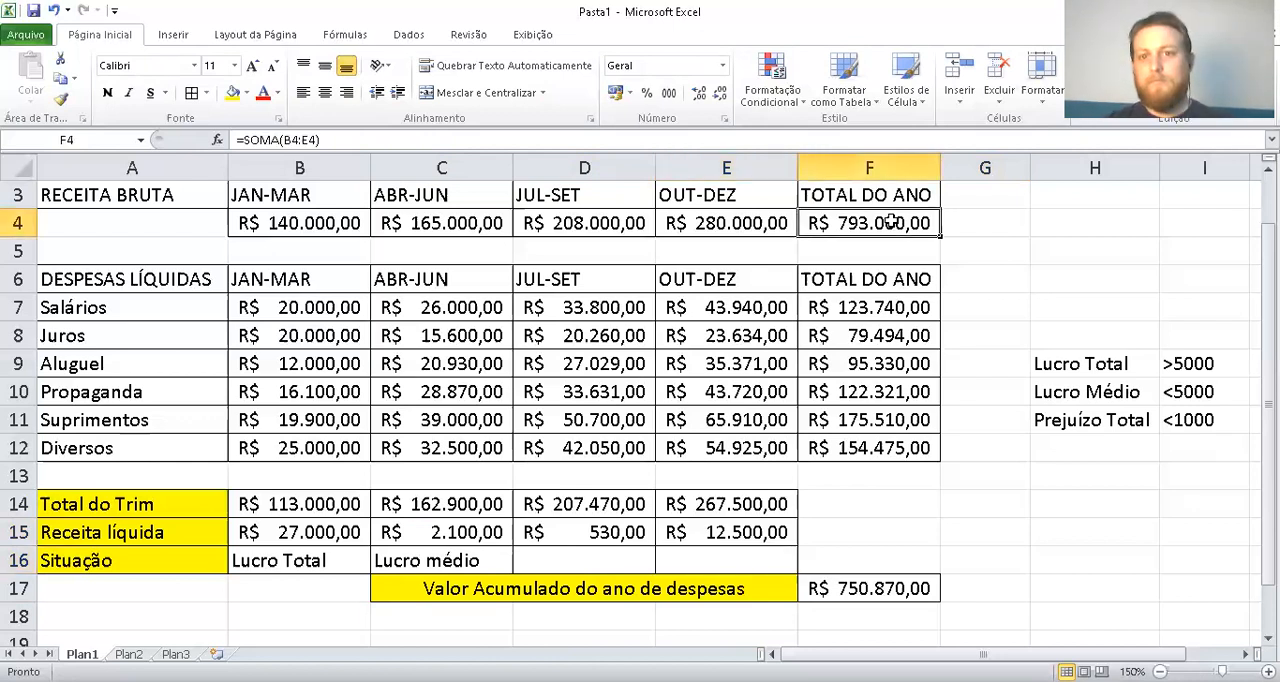
{"action": "double_click", "coordinate": [890, 222]}
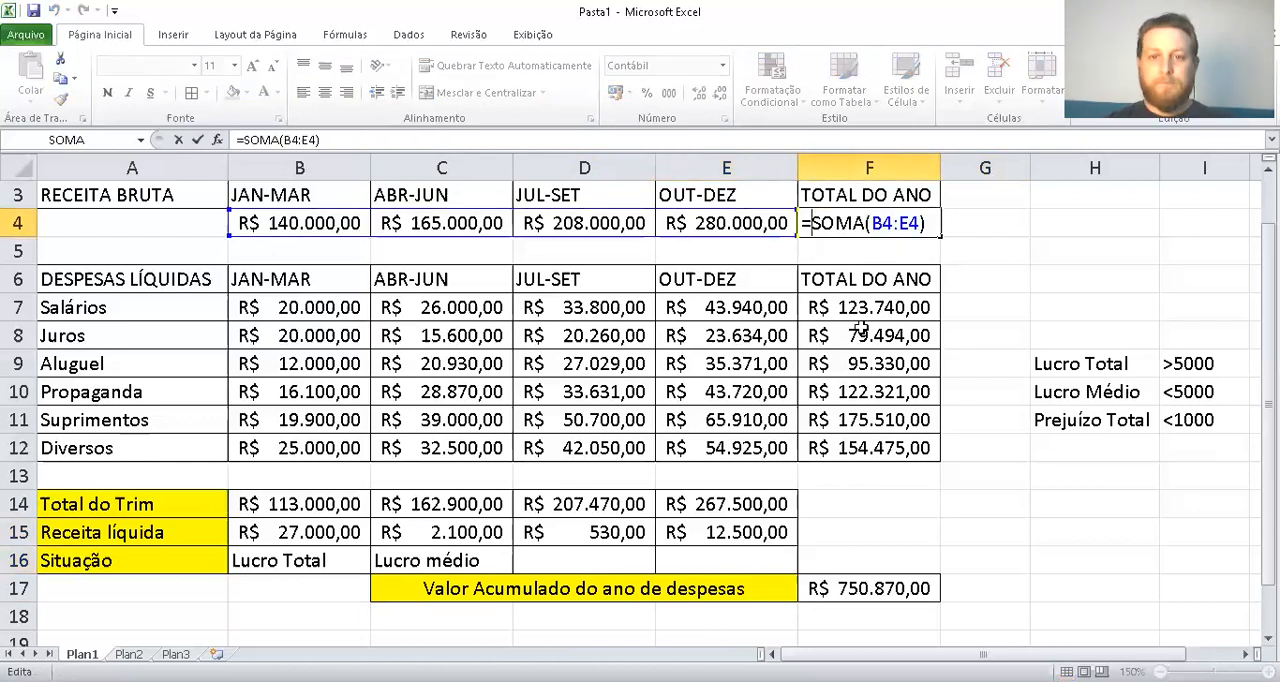
{"action": "key", "text": "Home"}
{"action": "key", "text": "Return"}
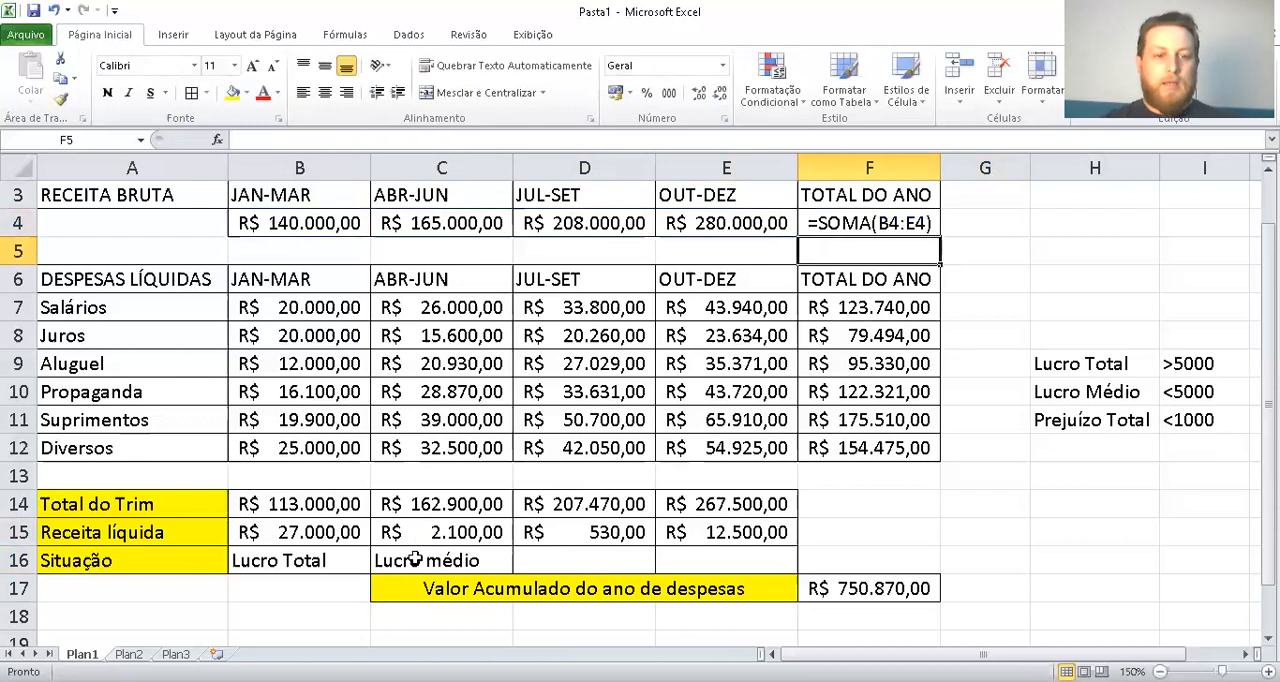
{"action": "double_click", "coordinate": [297, 508]}
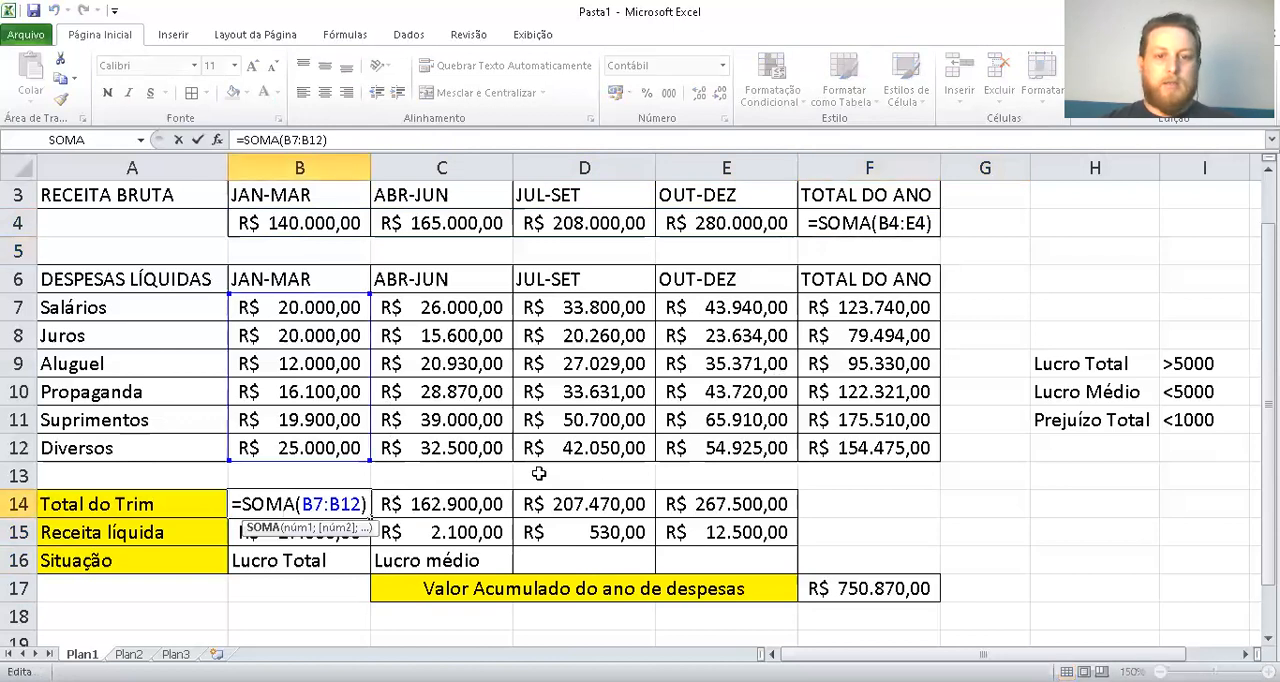
{"action": "double_click", "coordinate": [690, 508]}
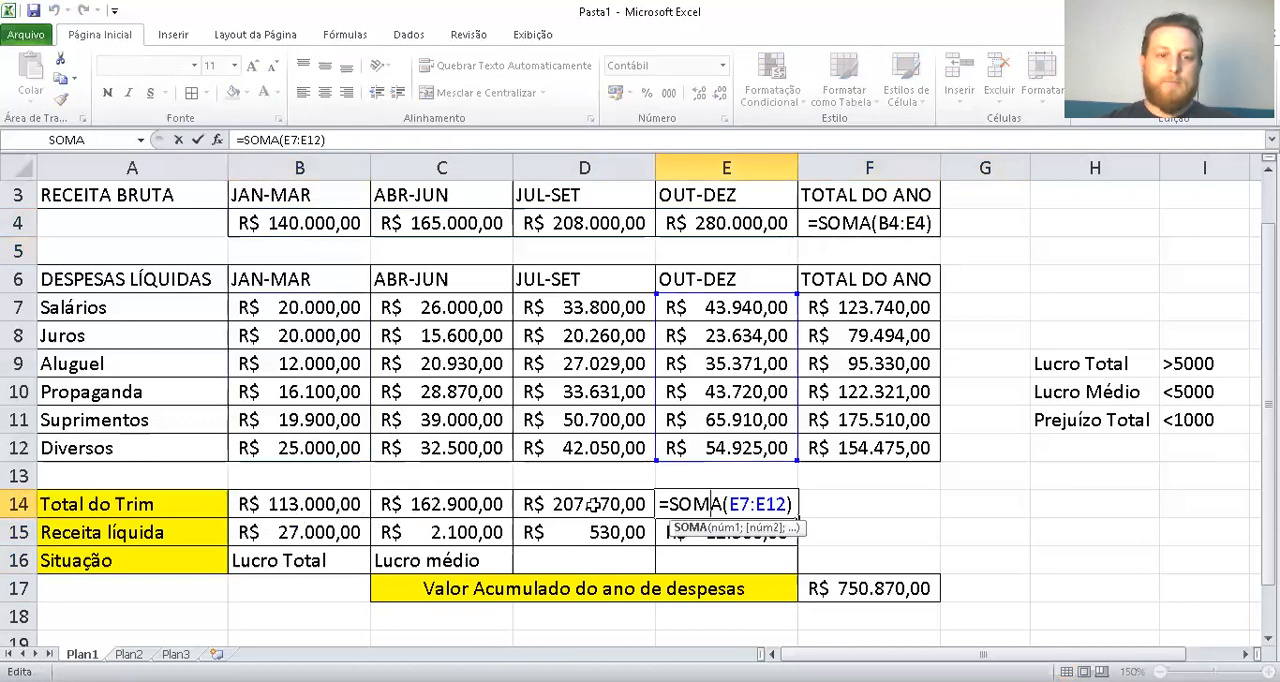
{"action": "double_click", "coordinate": [330, 497]}
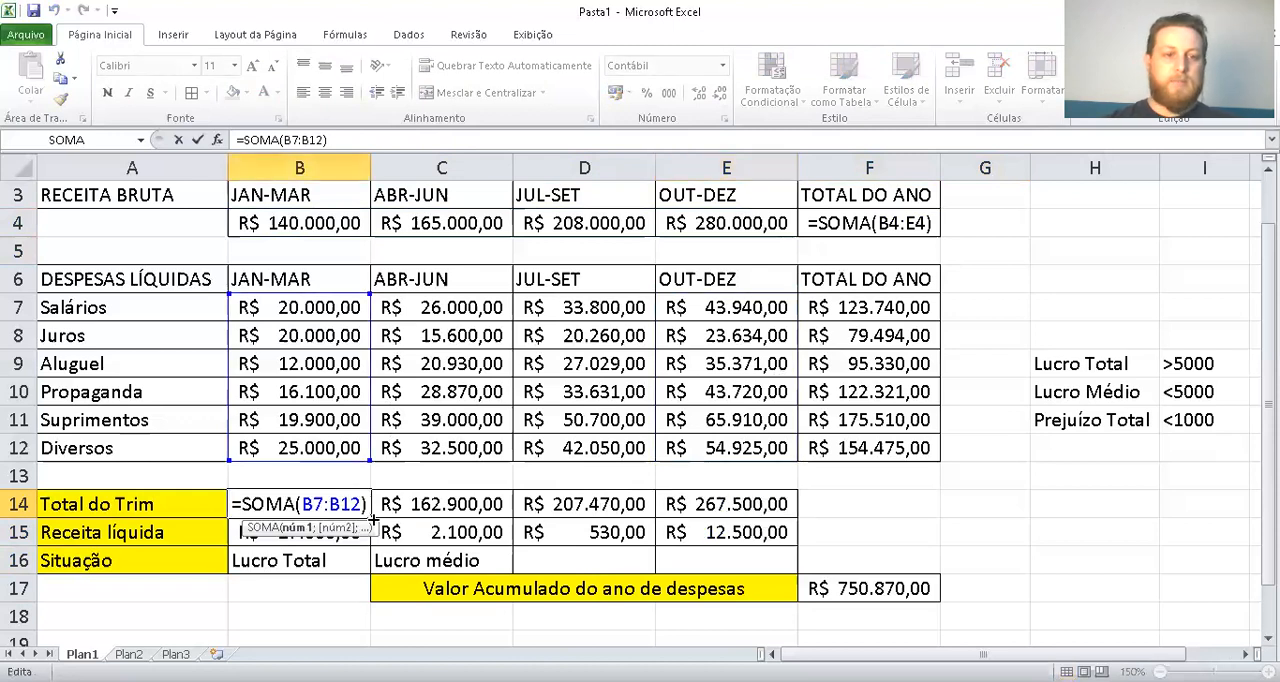
{"action": "key", "text": "Escape"}
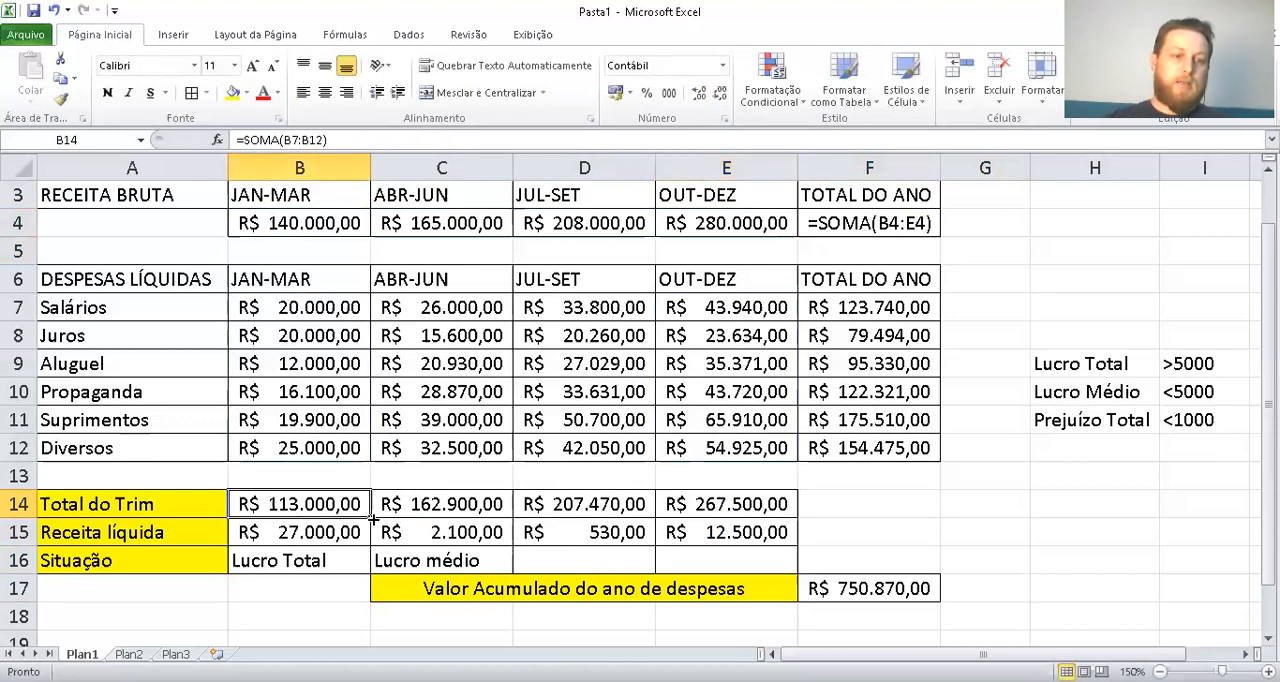
{"action": "key", "text": "Down"}
{"action": "key", "text": "Up"}
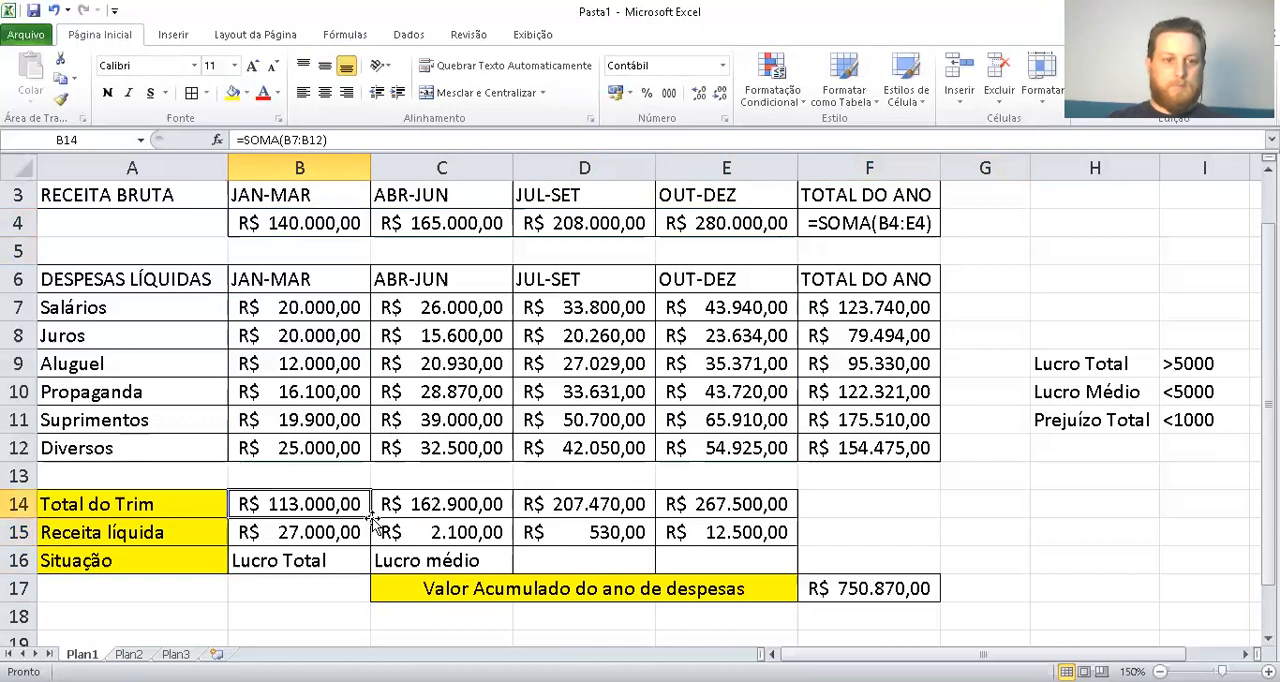
Turn the JAN-MAR Total do Trim formula in B14 into plain text so the cell shows =SOMA(B7:B12)
{"action": "key", "text": "F2"}
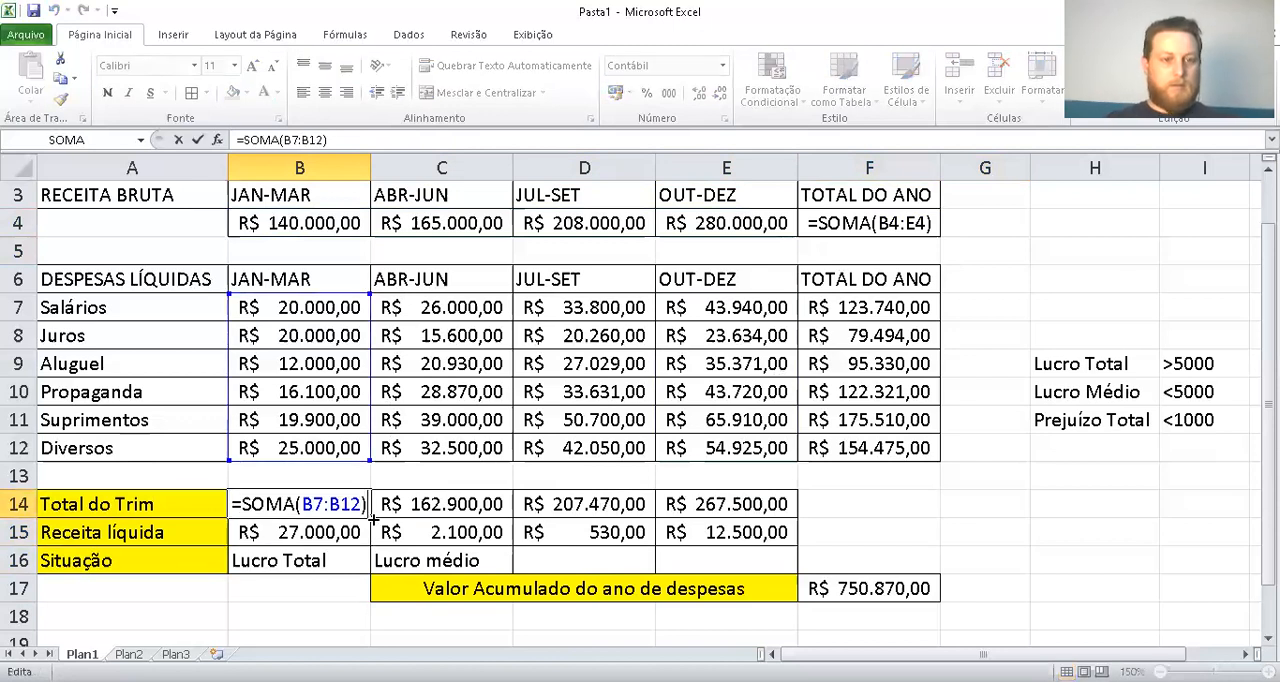
{"action": "key", "text": "Home"}
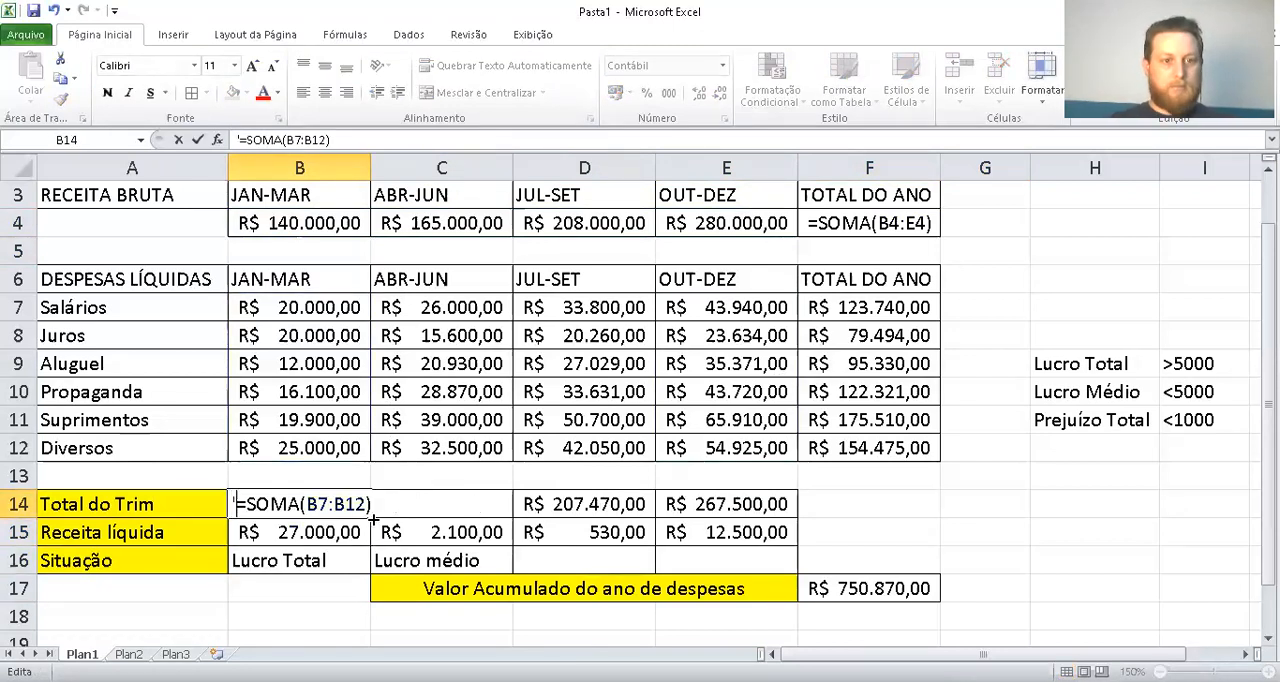
{"action": "key", "text": "Return"}
Turn the JAN-MAR Receita líquida formula in B15 into plain text so the cell shows =B4-B14
{"action": "key", "text": "F2"}
{"action": "key", "text": "Left"}
{"action": "key", "text": "Left"}
{"action": "key", "text": "Home"}
{"action": "key", "text": "Return"}
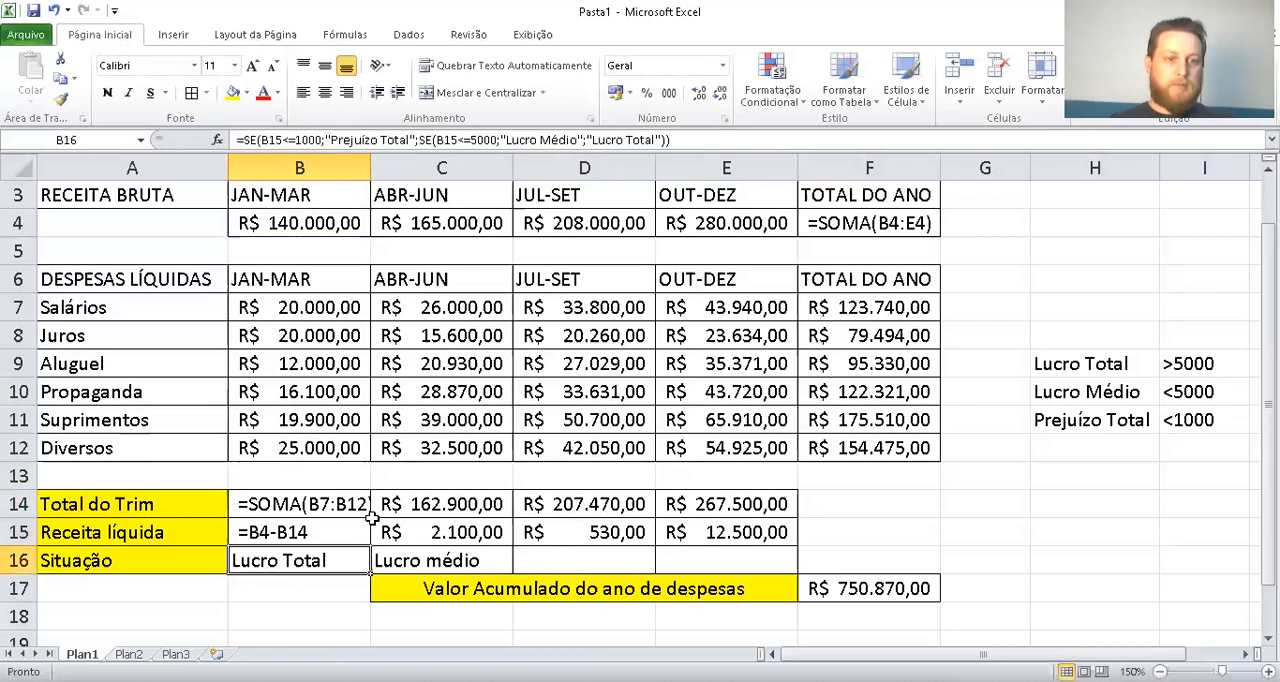
{"action": "key", "text": "F2"}
{"action": "key", "text": "Left"}
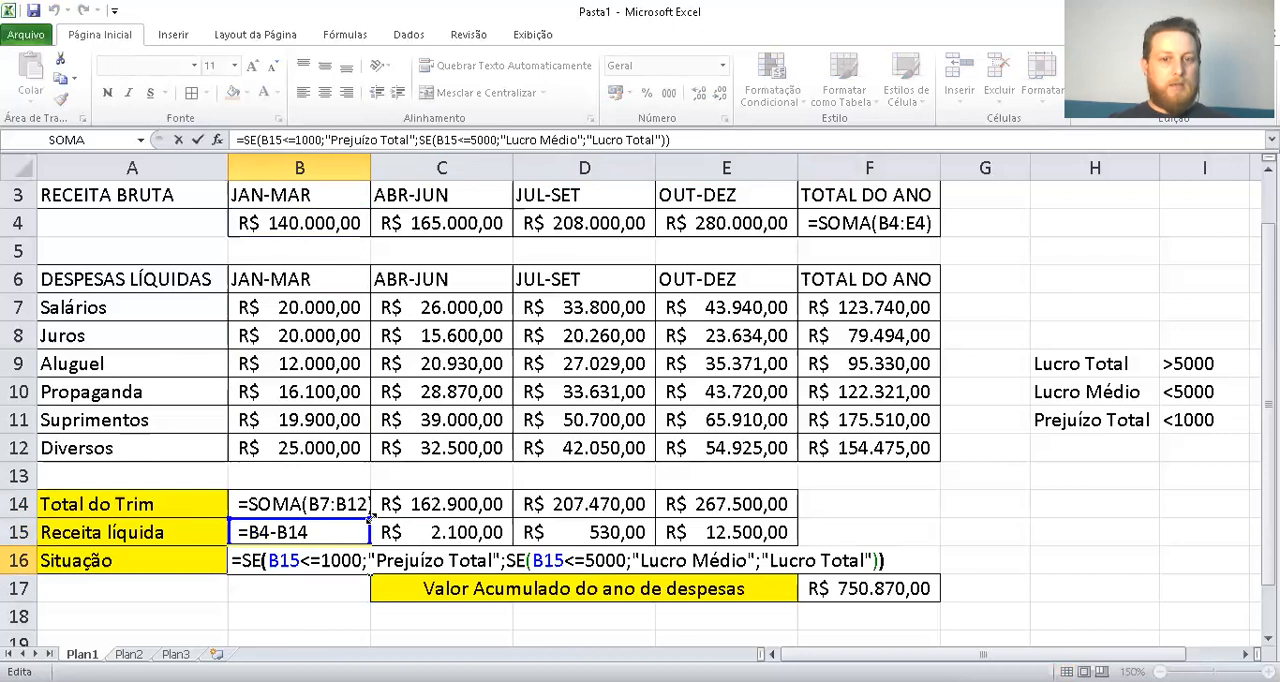
{"action": "key", "text": "Escape"}
Turn the nested SE formula for ABR-JUN in C16 into plain text so the cell displays the whole formula
{"action": "key", "text": "Right"}
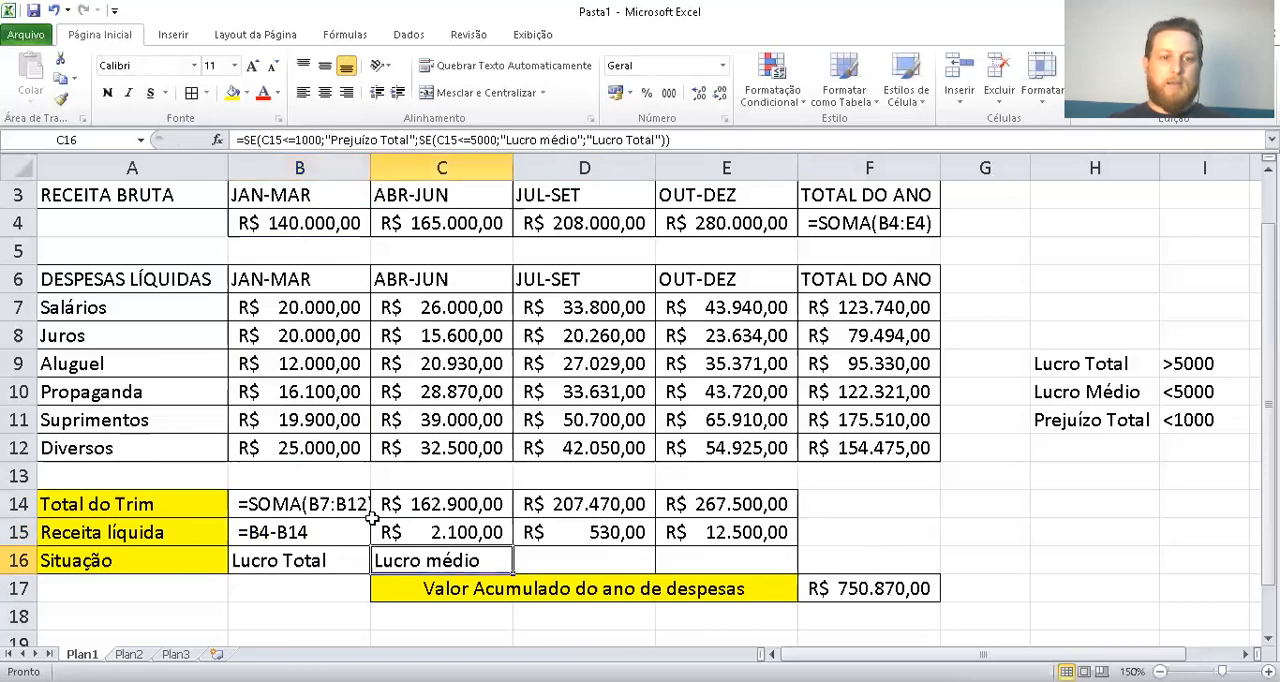
{"action": "key", "text": "F2"}
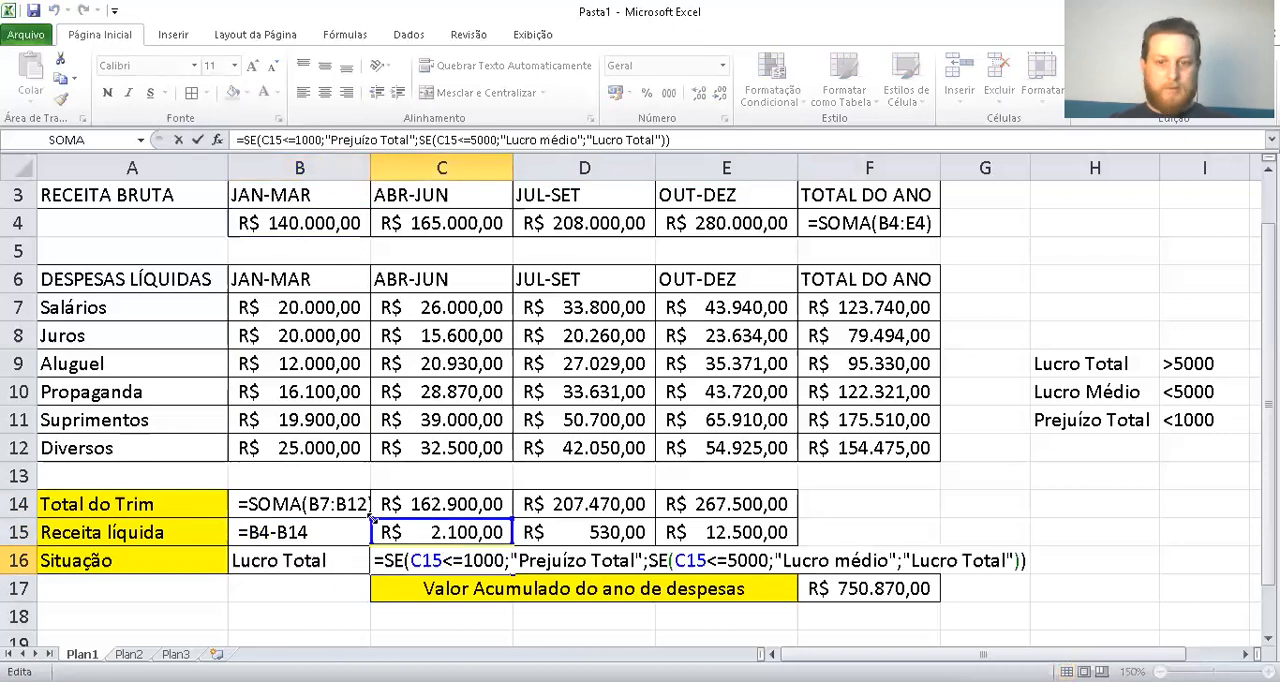
{"action": "key", "text": "Left"}
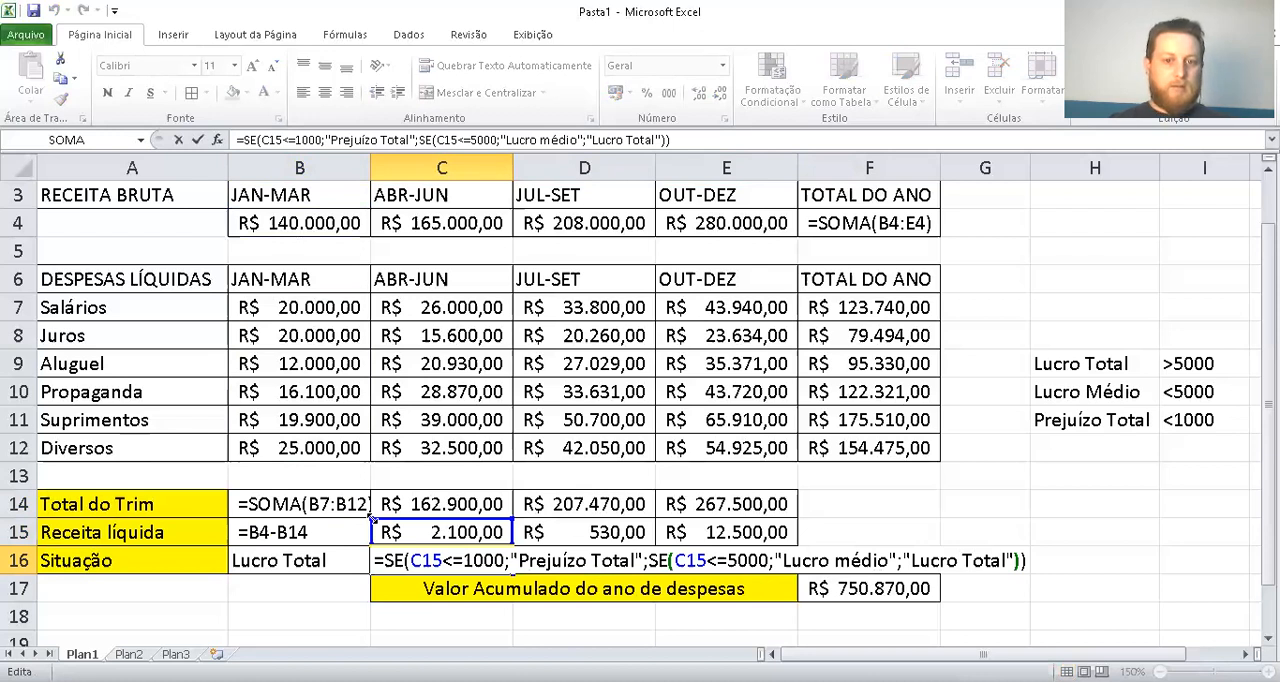
{"action": "key", "text": "Escape"}
{"action": "key", "text": "Down"}
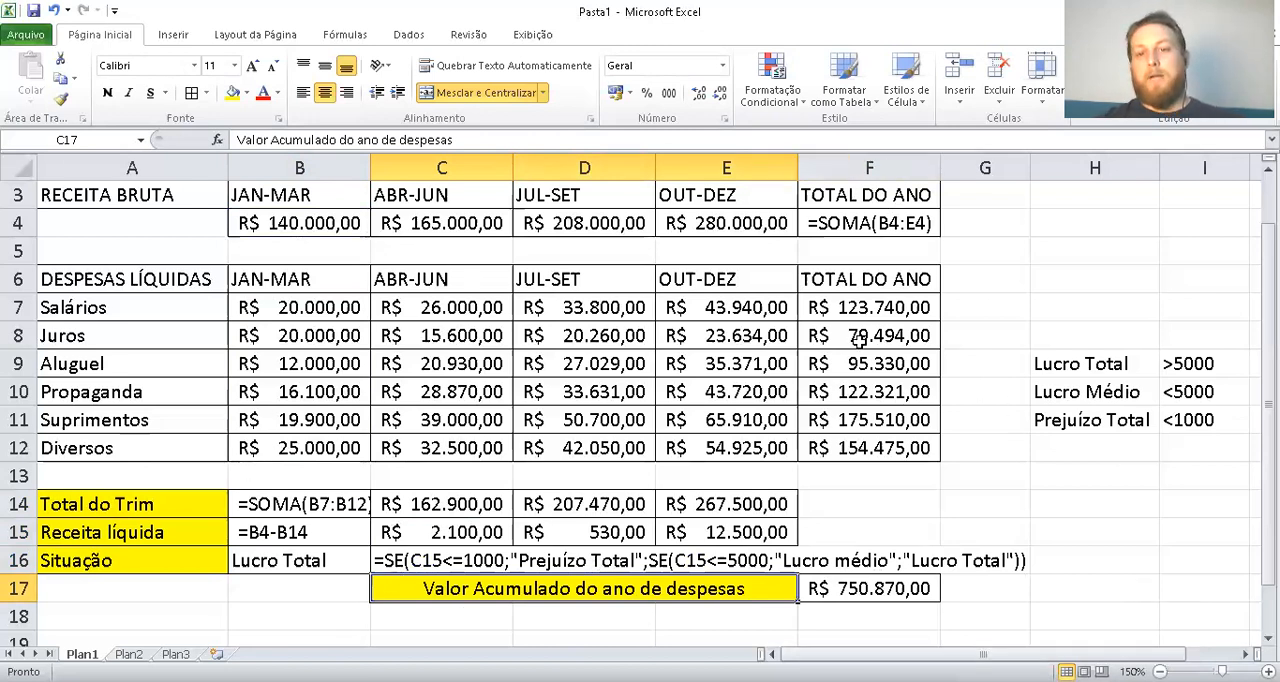
{"action": "left_click_drag", "start_coordinate": [583, 505], "coordinate": [697, 523]}
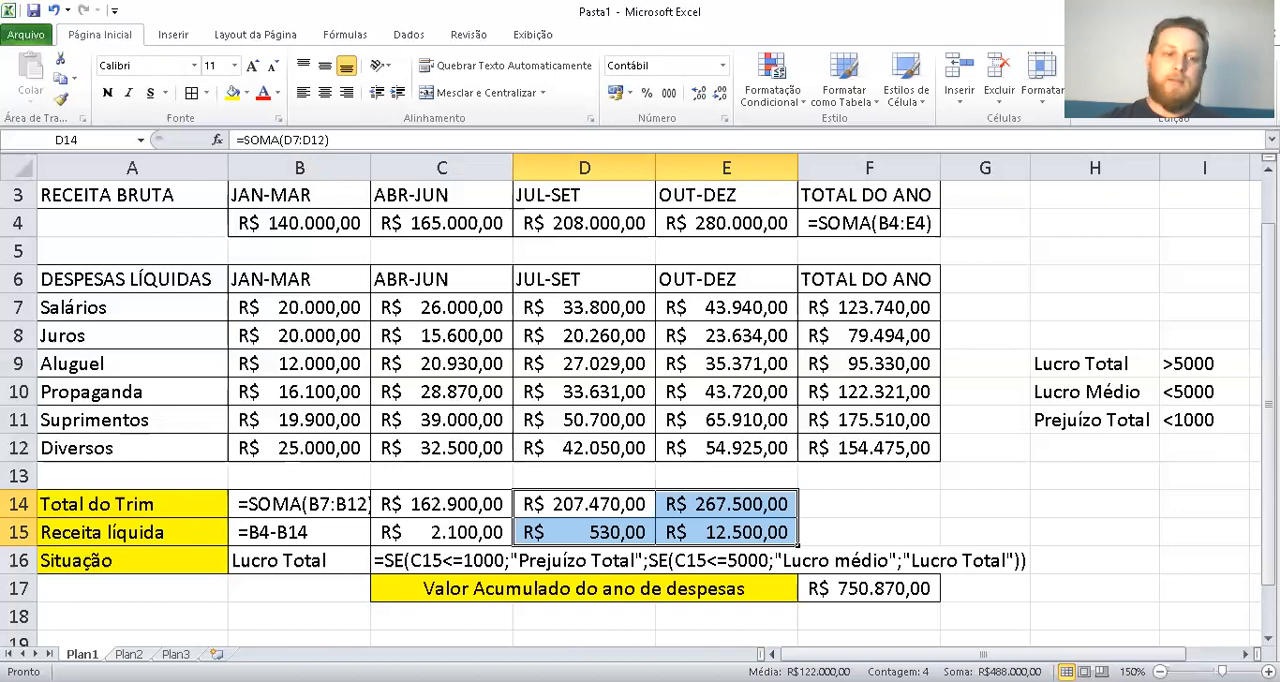
Switch to the empty sheet Plan2 and enter the header "Caminhão" in B2
{"action": "key", "text": "ctrl+Page_Down"}
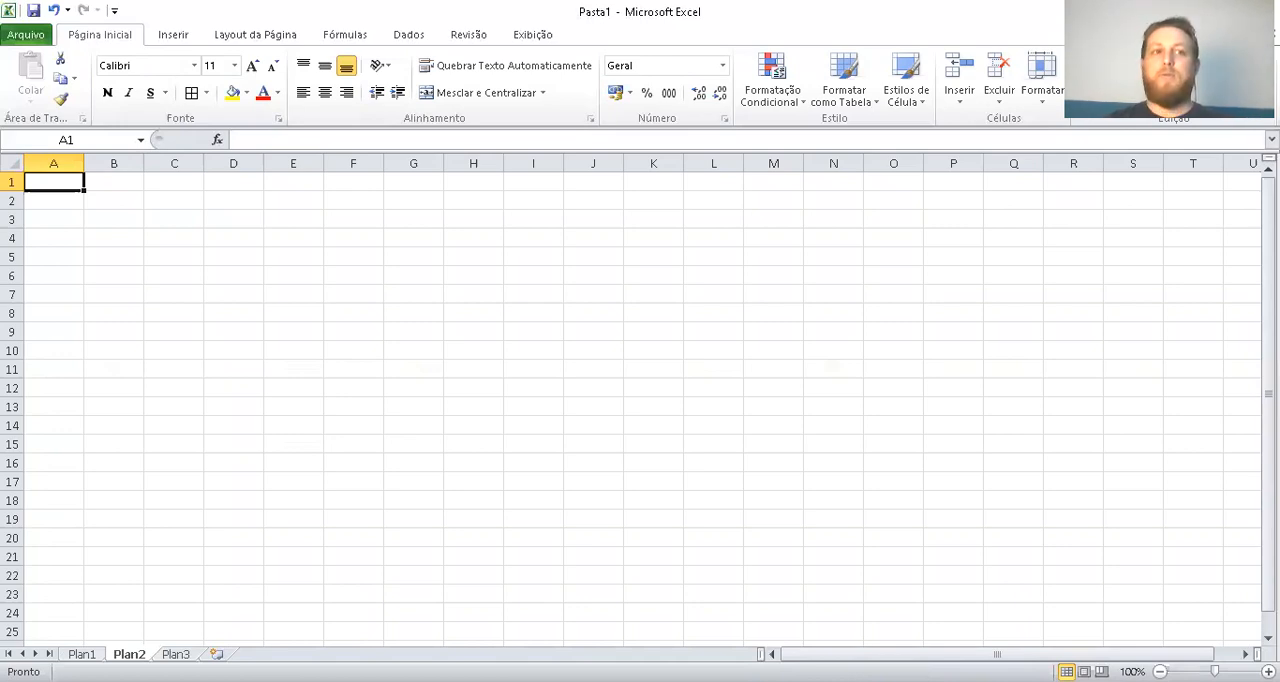
{"action": "key", "text": "Right"}
{"action": "key", "text": "Down"}
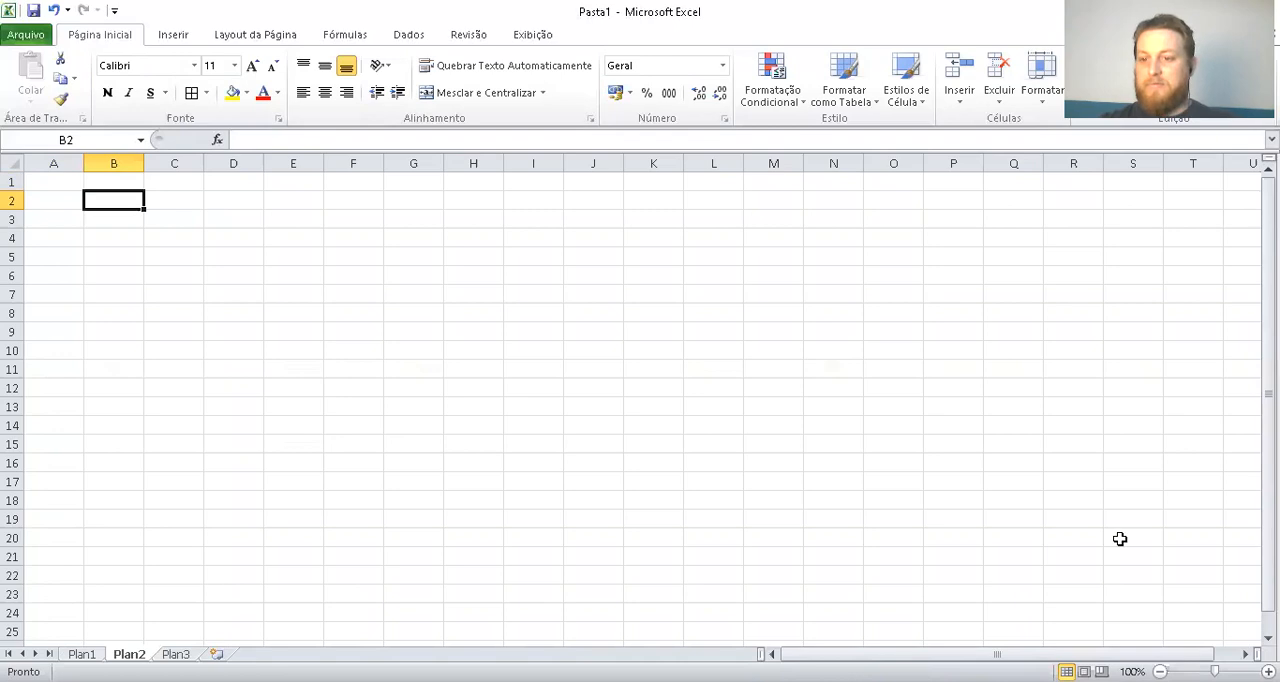
{"action": "left_click", "coordinate": [1269, 672]}
{"action": "left_click", "coordinate": [1269, 672]}
{"action": "left_click", "coordinate": [1269, 672]}
{"action": "left_click", "coordinate": [1269, 672]}
{"action": "left_click", "coordinate": [1269, 672]}
{"action": "left_click", "coordinate": [1269, 672]}
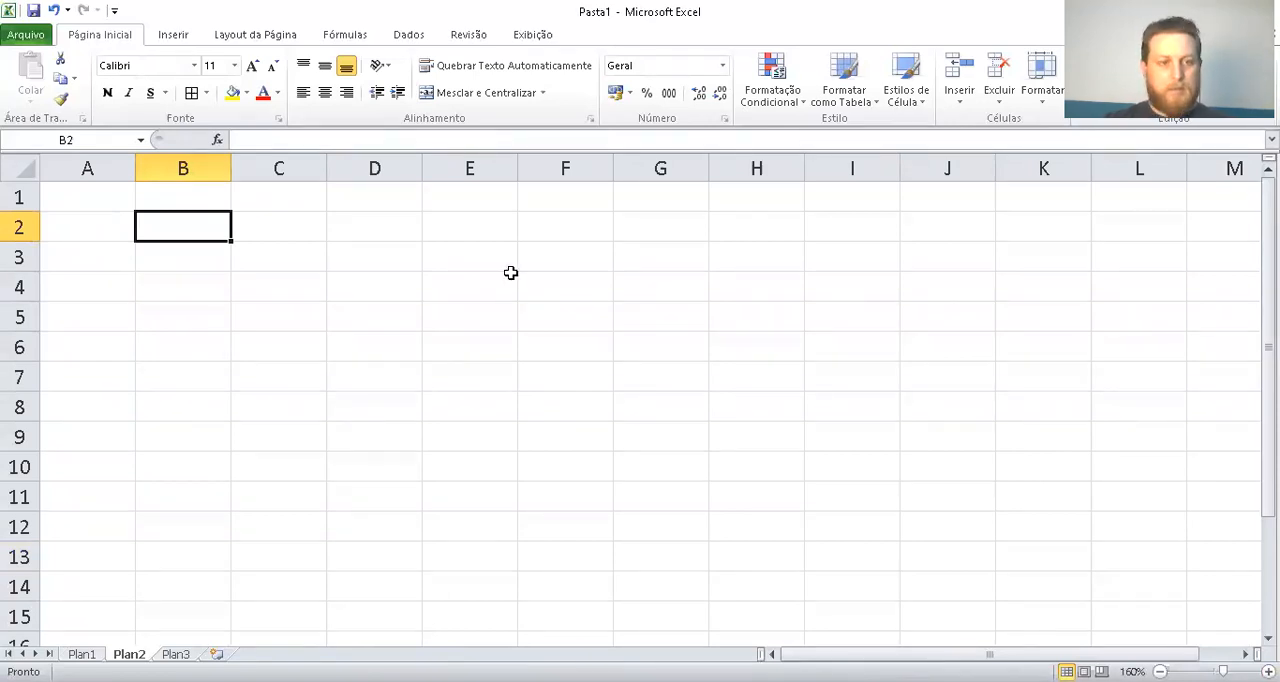
{"action": "type", "text": "C"}
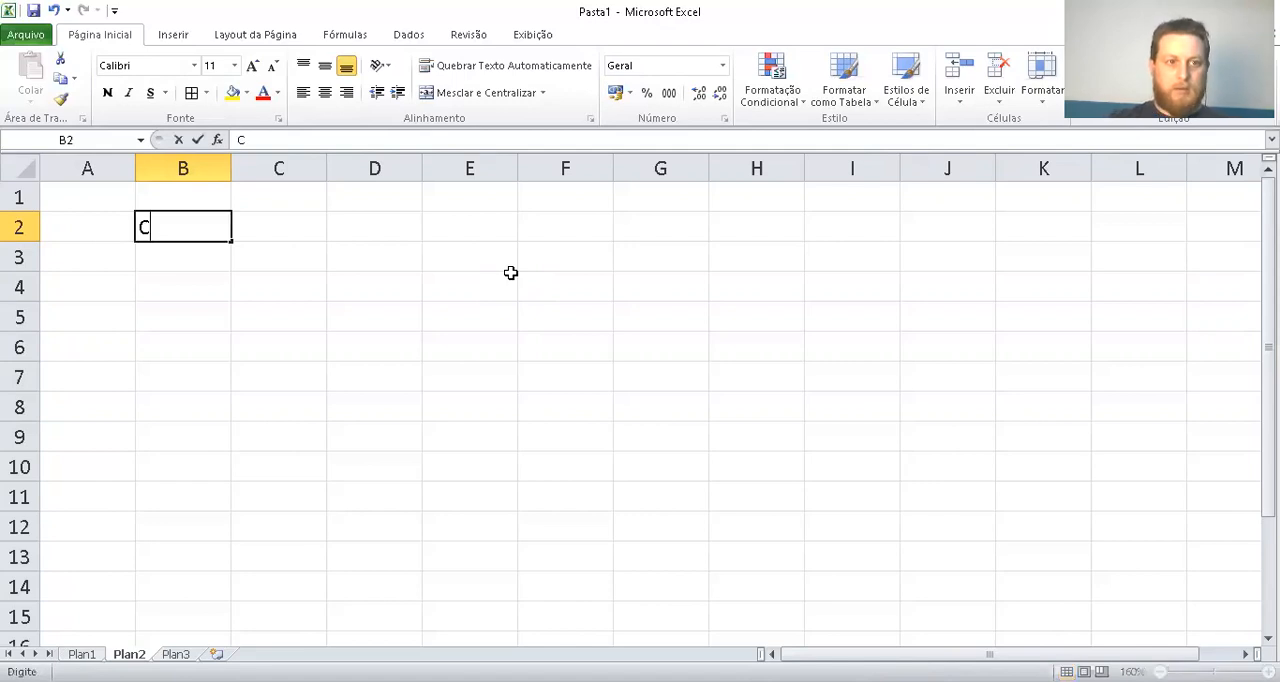
{"action": "type", "text": "aminh"}
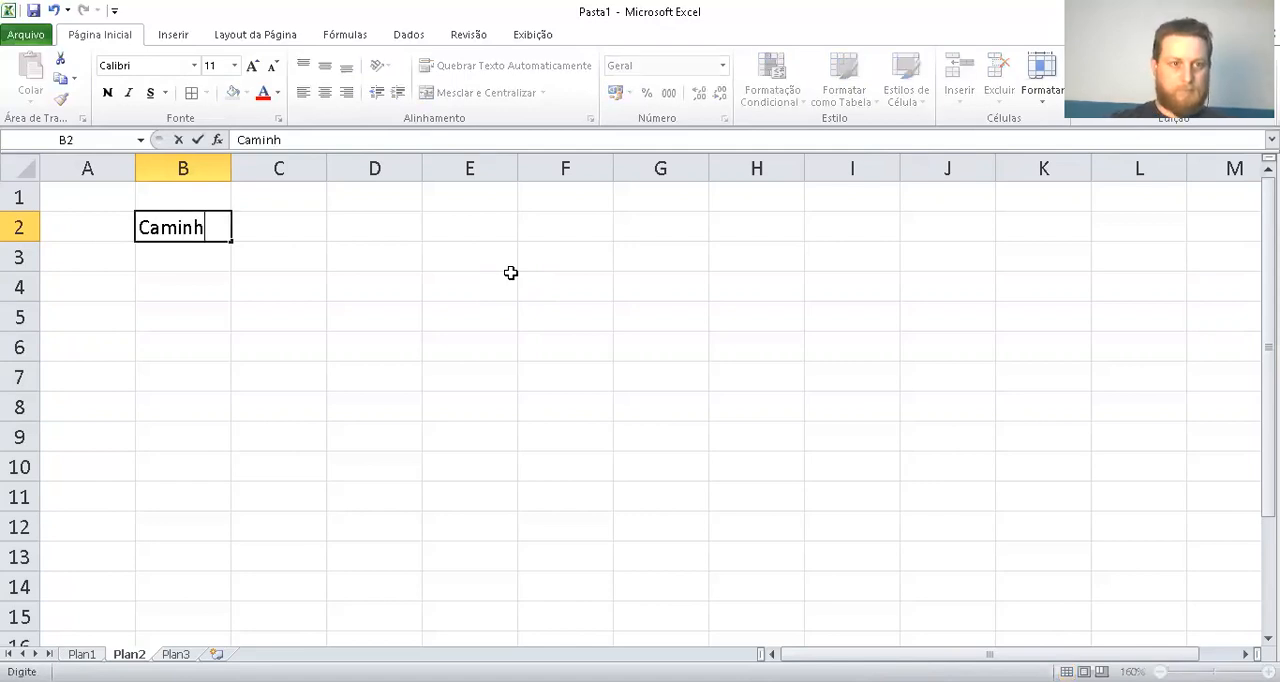
{"action": "type", "text": "ão"}
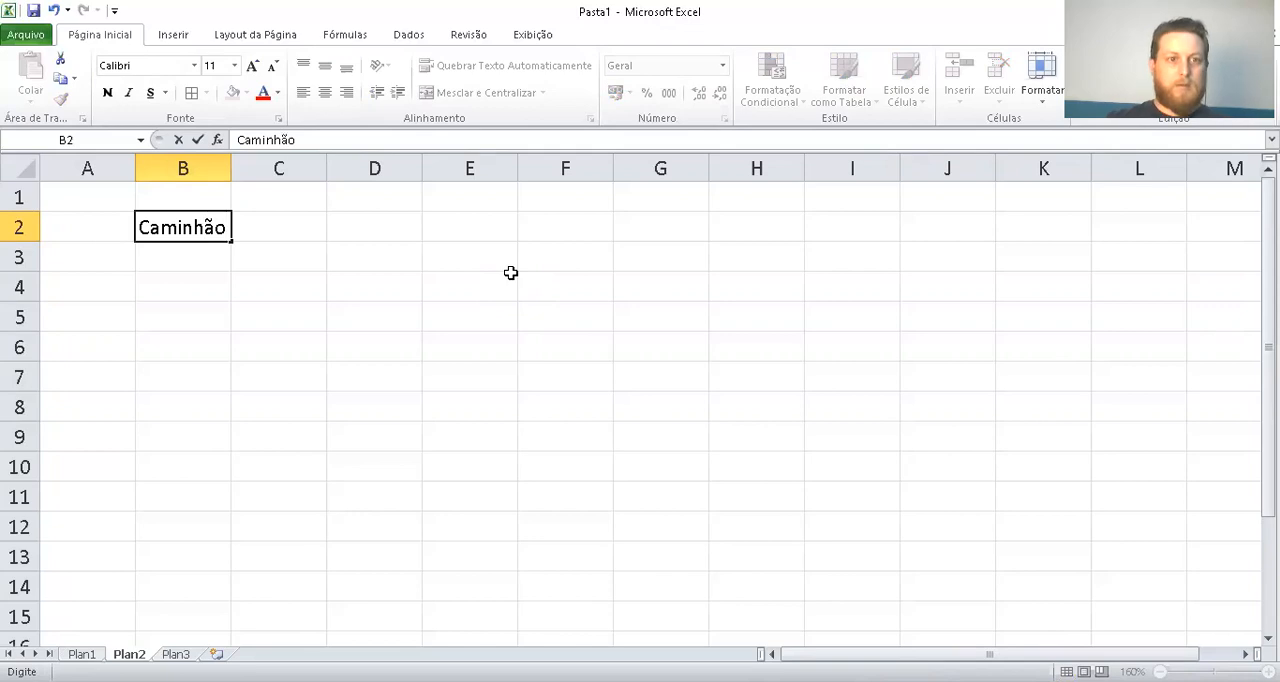
{"action": "key", "text": "Tab"}
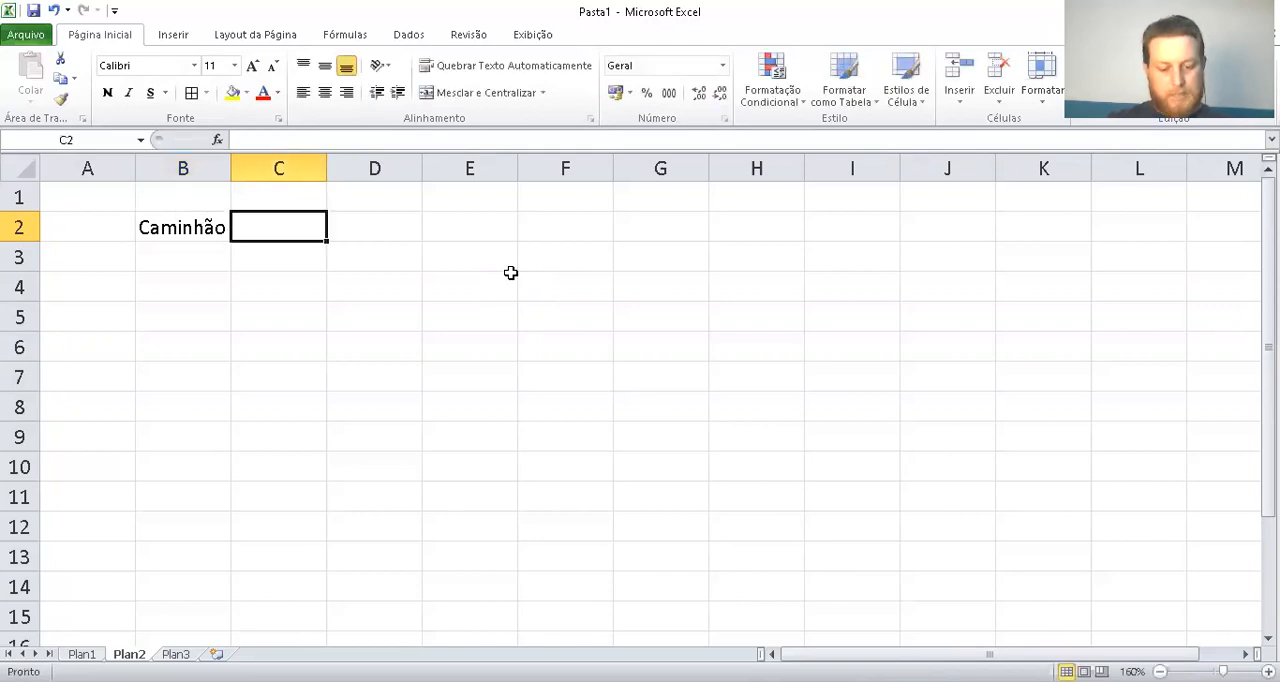
Enter the header "Km de Saída" in C2 of the new table
{"action": "type", "text": "K"}
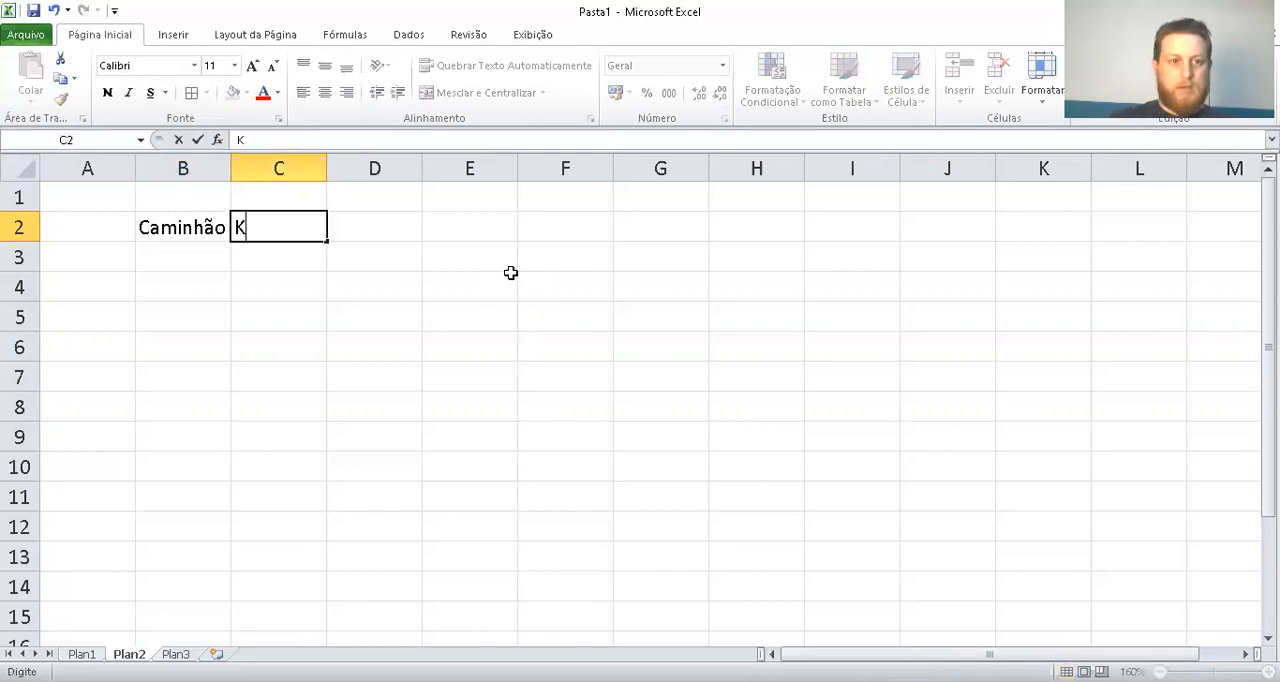
{"action": "type", "text": "m de Sa"}
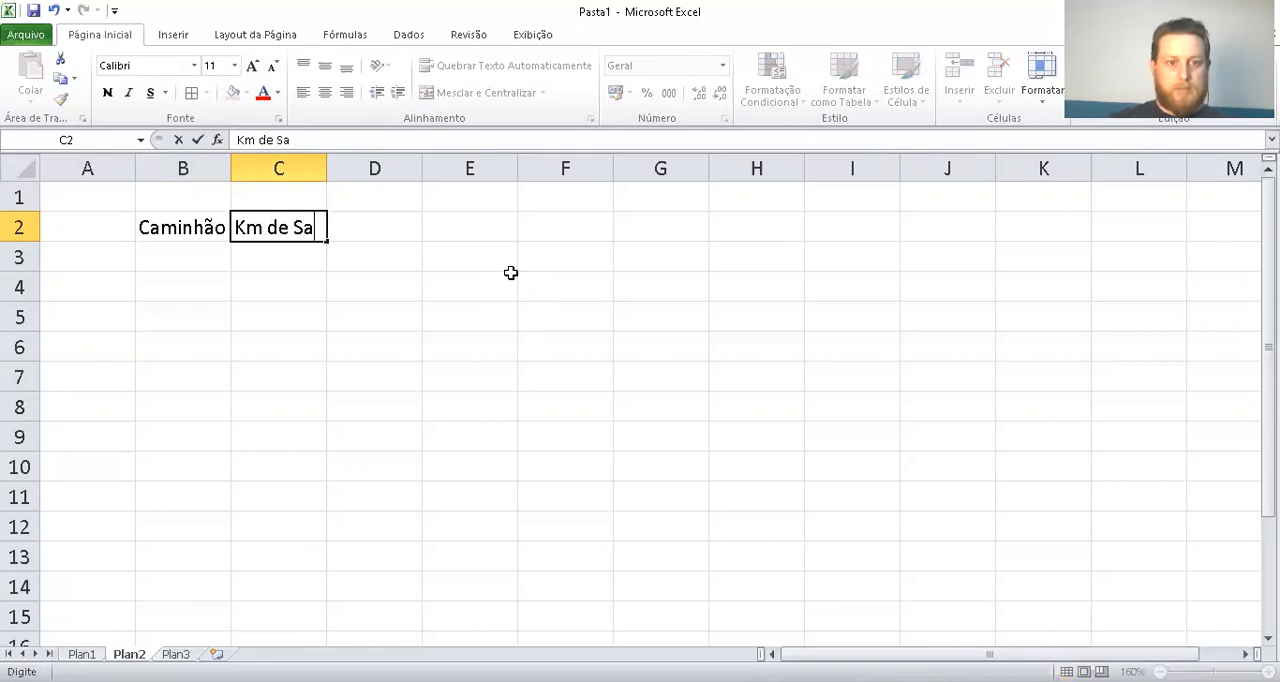
{"action": "key", "text": "BackSpace"}
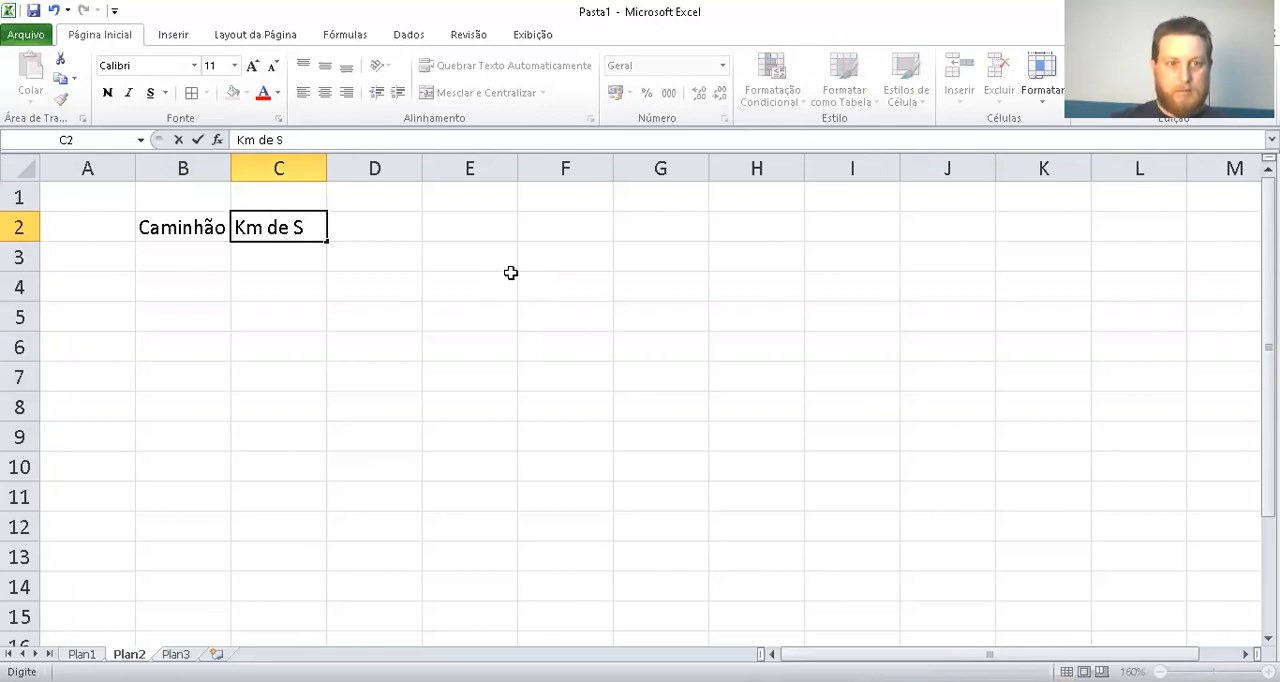
{"action": "type", "text": "aída"}
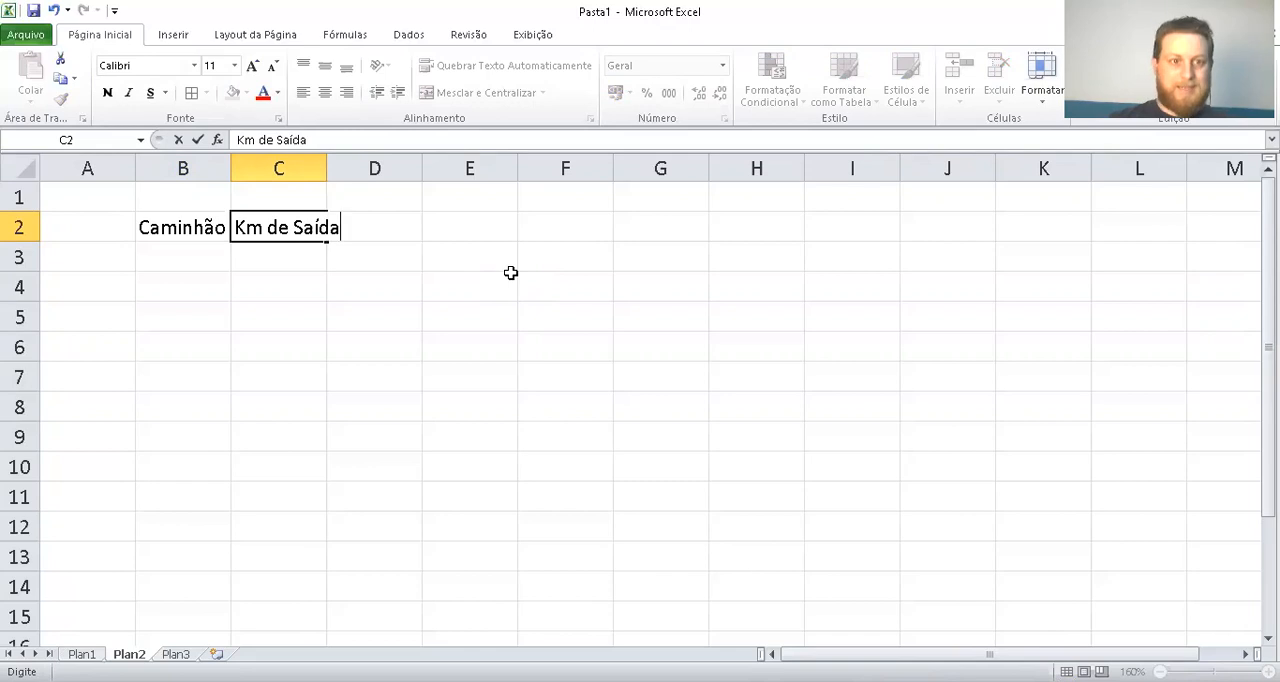
{"action": "key", "text": "Tab"}
Enter the headers "Km de Chegada" in D2 and "Total" in E2
{"action": "type", "text": "Km "}
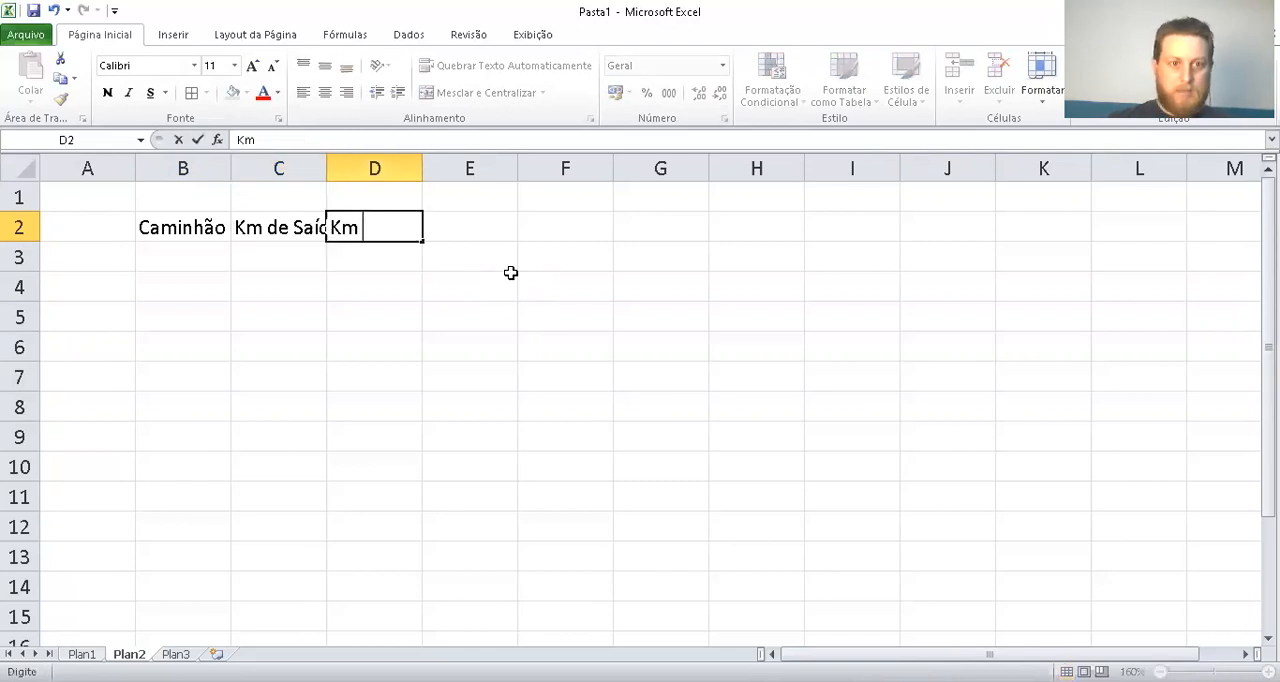
{"action": "type", "text": "de Chegada"}
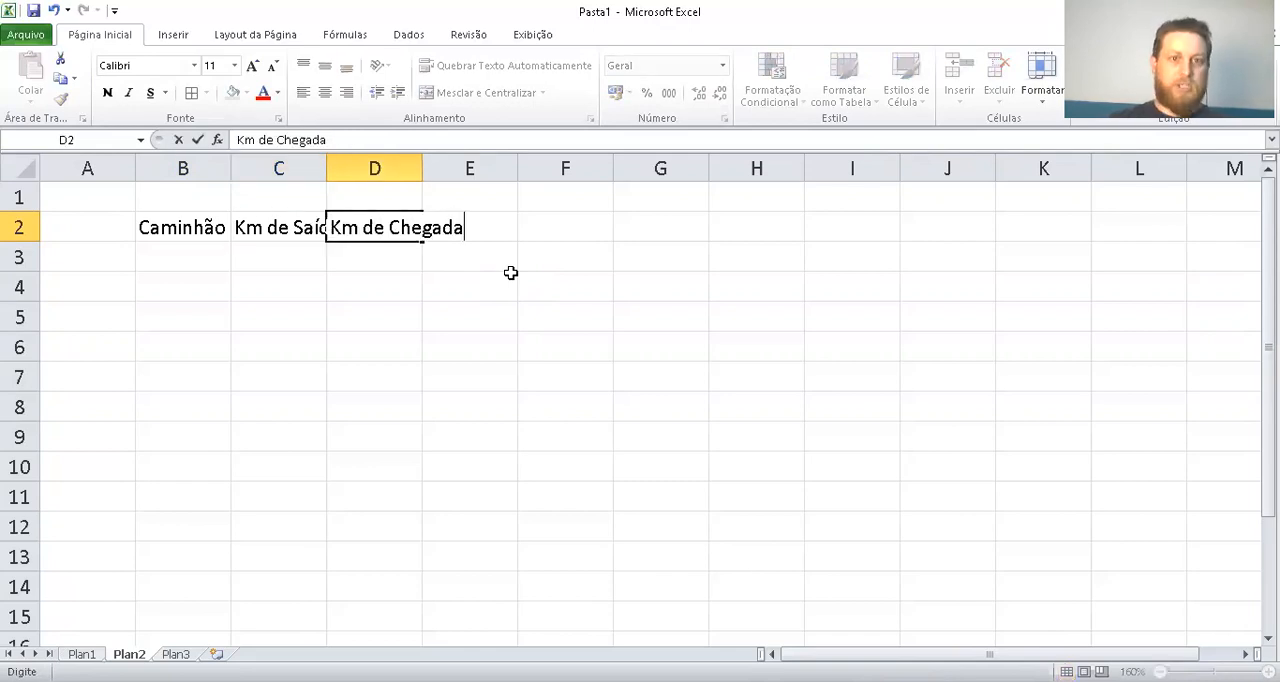
{"action": "key", "text": "Tab"}
{"action": "type", "text": "Total"}
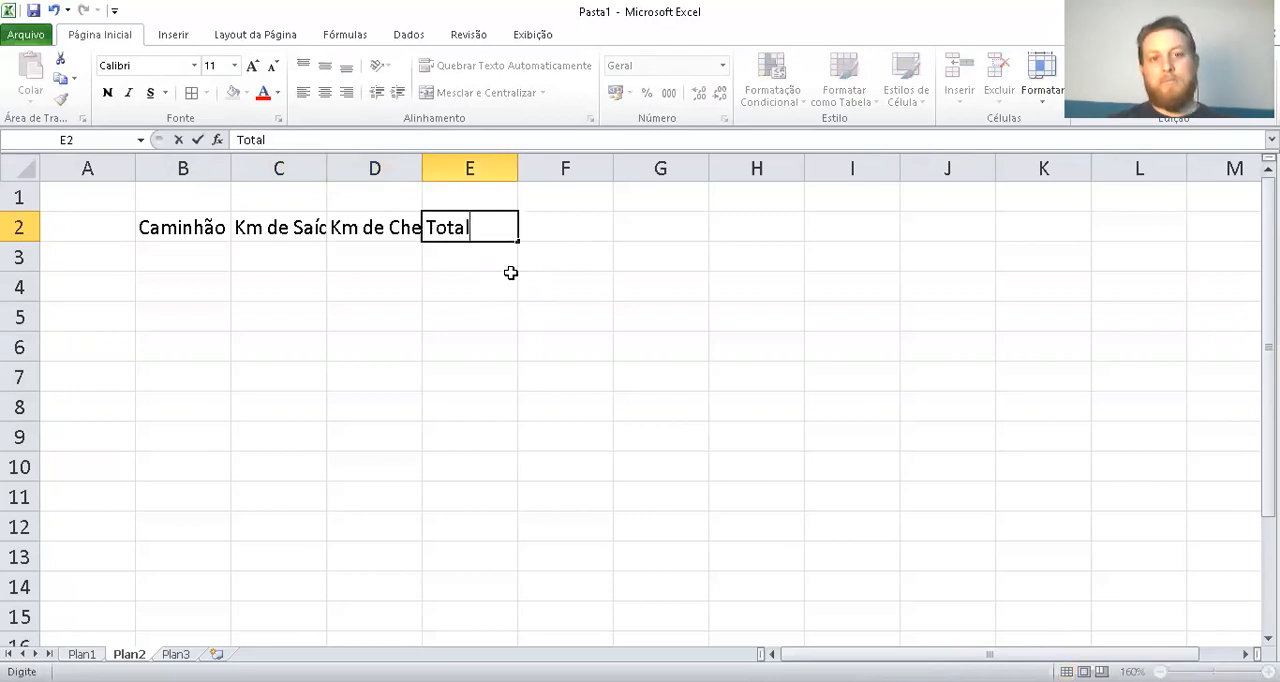
{"action": "key", "text": "Tab"}
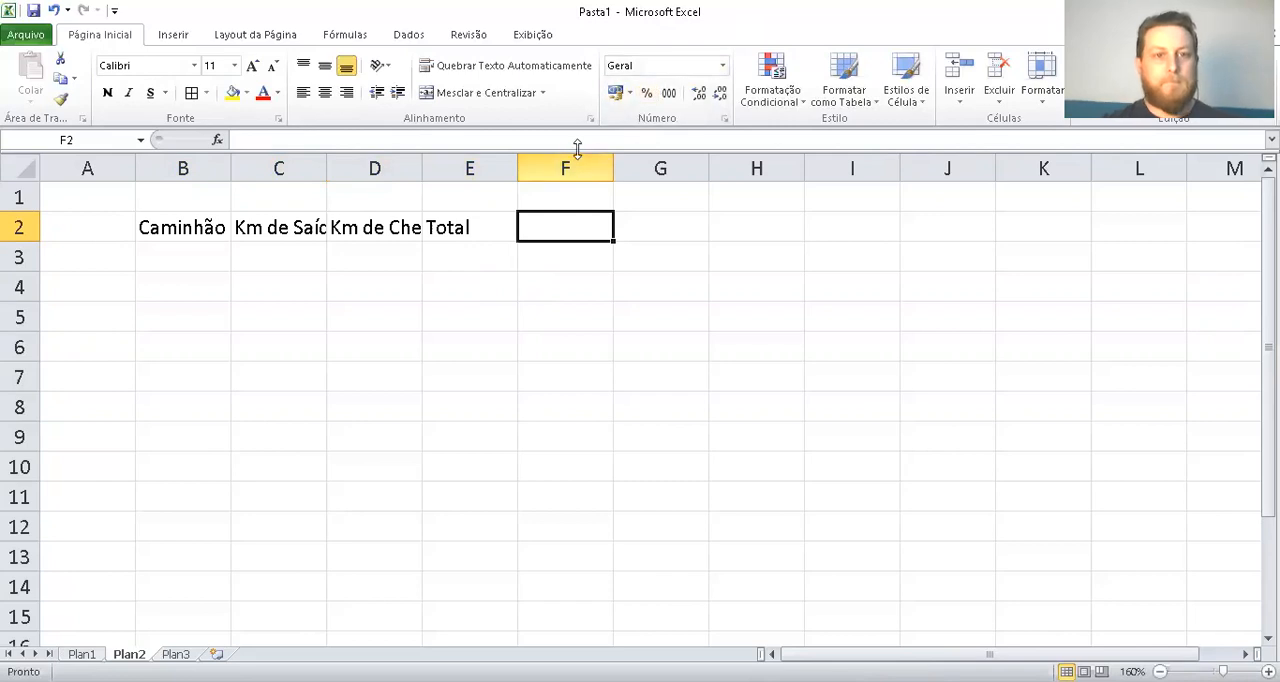
Fit the widths of columns B, C and D to their header text
{"action": "double_click", "coordinate": [422, 165]}
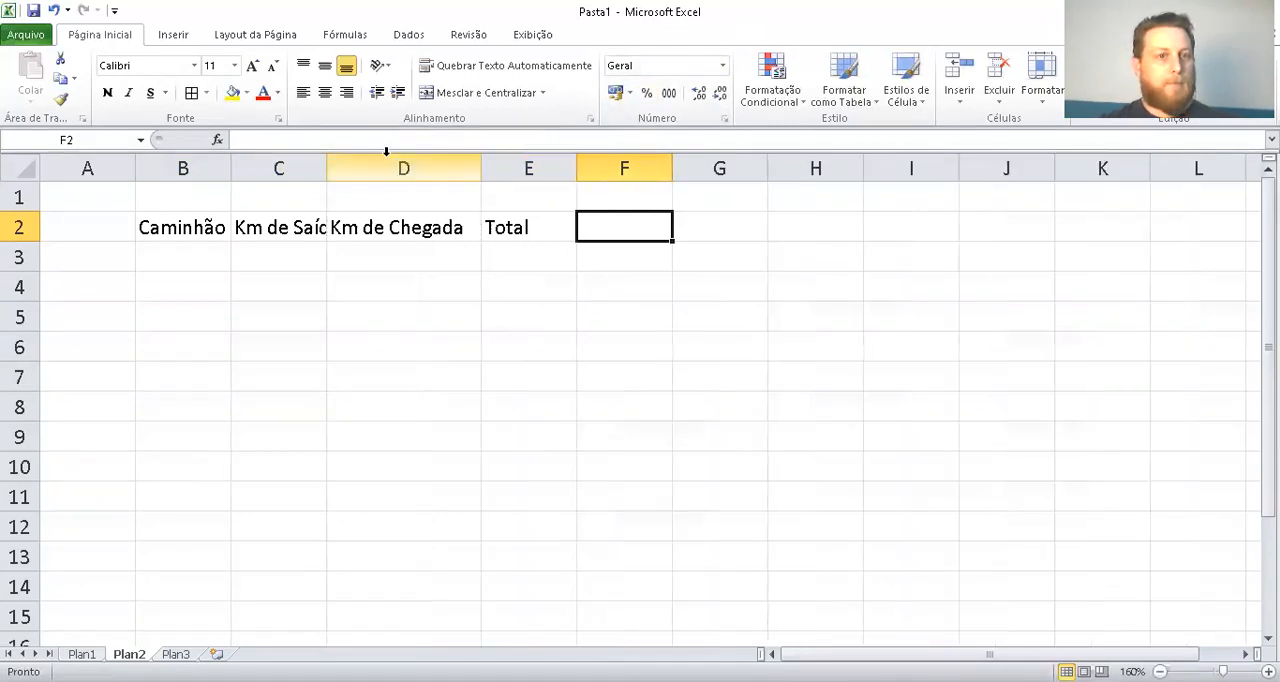
{"action": "double_click", "coordinate": [327, 168]}
{"action": "left_click_drag", "start_coordinate": [232, 171], "coordinate": [232, 171]}
{"action": "double_click", "coordinate": [232, 171]}
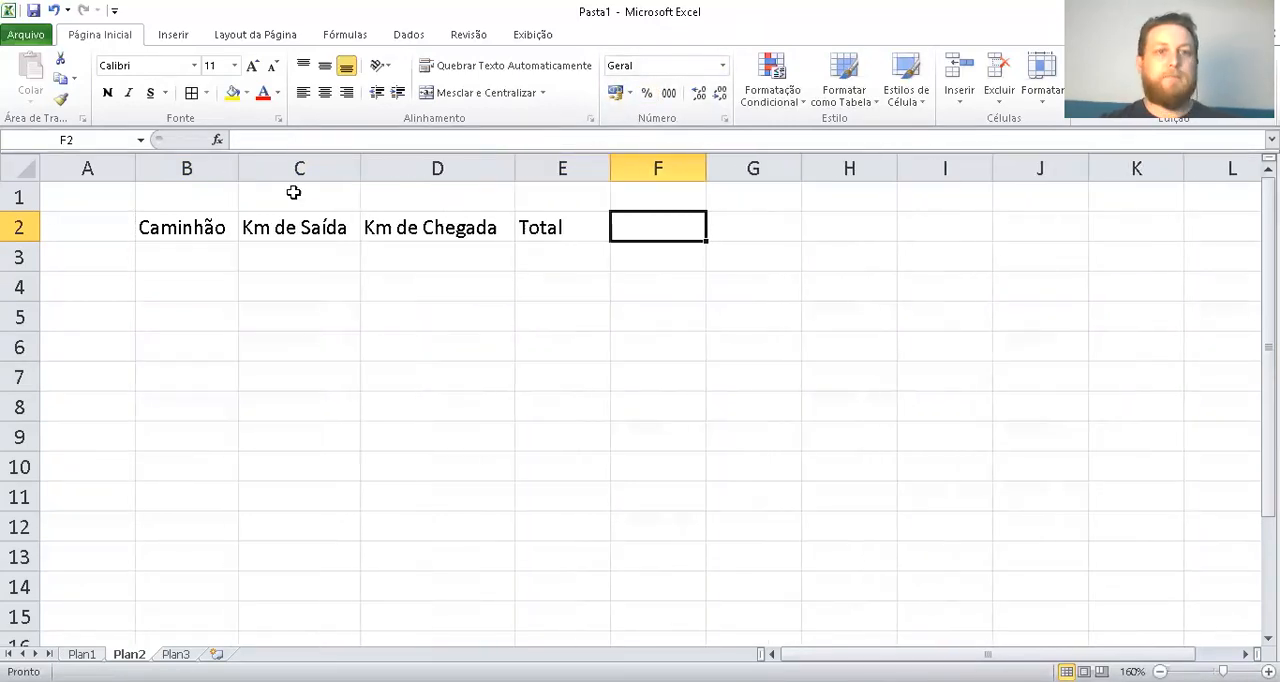
{"action": "left_click", "coordinate": [620, 162]}
{"action": "left_click", "coordinate": [517, 233]}
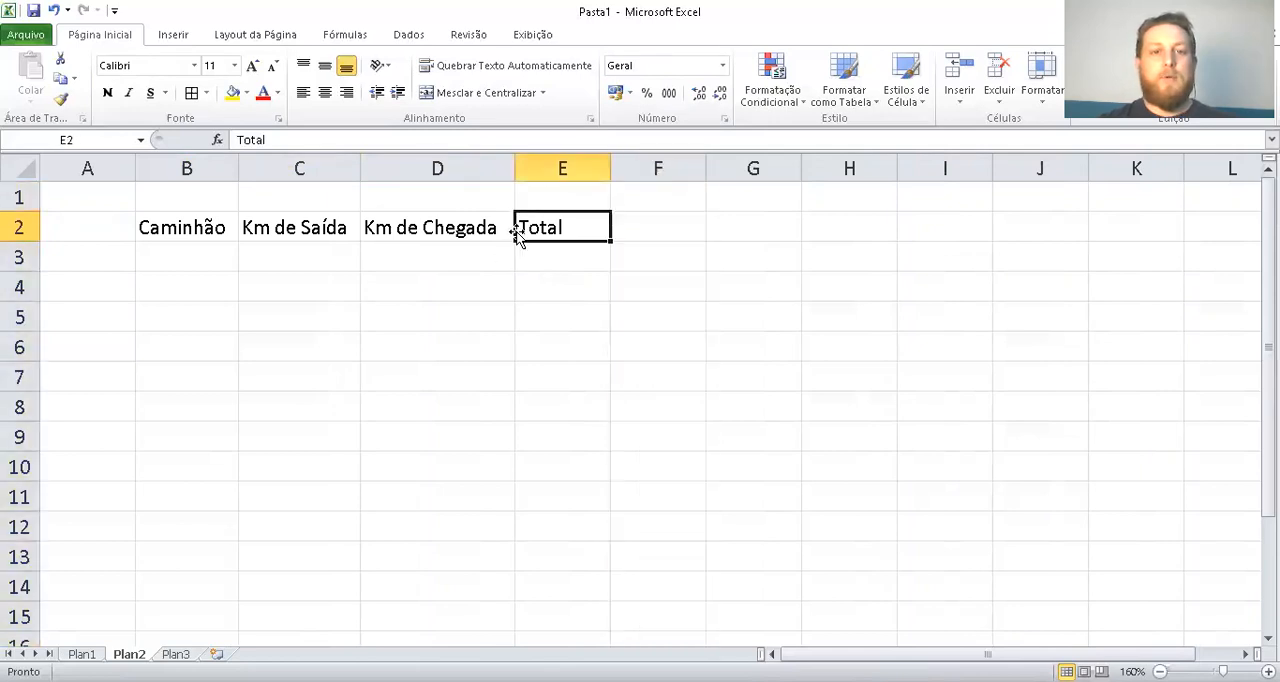
Write the header "Valor do frete" in F2, after the Total column
{"action": "left_click", "coordinate": [675, 220]}
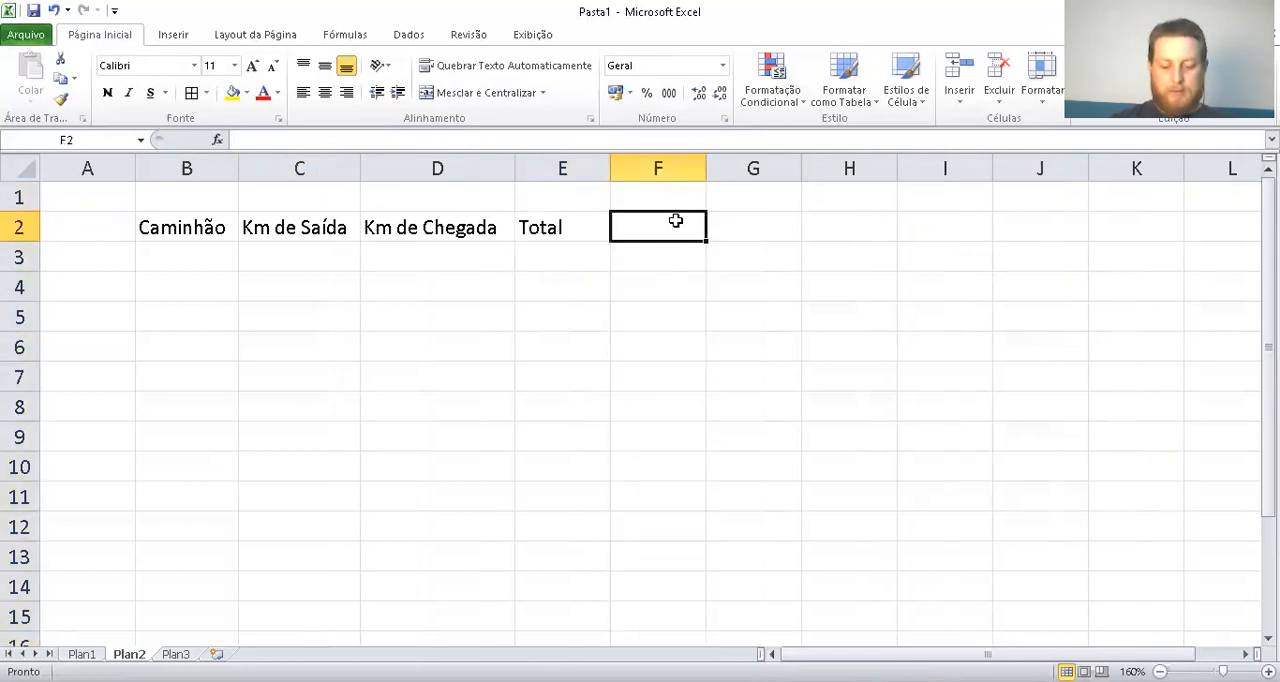
{"action": "type", "text": "Var"}
{"action": "key", "text": "BackSpace"}
{"action": "type", "text": "lor do"}
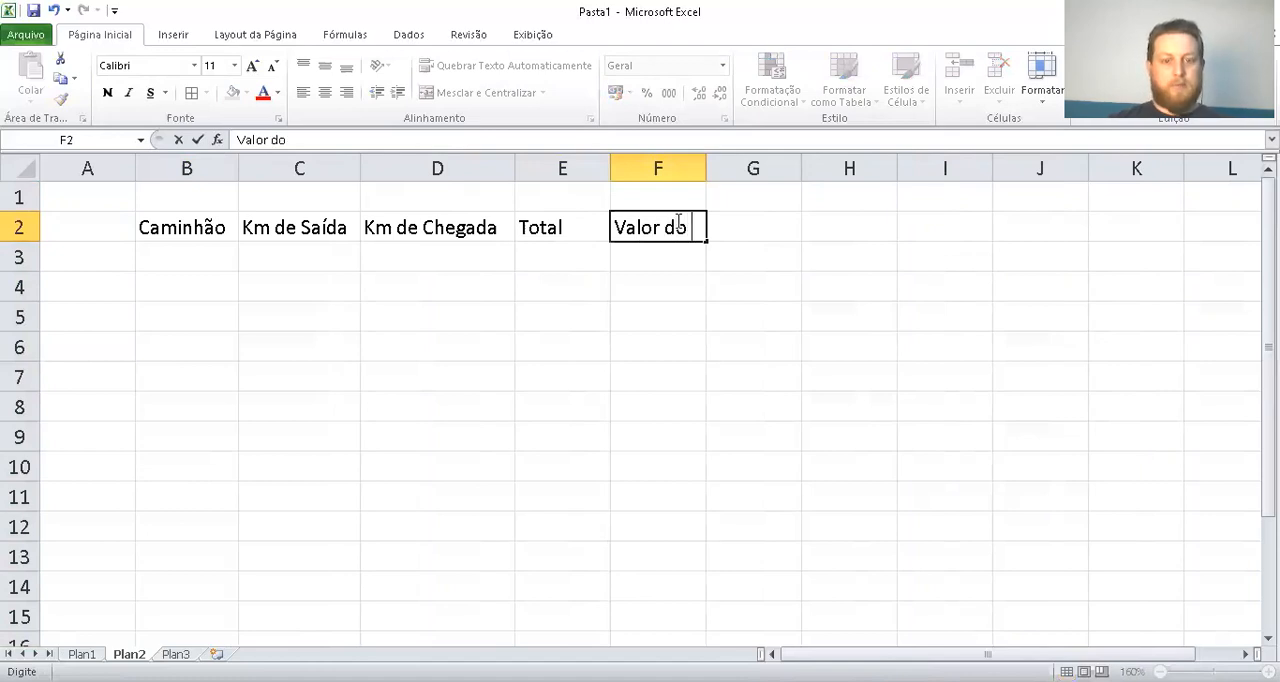
{"action": "type", "text": " d"}
{"action": "key", "text": "BackSpace"}
{"action": "type", "text": "frete"}
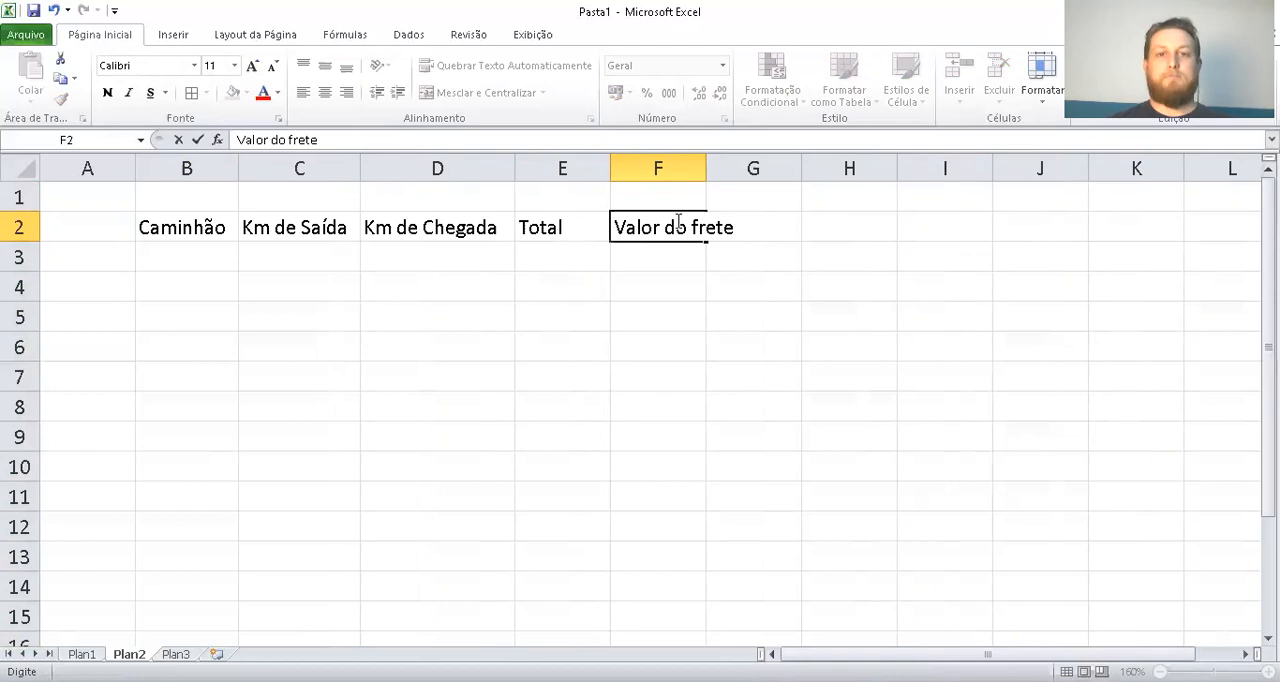
Replace the header in F2 with "Indice de fretes"
{"action": "key", "text": "BackSpace"}
{"action": "key", "text": "BackSpace"}
{"action": "key", "text": "BackSpace"}
{"action": "key", "text": "BackSpace"}
{"action": "key", "text": "BackSpace"}
{"action": "key", "text": "BackSpace"}
{"action": "key", "text": "BackSpace"}
{"action": "key", "text": "BackSpace"}
{"action": "key", "text": "BackSpace"}
{"action": "key", "text": "BackSpace"}
{"action": "key", "text": "BackSpace"}
{"action": "key", "text": "BackSpace"}
{"action": "key", "text": "BackSpace"}
{"action": "key", "text": "BackSpace"}
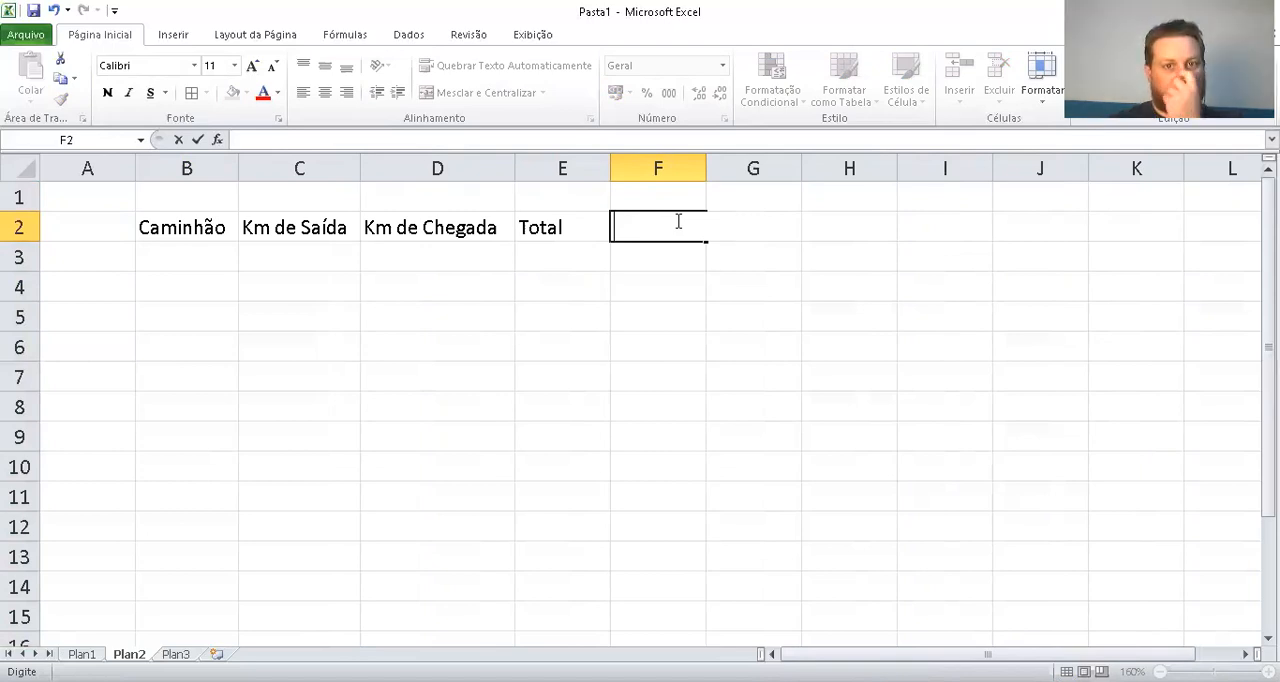
{"action": "type", "text": "Indi"}
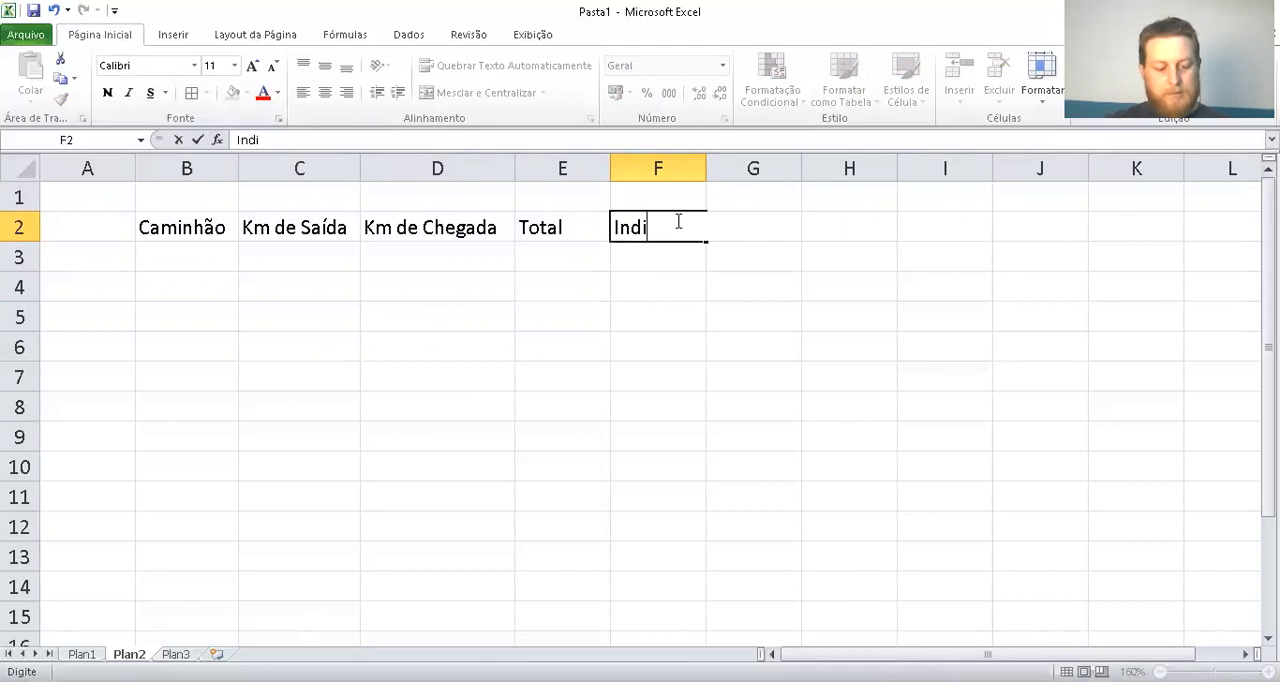
{"action": "type", "text": "ce de fretes"}
{"action": "key", "text": "Return"}
Enter the header "Total" in G2, beside the freight index column
{"action": "key", "text": "Right"}
{"action": "key", "text": "Up"}
{"action": "type", "text": "Total"}
{"action": "key", "text": "Return"}
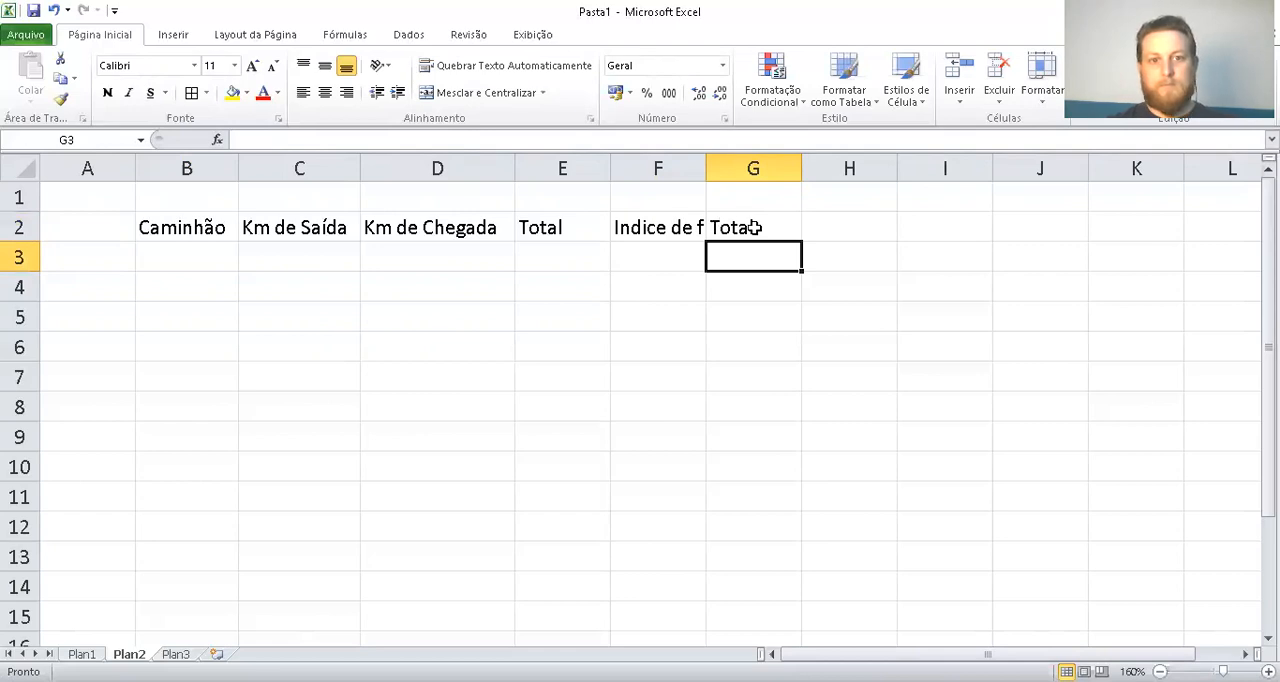
Change the header in E2 to "Quant km" and widen column F to show its full header
{"action": "double_click", "coordinate": [569, 227]}
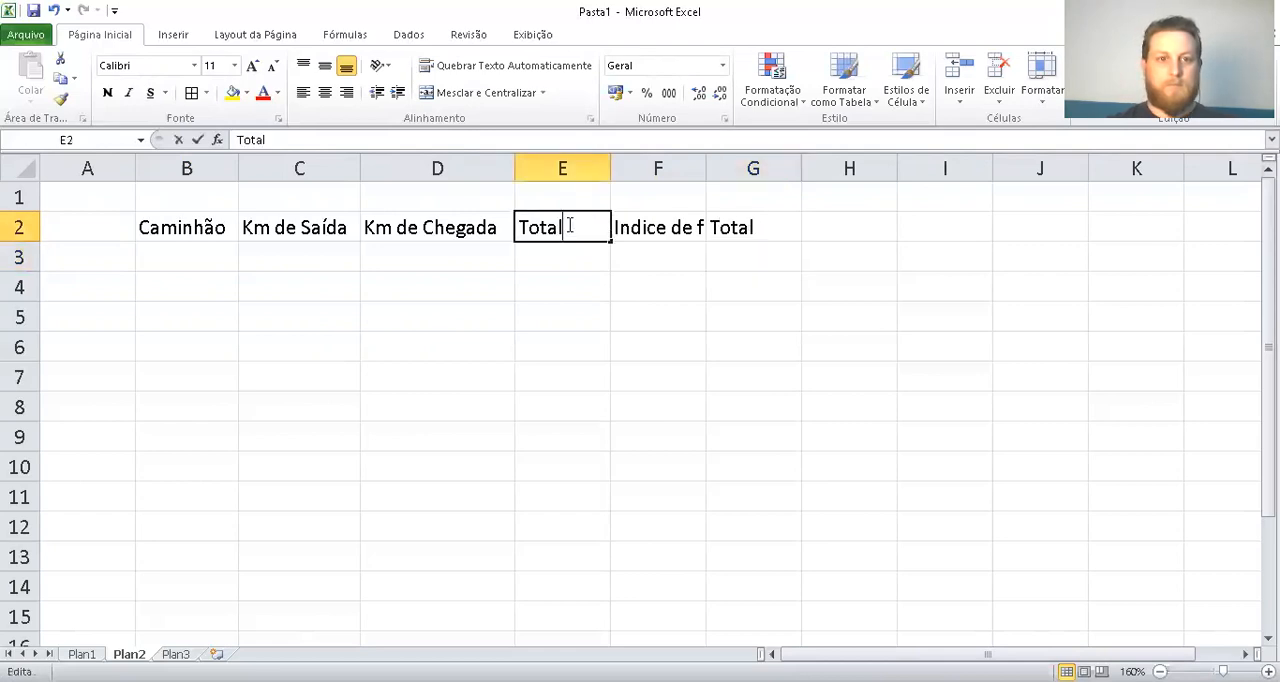
{"action": "left_click_drag", "start_coordinate": [590, 223], "coordinate": [456, 220]}
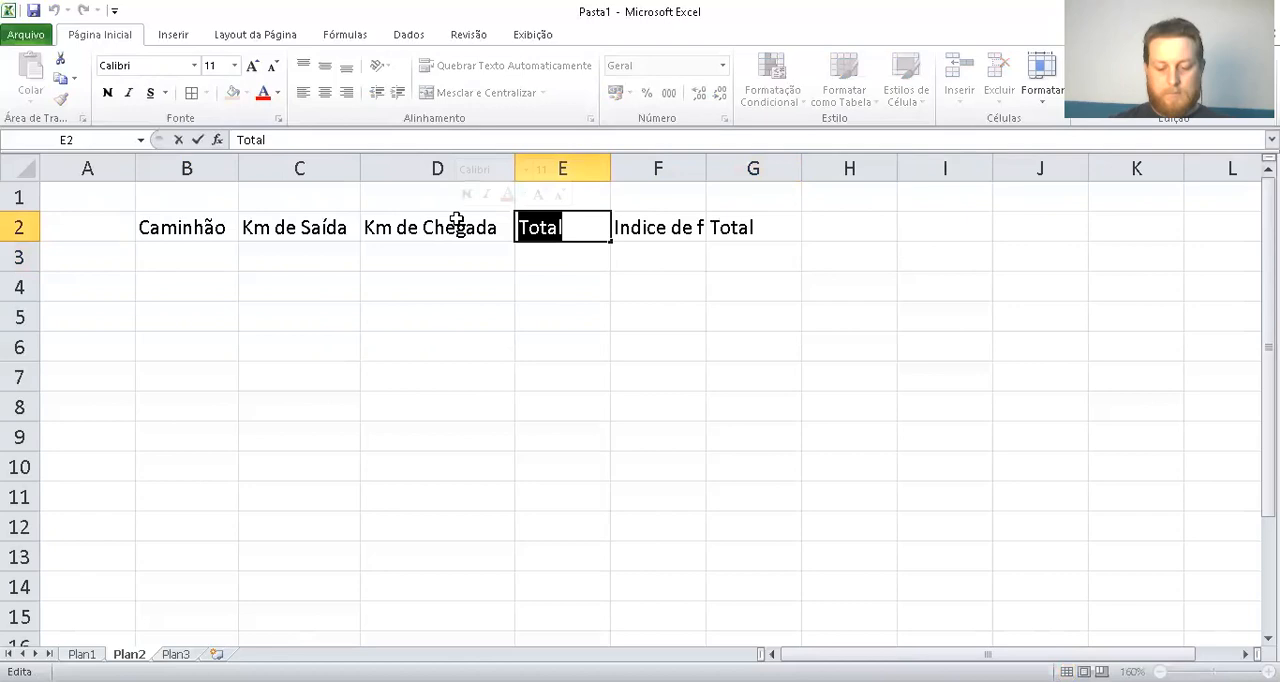
{"action": "type", "text": "K"}
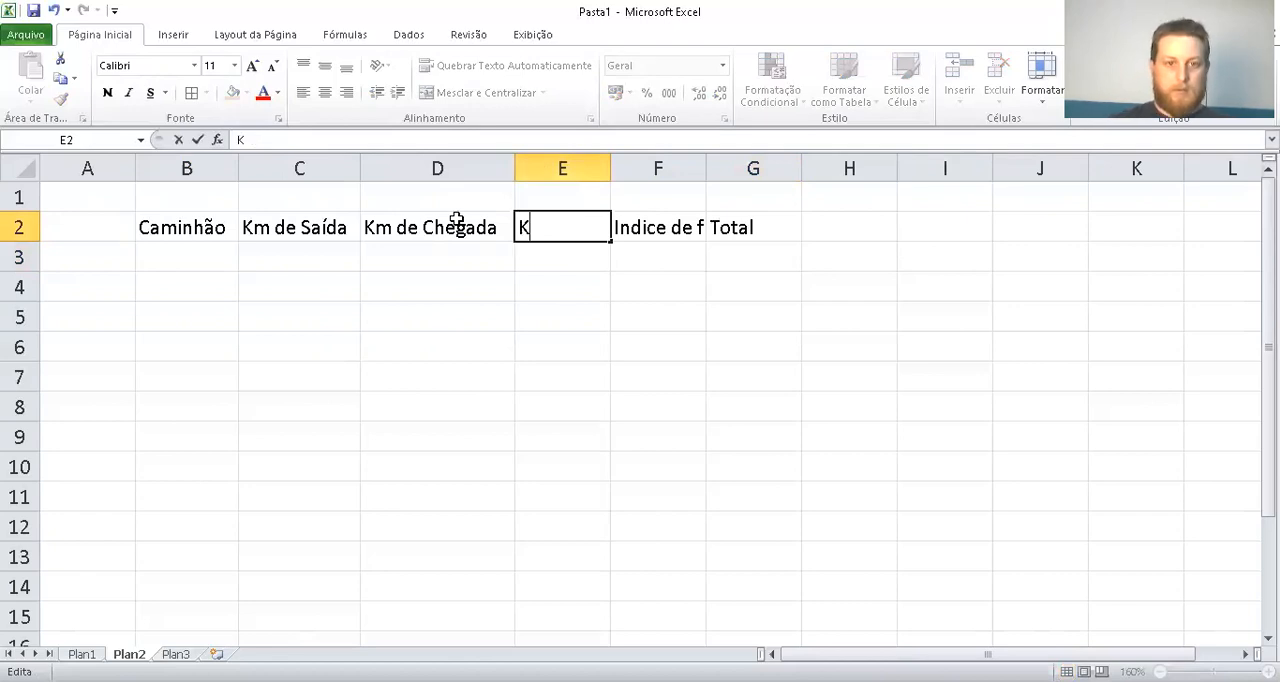
{"action": "key", "text": "BackSpace"}
{"action": "type", "text": "Quant"}
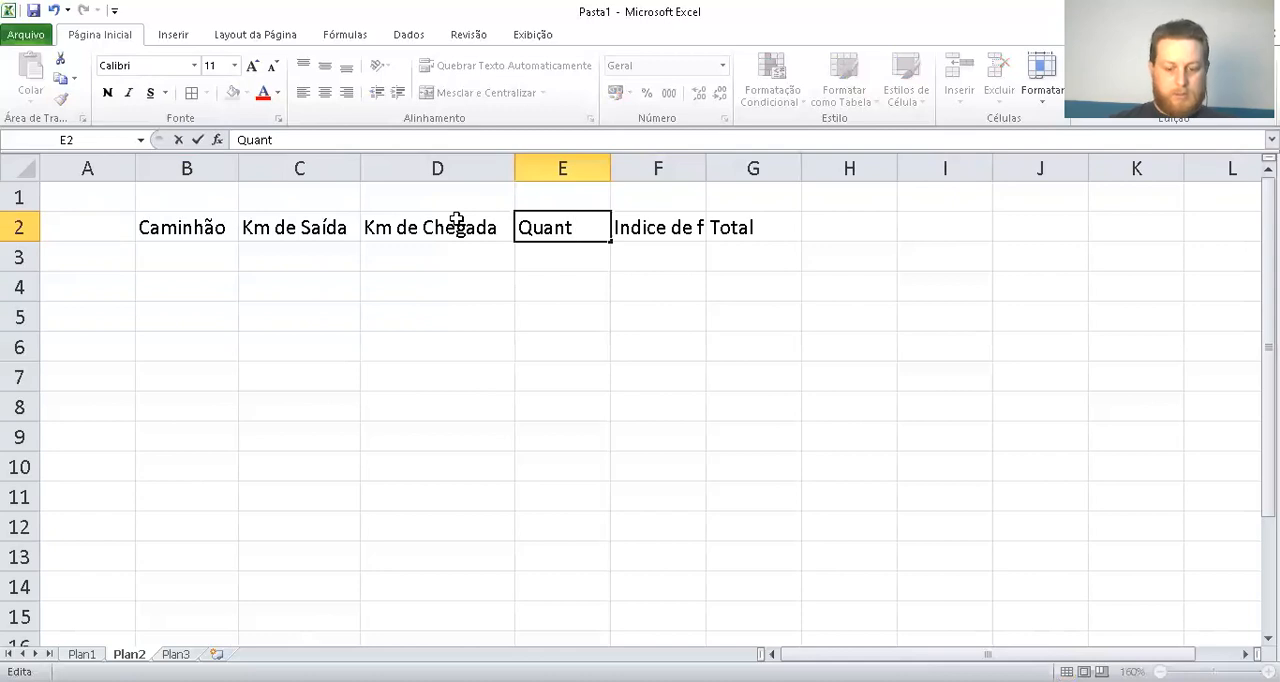
{"action": "type", "text": " km"}
{"action": "key", "text": "Return"}
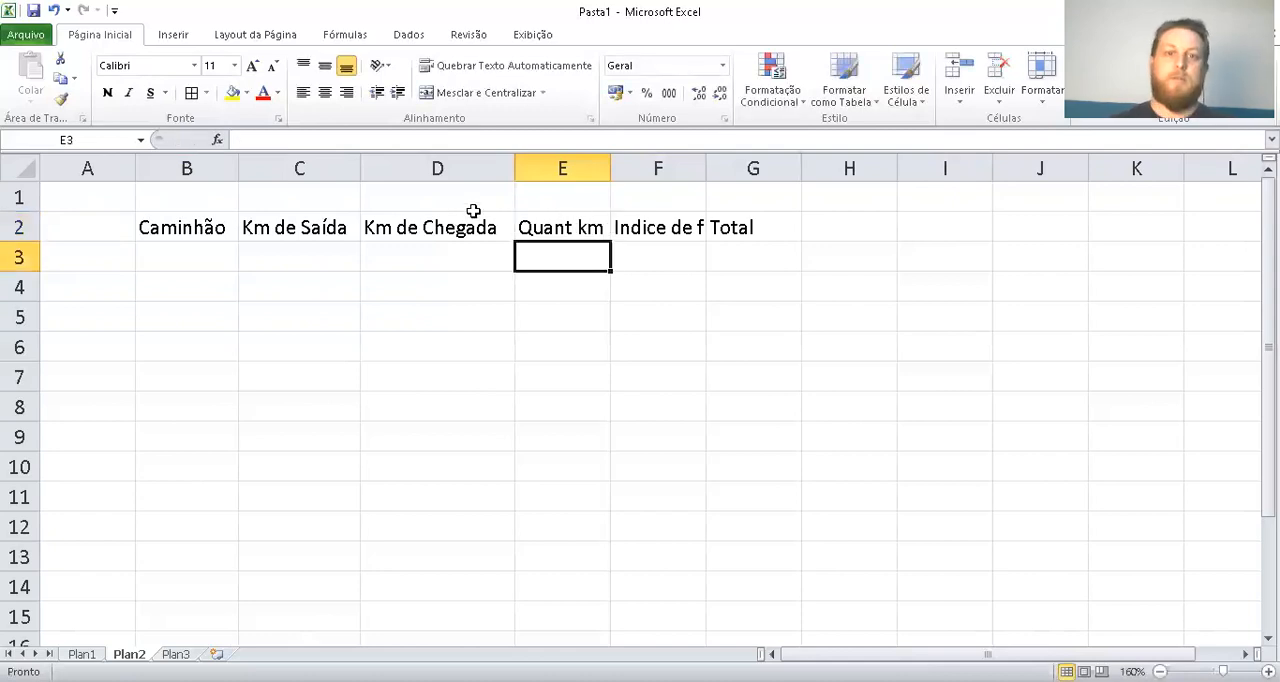
{"action": "left_click_drag", "start_coordinate": [706, 168], "coordinate": [767, 168]}
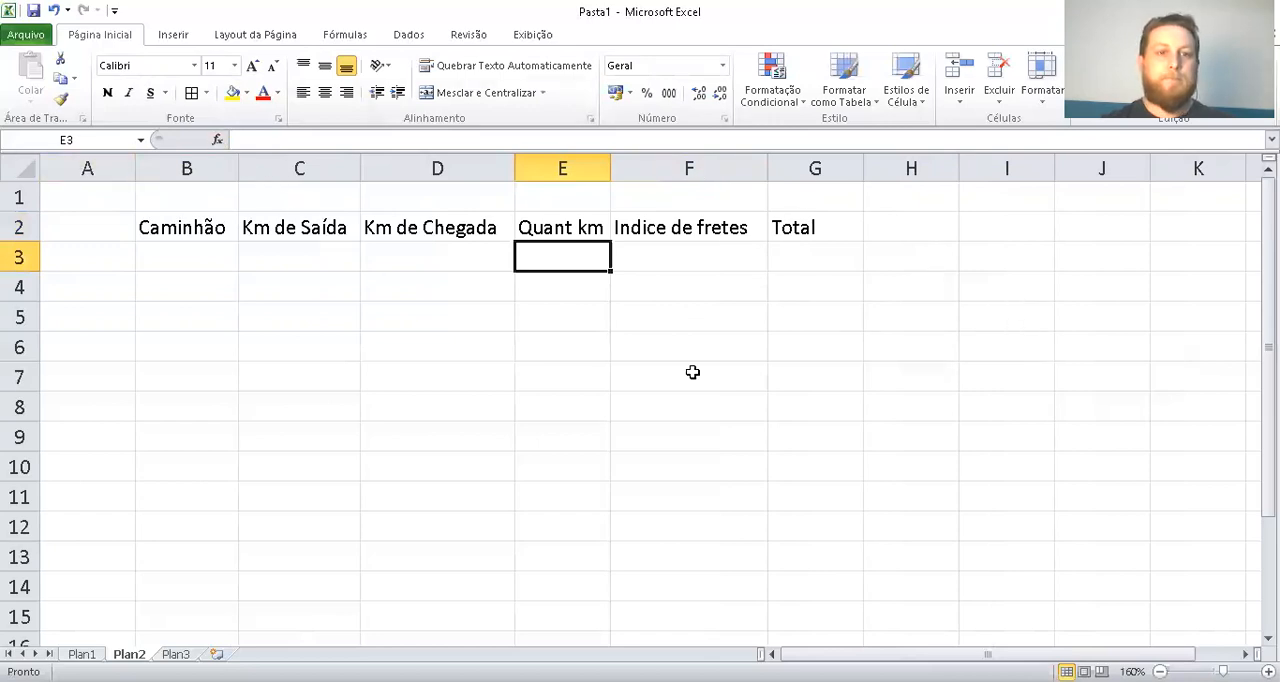
Enter the label "Valor do Frete" in I2 and the value 150,00 in J2
{"action": "left_click", "coordinate": [998, 228]}
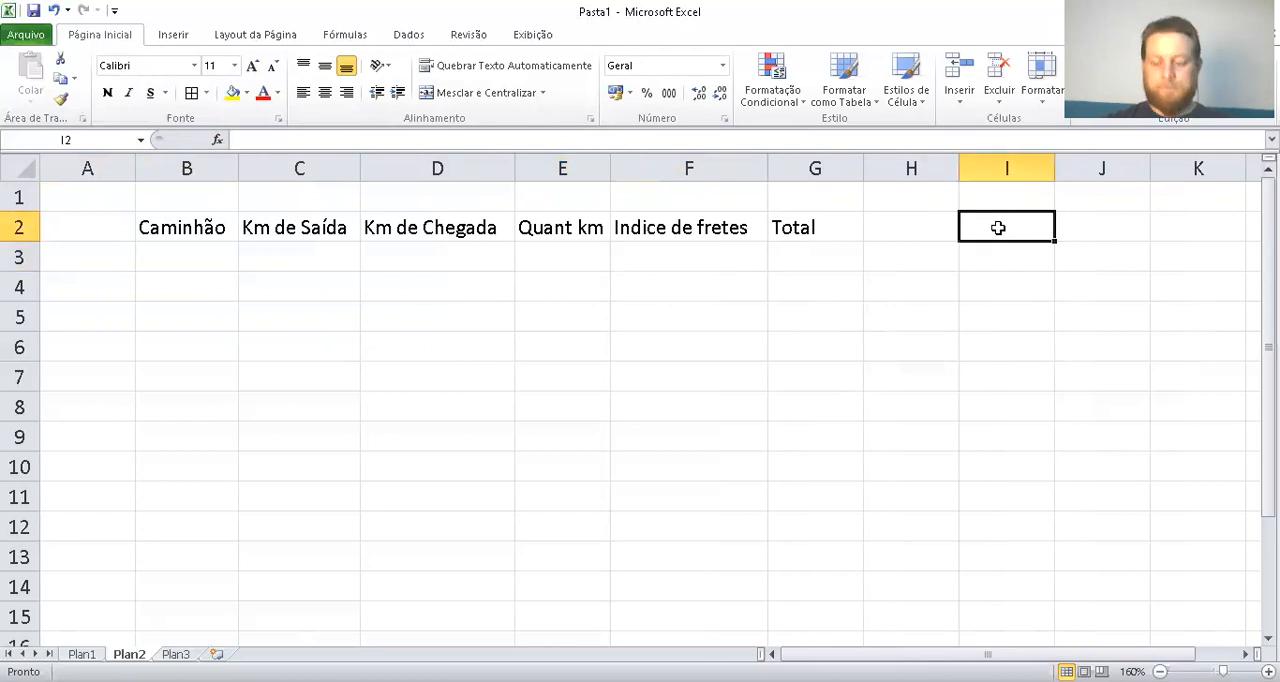
{"action": "type", "text": "Valor d"}
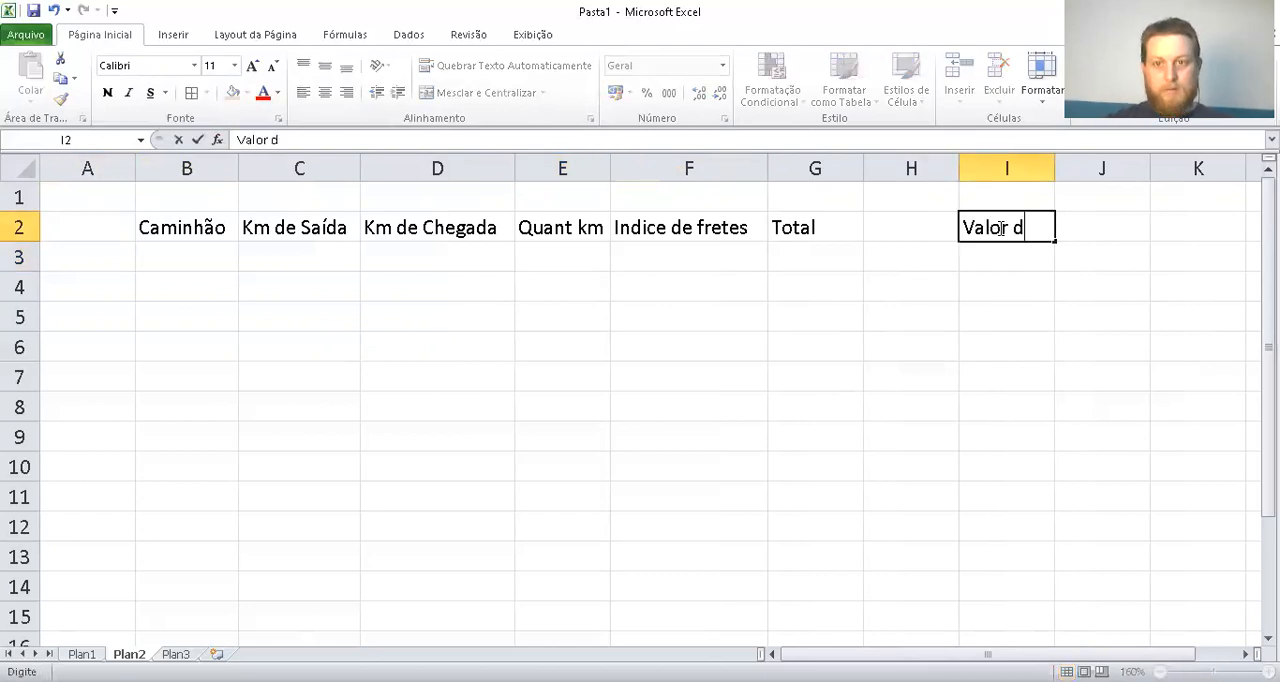
{"action": "type", "text": "o Frete"}
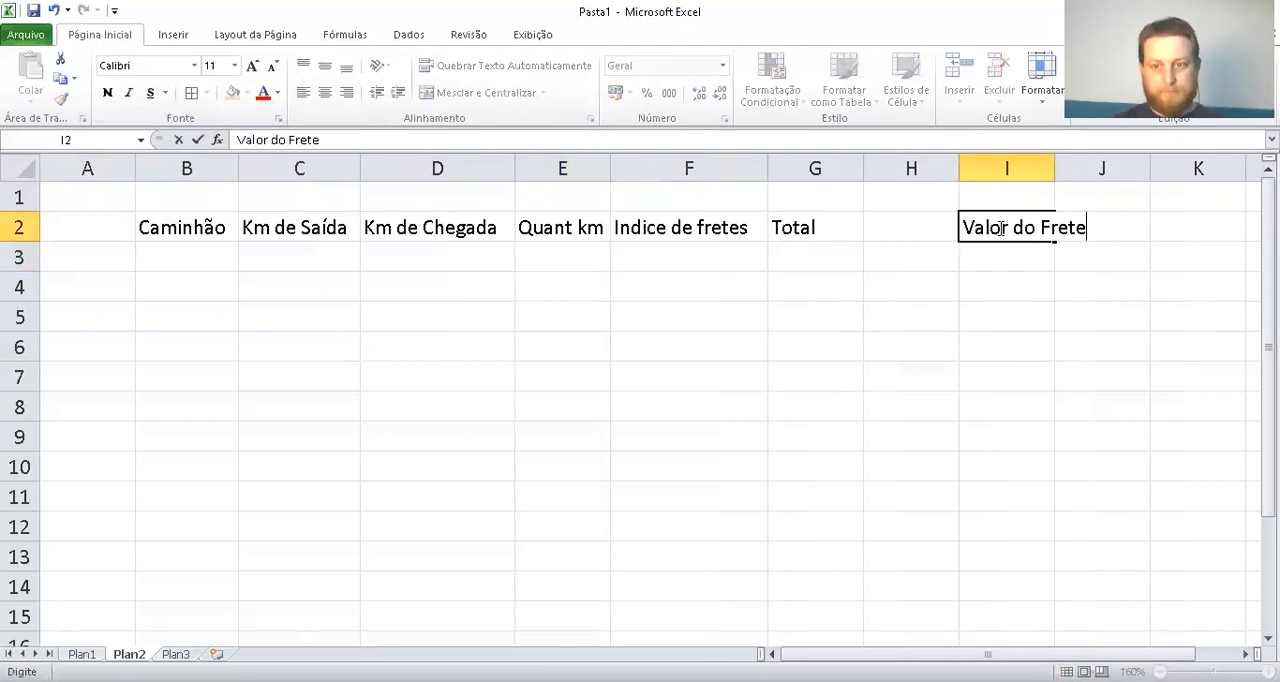
{"action": "key", "text": "Tab"}
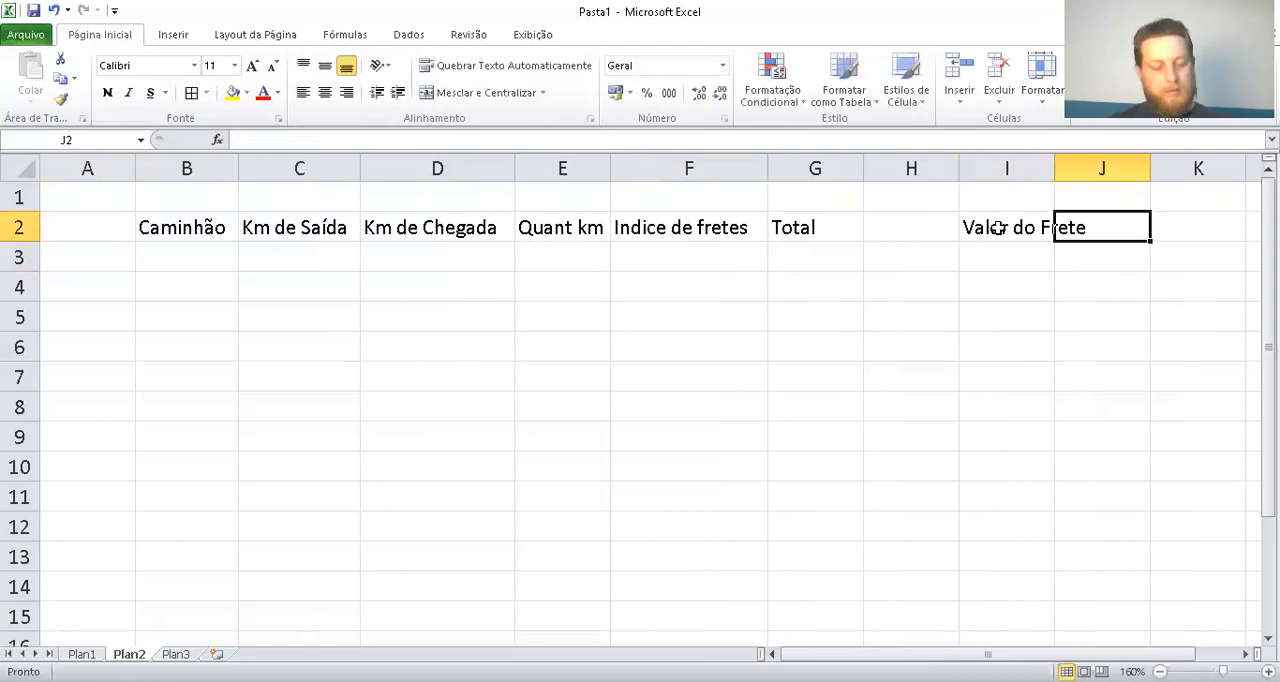
{"action": "type", "text": "150"}
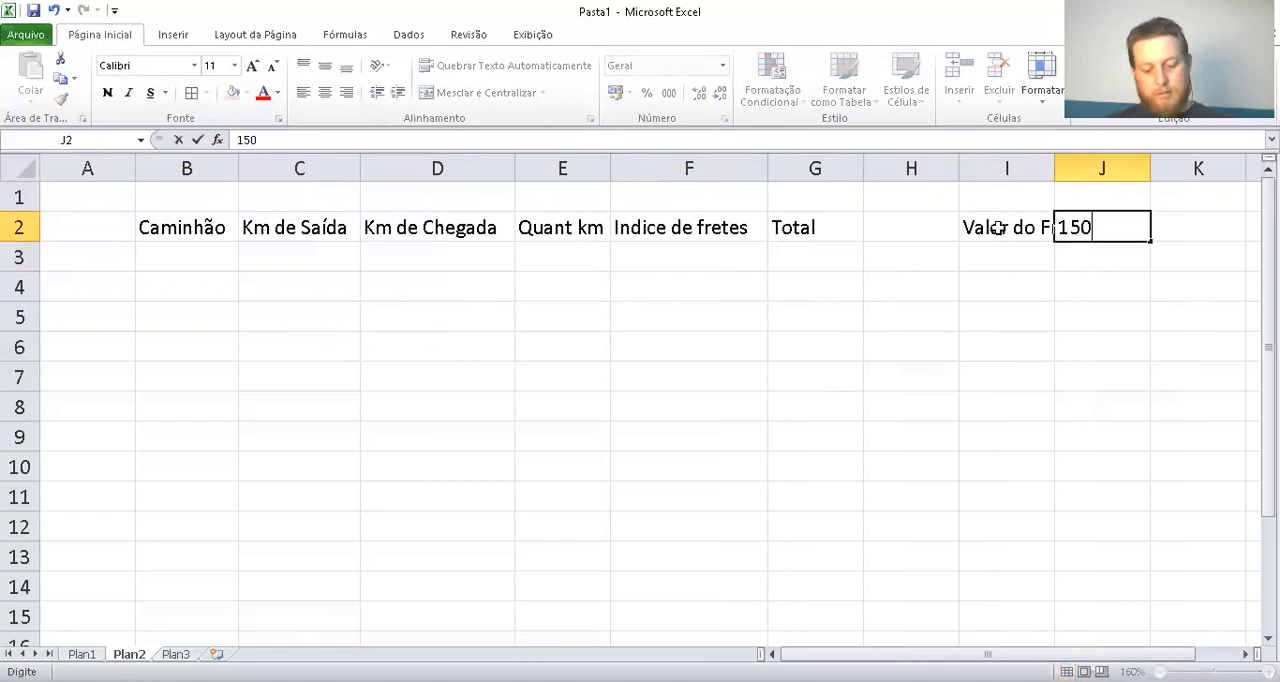
{"action": "type", "text": ",00"}
{"action": "key", "text": "Return"}
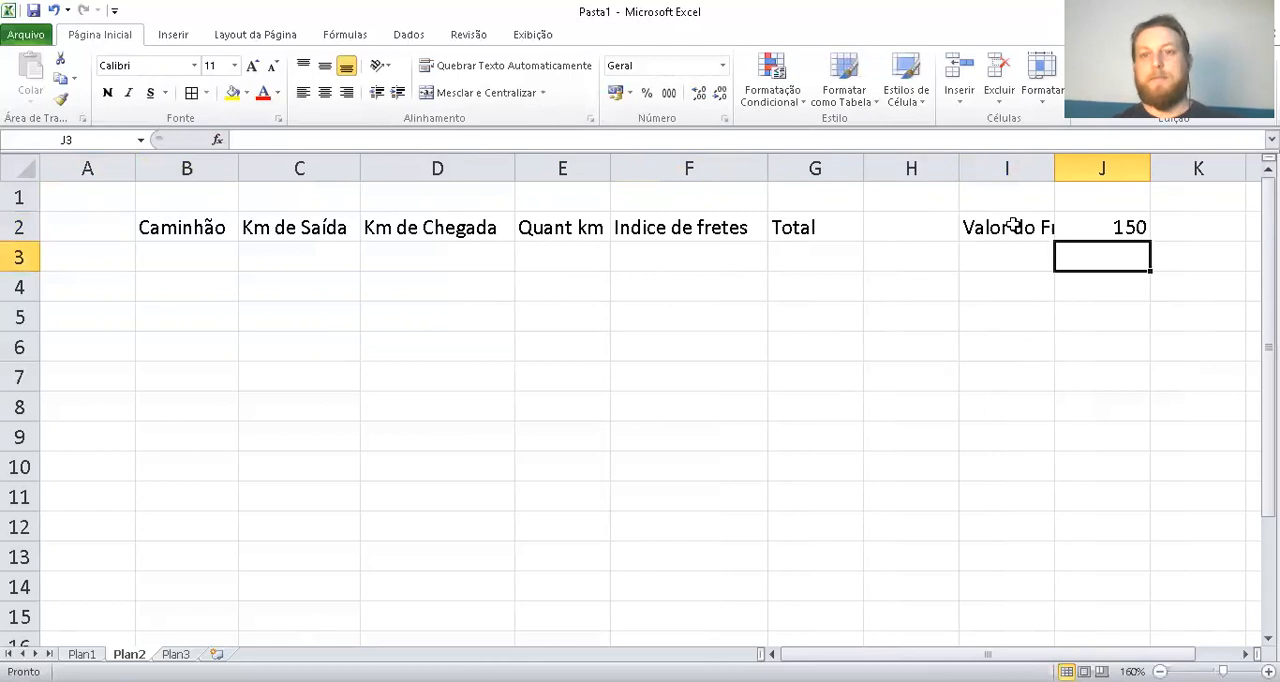
Fit column I to its label and apply the accounting currency format to the freight value in J2
{"action": "double_click", "coordinate": [1055, 170]}
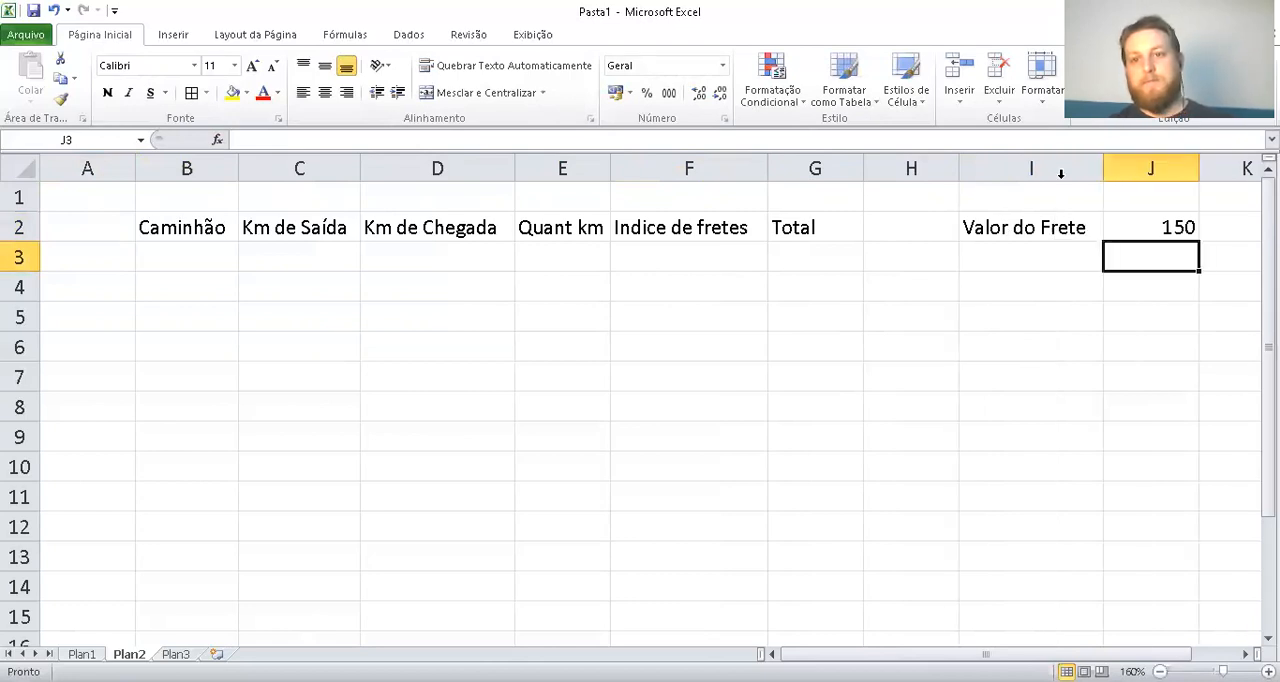
{"action": "left_click", "coordinate": [1114, 218]}
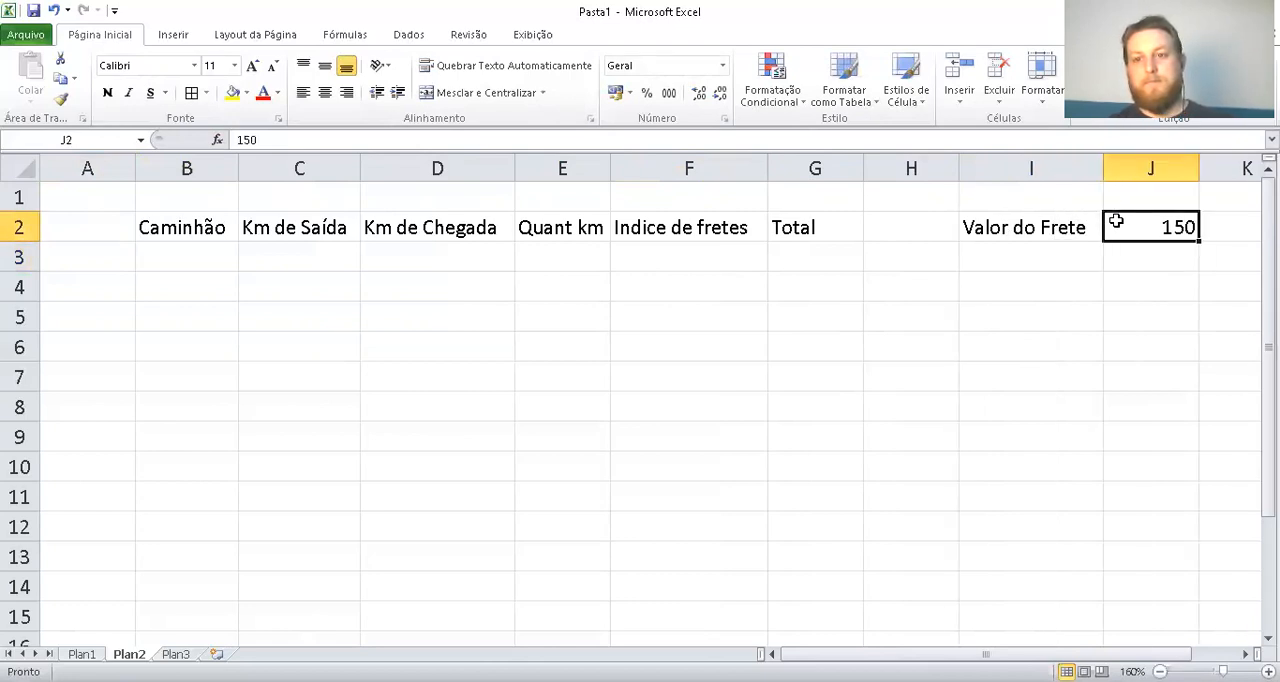
{"action": "left_click", "coordinate": [615, 92]}
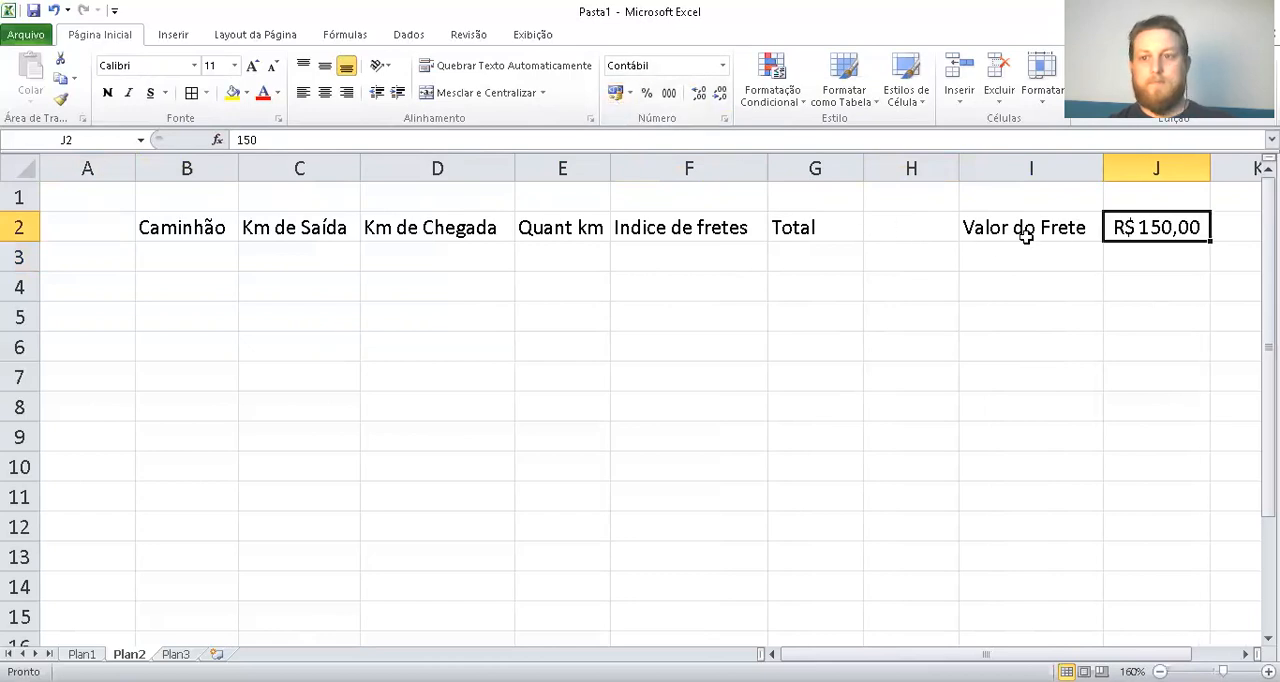
Fill the freight value label and amount in I2:J2 with yellow
{"action": "left_click", "coordinate": [190, 252]}
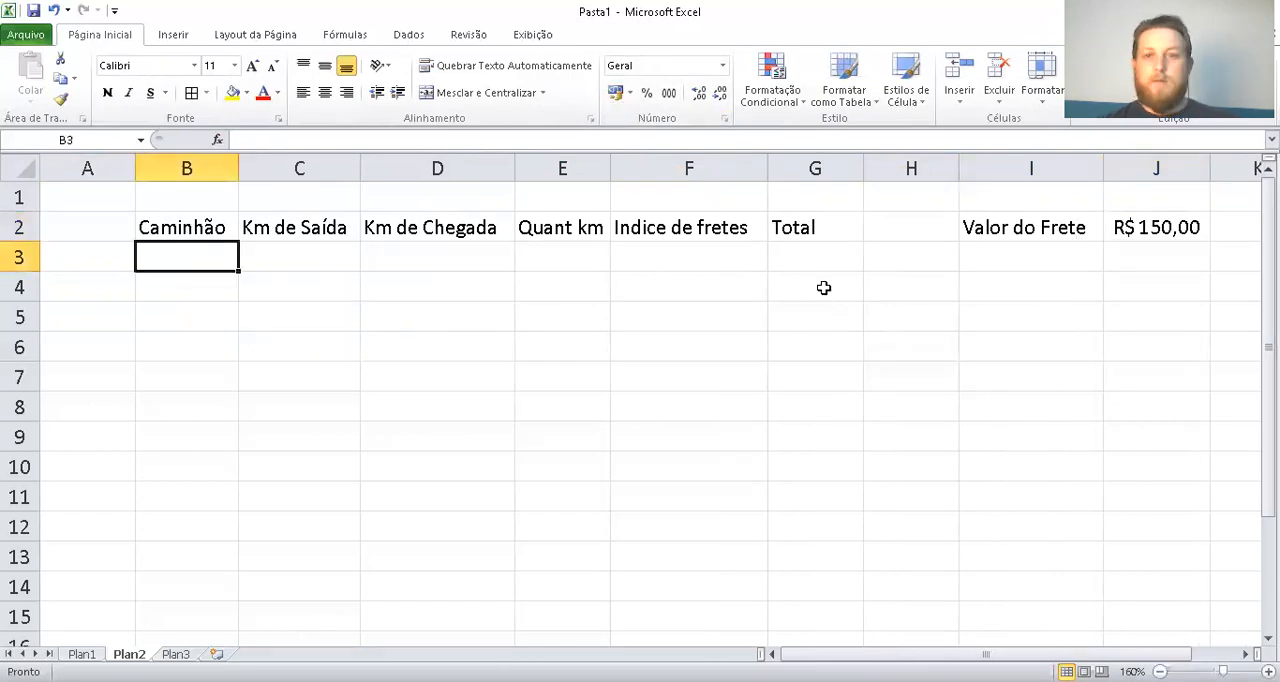
{"action": "left_click", "coordinate": [1019, 260]}
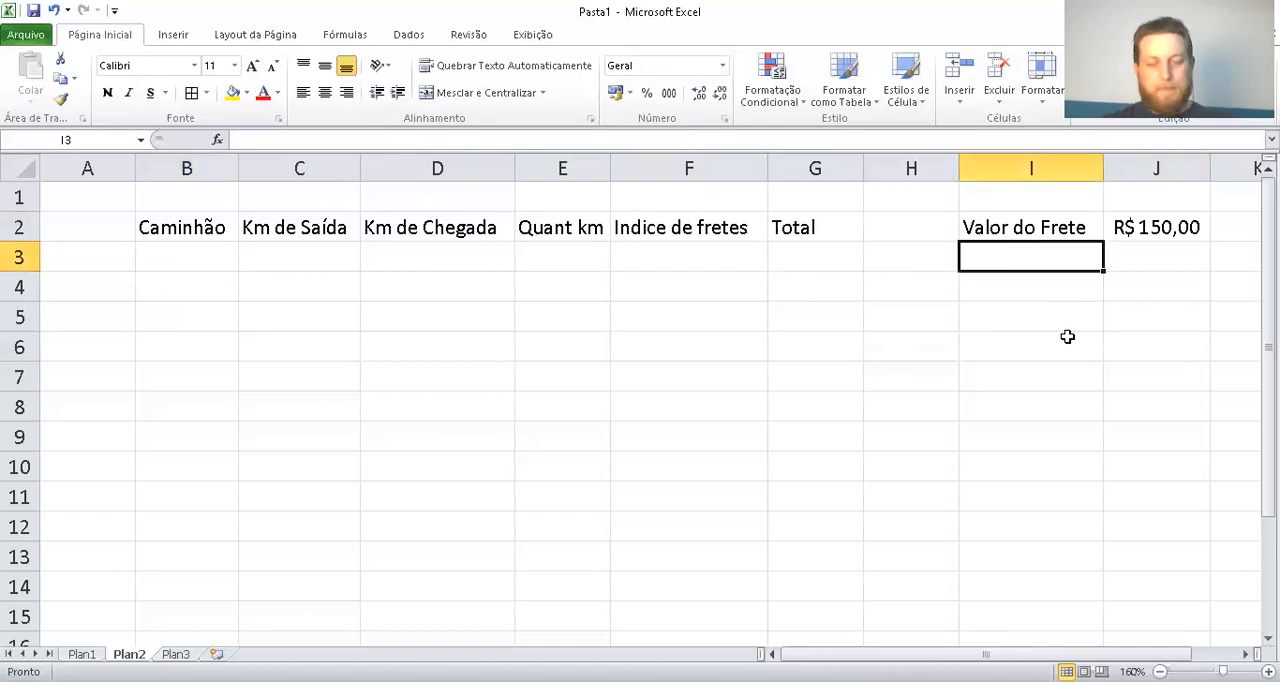
{"action": "left_click", "coordinate": [1051, 289]}
{"action": "left_click", "coordinate": [1058, 227]}
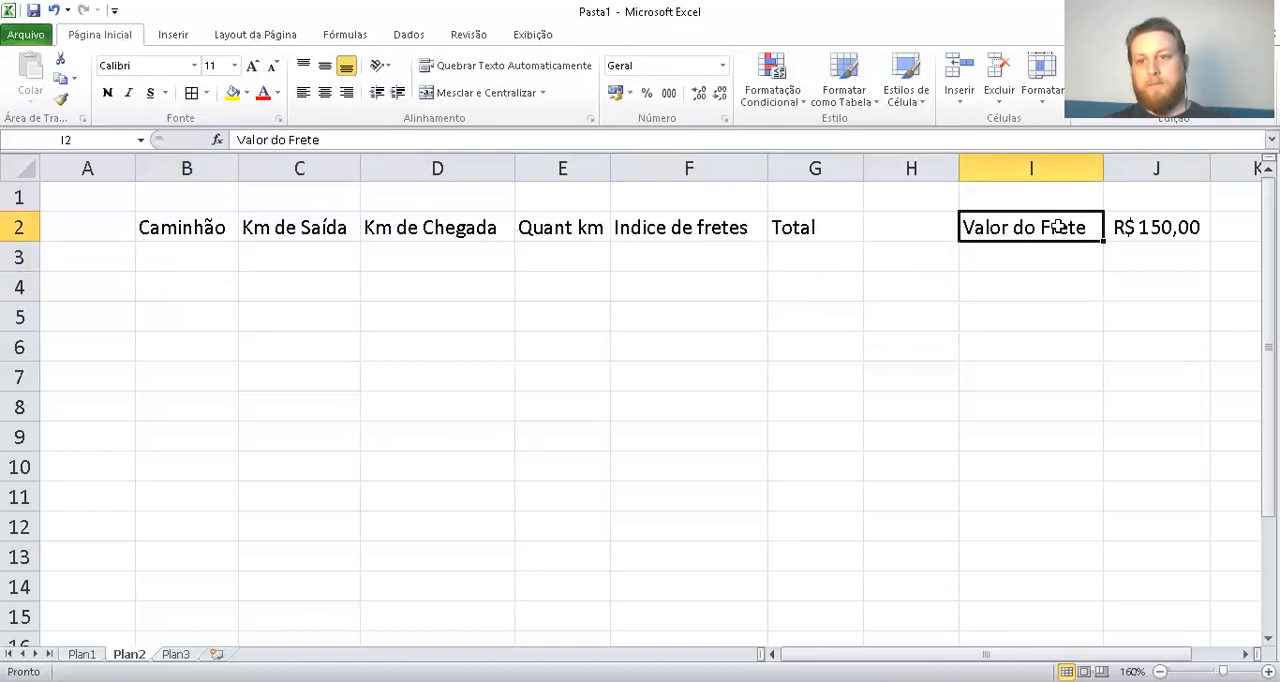
{"action": "left_click_drag", "start_coordinate": [1058, 227], "coordinate": [1122, 226]}
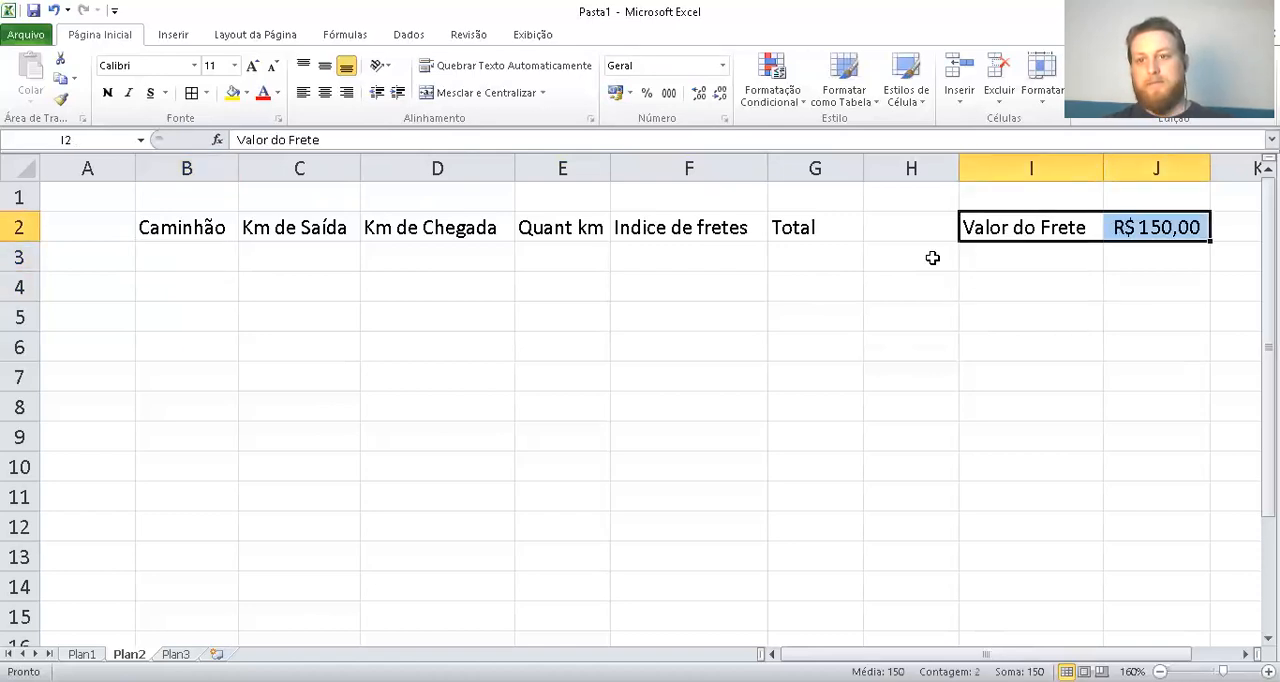
{"action": "left_click", "coordinate": [232, 92]}
{"action": "left_click", "coordinate": [1034, 262]}
Start the freight index list below the freight value with 200 in I4 and 1 in J4
{"action": "left_click", "coordinate": [1032, 297]}
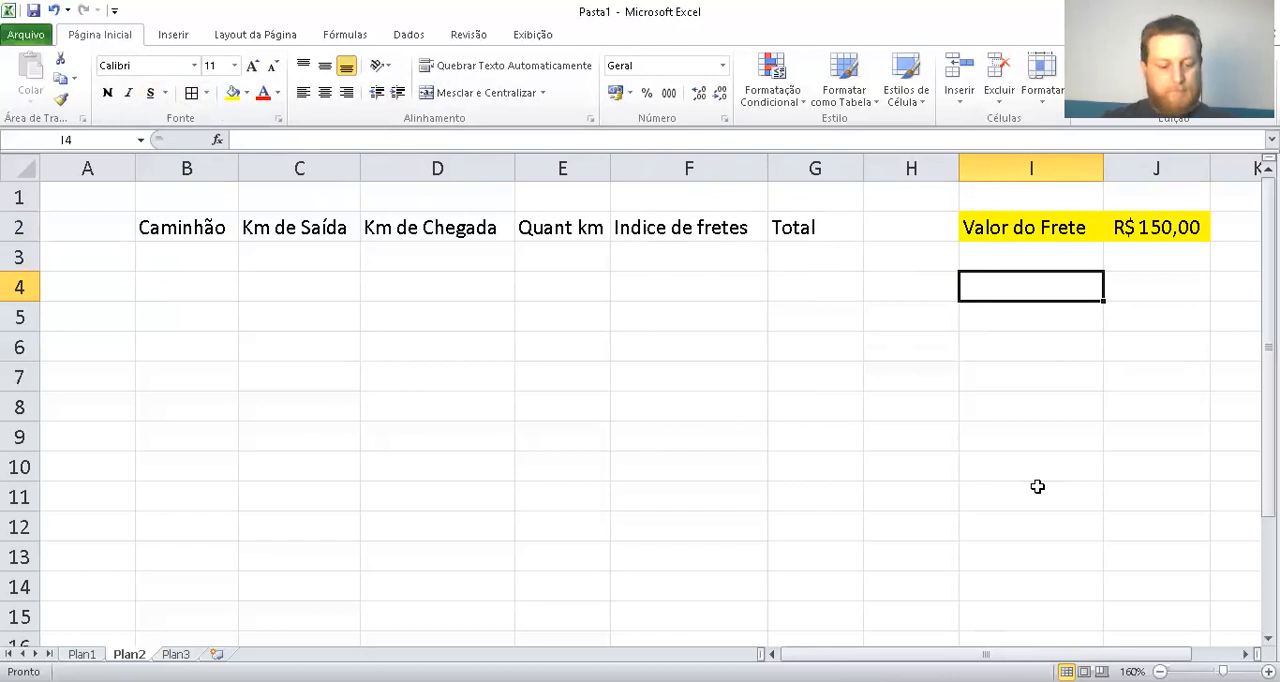
{"action": "type", "text": "200"}
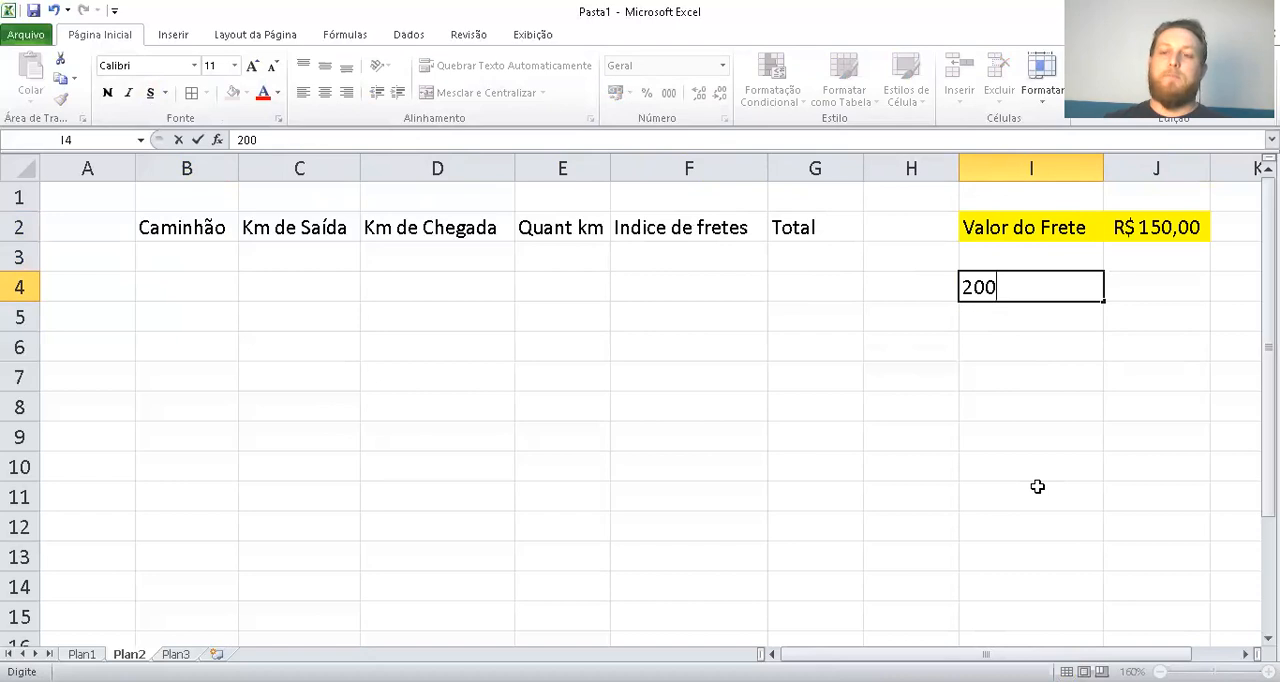
{"action": "key", "text": "Tab"}
{"action": "type", "text": "1"}
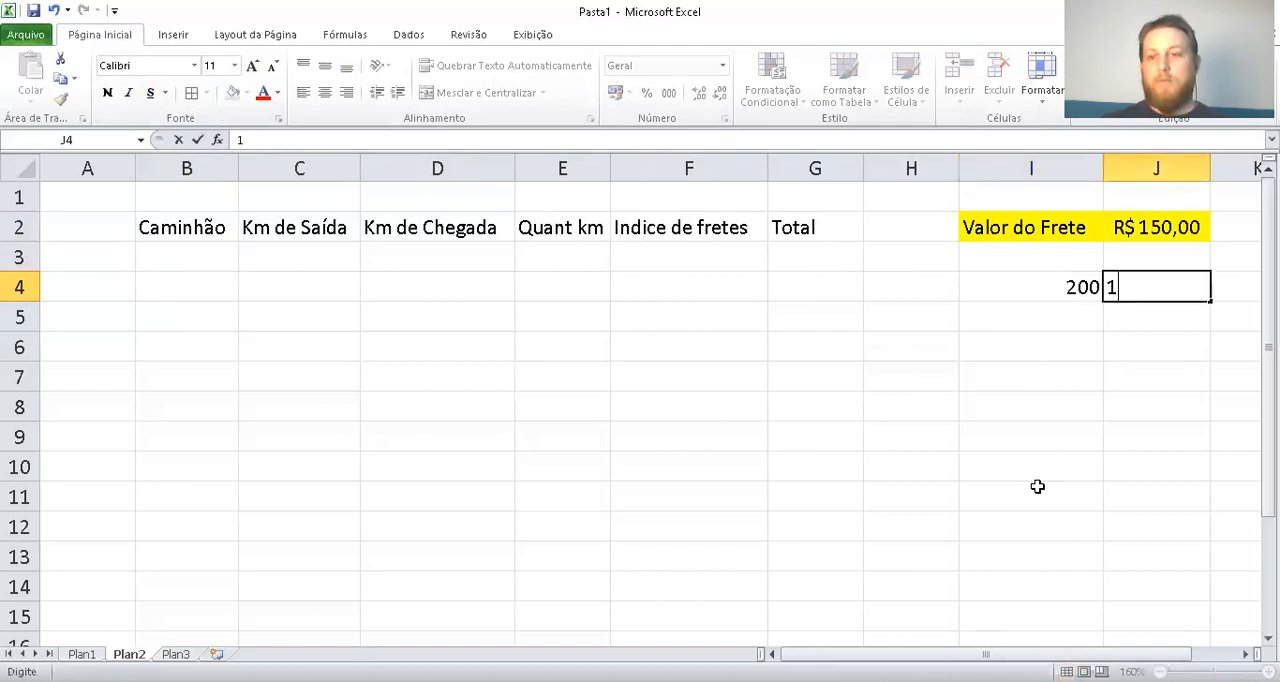
{"action": "key", "text": "Return"}
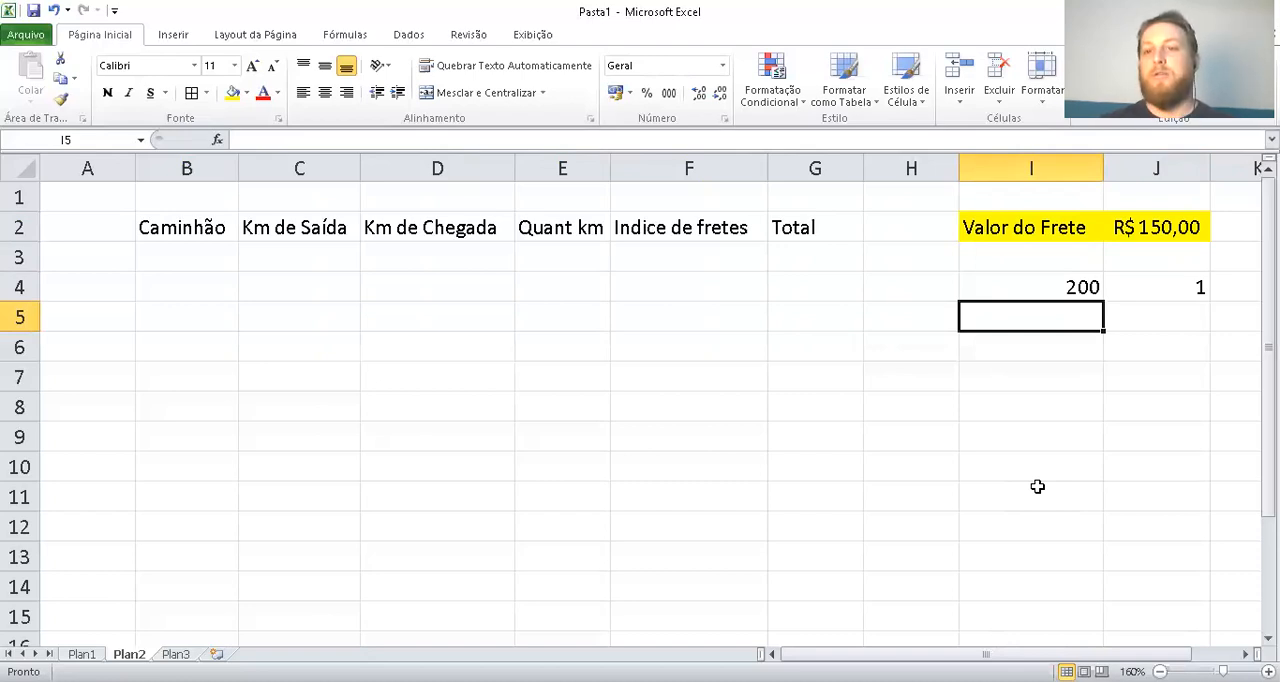
Add the second row of the index list with 400 in I5 and 2 in J5
{"action": "left_click", "coordinate": [640, 252]}
{"action": "left_click", "coordinate": [1200, 287]}
{"action": "left_click", "coordinate": [1160, 222]}
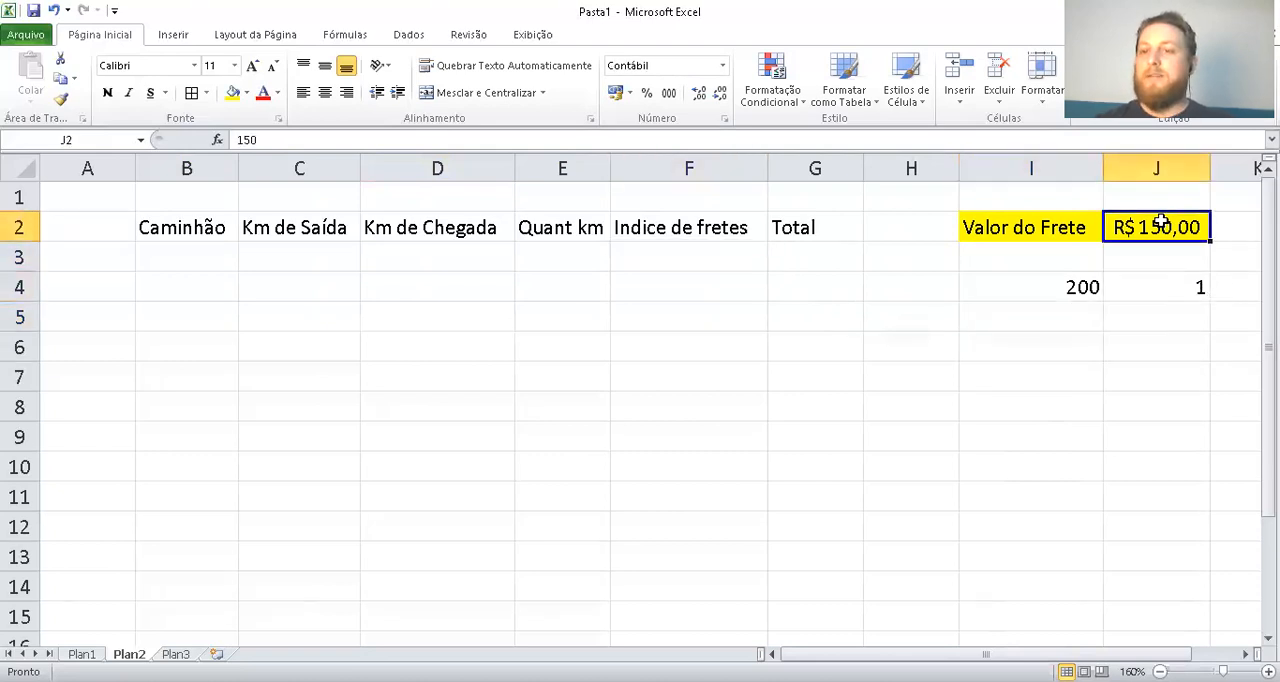
{"action": "left_click", "coordinate": [1062, 310]}
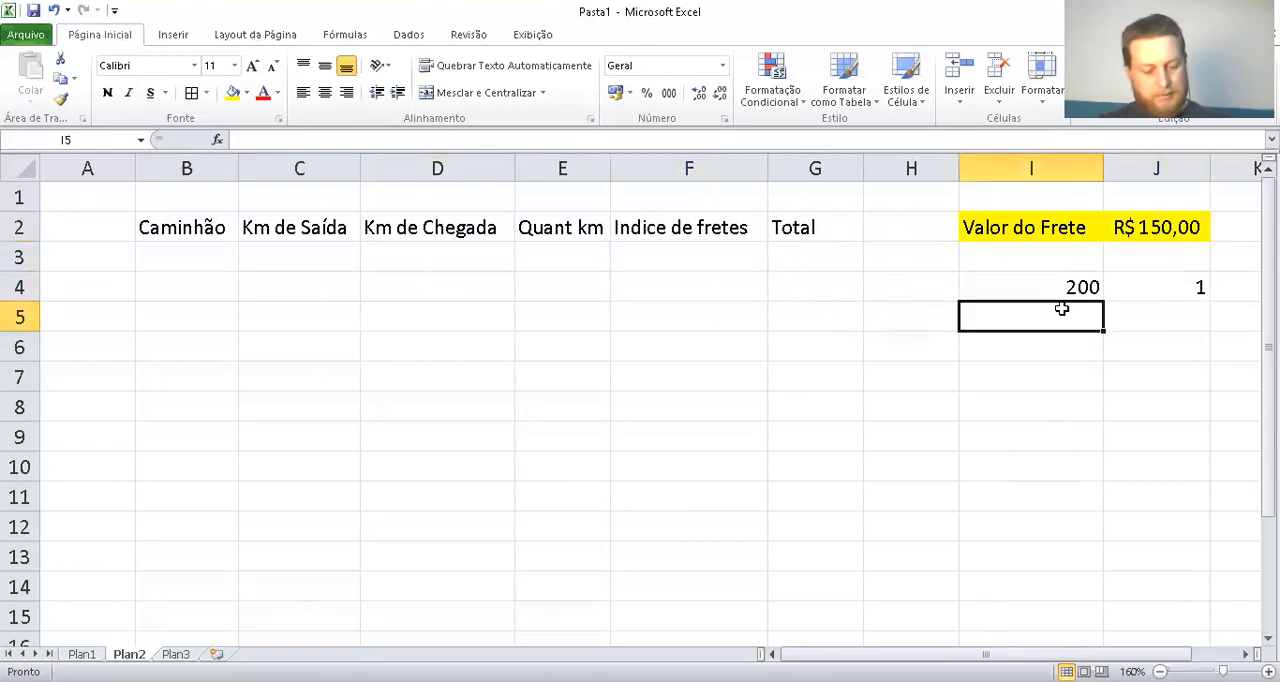
{"action": "type", "text": "400"}
{"action": "left_click", "coordinate": [1159, 311]}
{"action": "type", "text": "2"}
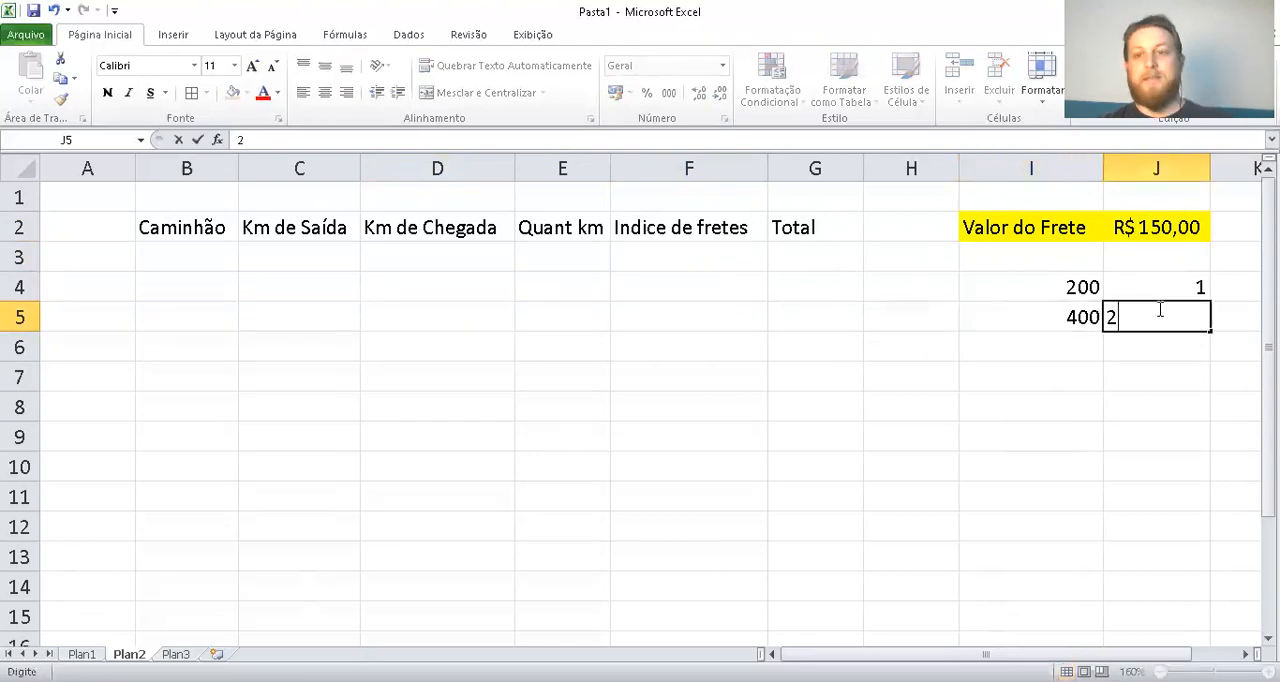
{"action": "left_click", "coordinate": [1152, 287]}
{"action": "left_click", "coordinate": [1124, 310]}
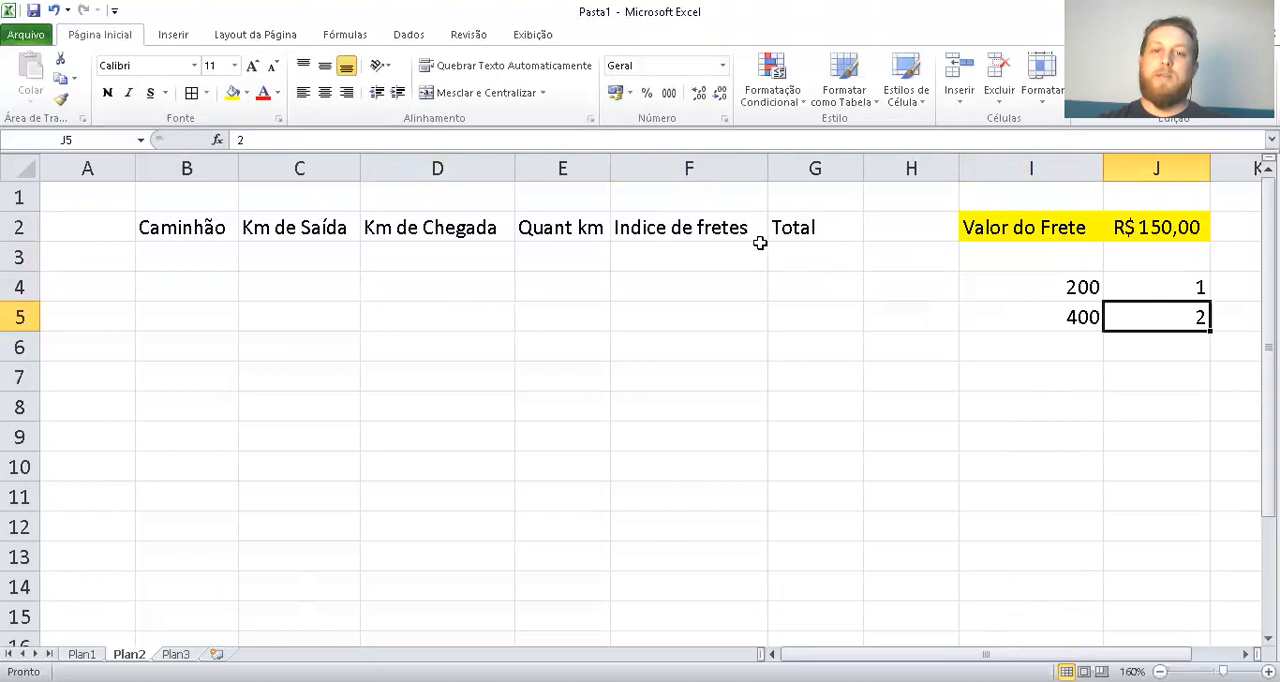
Add the third row of the index list with 600 in I6 and 3 in J6
{"action": "left_click", "coordinate": [1154, 229]}
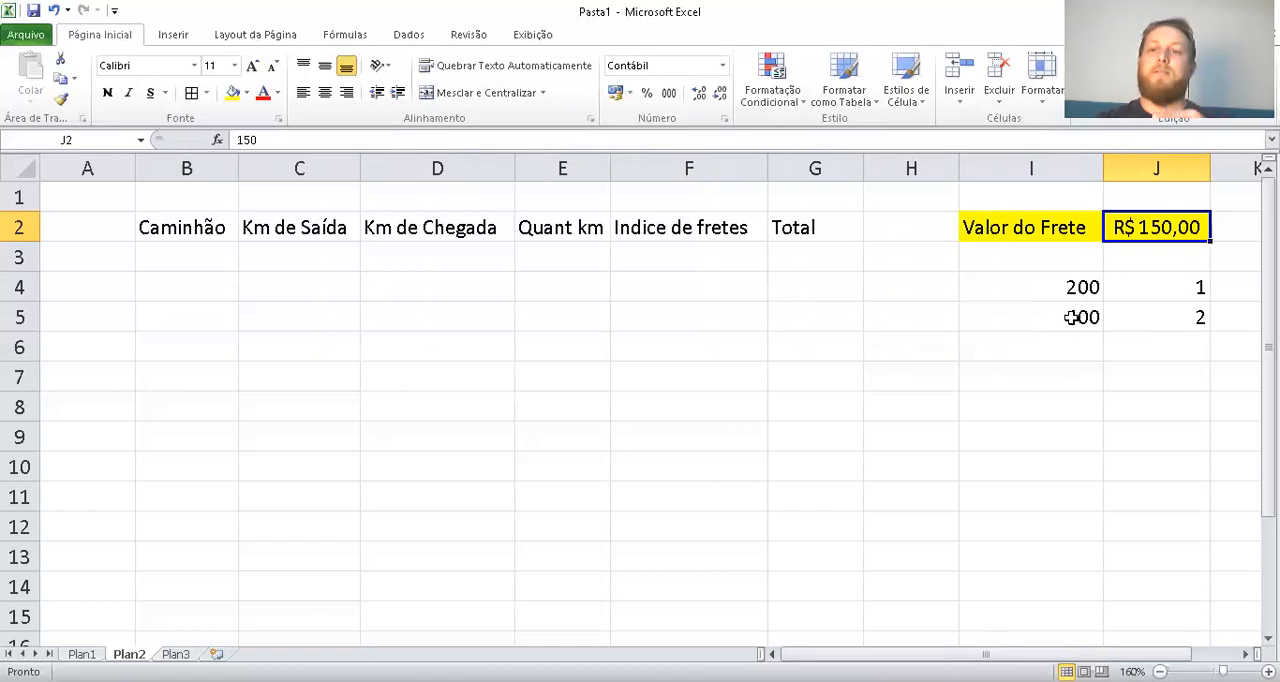
{"action": "left_click", "coordinate": [1058, 343]}
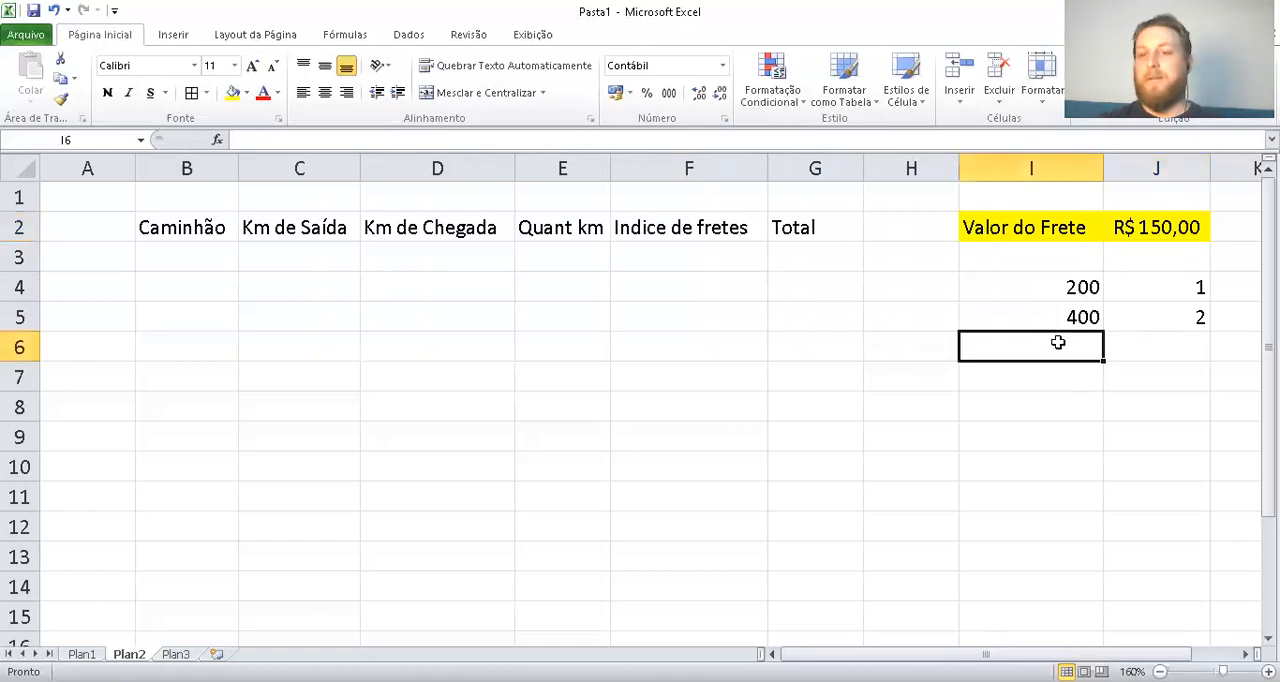
{"action": "type", "text": "600"}
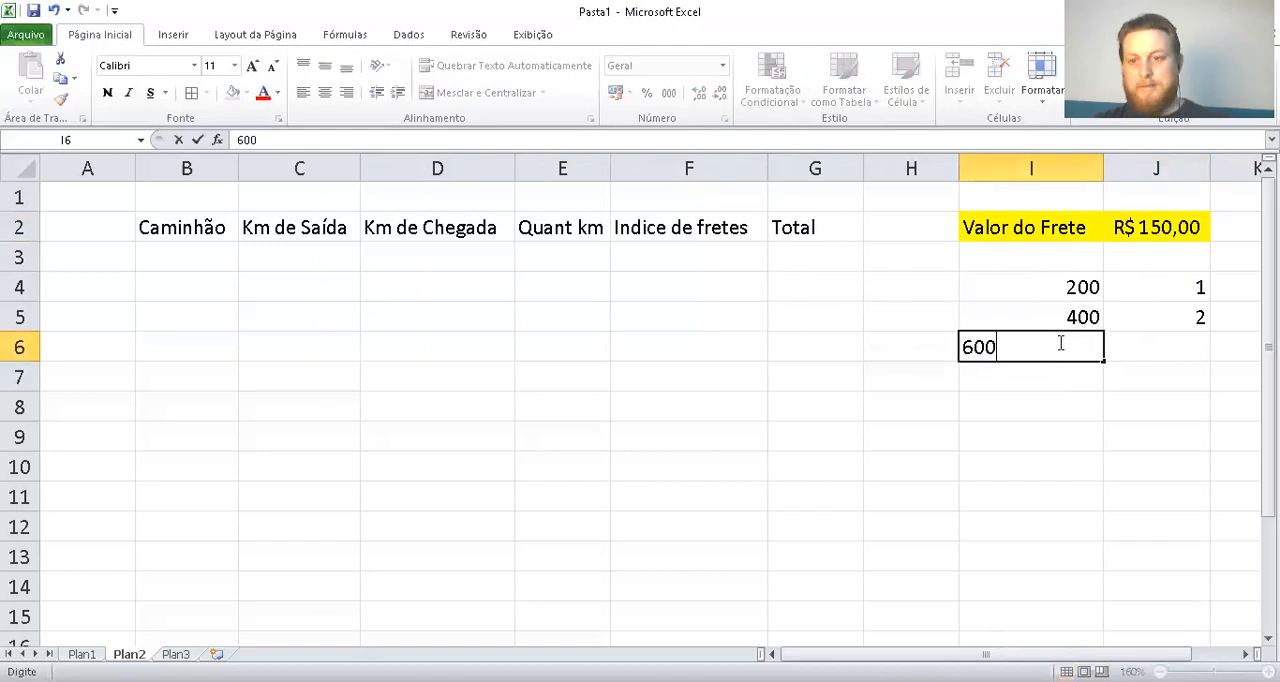
{"action": "left_click", "coordinate": [1172, 341]}
{"action": "type", "text": "3"}
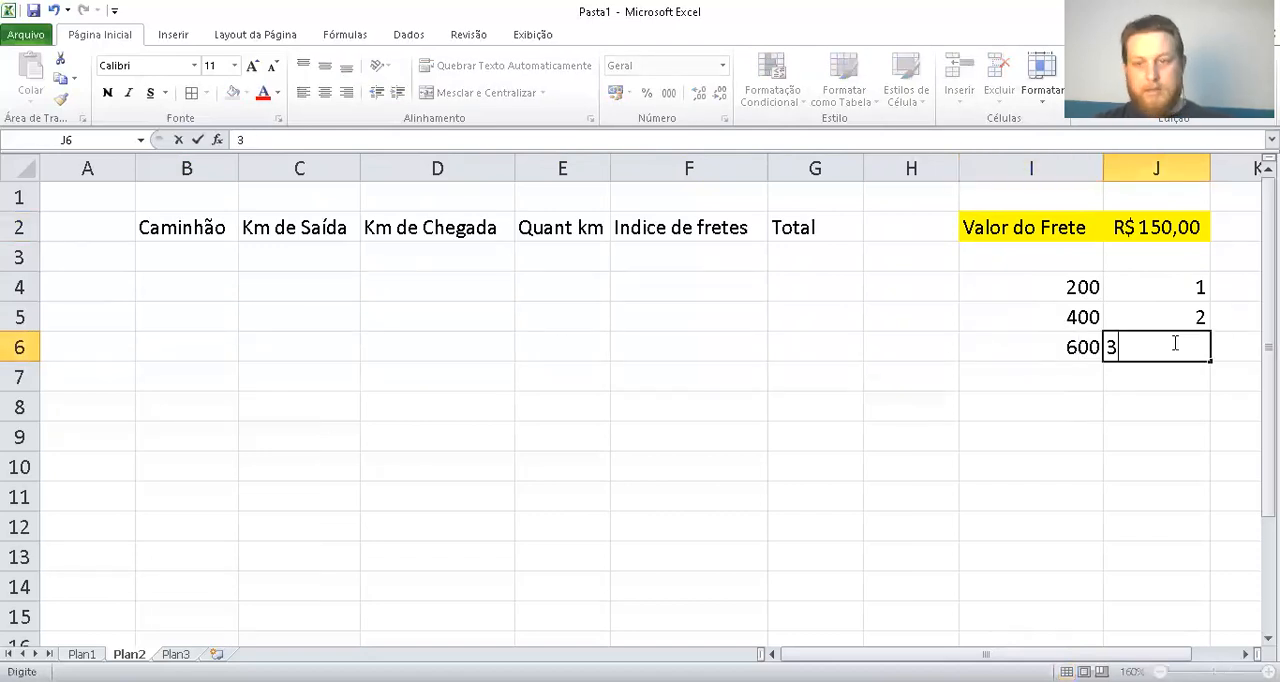
Add the fourth row of the index list with 800 in I7 and 4 in J7
{"action": "left_click", "coordinate": [1045, 383]}
{"action": "type", "text": "800"}
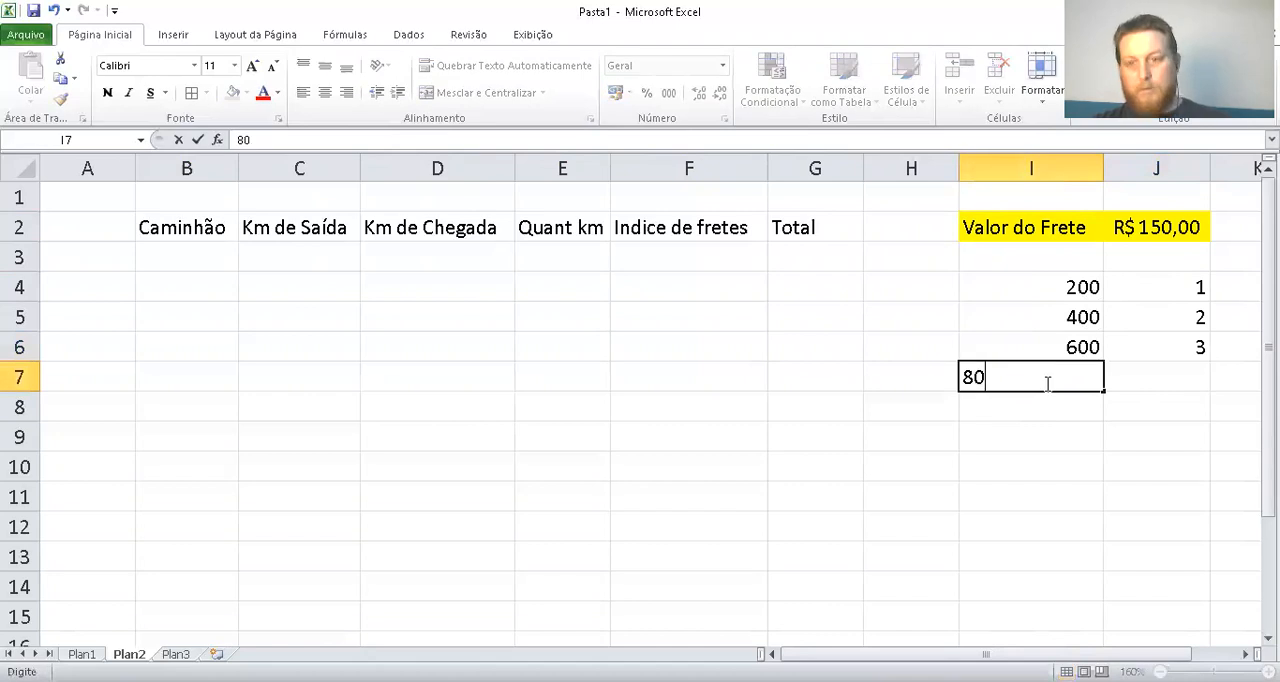
{"action": "left_click", "coordinate": [1166, 372]}
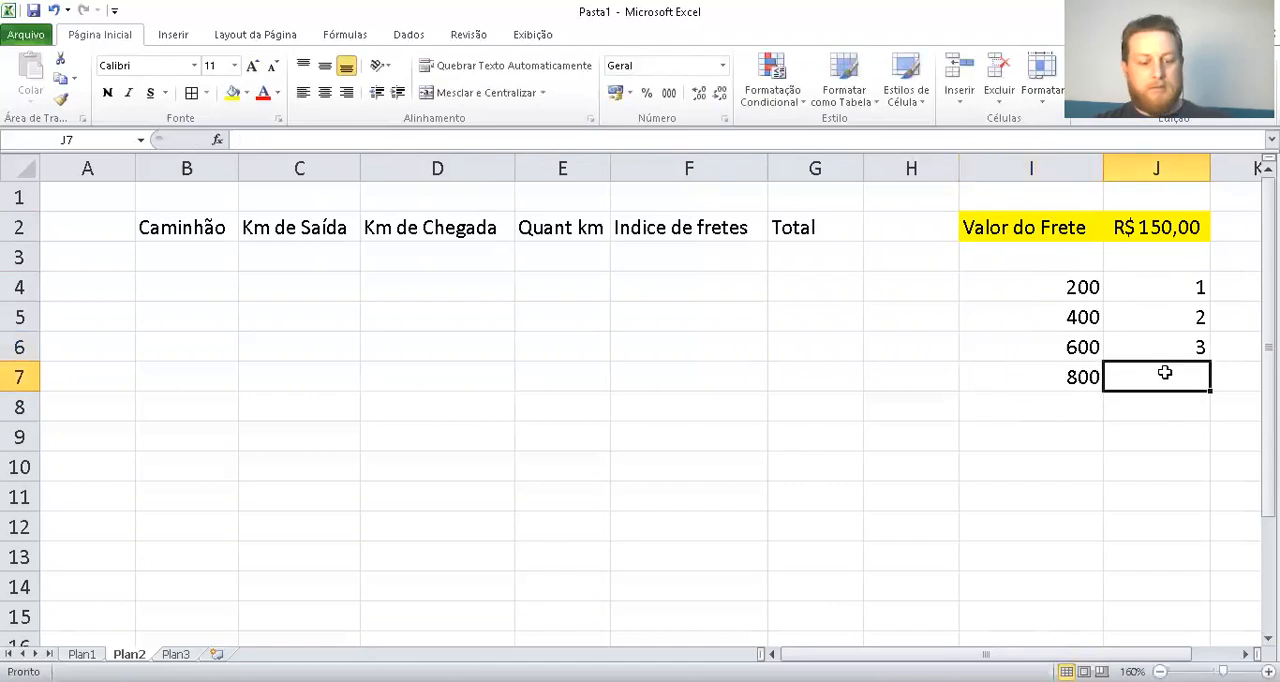
{"action": "type", "text": "4"}
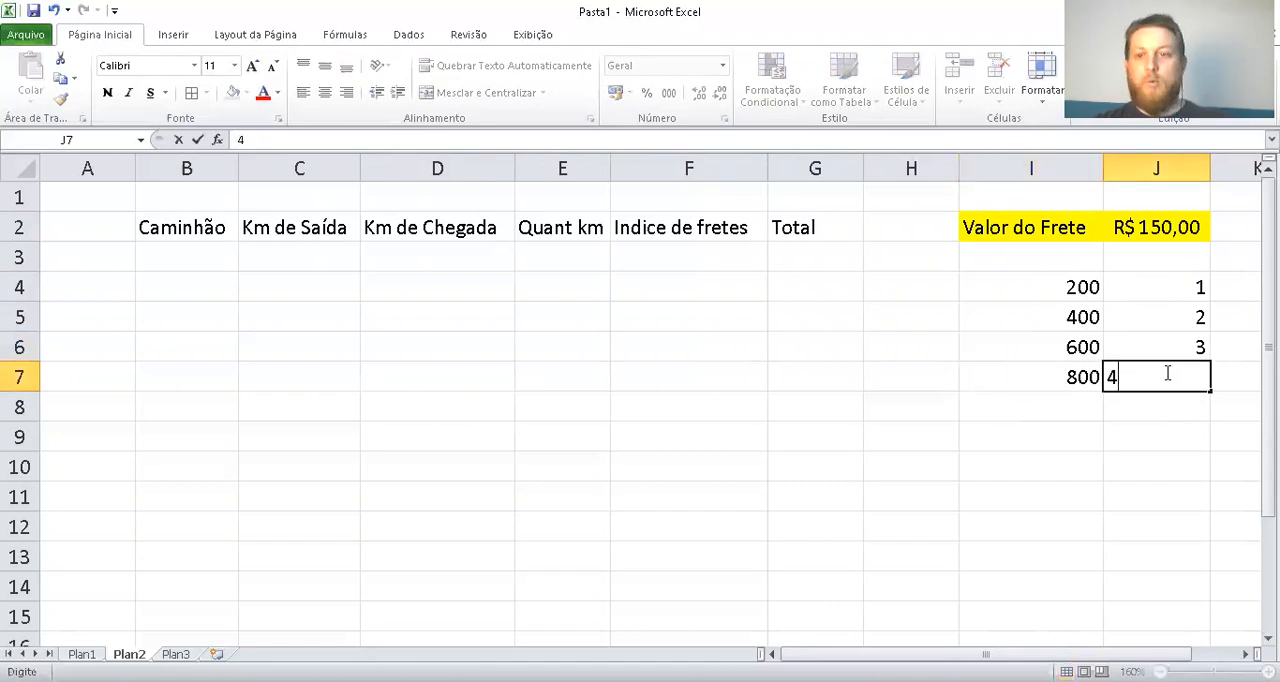
{"action": "left_click", "coordinate": [1071, 407]}
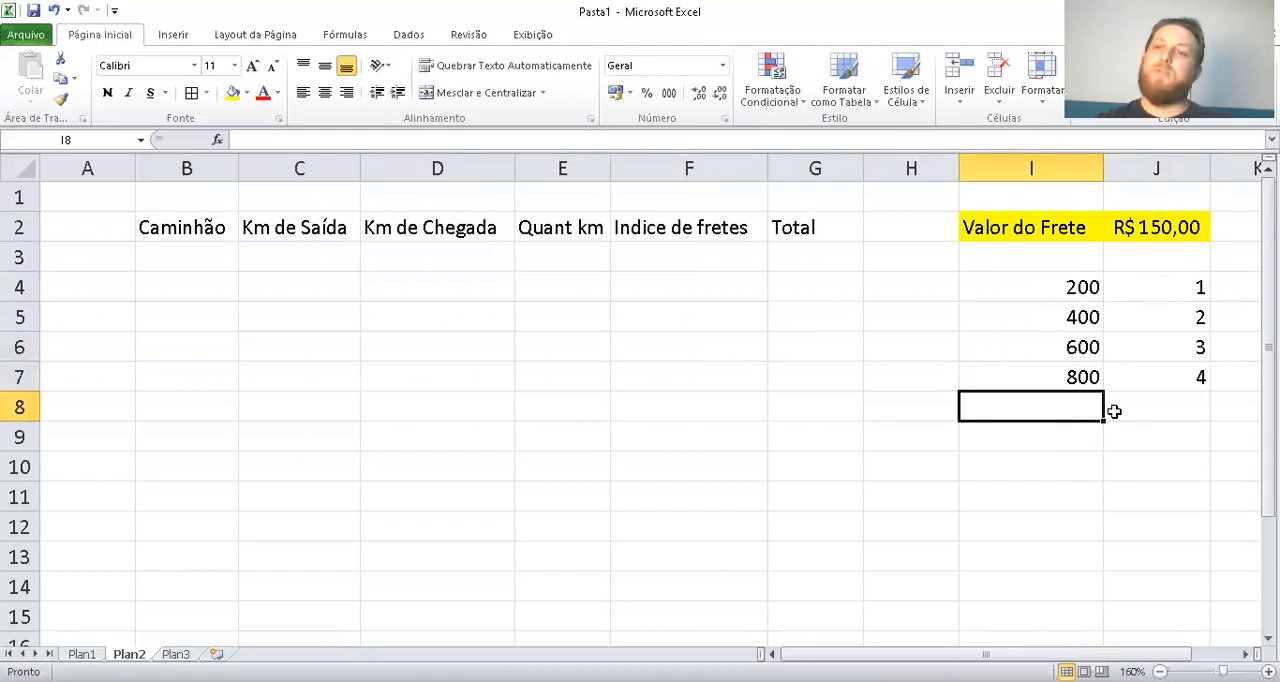
{"action": "left_click_drag", "start_coordinate": [1163, 374], "coordinate": [998, 285]}
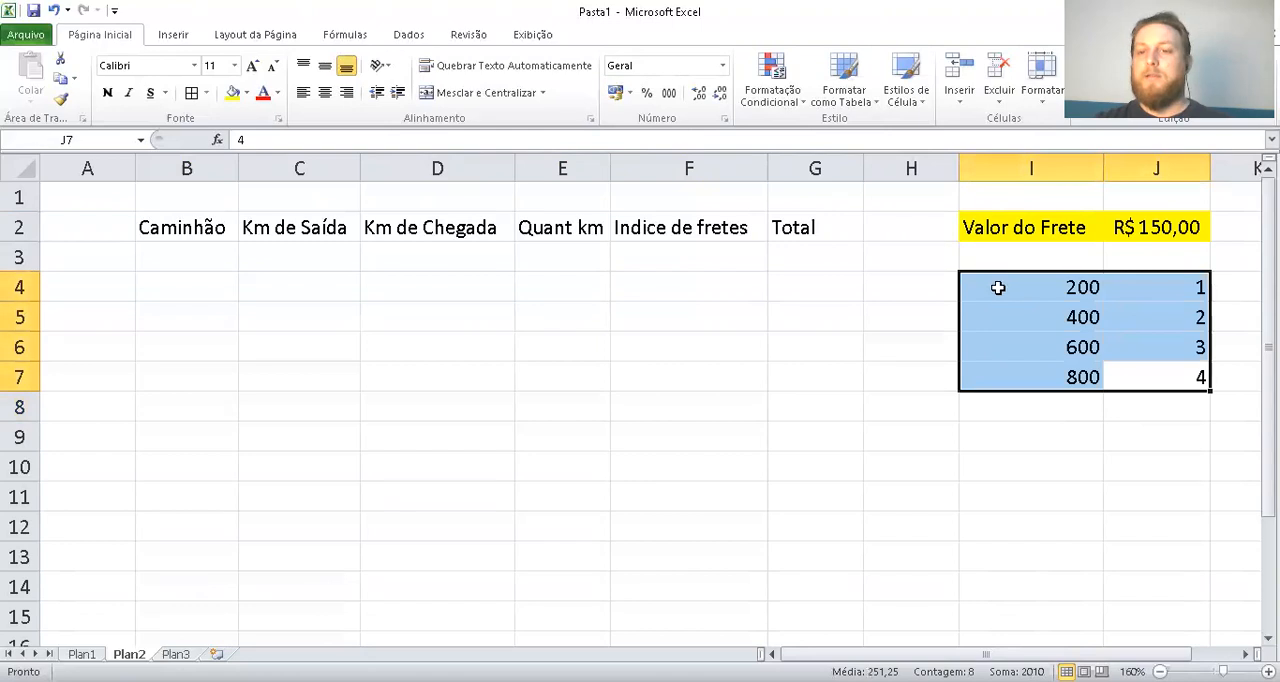
{"action": "left_click", "coordinate": [1093, 318]}
{"action": "left_click", "coordinate": [205, 256]}
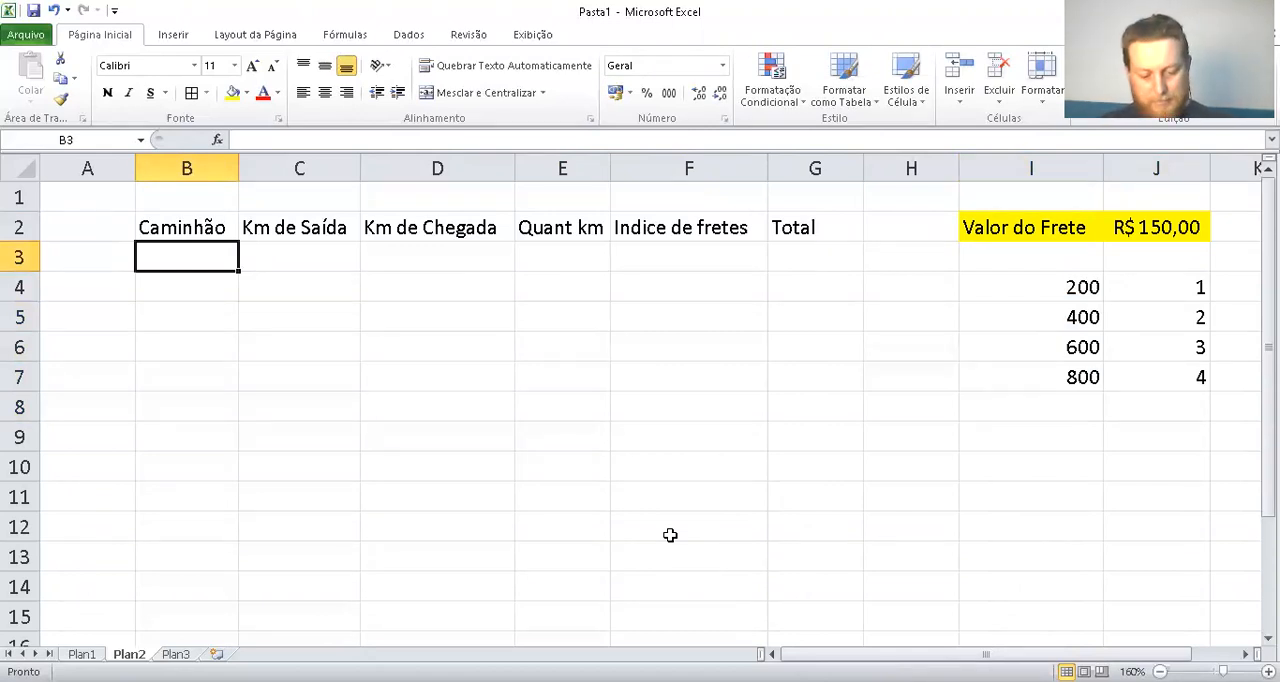
{"action": "type", "text": "ixx"}
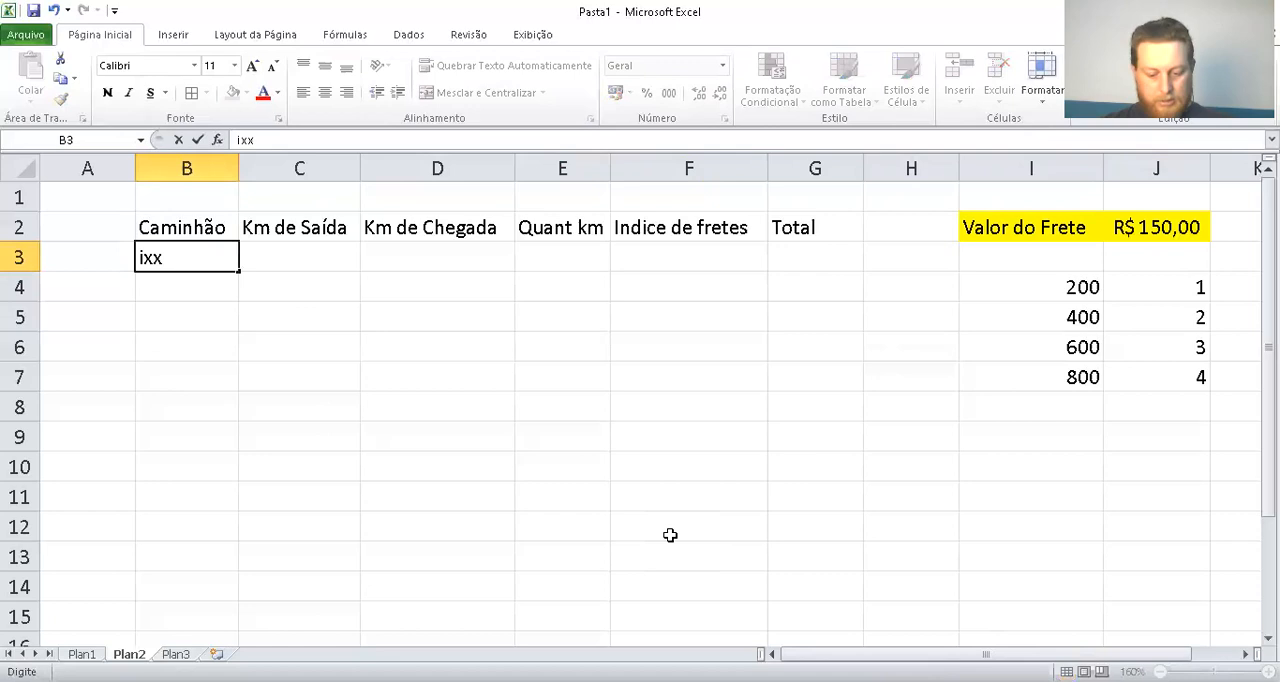
{"action": "type", "text": "-1258"}
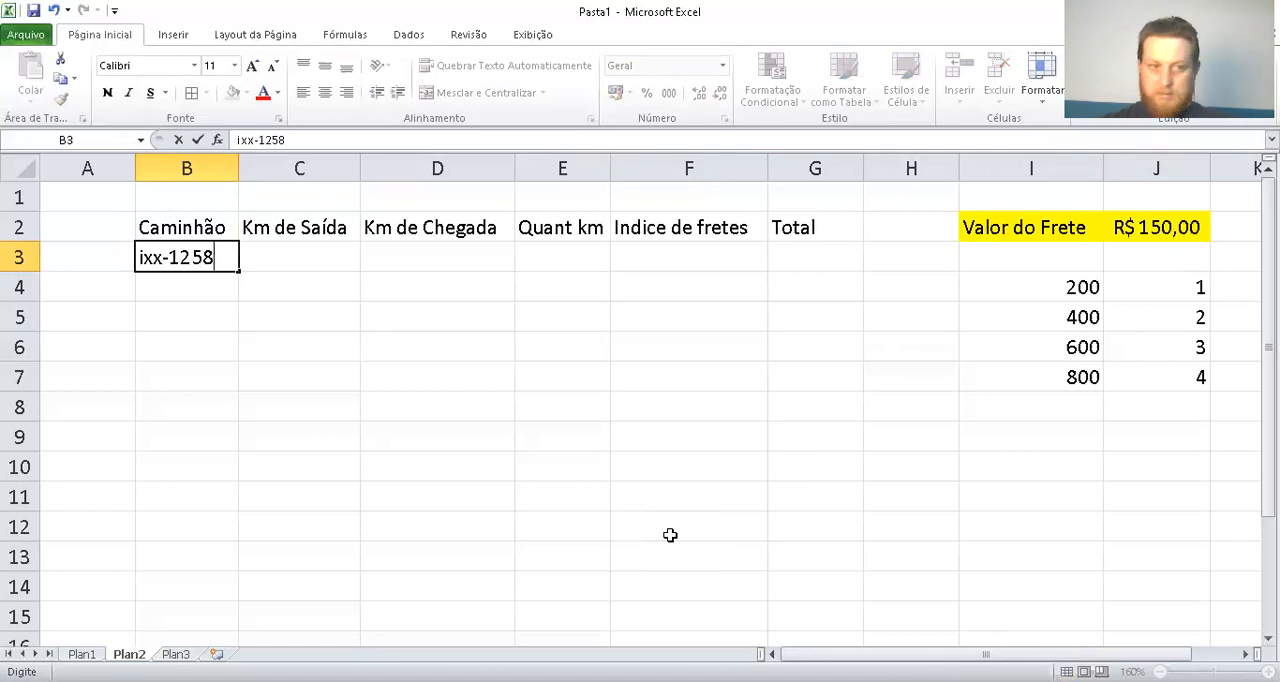
{"action": "key", "text": "Return"}
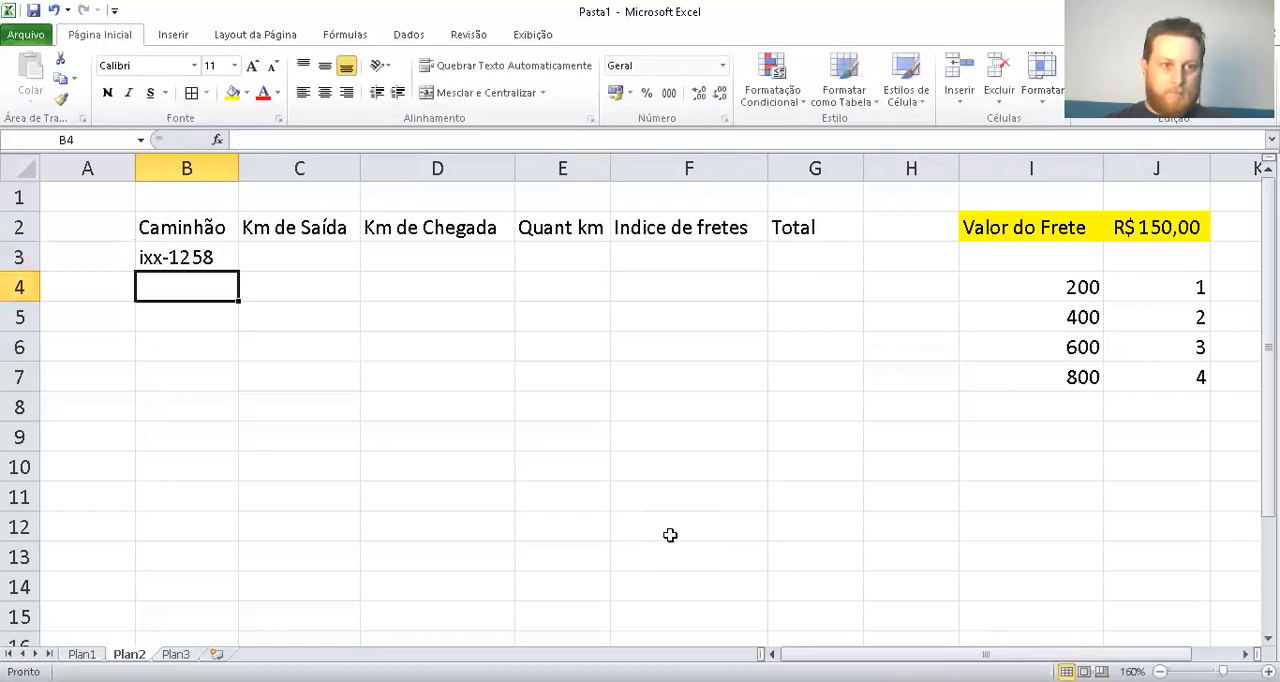
{"action": "type", "text": "idr"}
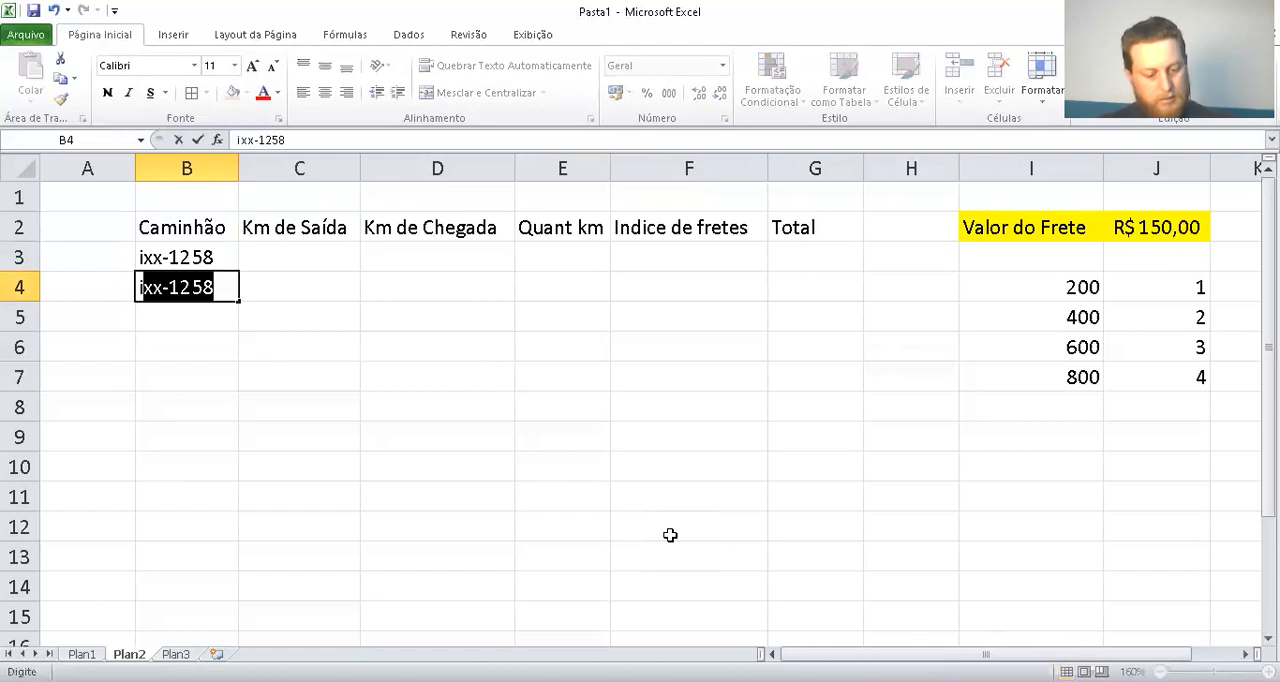
{"action": "type", "text": "-6878"}
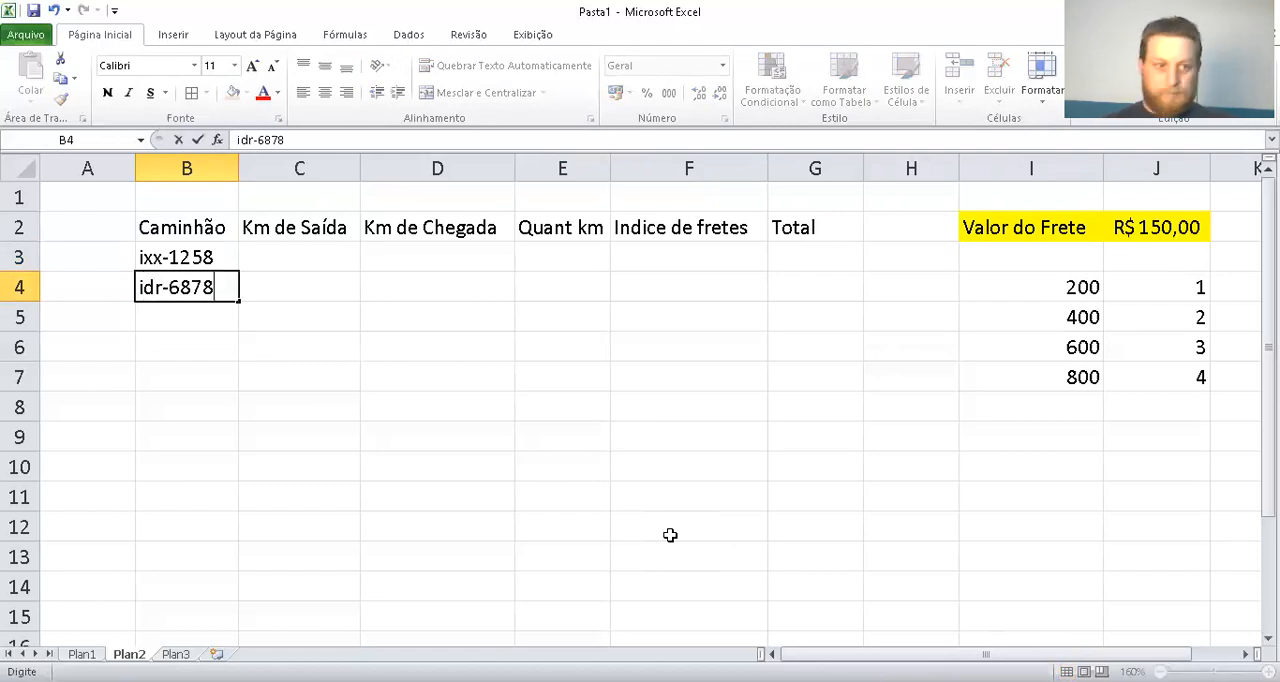
{"action": "key", "text": "Return"}
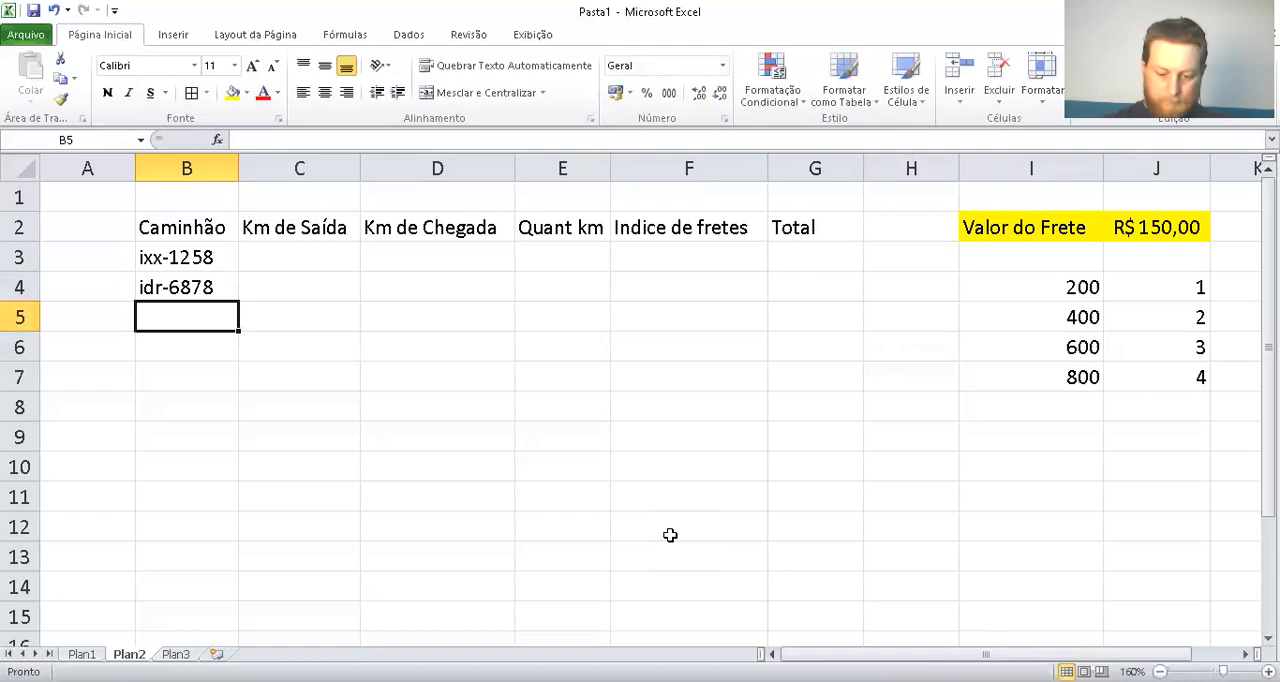
{"action": "type", "text": "yvr-7412"}
{"action": "key", "text": "Return"}
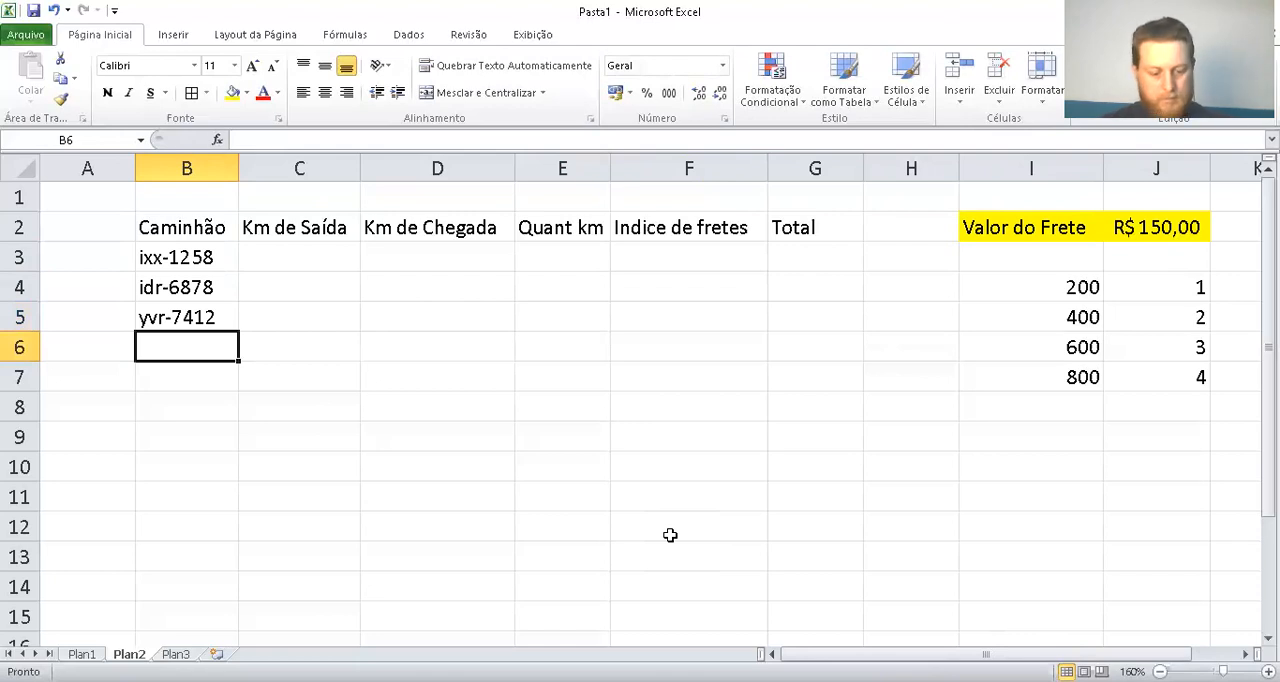
{"action": "type", "text": "ixx-1258"}
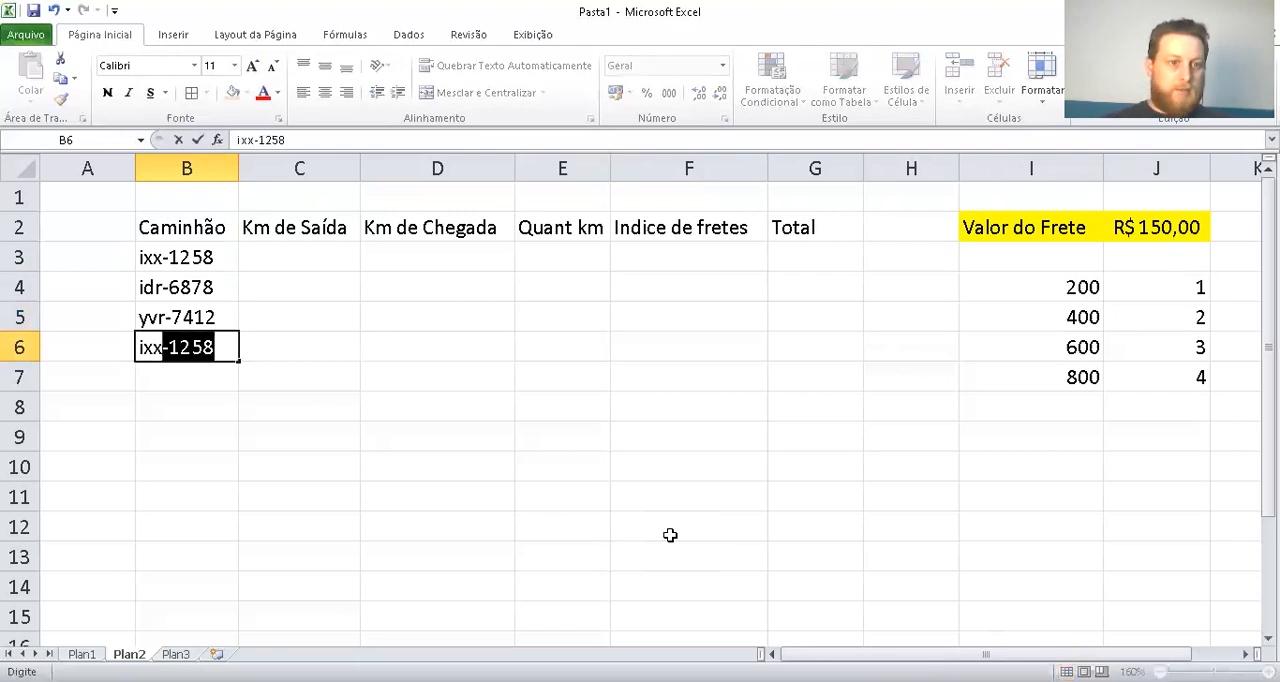
{"action": "key", "text": "Tab"}
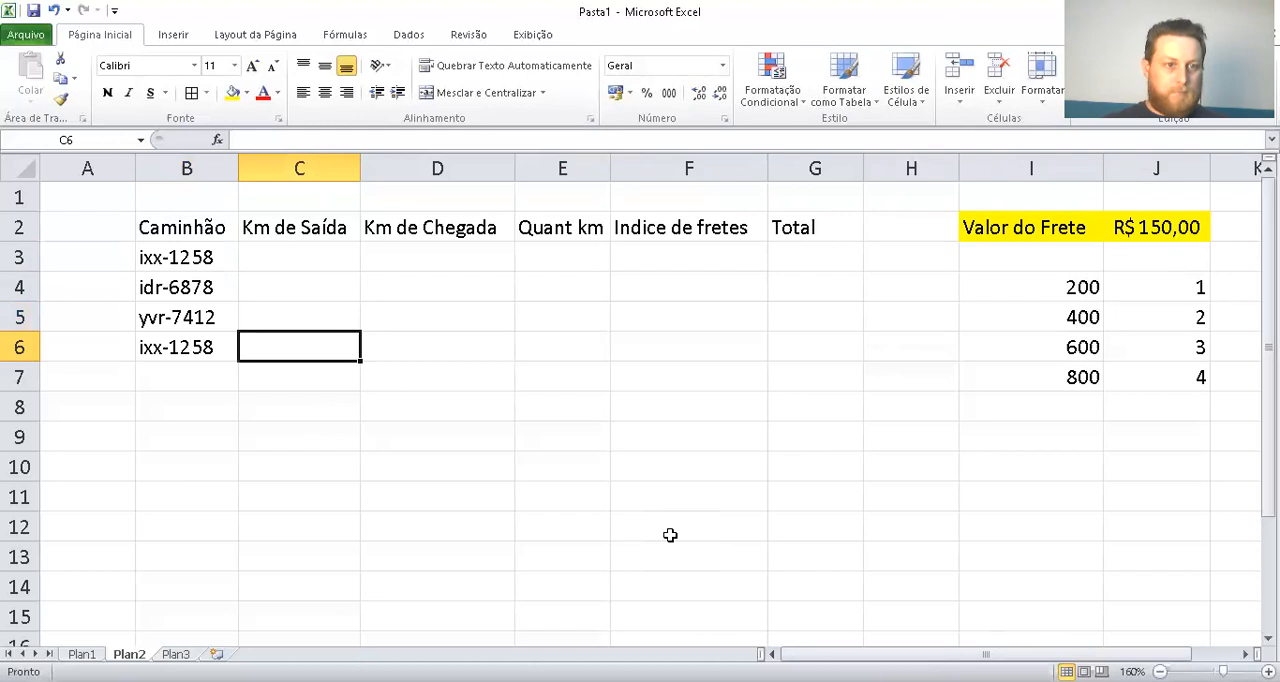
{"action": "key", "text": "Return"}
{"action": "type", "text": "i"}
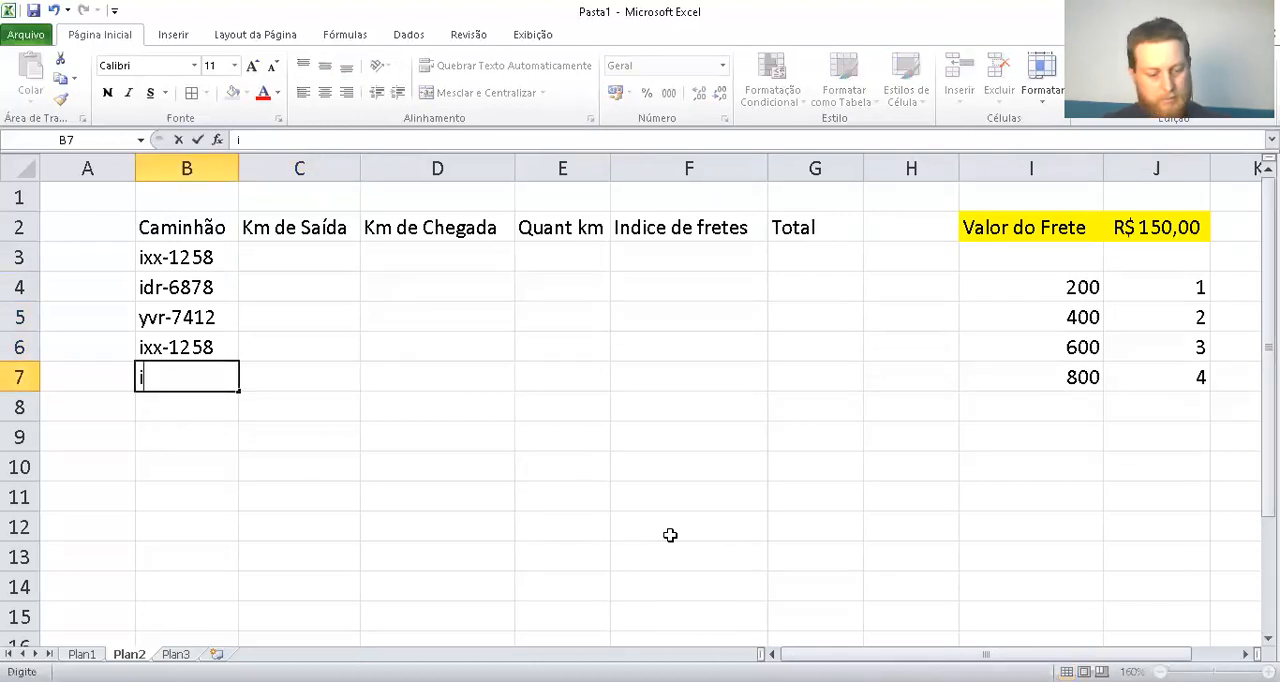
{"action": "type", "text": "qr-6585"}
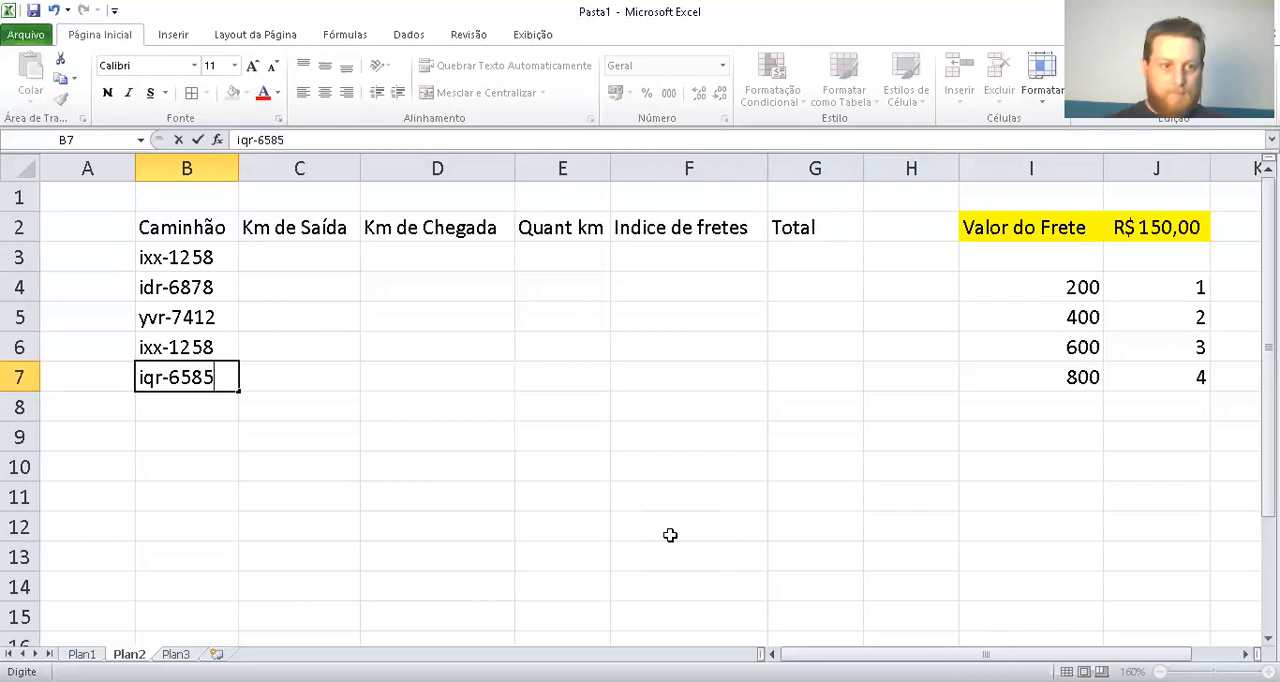
{"action": "key", "text": "Return"}
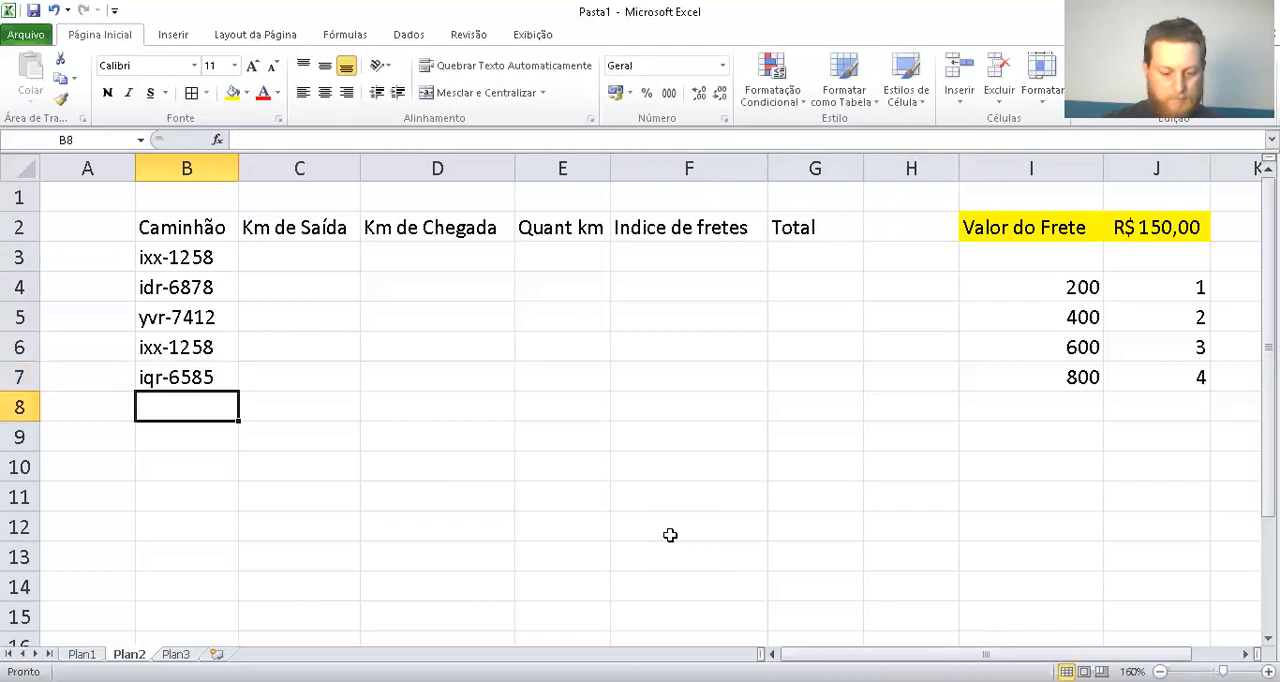
{"action": "type", "text": "imrt"}
{"action": "key", "text": "BackSpace"}
{"action": "type", "text": "-983"}
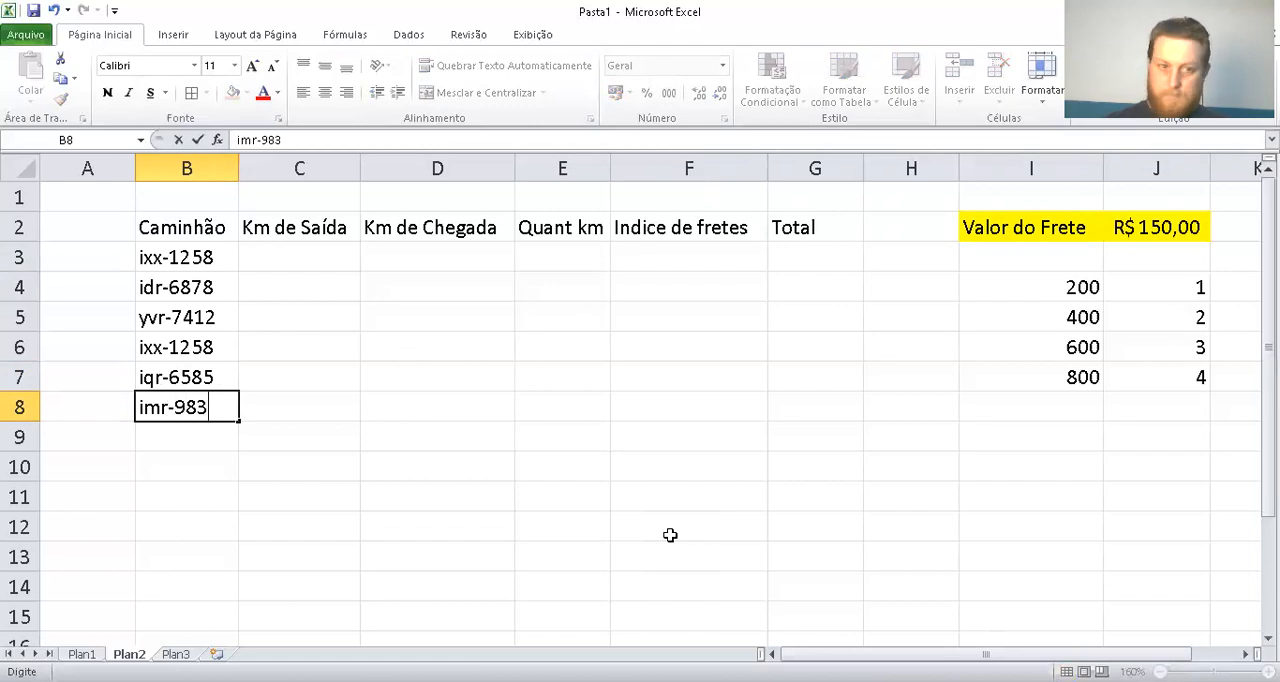
{"action": "type", "text": "6"}
{"action": "key", "text": "Return"}
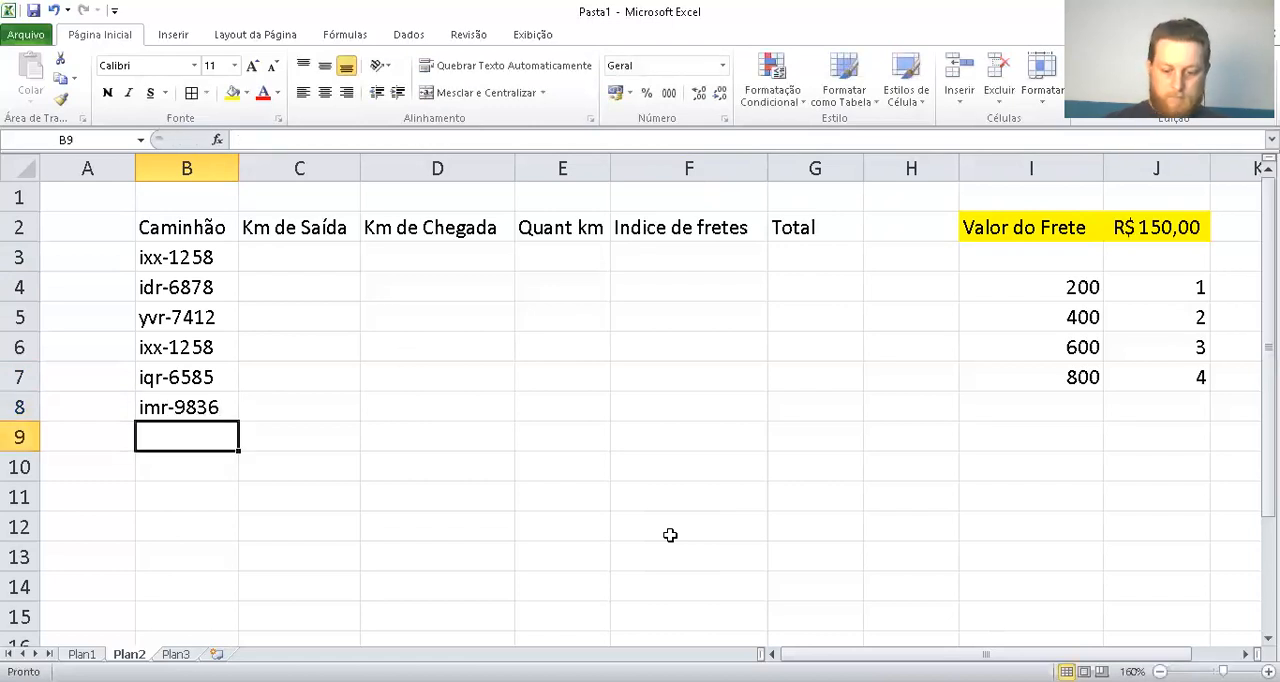
{"action": "type", "text": "iqq-"}
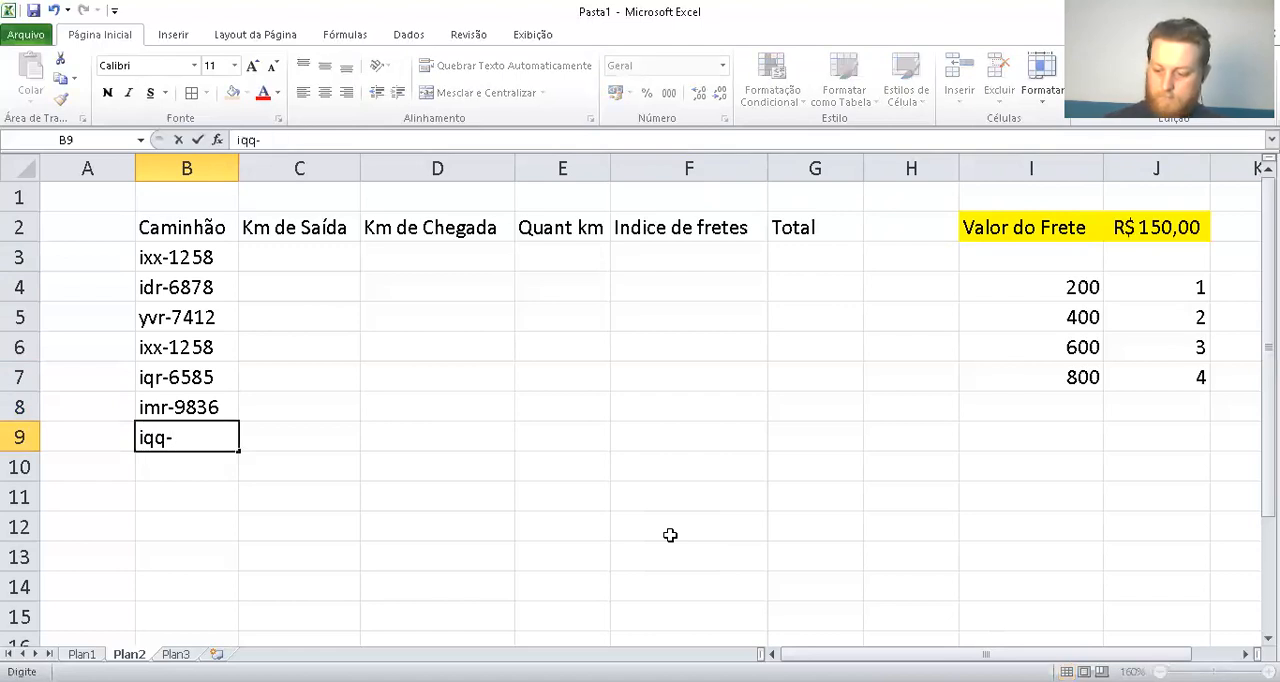
{"action": "type", "text": "4392"}
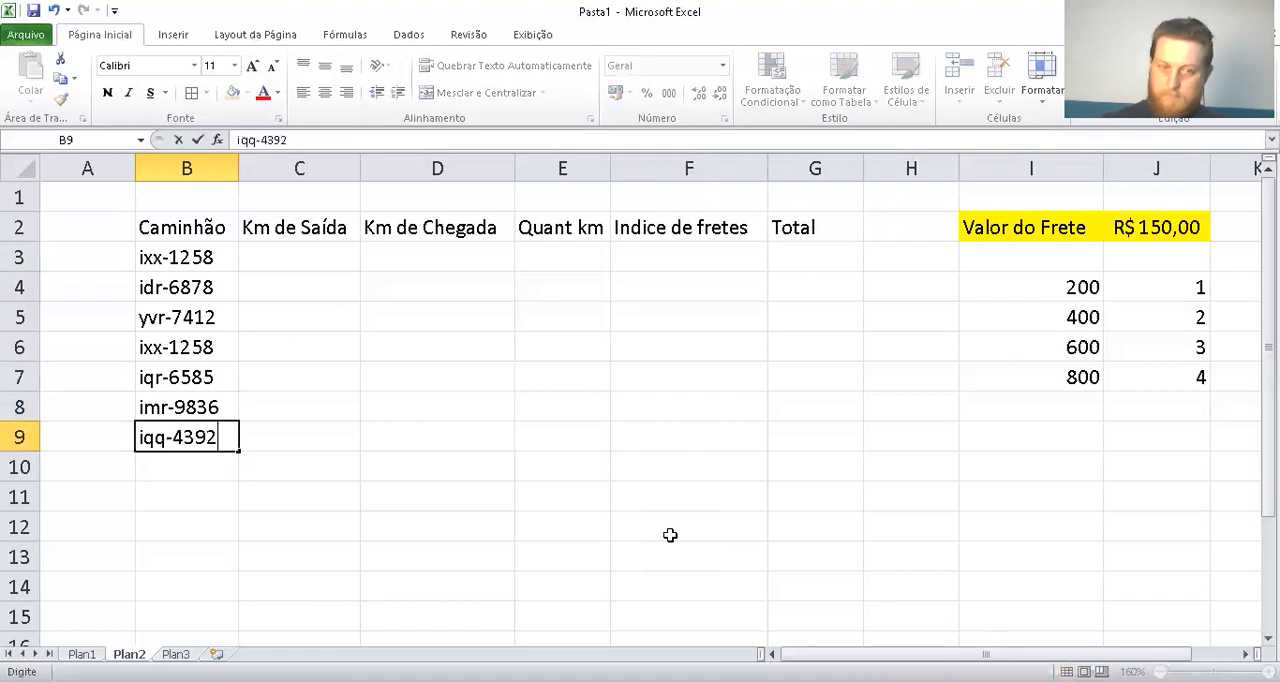
{"action": "key", "text": "Return"}
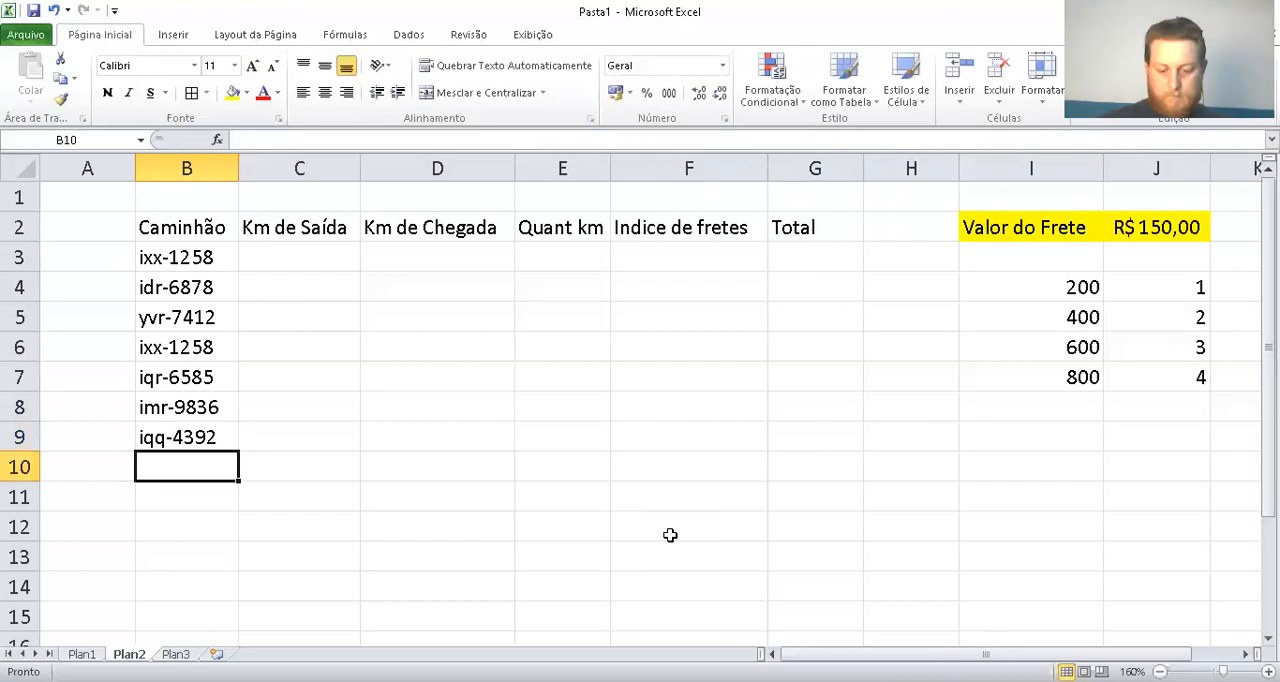
{"action": "type", "text": "inc-74123"}
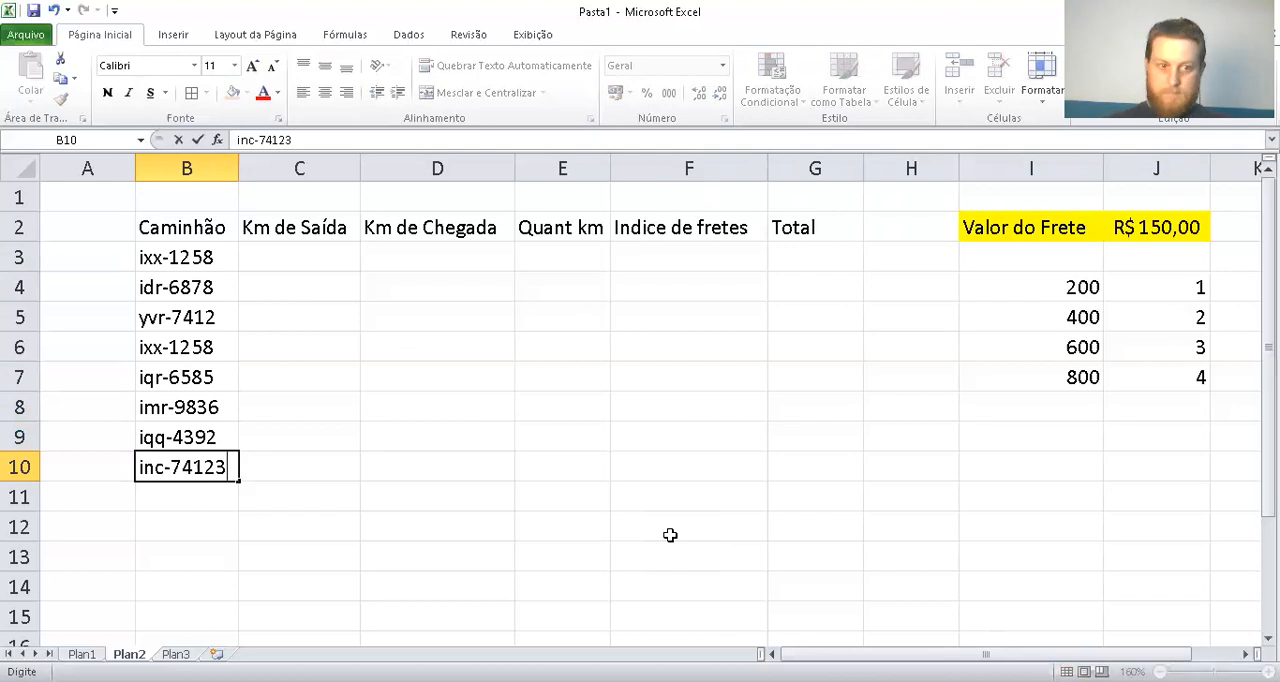
{"action": "key", "text": "BackSpace"}
{"action": "key", "text": "Return"}
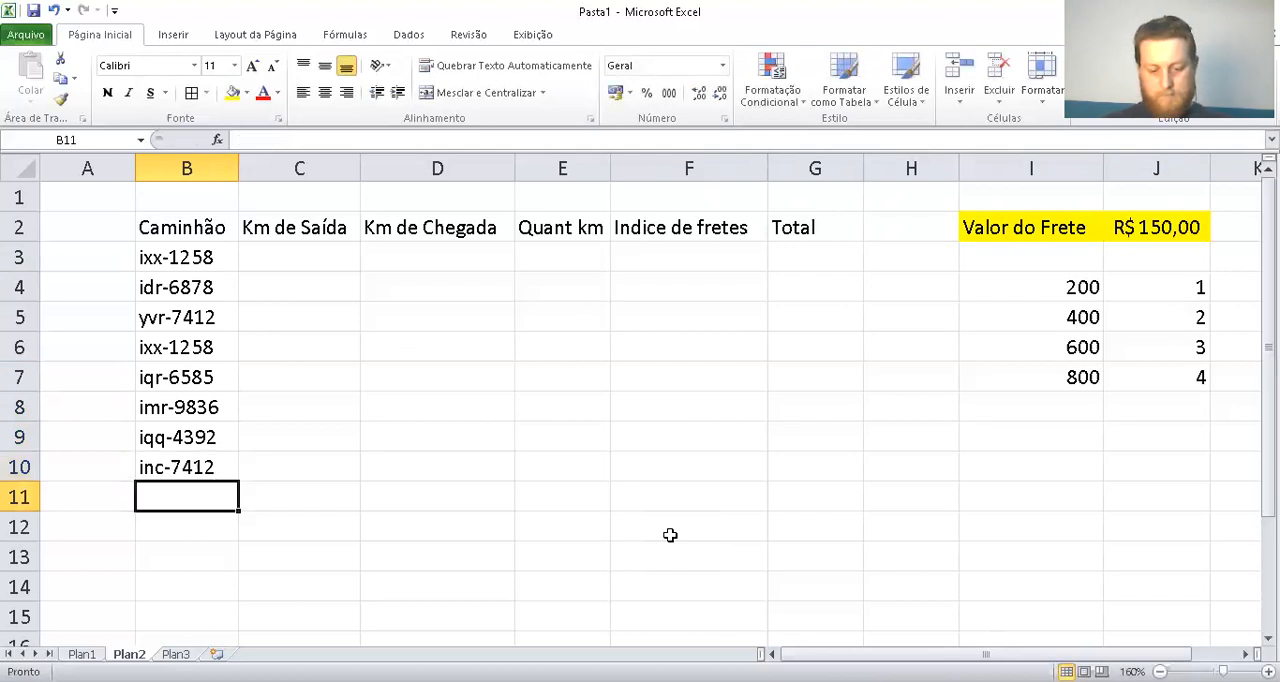
{"action": "type", "text": "iuu-9800"}
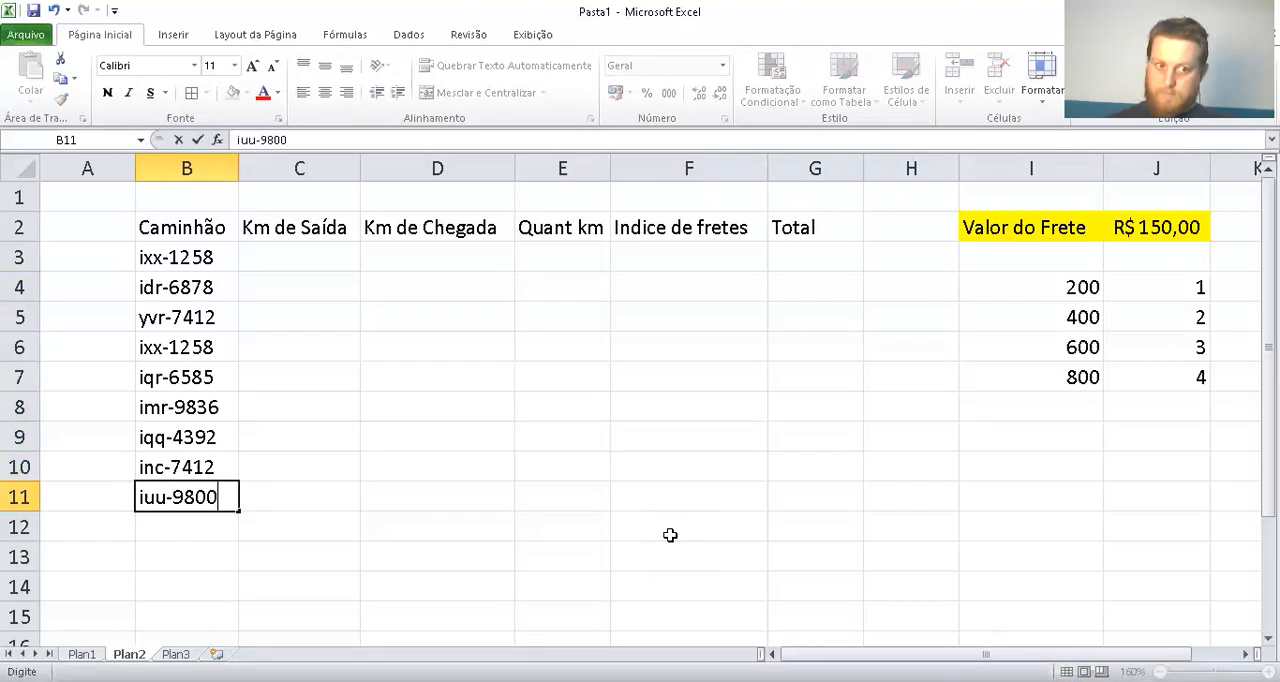
{"action": "key", "text": "Return"}
{"action": "type", "text": "i"}
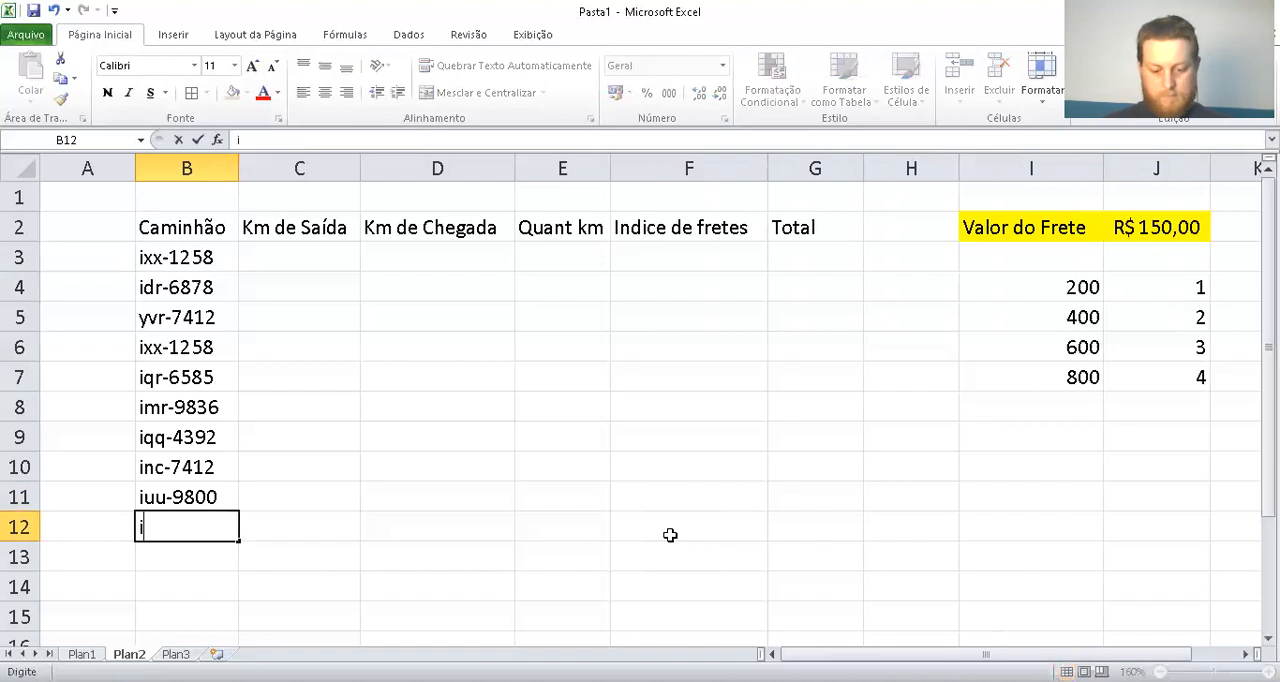
{"action": "type", "text": "az-"}
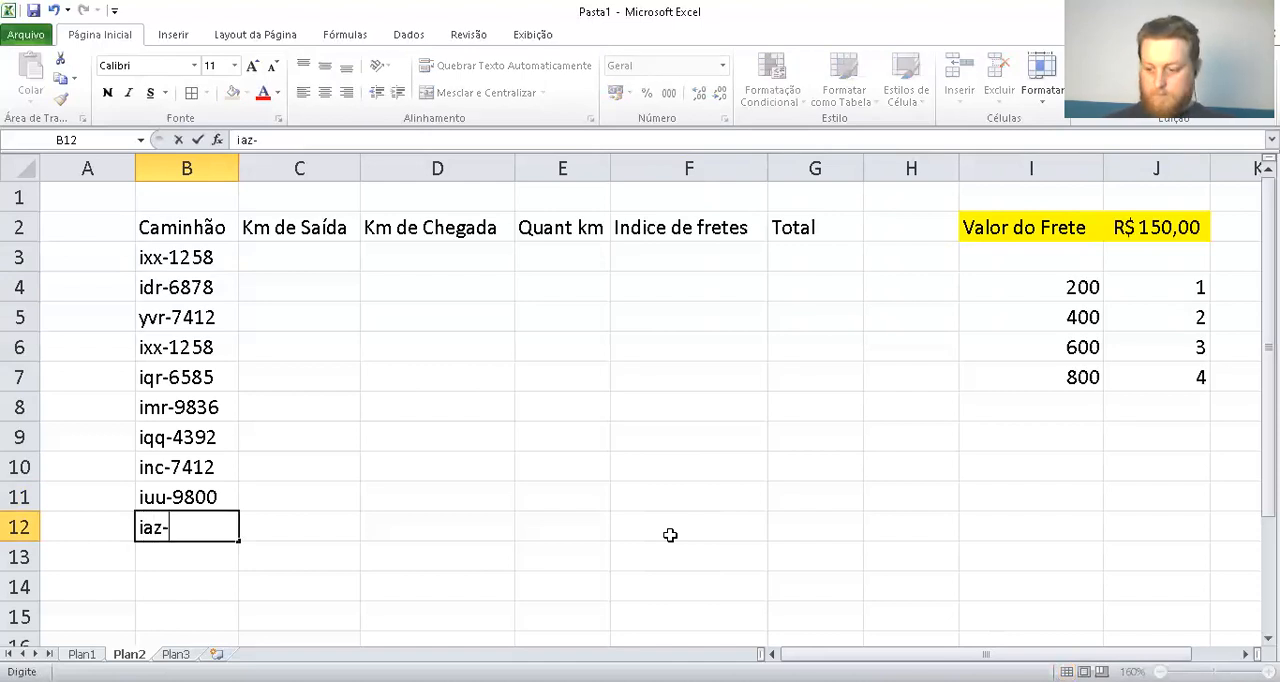
{"action": "type", "text": "8725"}
{"action": "key", "text": "Return"}
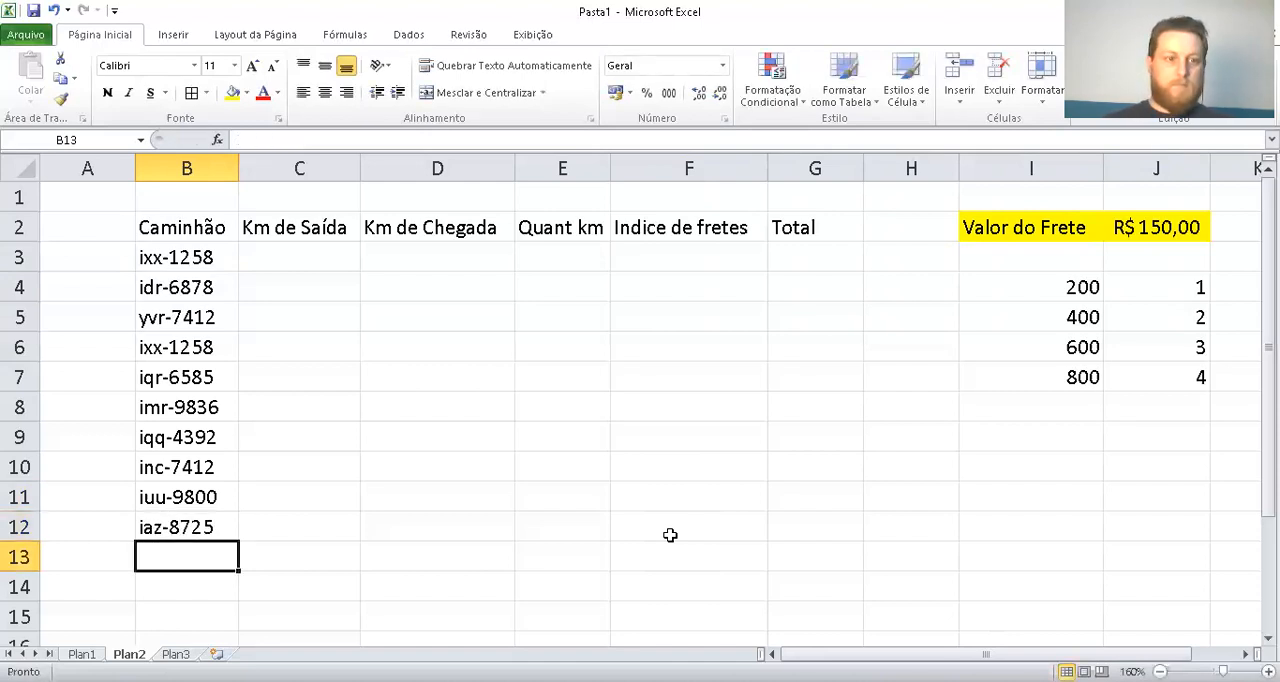
Enter the first truck's departure kilometres 5879 in C3 and arrival kilometres 6087 in D3
{"action": "key", "text": "Right"}
{"action": "key", "text": "Up"}
{"action": "key", "text": "Up"}
{"action": "key", "text": "Up"}
{"action": "key", "text": "Up"}
{"action": "key", "text": "Up"}
{"action": "key", "text": "Up"}
{"action": "key", "text": "Up"}
{"action": "key", "text": "Up"}
{"action": "key", "text": "Up"}
{"action": "key", "text": "Up"}
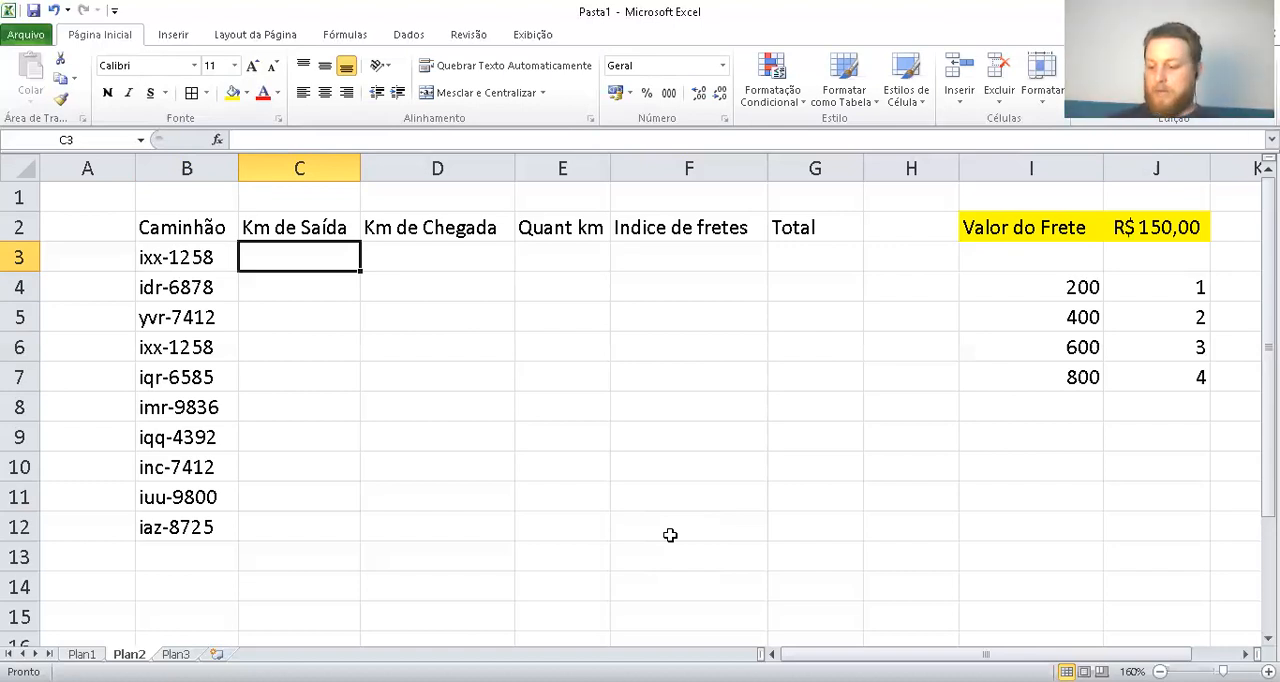
{"action": "type", "text": "58"}
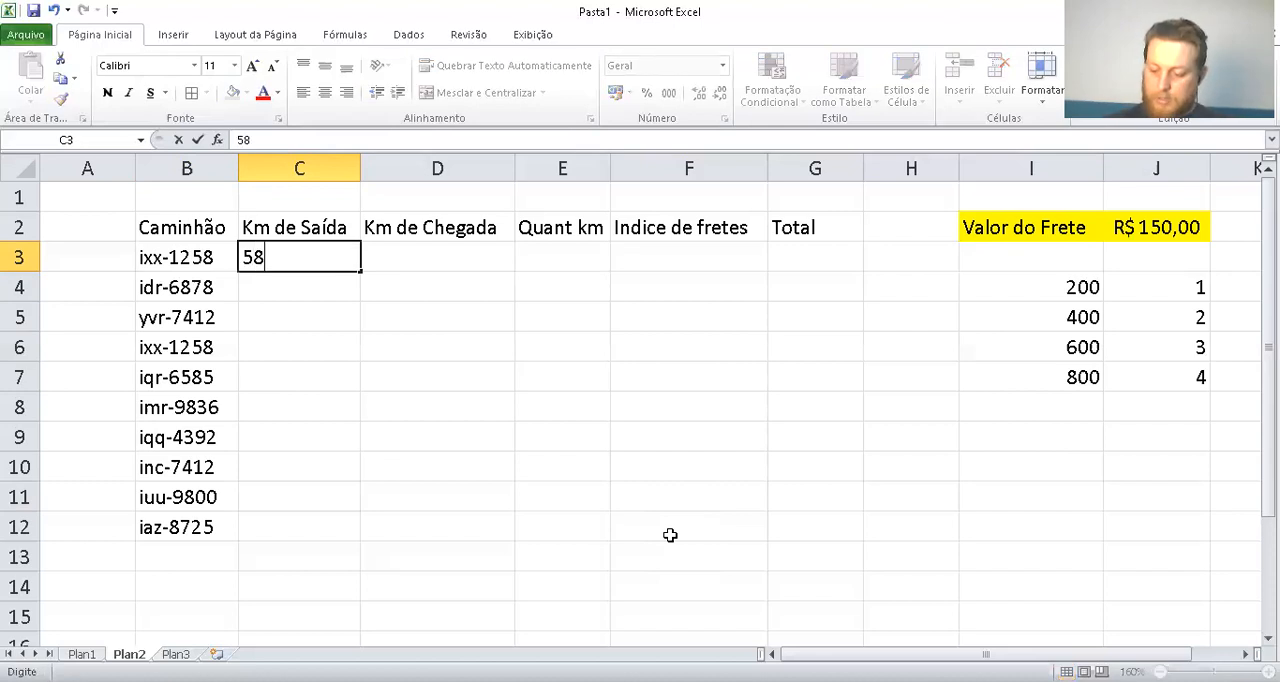
{"action": "type", "text": "79"}
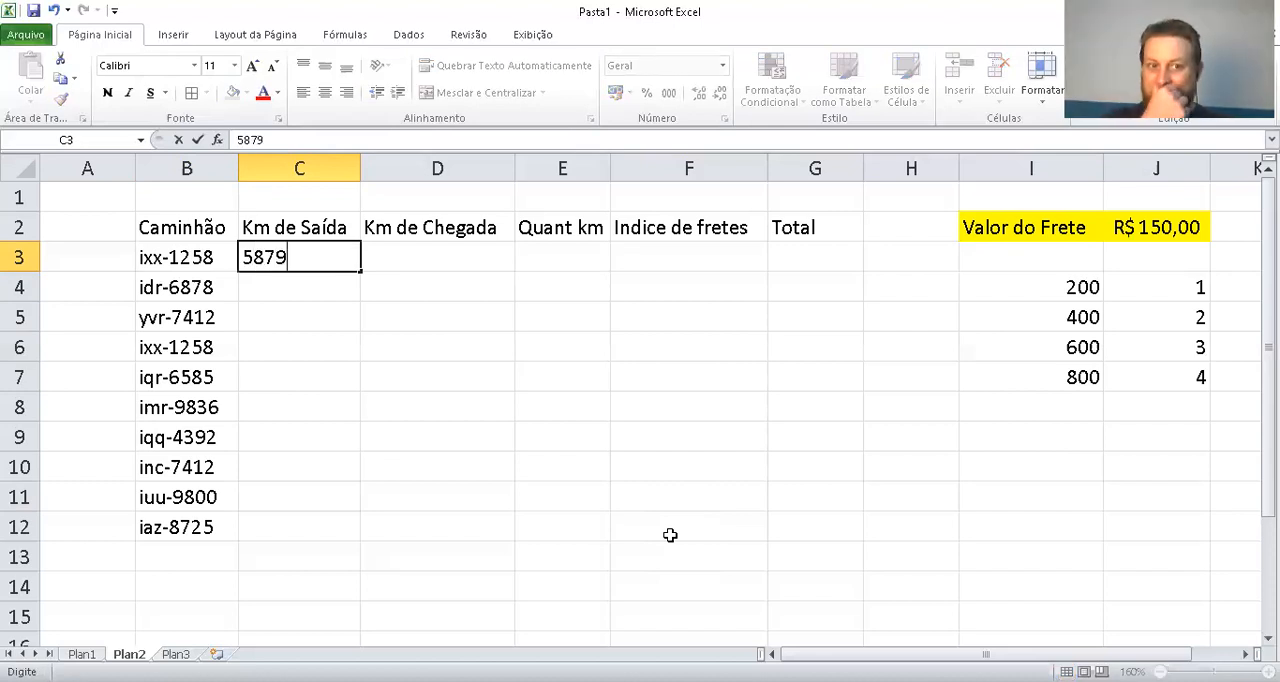
{"action": "key", "text": "Tab"}
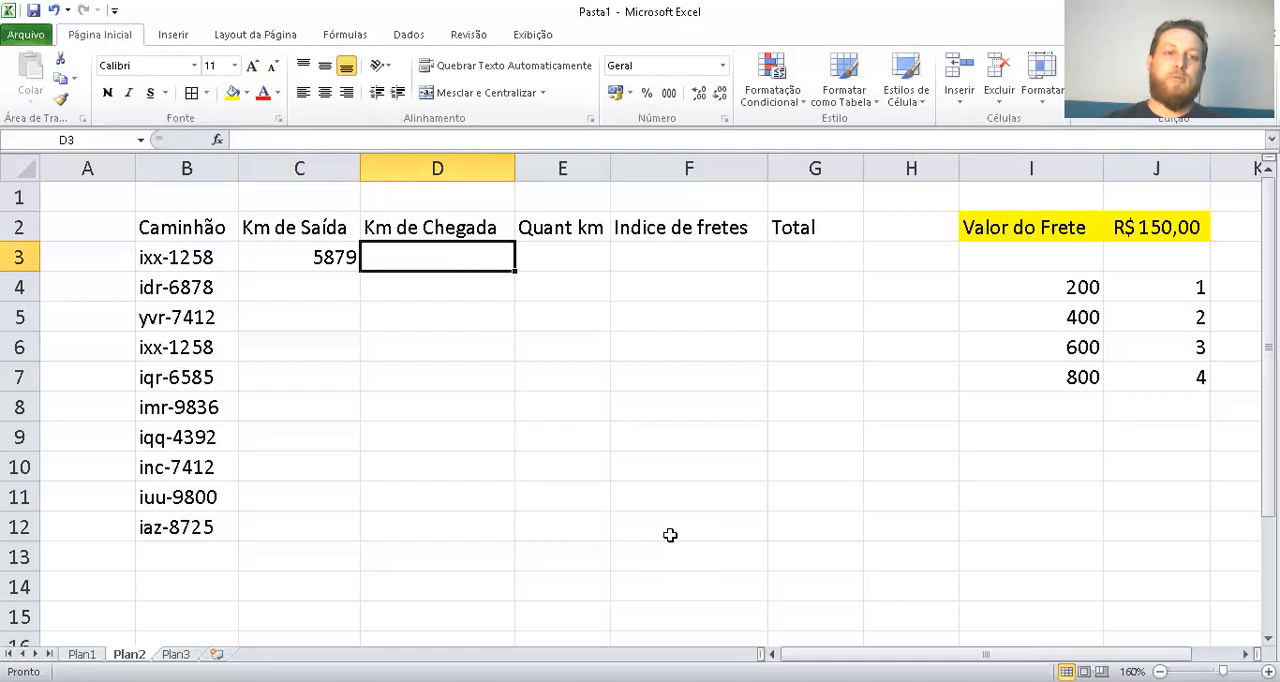
{"action": "type", "text": "6"}
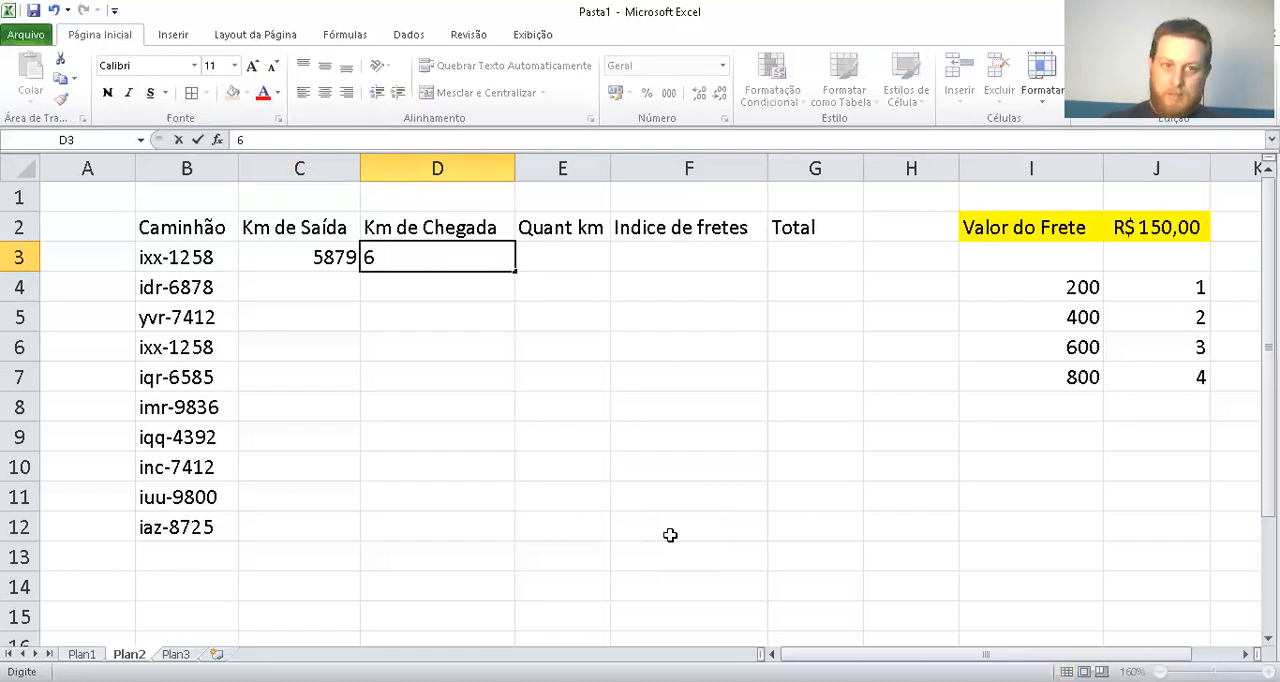
{"action": "type", "text": "087"}
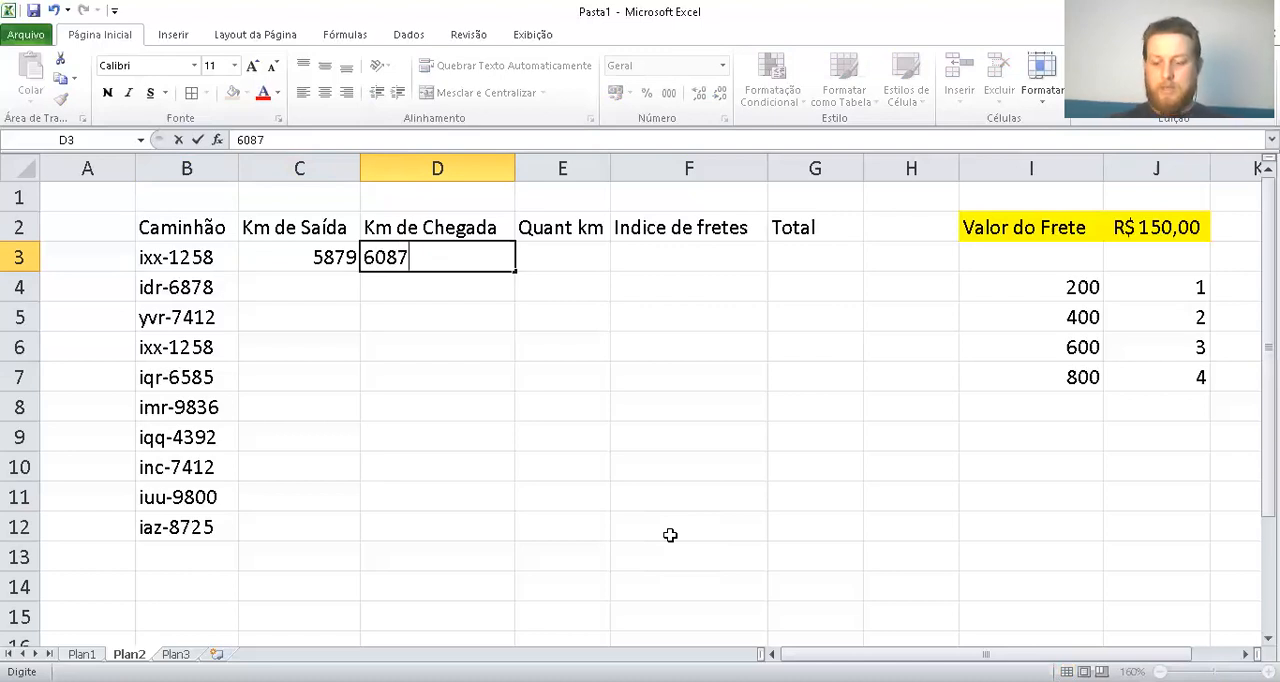
Enter the second truck's departure kilometres 78250 in C4 and arrival kilometres 78640 in D4
{"action": "key", "text": "Tab"}
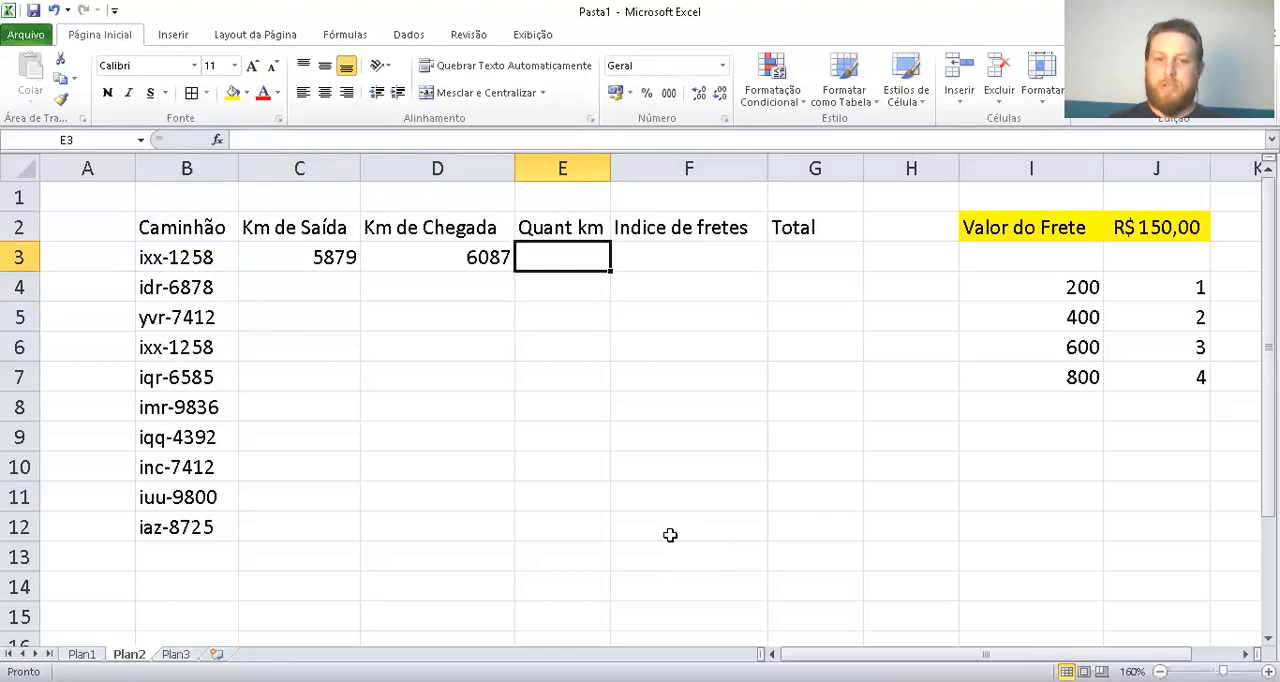
{"action": "key", "text": "Down"}
{"action": "key", "text": "Left"}
{"action": "key", "text": "Left"}
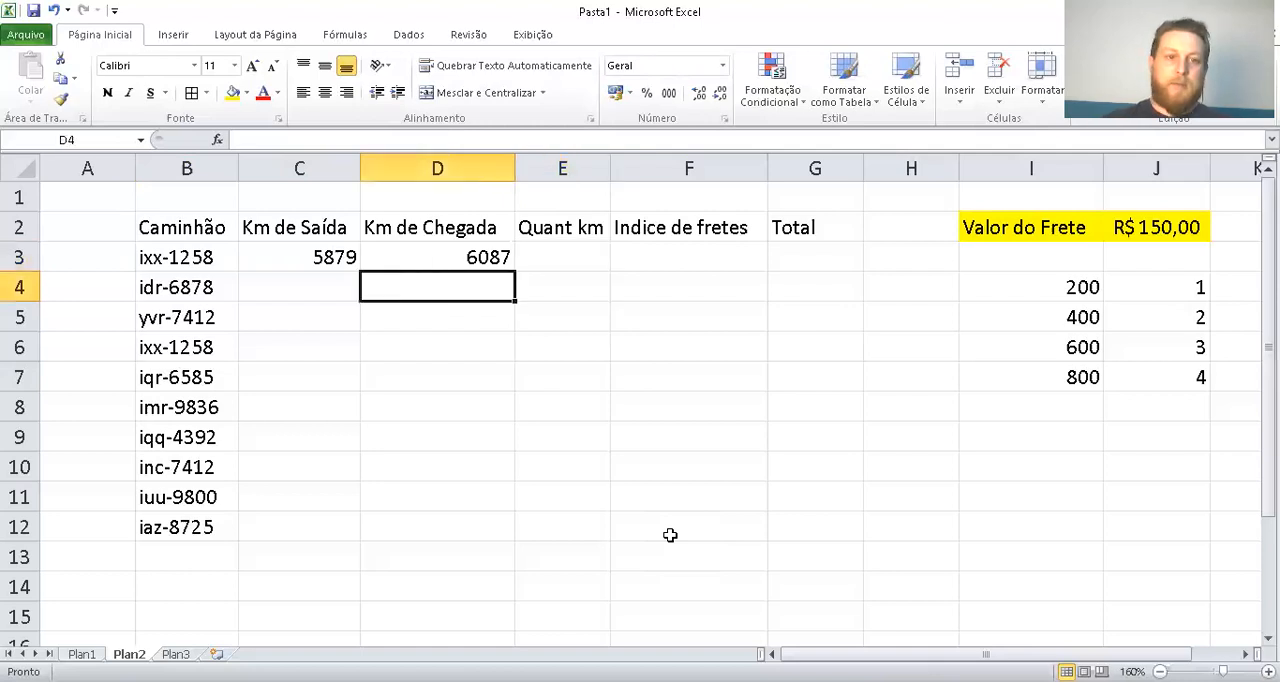
{"action": "type", "text": "7825"}
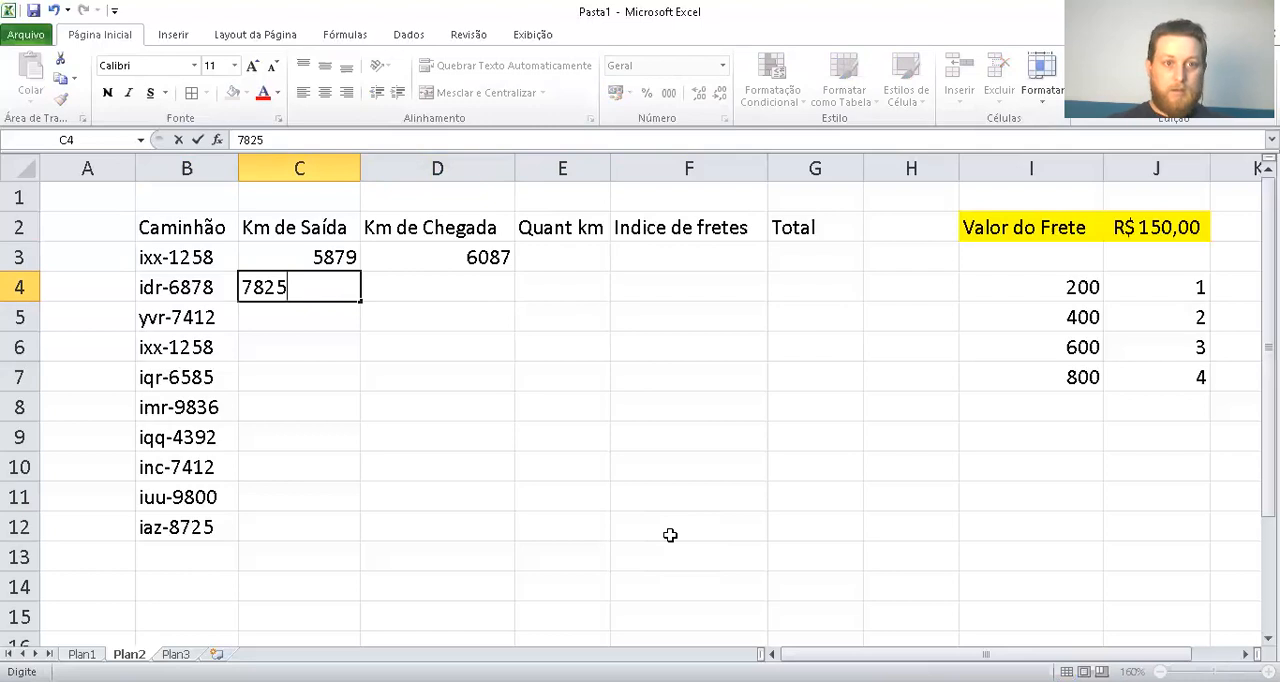
{"action": "type", "text": "0"}
{"action": "key", "text": "Tab"}
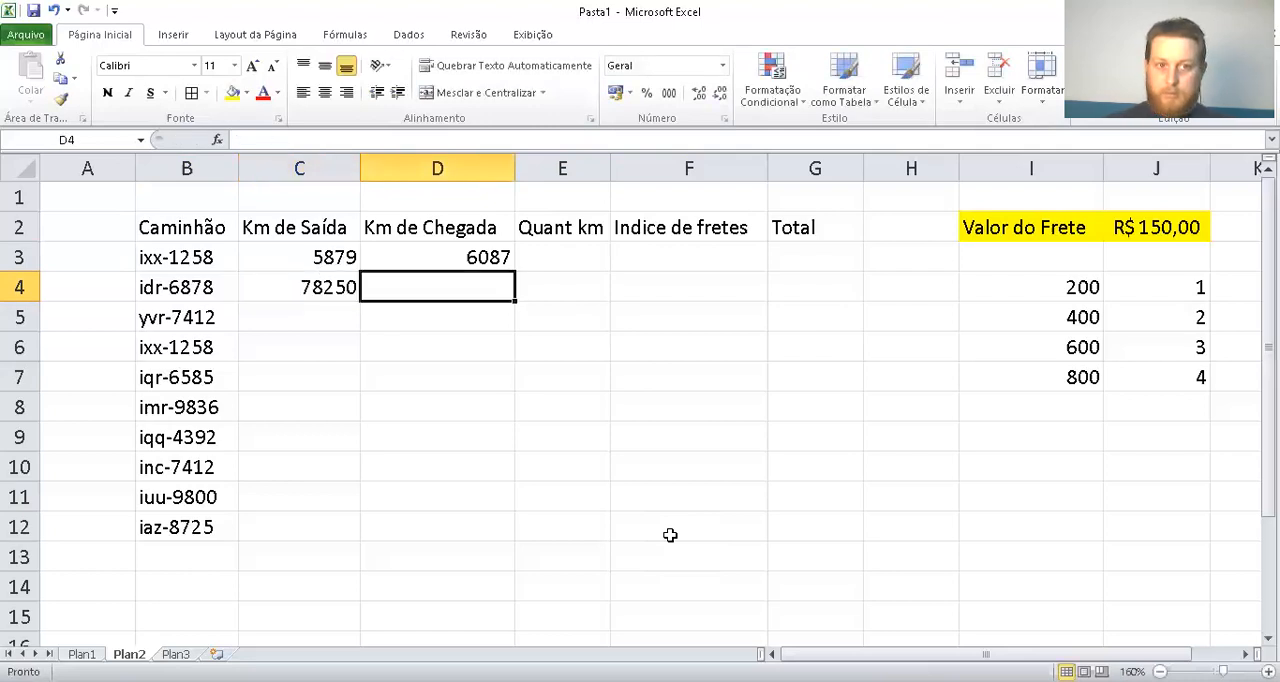
{"action": "type", "text": "78"}
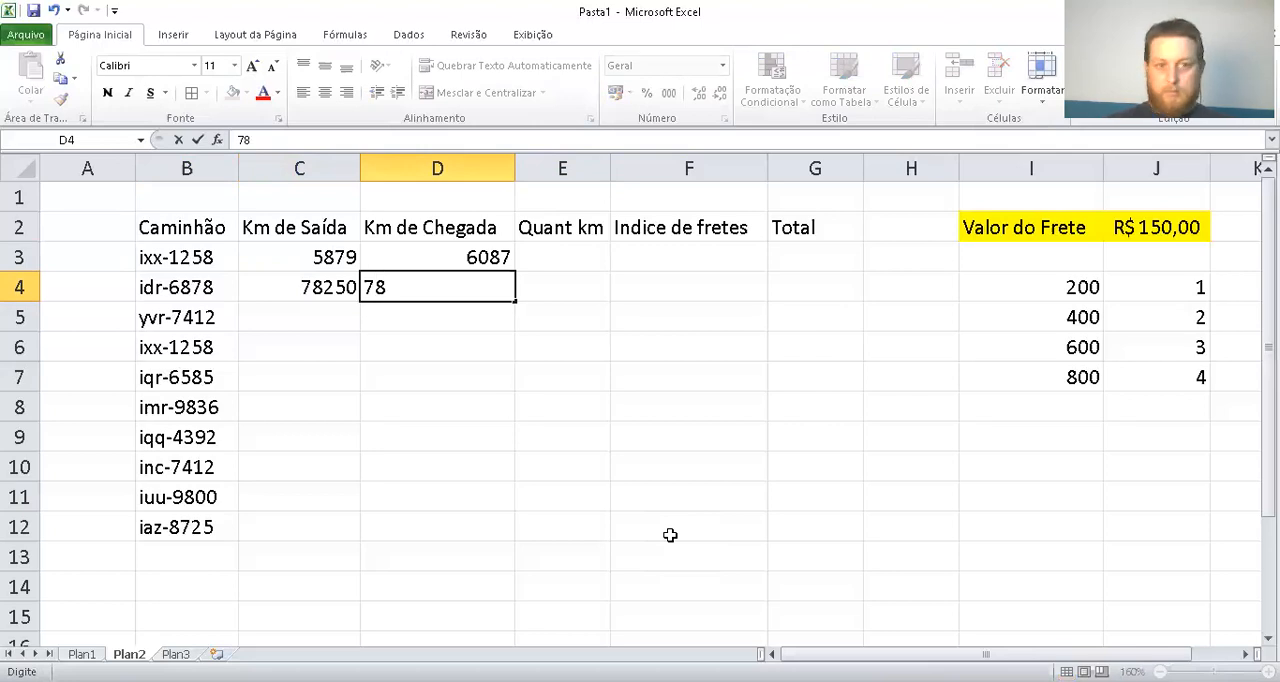
{"action": "type", "text": "64"}
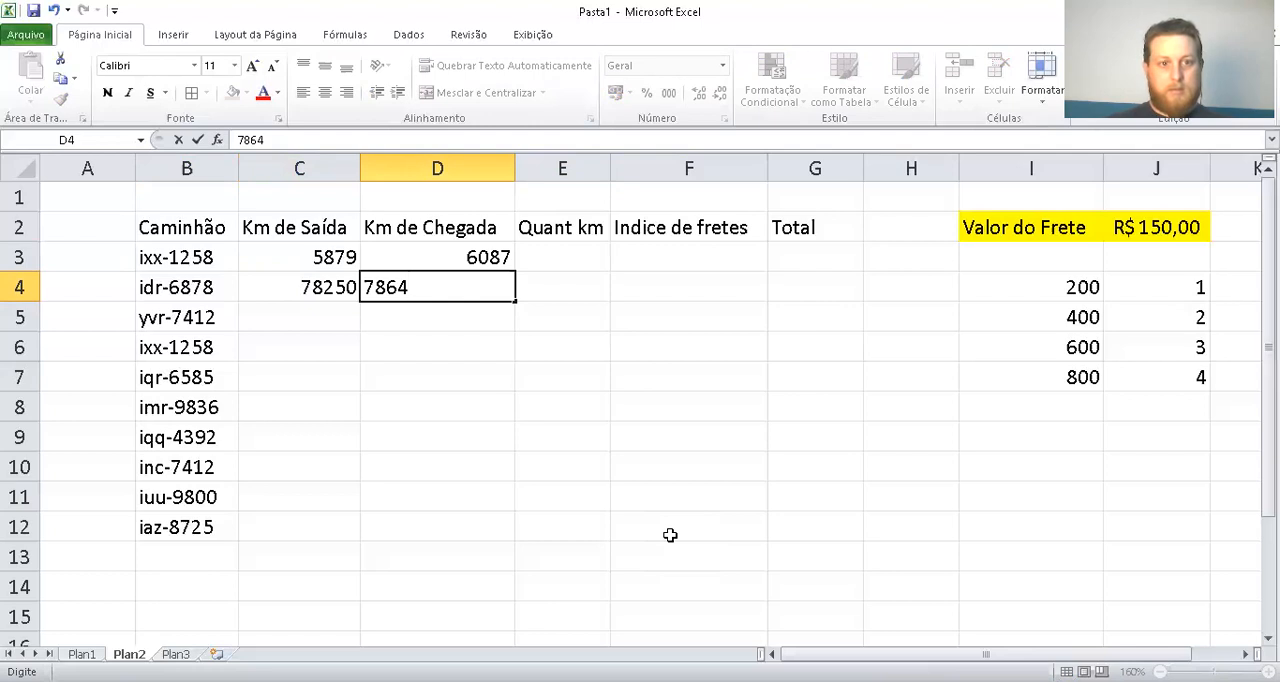
{"action": "type", "text": "0"}
{"action": "key", "text": "Return"}
{"action": "key", "text": "Left"}
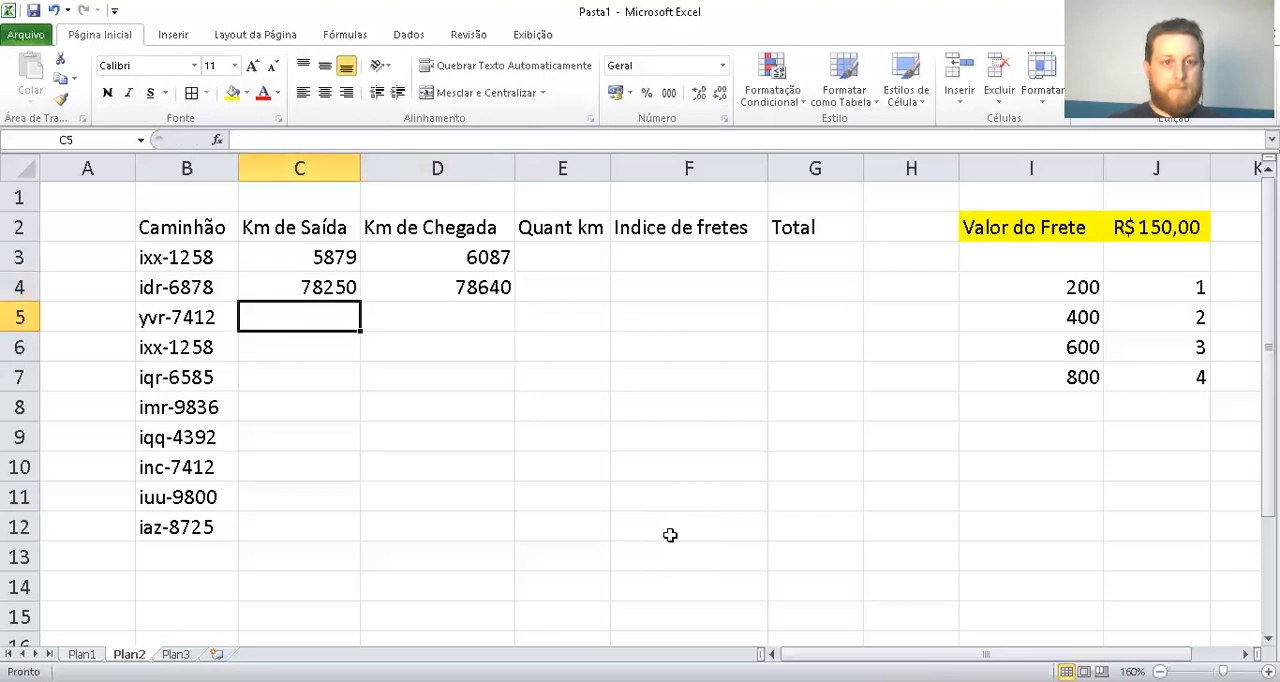
Enter departure kilometres 6582 in C5 and 7523 in C6, and extend them as a series down to C12
{"action": "type", "text": "6582"}
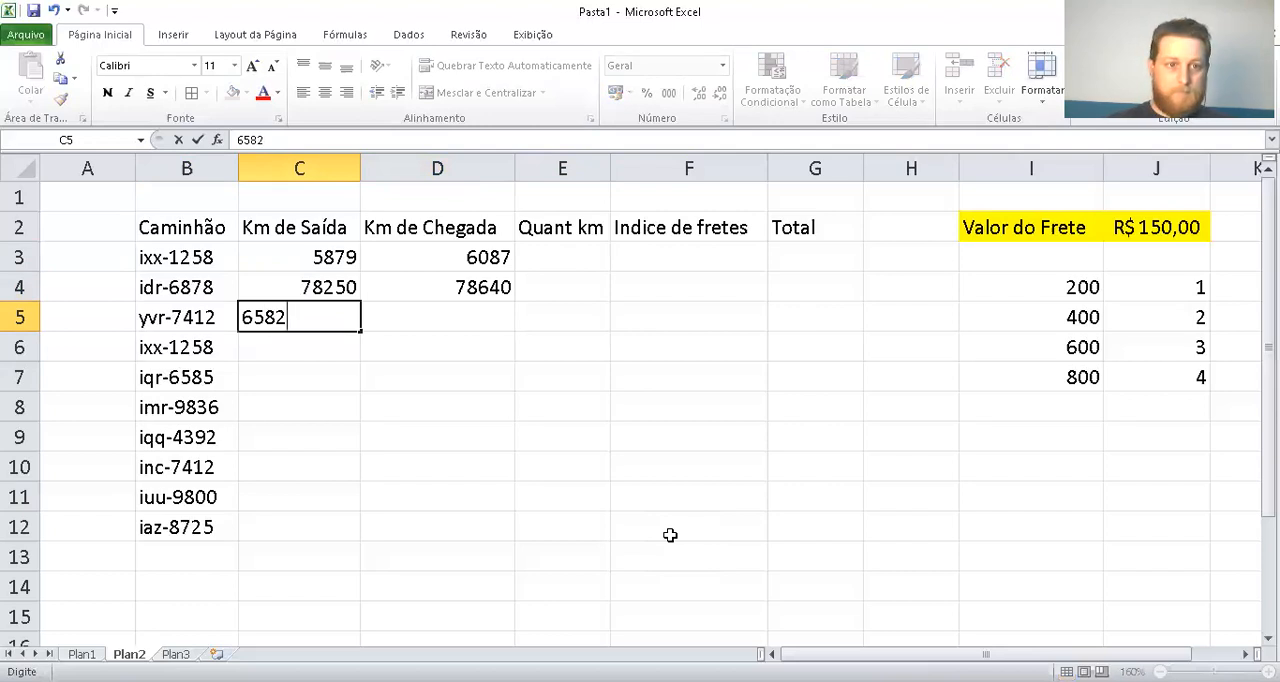
{"action": "key", "text": "Return"}
{"action": "left_click", "coordinate": [336, 320]}
{"action": "left_click", "coordinate": [340, 346]}
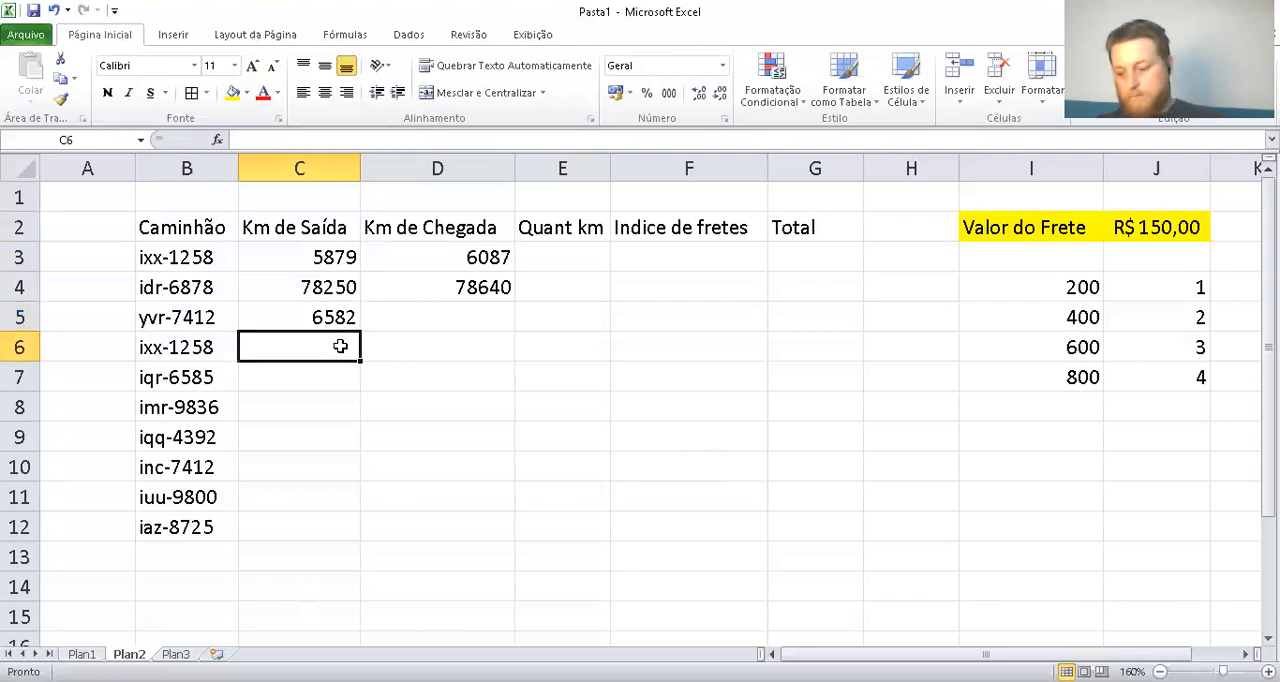
{"action": "type", "text": "7523"}
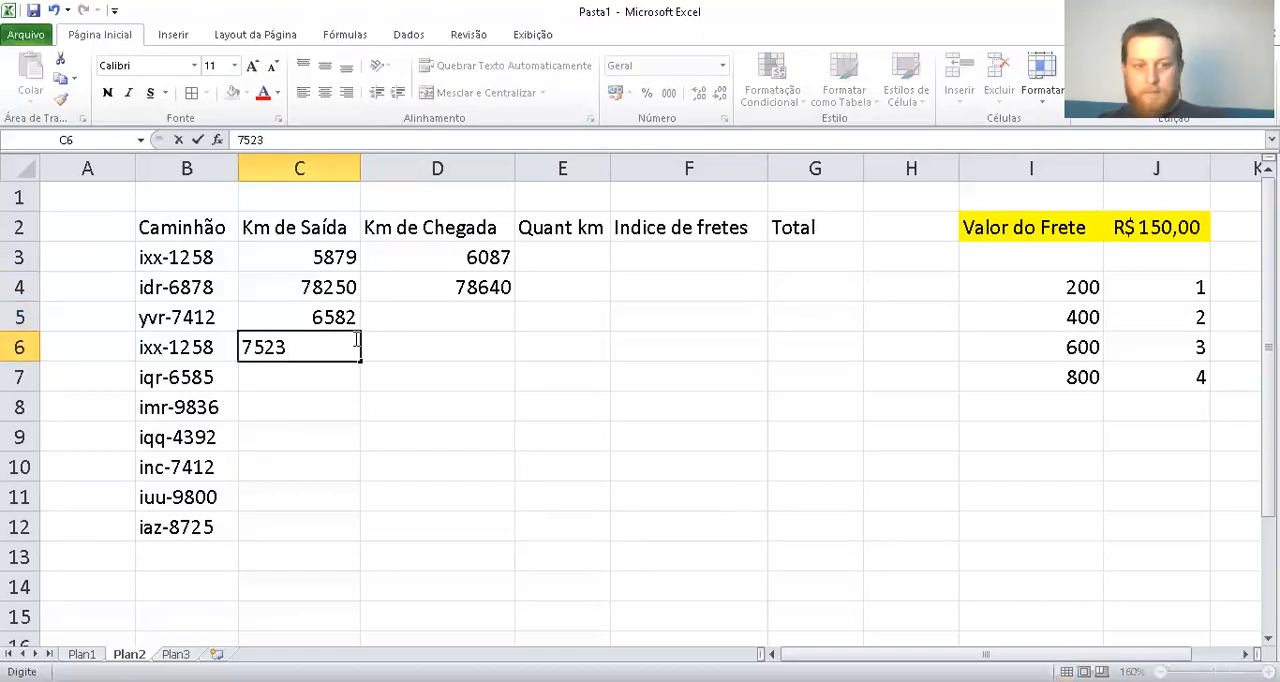
{"action": "key", "text": "Return"}
{"action": "left_click_drag", "start_coordinate": [328, 318], "coordinate": [329, 535]}
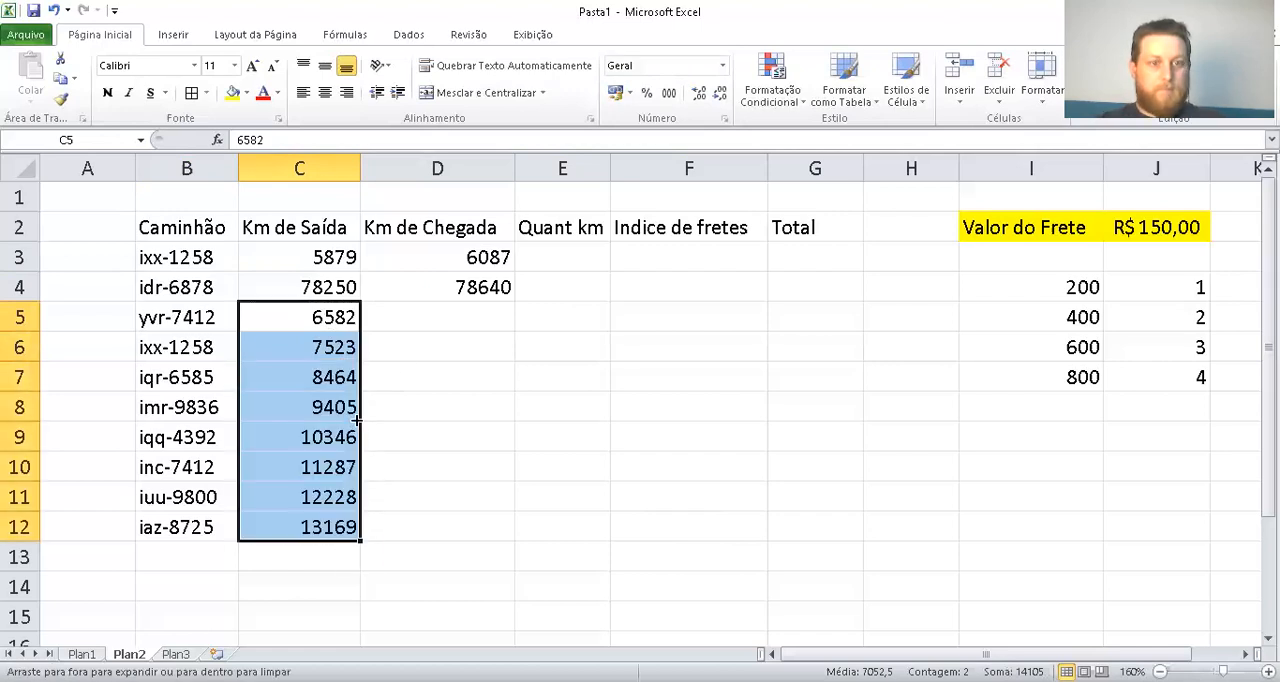
Enter arrival kilometres 7185 in D5 and 8200 in D6 of the Km de Chegada column
{"action": "left_click", "coordinate": [461, 334]}
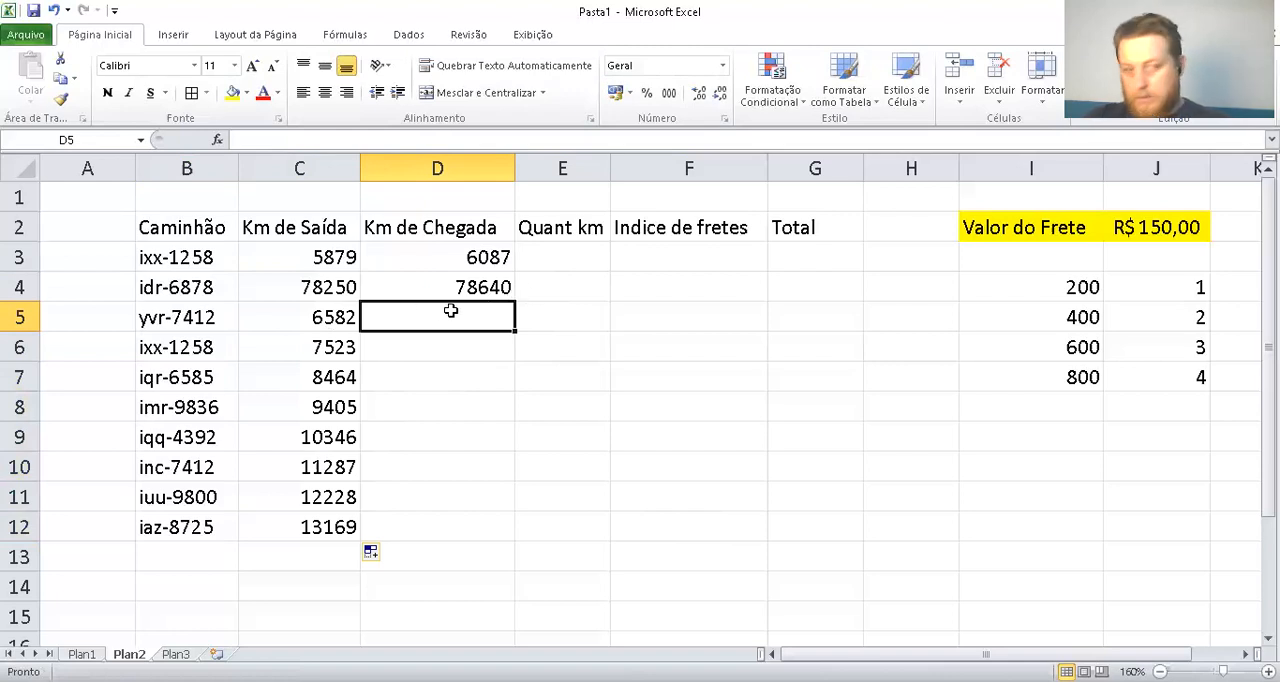
{"action": "type", "text": "71"}
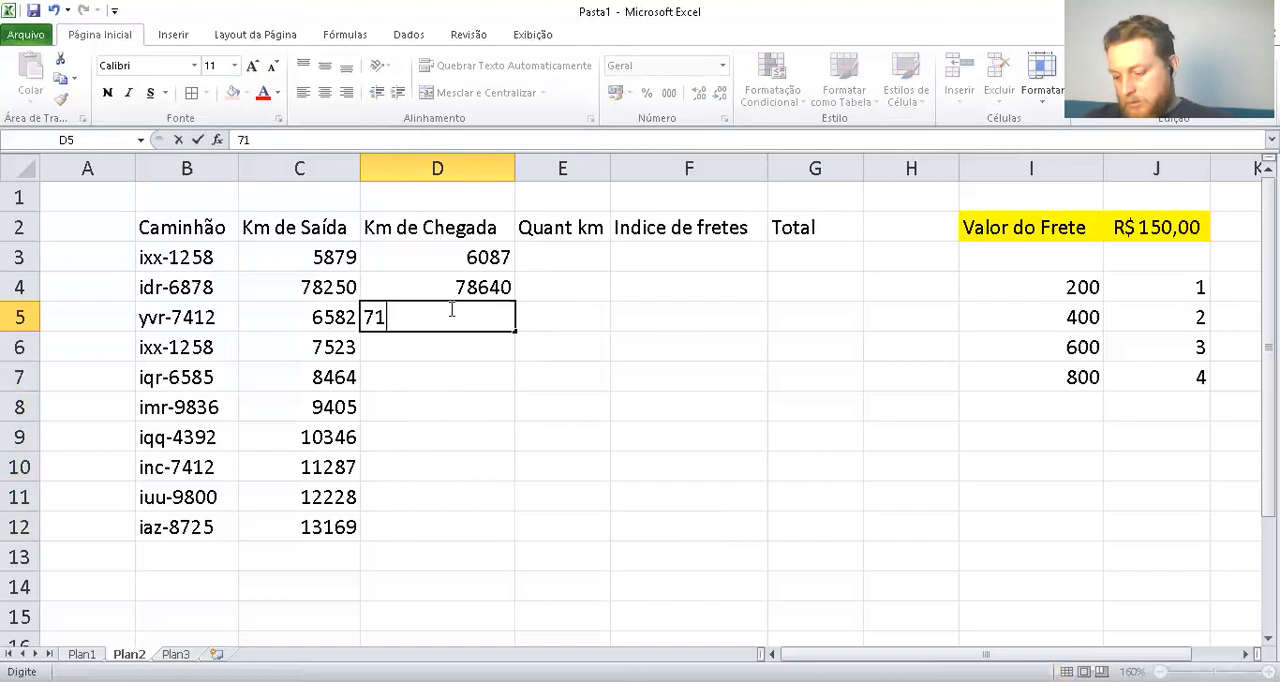
{"action": "type", "text": "85"}
{"action": "key", "text": "Return"}
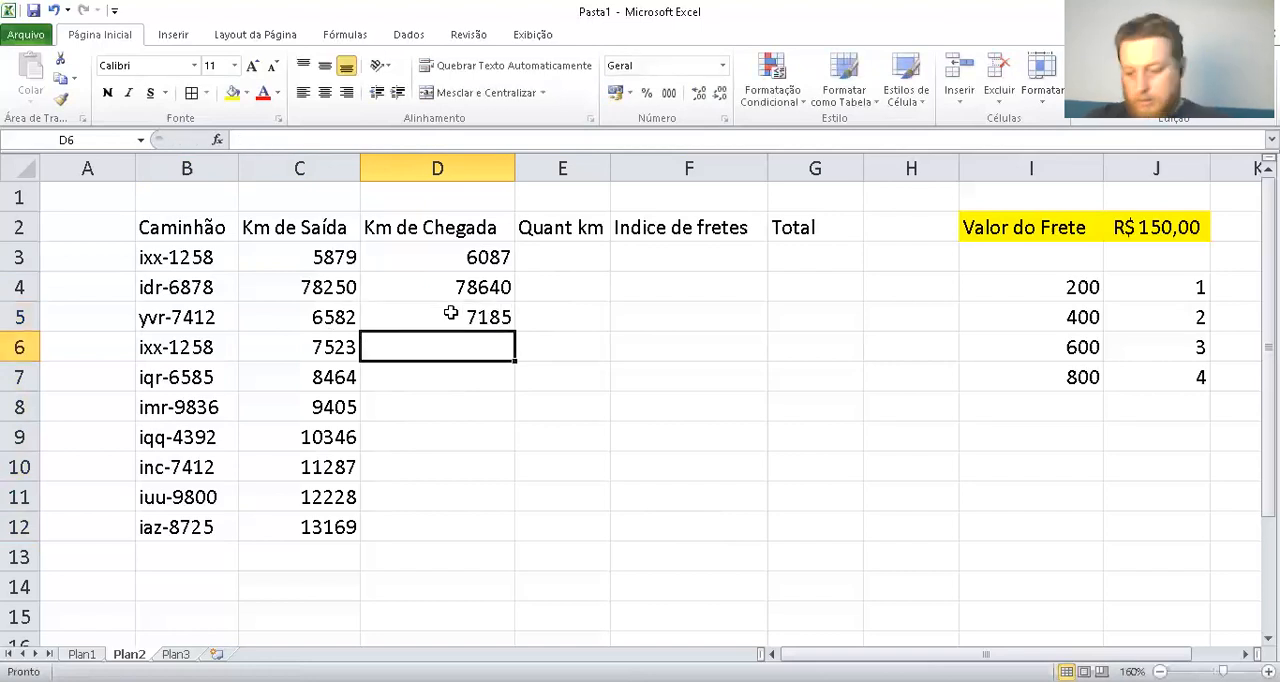
{"action": "type", "text": "84"}
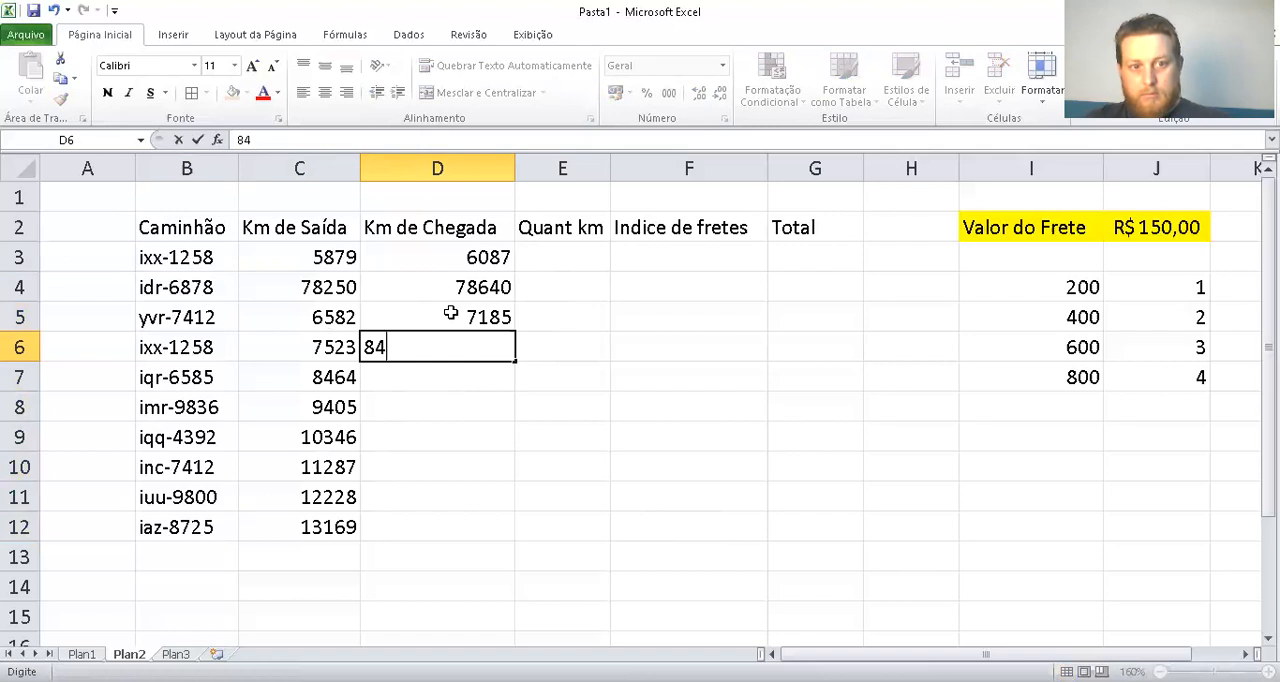
{"action": "key", "text": "BackSpace"}
{"action": "type", "text": "200"}
{"action": "key", "text": "Return"}
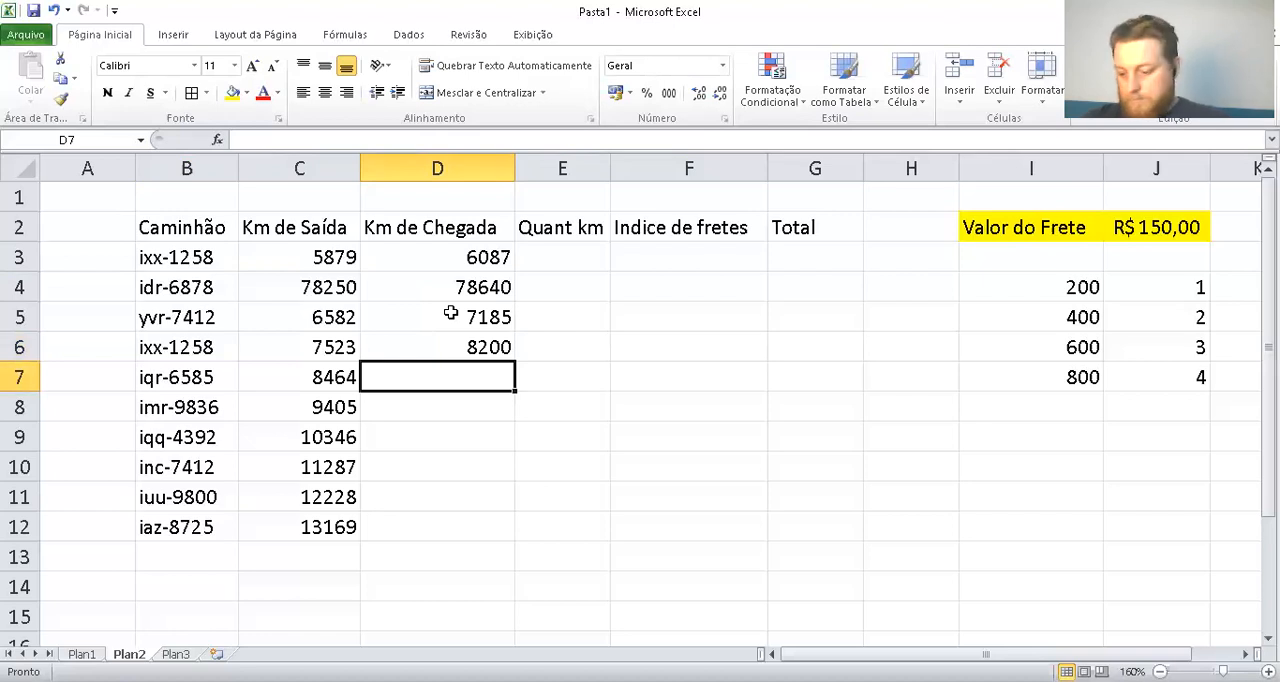
Enter arrival kilometres 8523 in D7, 9725 in D8 and 10750 in D9
{"action": "type", "text": "8523"}
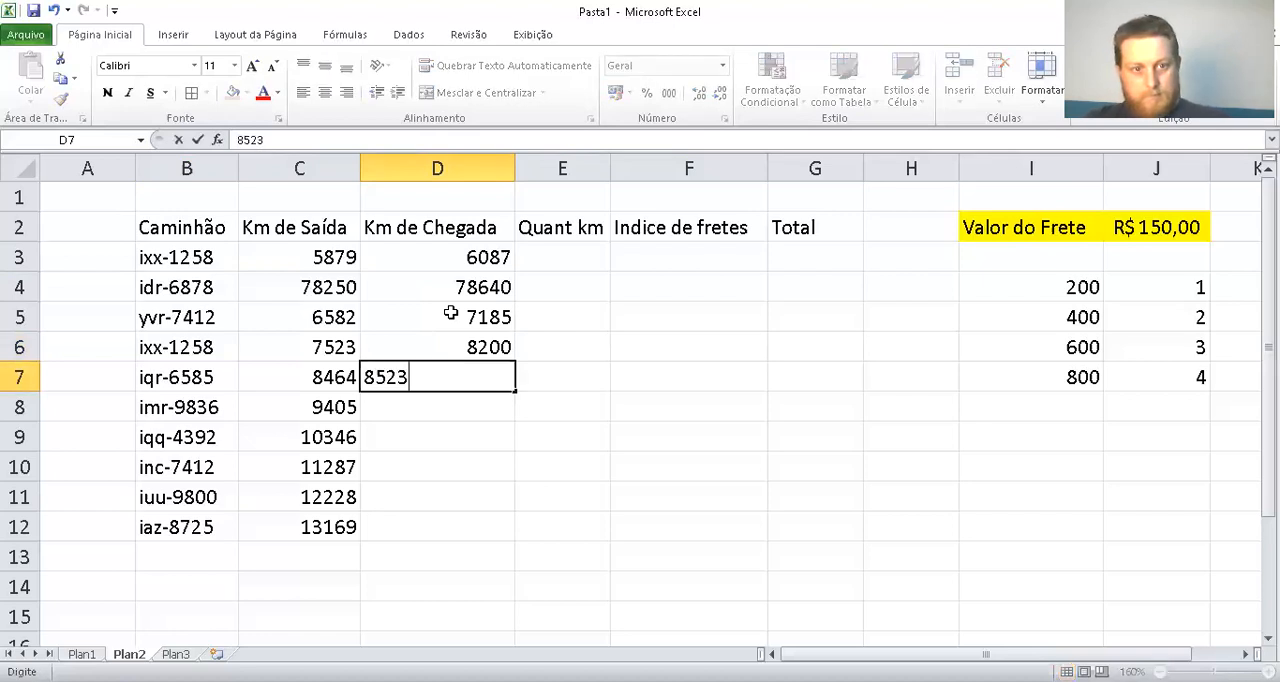
{"action": "key", "text": "Return"}
{"action": "type", "text": "9725"}
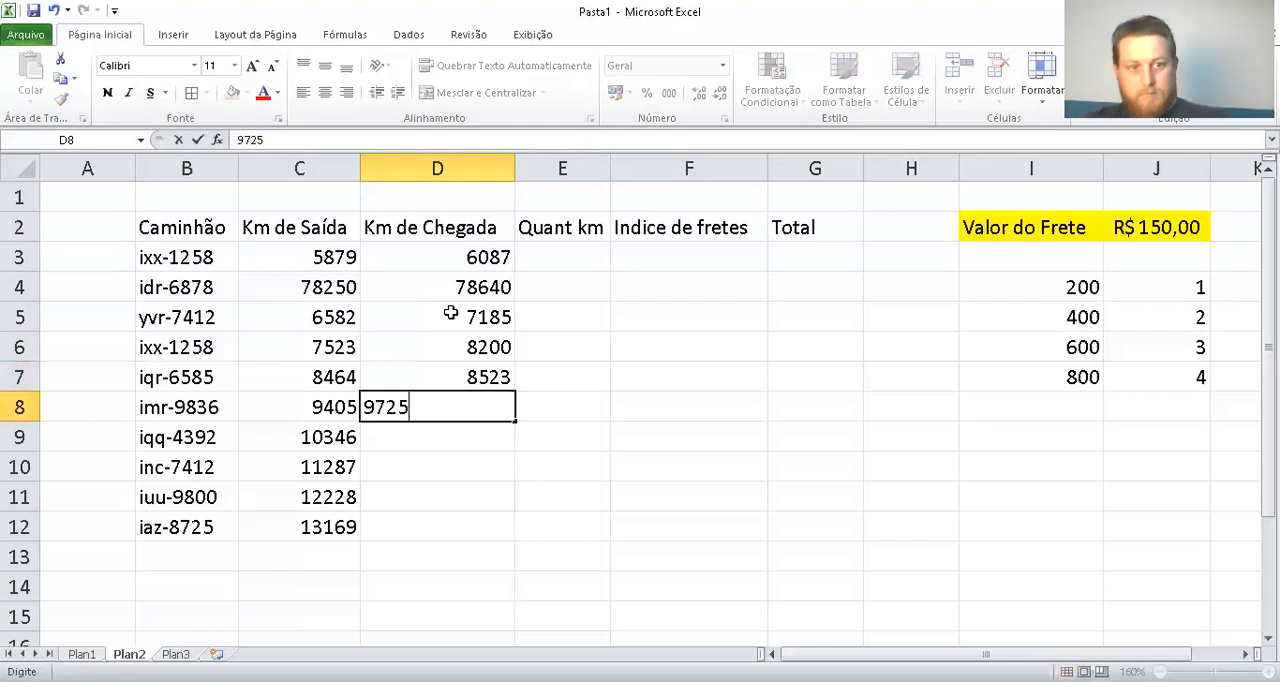
{"action": "key", "text": "Return"}
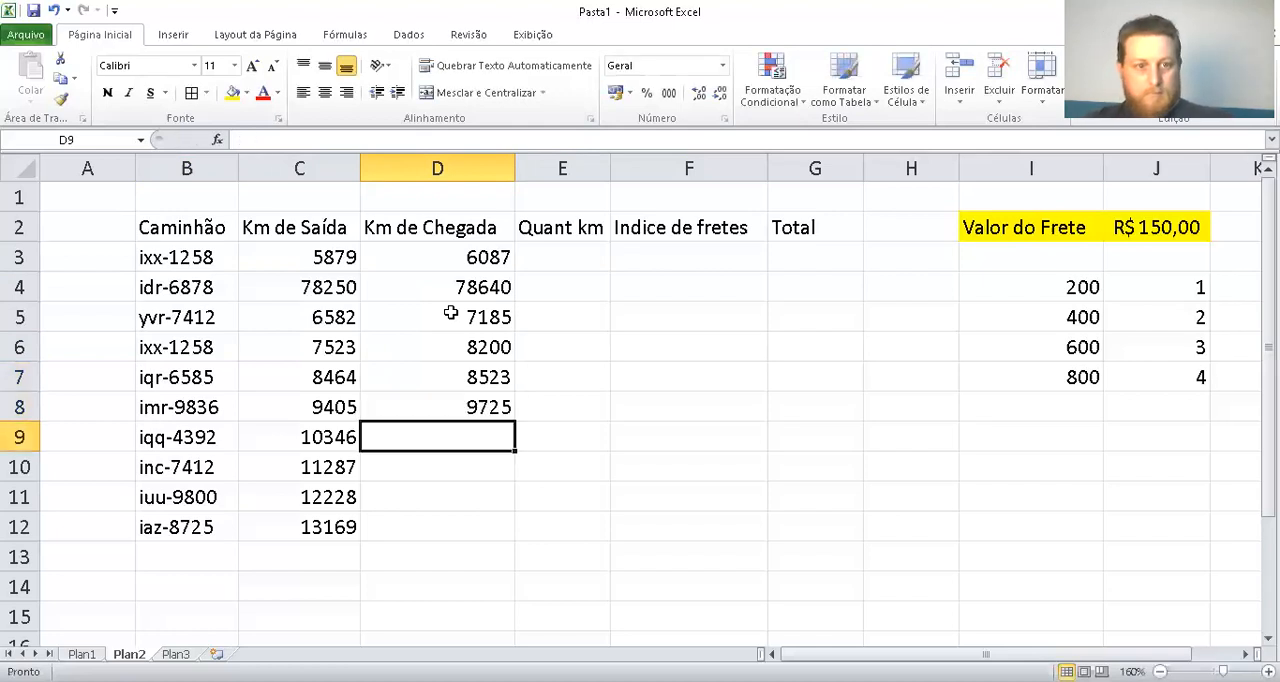
{"action": "type", "text": "107"}
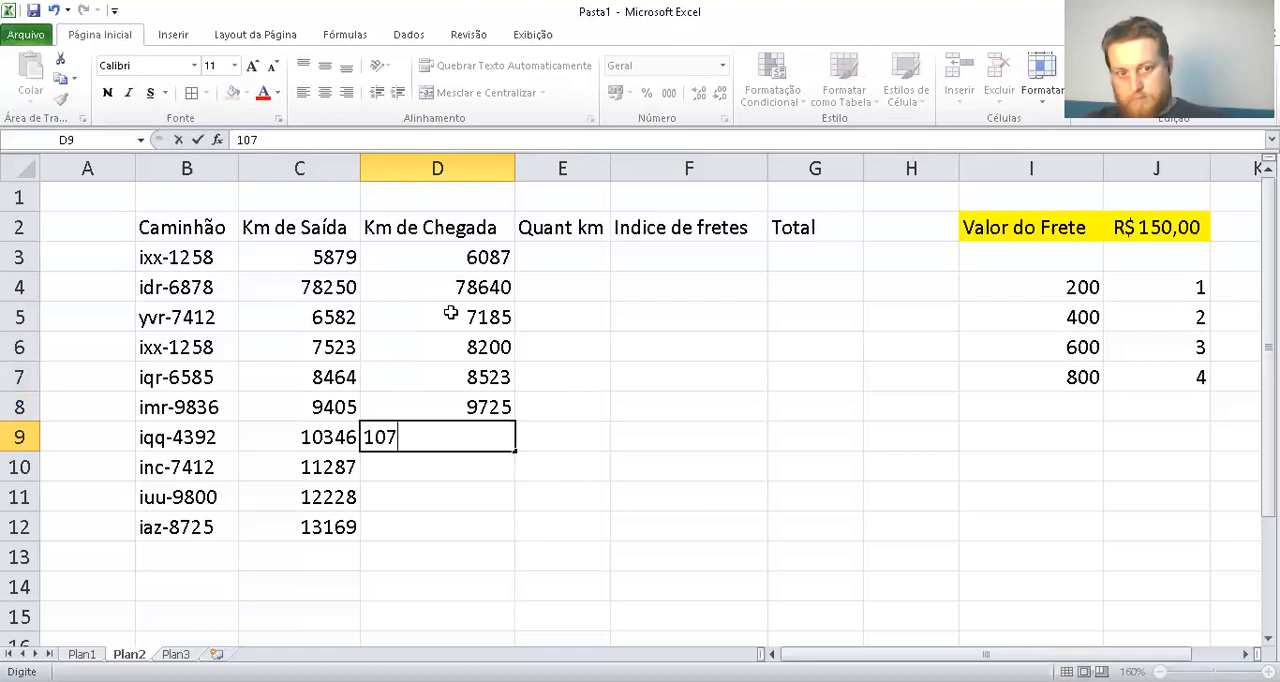
{"action": "type", "text": "50"}
{"action": "key", "text": "Return"}
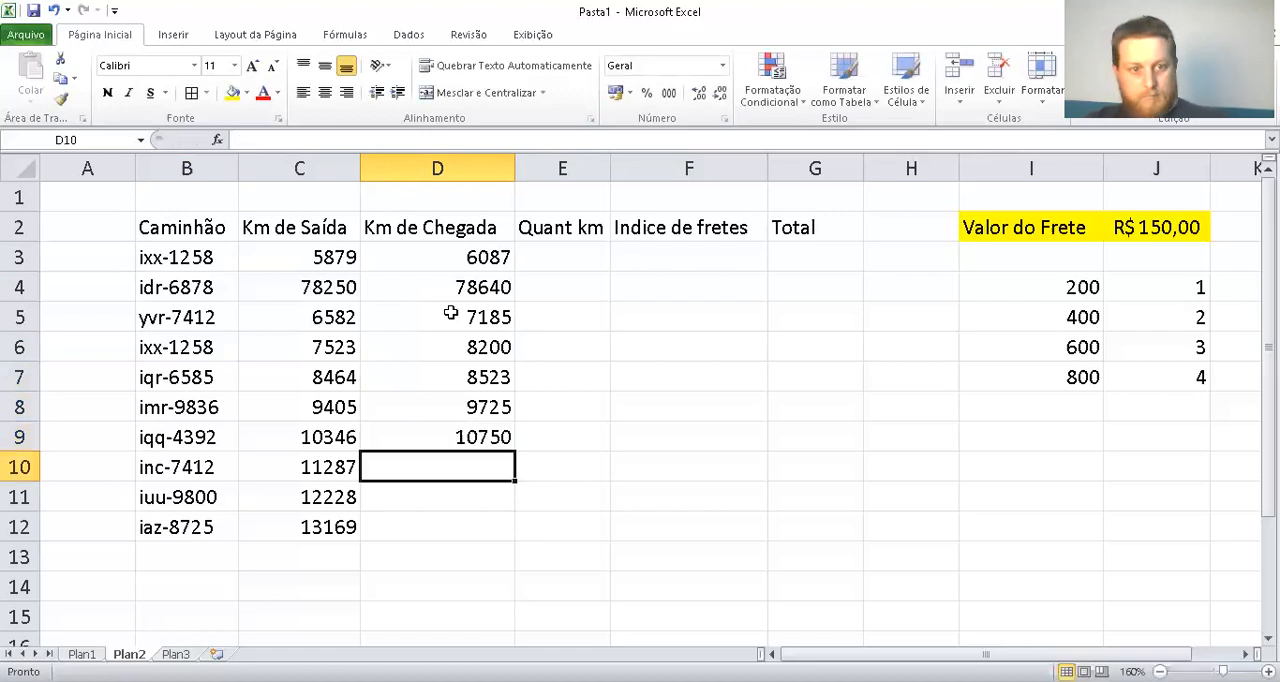
Enter arrival kilometres 11299 in D10 and 12870 in D11
{"action": "type", "text": "11"}
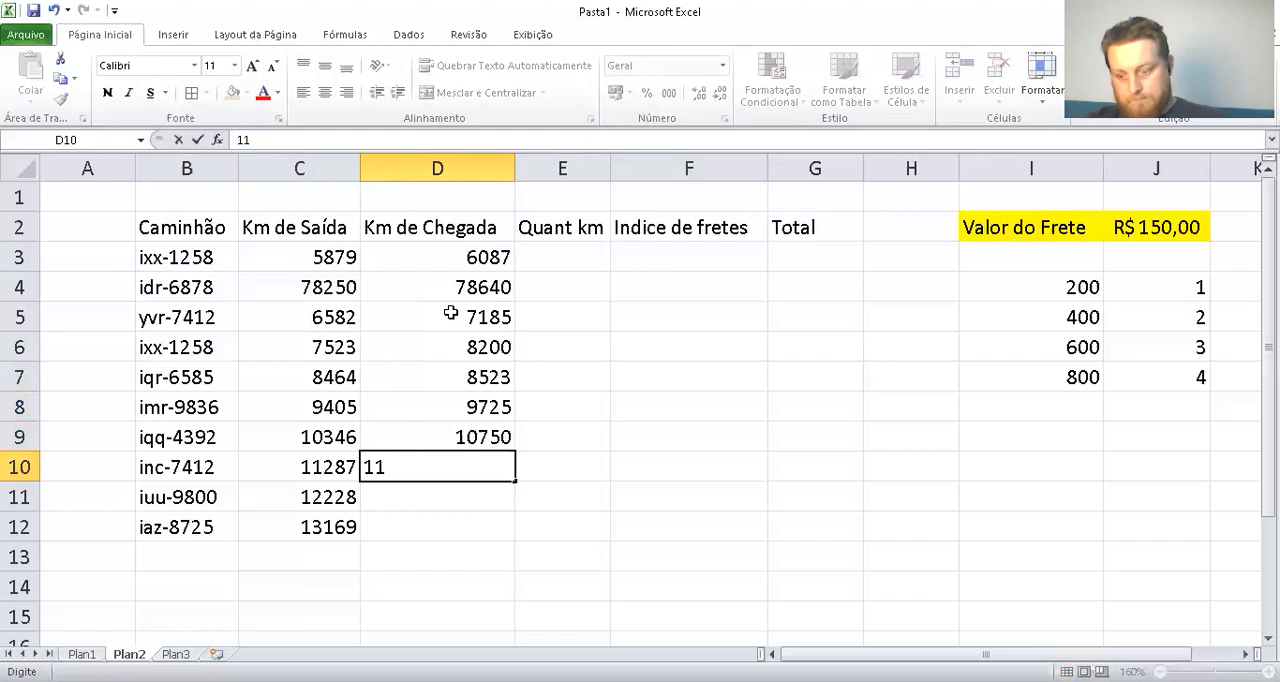
{"action": "type", "text": "2"}
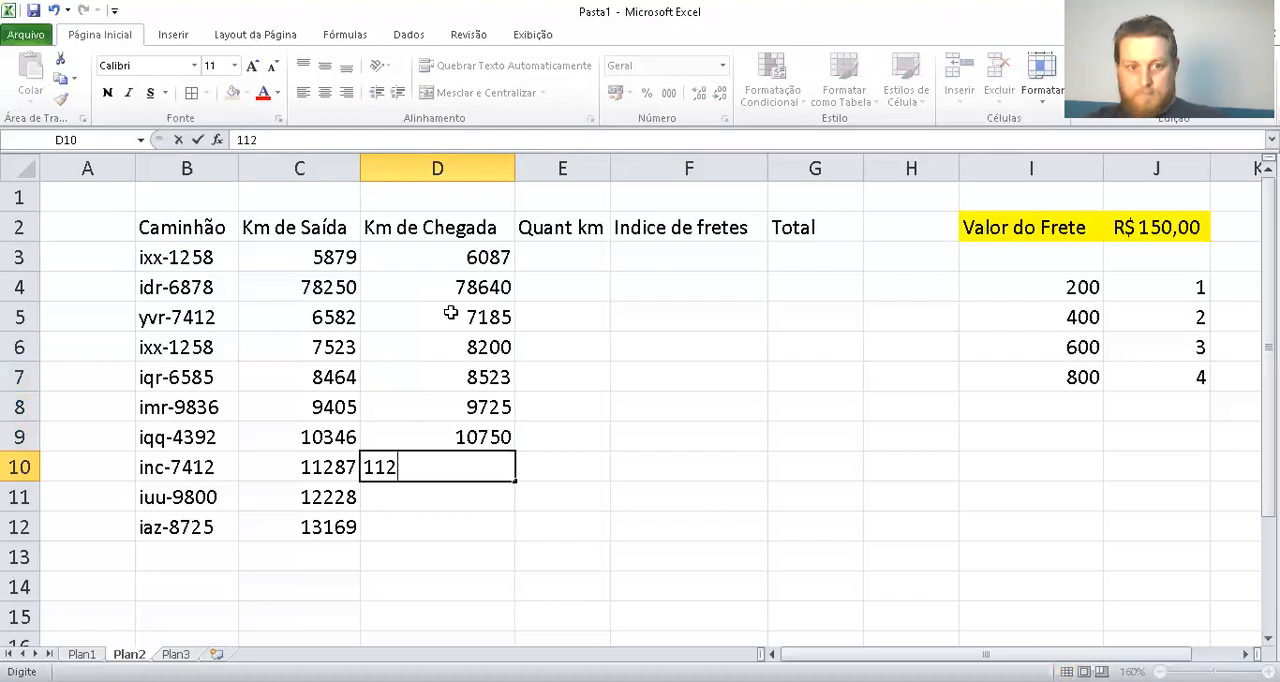
{"action": "type", "text": "99"}
{"action": "key", "text": "Return"}
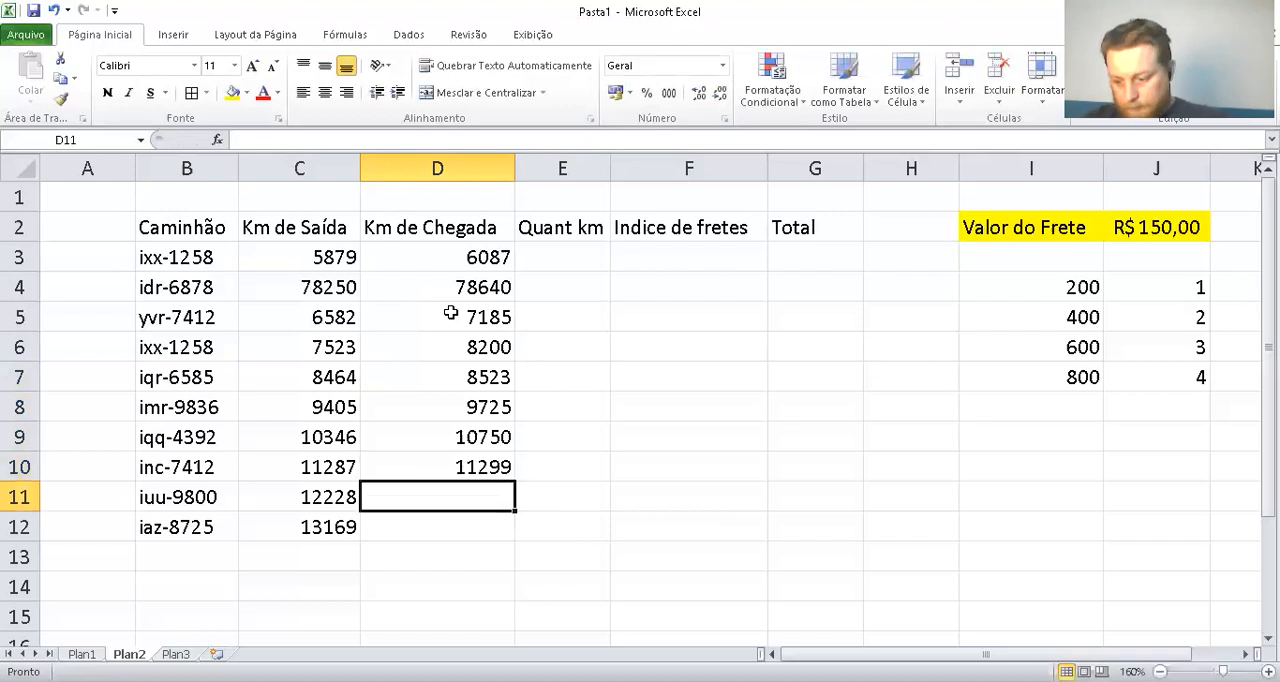
{"action": "type", "text": "122"}
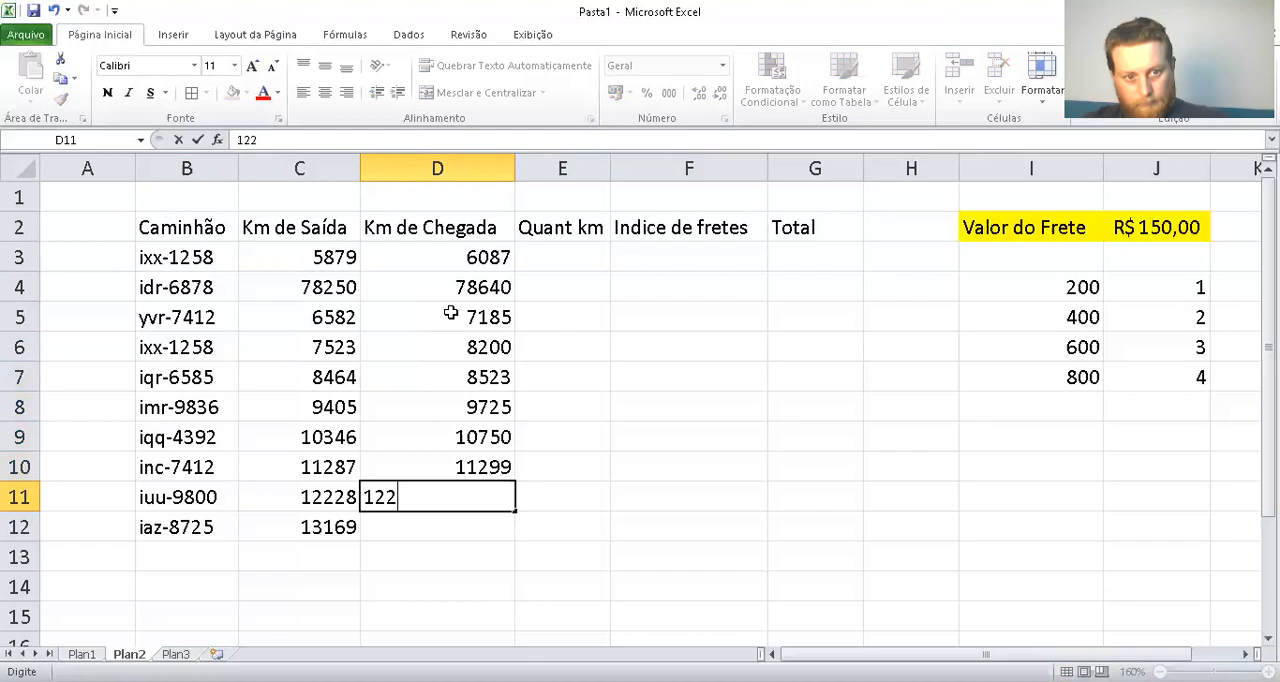
{"action": "key", "text": "BackSpace"}
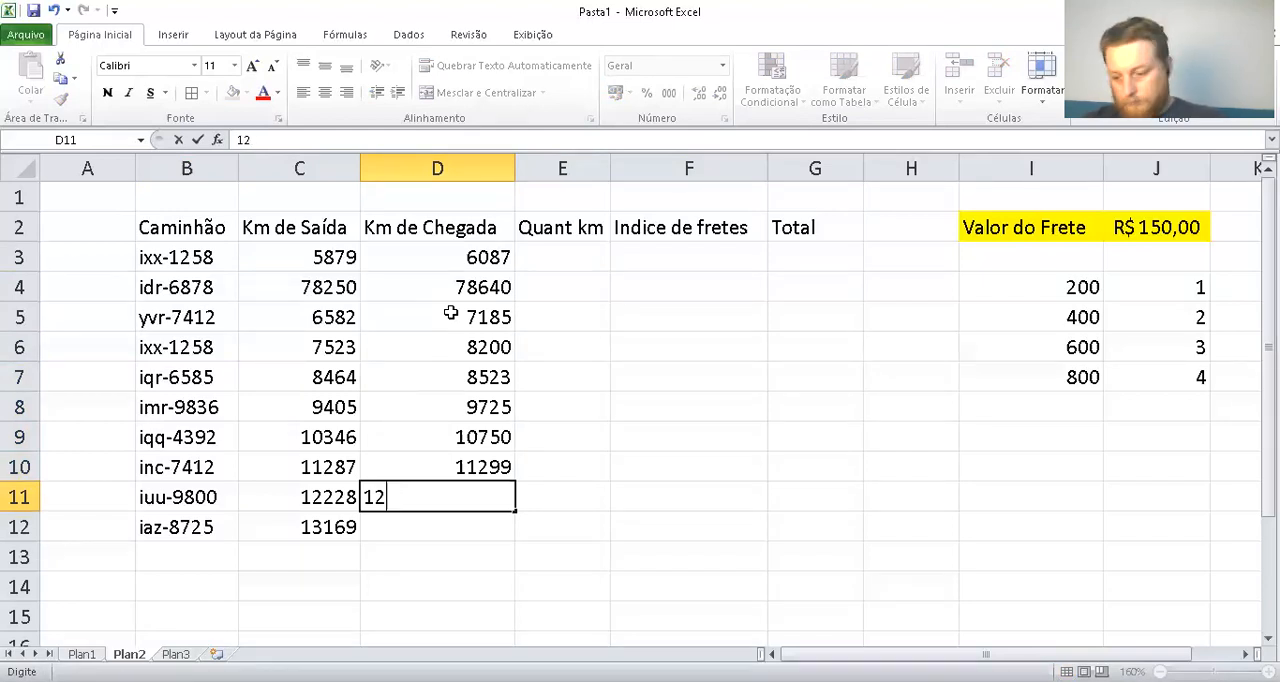
{"action": "type", "text": "8"}
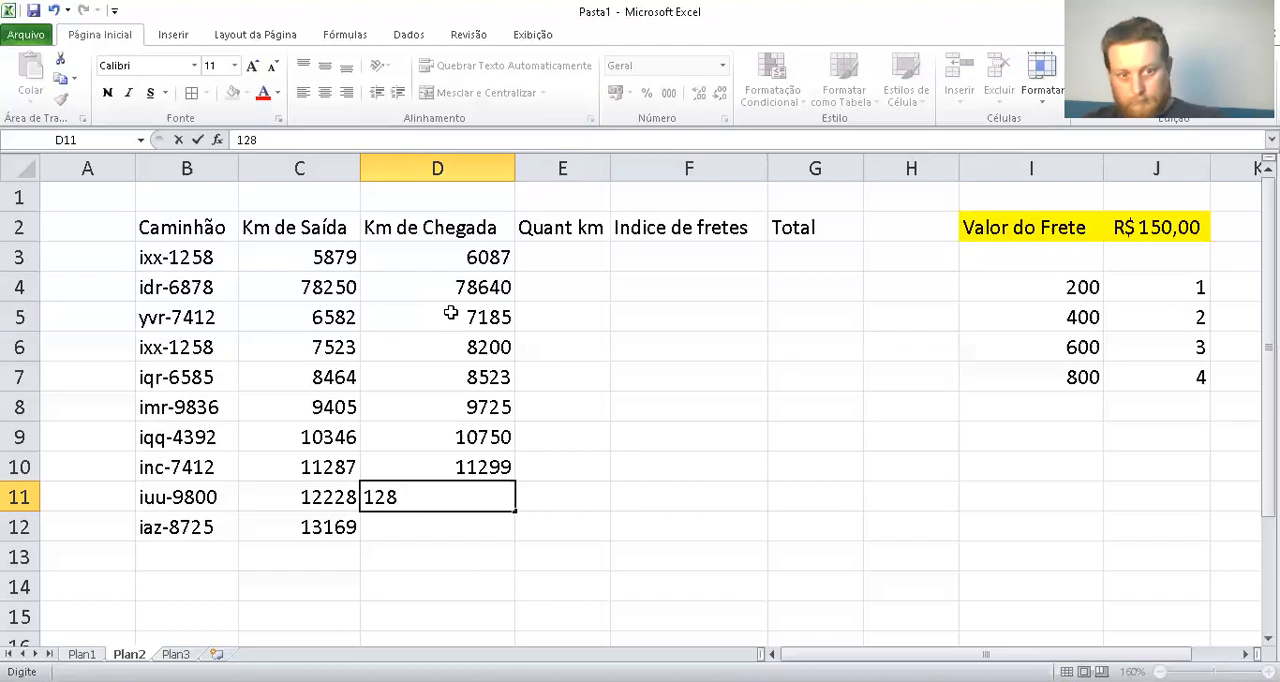
{"action": "type", "text": "70"}
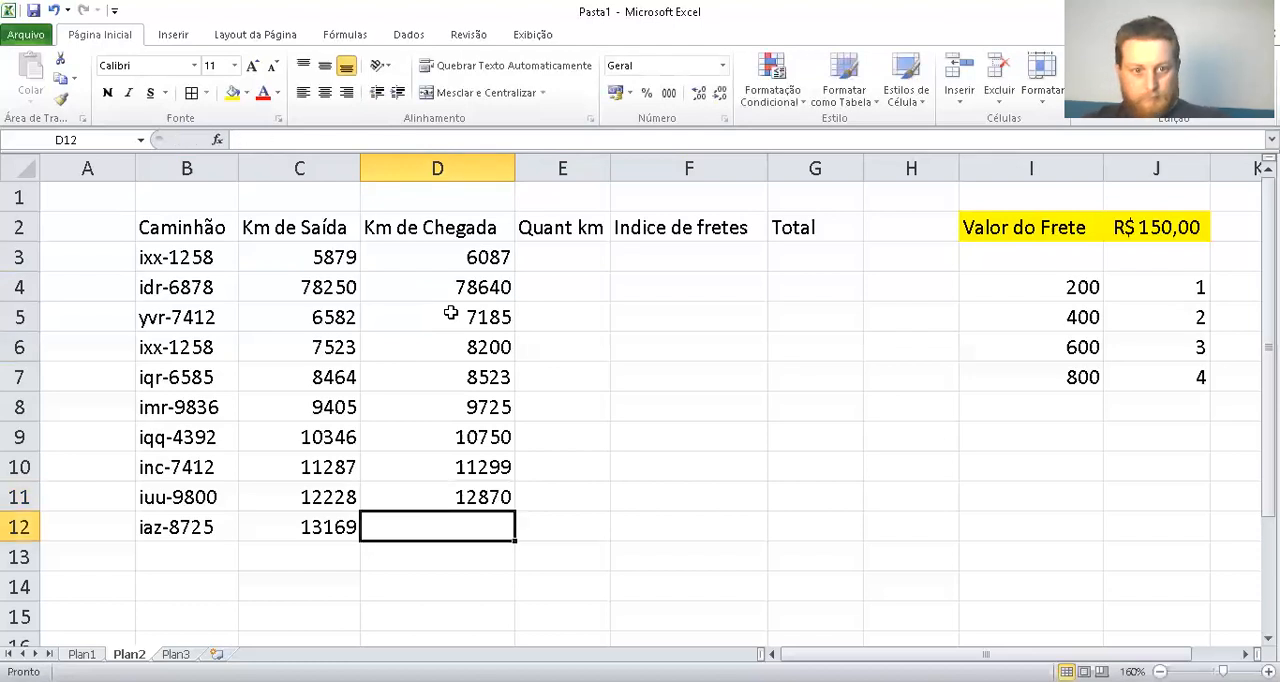
Complete the Km de Chegada column with arrival kilometres 13712 in D12
{"action": "type", "text": "139"}
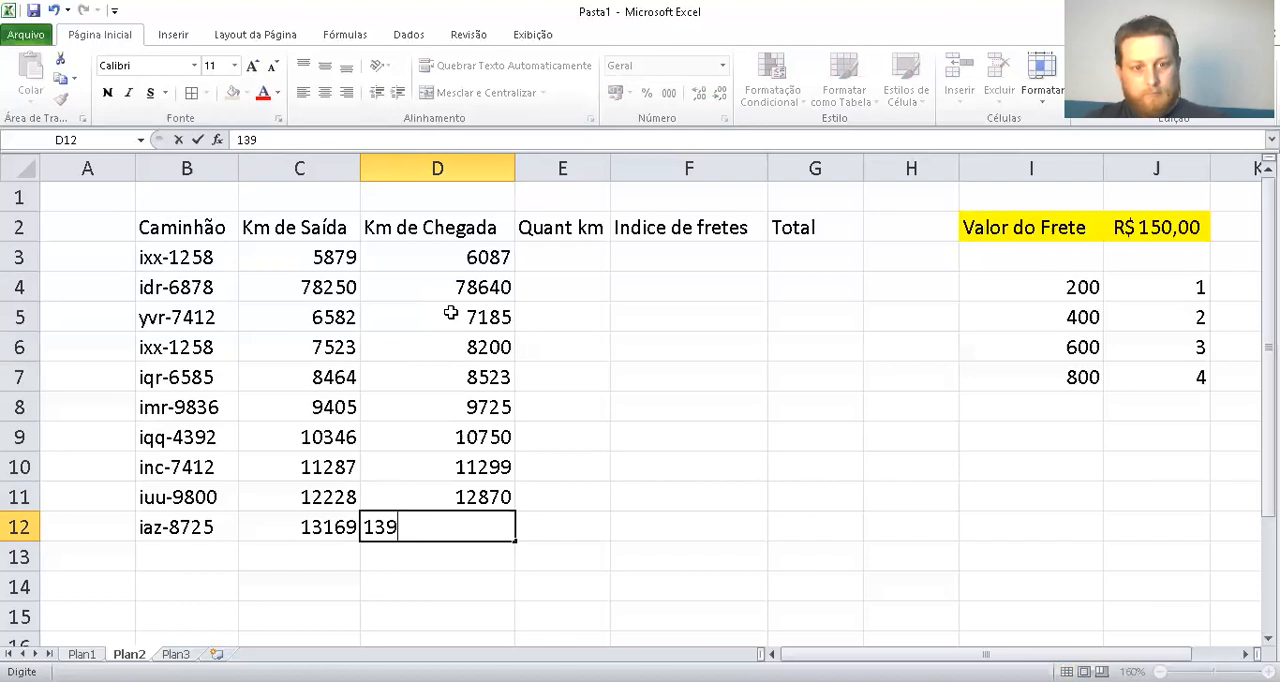
{"action": "key", "text": "BackSpace"}
{"action": "type", "text": "7"}
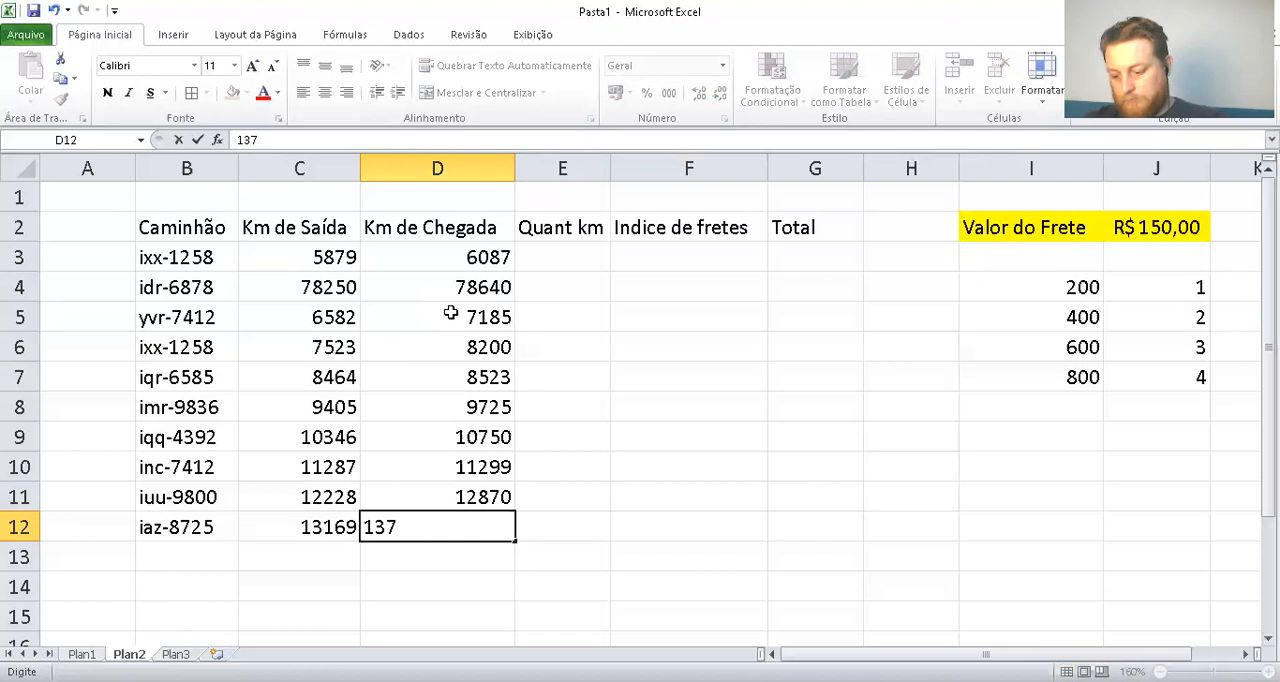
{"action": "type", "text": "12"}
{"action": "key", "text": "Return"}
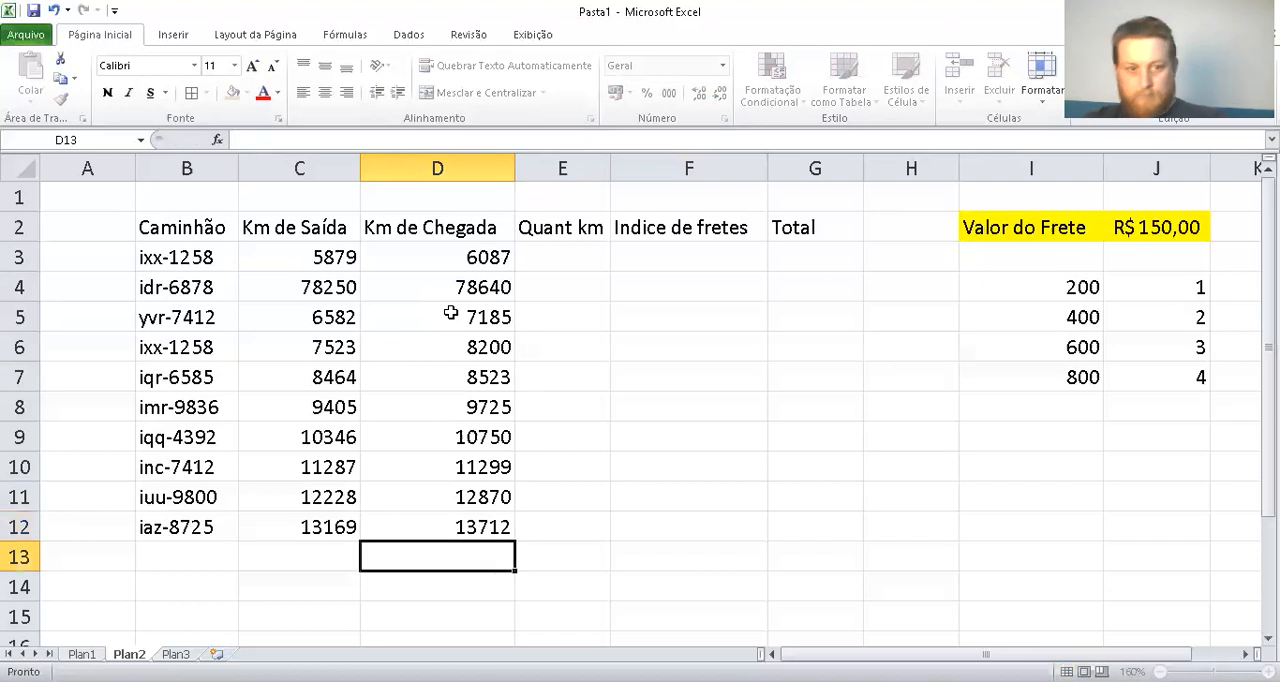
Calculate the first truck's distance in E3 of the Quant km column with the formula =D3-C3
{"action": "left_click", "coordinate": [590, 256]}
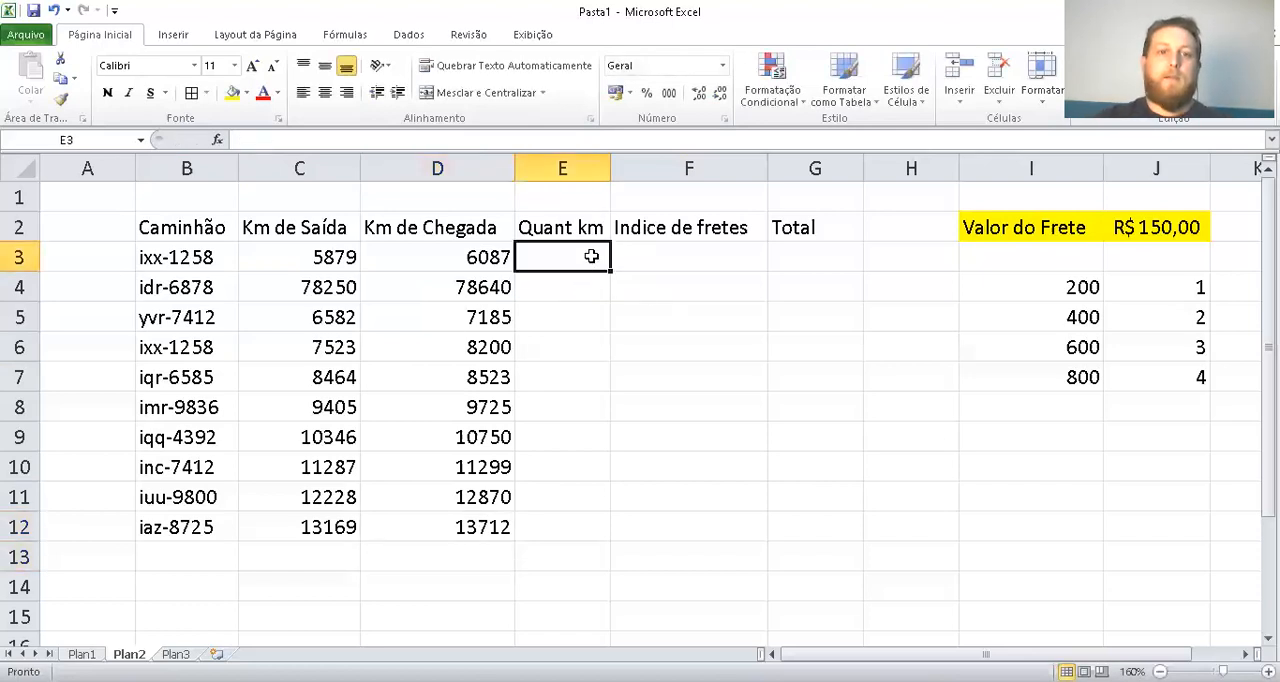
{"action": "left_click_drag", "start_coordinate": [205, 228], "coordinate": [494, 526]}
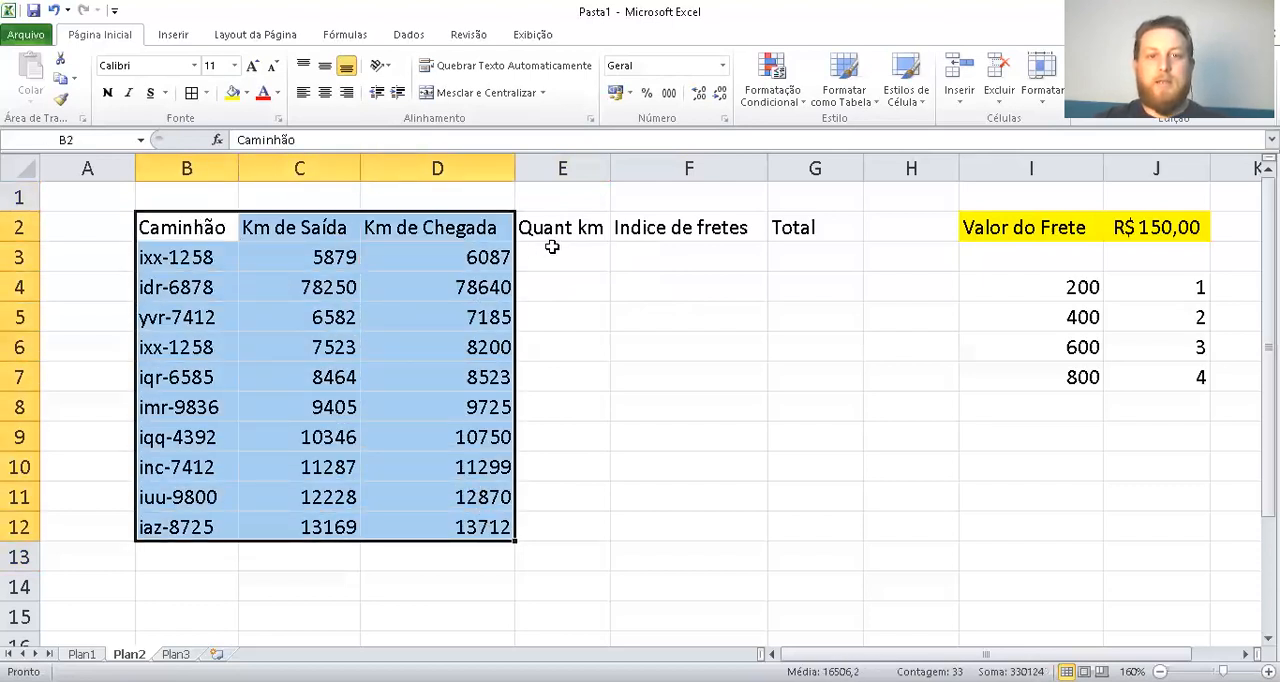
{"action": "left_click", "coordinate": [551, 248]}
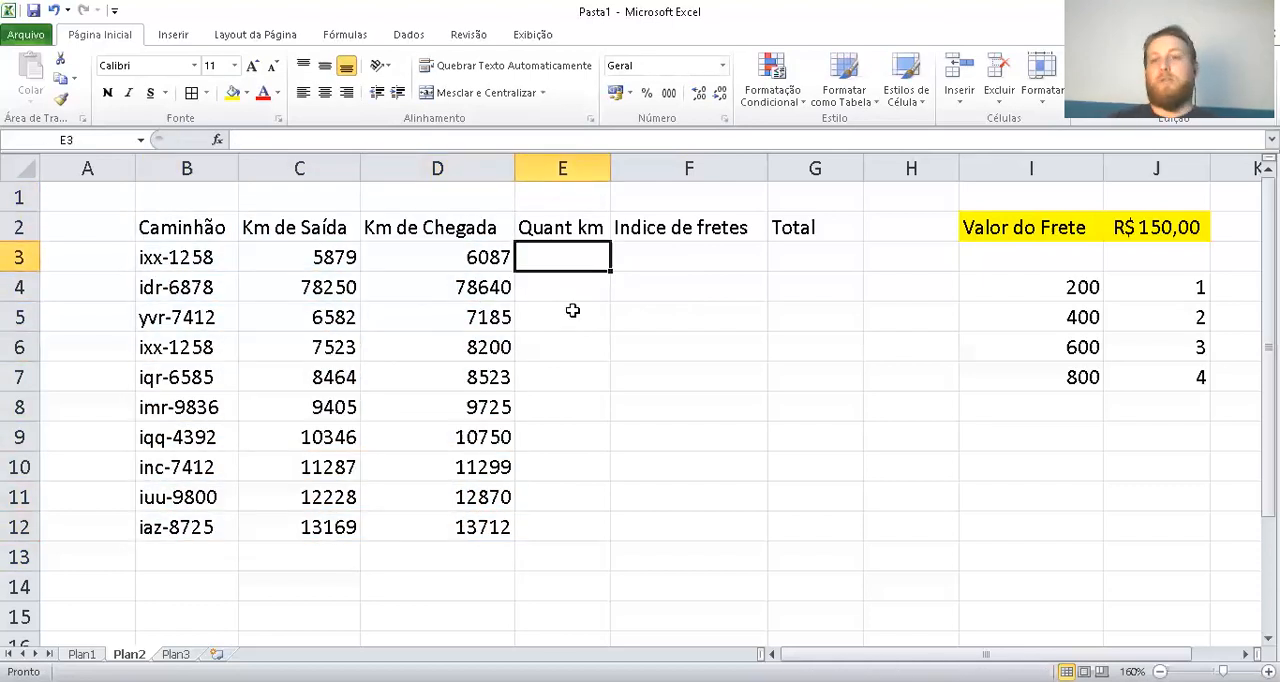
{"action": "type", "text": "="}
{"action": "key", "text": "Left"}
{"action": "type", "text": "-"}
{"action": "key", "text": "Left"}
{"action": "key", "text": "Left"}
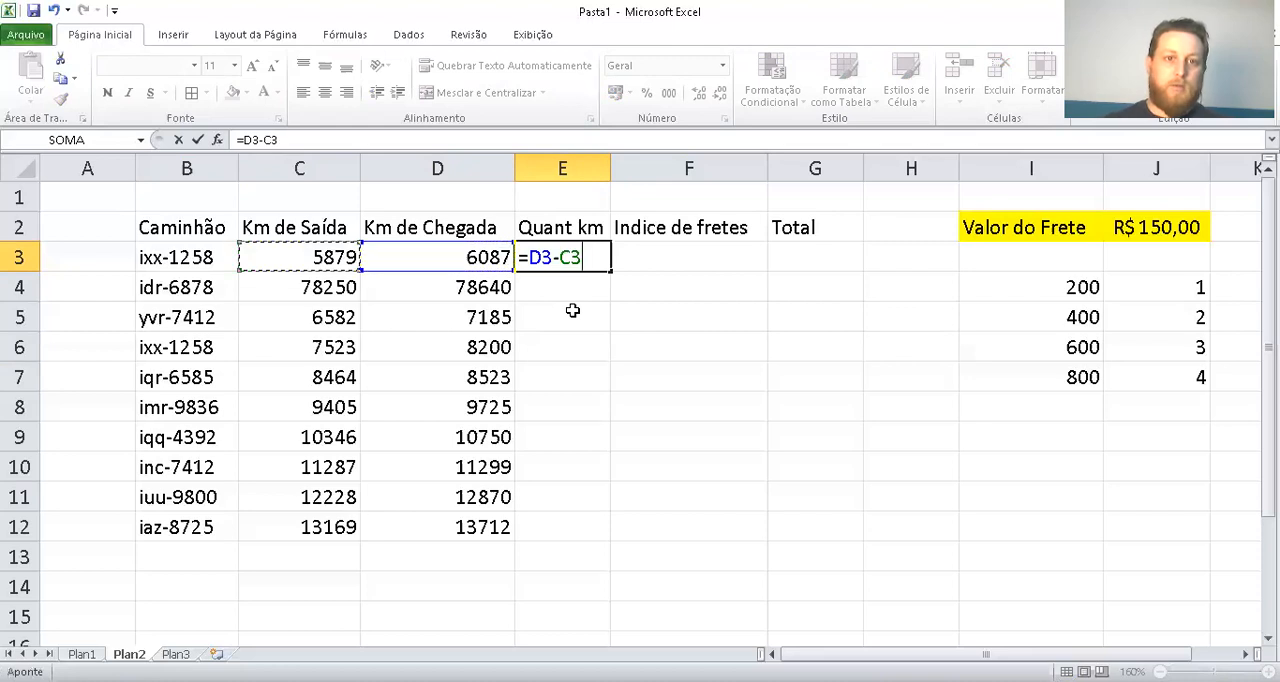
{"action": "key", "text": "Return"}
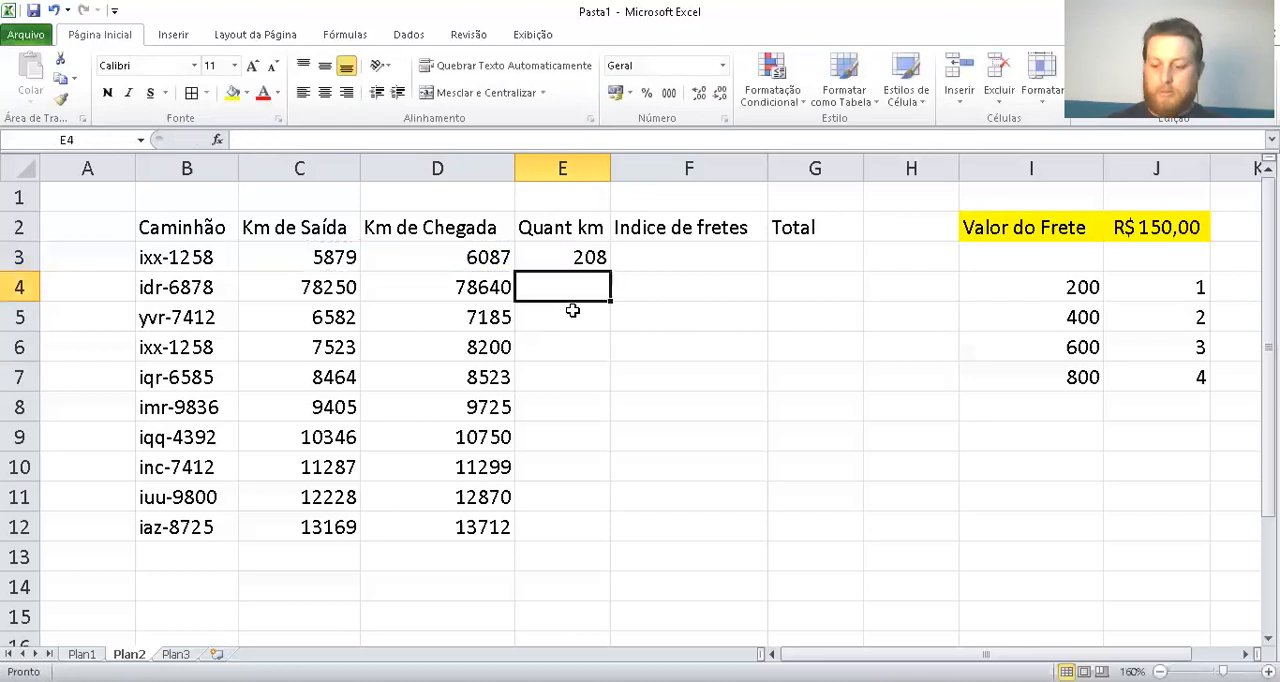
Calculate the distance for truck idr-6878 in E4 with the formula =D4-C4
{"action": "type", "text": "="}
{"action": "key", "text": "Left"}
{"action": "type", "text": "-"}
{"action": "key", "text": "Left"}
{"action": "key", "text": "Left"}
{"action": "key", "text": "Return"}
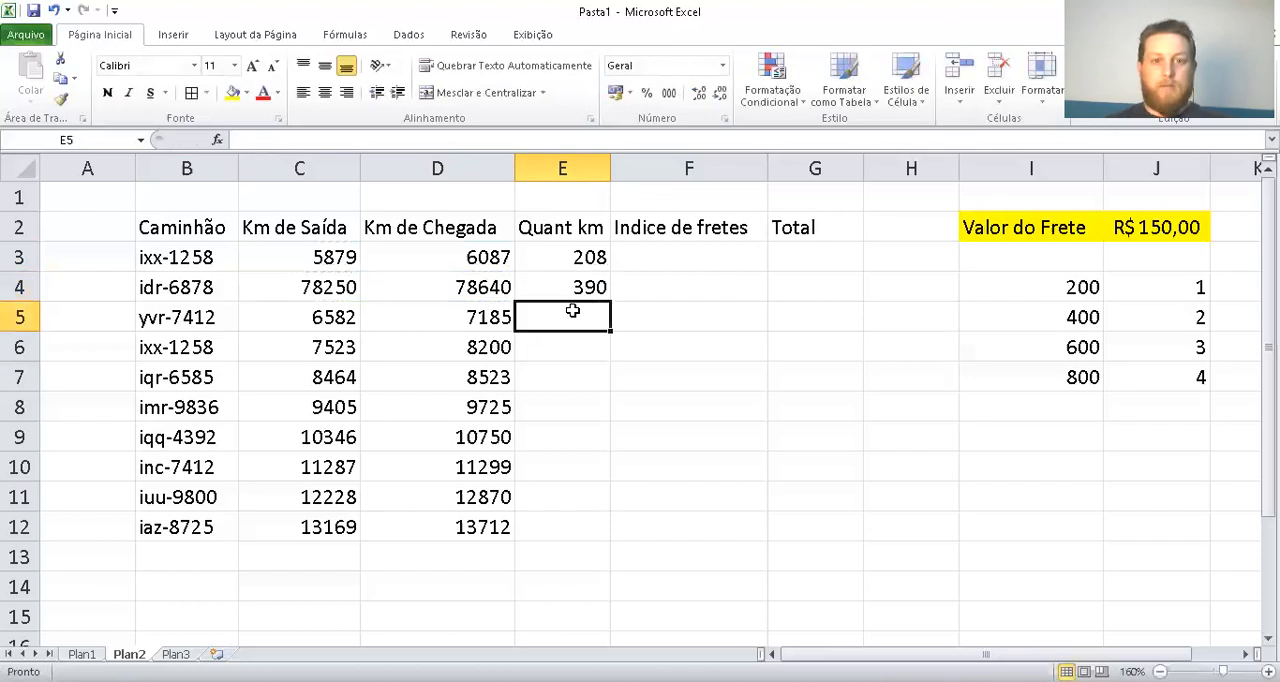
Calculate the distance for truck yvr-7412 in E5 with the formula =D5-C5
{"action": "type", "text": "="}
{"action": "key", "text": "Left"}
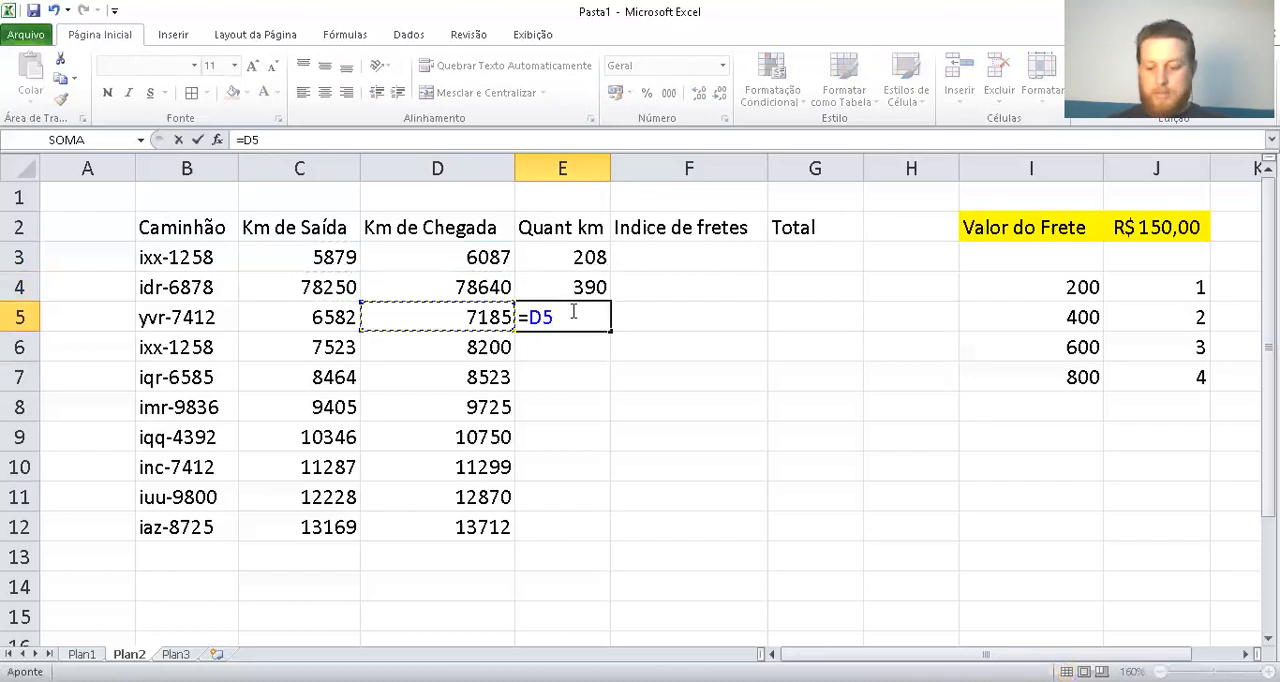
{"action": "type", "text": "-"}
{"action": "key", "text": "Left"}
{"action": "key", "text": "Left"}
{"action": "key", "text": "Return"}
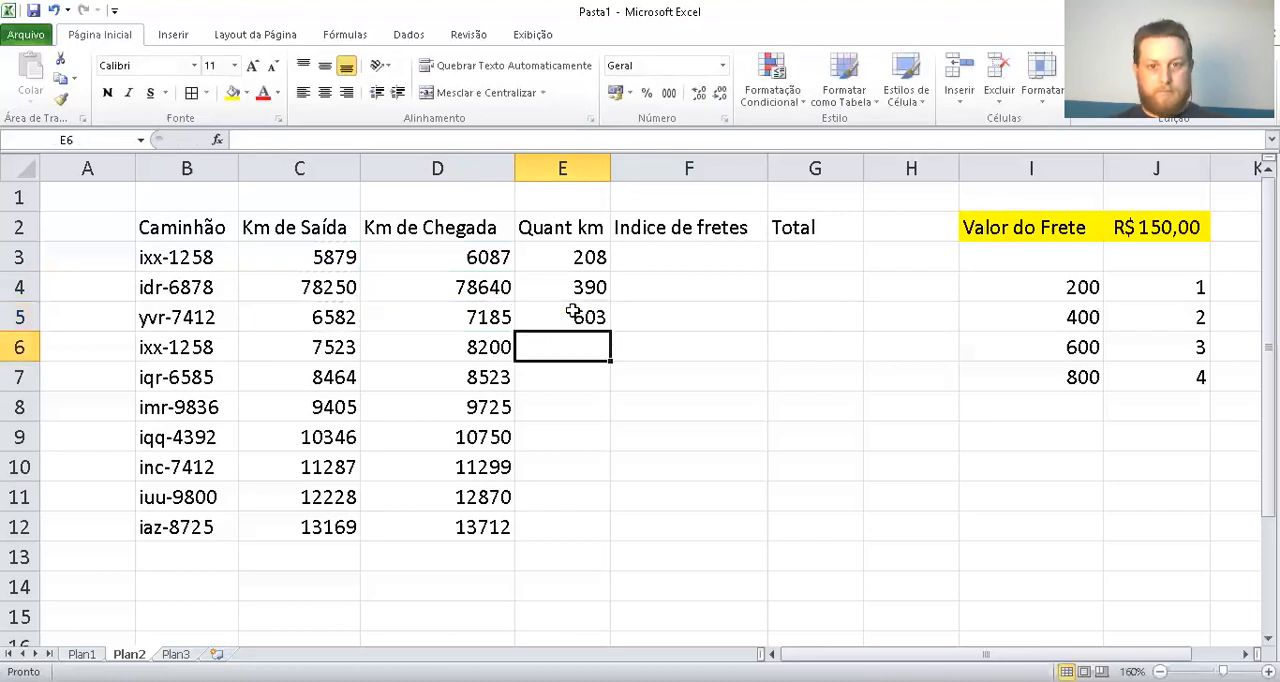
Calculate the distance in E6 of the Quant km column with the formula =D6-C6
{"action": "type", "text": "="}
{"action": "key", "text": "Left"}
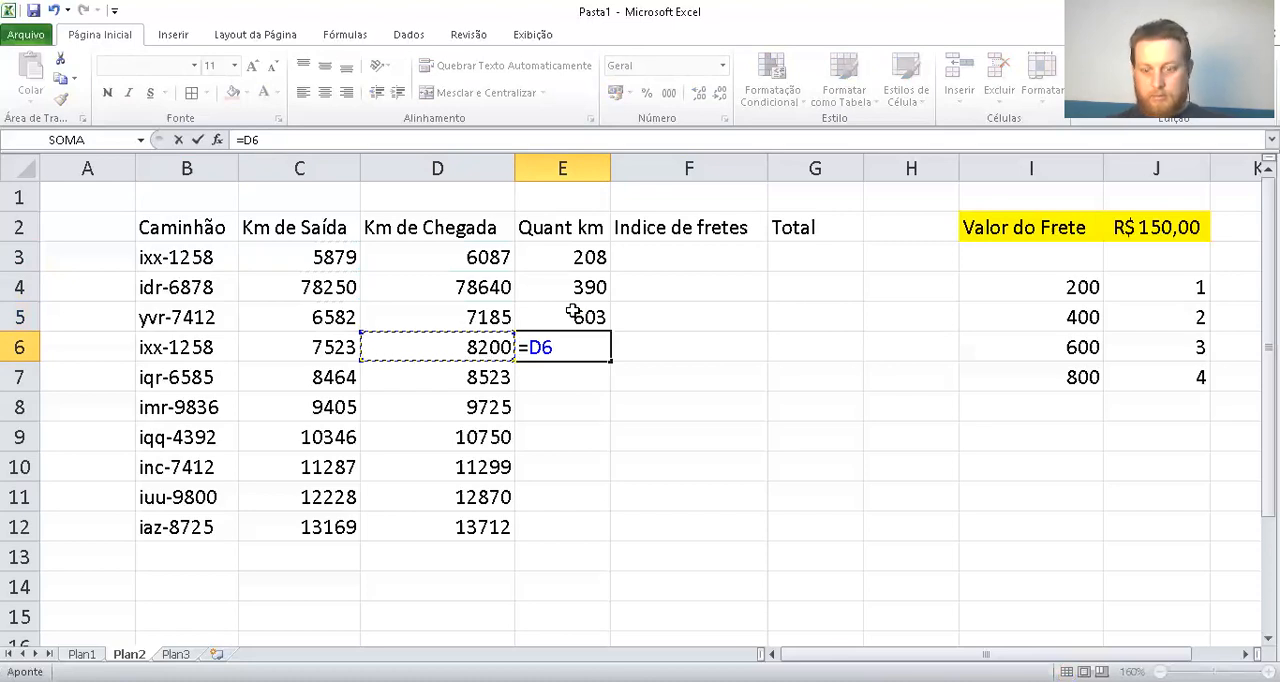
{"action": "type", "text": "-"}
{"action": "key", "text": "Left"}
{"action": "key", "text": "Left"}
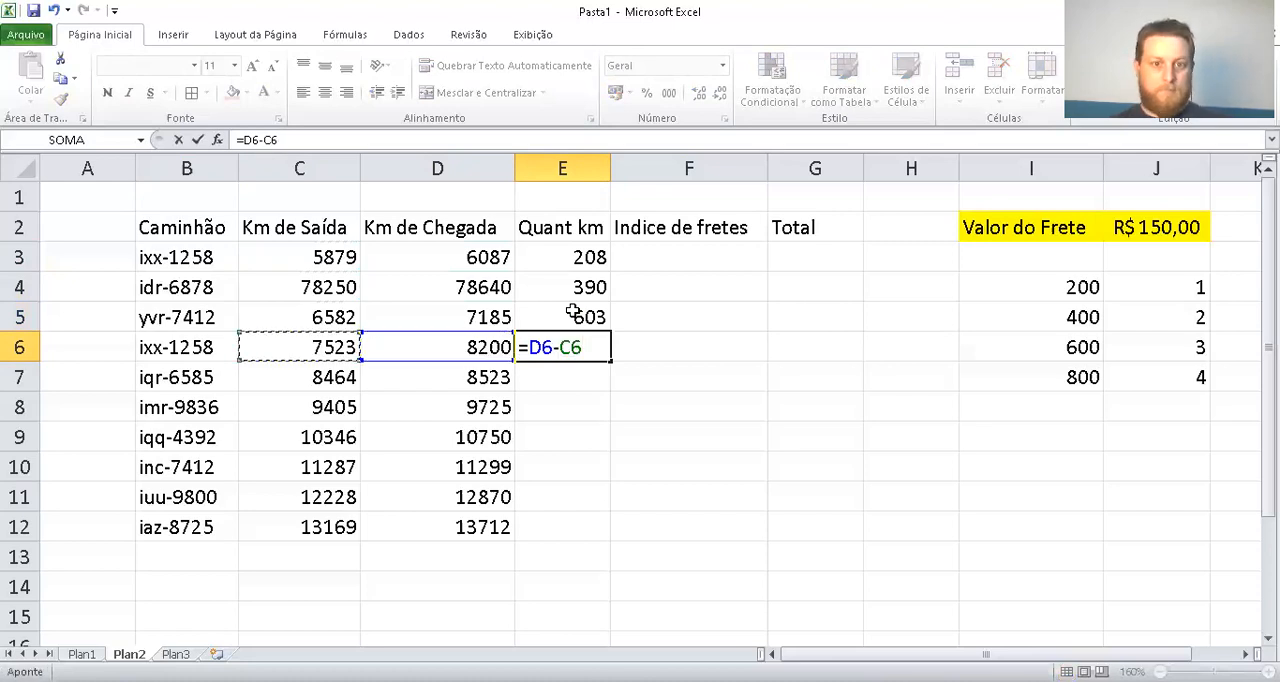
{"action": "key", "text": "Return"}
{"action": "key", "text": "Right"}
{"action": "key", "text": "Up"}
{"action": "key", "text": "Up"}
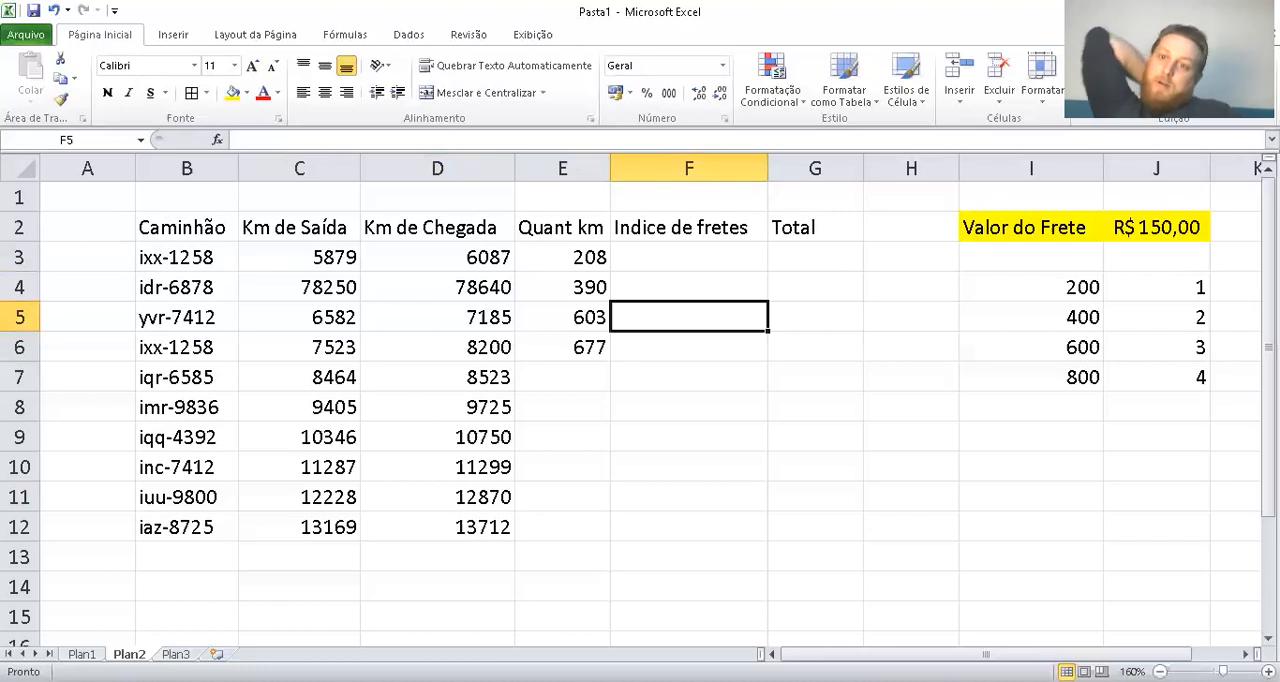
{"action": "key", "text": "Left"}
{"action": "key", "text": "Down"}
{"action": "key", "text": "Down"}
{"action": "key", "text": "Down"}
{"action": "key", "text": "Down"}
{"action": "key", "text": "Down"}
{"action": "key", "text": "Down"}
{"action": "key", "text": "Down"}
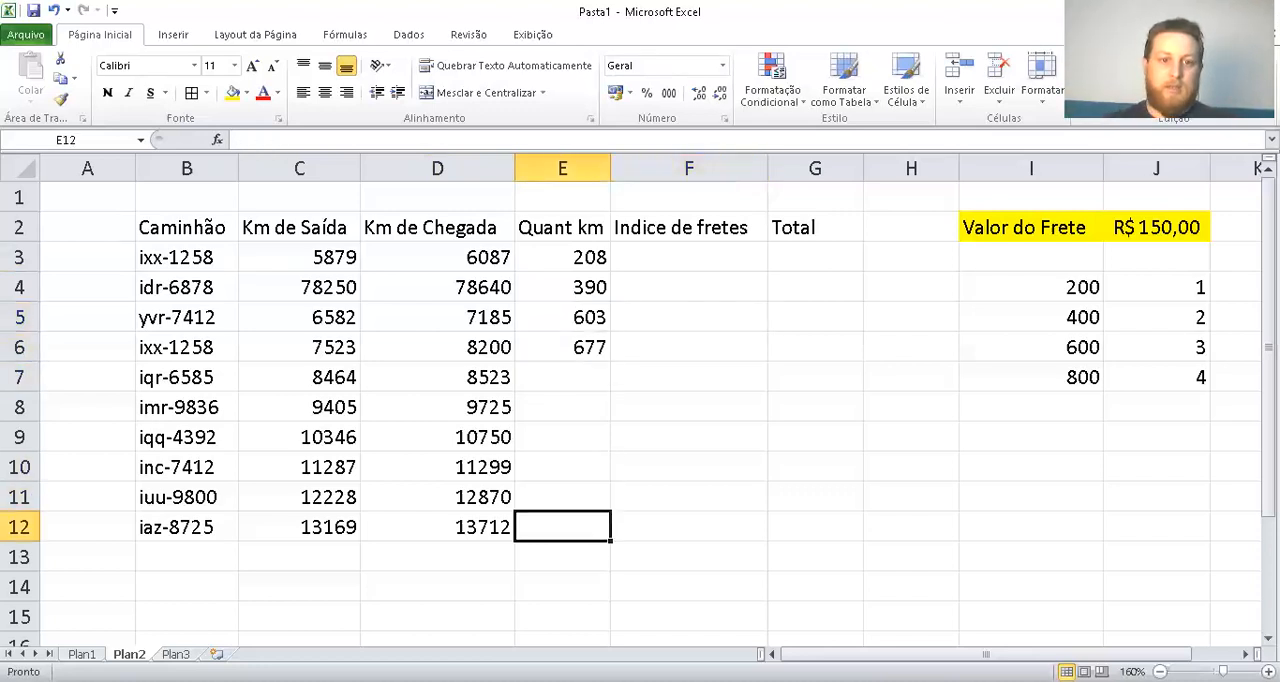
{"action": "key", "text": "Up"}
{"action": "key", "text": "Up"}
{"action": "key", "text": "Up"}
{"action": "key", "text": "Up"}
{"action": "key", "text": "Up"}
{"action": "key", "text": "Up"}
Begin an SE formula in F3 of Indice de fretes that returns "1" when E3<=200, leaving the false argument open
{"action": "key", "text": "Right"}
{"action": "key", "text": "Up"}
{"action": "key", "text": "Up"}
{"action": "key", "text": "Up"}
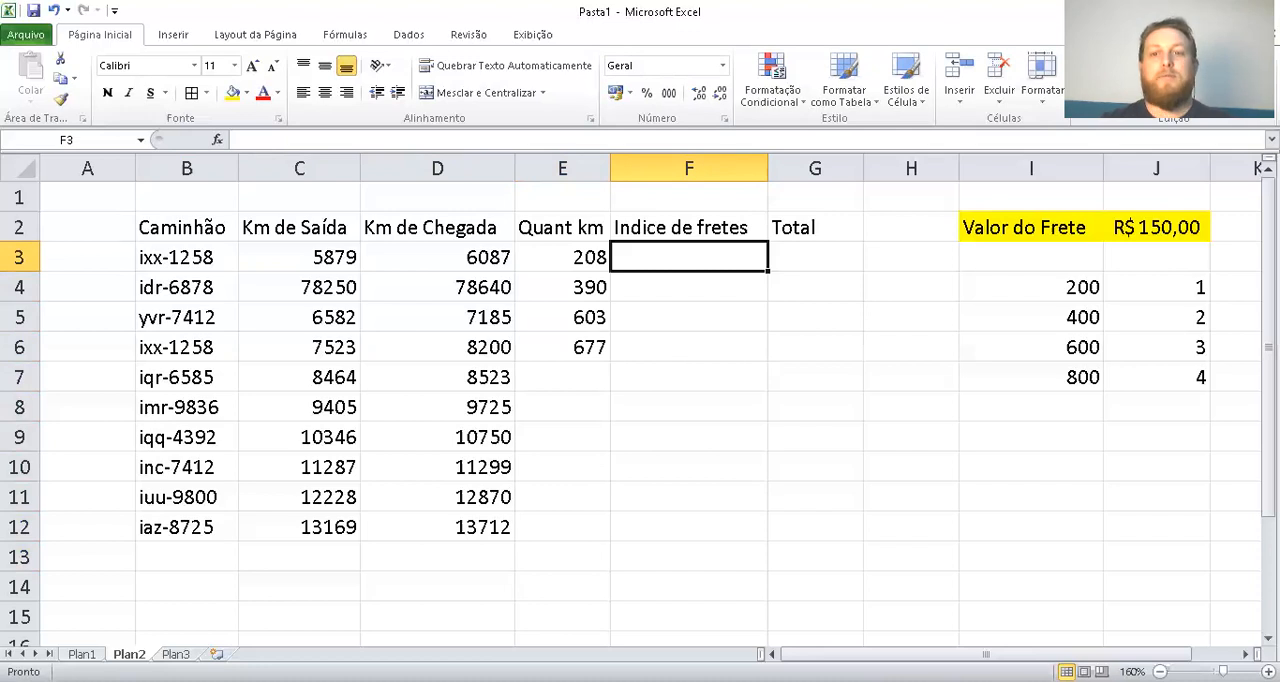
{"action": "type", "text": "="}
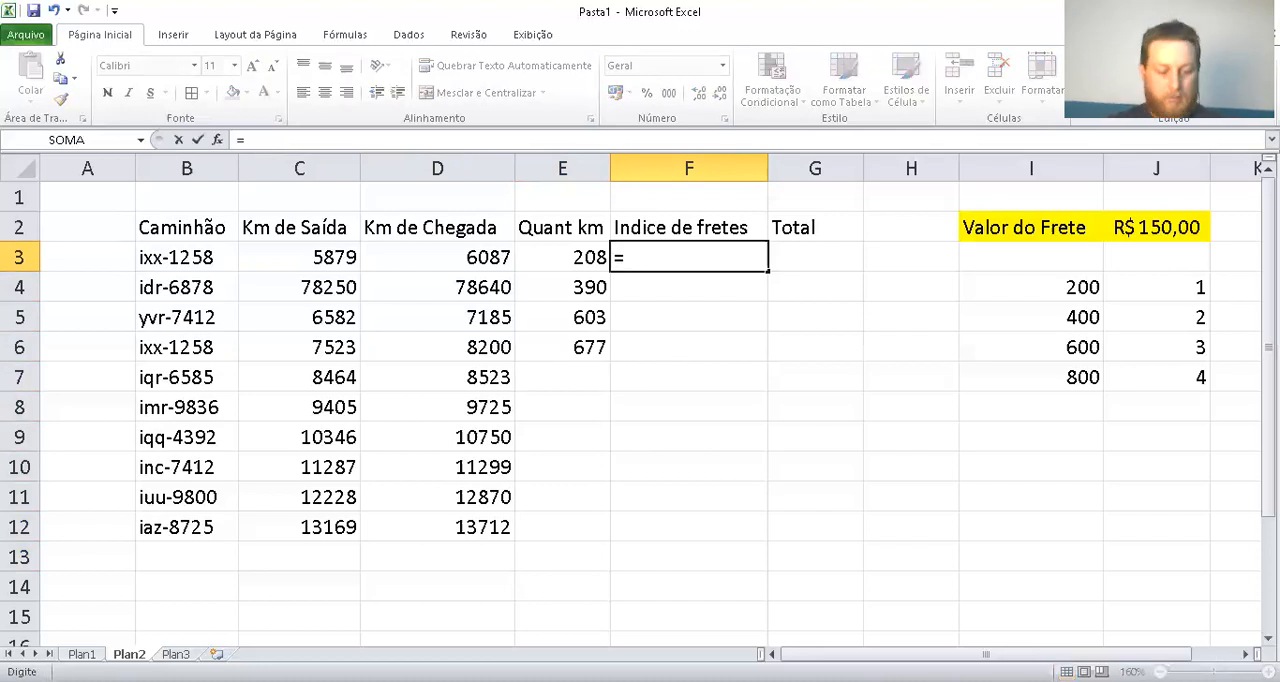
{"action": "type", "text": "se("}
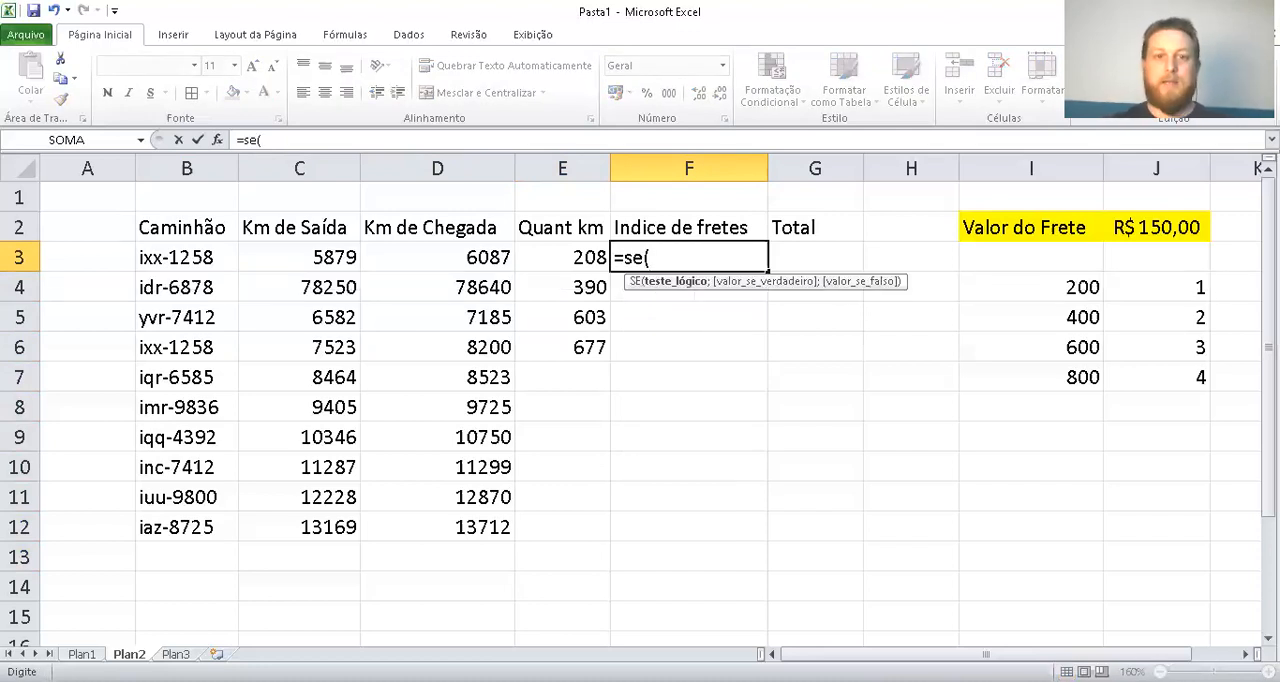
{"action": "key", "text": "Left"}
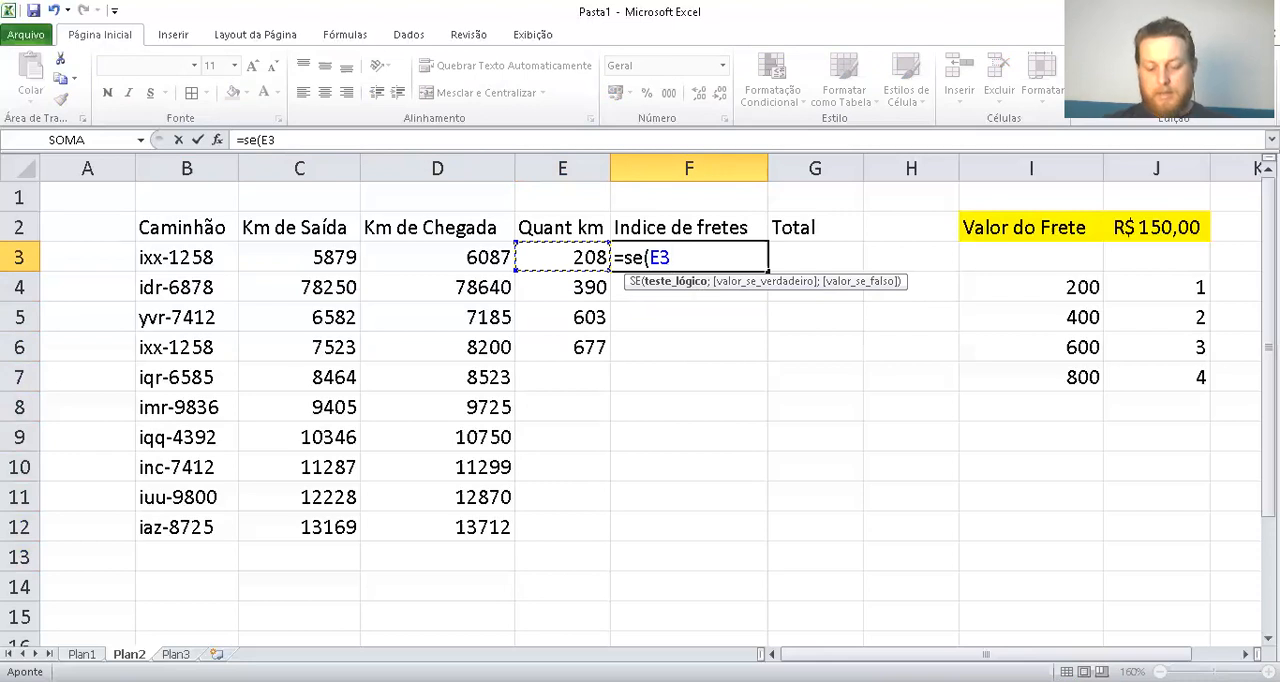
{"action": "type", "text": "<"}
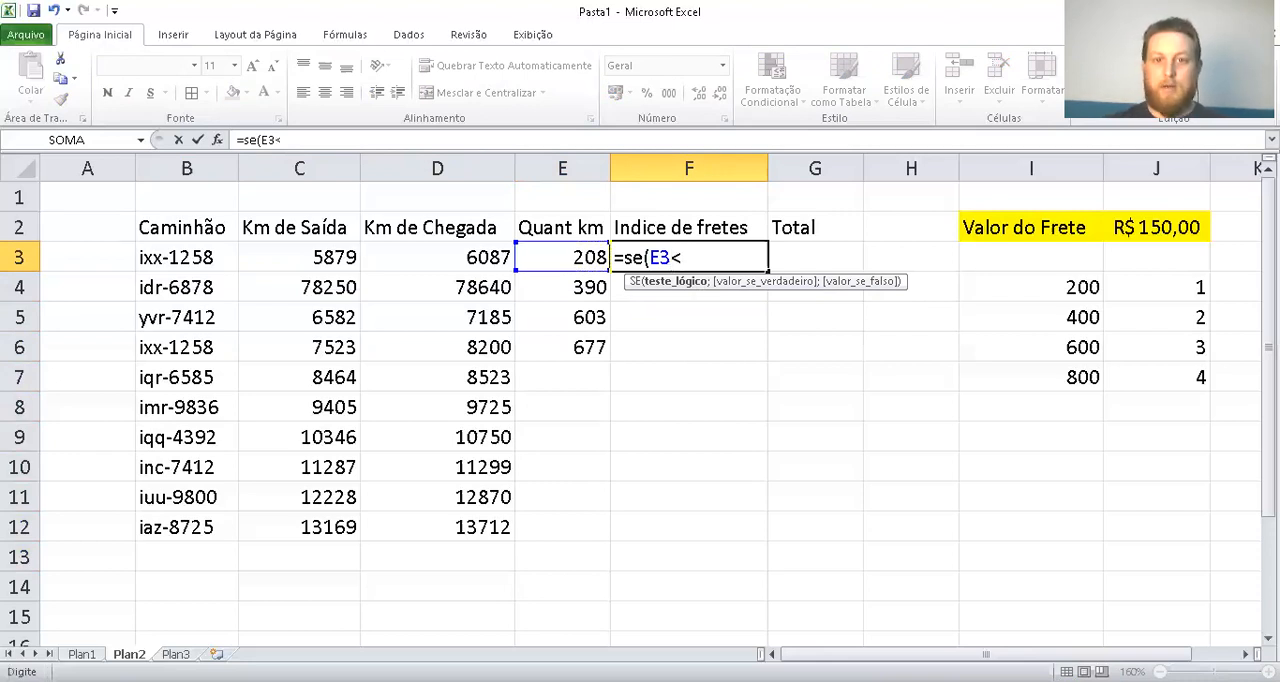
{"action": "type", "text": "200"}
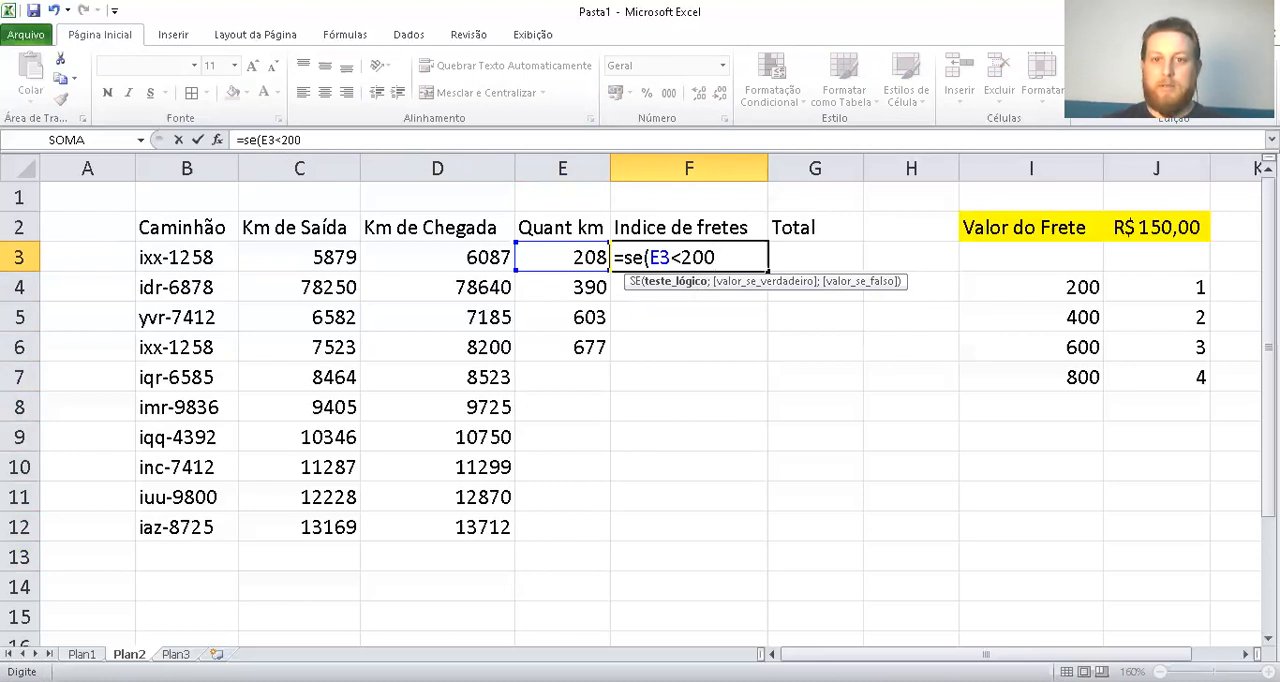
{"action": "key", "text": "BackSpace"}
{"action": "key", "text": "BackSpace"}
{"action": "key", "text": "BackSpace"}
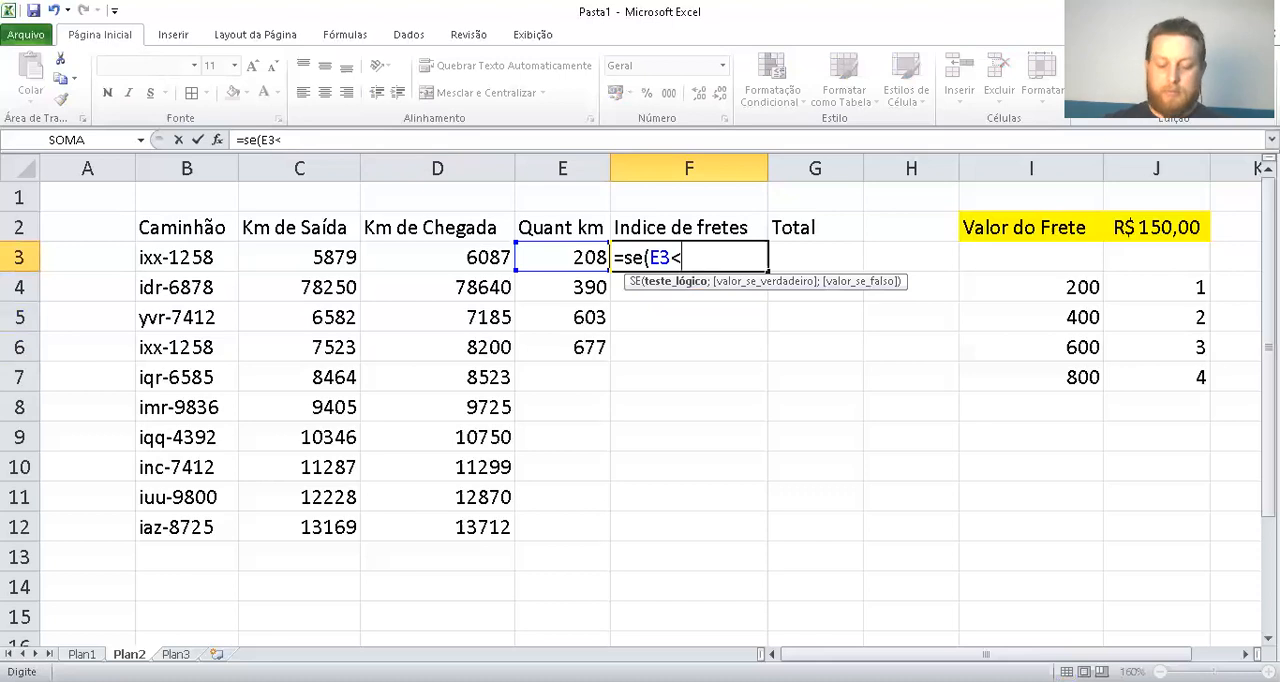
{"action": "type", "text": "=200"}
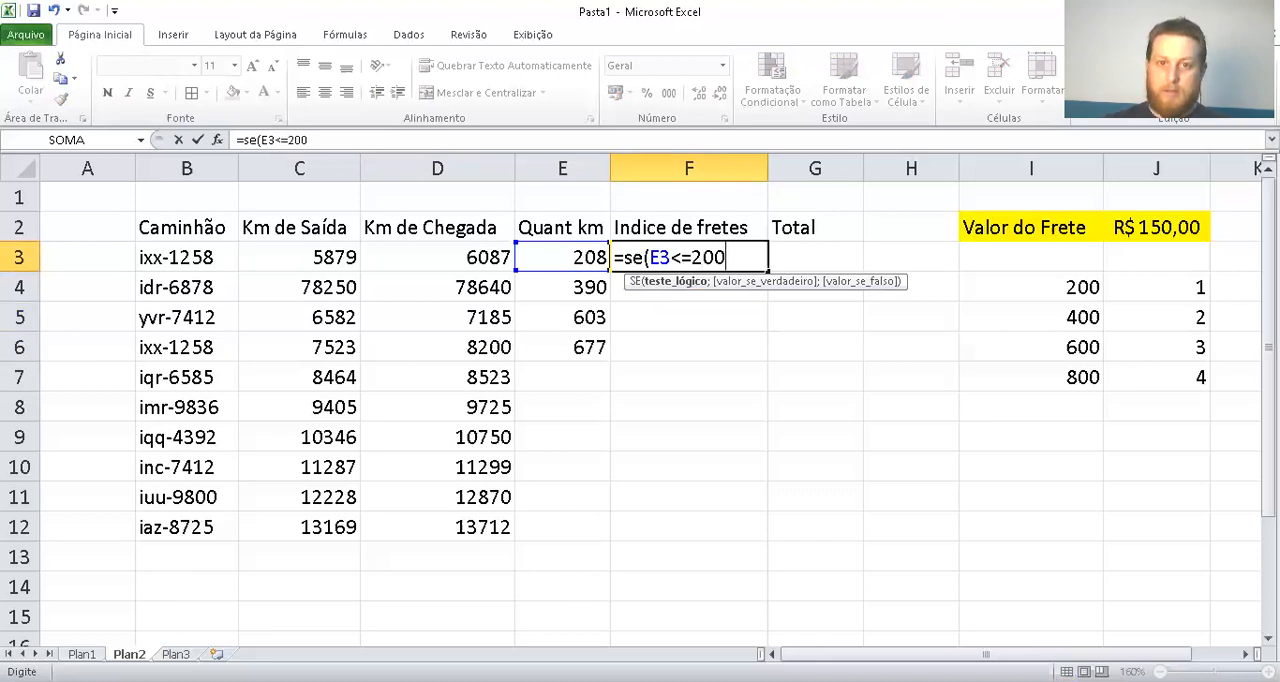
{"action": "type", "text": ";"}
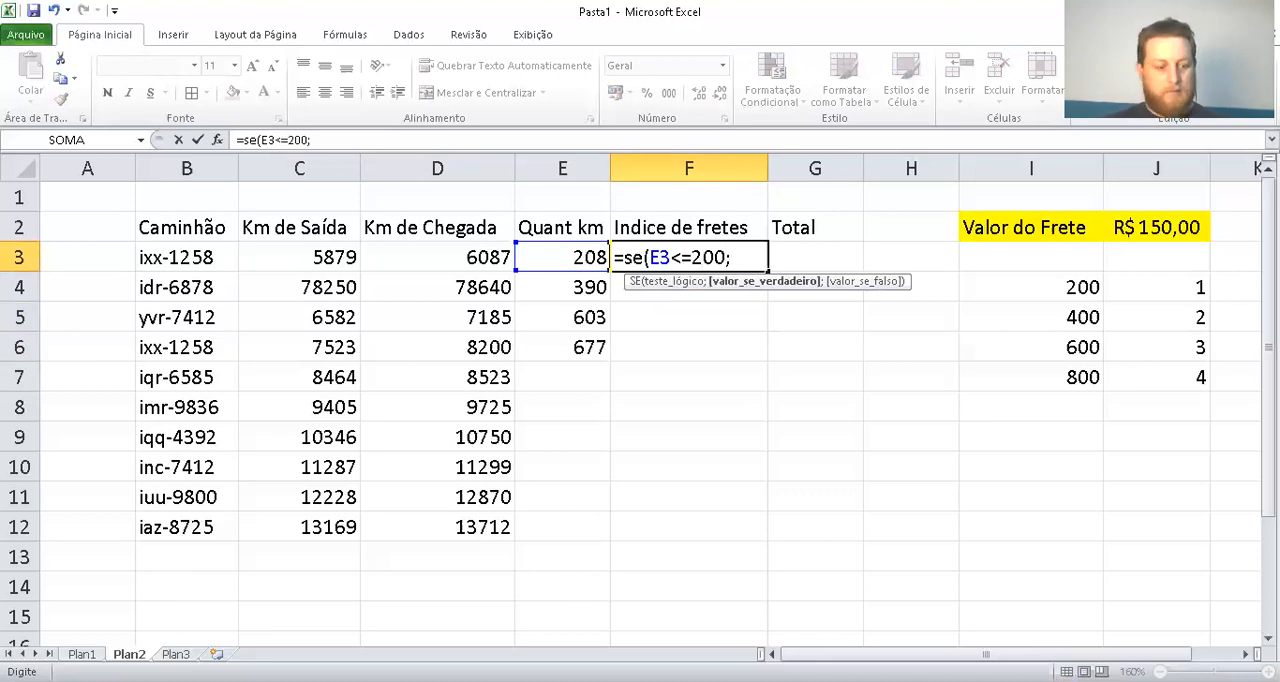
{"action": "type", "text": "\"1\""}
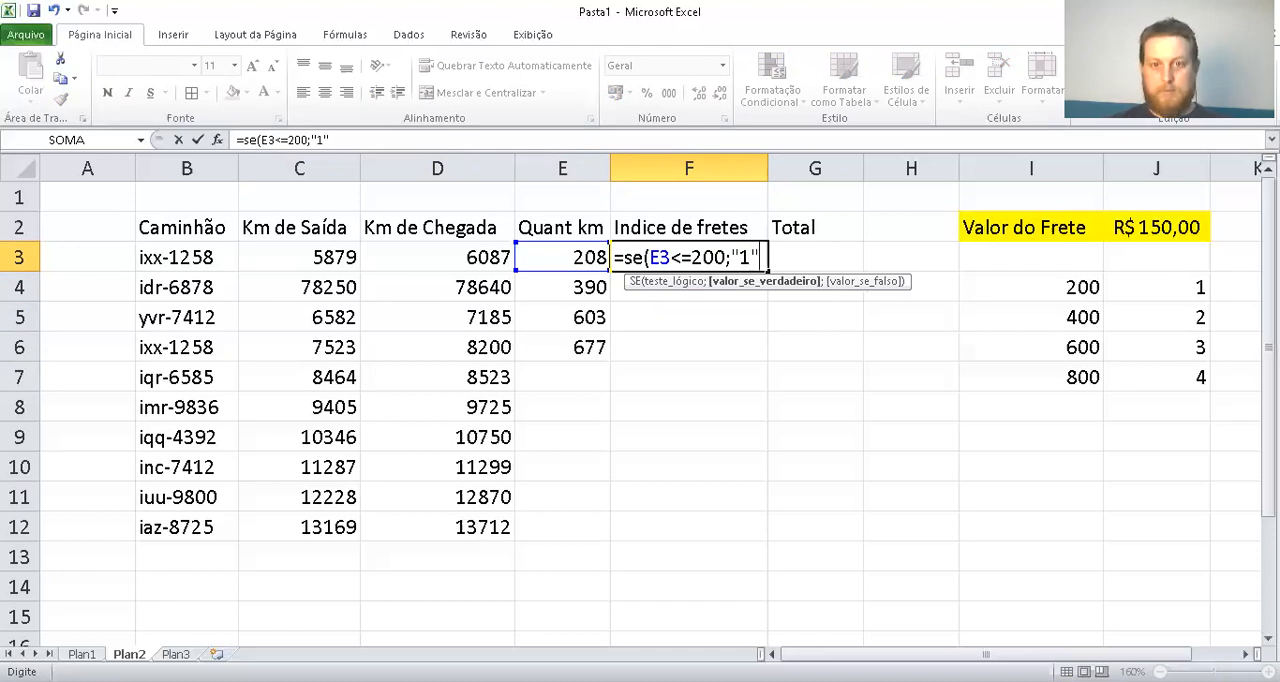
{"action": "type", "text": ";"}
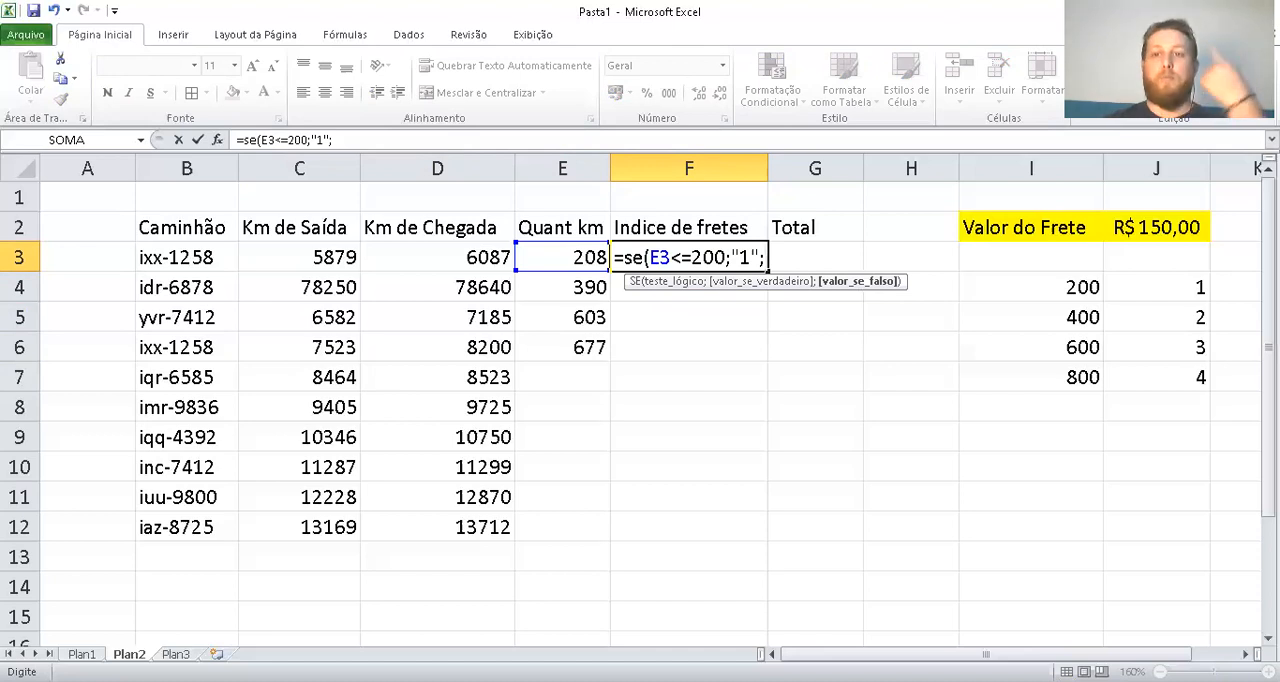
{"action": "type", "text": "se"}
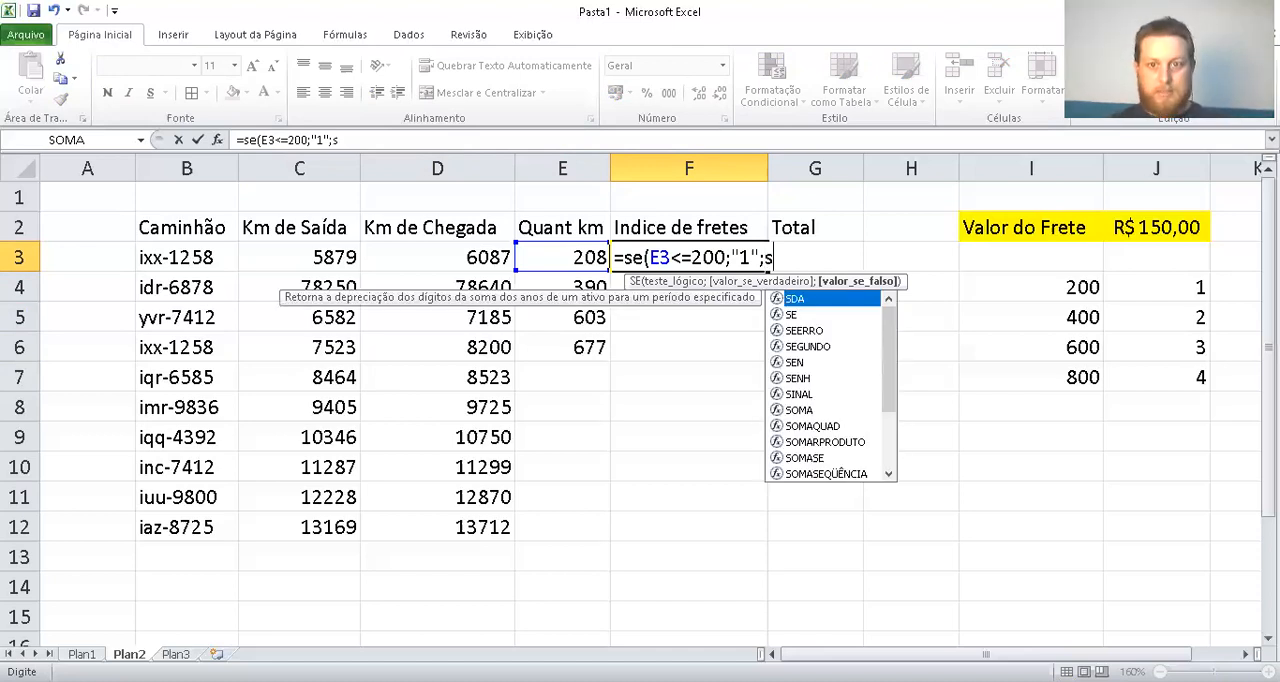
{"action": "type", "text": "("}
Nest a second SE in the F3 formula that returns "2" when E3<=400, leaving its false argument open
{"action": "key", "text": "Left"}
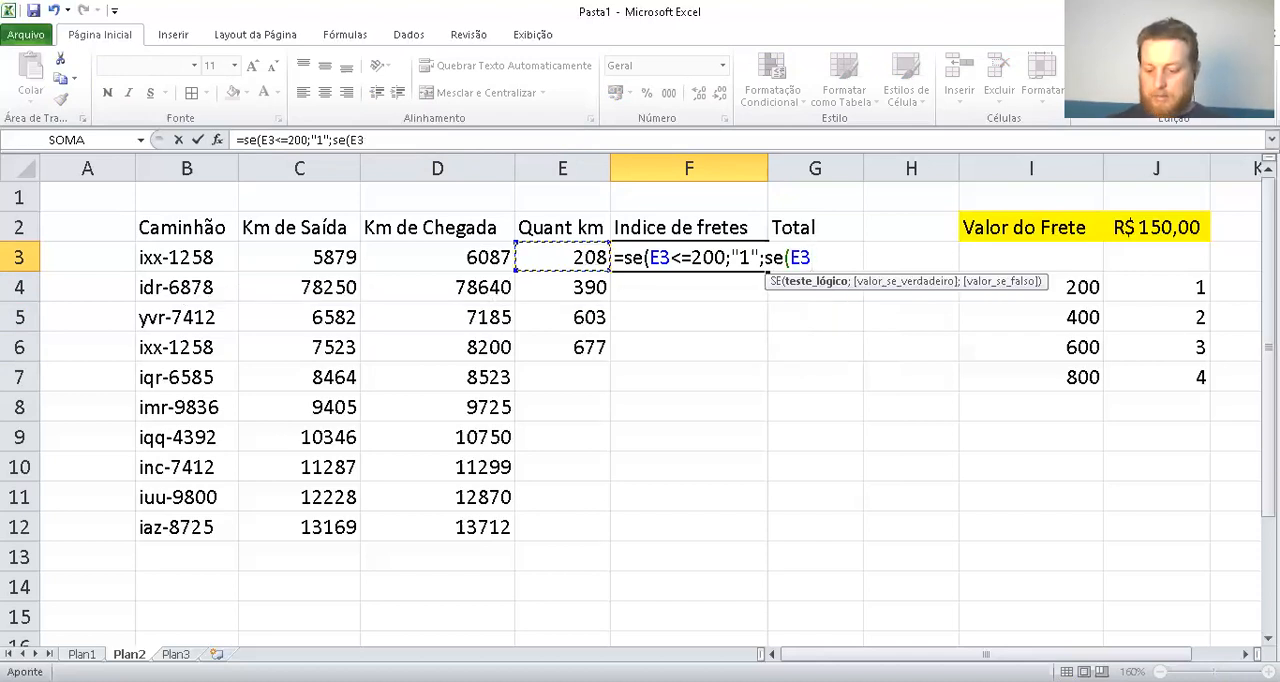
{"action": "type", "text": "<="}
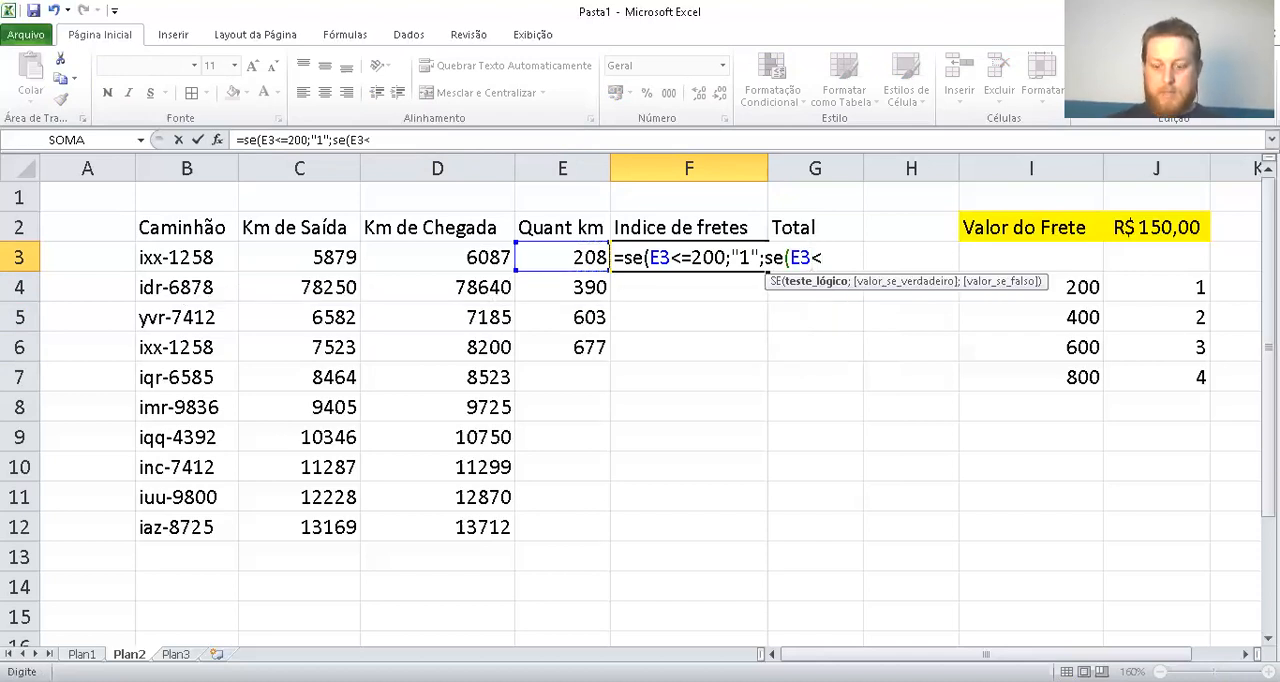
{"action": "type", "text": "40"}
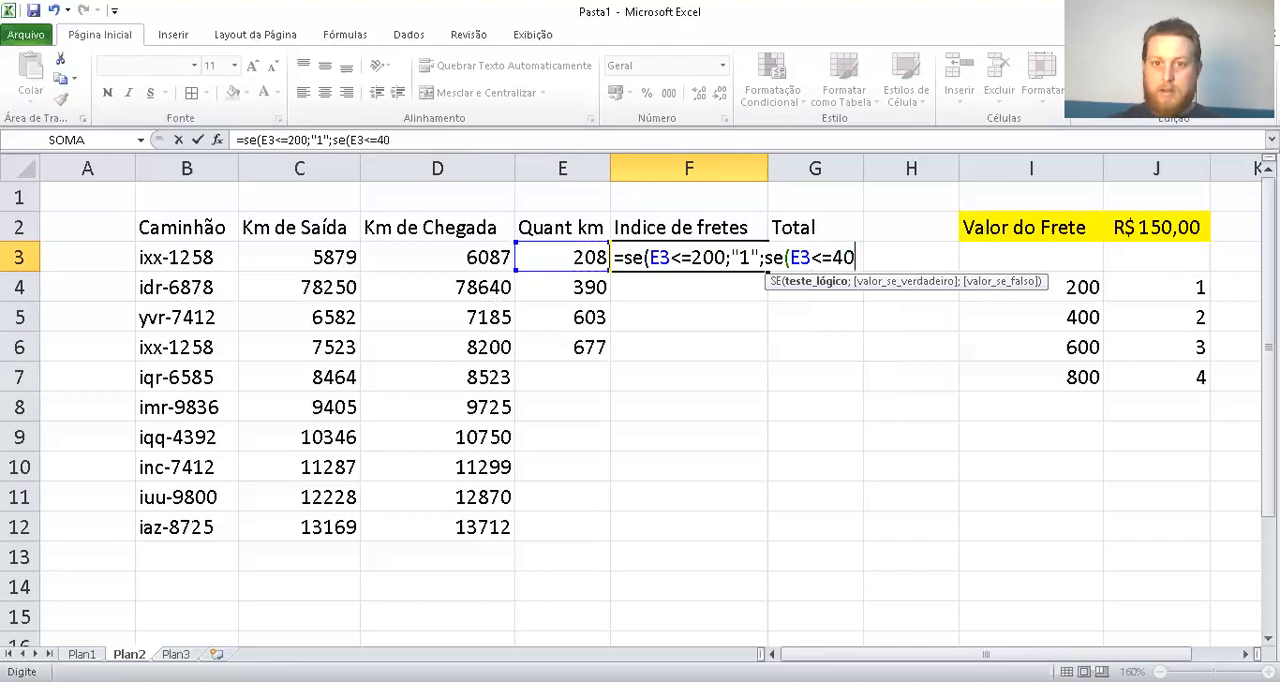
{"action": "type", "text": "0;\""}
{"action": "type", "text": "2"}
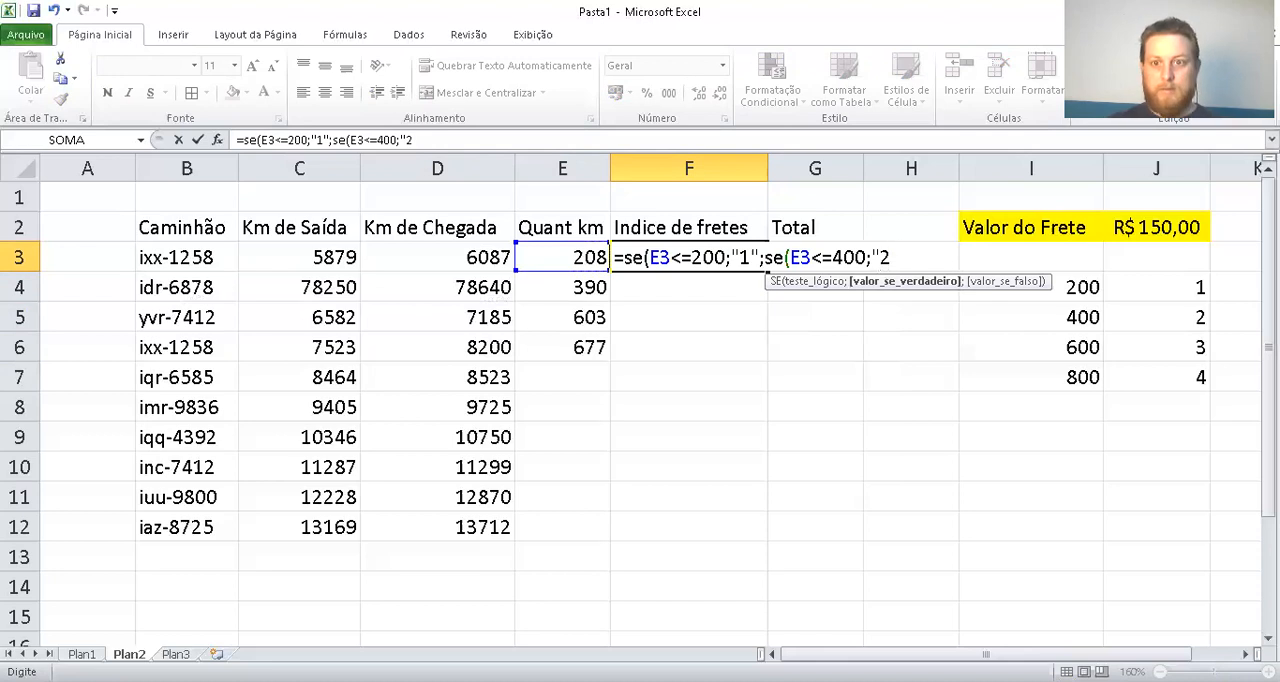
{"action": "type", "text": "\";"}
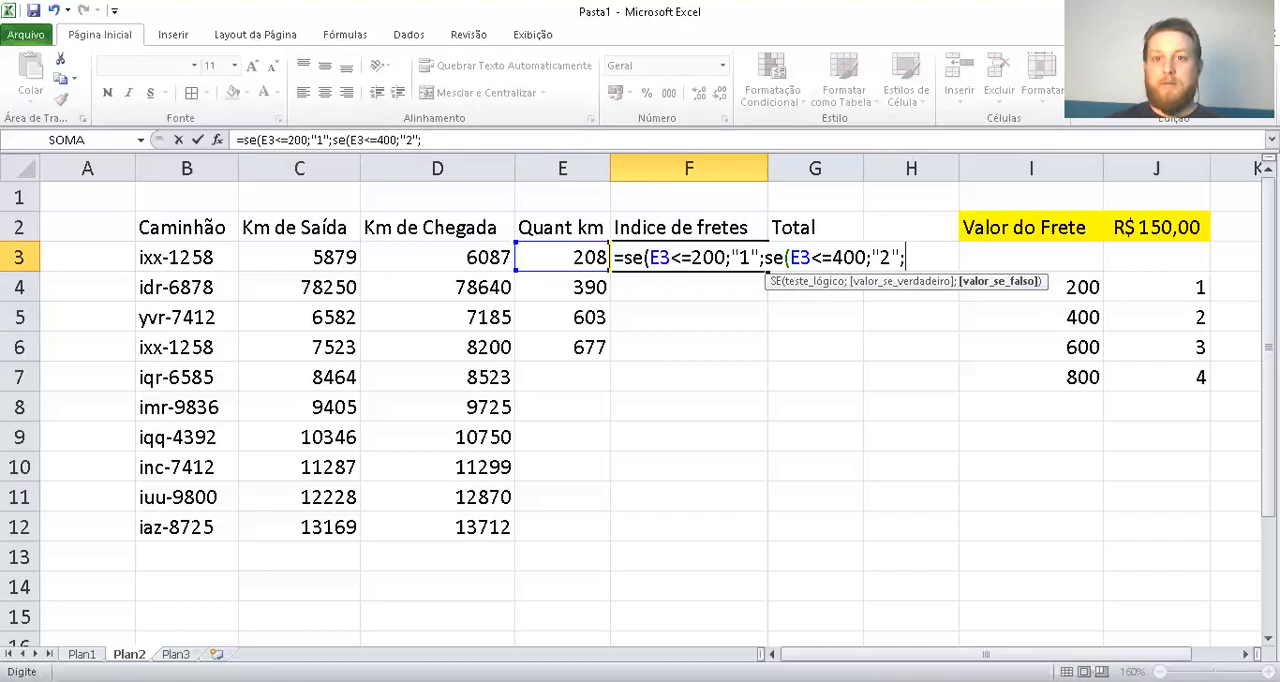
{"action": "type", "text": "se"}
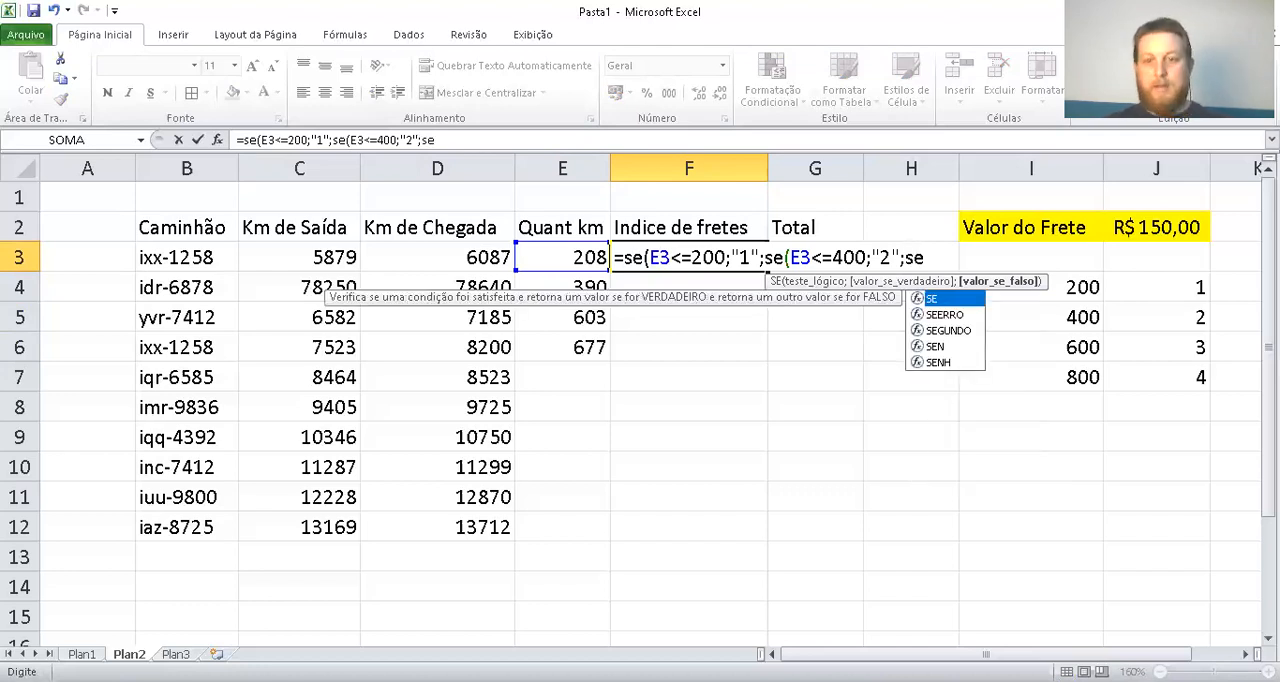
{"action": "type", "text": "("}
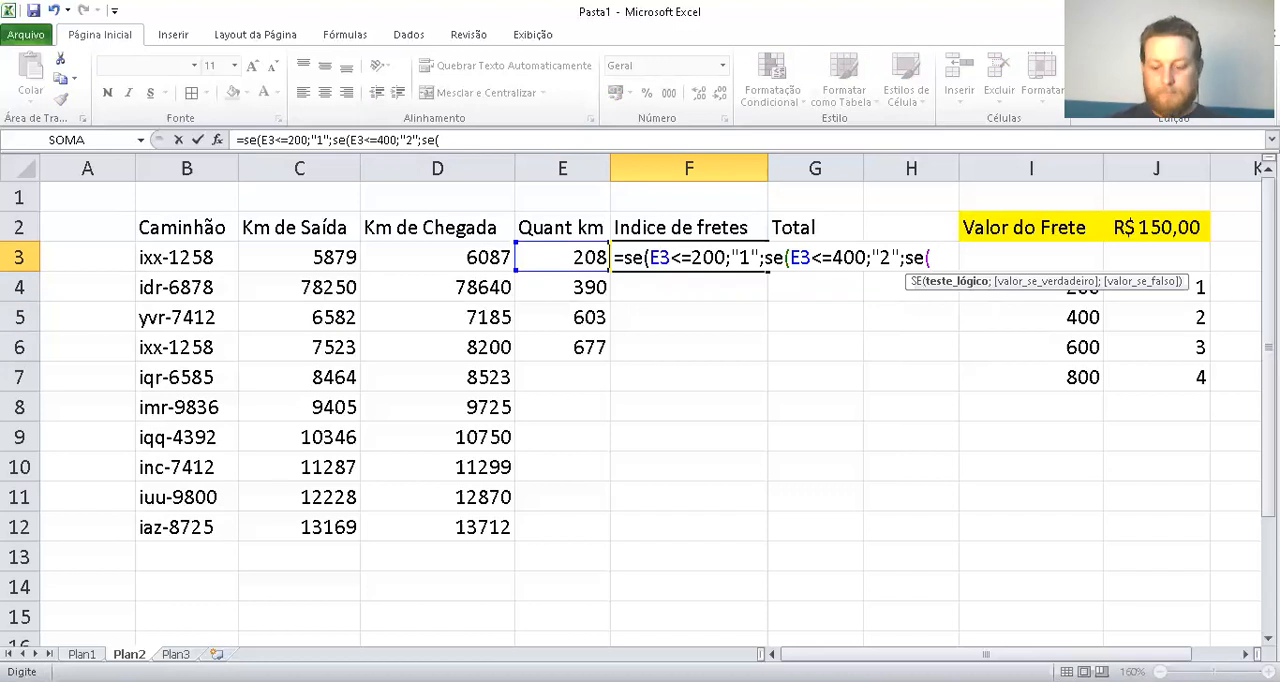
Nest a third SE in the F3 formula that returns "3" when E3<=600, leaving its false argument open
{"action": "key", "text": "Left"}
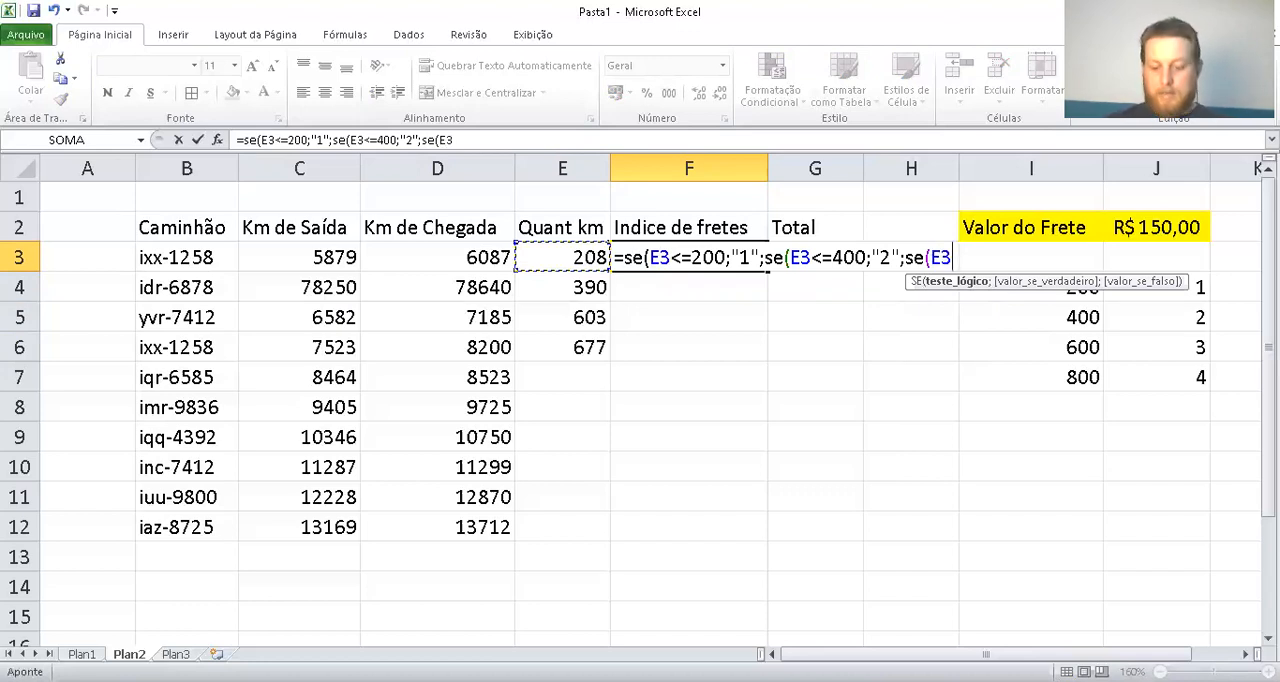
{"action": "type", "text": "<="}
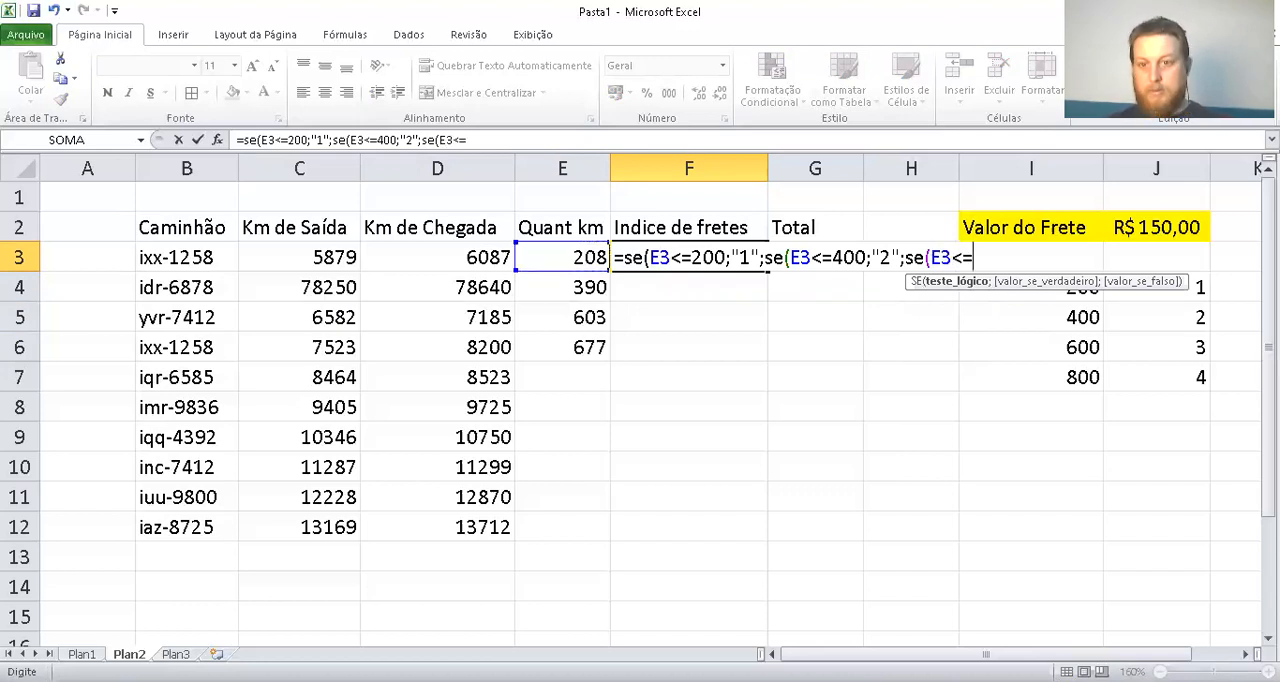
{"action": "type", "text": "600"}
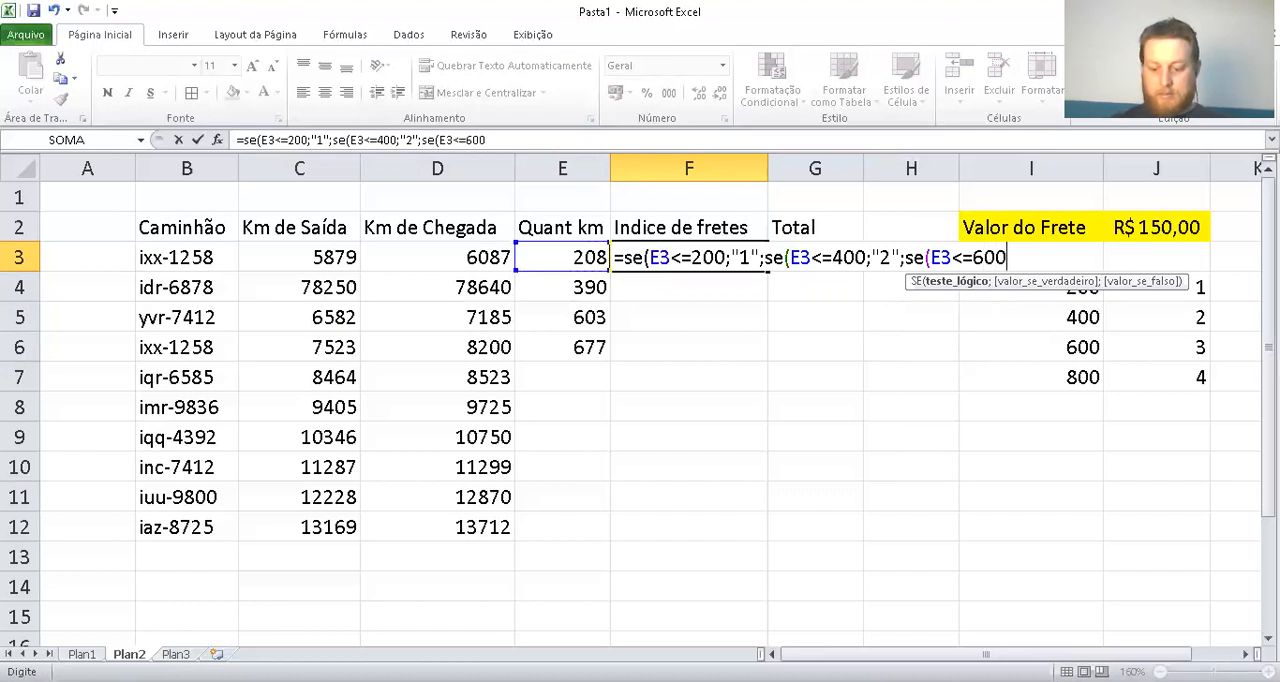
{"action": "type", "text": ";\""}
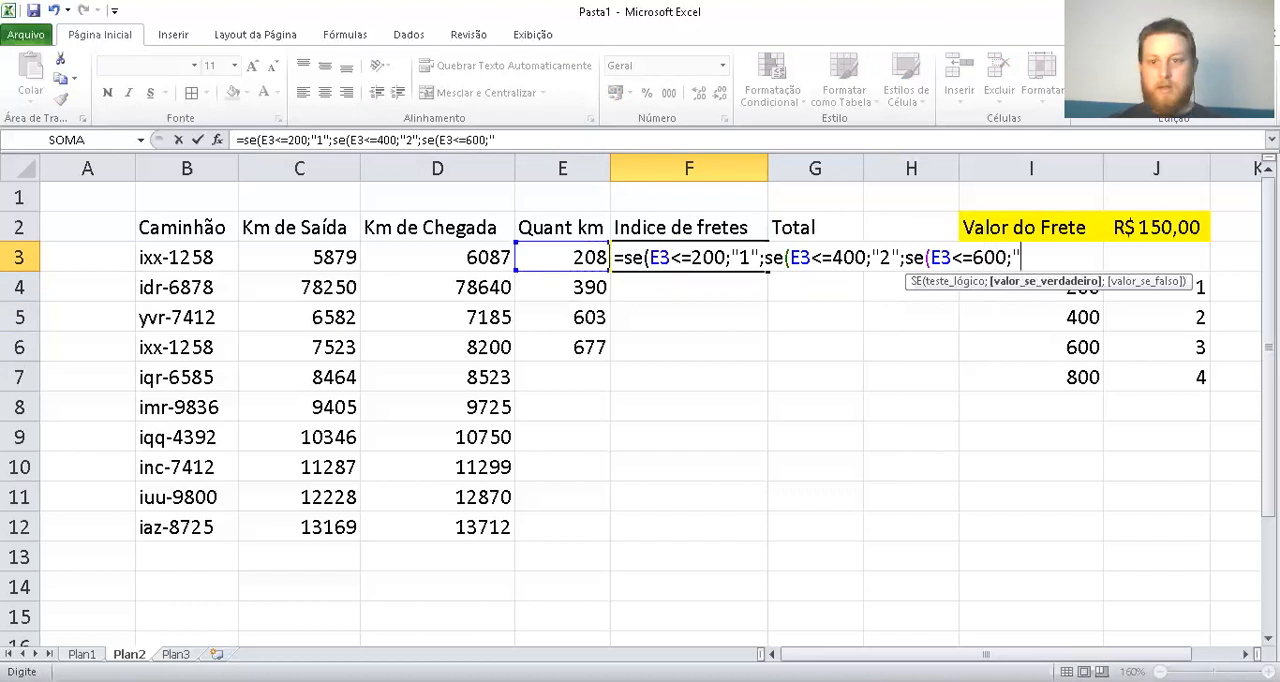
{"action": "type", "text": "3\""}
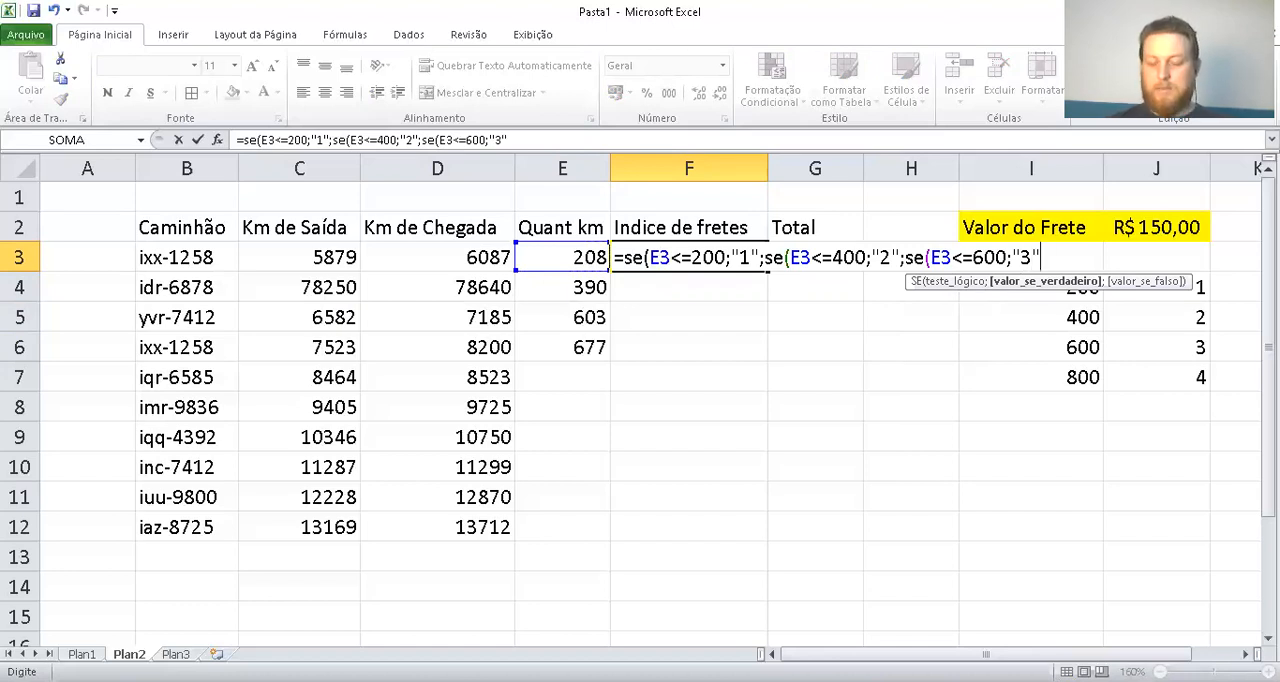
{"action": "type", "text": ";"}
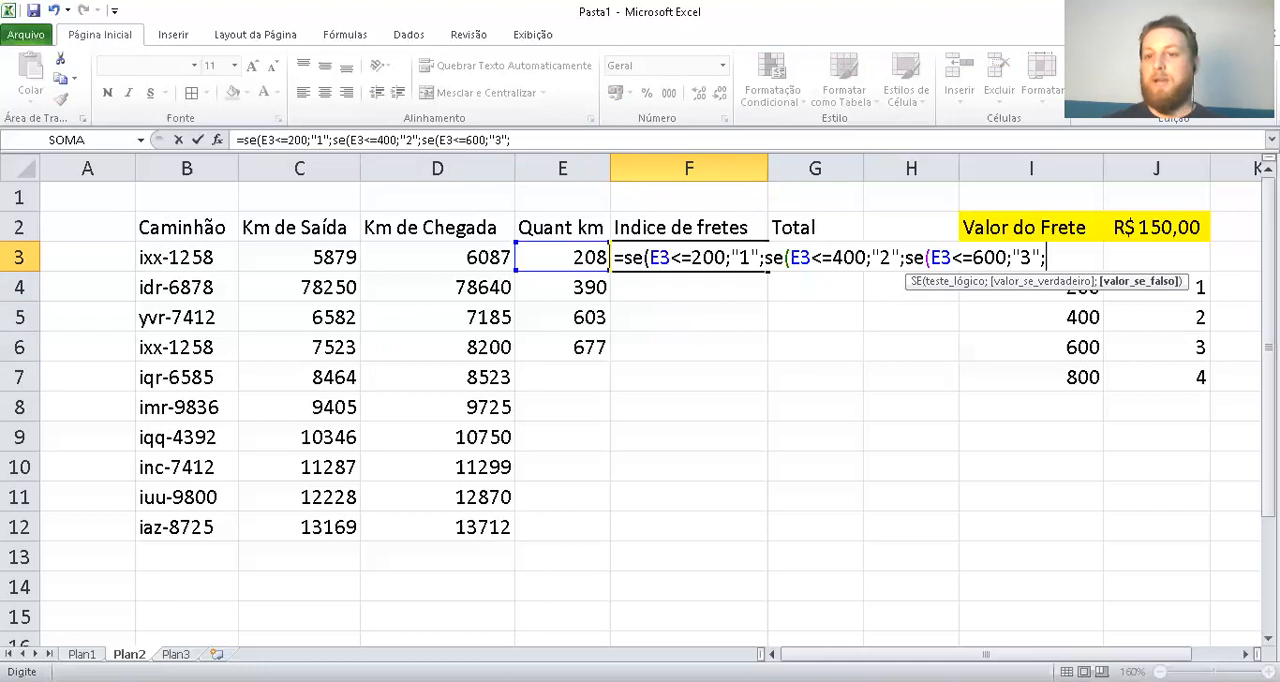
Complete the F3 formula with "4" as the final false value, closing all three SE functions, and enter it
{"action": "right_click", "coordinate": [769, 272]}
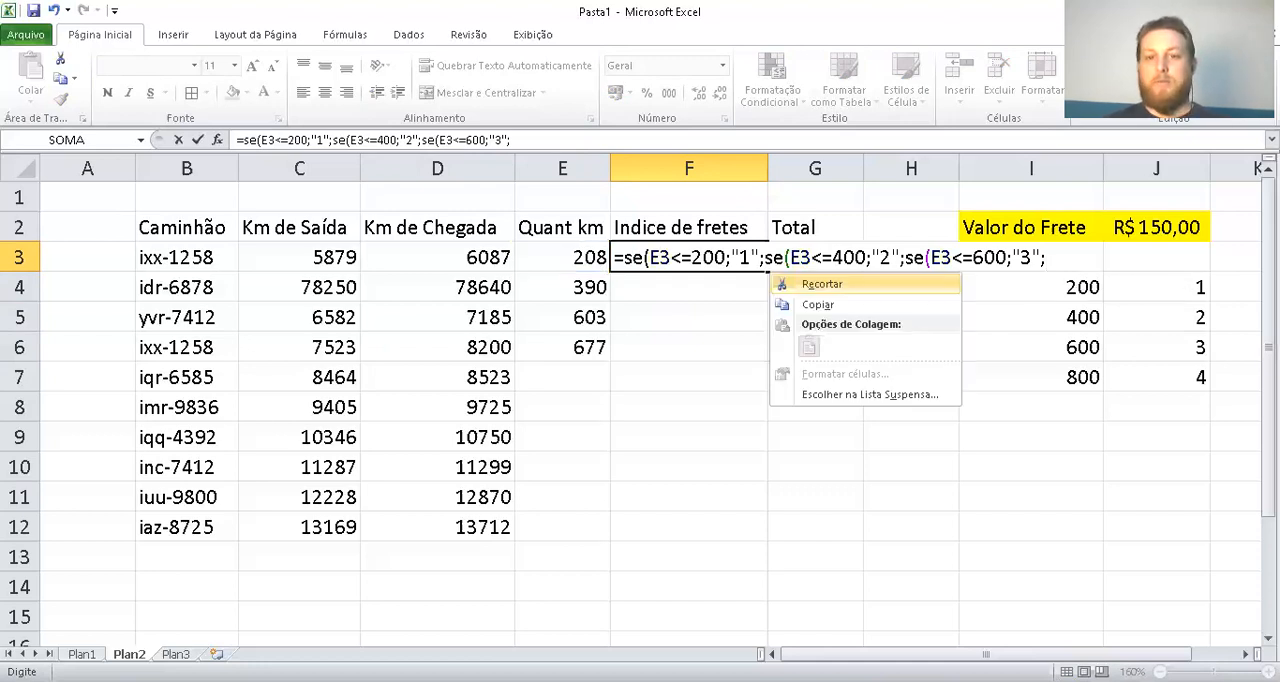
{"action": "key", "text": "Escape"}
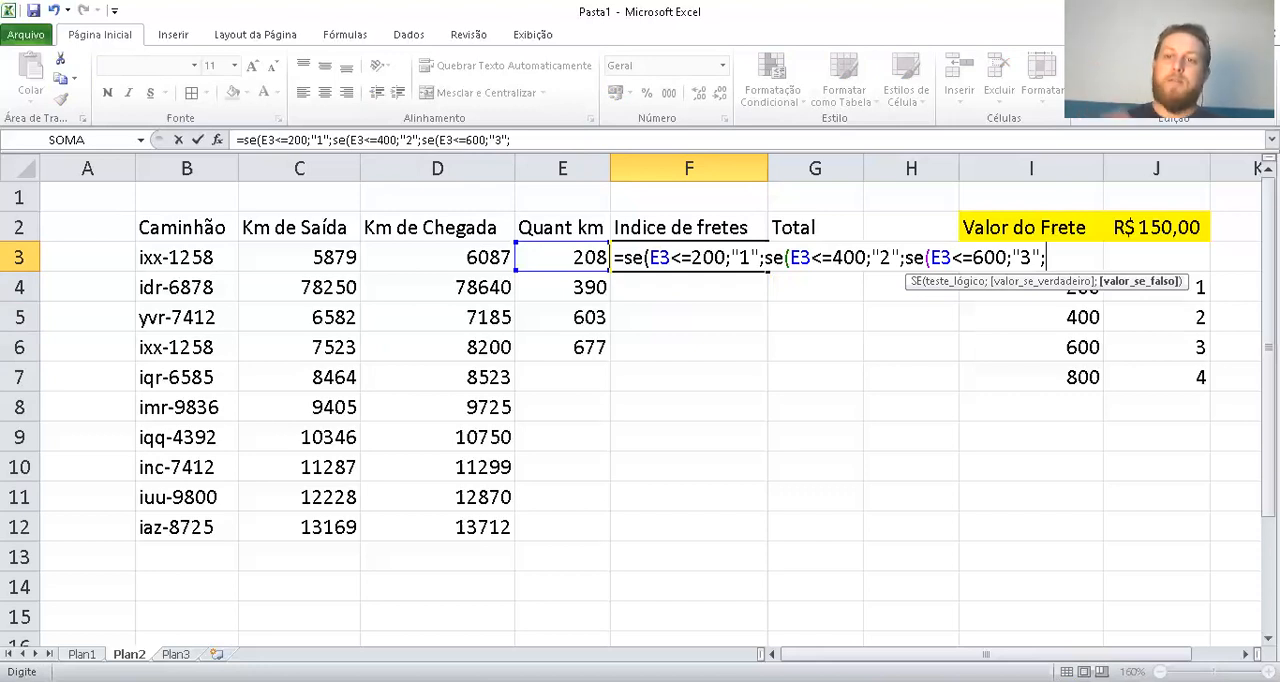
{"action": "type", "text": "\""}
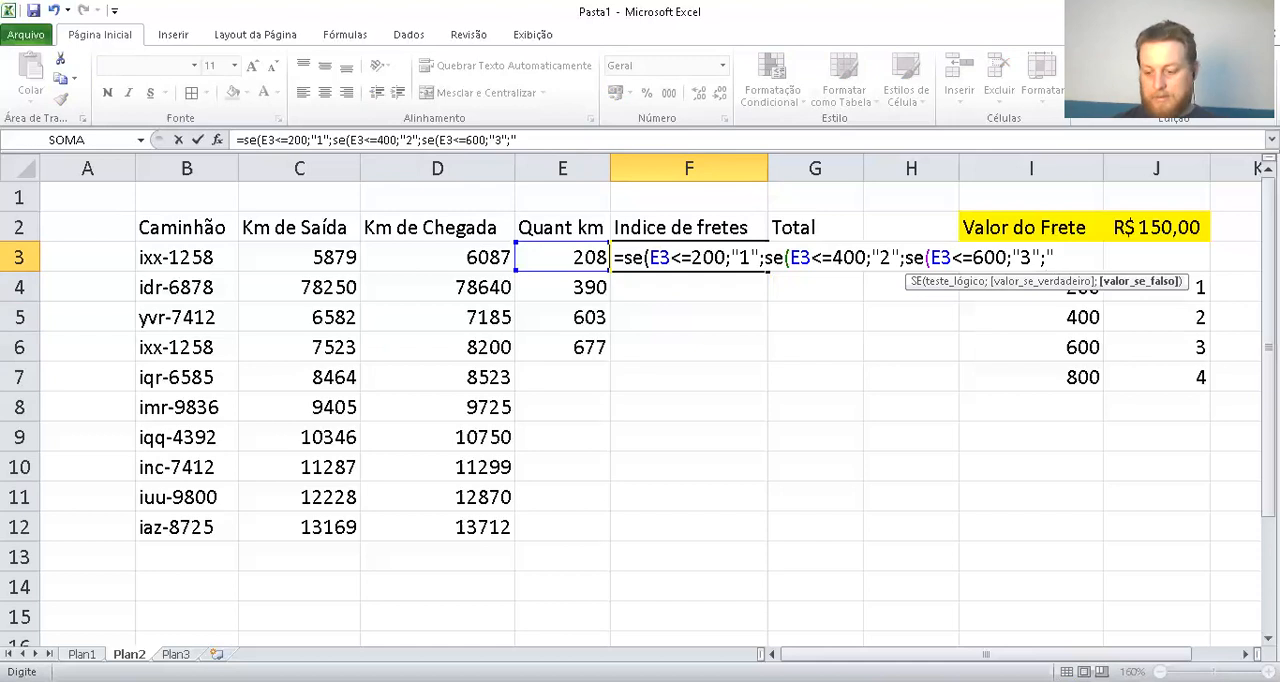
{"action": "type", "text": "4\""}
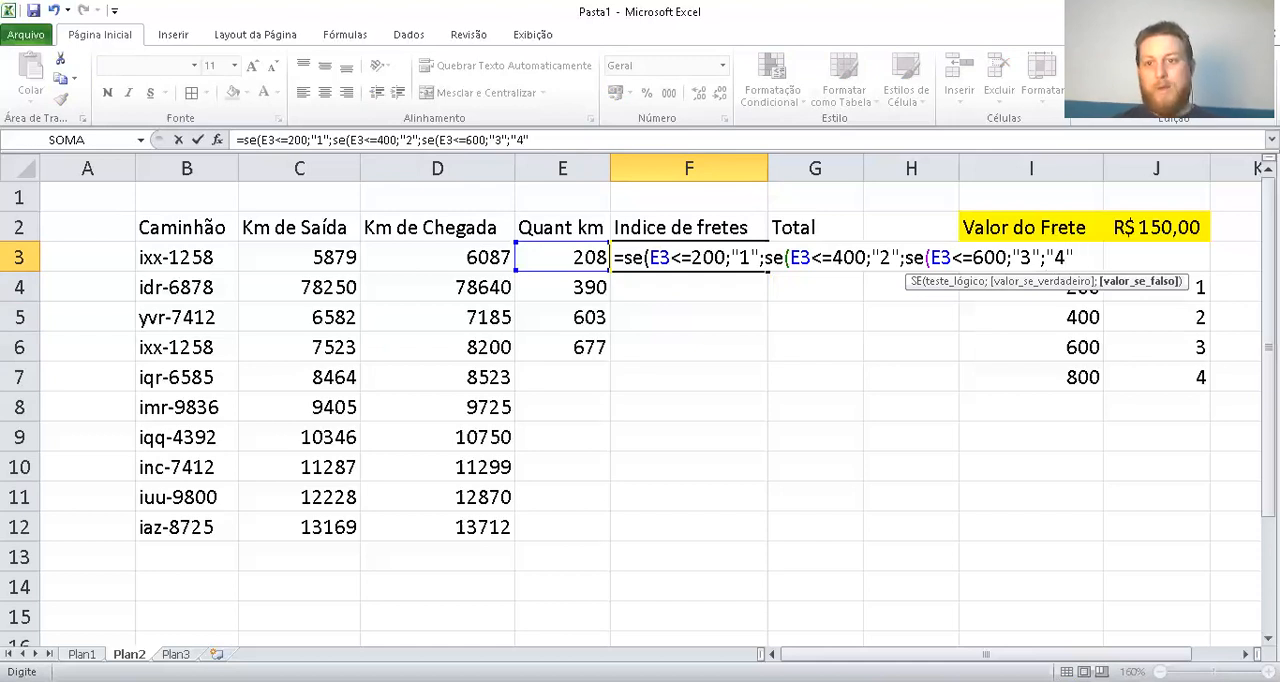
{"action": "type", "text": ")"}
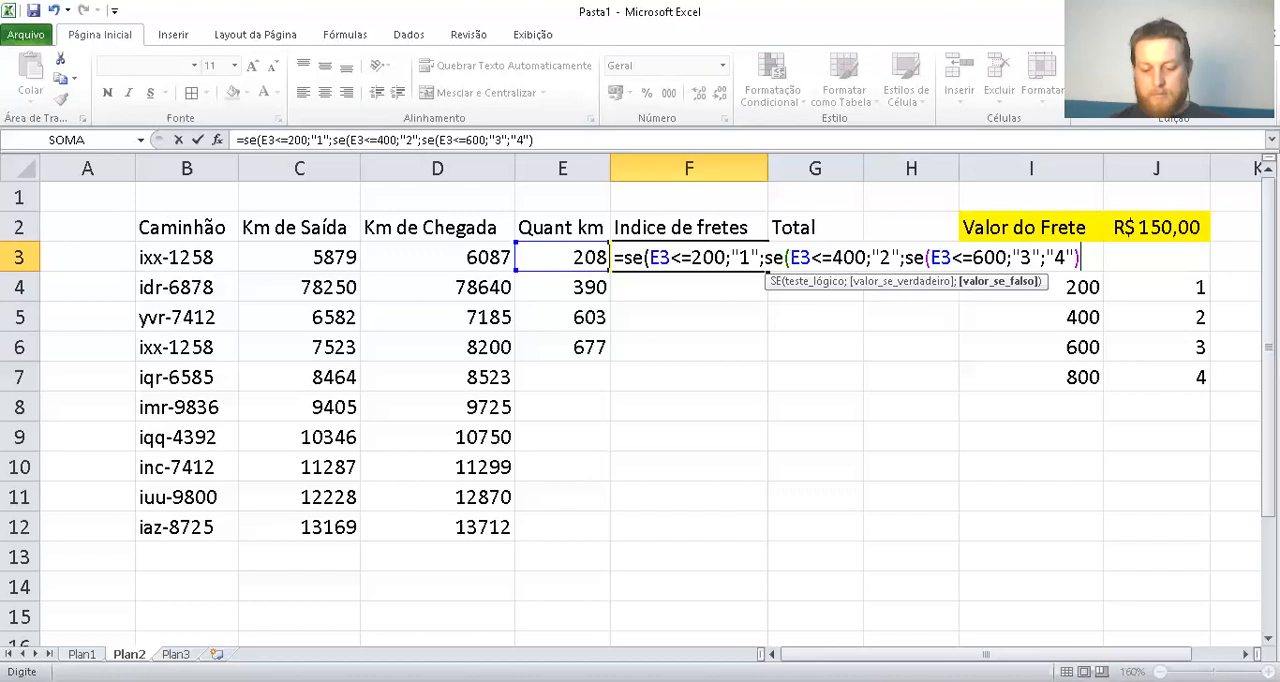
{"action": "type", "text": ")"}
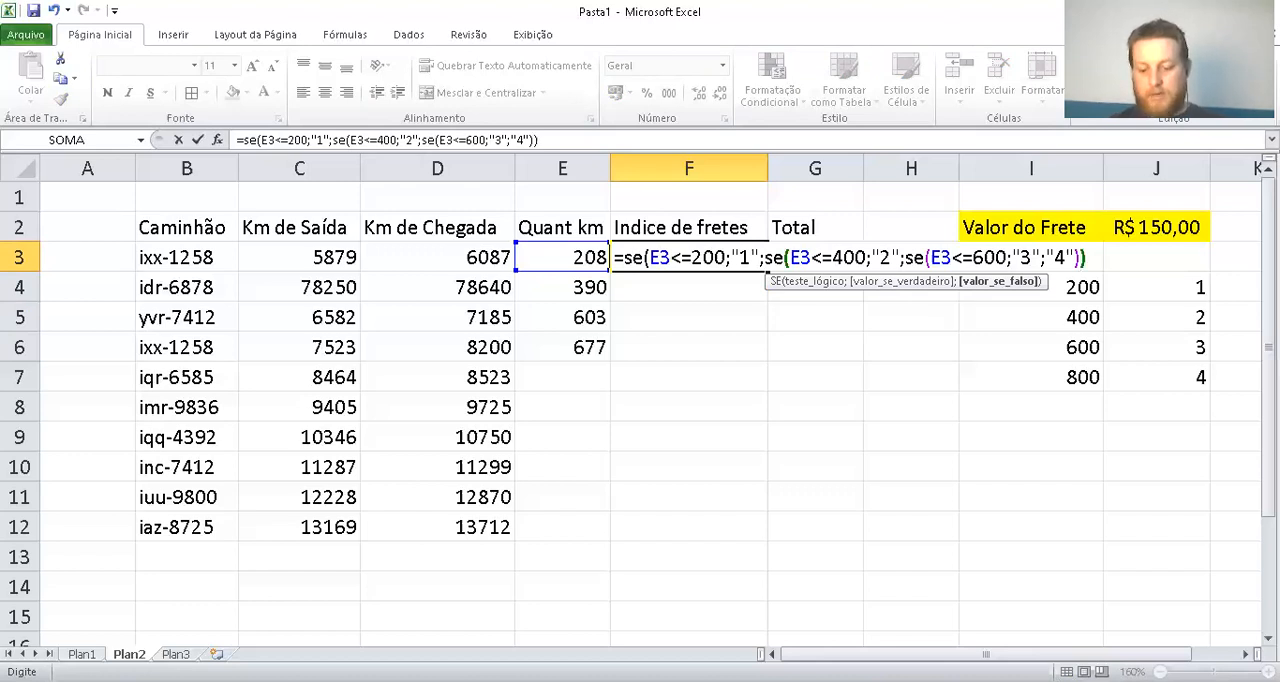
{"action": "type", "text": ")"}
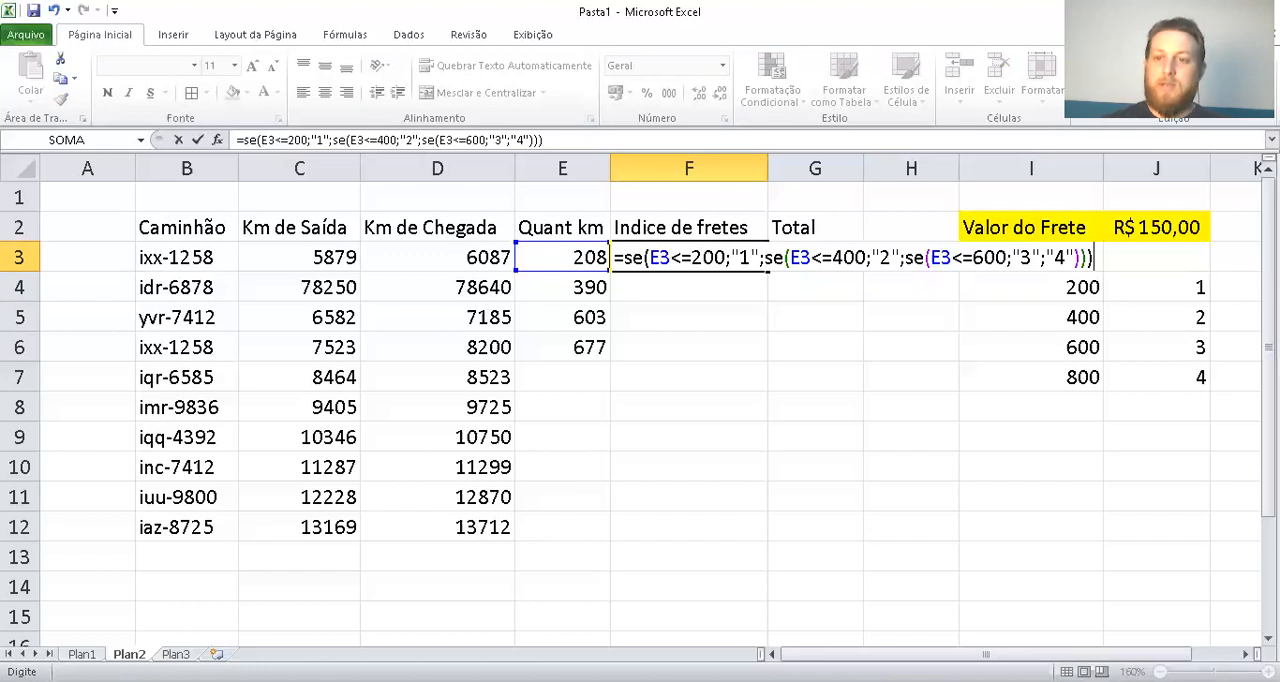
{"action": "key", "text": "Return"}
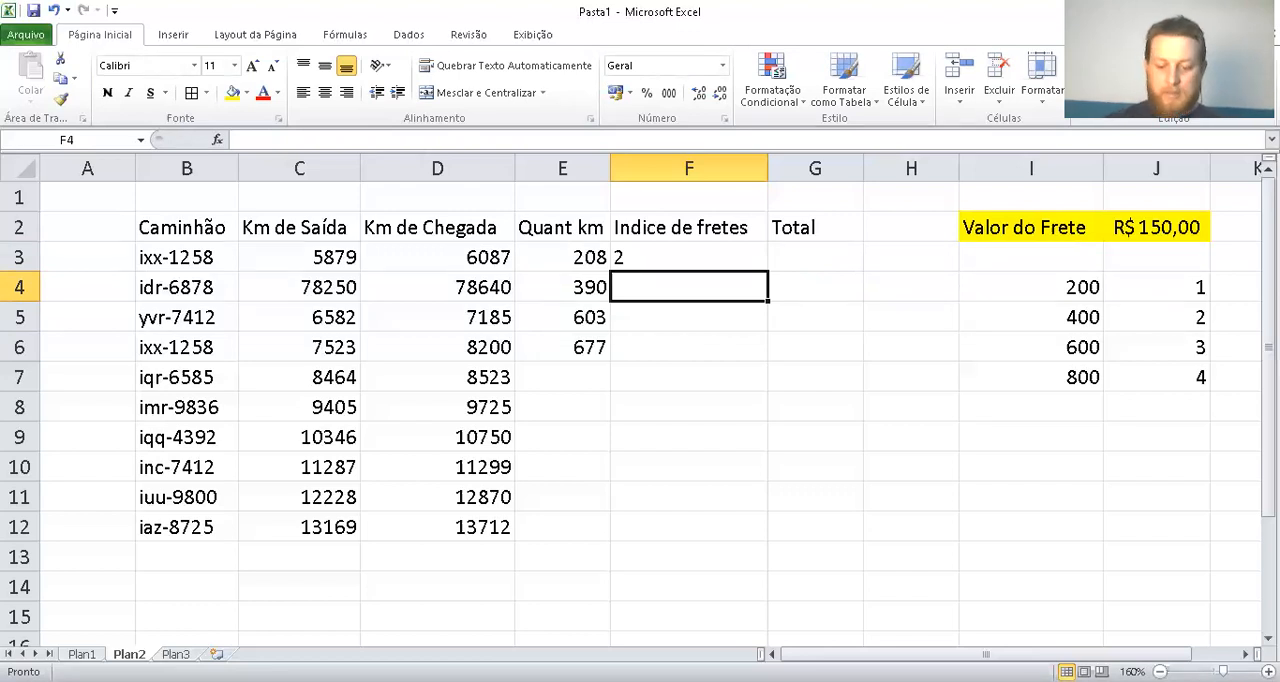
Begin an SE formula in F4 of Indice de fretes that returns "1" when E4<=200, leaving the false argument open
{"action": "type", "text": "=s"}
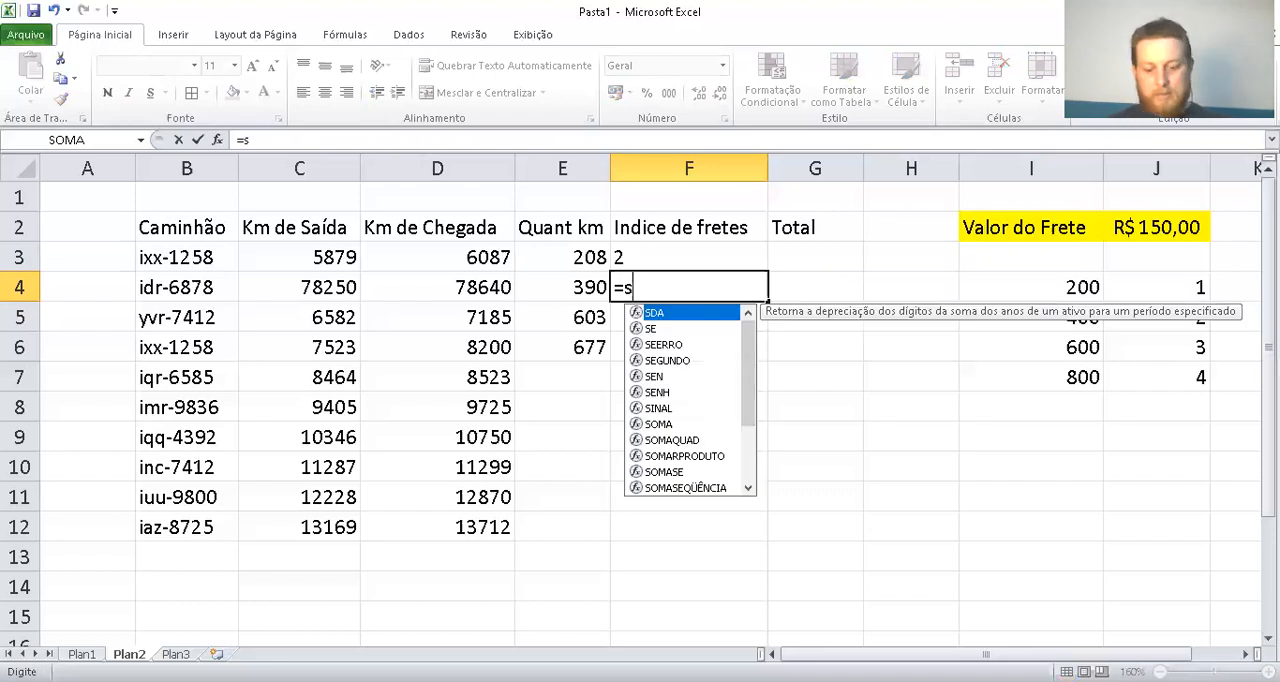
{"action": "type", "text": "e("}
{"action": "key", "text": "Left"}
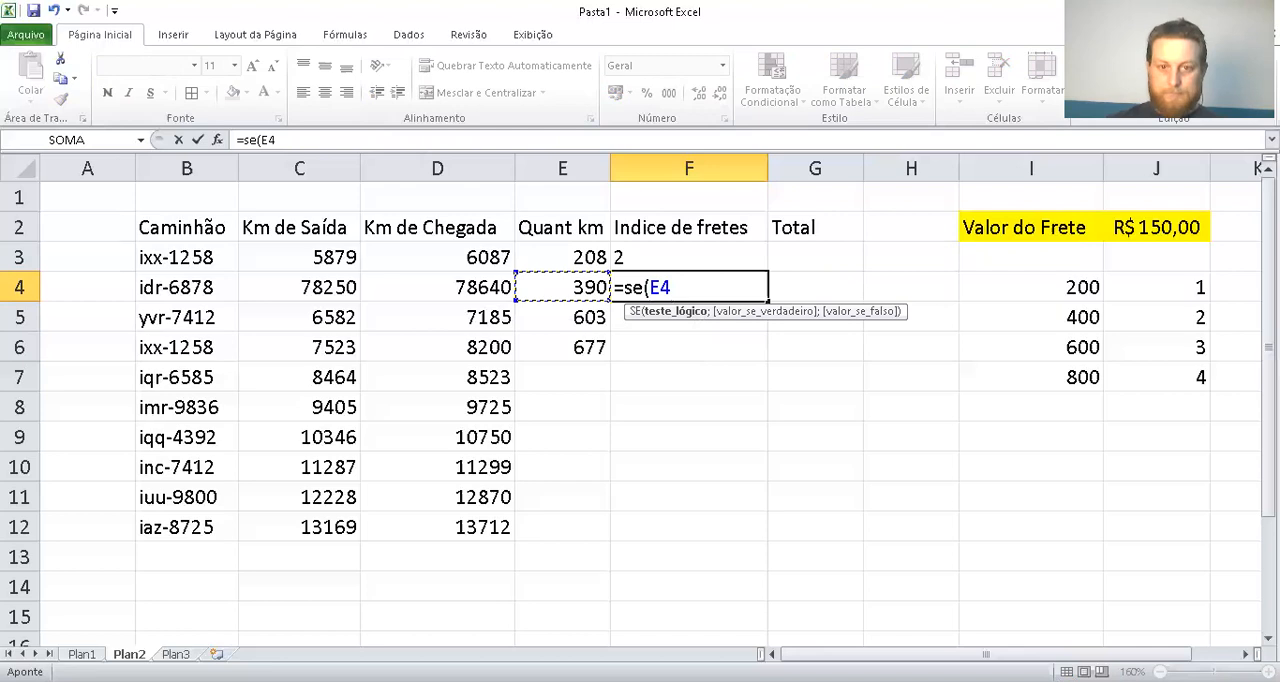
{"action": "type", "text": "<=20"}
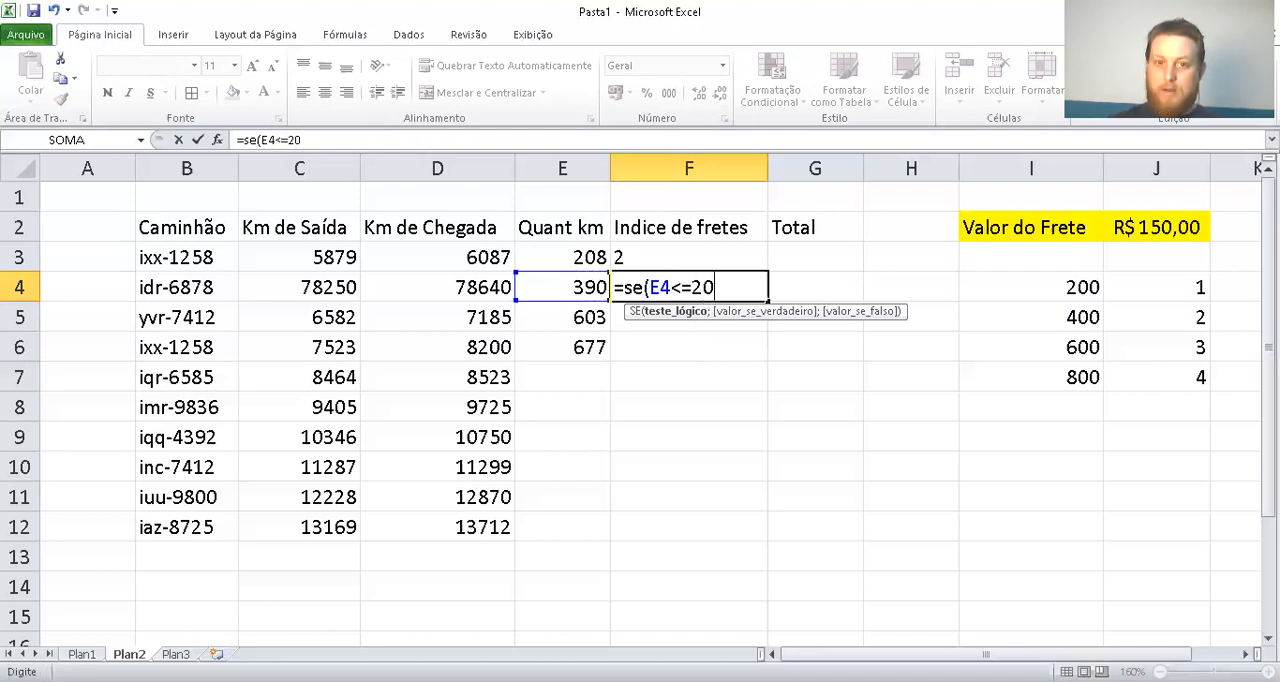
{"action": "type", "text": "0;\"1\""}
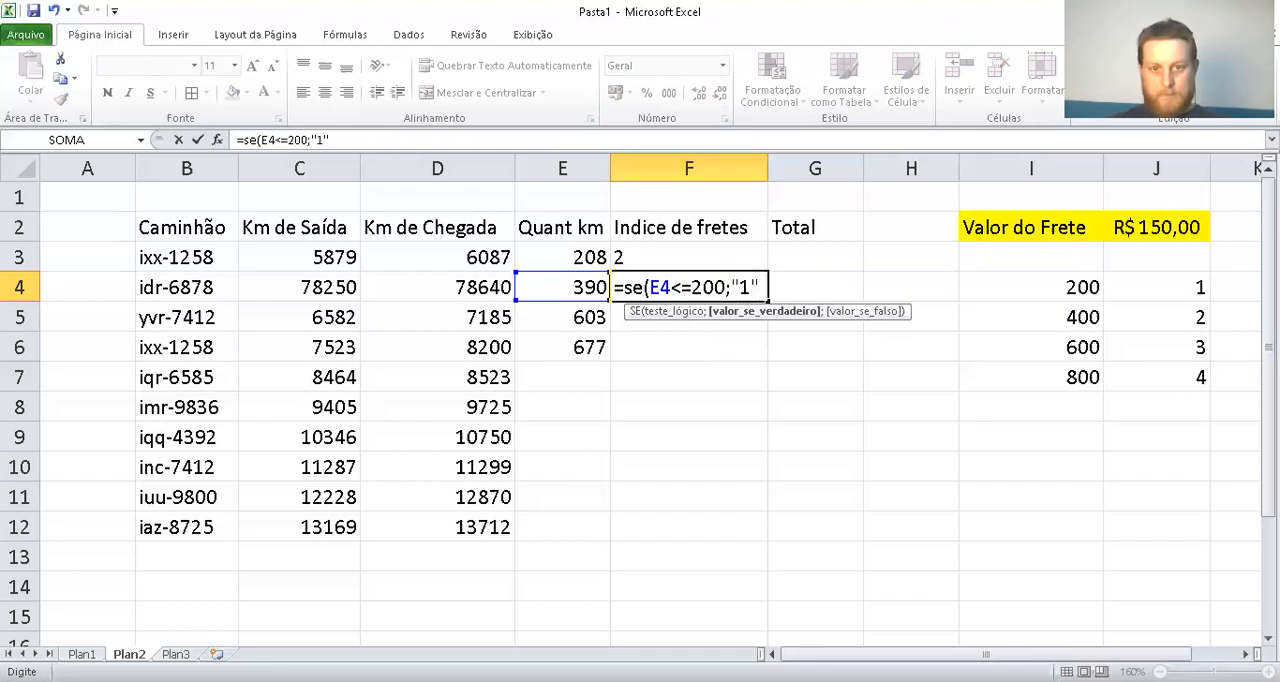
{"action": "type", "text": ";se"}
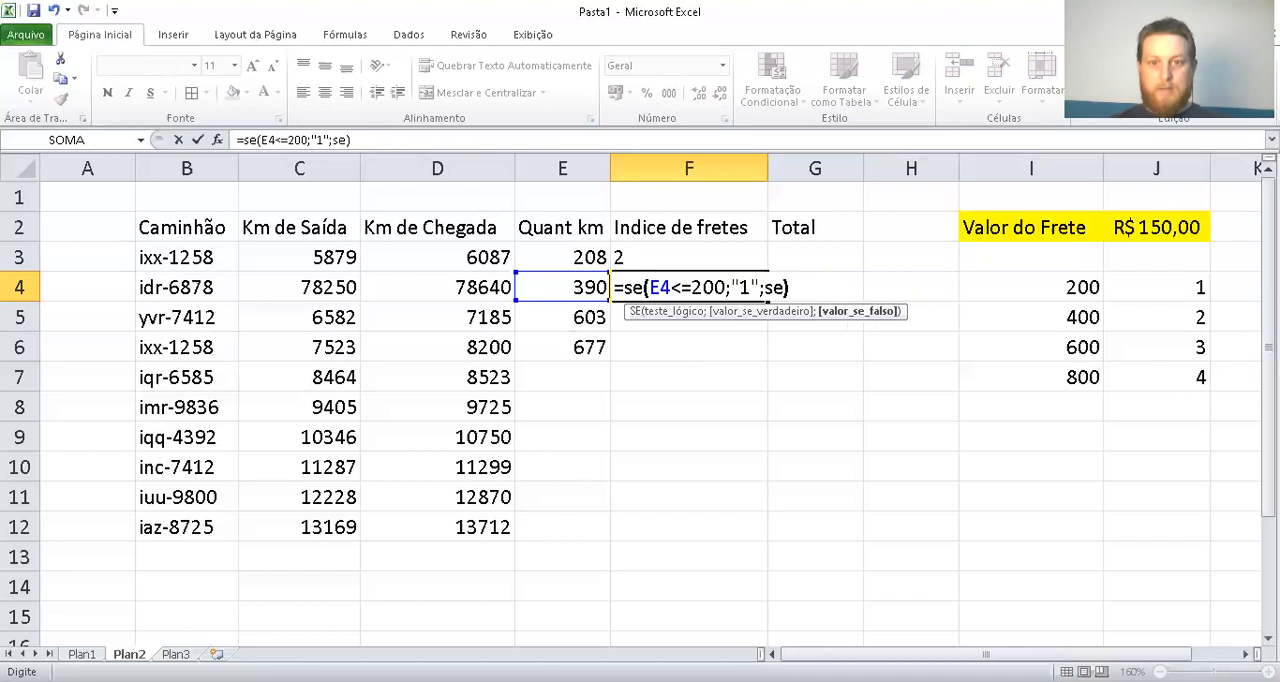
{"action": "type", "text": "("}
Nest a second SE in the F4 formula that returns "2" when E4<=400
{"action": "key", "text": "Left"}
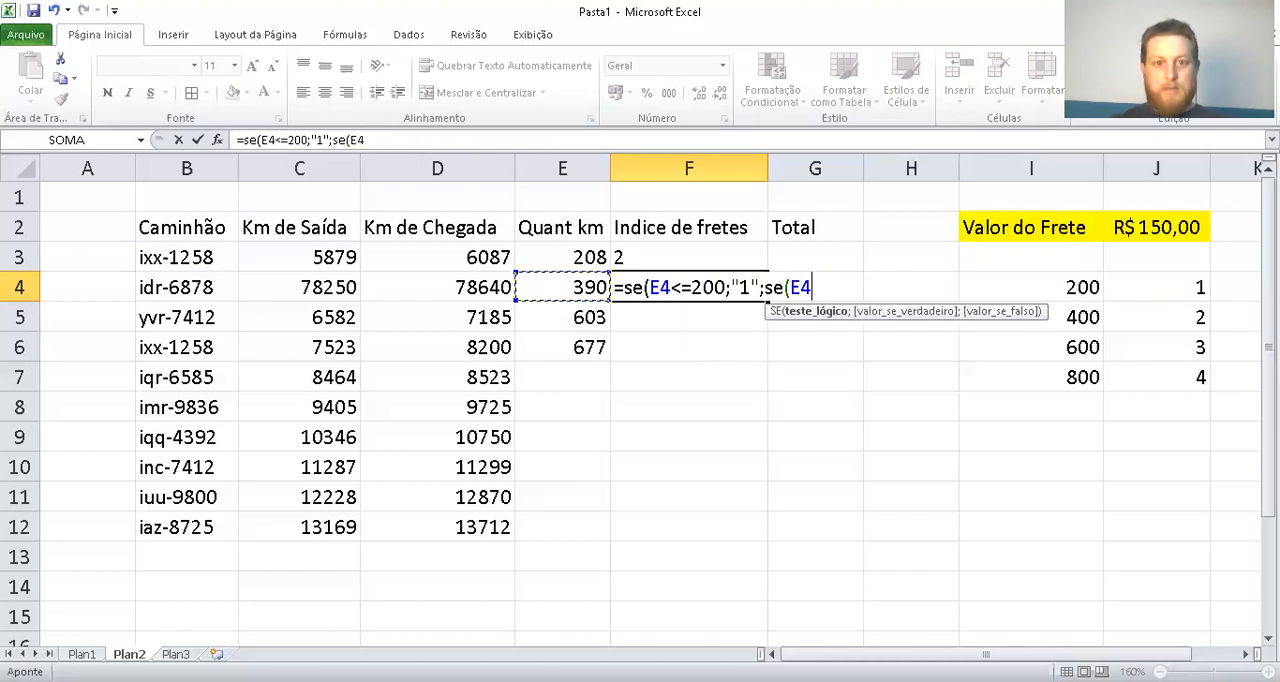
{"action": "type", "text": "<="}
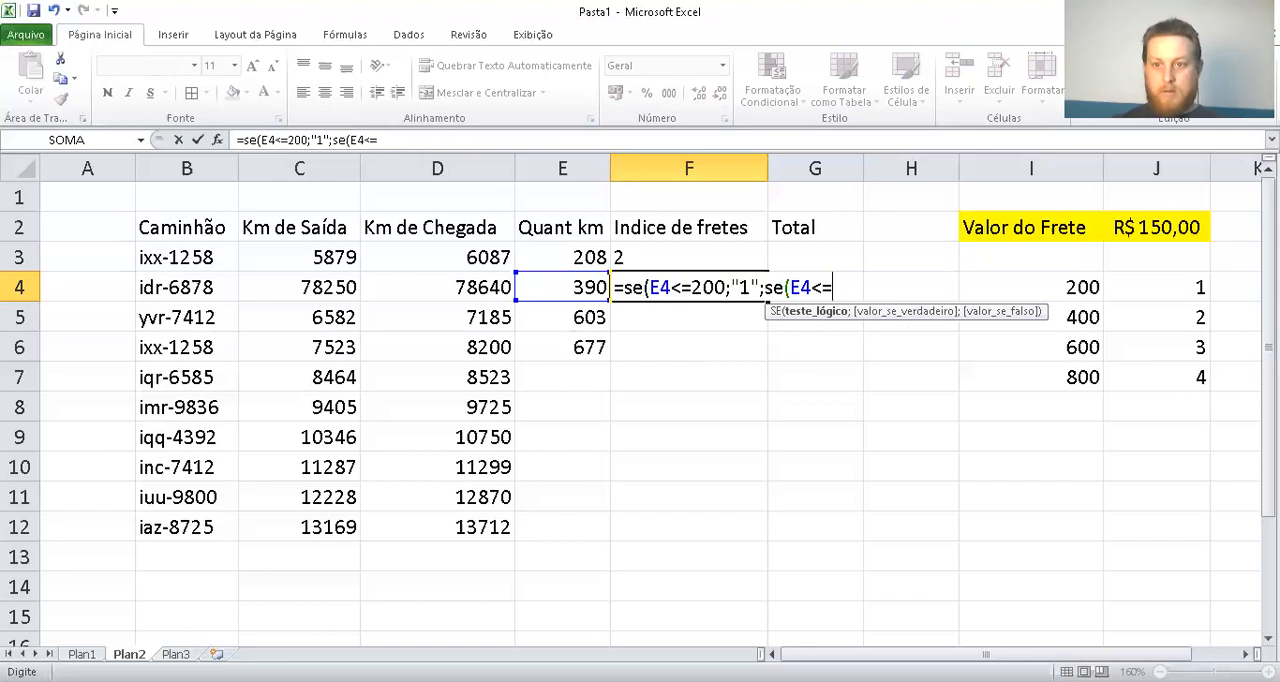
{"action": "type", "text": "400"}
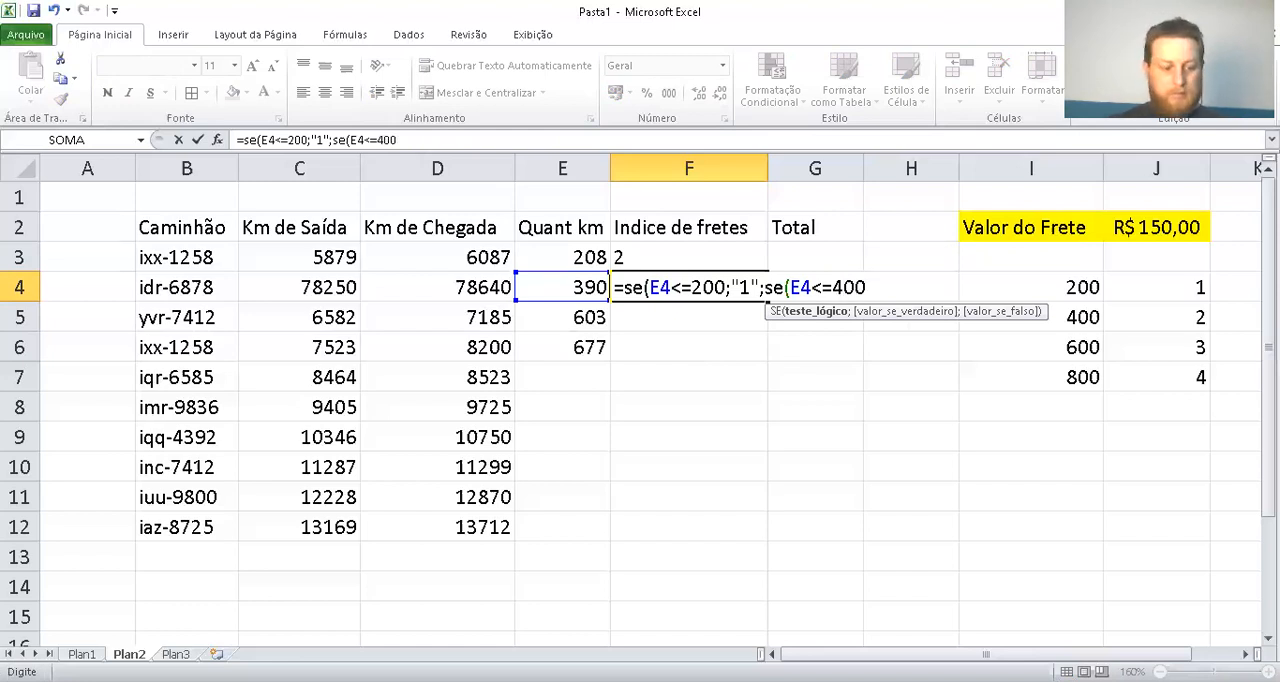
{"action": "type", "text": ";\"2\""}
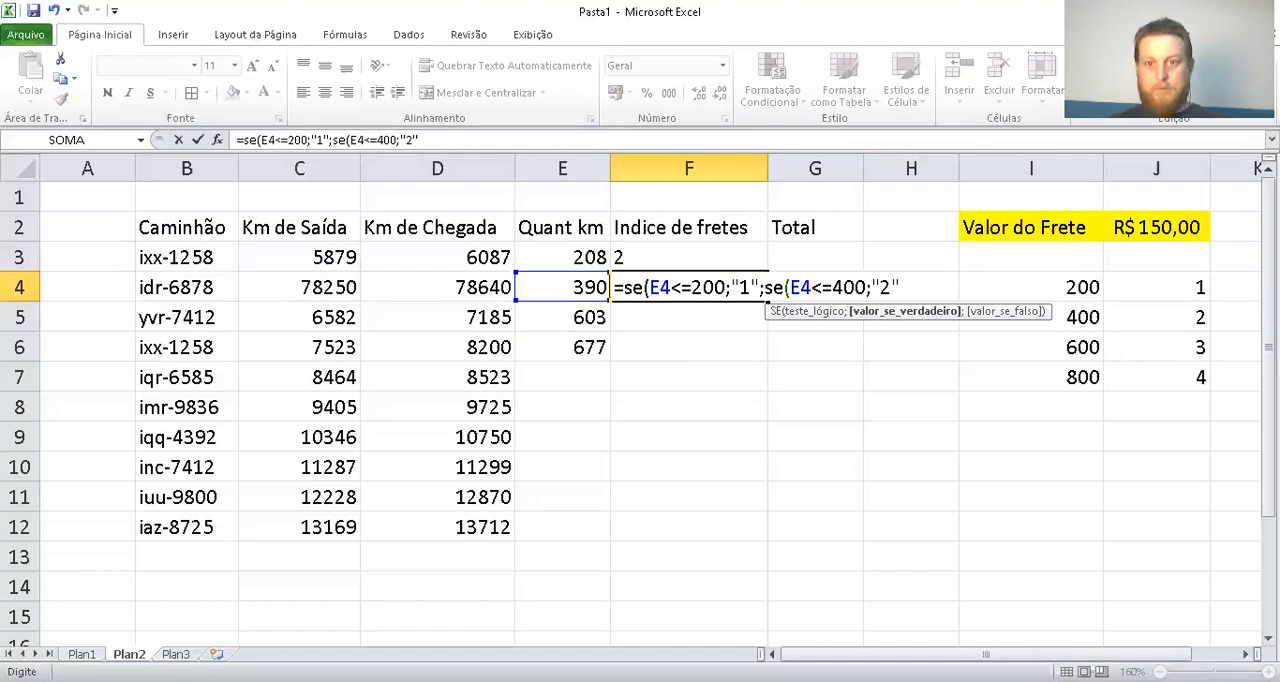
{"action": "type", "text": ";SE"}
Nest a third SE in the F4 formula's remaining false argument that returns "3" when E4<=600
{"action": "key", "text": "BackSpace"}
{"action": "type", "text": "e"}
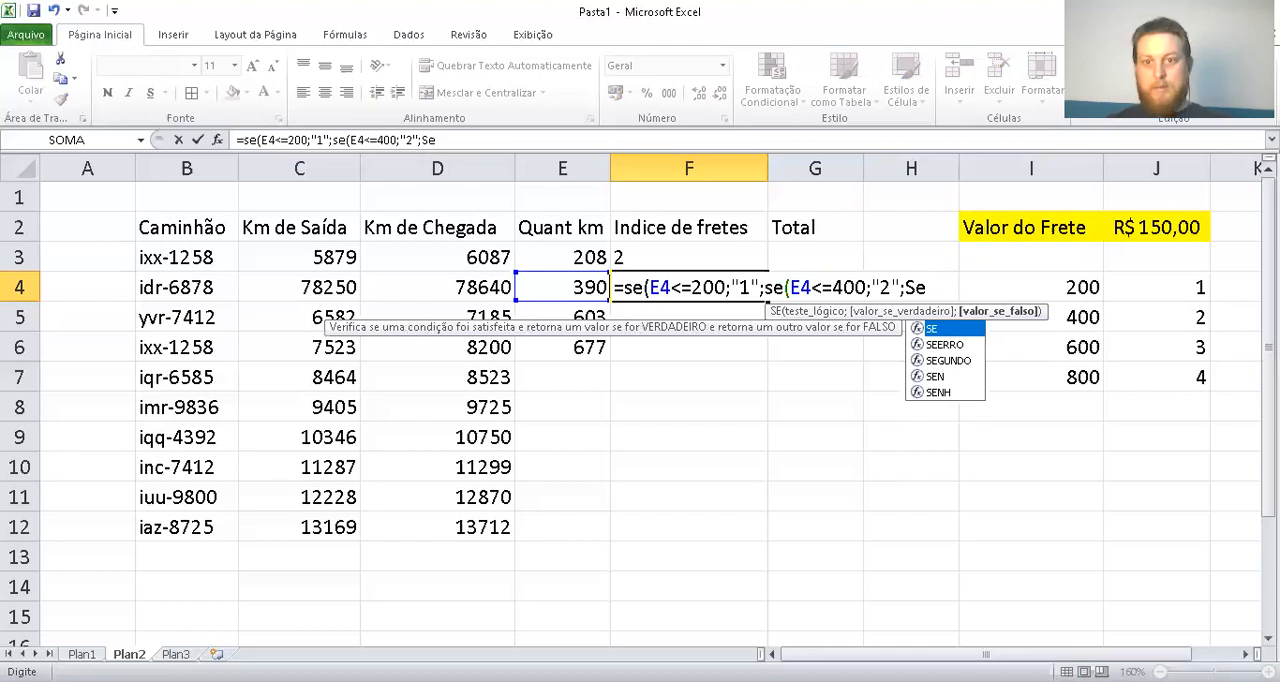
{"action": "type", "text": "("}
{"action": "key", "text": "Left"}
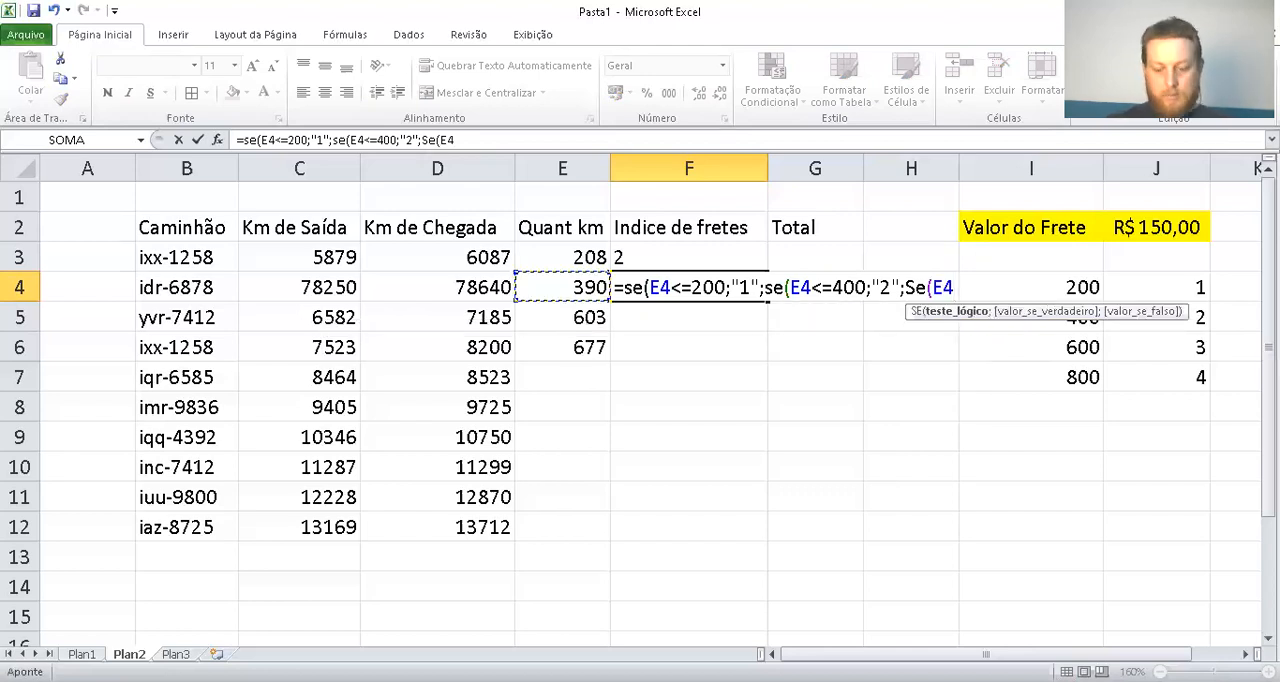
{"action": "type", "text": "<"}
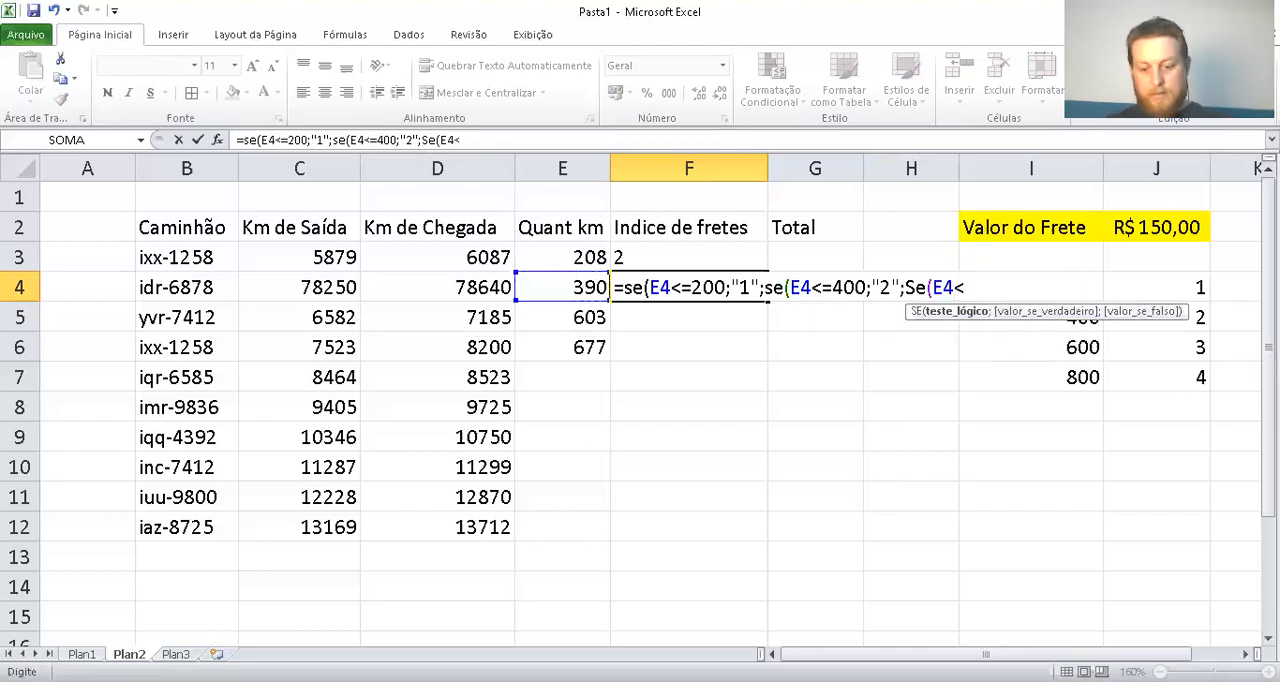
{"action": "type", "text": "="}
{"action": "key", "text": "BackSpace"}
{"action": "type", "text": "=600;\"3\""}
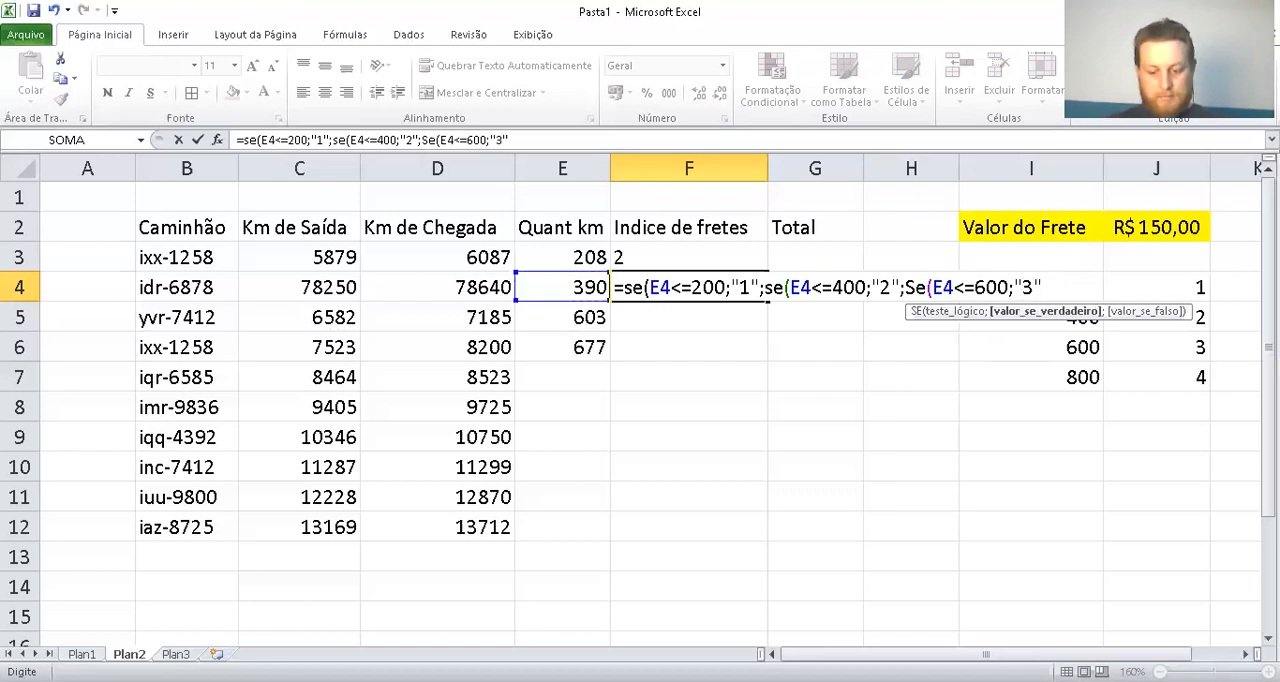
{"action": "type", "text": ";\""}
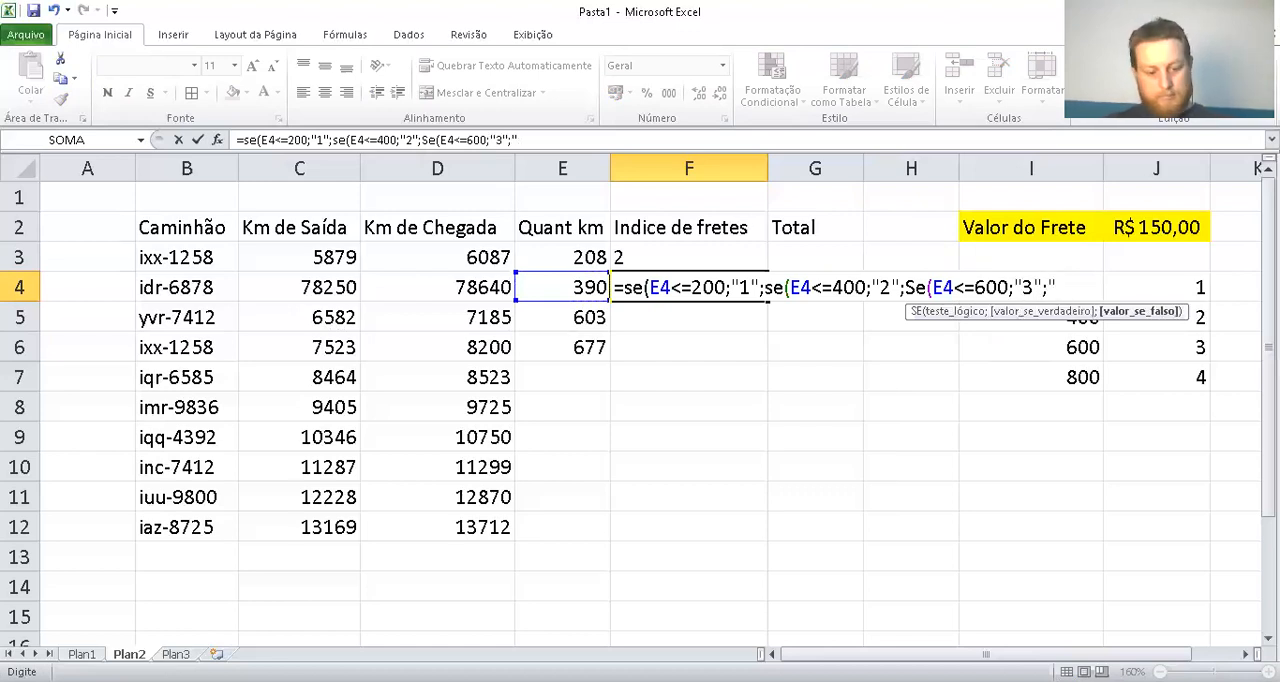
{"action": "type", "text": "4\""}
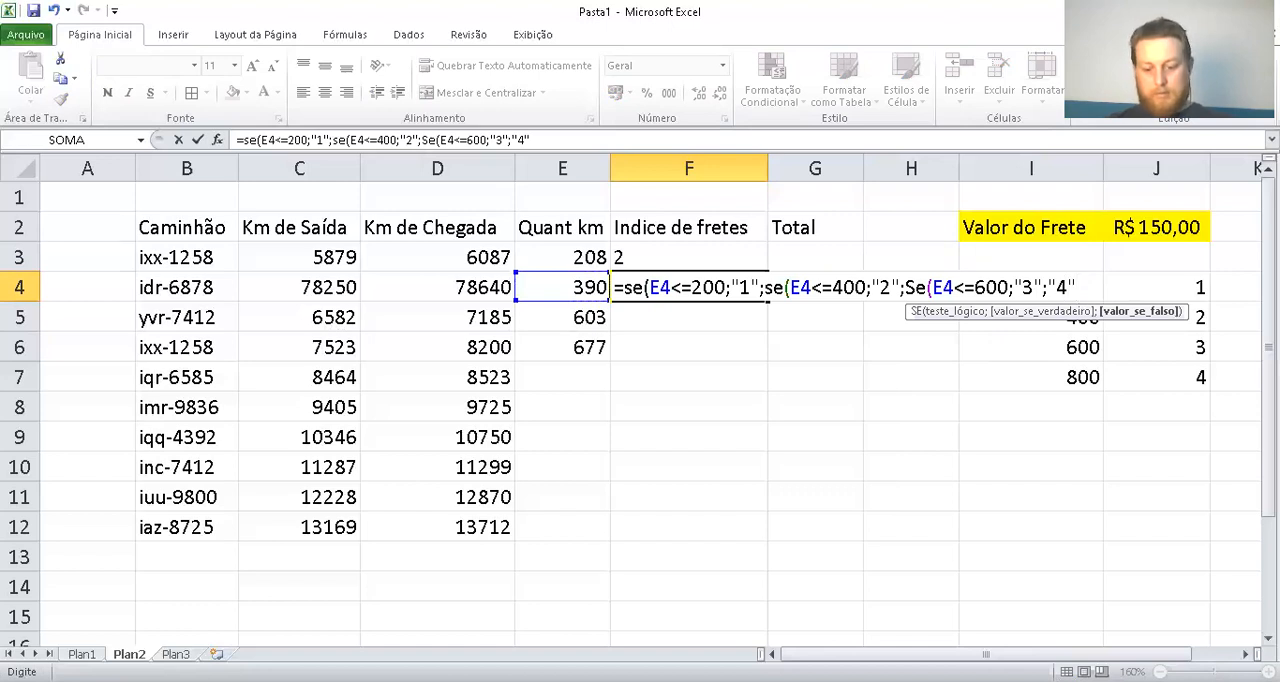
{"action": "type", "text": ")))"}
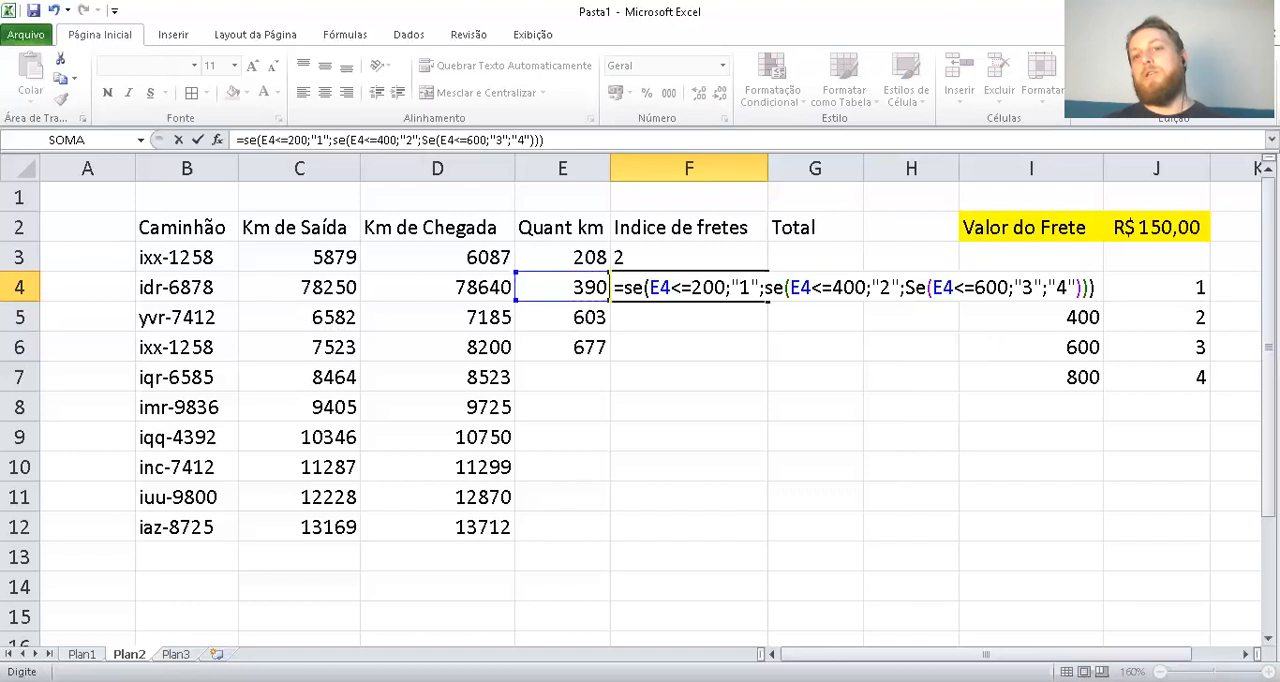
Complete the F4 formula with "4" as the final false value, closing all three SE functions, and enter it
{"action": "key", "text": "Return"}
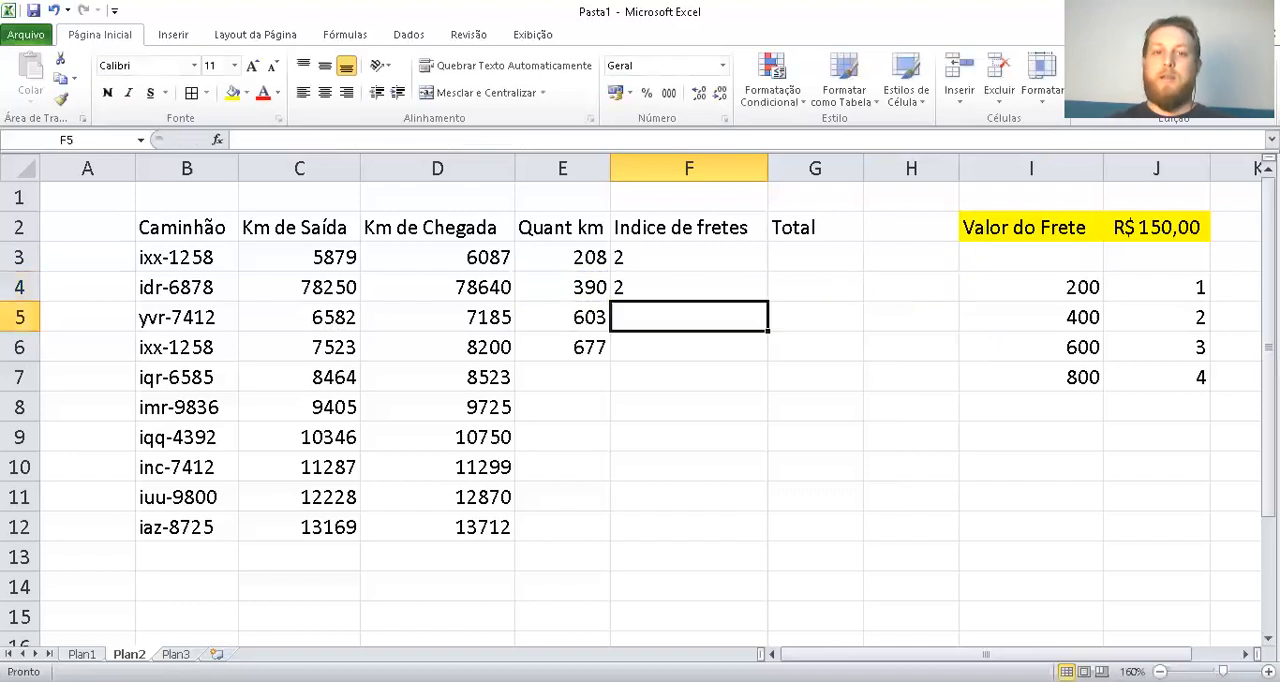
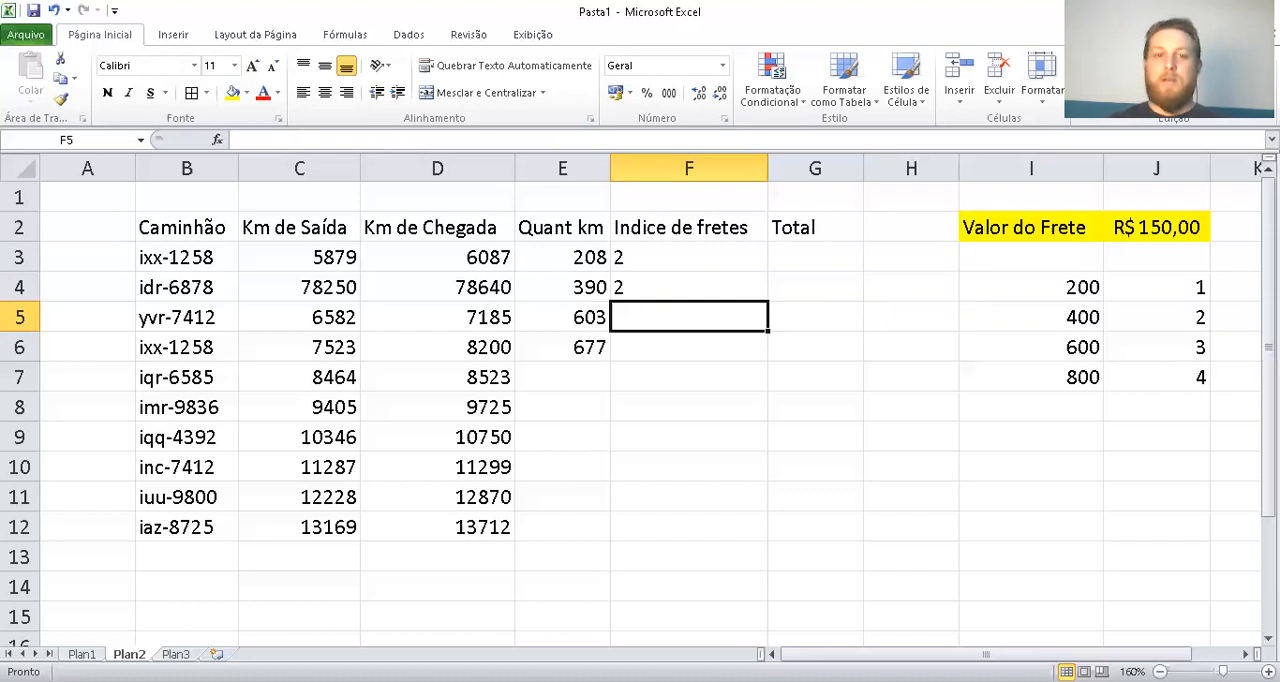
Begin an SE formula in F5 of Indice de fretes that returns "1" when E5<=200, leaving the false argument open
{"action": "type", "text": "="}
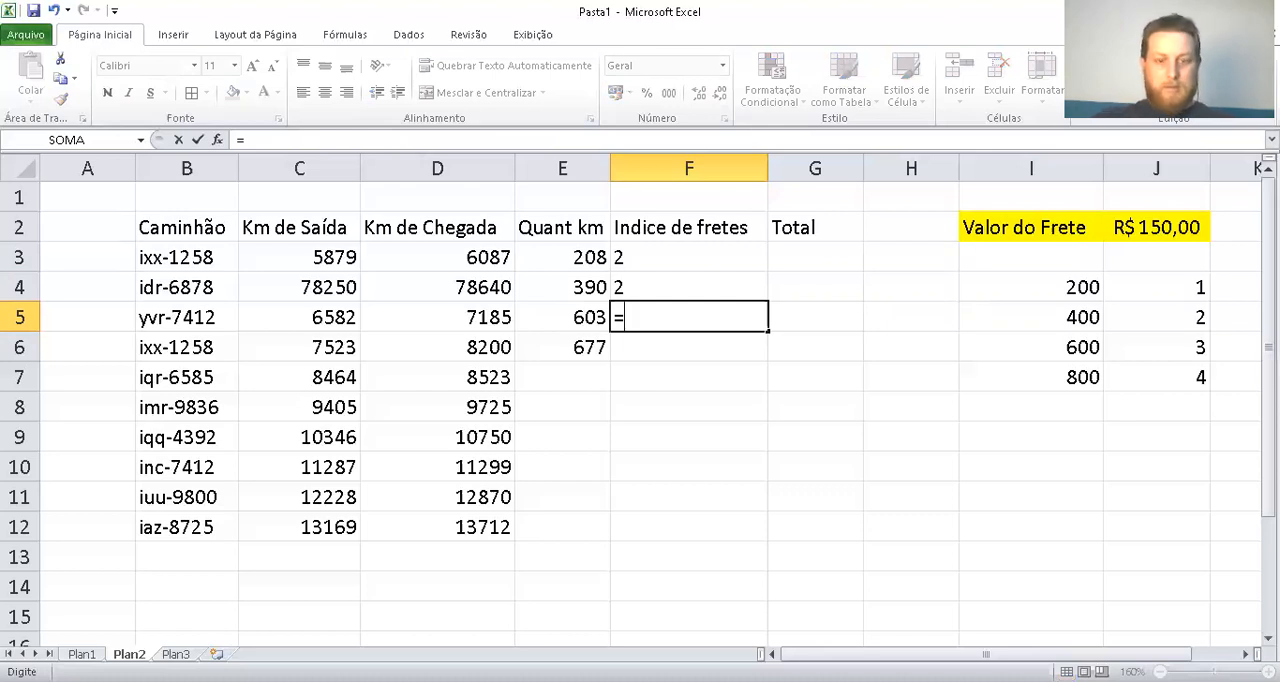
{"action": "type", "text": "se("}
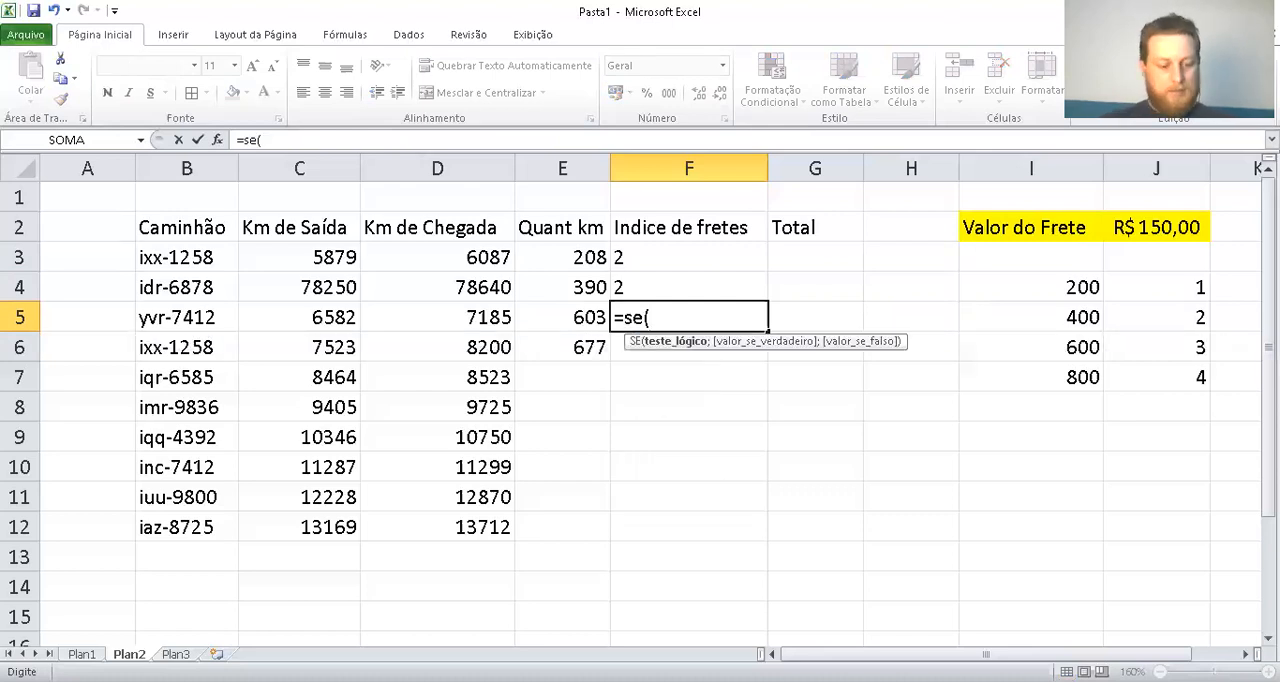
{"action": "key", "text": "Left"}
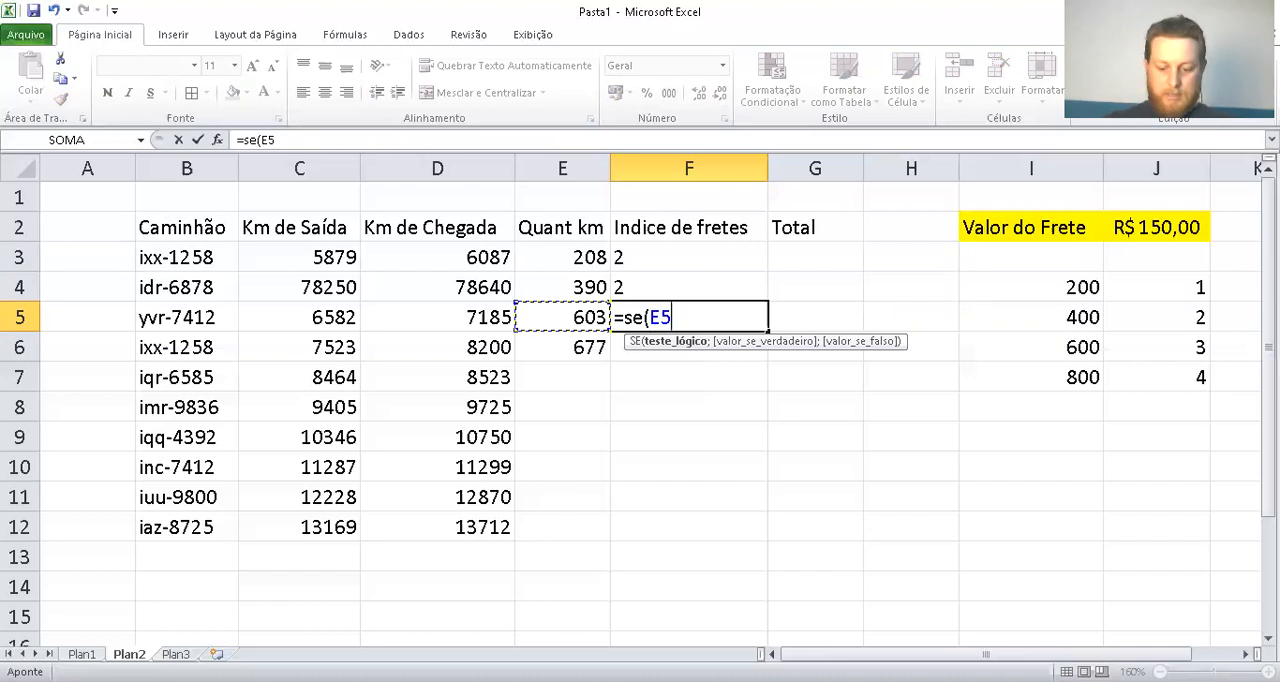
{"action": "type", "text": "<="}
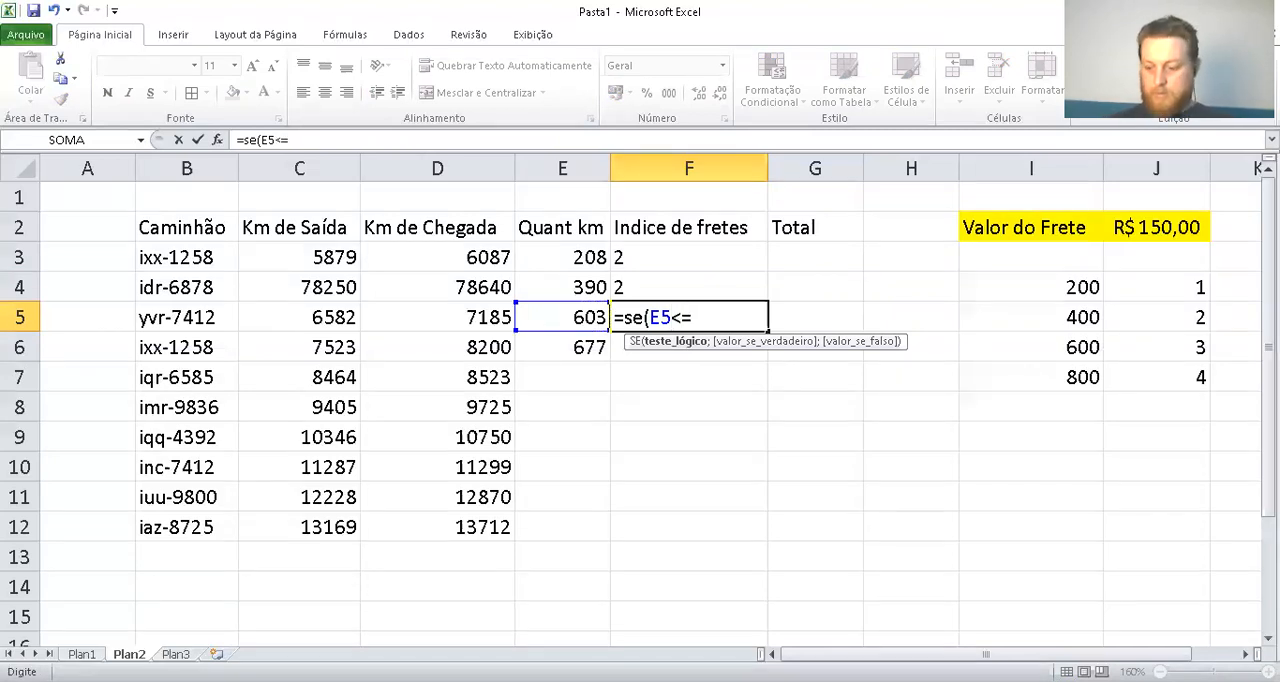
{"action": "type", "text": "200\""}
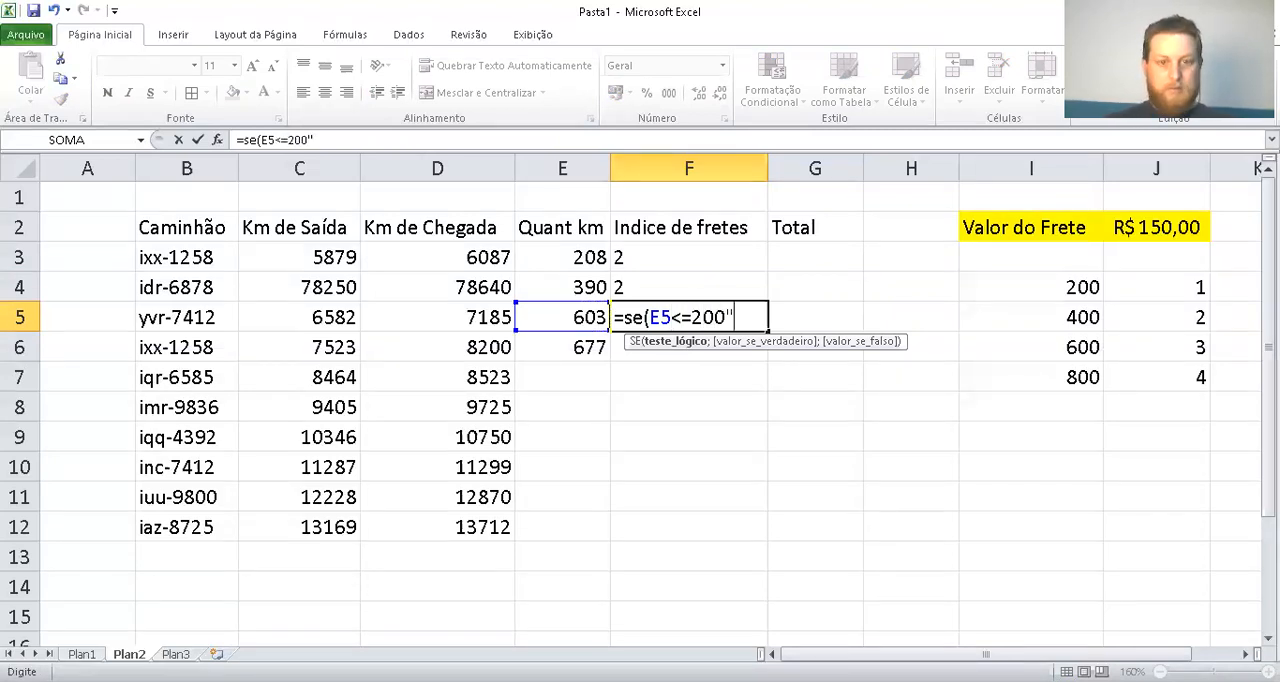
{"action": "key", "text": "BackSpace"}
{"action": "key", "text": "Up"}
{"action": "type", "text": "\""}
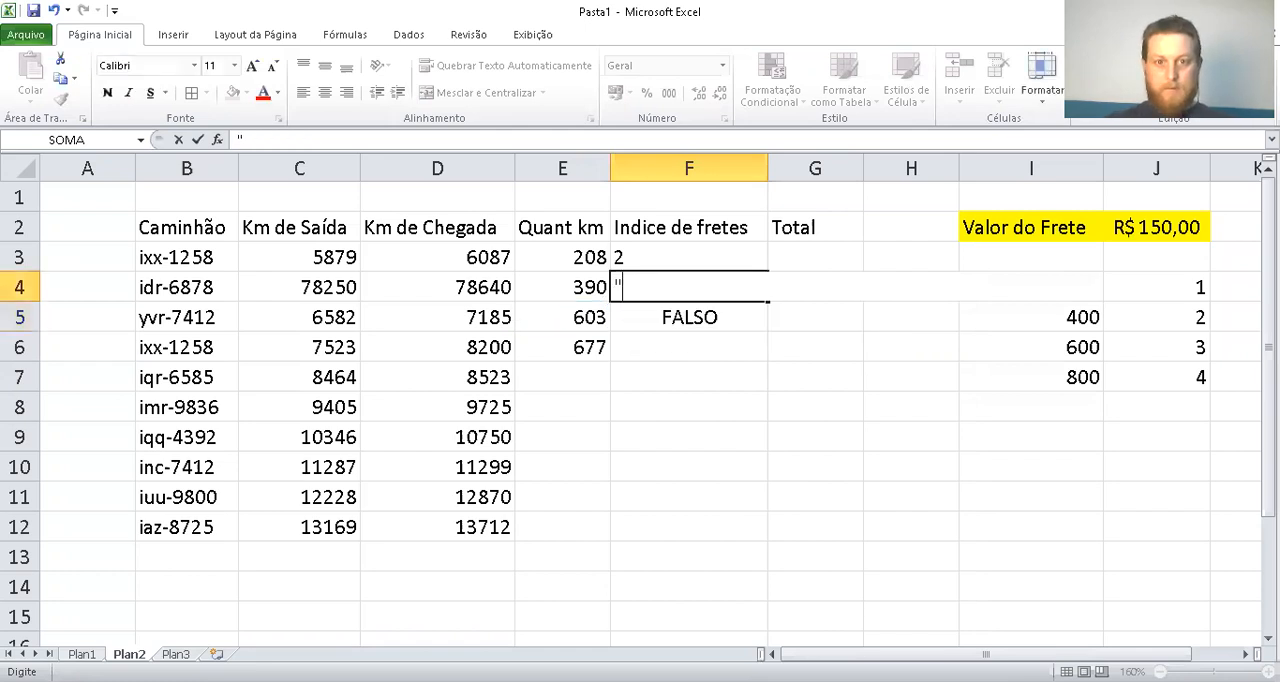
{"action": "key", "text": "Escape"}
{"action": "key", "text": "Down"}
{"action": "key", "text": "F2"}
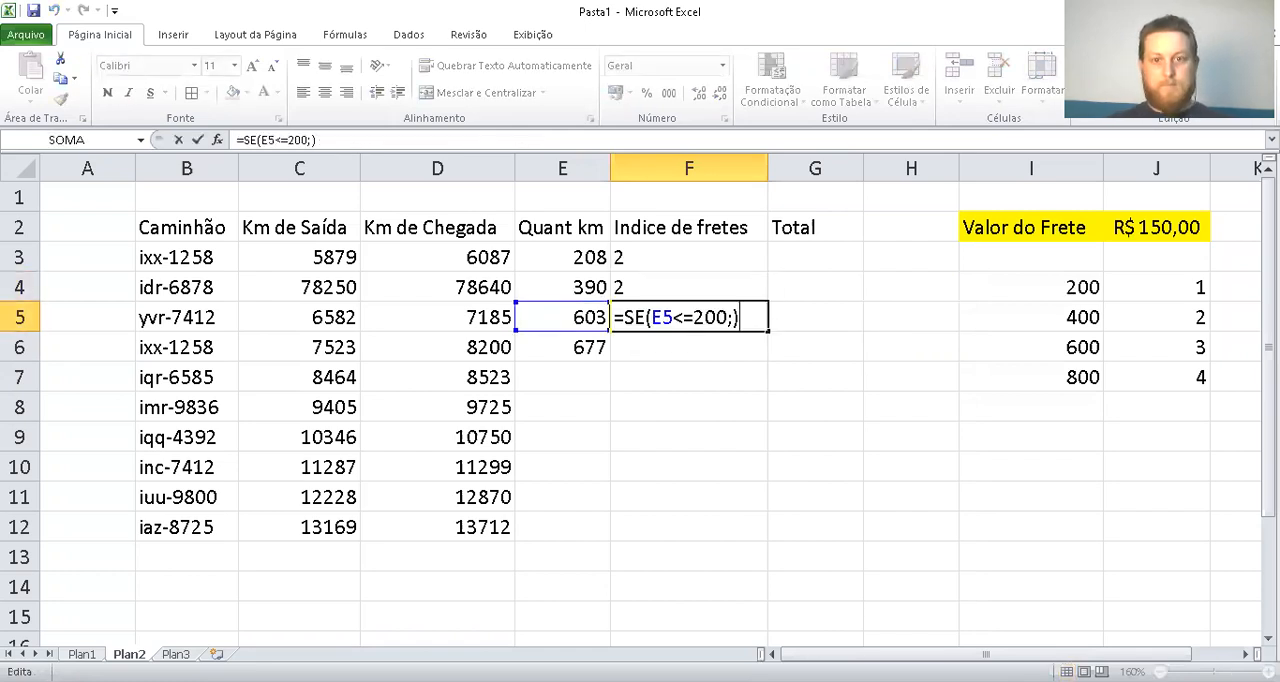
{"action": "type", "text": "\"1\";s"}
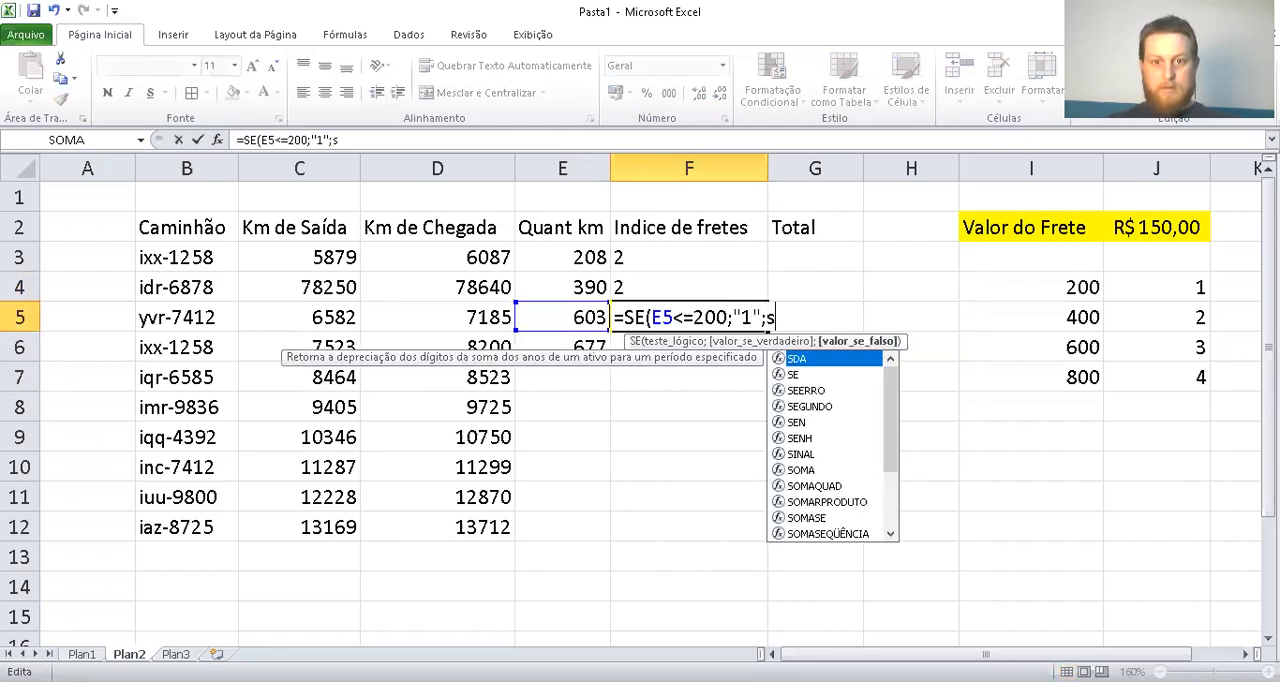
{"action": "type", "text": "e("}
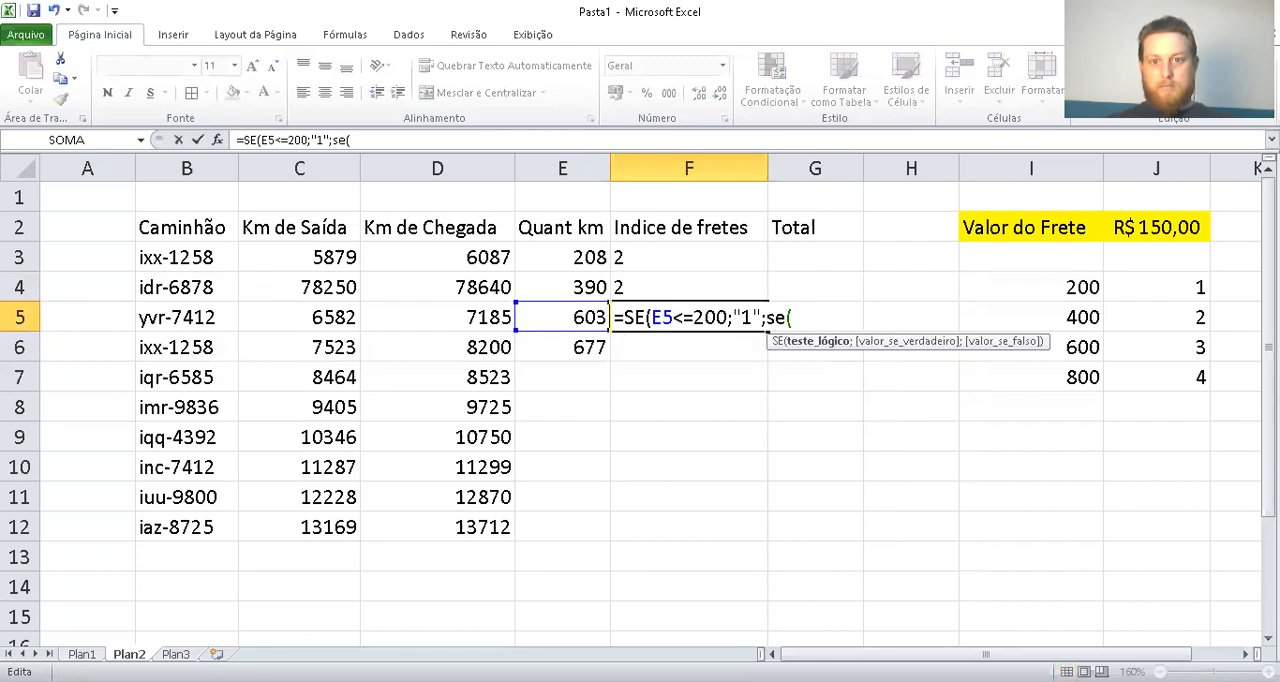
Nest a second SE in the F5 formula that returns "2" when E5<=400
{"action": "left_click", "coordinate": [554, 317]}
{"action": "type", "text": "<="}
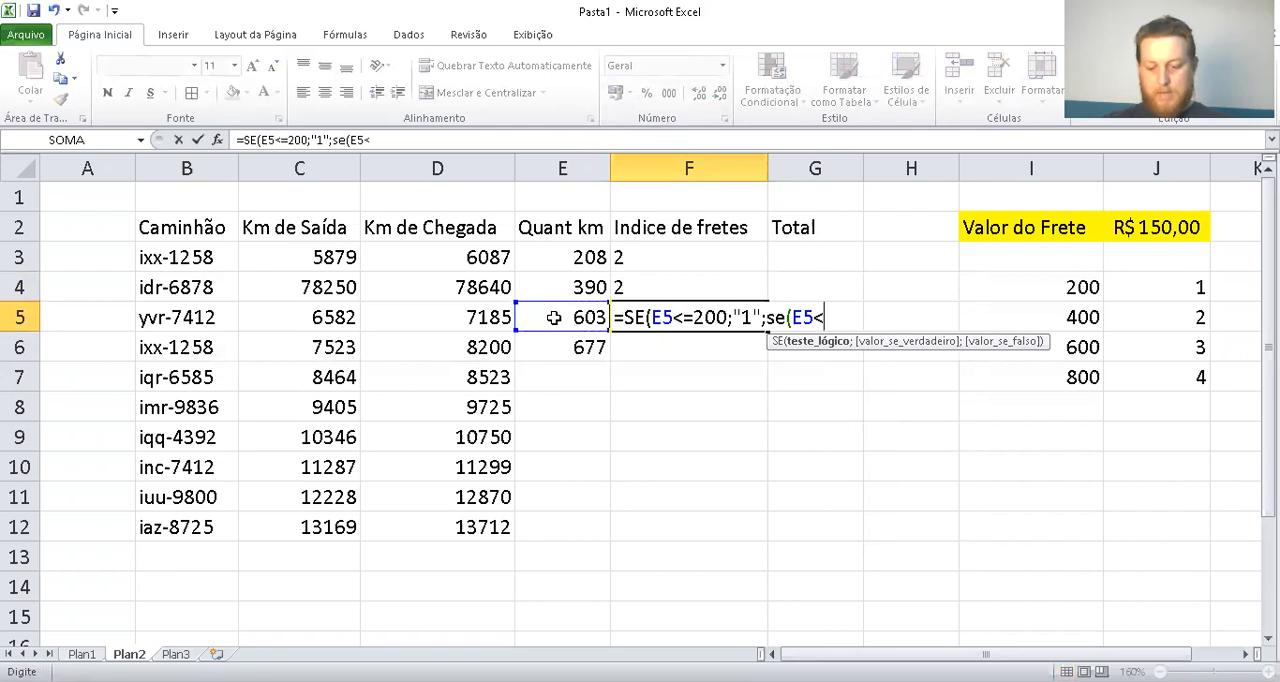
{"action": "type", "text": "40"}
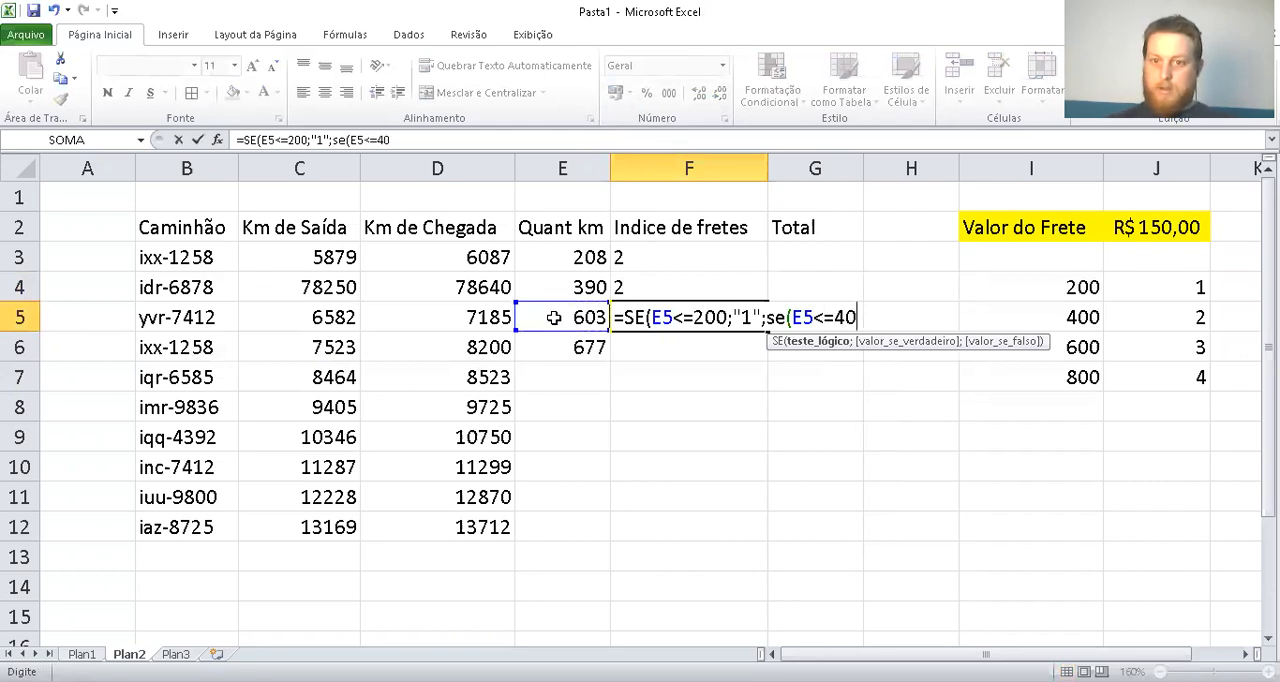
{"action": "type", "text": "0;\"2\""}
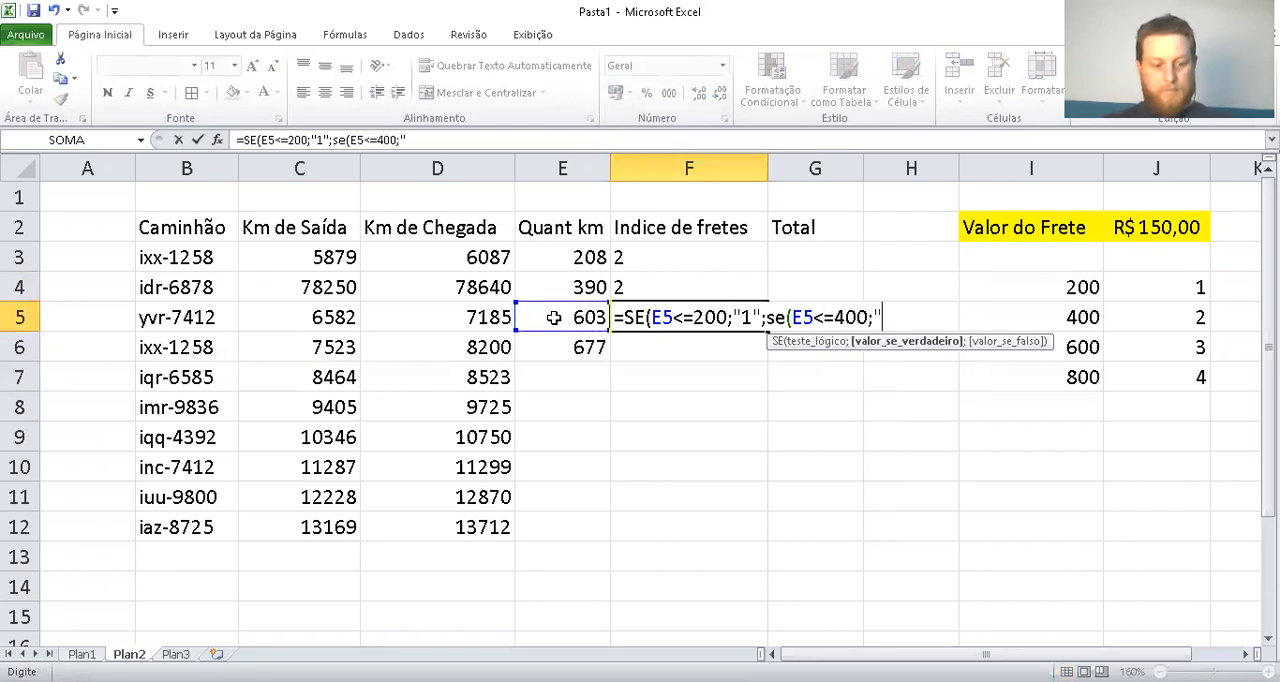
{"action": "type", "text": ";se"}
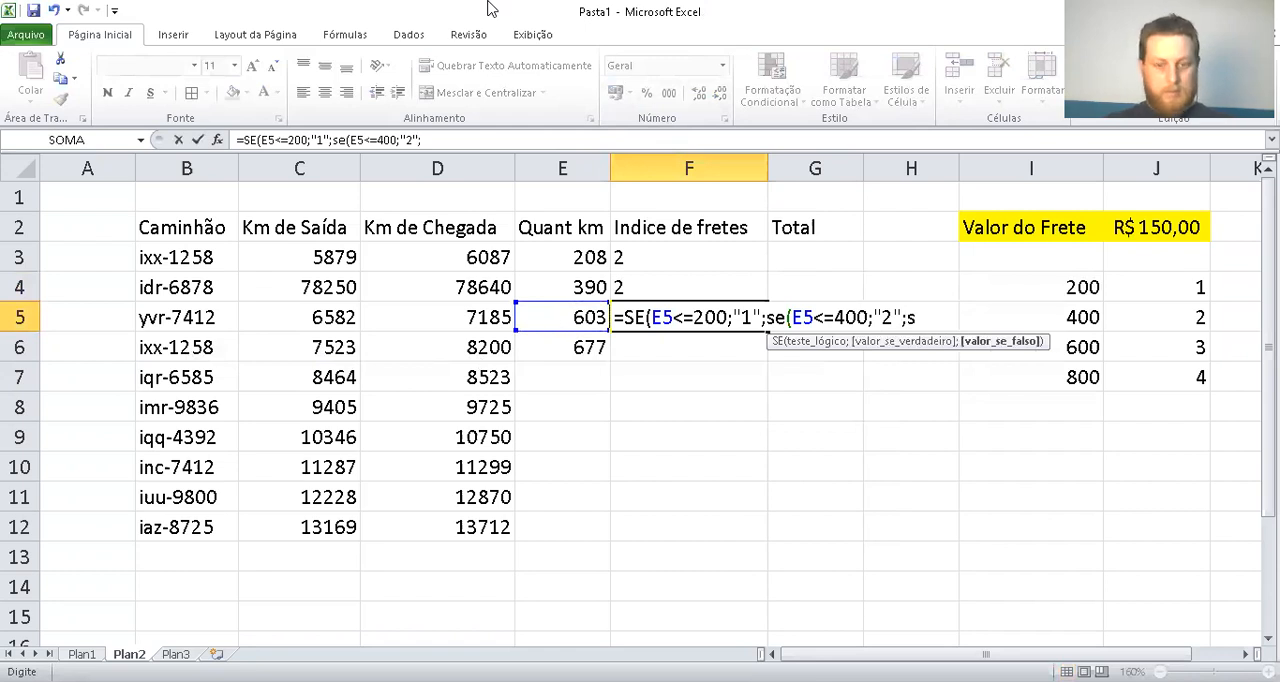
{"action": "type", "text": "("}
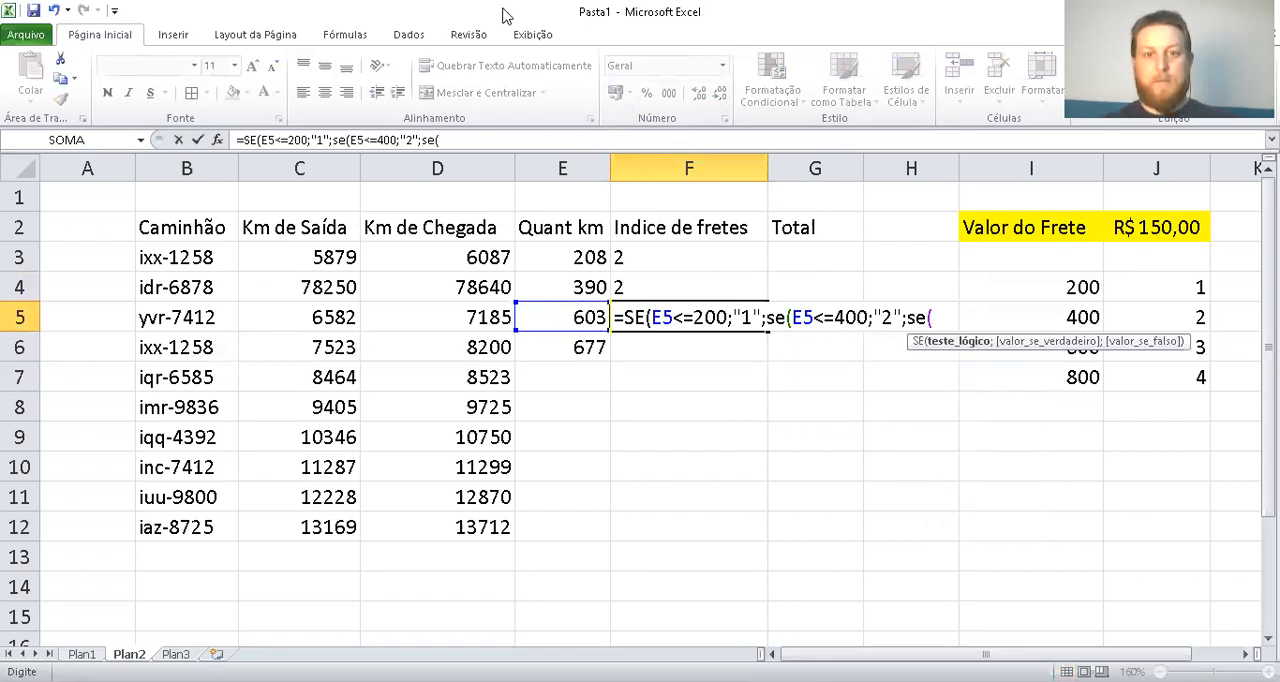
Nest a third SE in the F5 formula's remaining false argument that returns "3" when E5<=600
{"action": "left_click", "coordinate": [575, 320]}
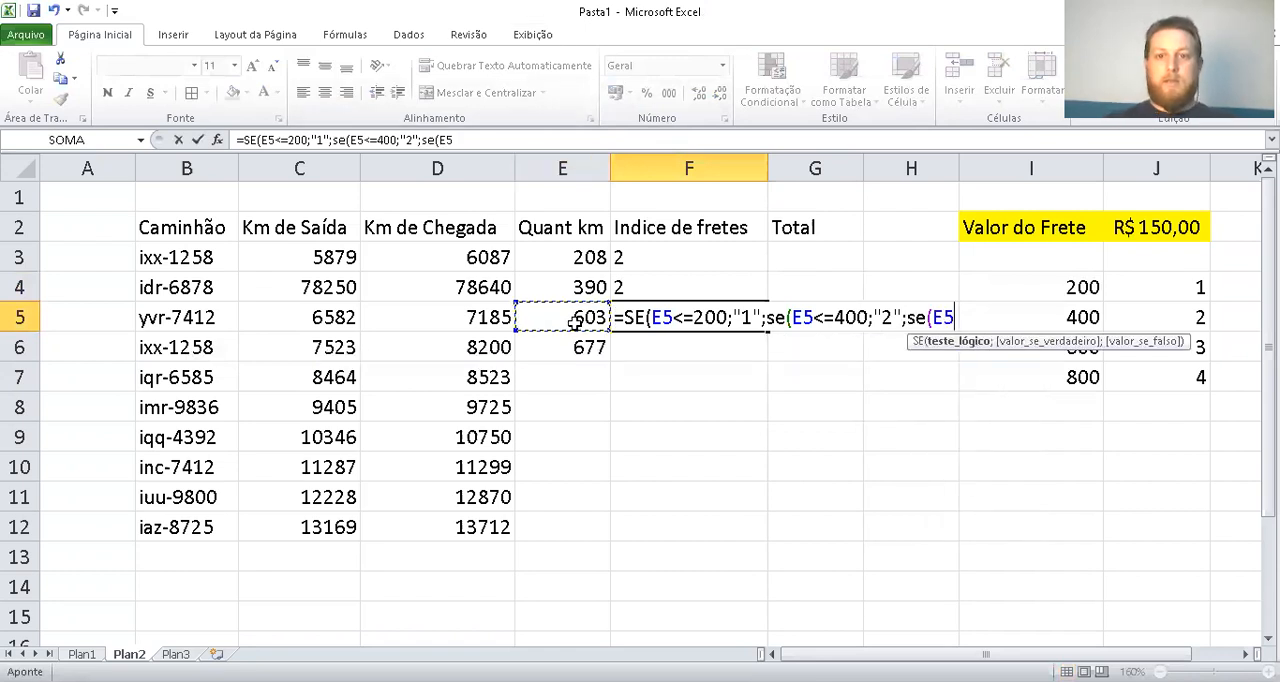
{"action": "type", "text": "<=4"}
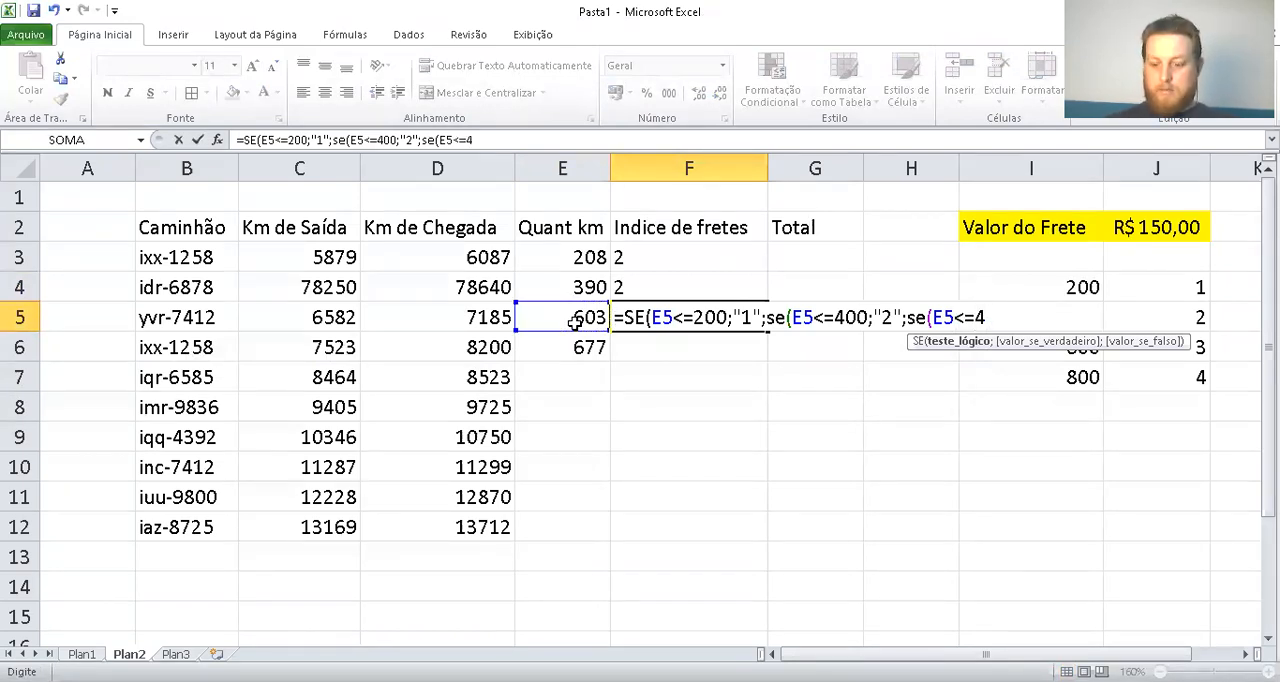
{"action": "key", "text": "BackSpace"}
{"action": "type", "text": "65"}
{"action": "key", "text": "BackSpace"}
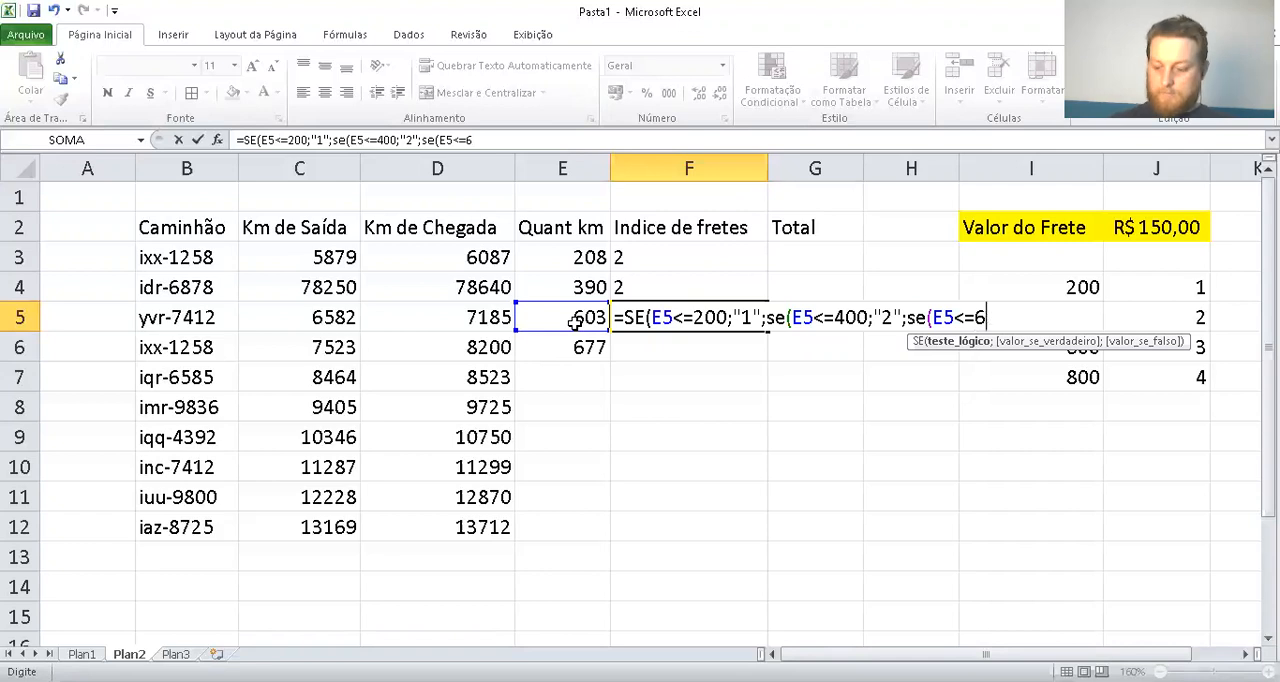
{"action": "type", "text": "00"}
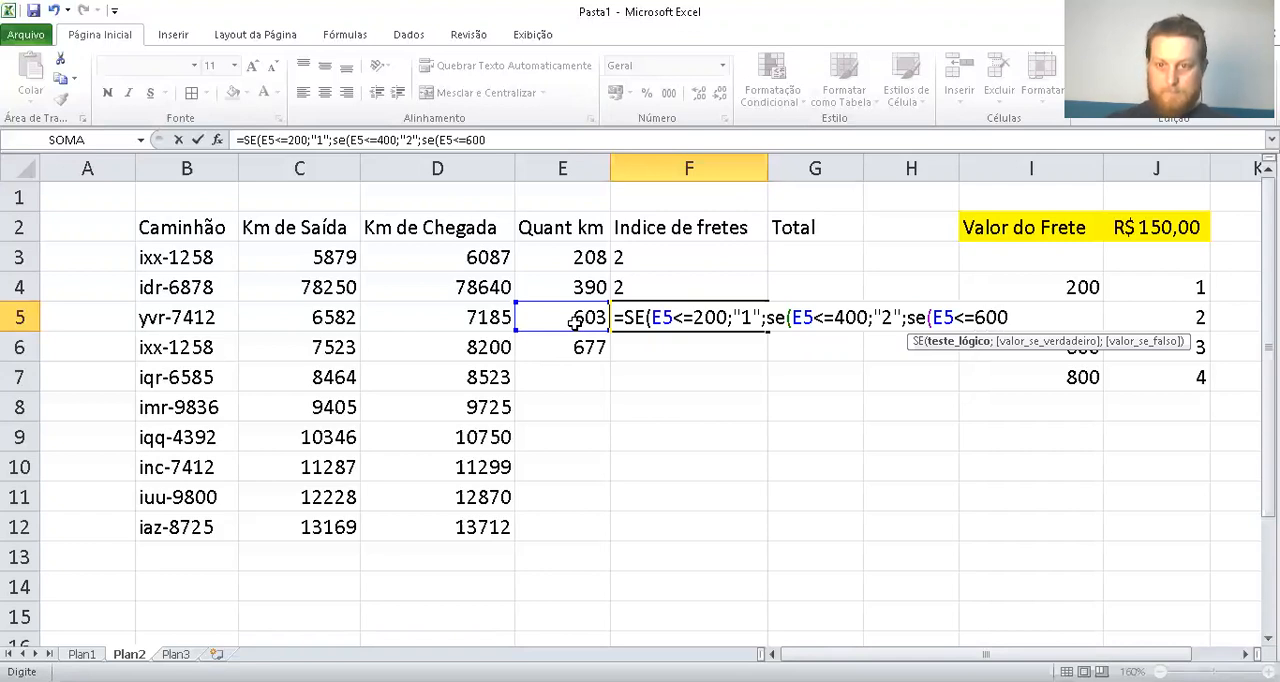
{"action": "type", "text": ";\"3\""}
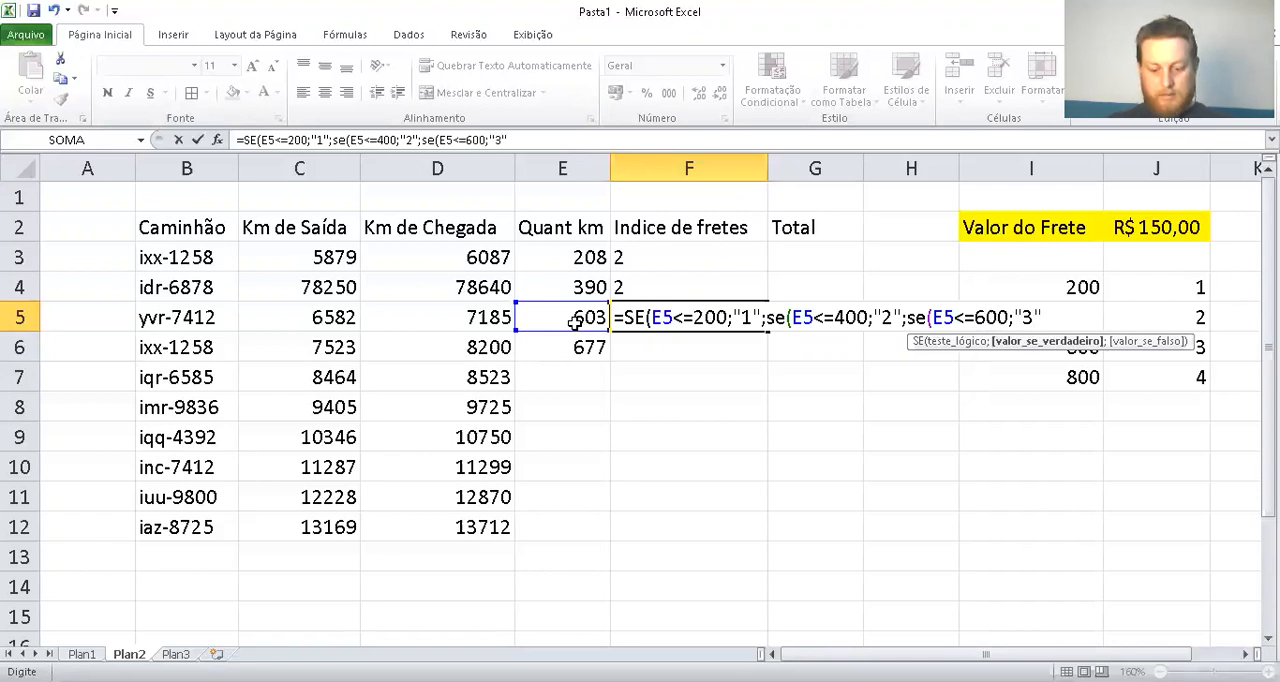
{"action": "type", "text": ";\"4\")"}
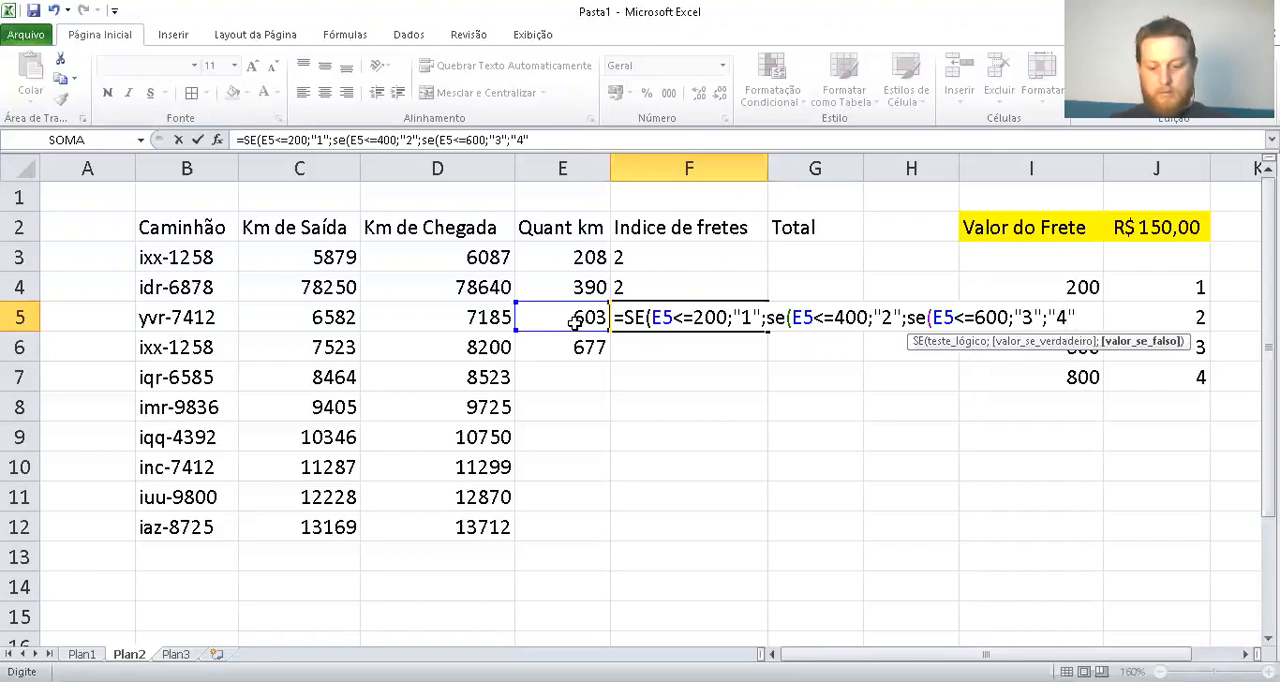
Complete the F5 formula with "4" as the final false value and enter it
{"action": "key", "text": "Return"}
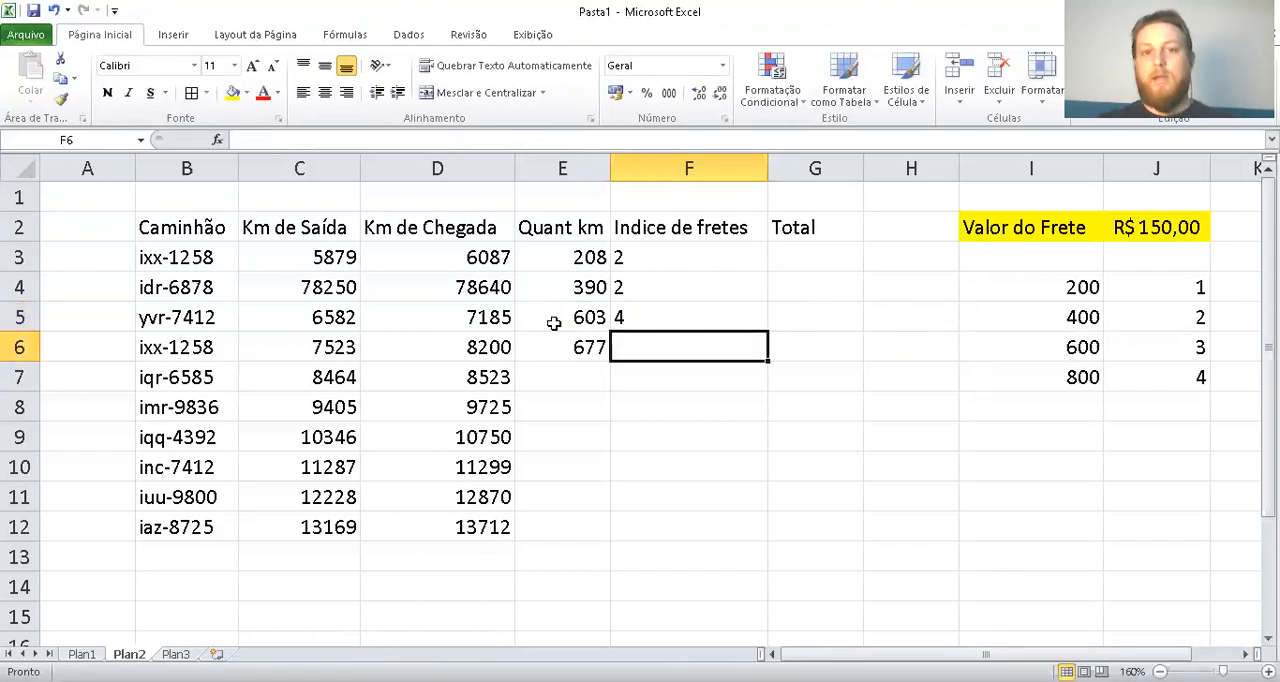
Test the F5 index by setting Km de Chegada in D5 to 7180, and undo the change
{"action": "left_click", "coordinate": [583, 318]}
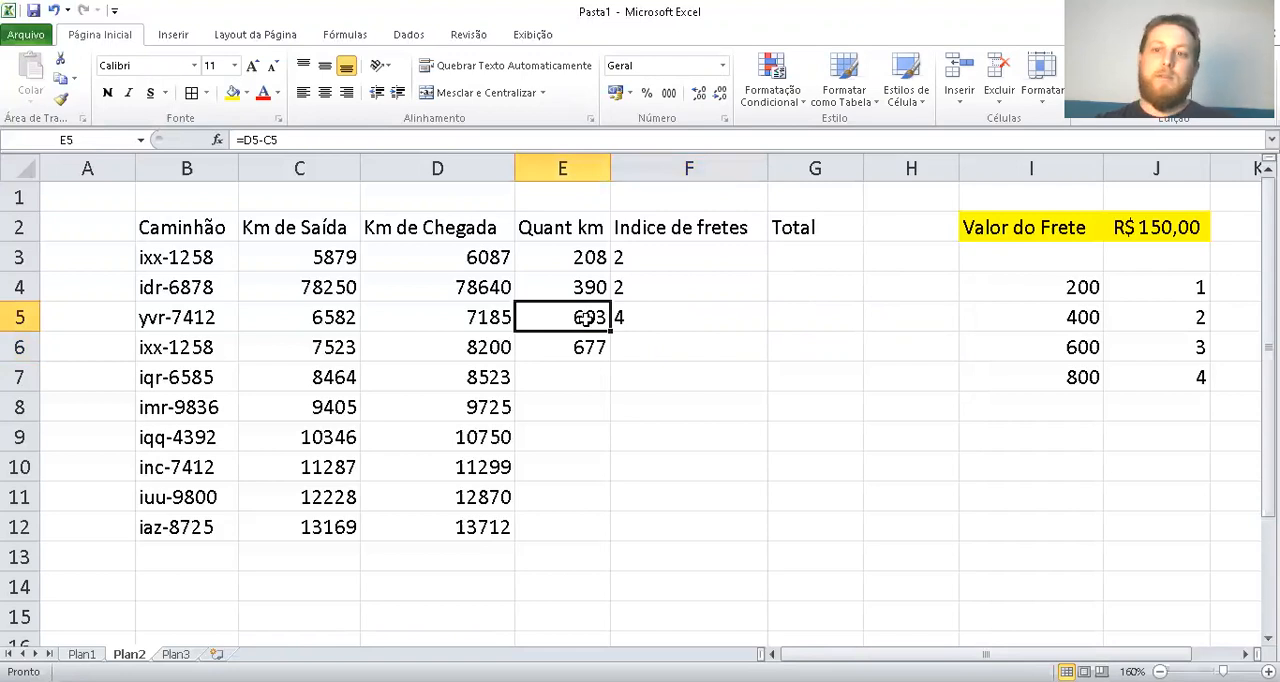
{"action": "left_click", "coordinate": [1088, 342]}
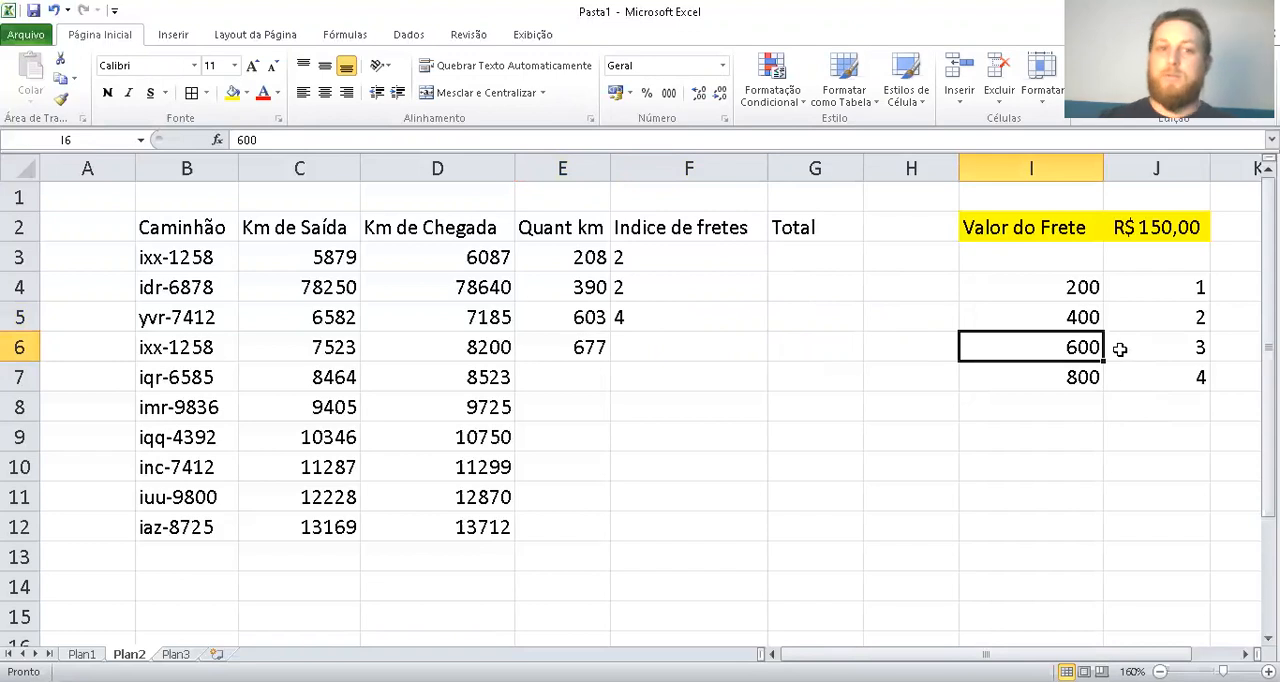
{"action": "double_click", "coordinate": [459, 316]}
{"action": "left_click_drag", "start_coordinate": [502, 316], "coordinate": [517, 316]}
{"action": "type", "text": "0"}
{"action": "key", "text": "Return"}
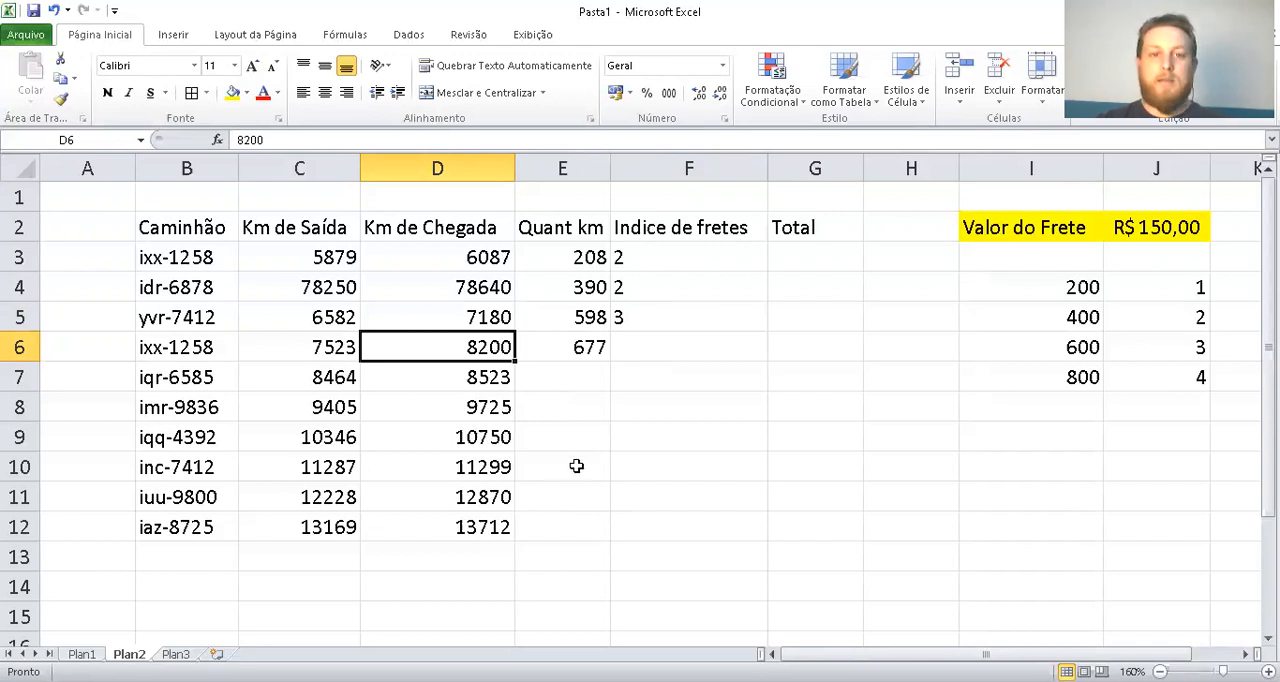
{"action": "key", "text": "ctrl+z"}
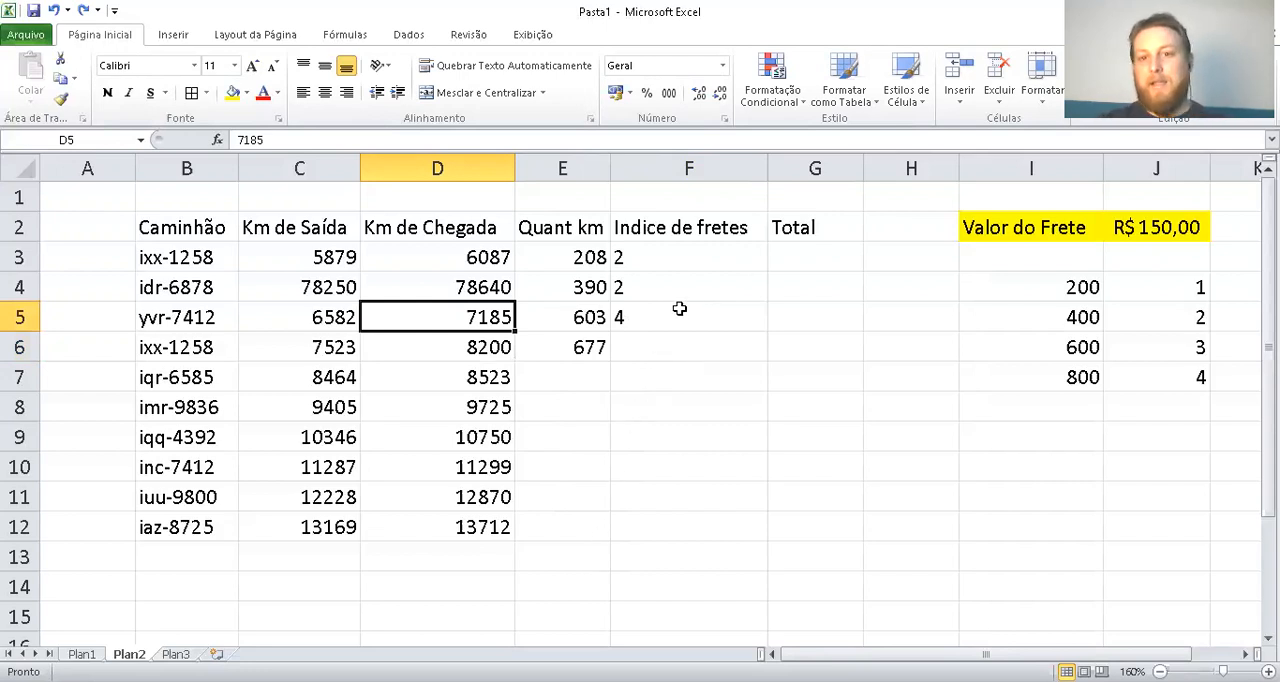
{"action": "left_click_drag", "start_coordinate": [566, 370], "coordinate": [551, 520]}
{"action": "left_click_drag", "start_coordinate": [672, 340], "coordinate": [654, 523]}
Calculate the Total in G3 with =F3*J2, multiplying the freight index by the Valor do Frete
{"action": "left_click", "coordinate": [782, 261]}
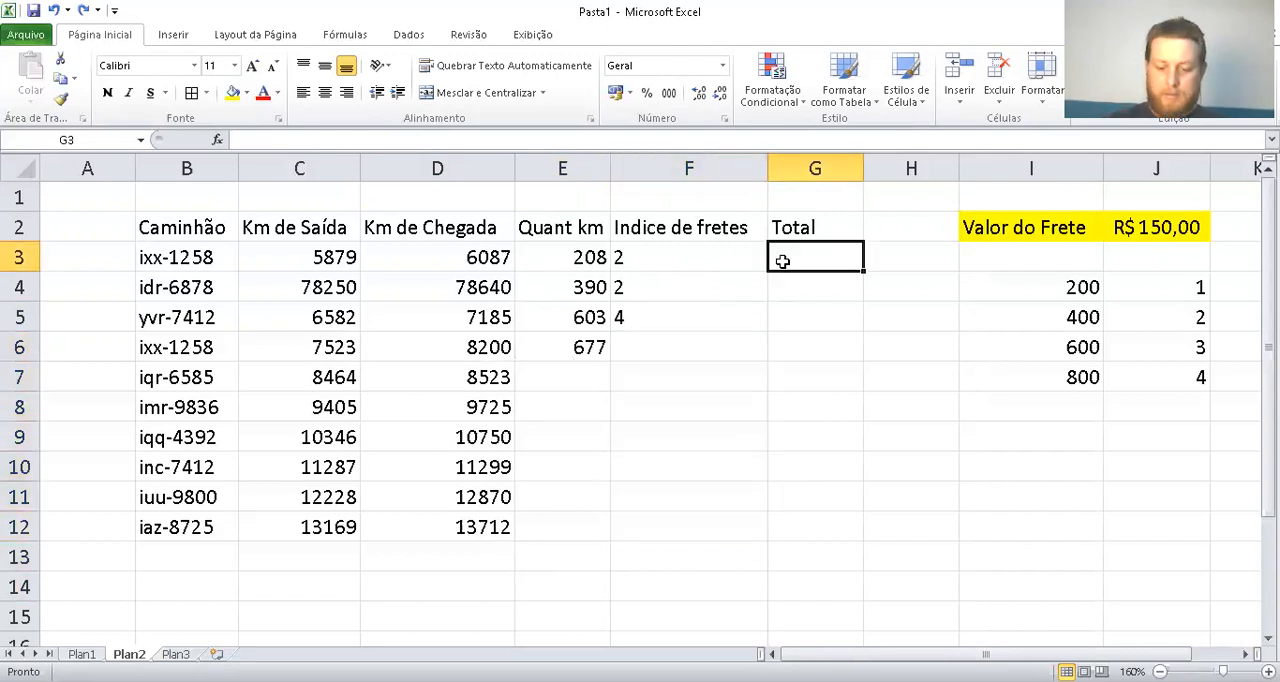
{"action": "type", "text": "="}
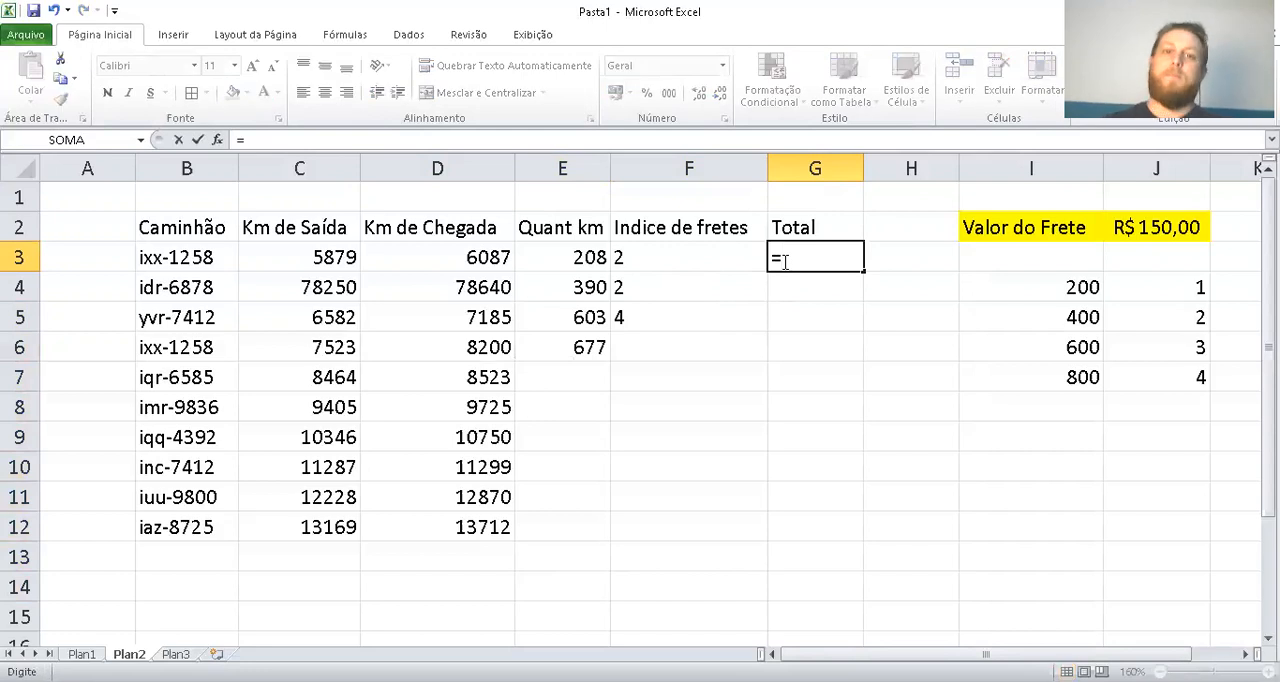
{"action": "left_click", "coordinate": [702, 254]}
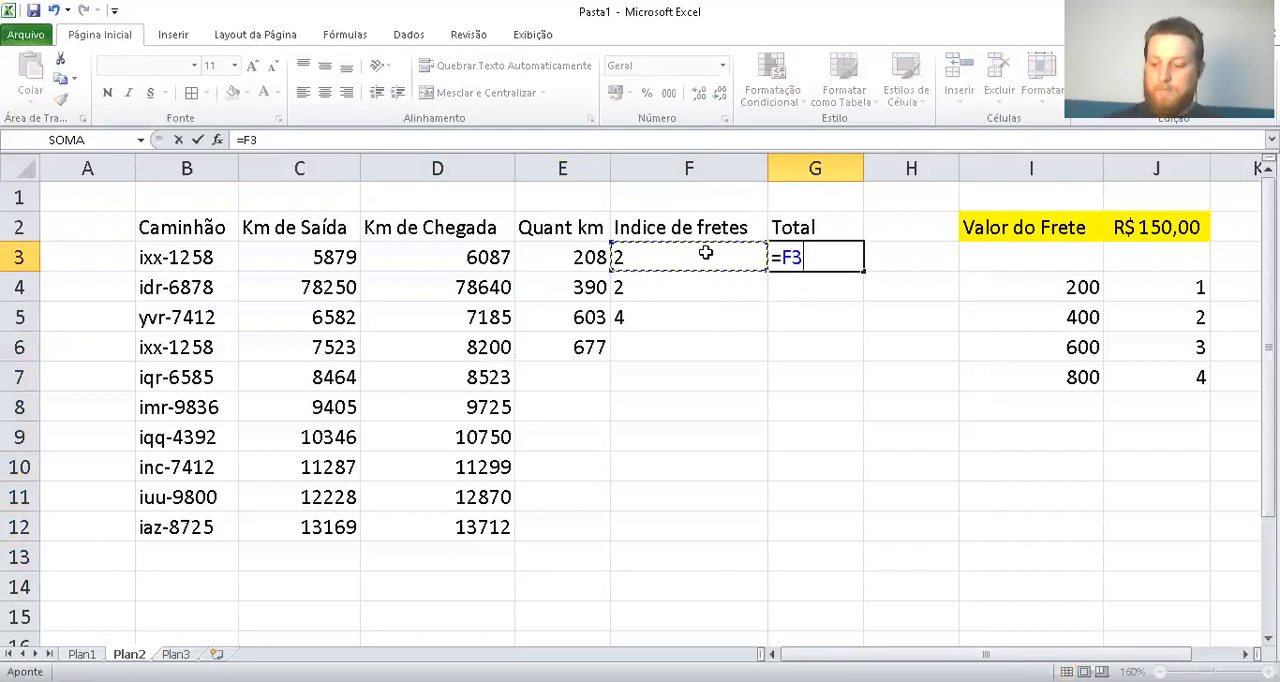
{"action": "type", "text": "*"}
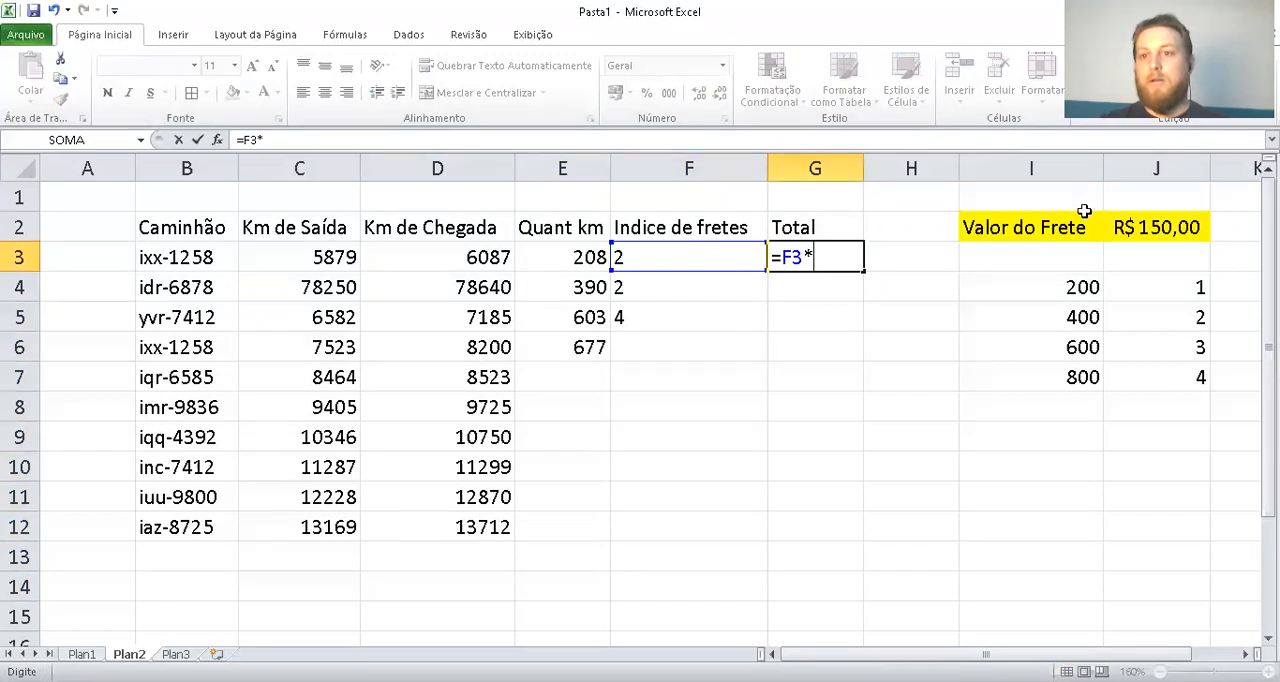
{"action": "left_click", "coordinate": [1175, 227]}
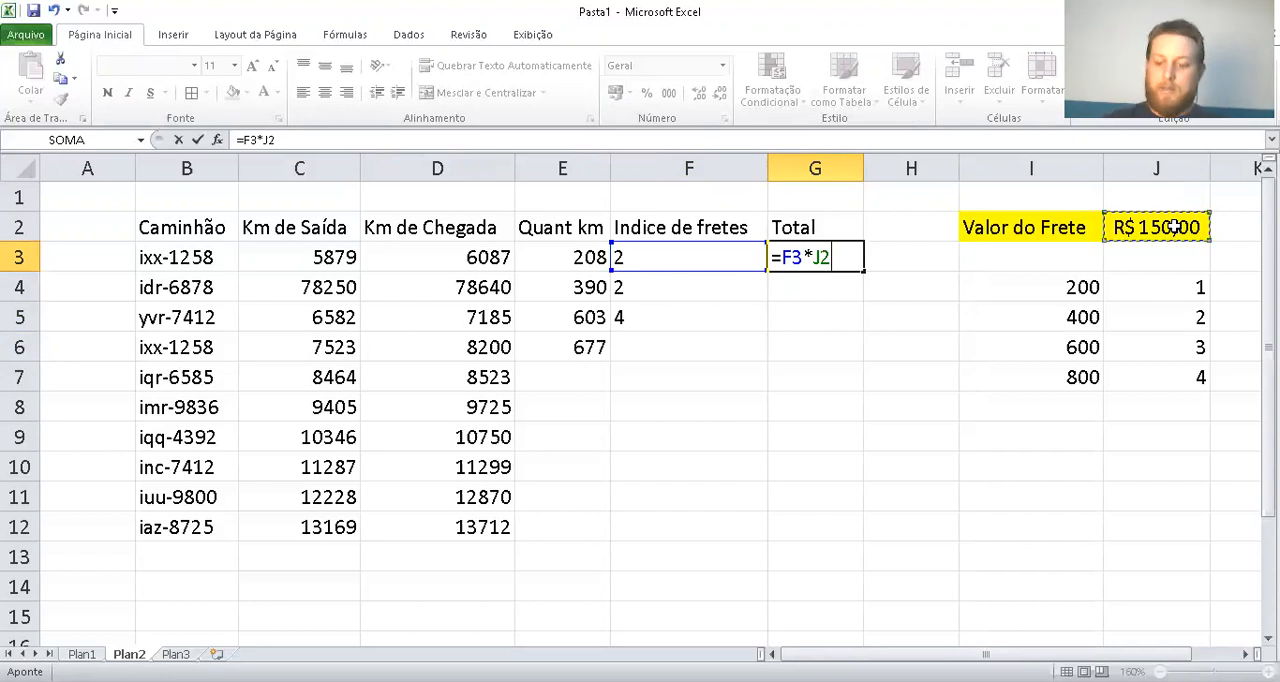
{"action": "key", "text": "Return"}
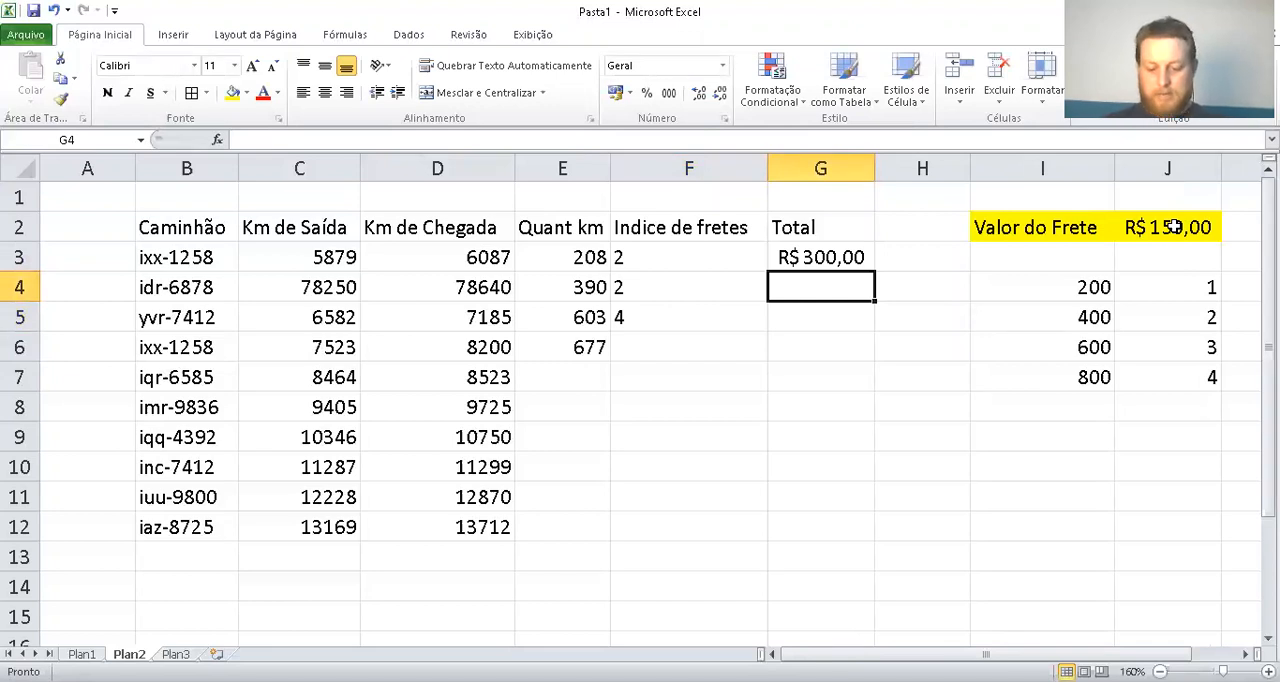
Calculate the Total in G4 by multiplying the freight index in F4 by the Valor do Frete in J2
{"action": "type", "text": "="}
{"action": "key", "text": "Left"}
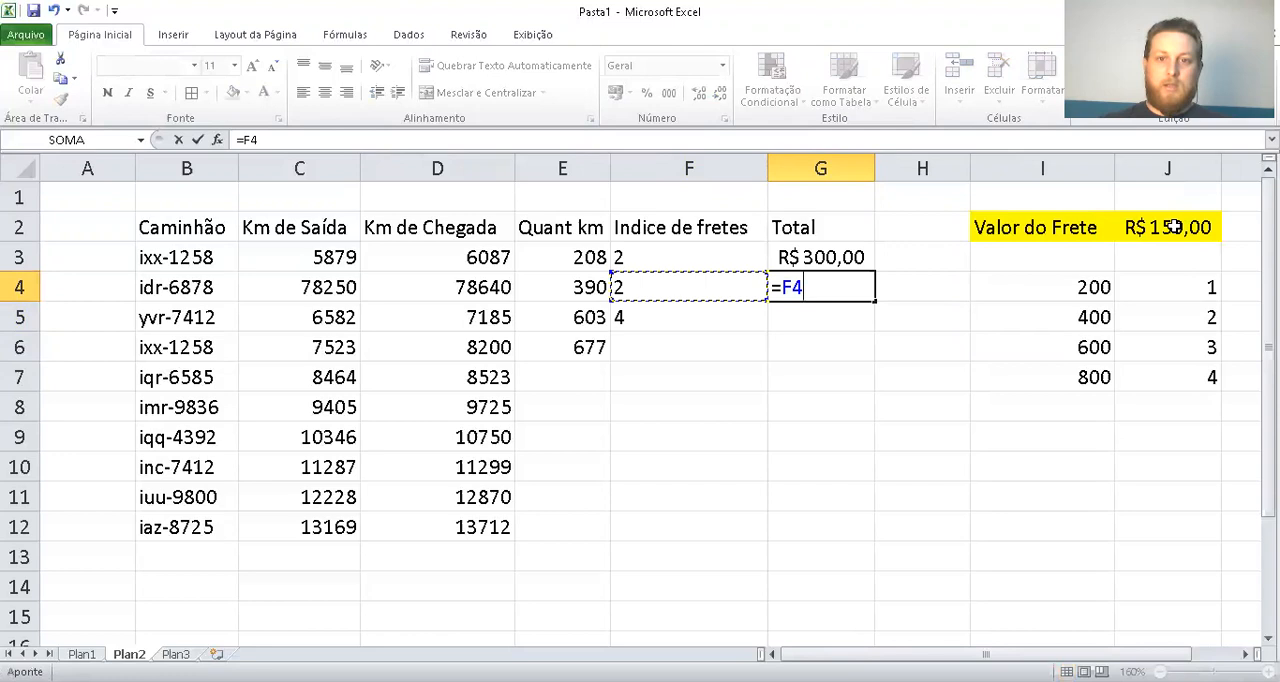
{"action": "type", "text": "+"}
{"action": "key", "text": "BackSpace"}
{"action": "type", "text": "*"}
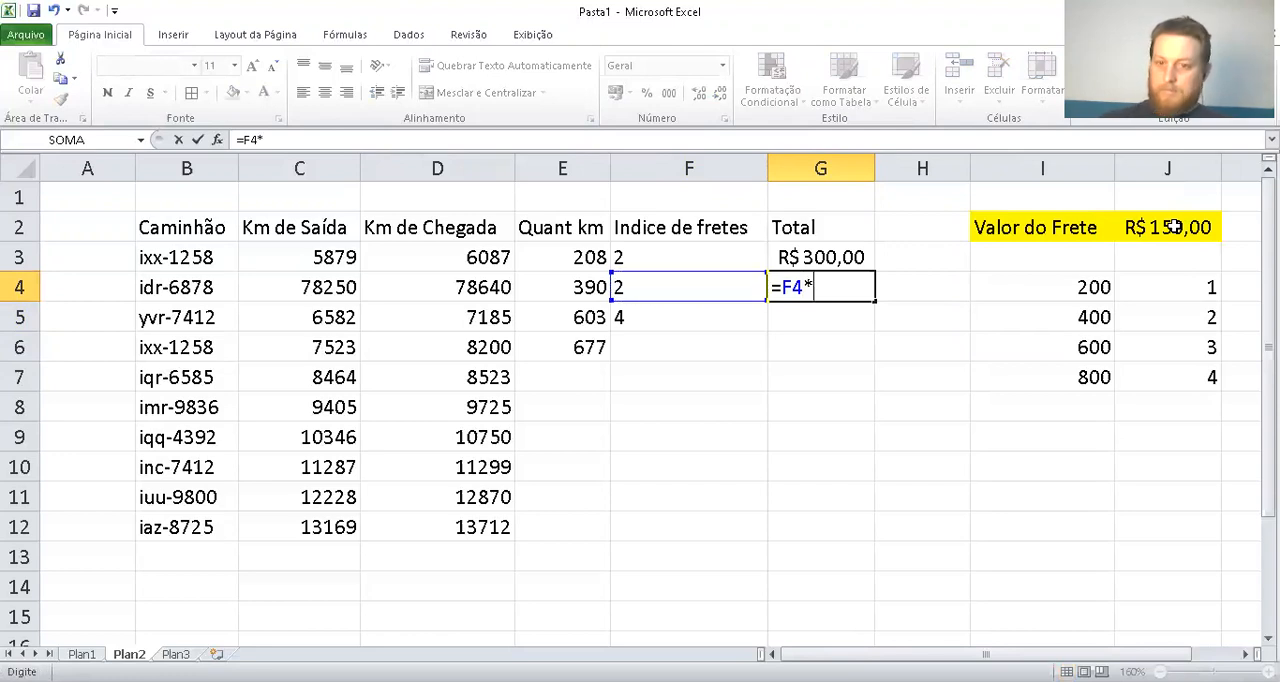
{"action": "key", "text": "Down"}
{"action": "key", "text": "Right"}
{"action": "key", "text": "Right"}
{"action": "key", "text": "Up"}
{"action": "key", "text": "Return"}
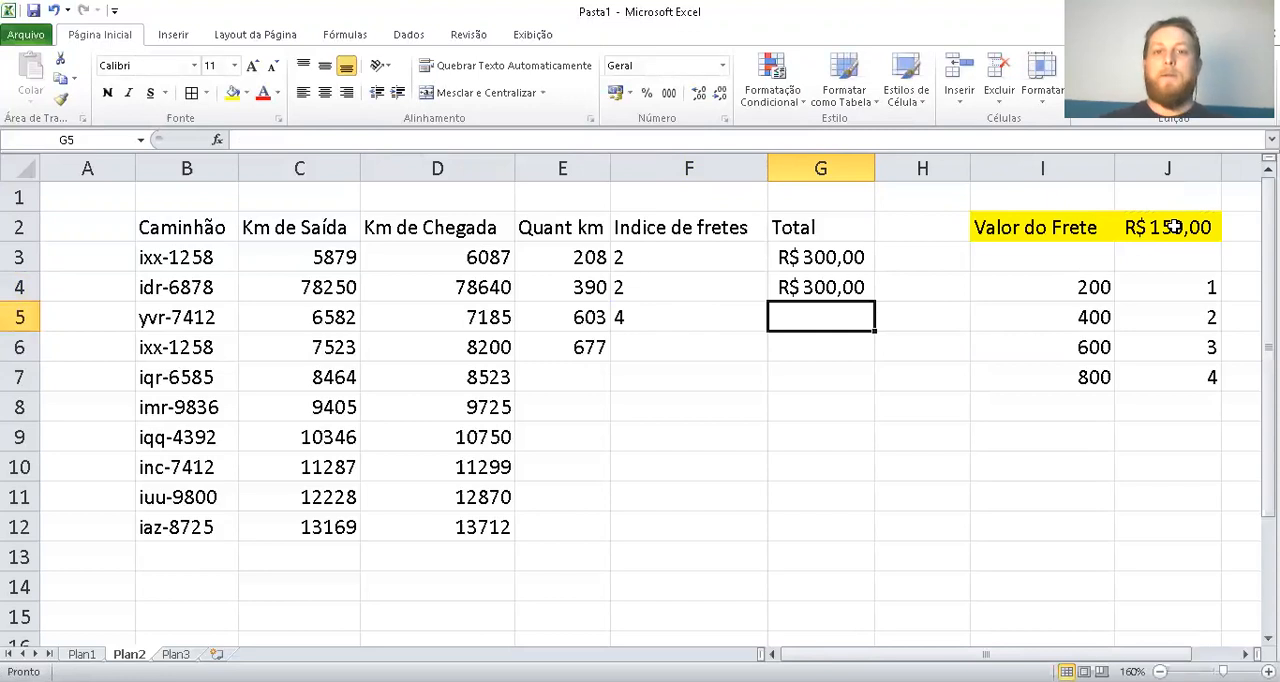
Calculate the Total in G5 with =F5*J2, multiplying the freight index by the Valor do Frete
{"action": "type", "text": "="}
{"action": "key", "text": "Left"}
{"action": "key", "text": "Left"}
{"action": "key", "text": "Right"}
{"action": "type", "text": "*"}
{"action": "key", "text": "Right"}
{"action": "key", "text": "Right"}
{"action": "key", "text": "Right"}
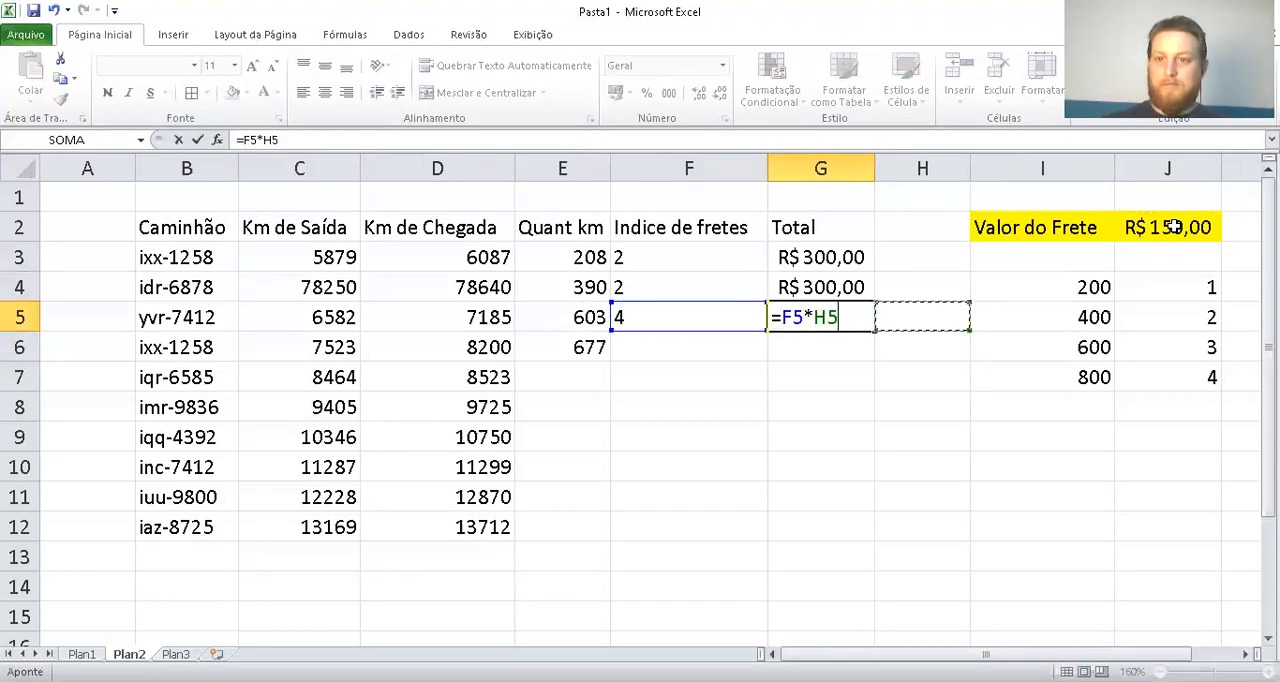
{"action": "key", "text": "Up"}
{"action": "key", "text": "Up"}
{"action": "key", "text": "Up"}
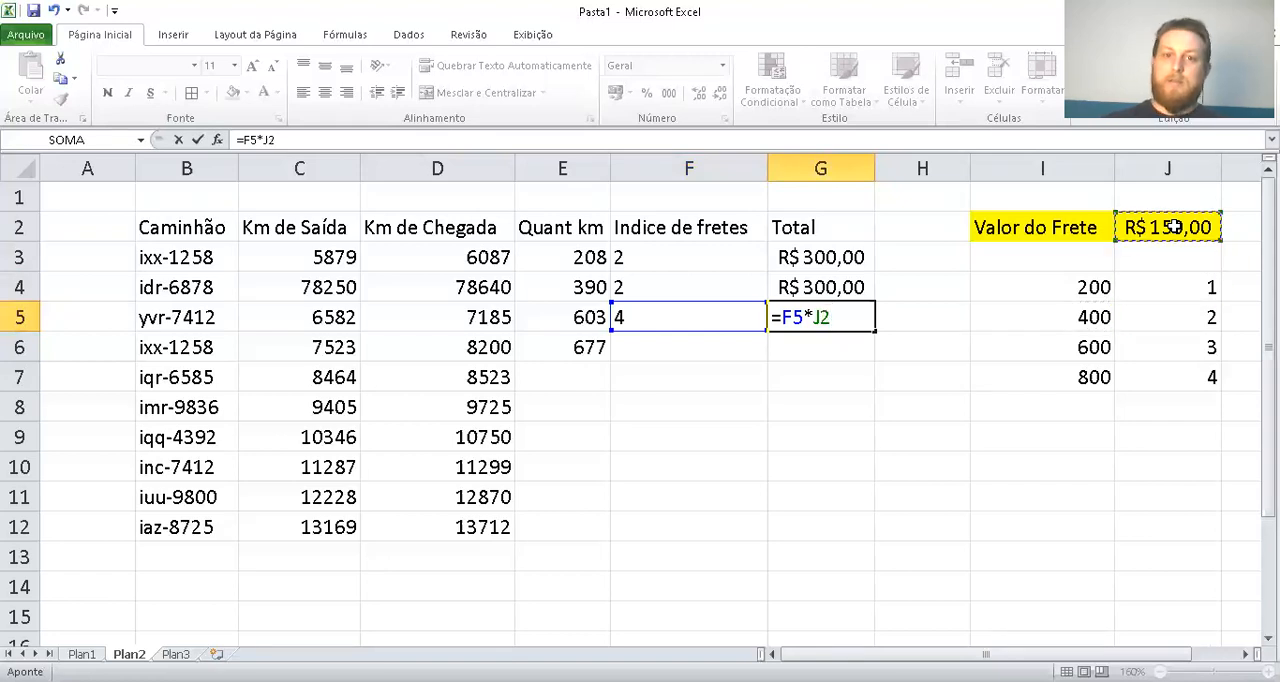
{"action": "key", "text": "Return"}
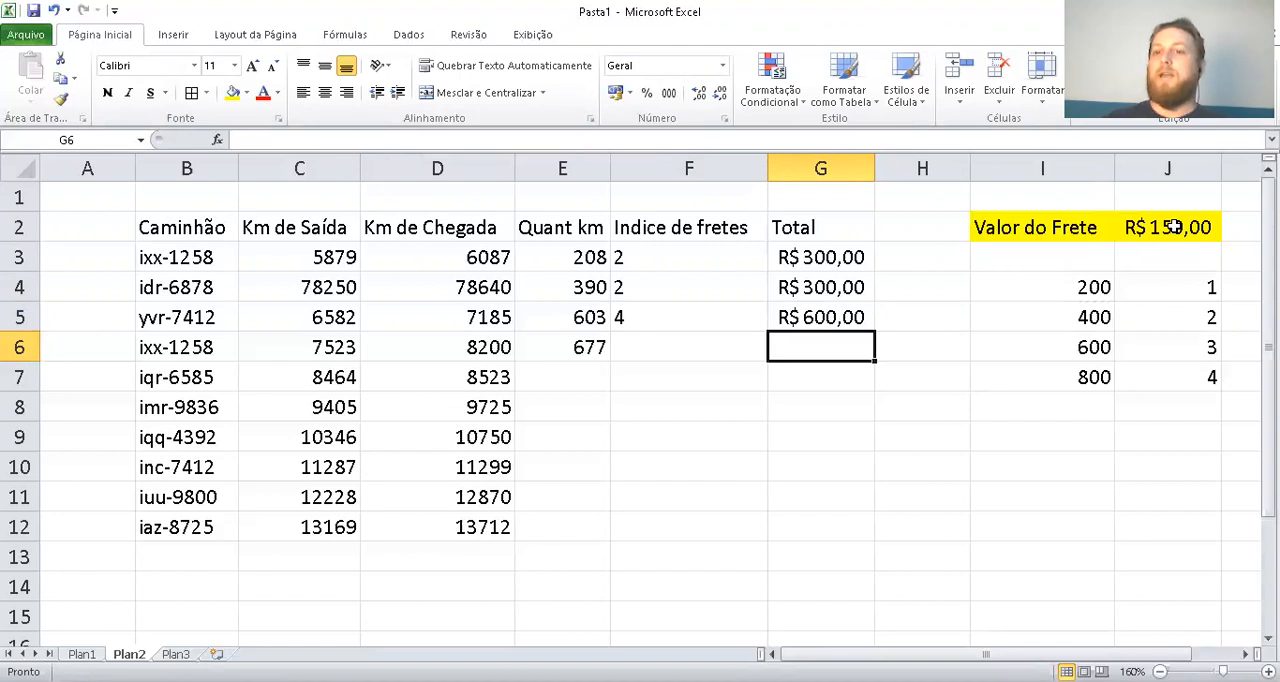
Apply borders to all cells of the freight table, B2:G12
{"action": "left_click_drag", "start_coordinate": [866, 232], "coordinate": [140, 537]}
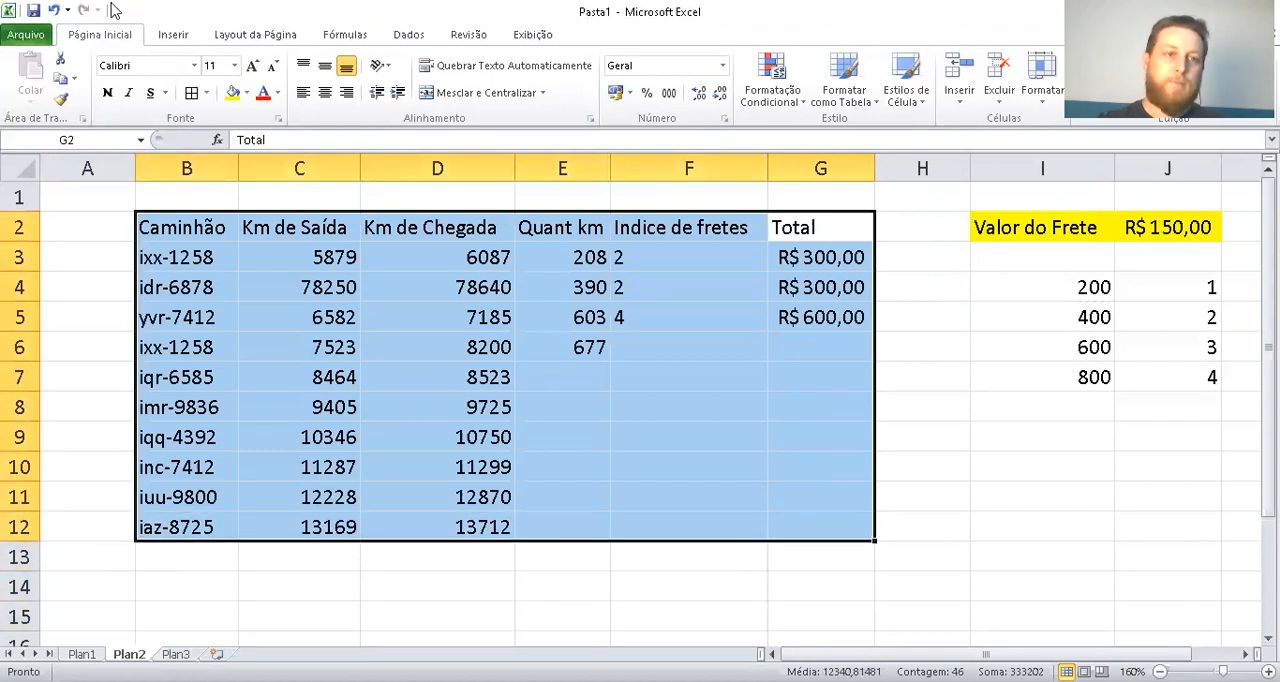
{"action": "left_click", "coordinate": [192, 94]}
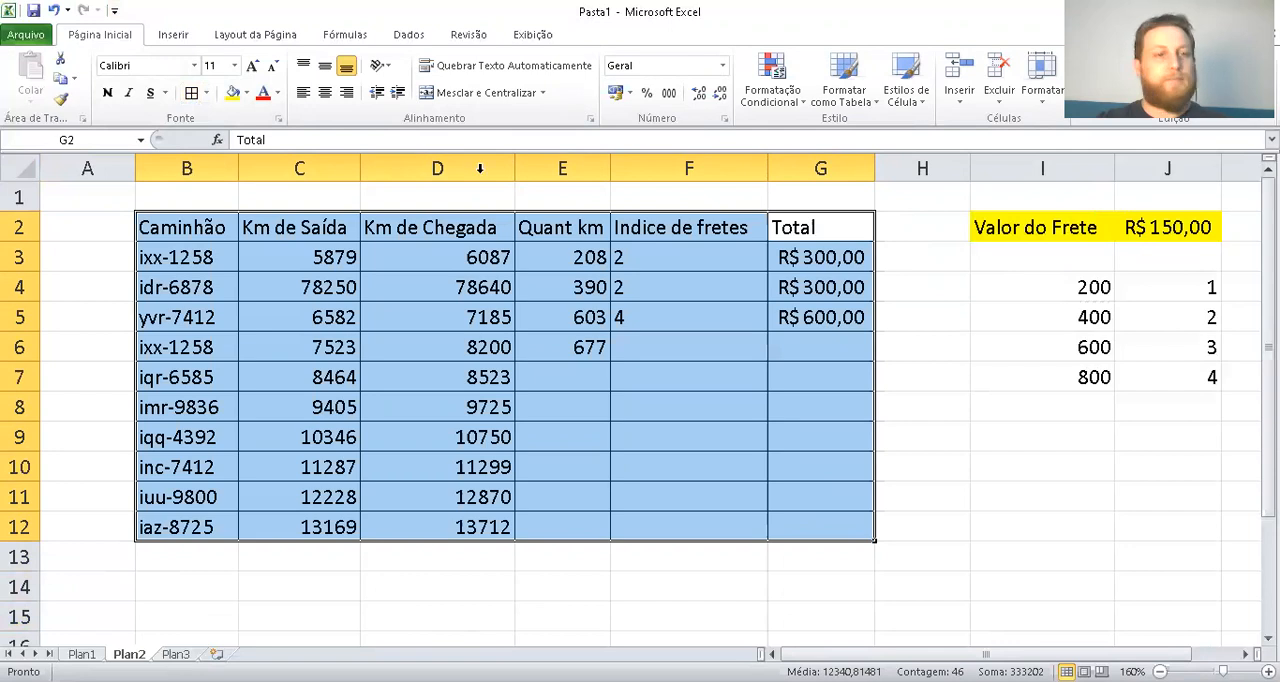
{"action": "left_click", "coordinate": [674, 384]}
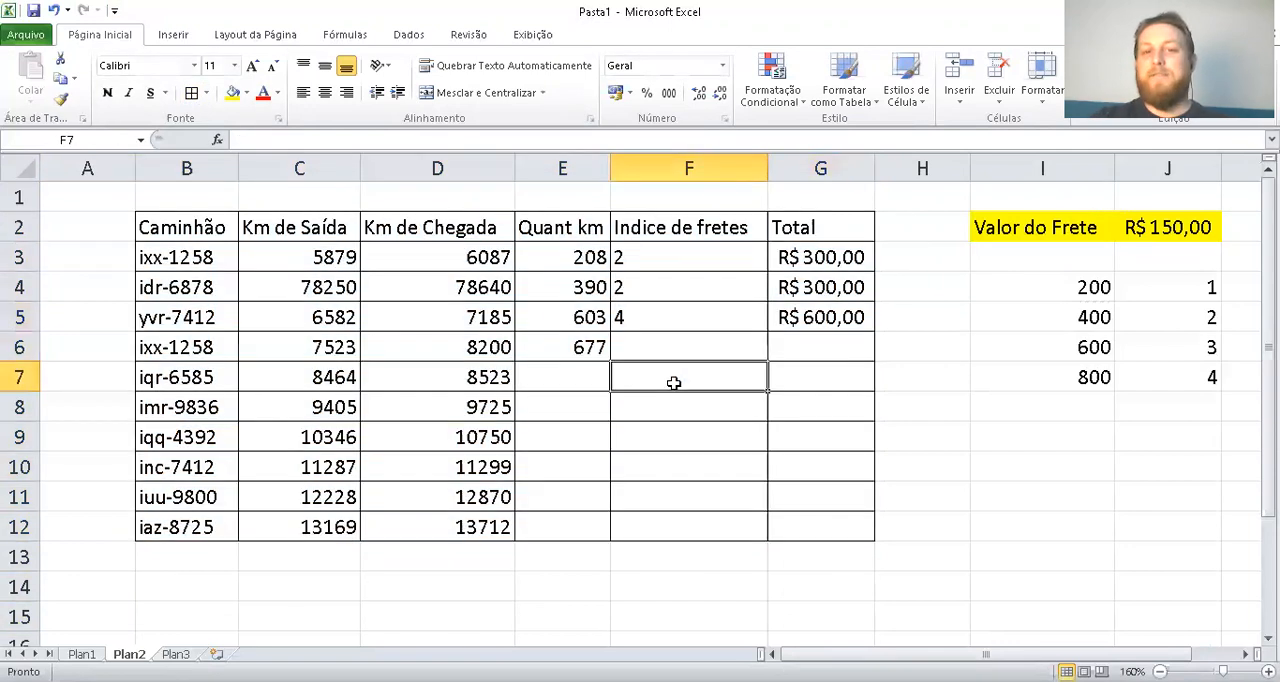
{"action": "left_click_drag", "start_coordinate": [586, 372], "coordinate": [568, 527]}
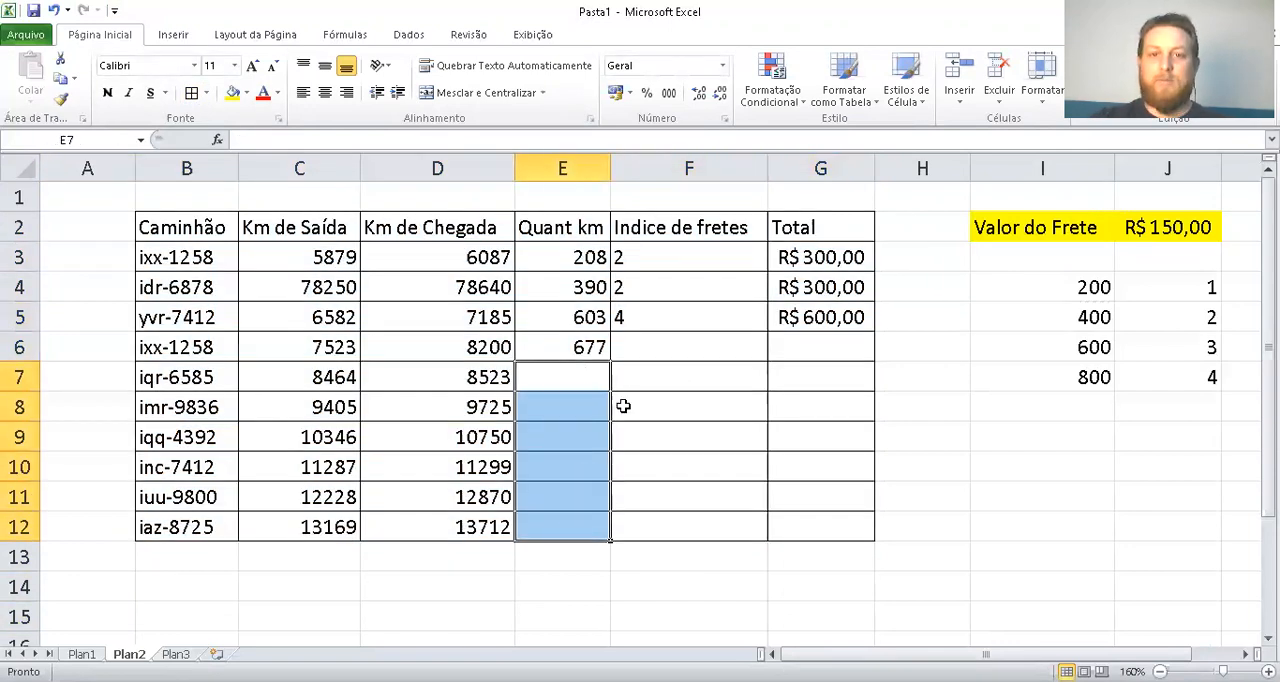
{"action": "left_click_drag", "start_coordinate": [645, 258], "coordinate": [657, 528]}
{"action": "left_click_drag", "start_coordinate": [835, 258], "coordinate": [820, 520]}
{"action": "left_click", "coordinate": [964, 434]}
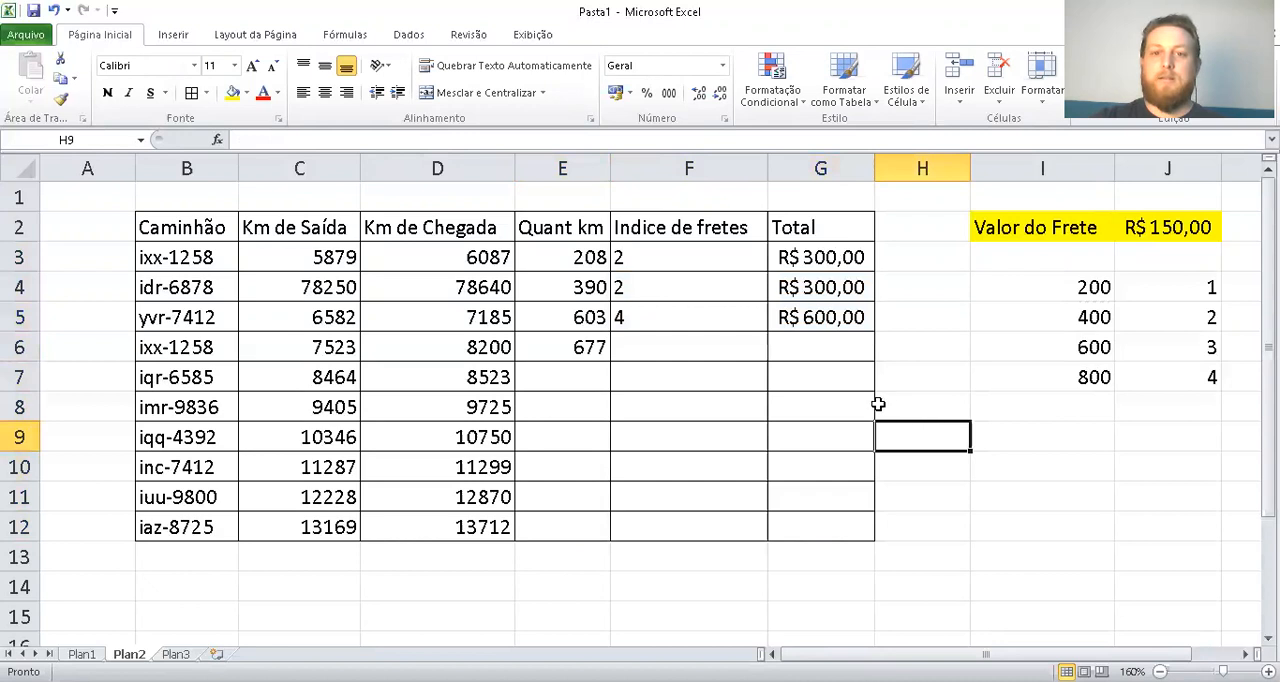
Show the Quant km formula =D3-C3 in E3 as text by prefixing it with an apostrophe
{"action": "double_click", "coordinate": [538, 257]}
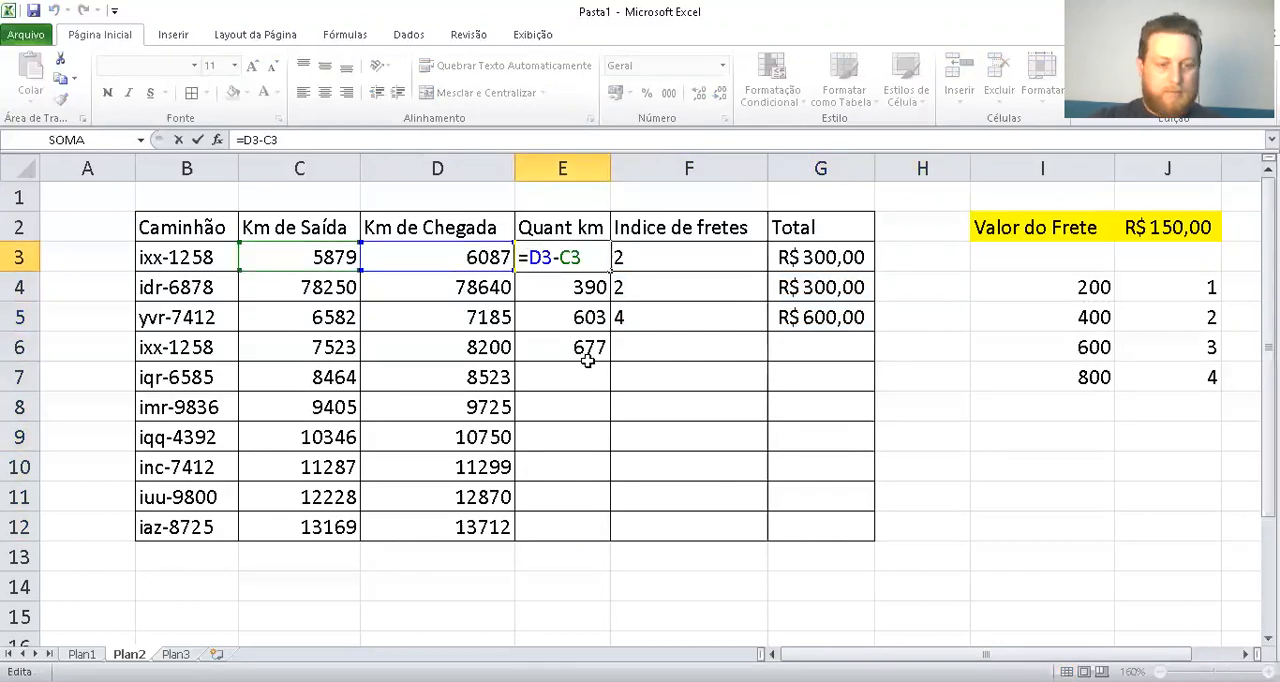
{"action": "key", "text": "Home"}
{"action": "type", "text": "'"}
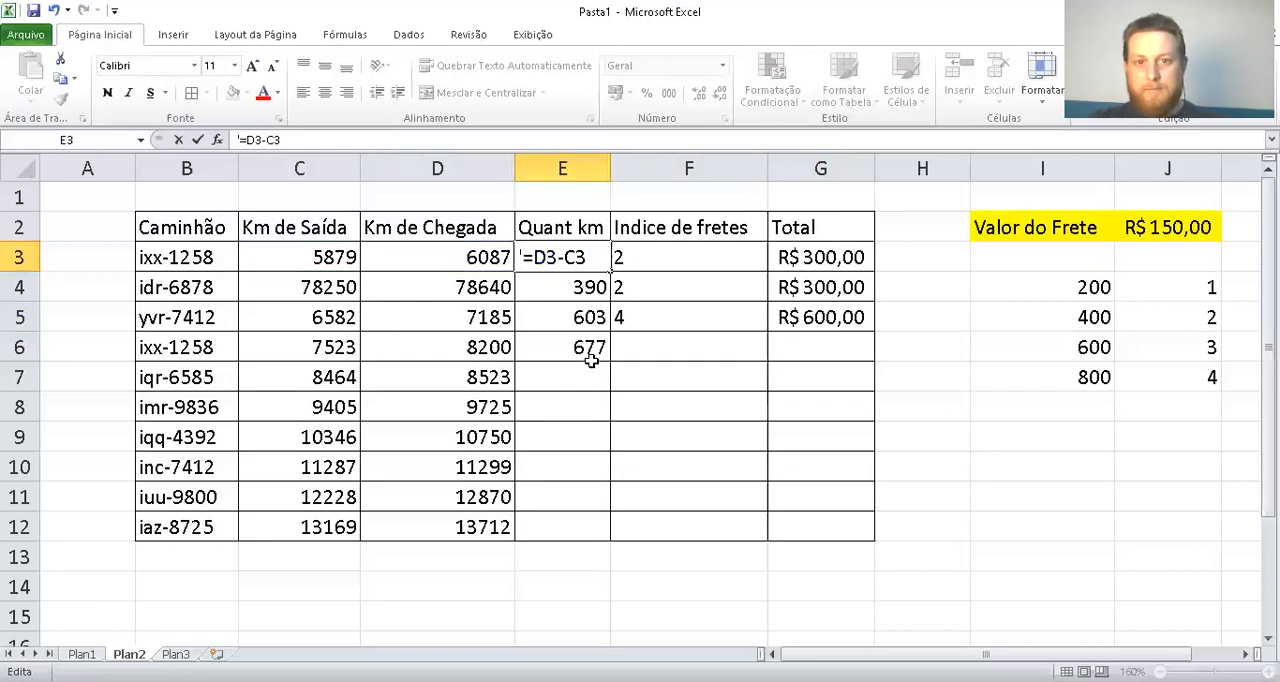
{"action": "key", "text": "Return"}
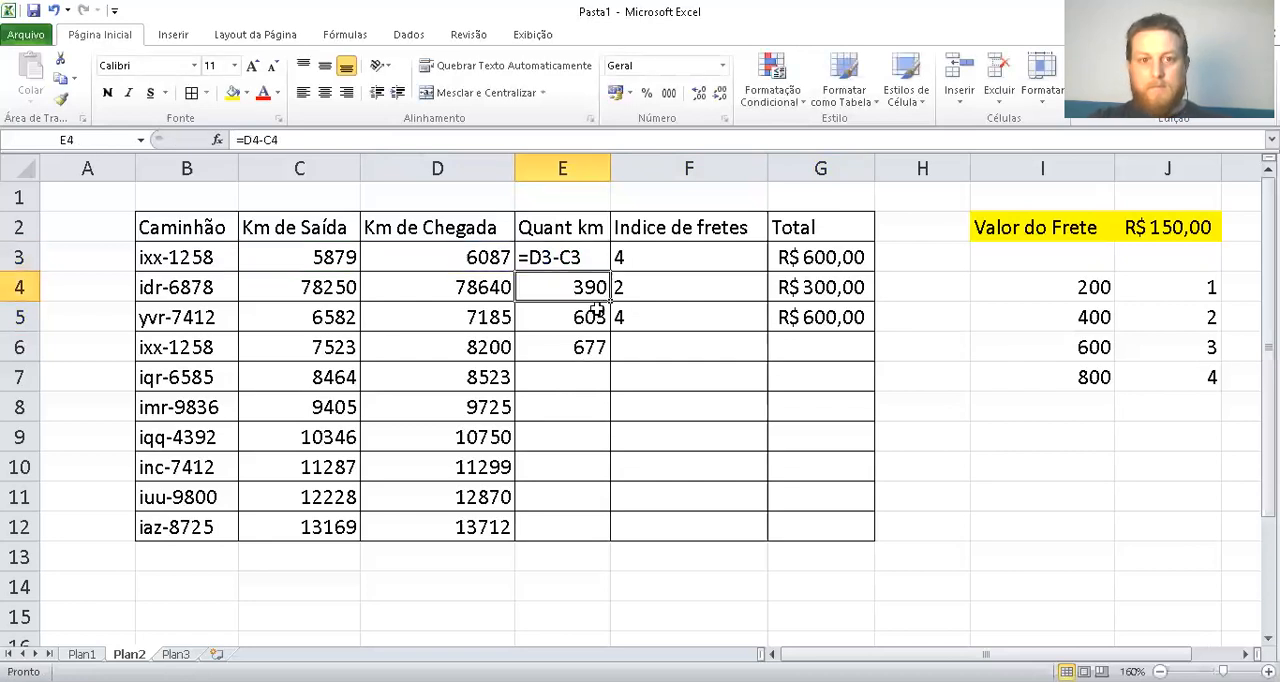
Turn the nested SE formula in F3 into visible text with a leading apostrophe
{"action": "double_click", "coordinate": [620, 257]}
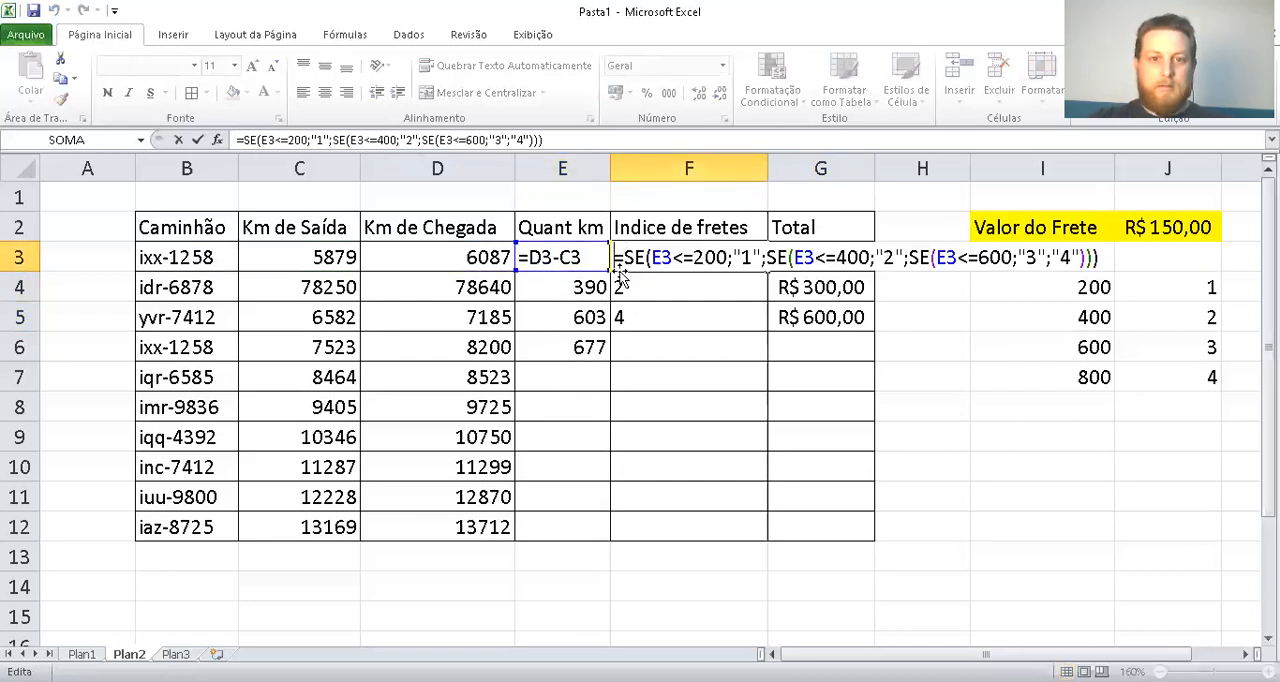
{"action": "key", "text": "Home"}
{"action": "type", "text": "'"}
{"action": "key", "text": "Return"}
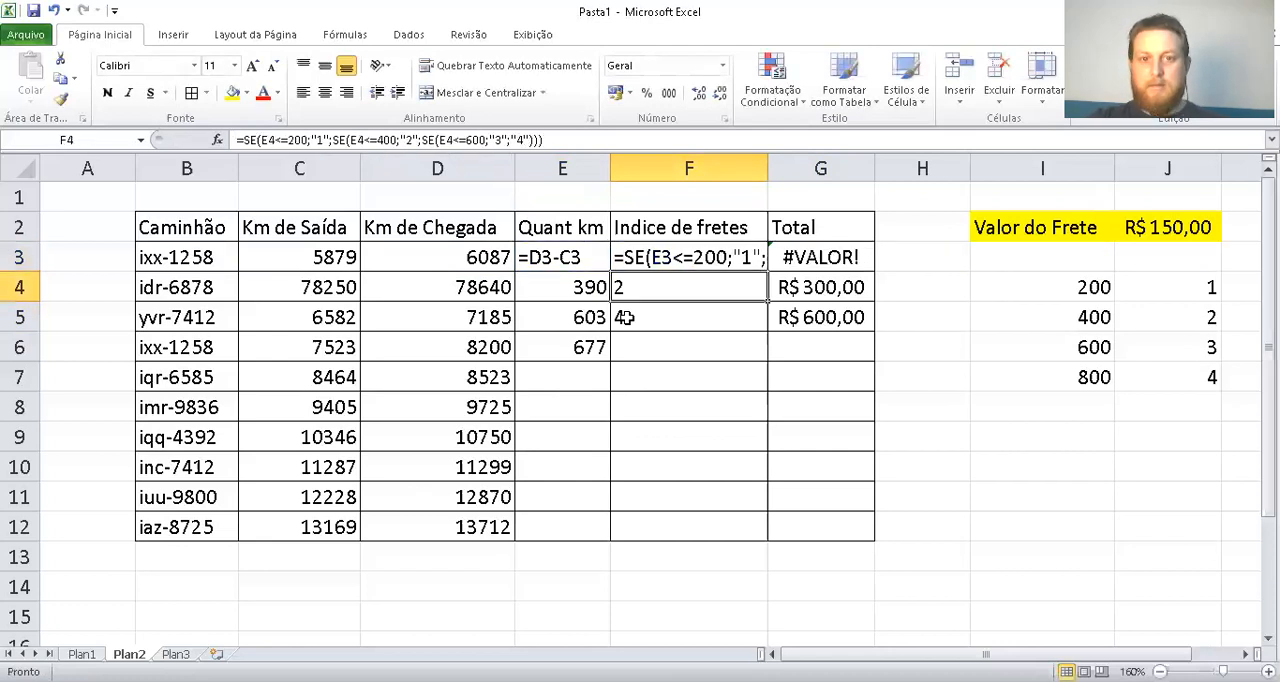
Display the Total formula =F3*J2 in G3 as text by adding a leading apostrophe
{"action": "double_click", "coordinate": [786, 257]}
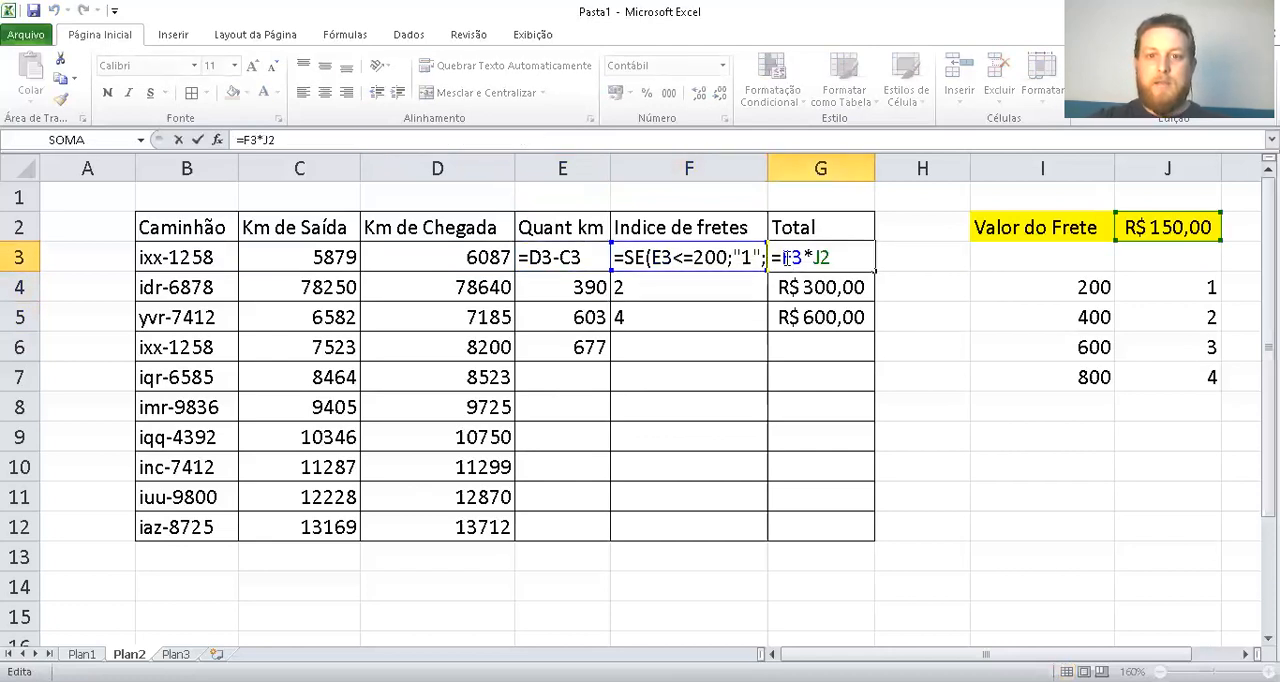
{"action": "key", "text": "Home"}
{"action": "type", "text": "'"}
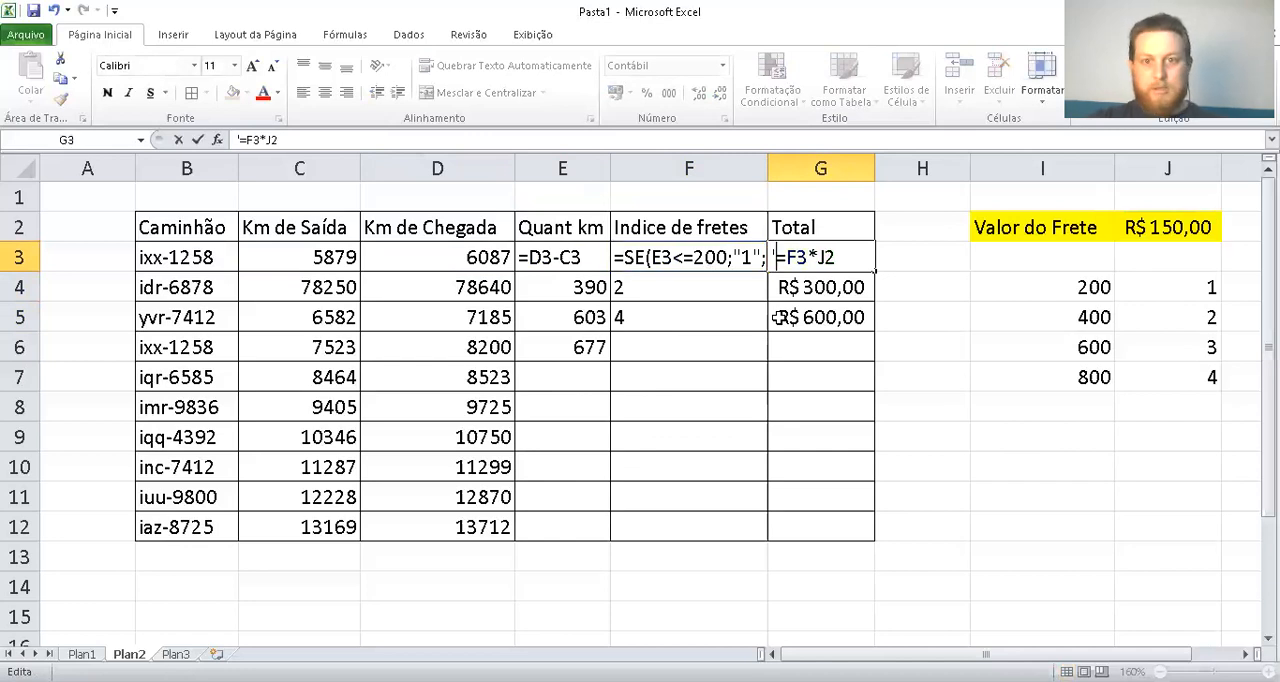
{"action": "key", "text": "Return"}
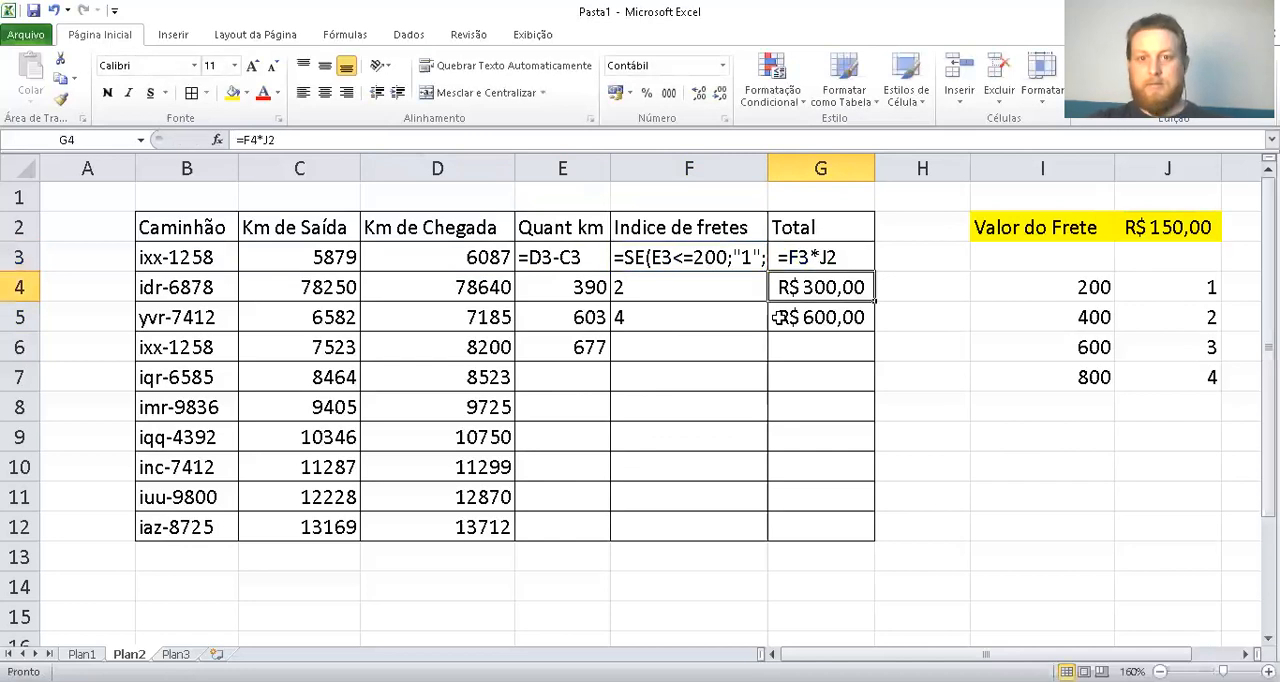
Copy the nested SE formula from F3, and remove its leading apostrophe to make F3 a live formula
{"action": "left_click", "coordinate": [652, 257]}
{"action": "double_click", "coordinate": [652, 257]}
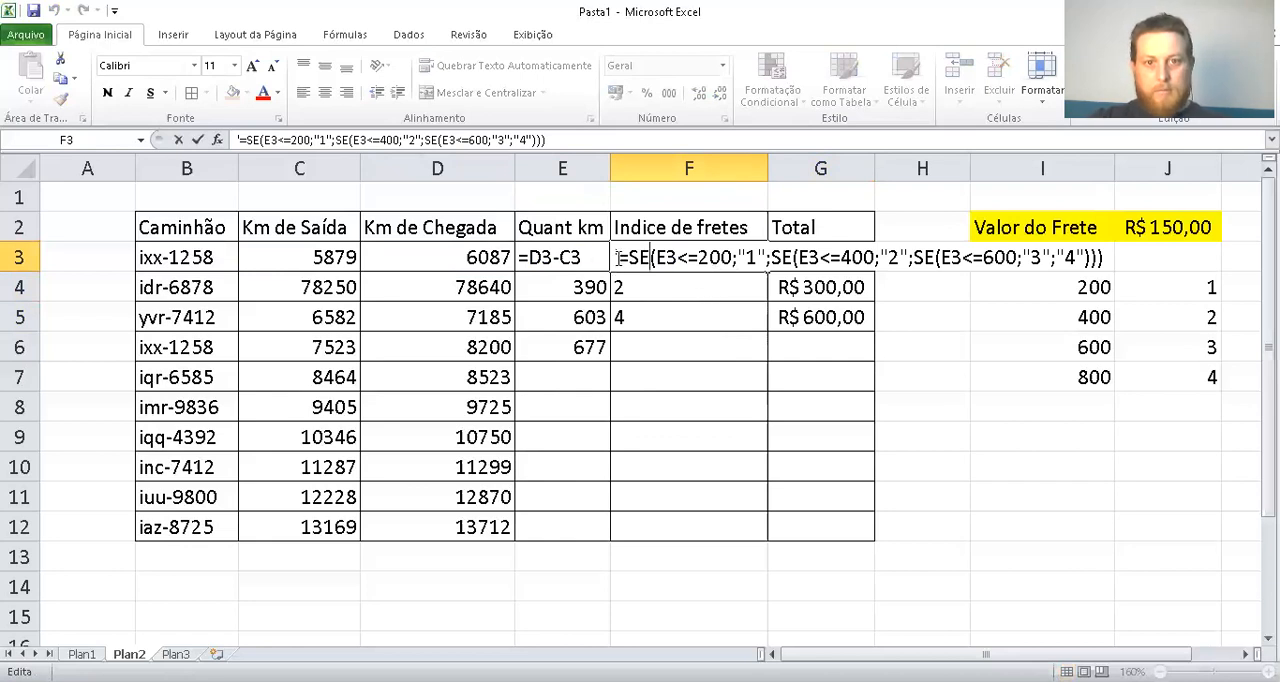
{"action": "left_click_drag", "start_coordinate": [618, 257], "coordinate": [1104, 257]}
{"action": "key", "text": "ctrl+c"}
{"action": "left_click", "coordinate": [1092, 257]}
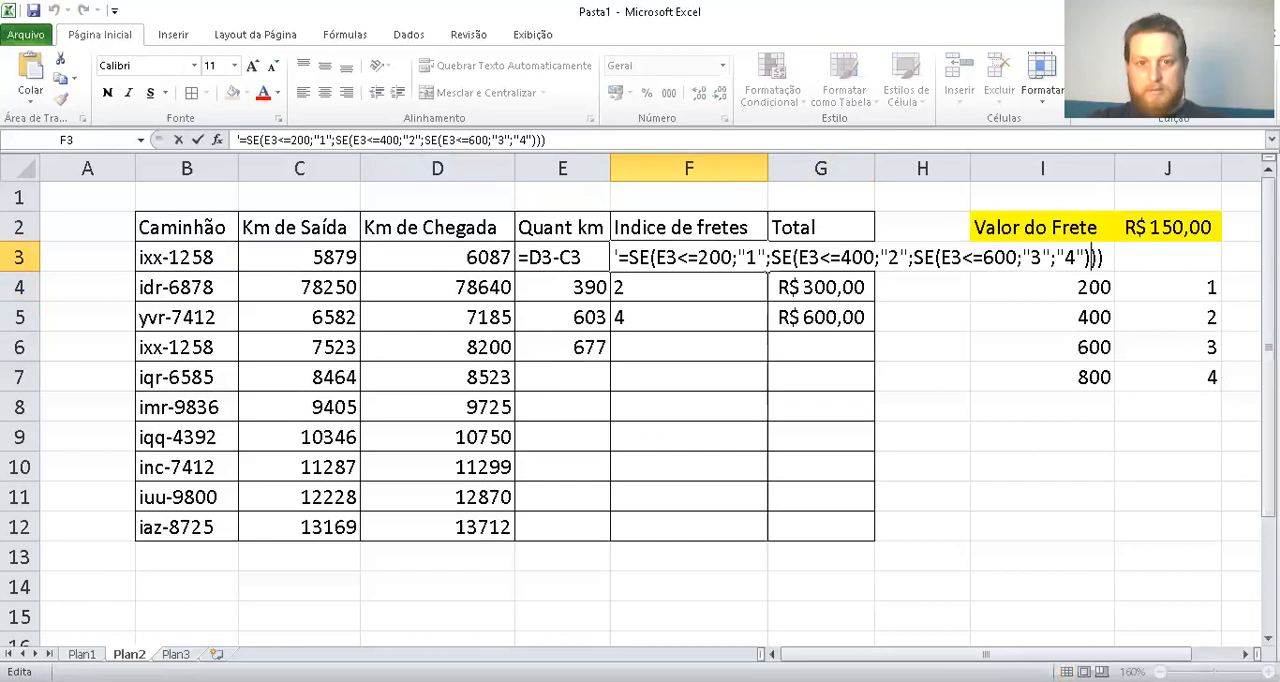
{"action": "left_click", "coordinate": [619, 257]}
{"action": "key", "text": "BackSpace"}
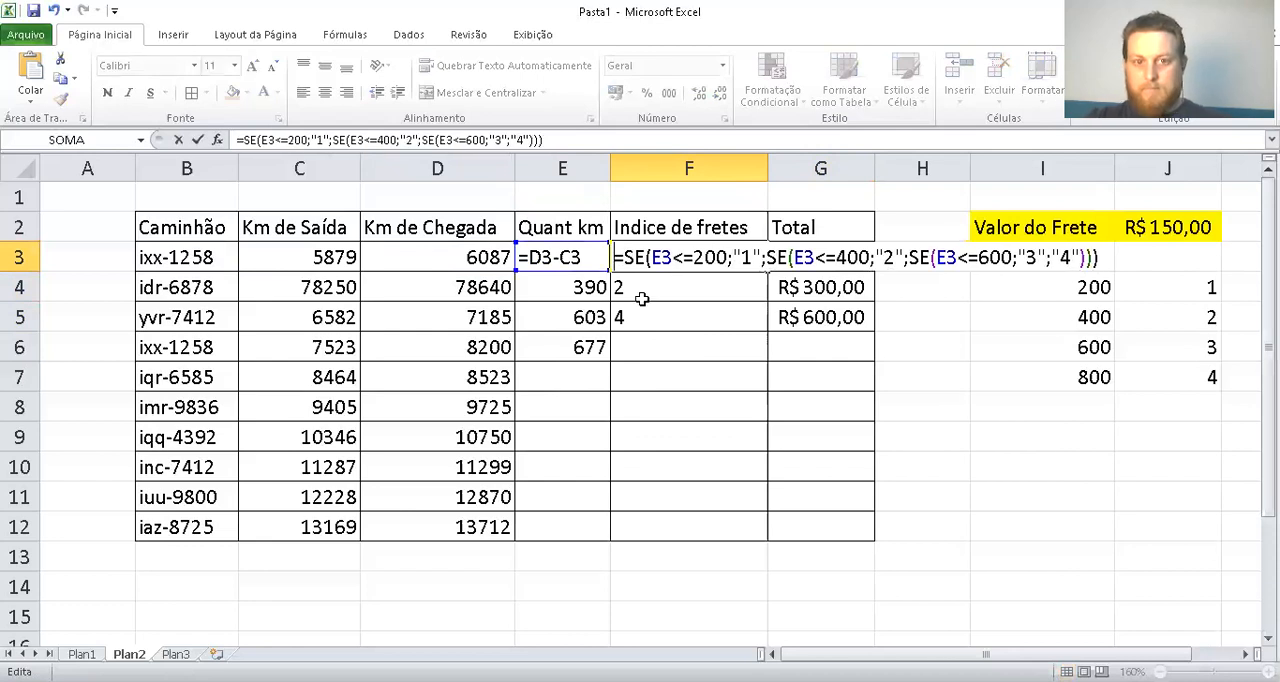
{"action": "key", "text": "Return"}
Paste the copied SE formula into F11 and change its first cell reference from E3 to E11
{"action": "left_click", "coordinate": [652, 495]}
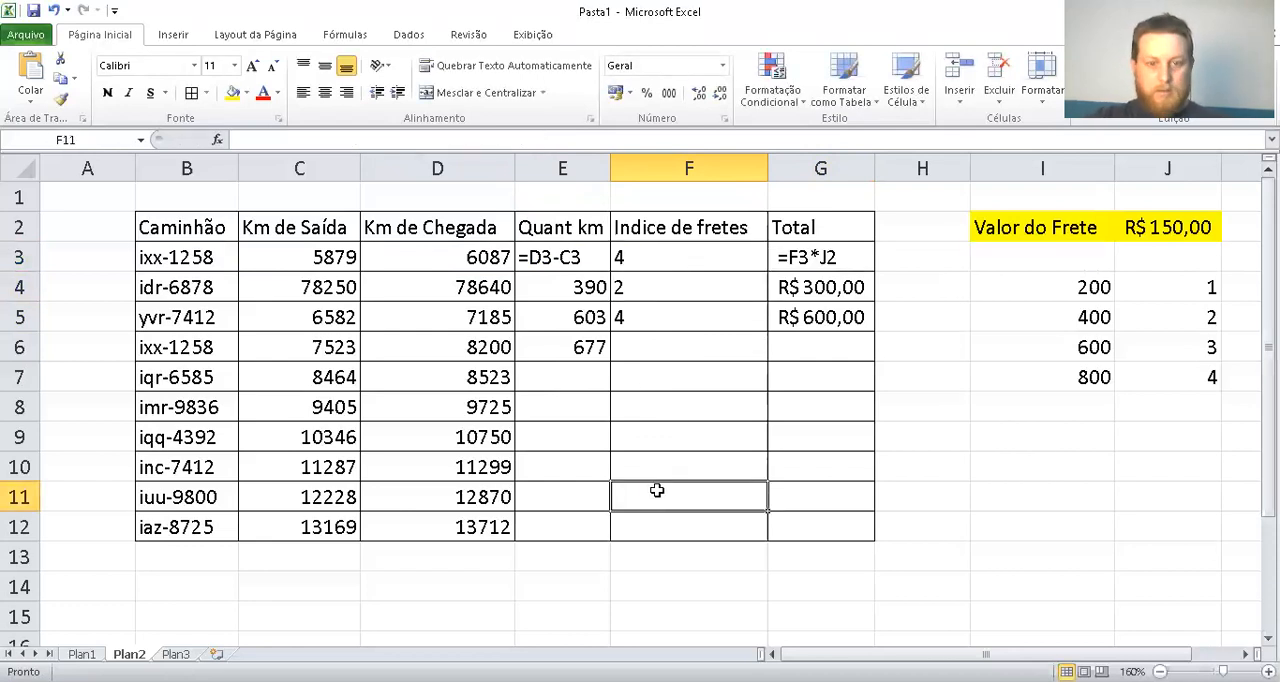
{"action": "key", "text": "ctrl+v"}
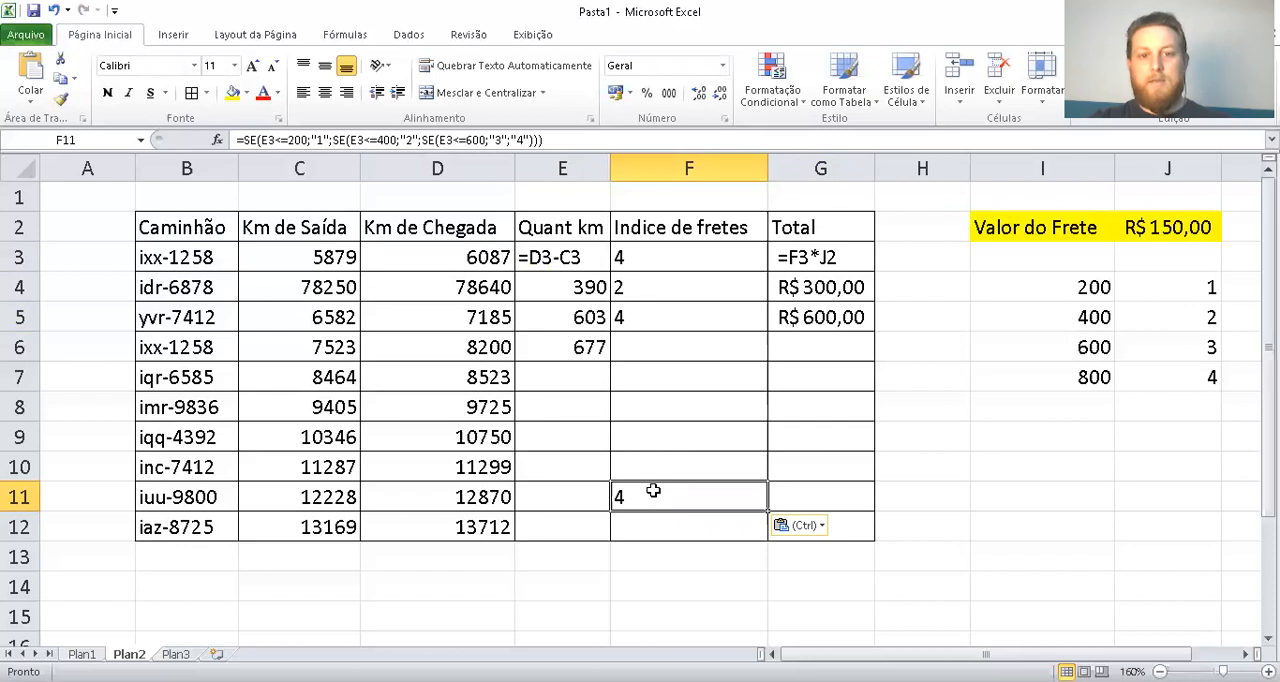
{"action": "double_click", "coordinate": [652, 491]}
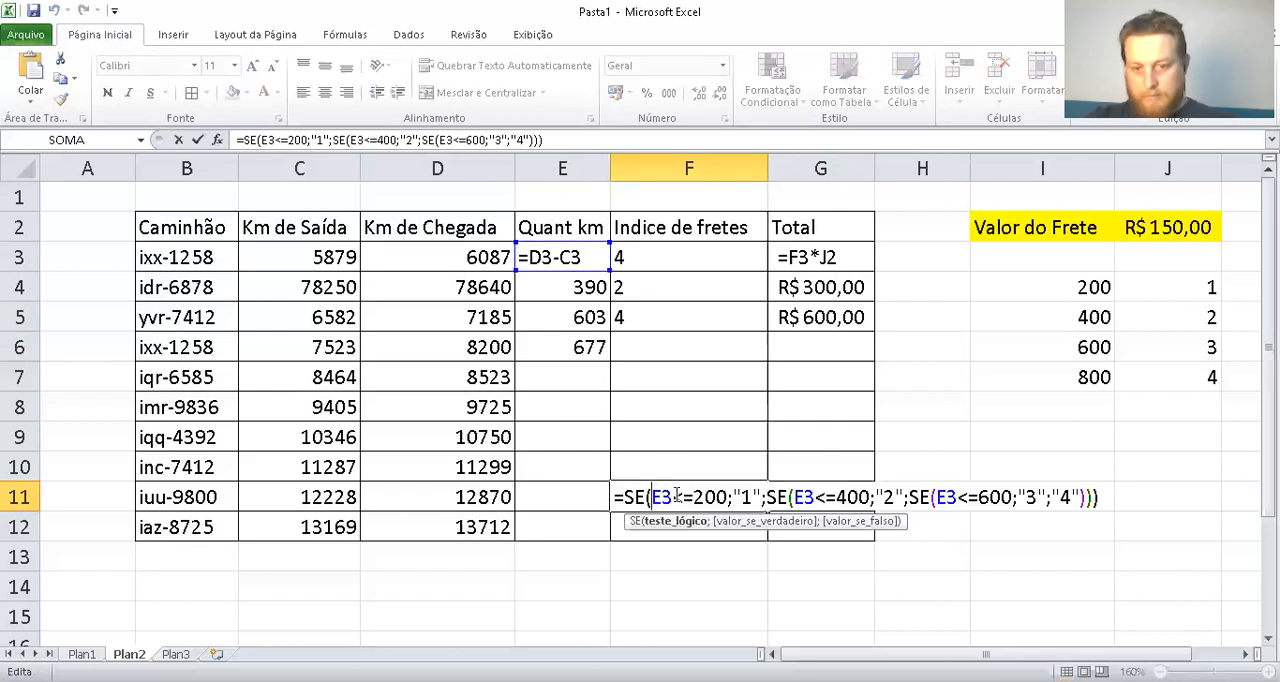
{"action": "key", "text": "Right"}
{"action": "key", "text": "Right"}
{"action": "key", "text": "BackSpace"}
{"action": "type", "text": "11"}
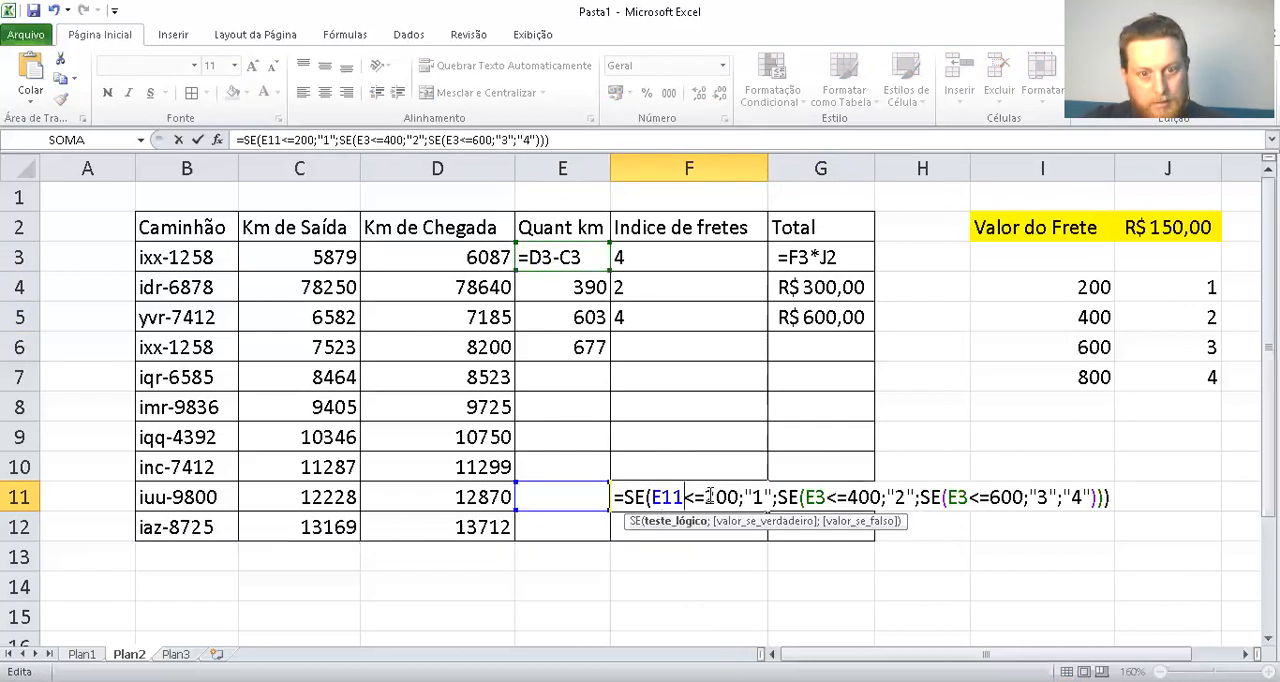
Change the <=400 and <=600 tests of the F11 formula to reference E11 and enter the formula
{"action": "left_click", "coordinate": [815, 497]}
{"action": "key", "text": "BackSpace"}
{"action": "type", "text": "11"}
{"action": "key", "text": "Right"}
{"action": "key", "text": "Right"}
{"action": "key", "text": "Right"}
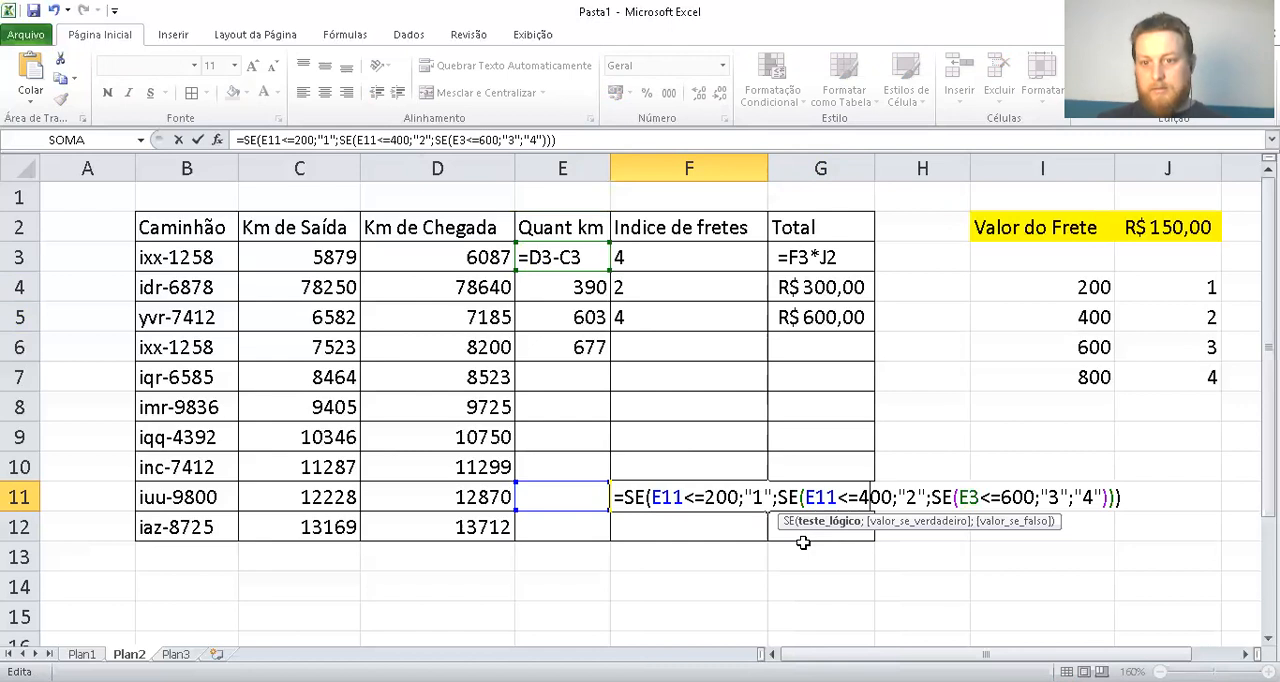
{"action": "key", "text": "Right"}
{"action": "key", "text": "Right"}
{"action": "key", "text": "Right"}
{"action": "key", "text": "Right"}
{"action": "key", "text": "Right"}
{"action": "key", "text": "Right"}
{"action": "key", "text": "Right"}
{"action": "key", "text": "Right"}
{"action": "key", "text": "Right"}
{"action": "key", "text": "Right"}
{"action": "key", "text": "BackSpace"}
{"action": "type", "text": "11"}
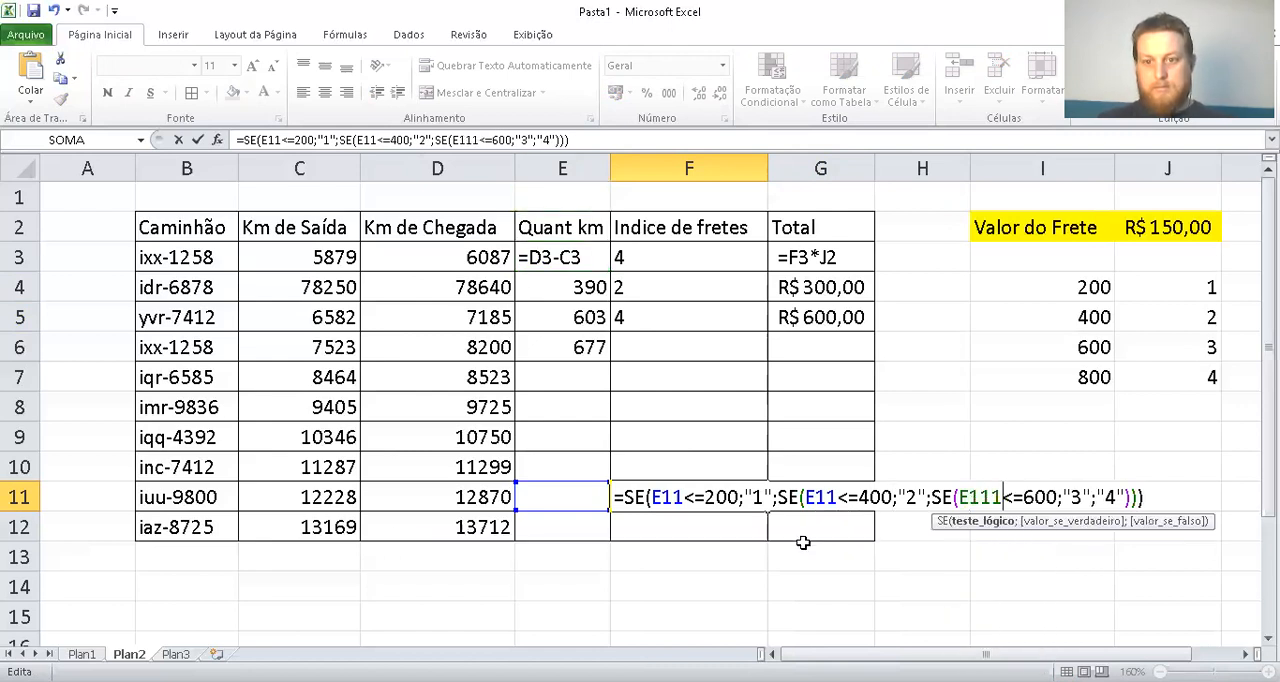
{"action": "key", "text": "Return"}
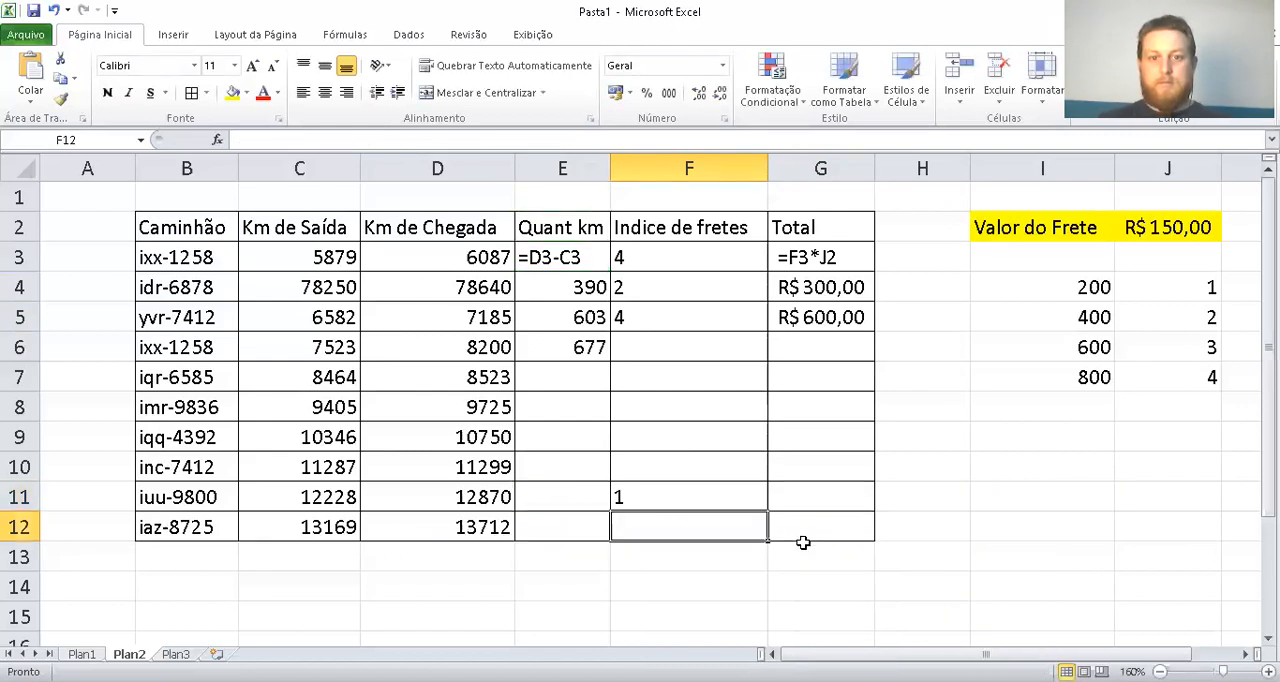
Show the nested SE formula in F11 as text by prefixing it with an apostrophe
{"action": "double_click", "coordinate": [705, 494]}
{"action": "left_click", "coordinate": [614, 496]}
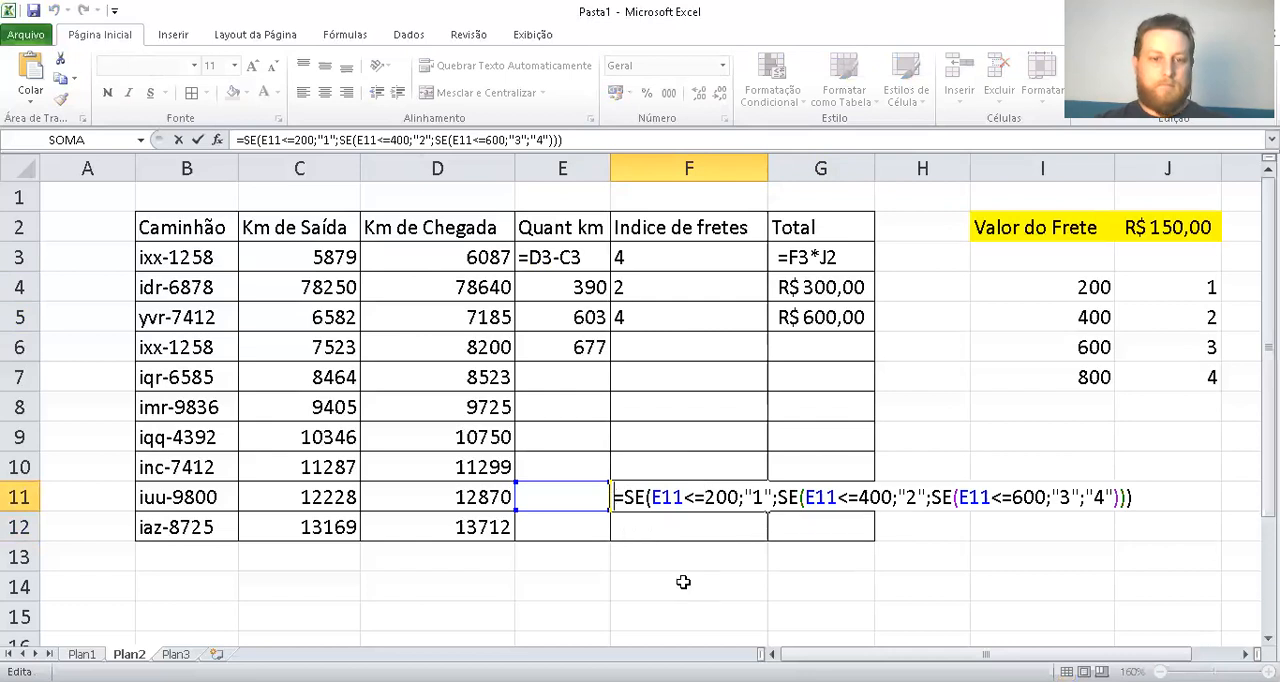
{"action": "type", "text": "'"}
{"action": "key", "text": "Return"}
{"action": "left_click", "coordinate": [670, 577]}
{"action": "left_click", "coordinate": [1199, 451]}
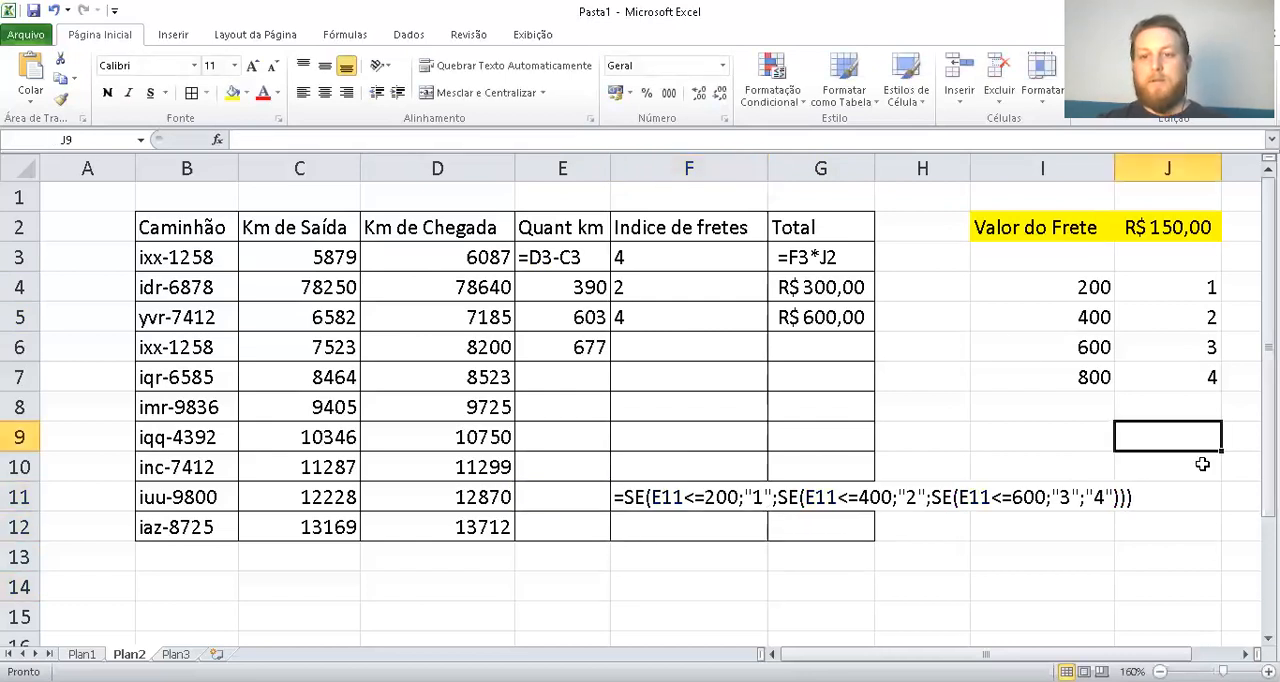
Review the distance brackets in column I, the freight indexes in column F and the Total formula in G3
{"action": "left_click", "coordinate": [1002, 460]}
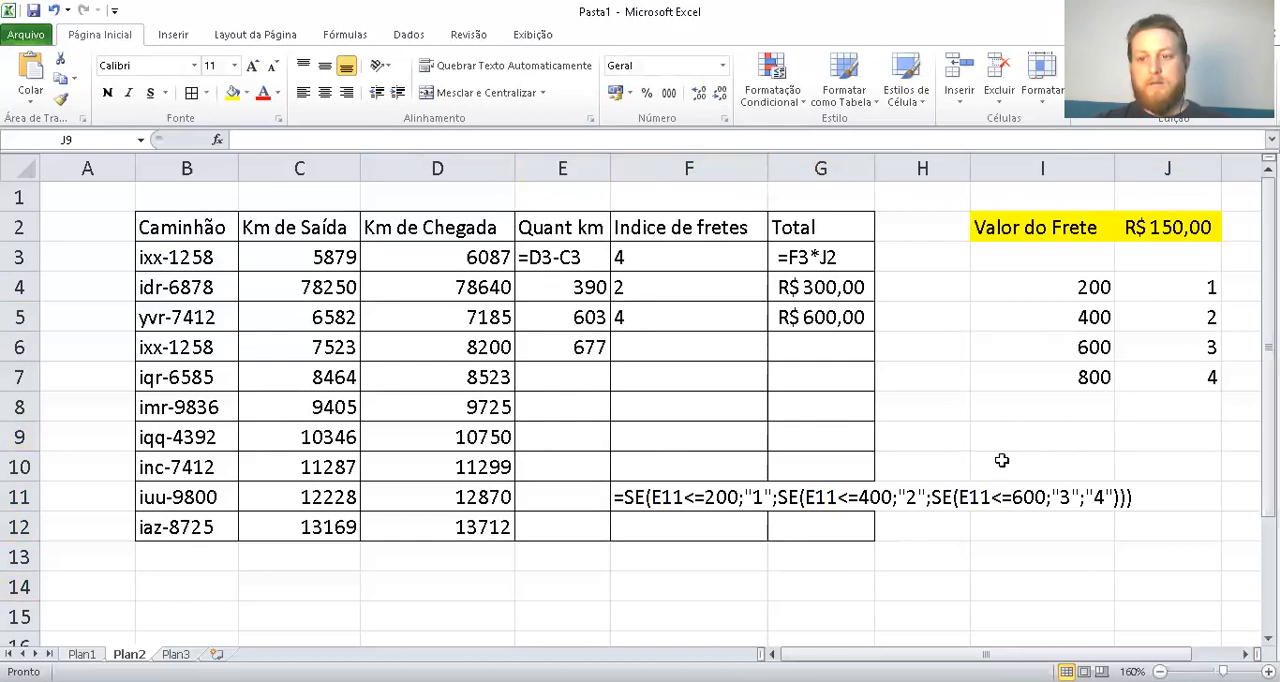
{"action": "left_click_drag", "start_coordinate": [1046, 284], "coordinate": [1088, 439]}
{"action": "left_click", "coordinate": [1022, 547]}
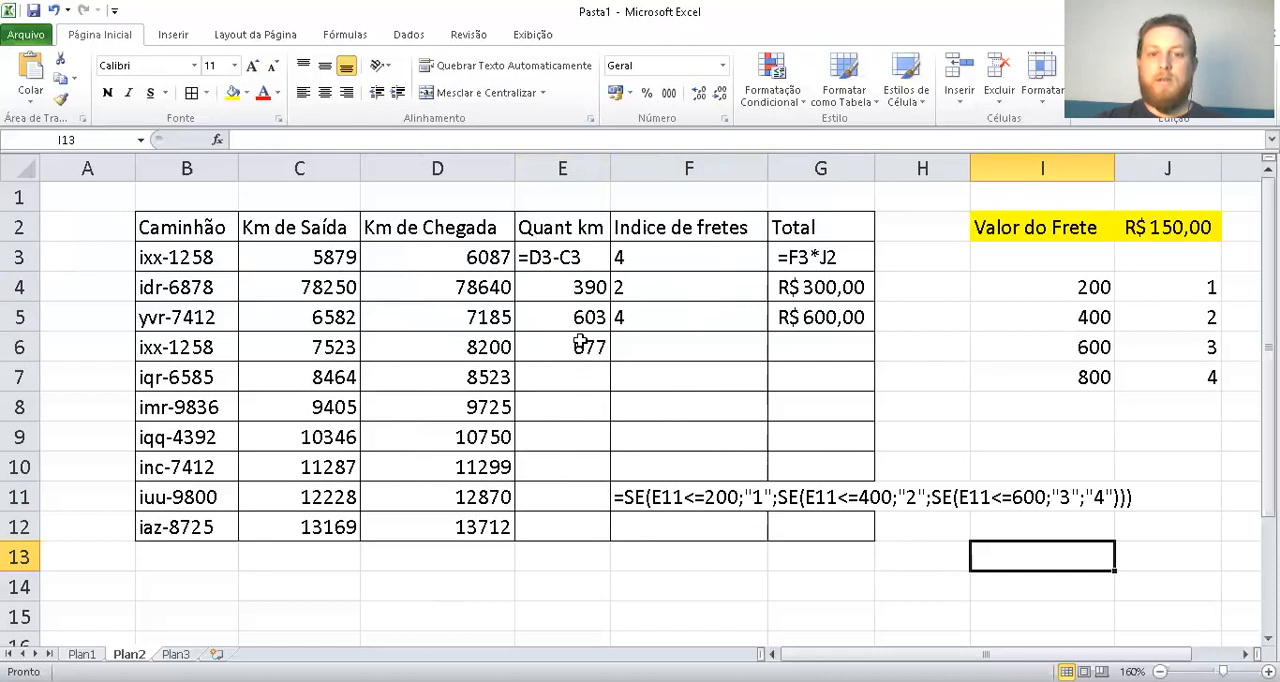
{"action": "left_click", "coordinate": [636, 260]}
{"action": "left_click", "coordinate": [639, 287]}
{"action": "left_click", "coordinate": [643, 318]}
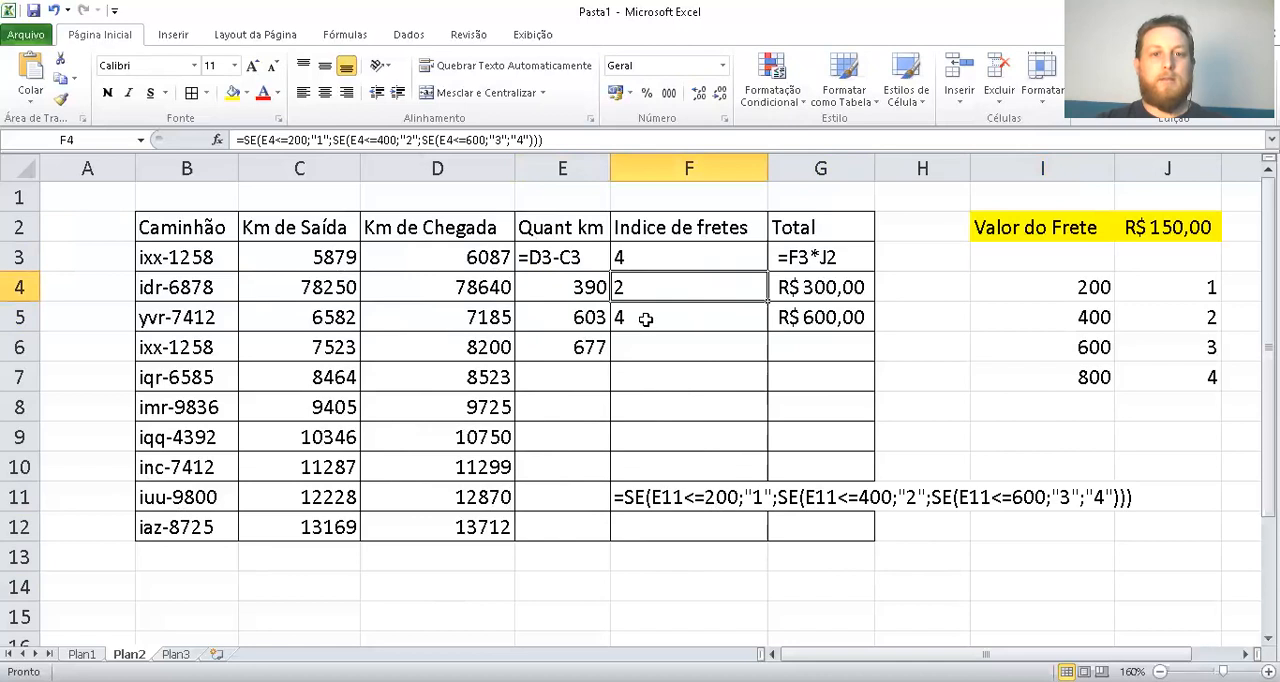
{"action": "left_click_drag", "start_coordinate": [663, 352], "coordinate": [680, 468]}
{"action": "left_click", "coordinate": [680, 468]}
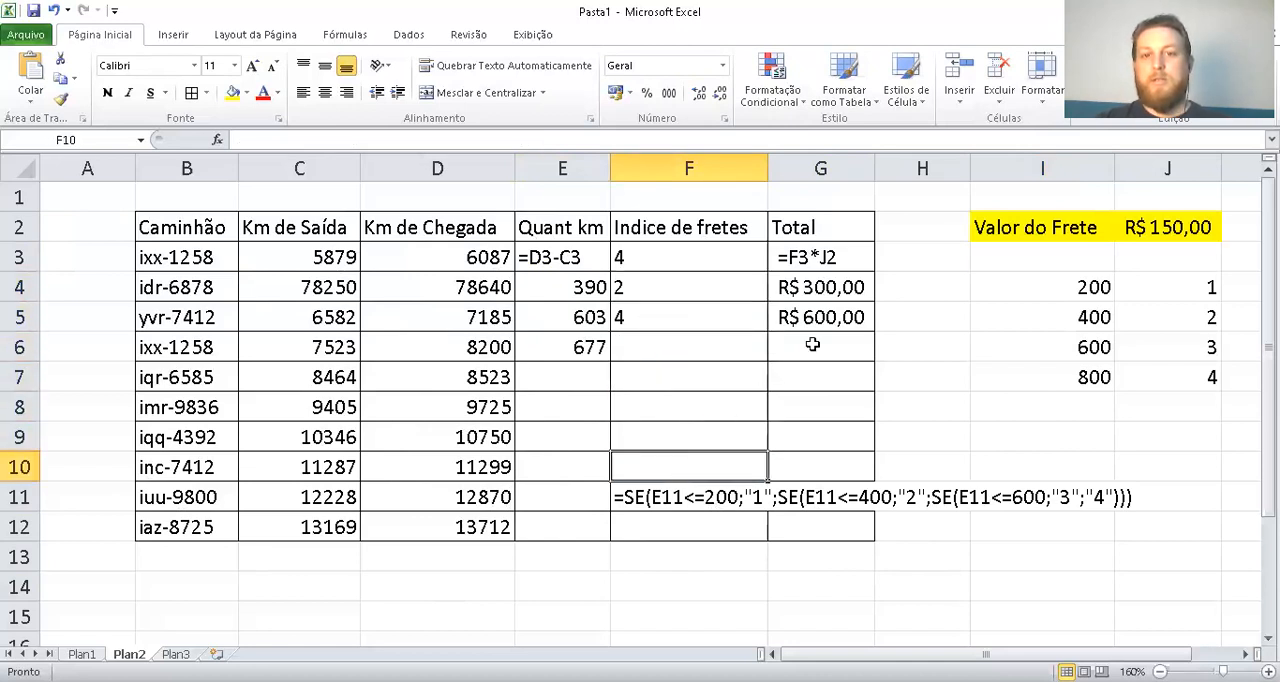
{"action": "left_click", "coordinate": [801, 254]}
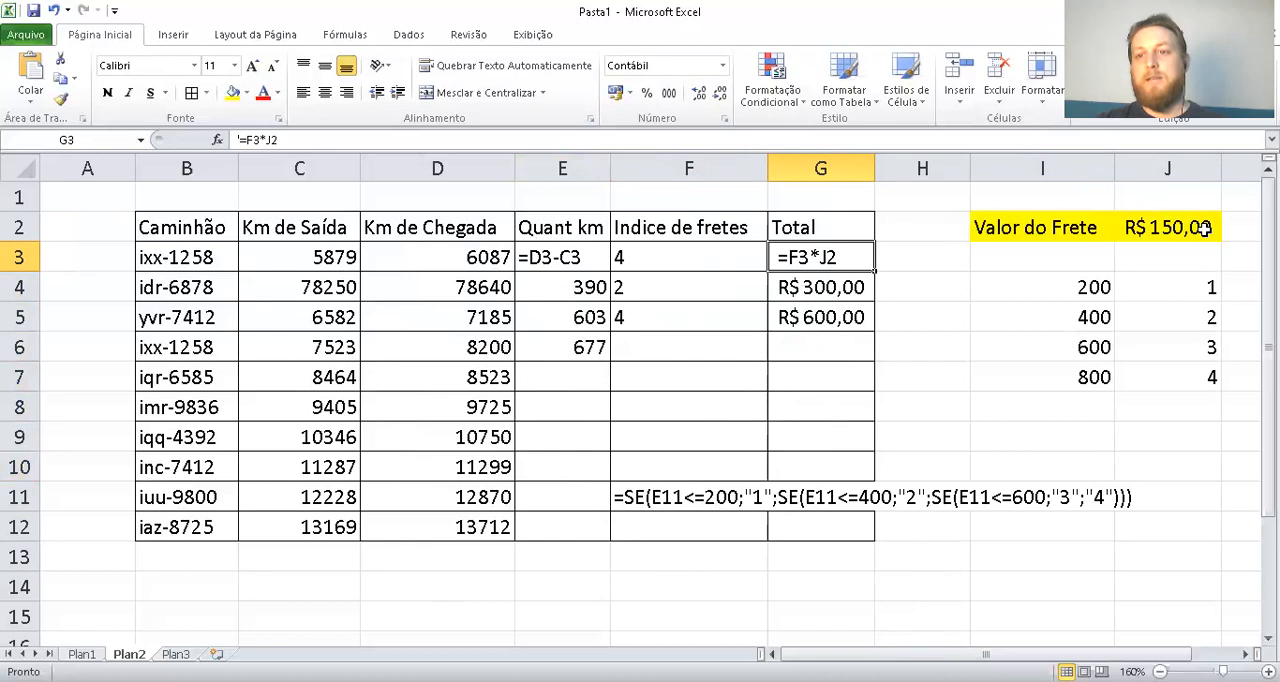
Replace the freight index in F3 with the fixed value 2 and left-align the cell
{"action": "left_click", "coordinate": [676, 261]}
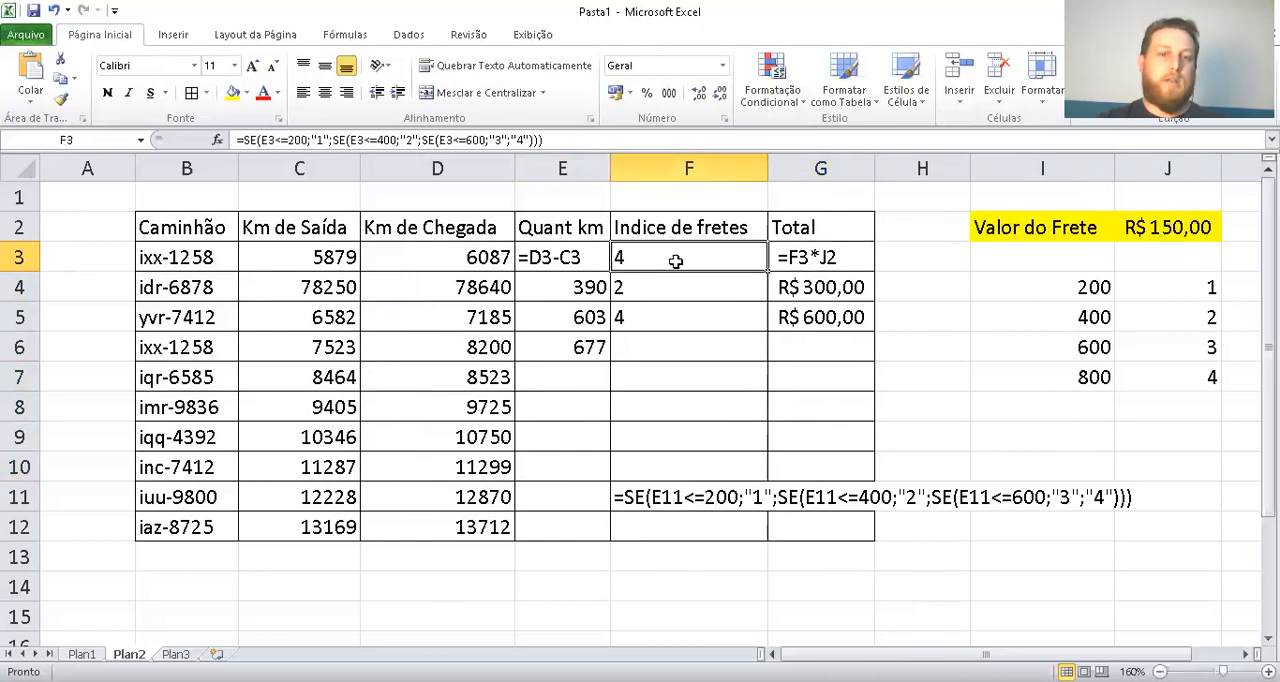
{"action": "type", "text": "2"}
{"action": "key", "text": "Return"}
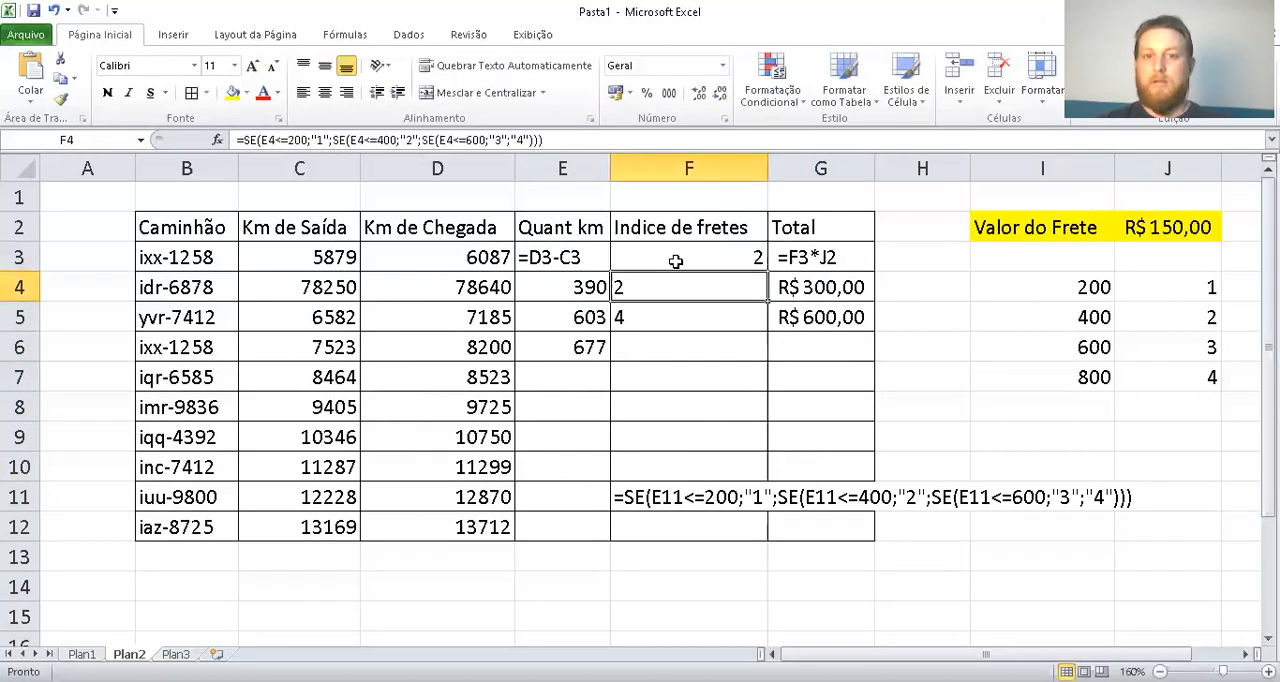
{"action": "left_click", "coordinate": [676, 261]}
{"action": "left_click", "coordinate": [302, 93]}
{"action": "left_click", "coordinate": [674, 368]}
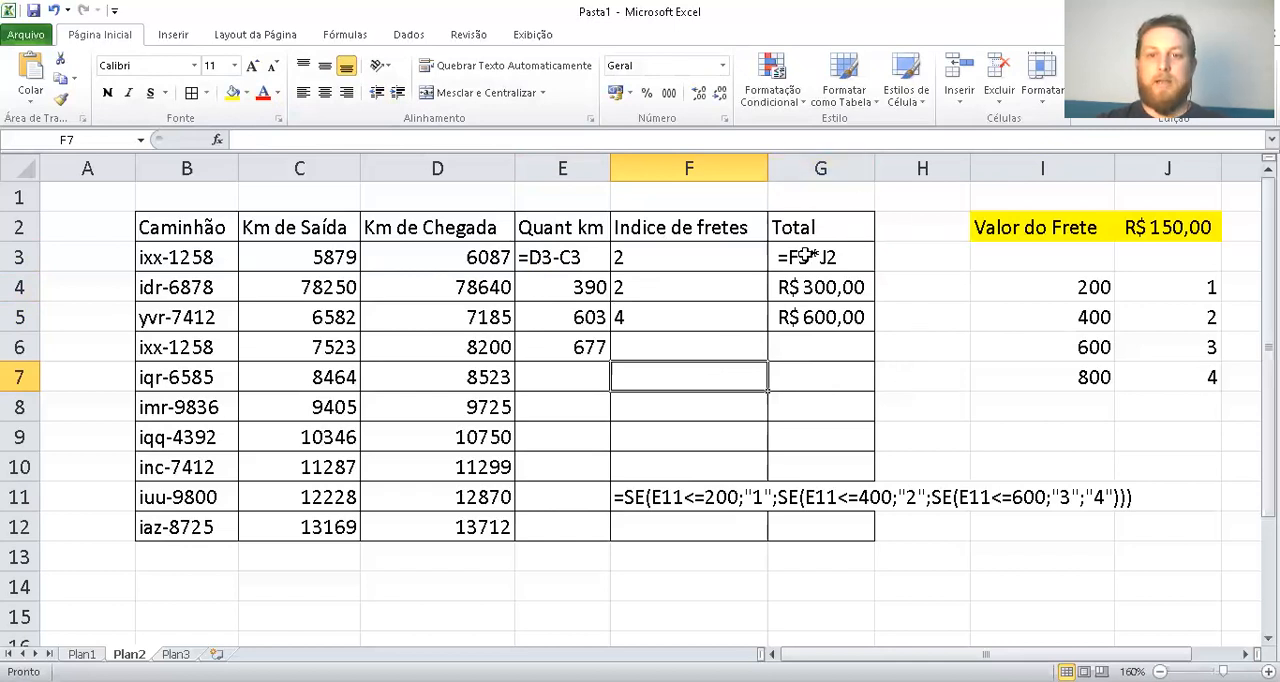
{"action": "left_click", "coordinate": [700, 267]}
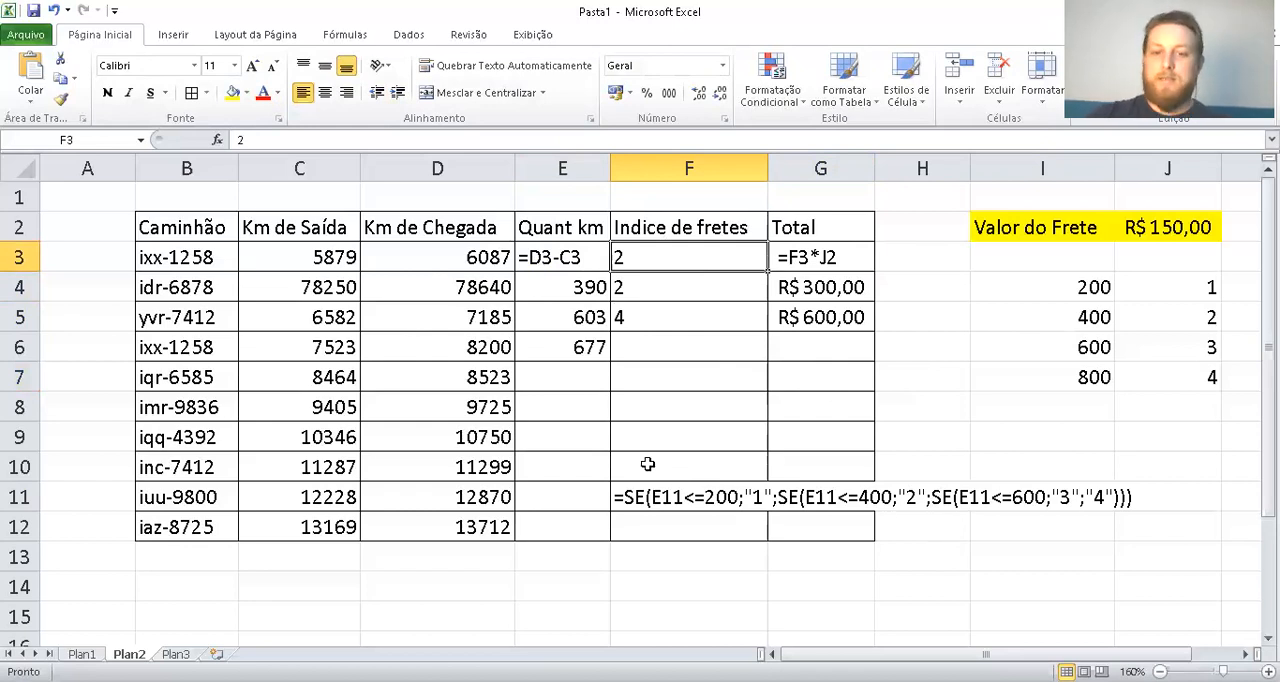
{"action": "left_click", "coordinate": [649, 496]}
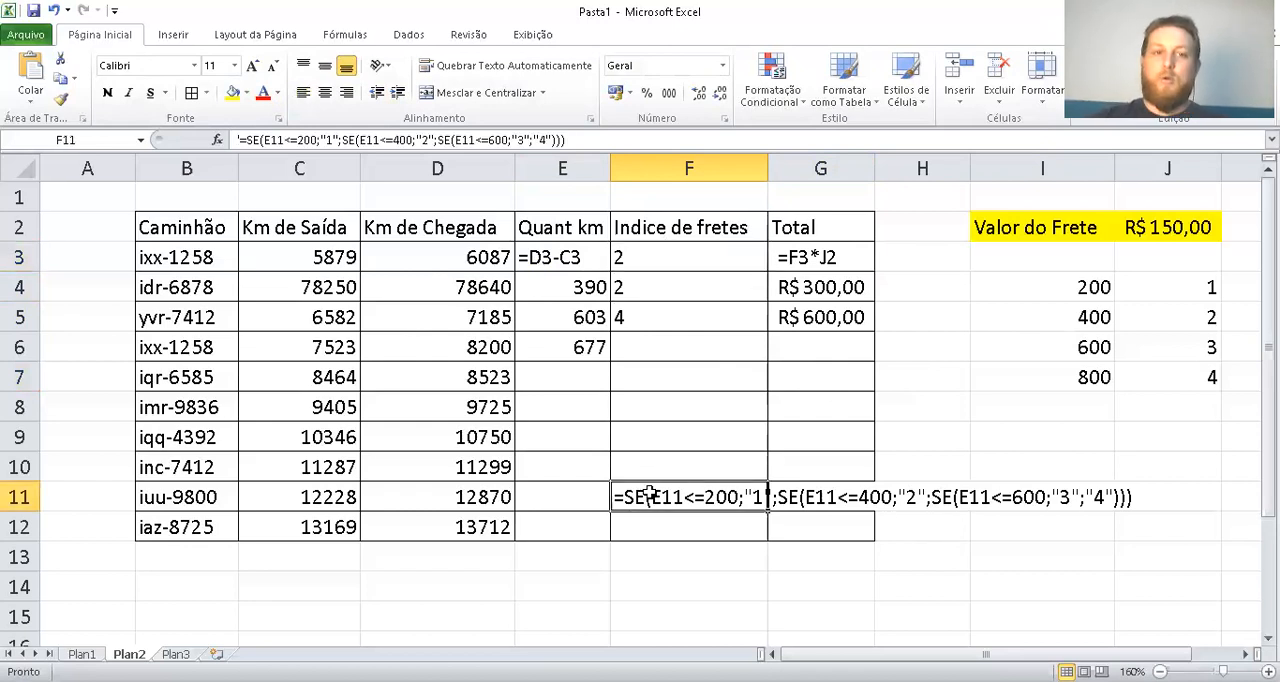
{"action": "left_click", "coordinate": [653, 581]}
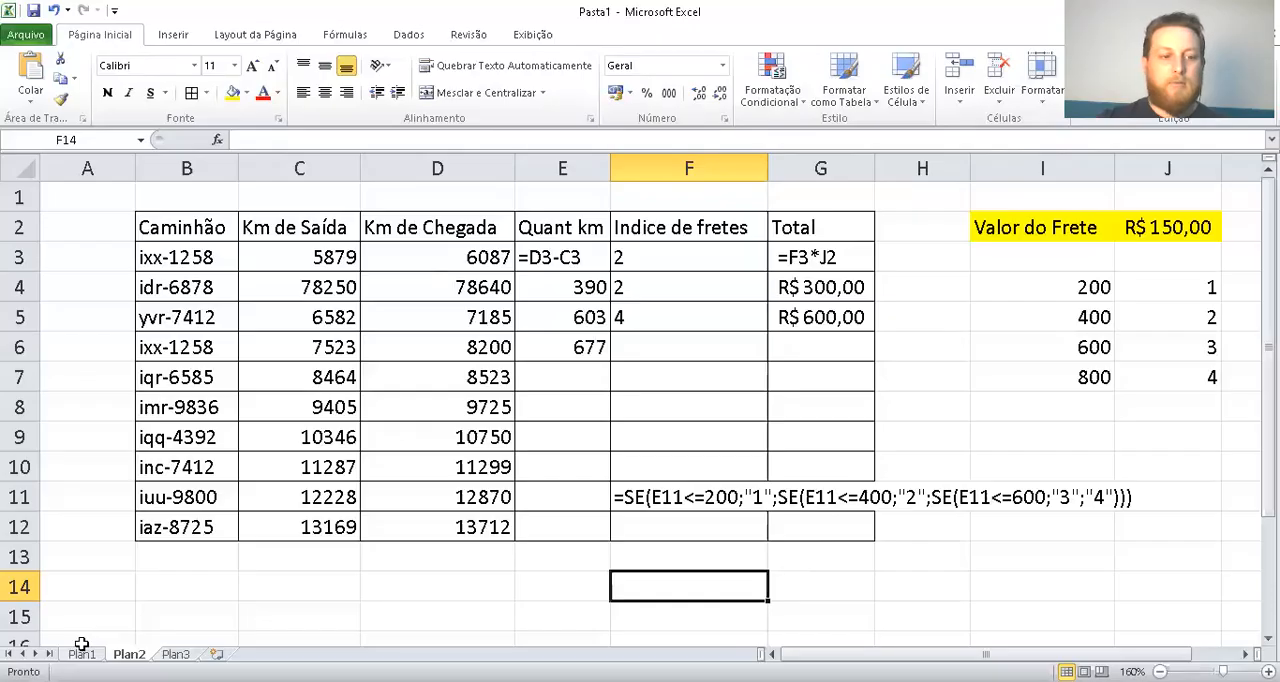
{"action": "left_click", "coordinate": [82, 654]}
{"action": "left_click", "coordinate": [129, 654]}
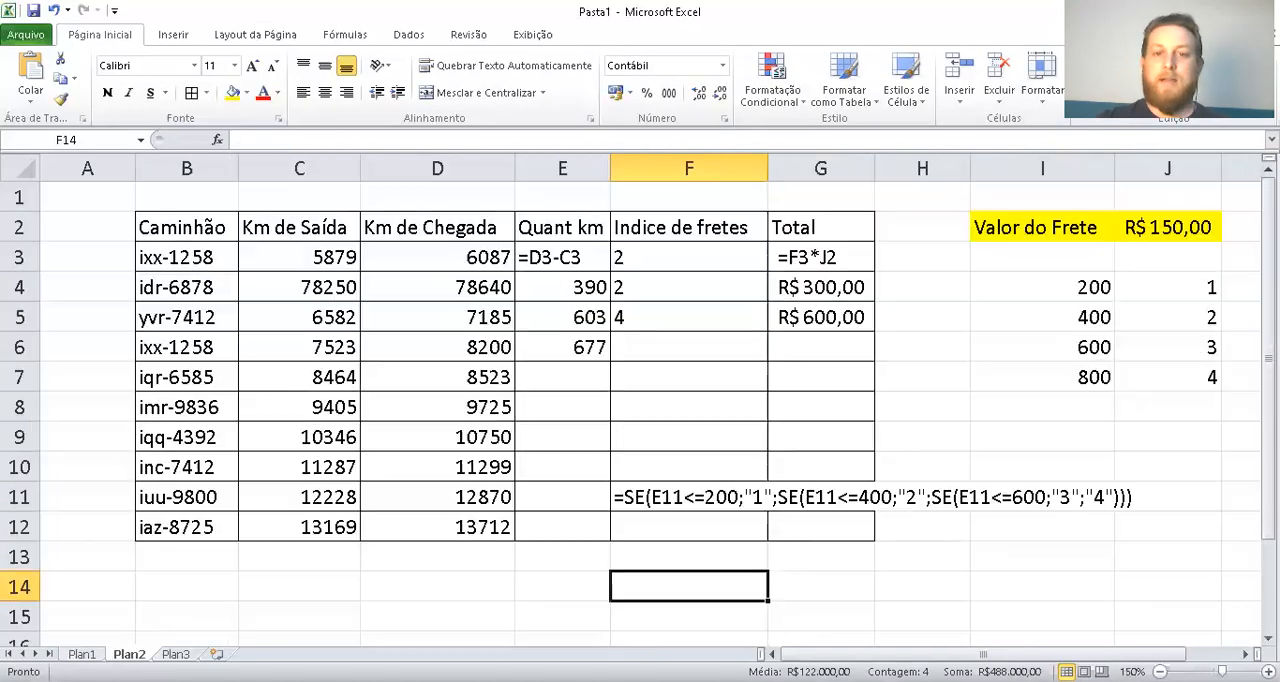